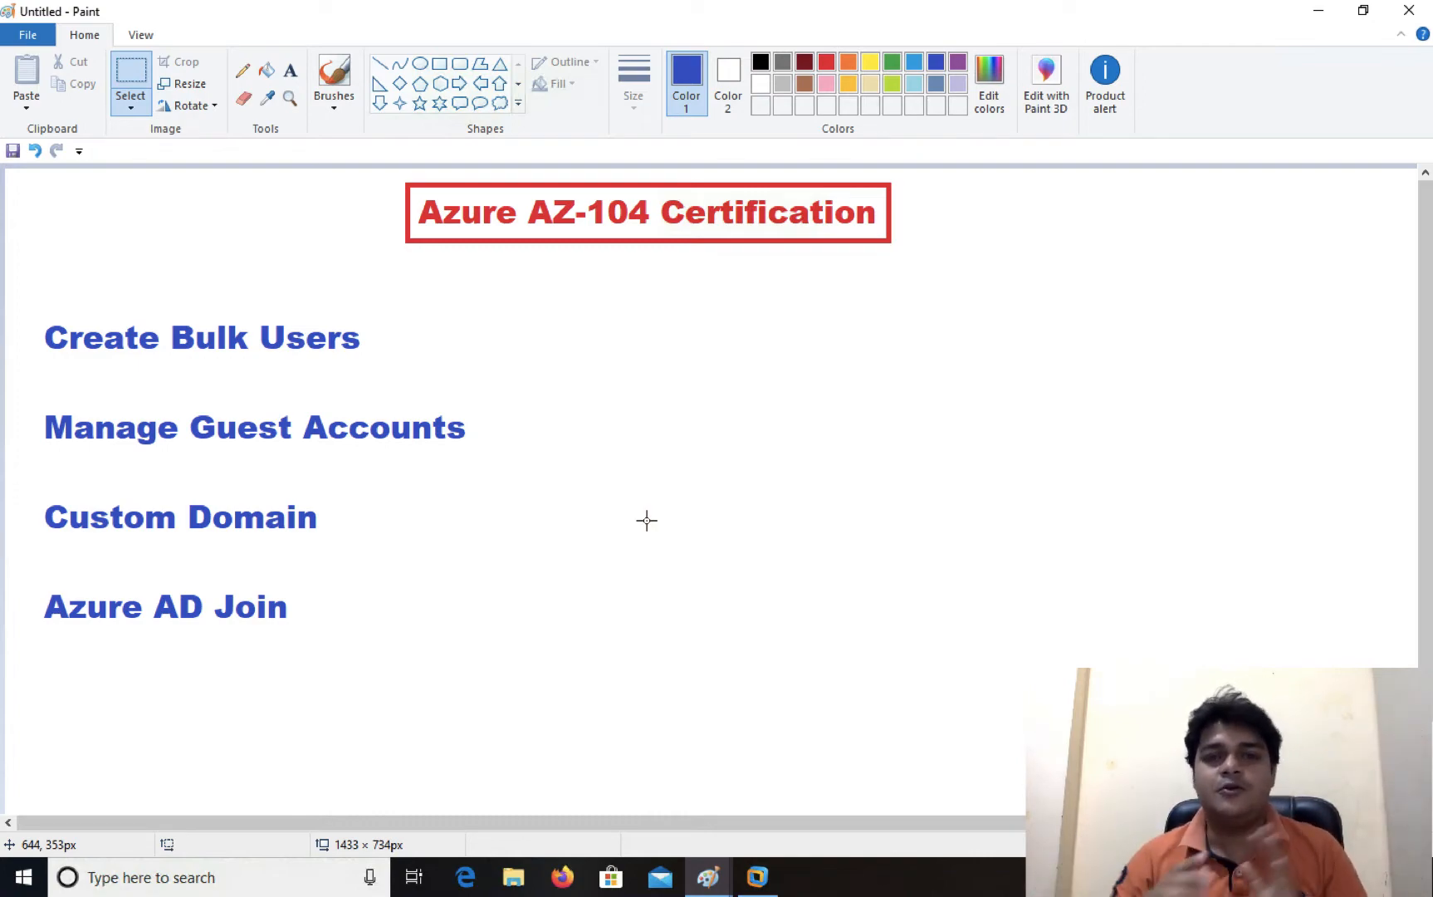
# - Leave the Paint topic outline and bring Chrome with the Azure portal to the front
pyautogui.hotkey('ctrl', 'Left')
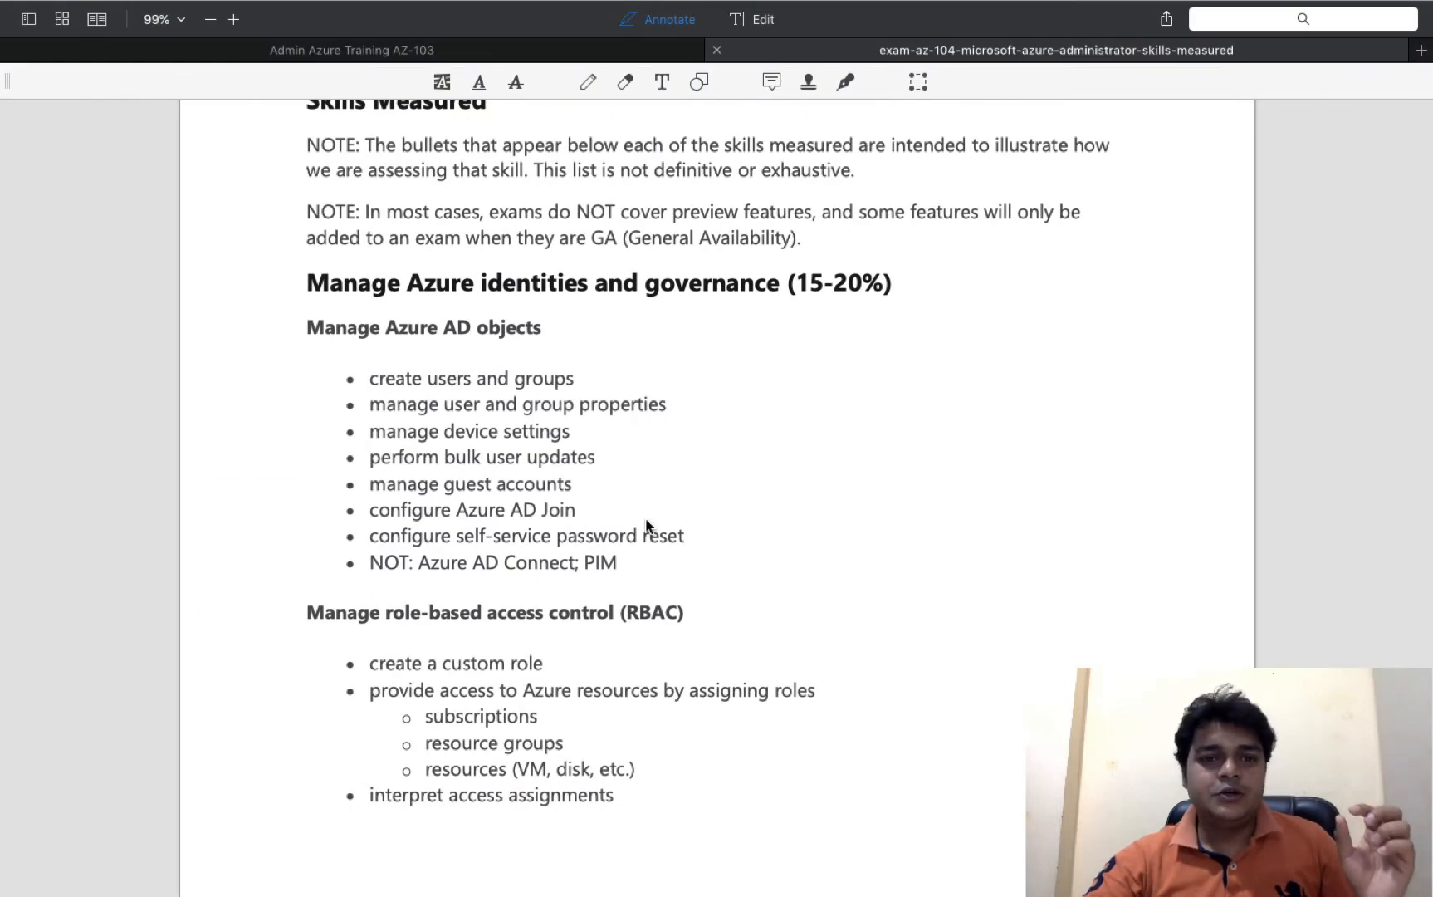
pyautogui.hotkey('ctrl', 'Right')
pyautogui.hotkey('ctrl', 'Left')
pyautogui.hotkey('ctrl', 'Left')
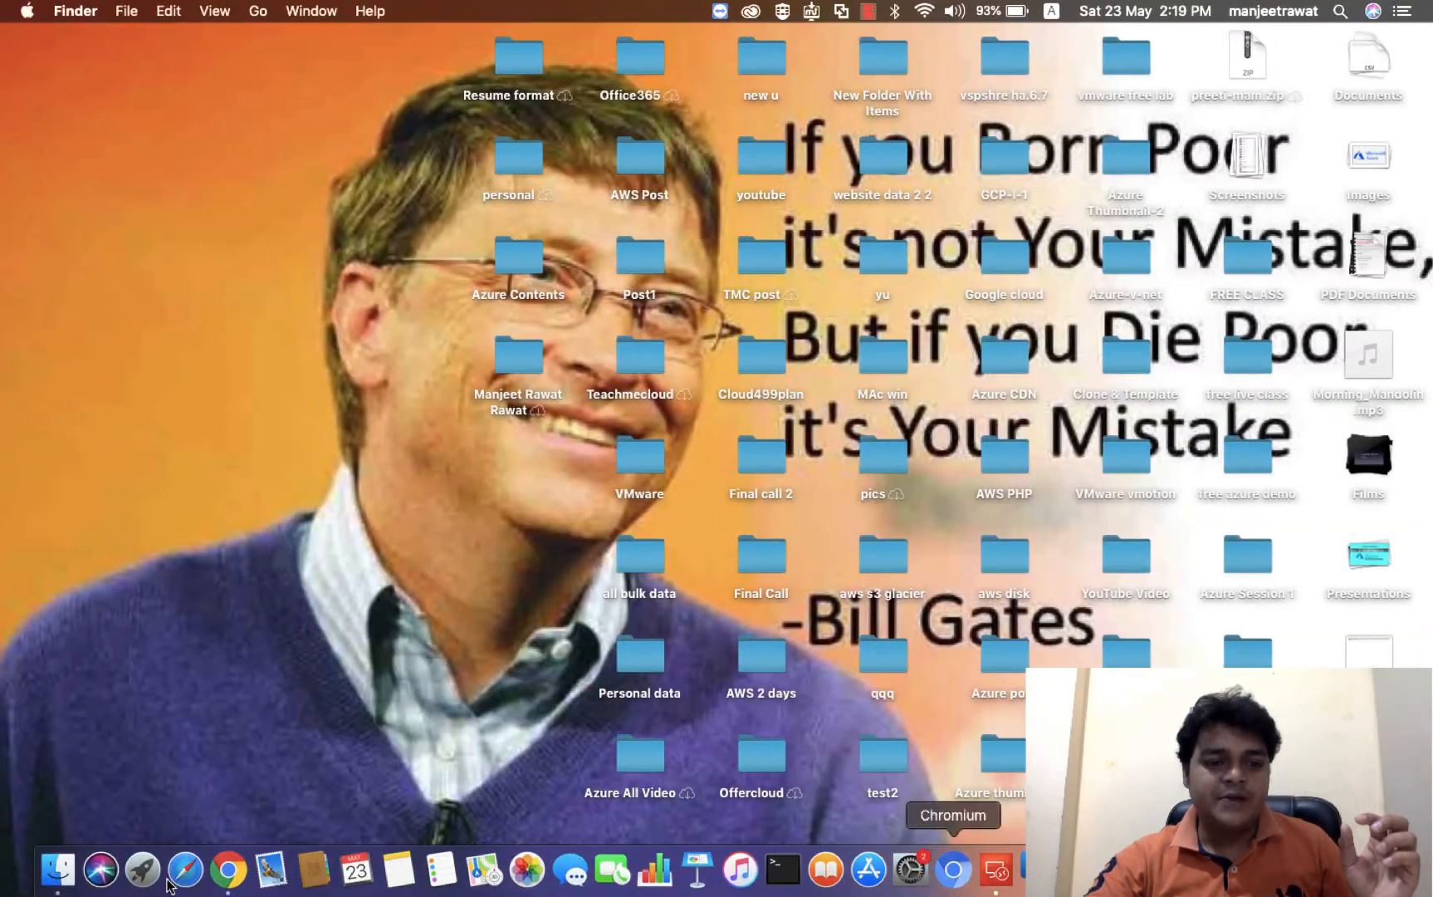
pyautogui.click(228, 870)
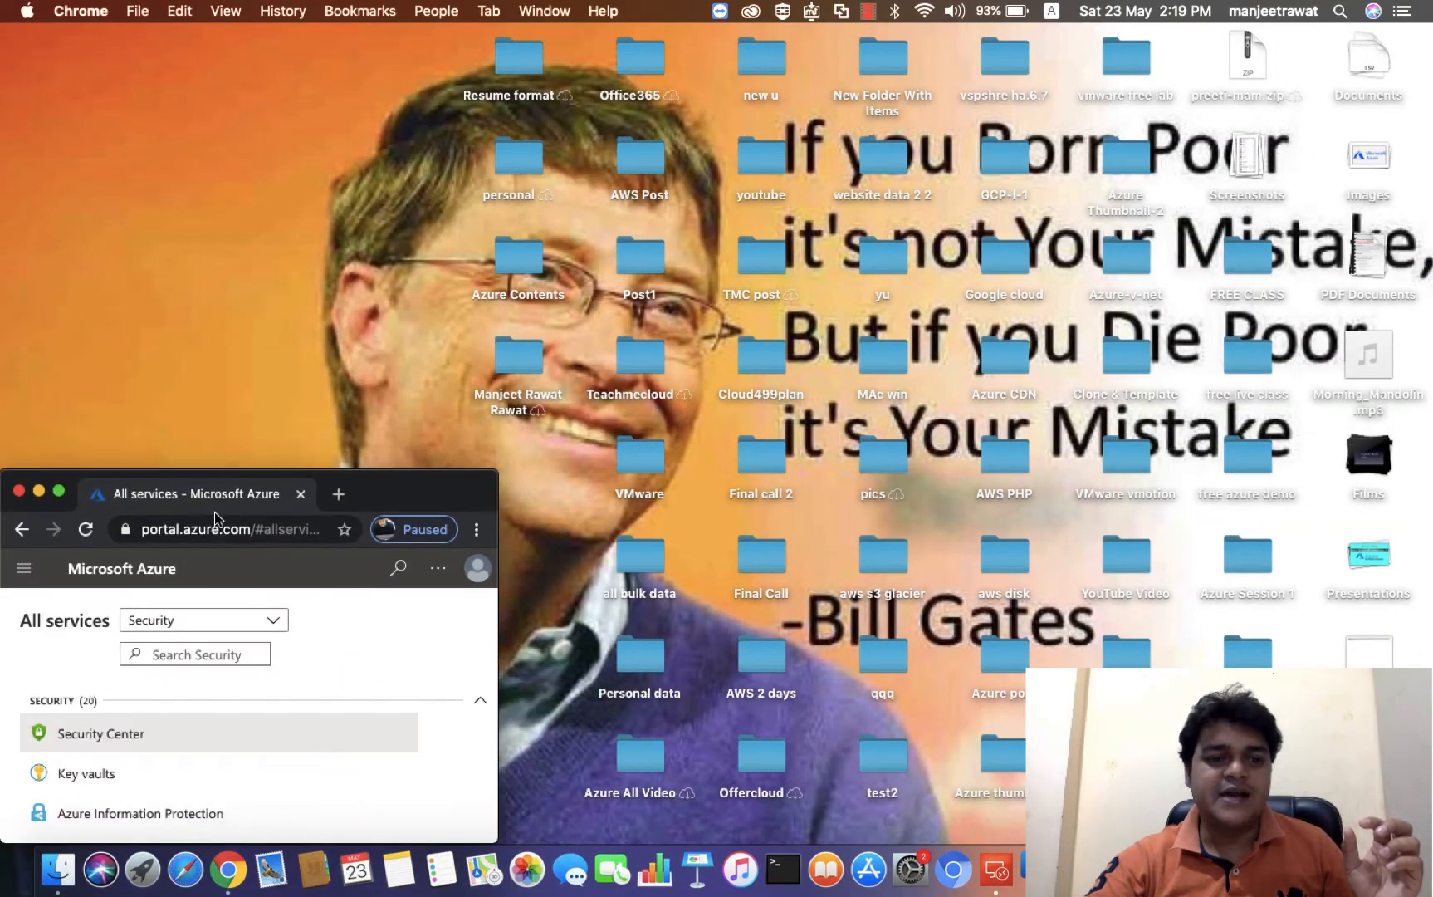
# - Maximize Chrome, open Azure Active Directory from the Security category, and go to its Users list
pyautogui.click(58, 490)
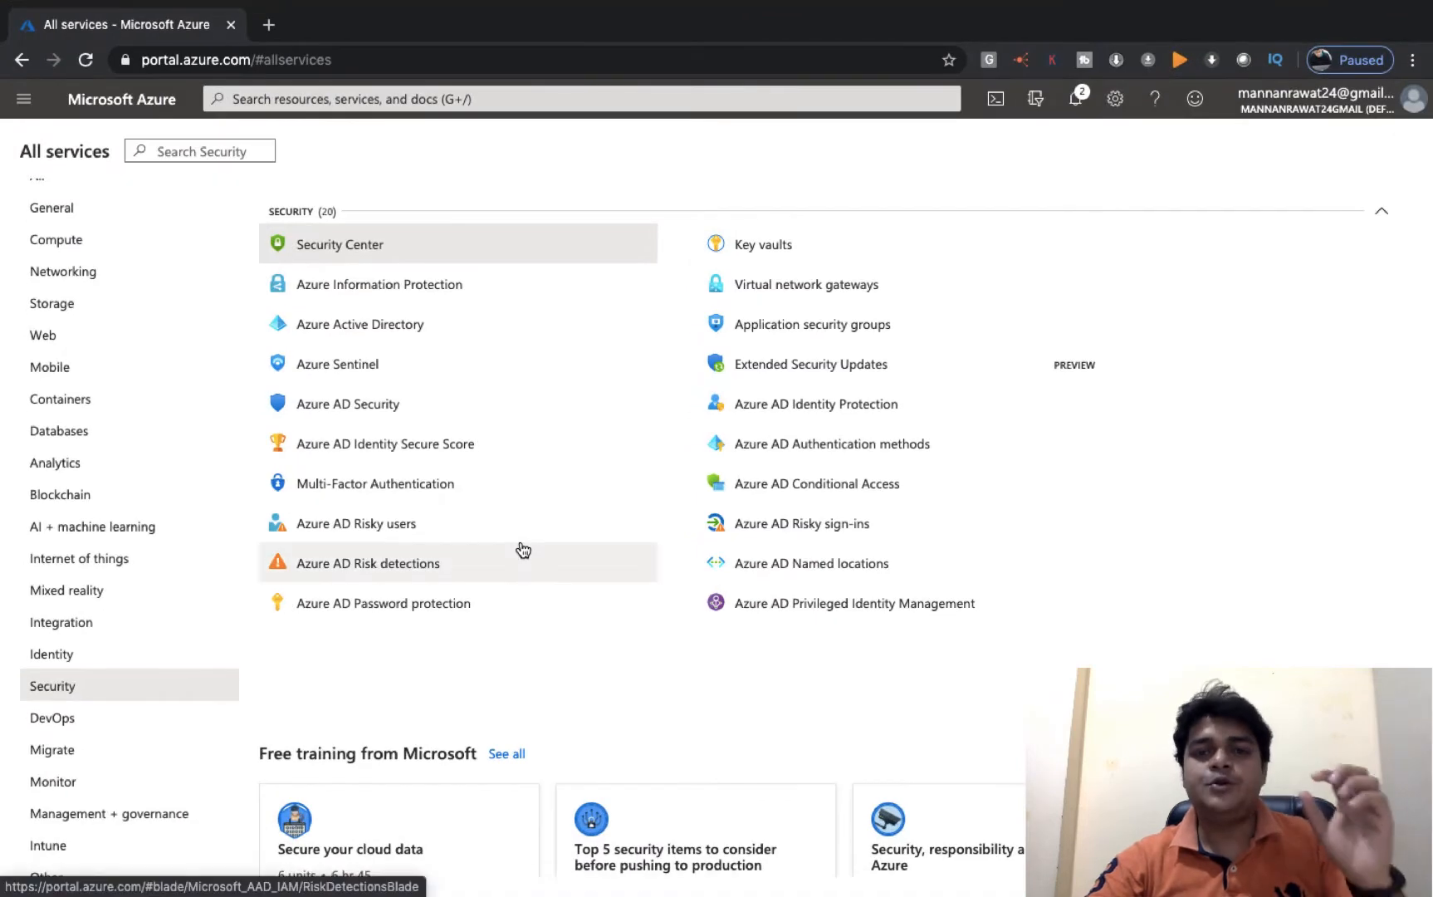
pyautogui.click(98, 210)
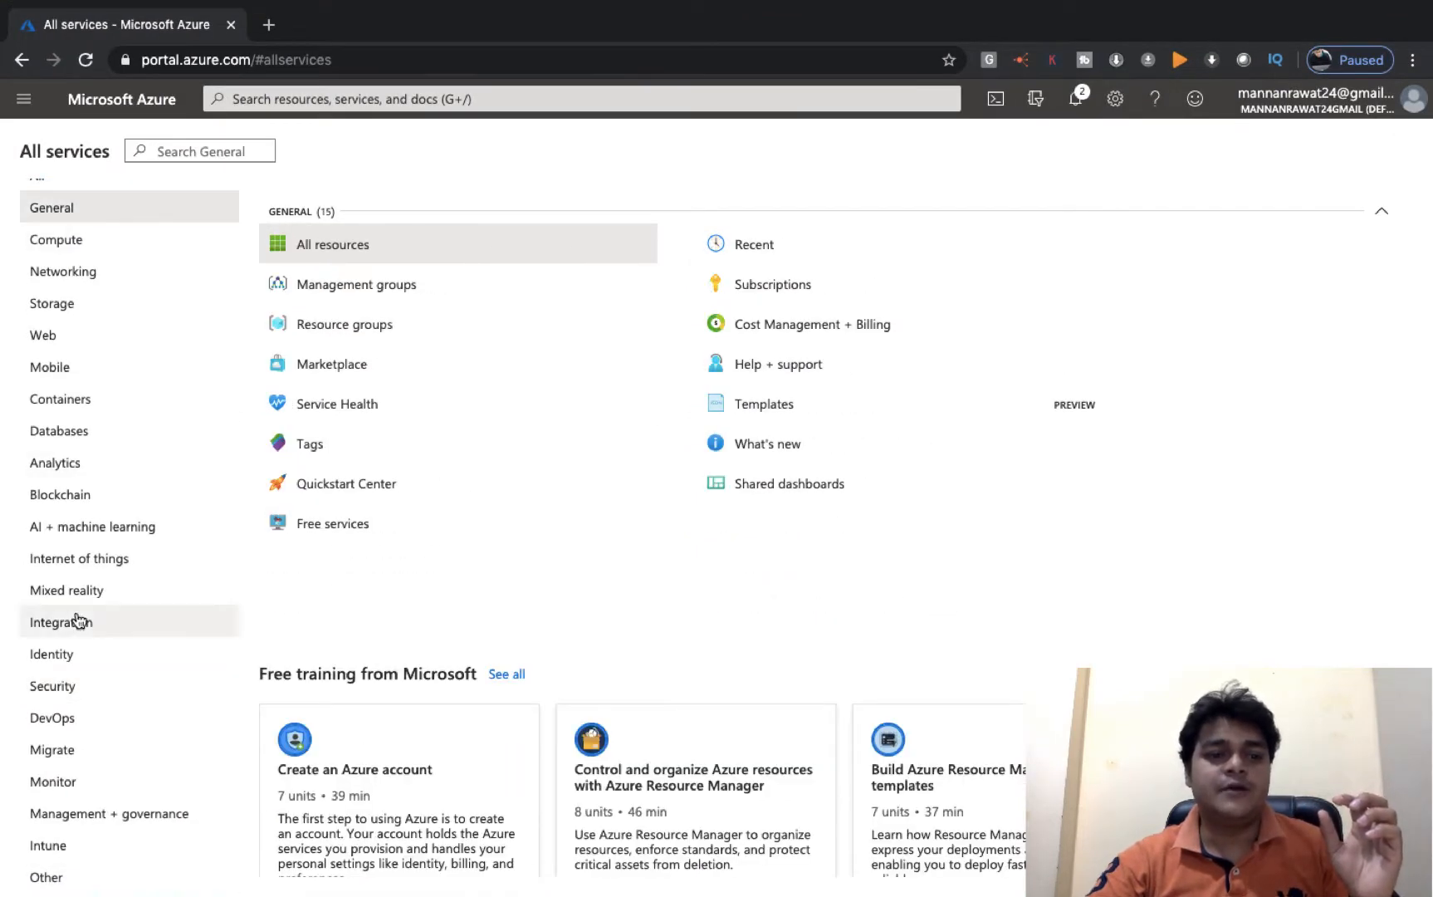
pyautogui.click(63, 696)
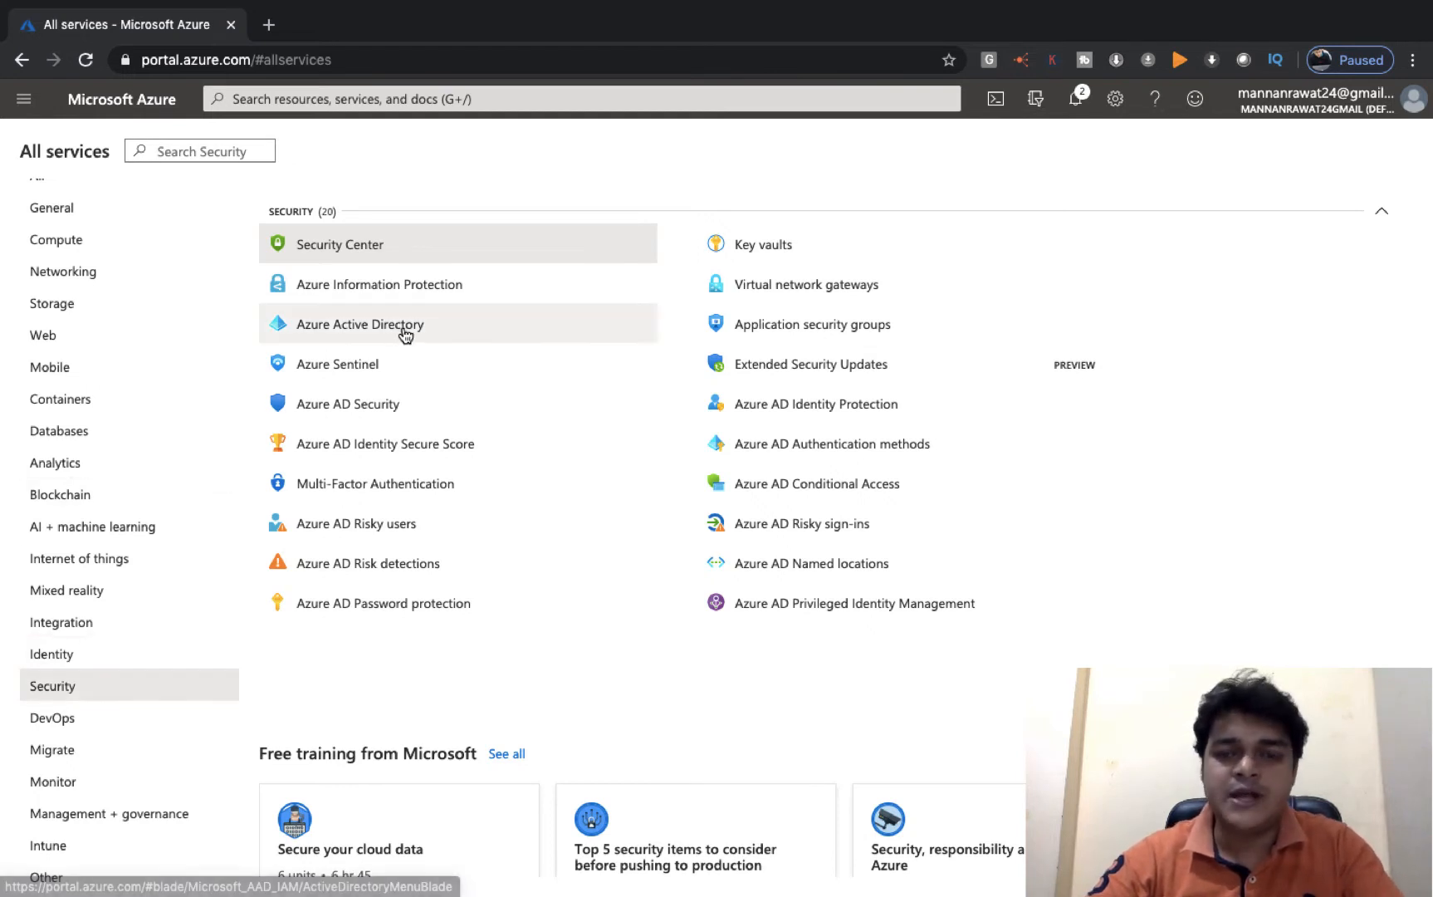
pyautogui.moveTo(405, 331)
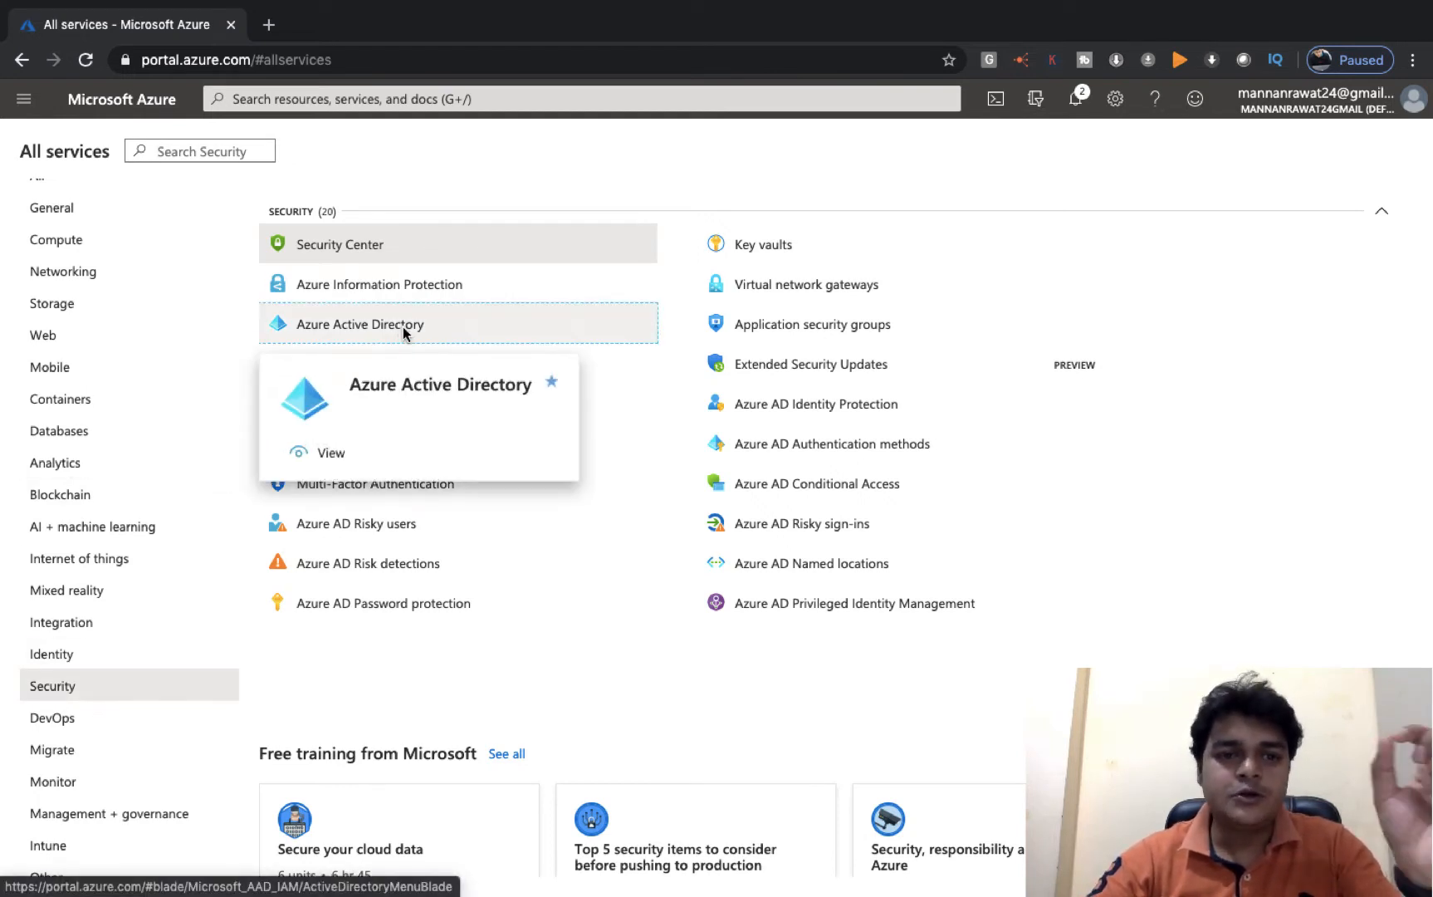
pyautogui.click(405, 331)
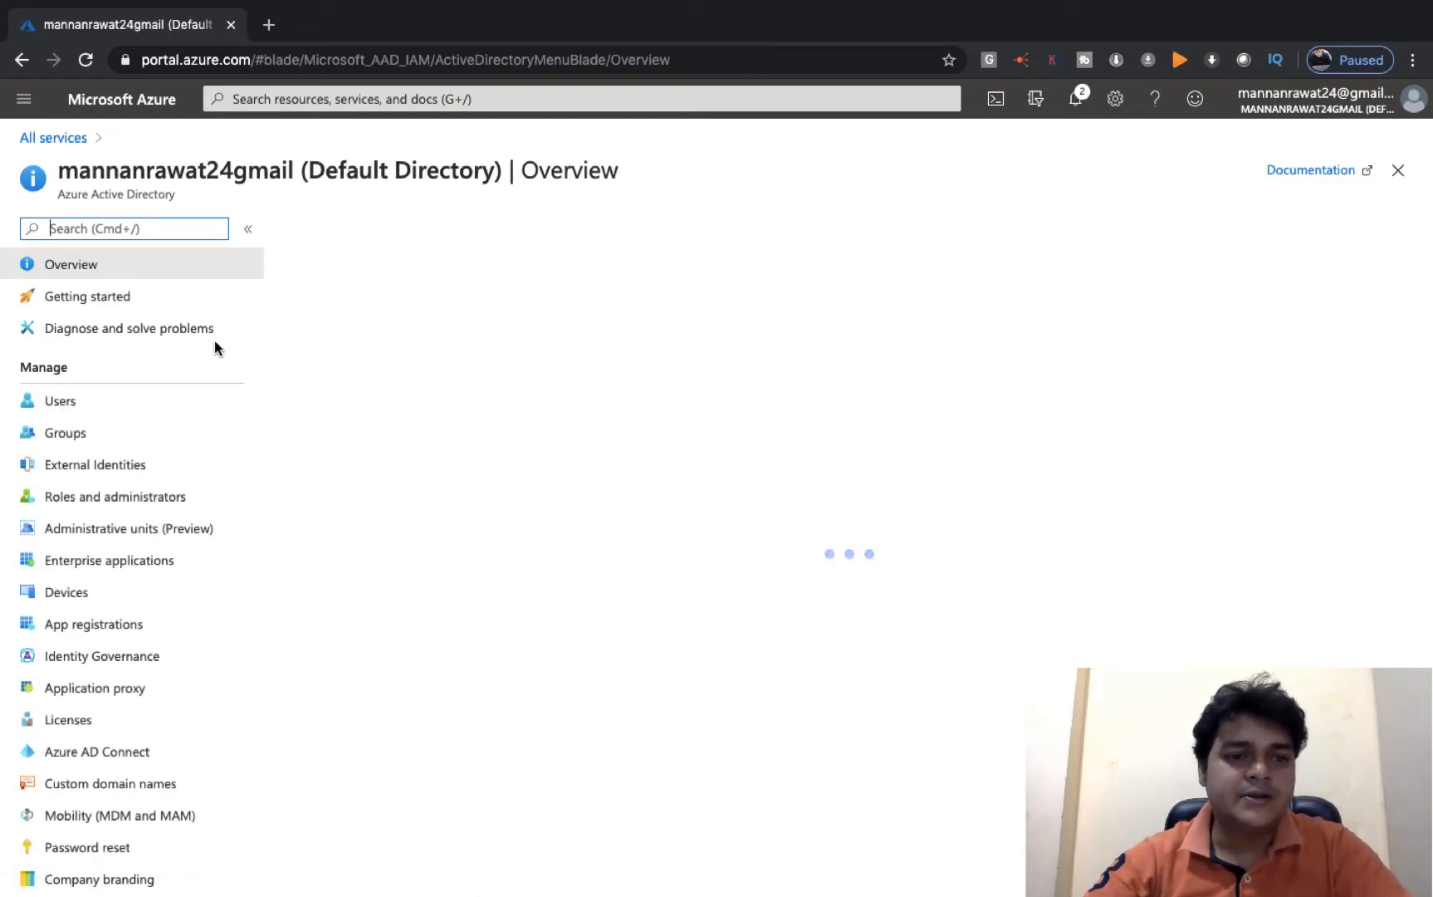
pyautogui.click(61, 402)
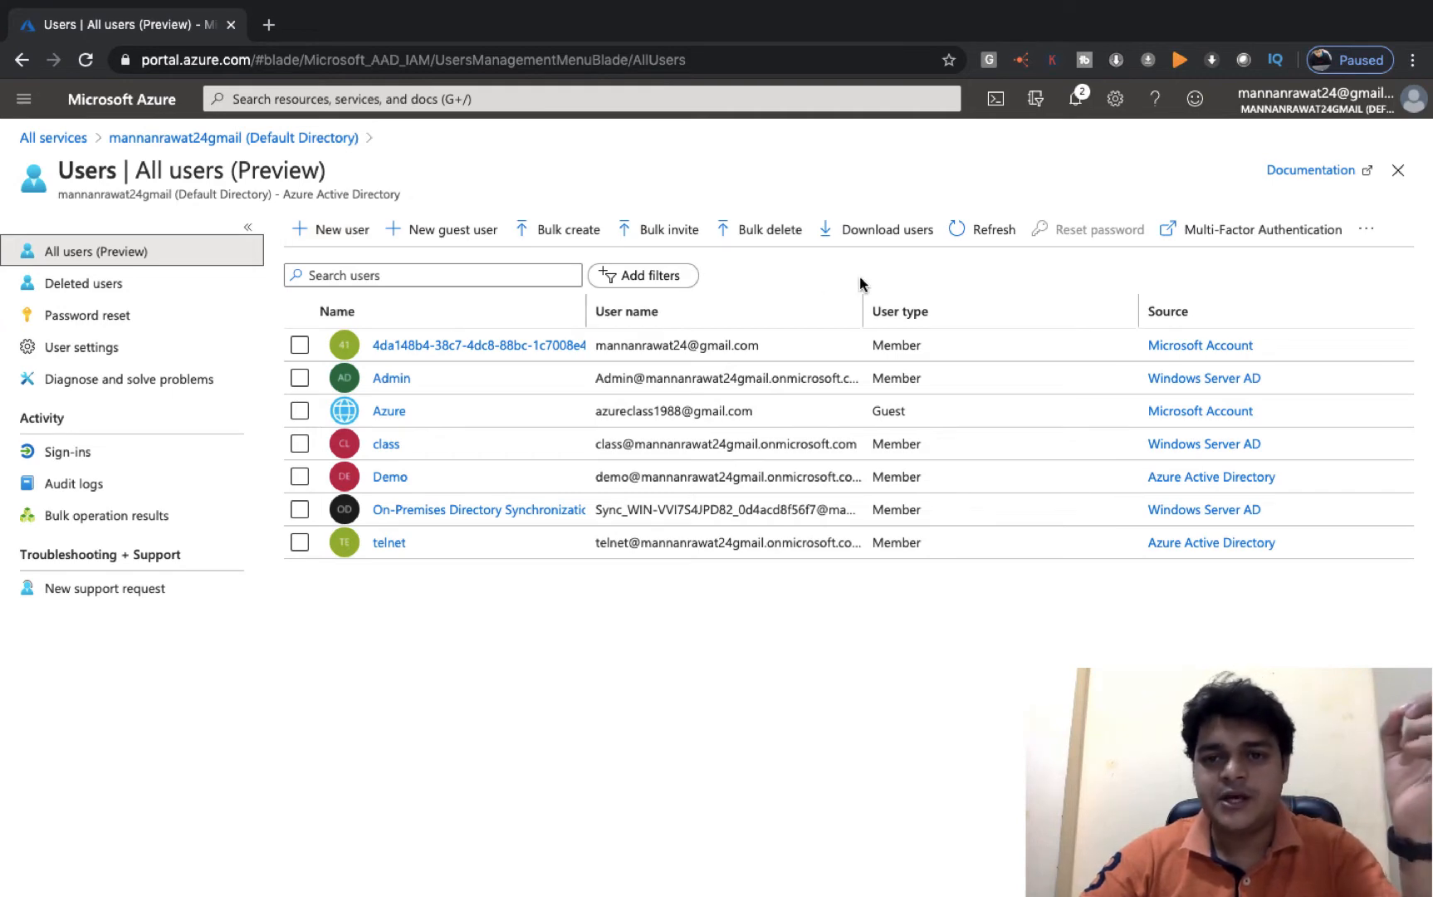
# - Delete the telnet user from its profile page
pyautogui.click(1171, 241)
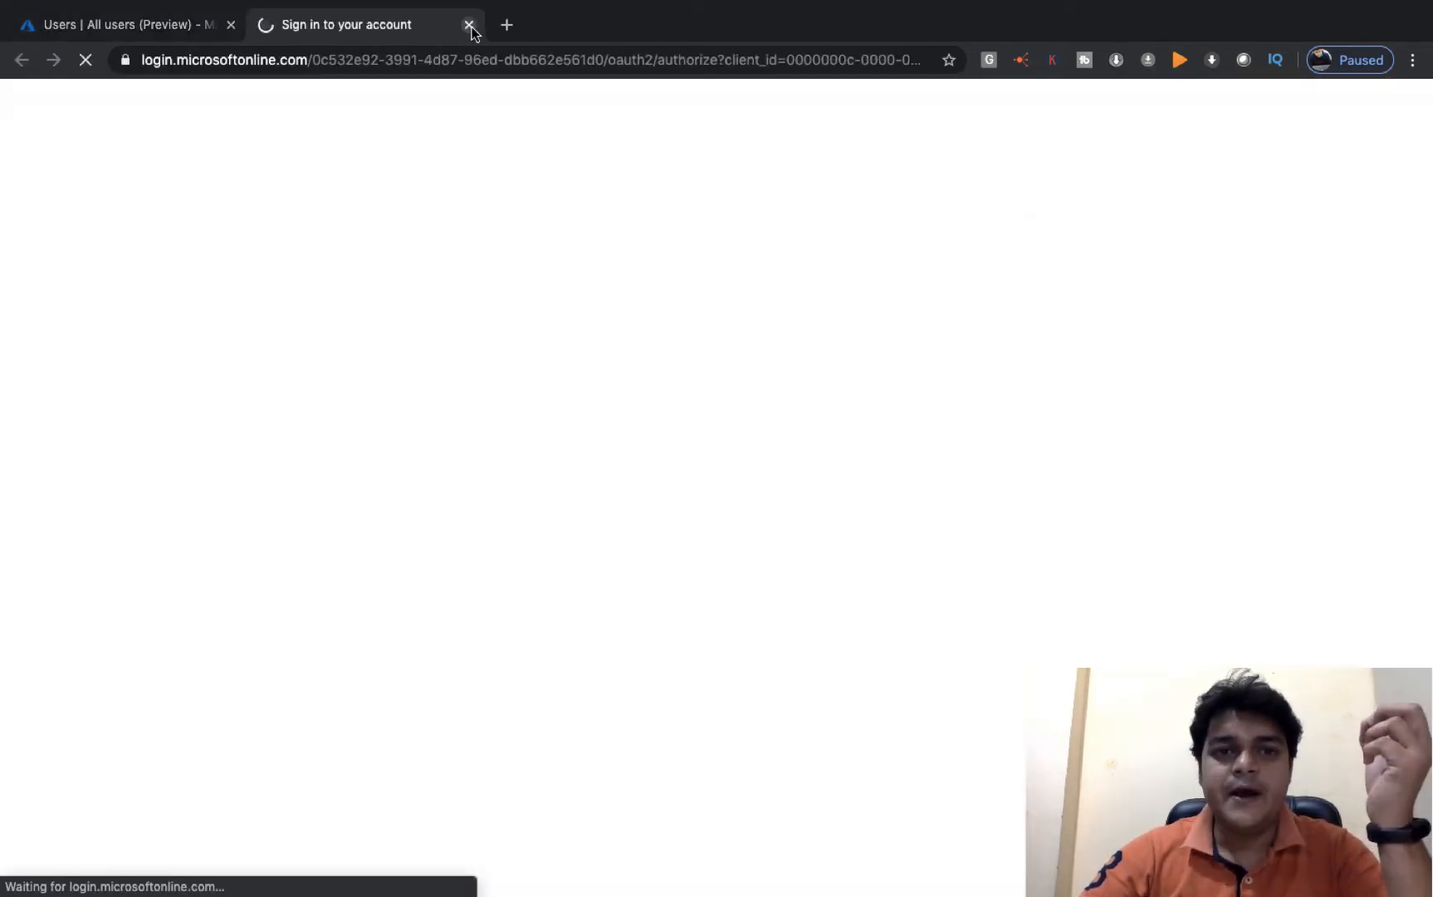
pyautogui.click(470, 26)
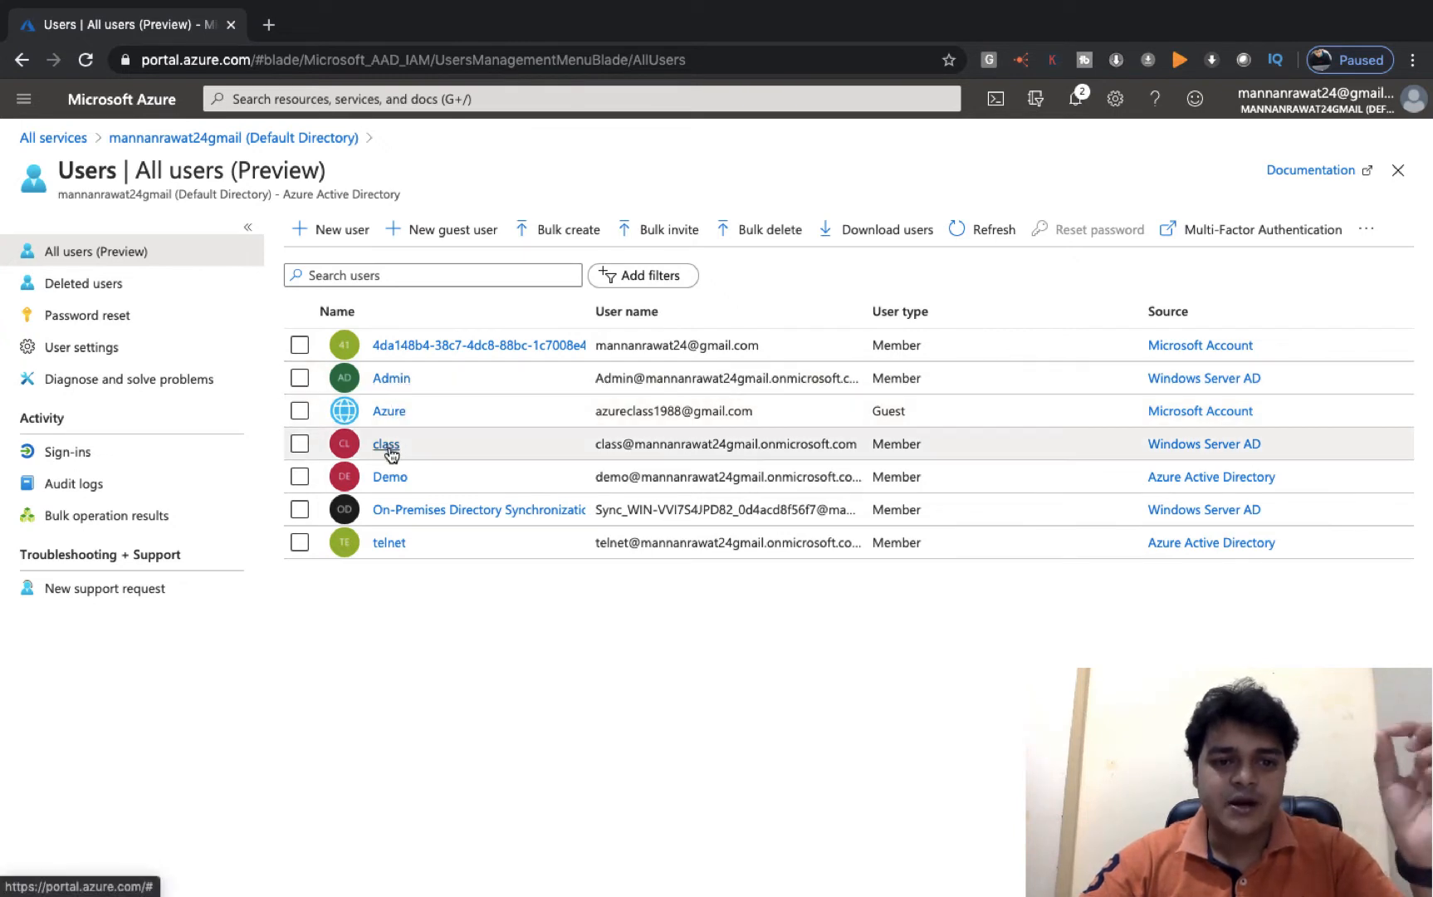
pyautogui.click(294, 544)
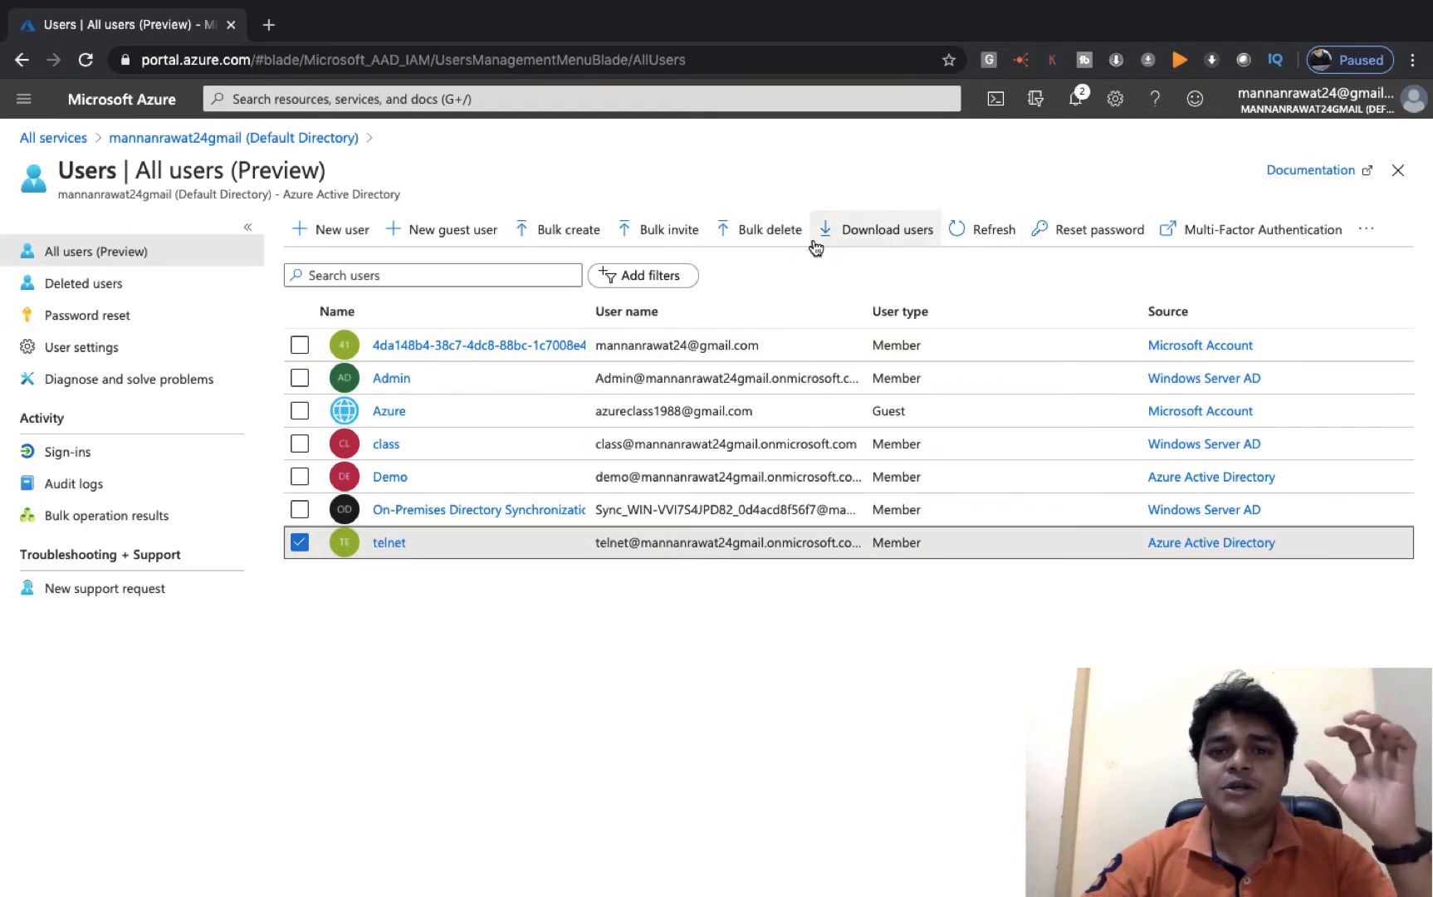
pyautogui.click(389, 543)
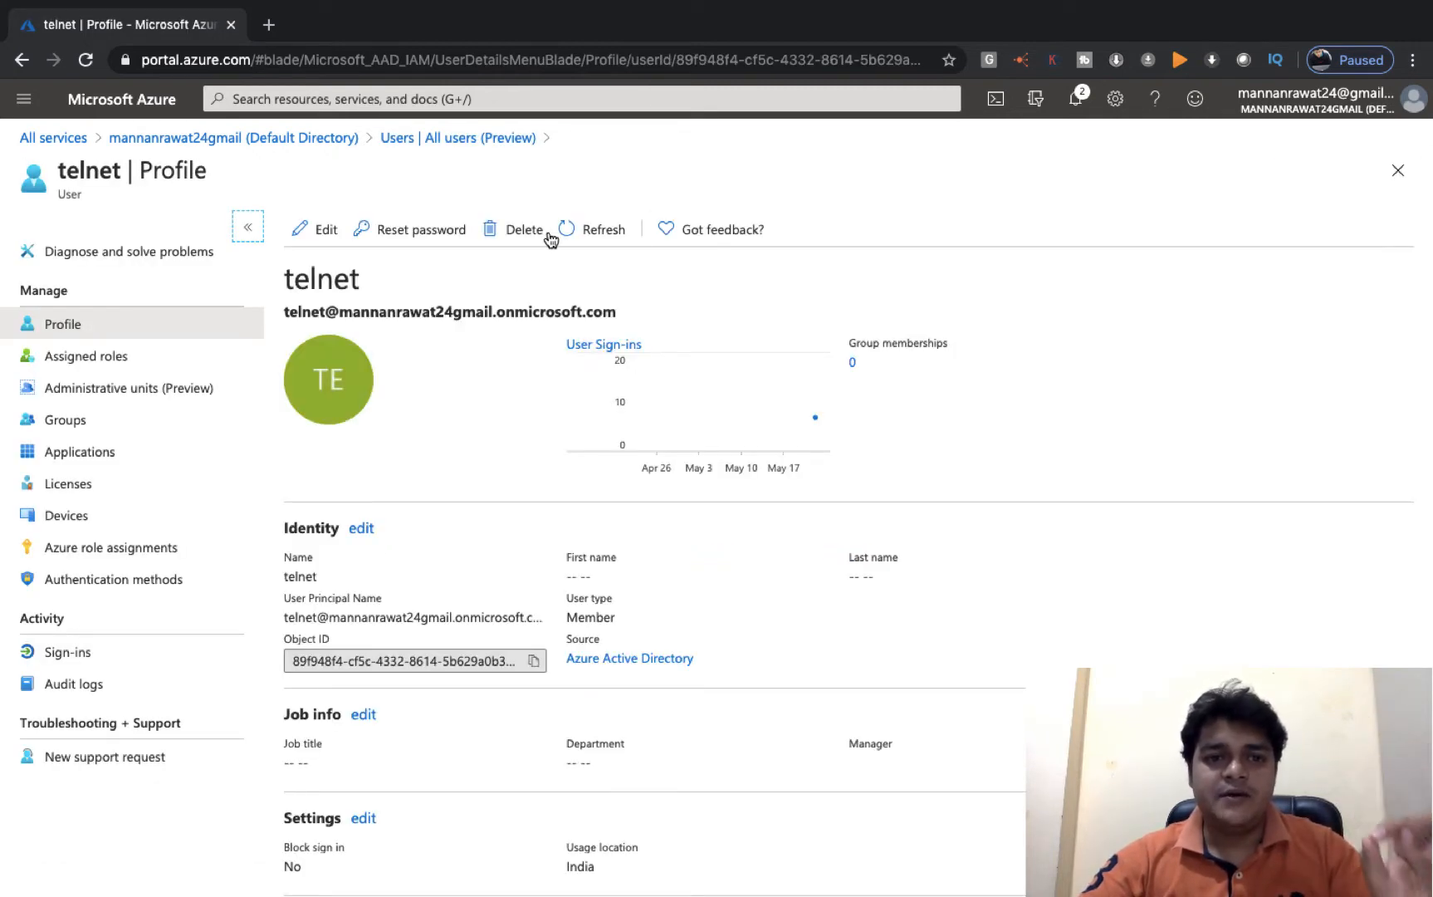
pyautogui.click(520, 230)
pyautogui.click(327, 326)
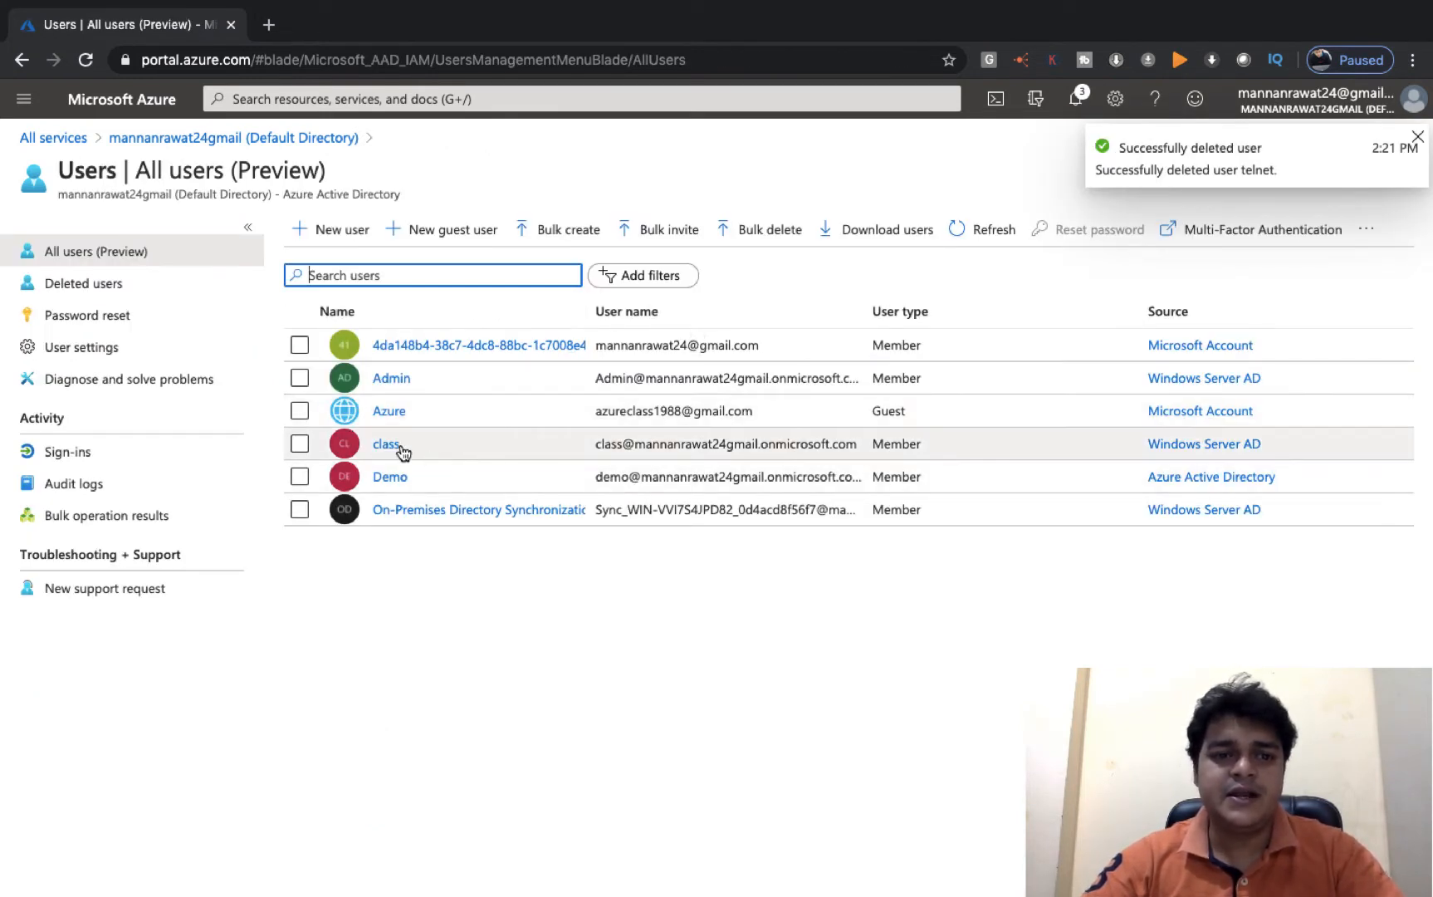
# - Delete the Demo user, view the class user's profile, then return to All users
pyautogui.click(392, 478)
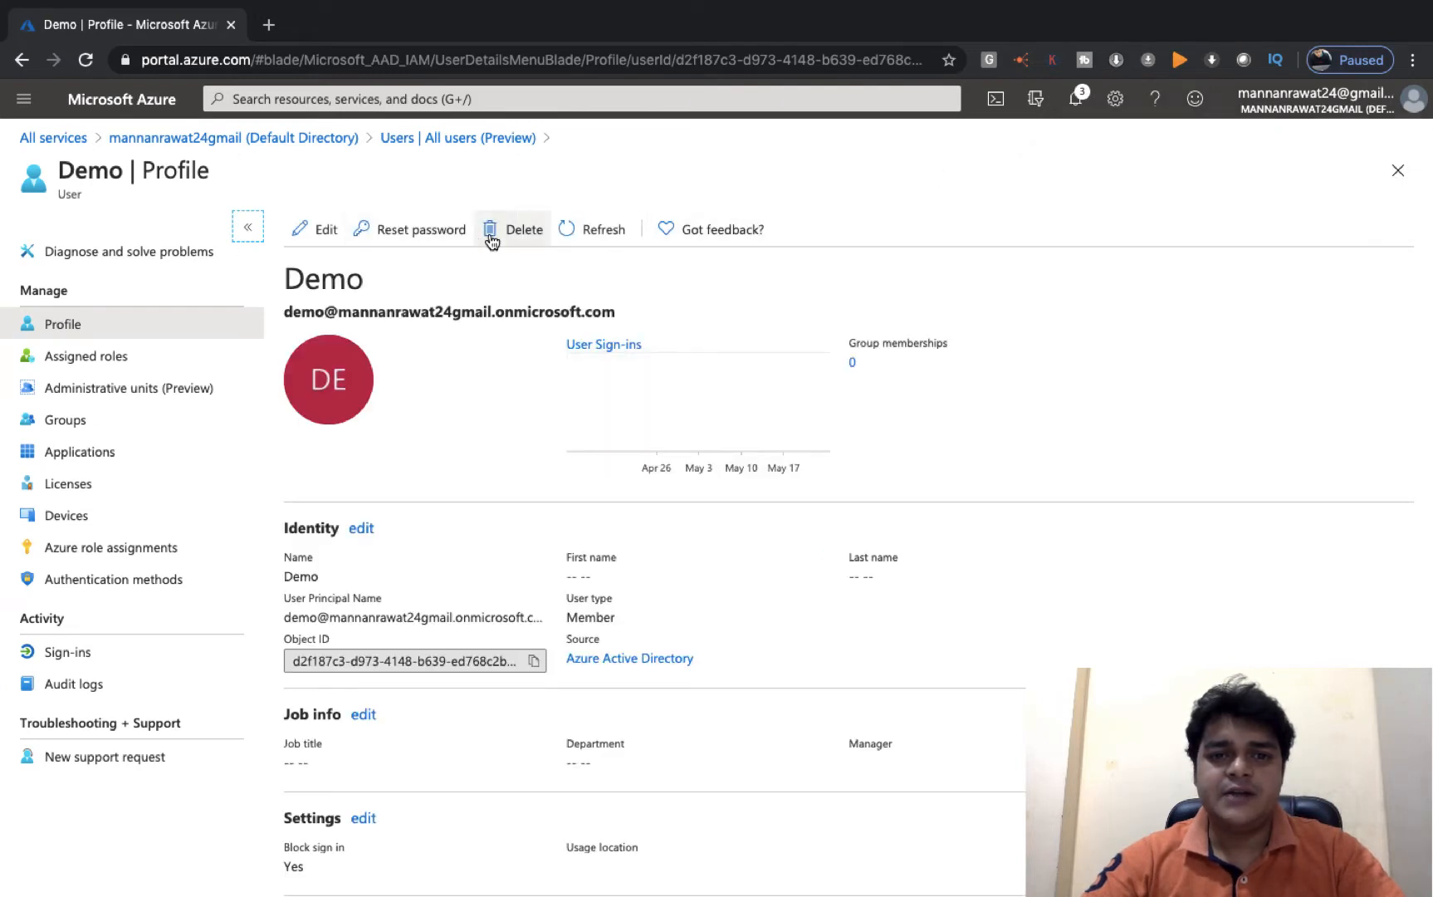
pyautogui.click(515, 232)
pyautogui.click(329, 329)
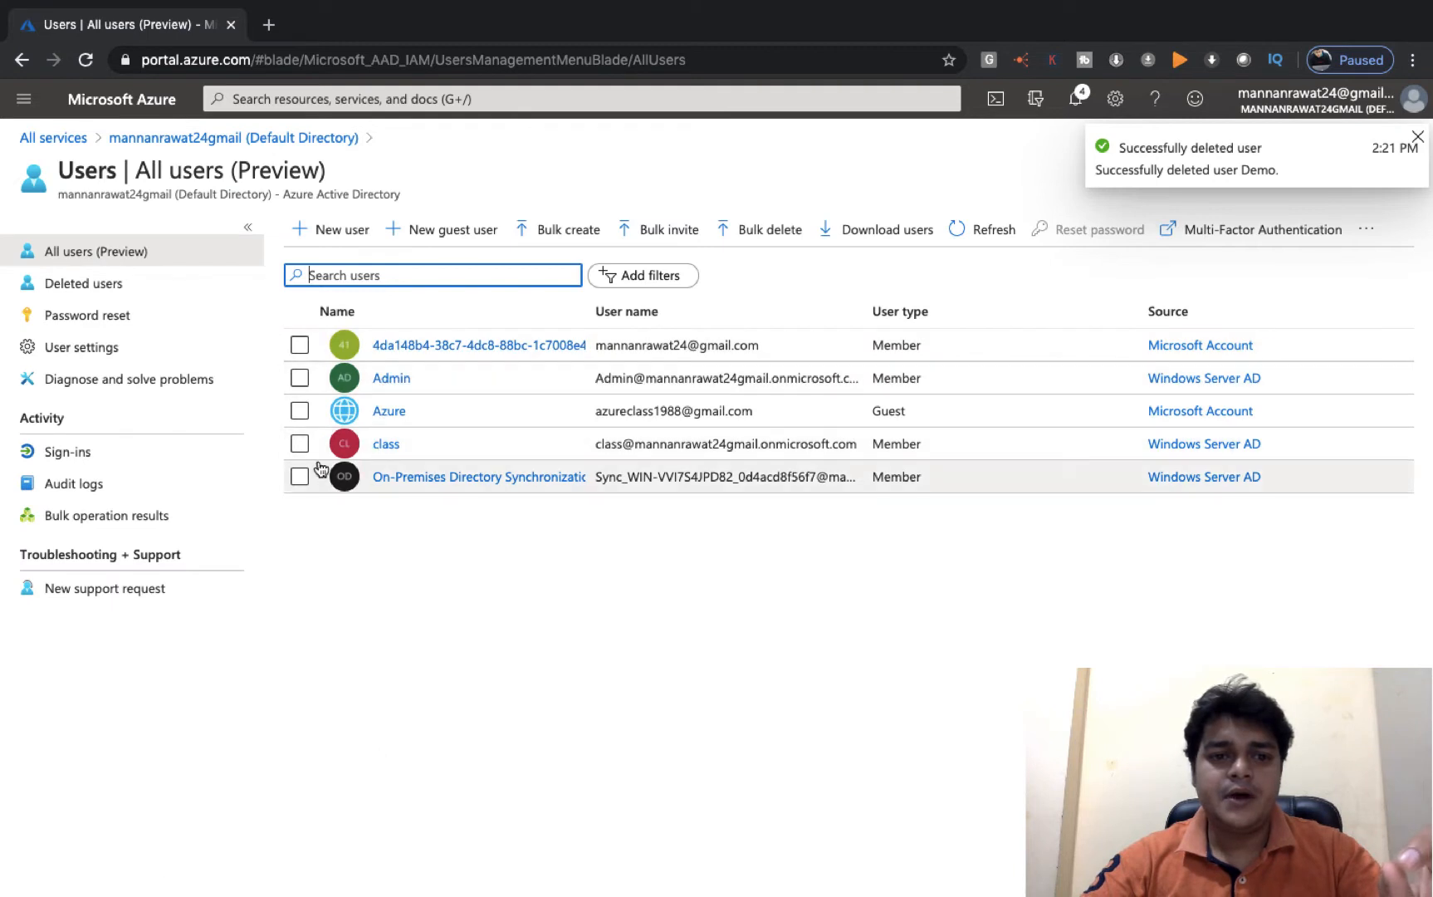
pyautogui.click(300, 444)
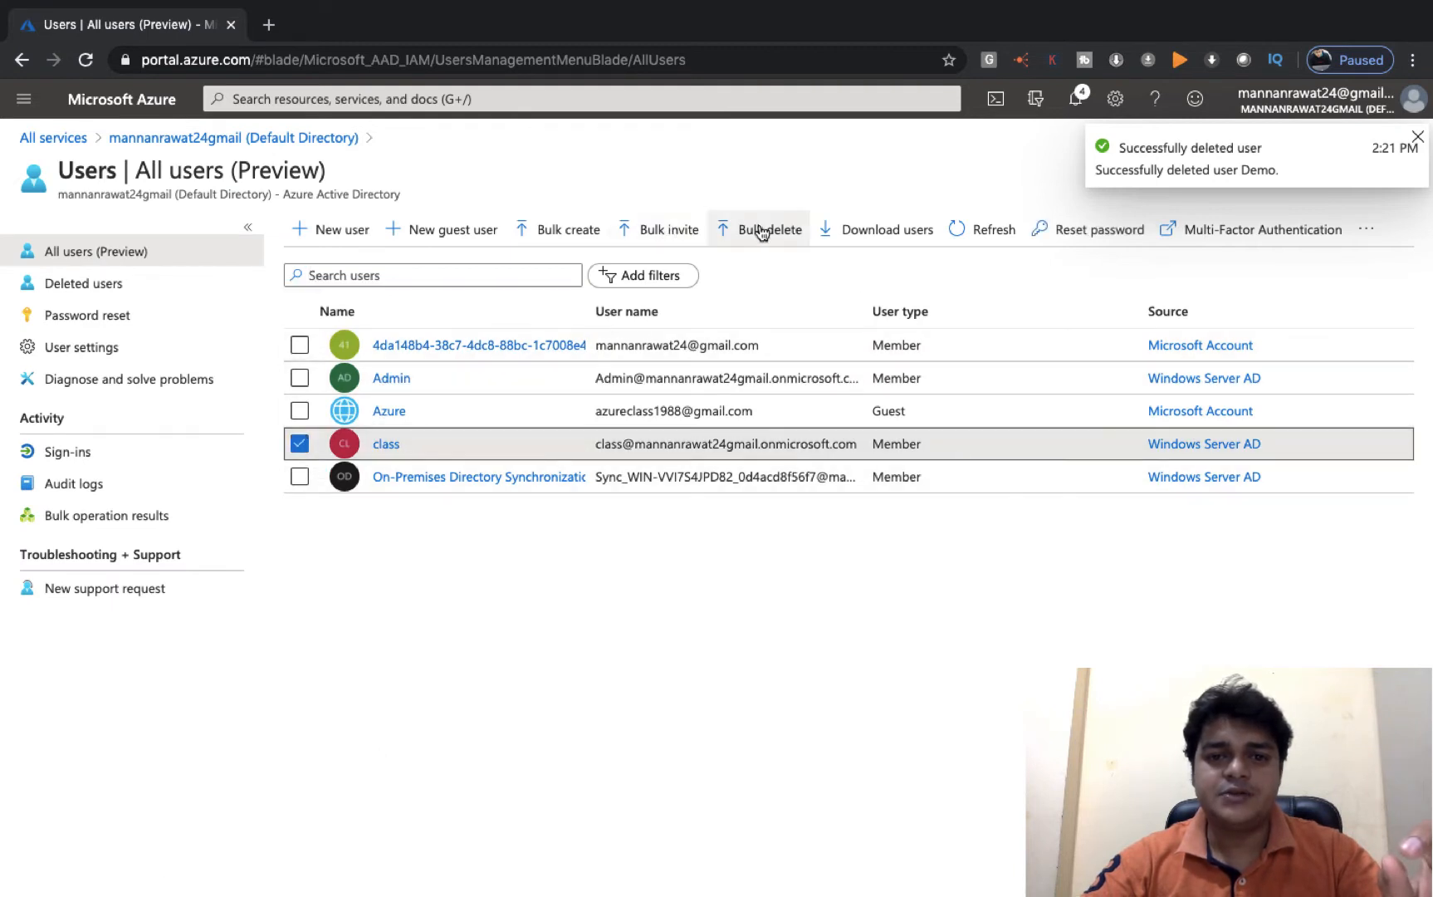
pyautogui.click(387, 444)
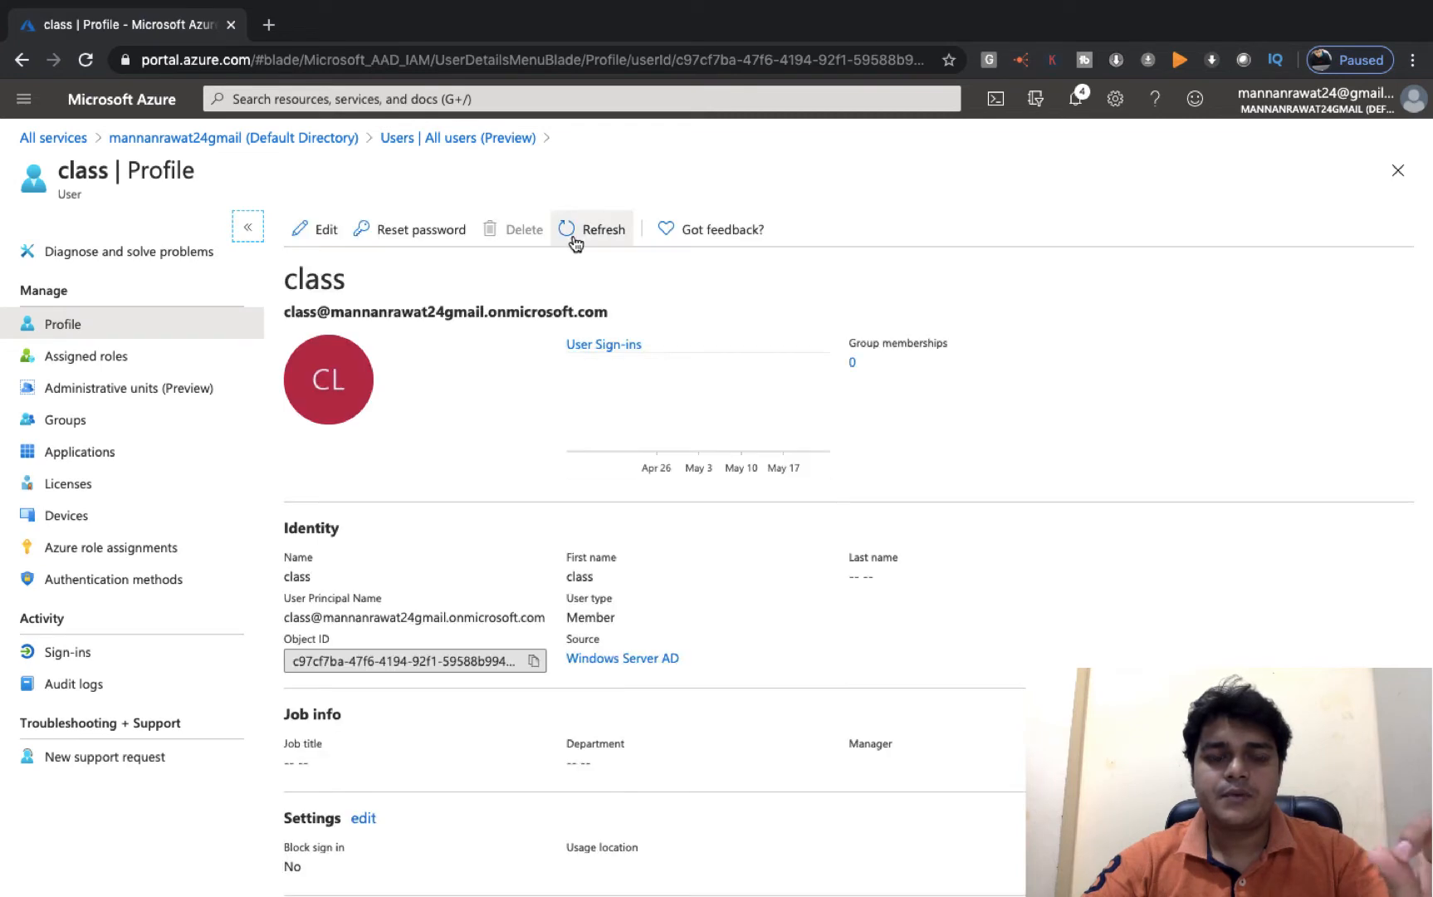
pyautogui.click(604, 218)
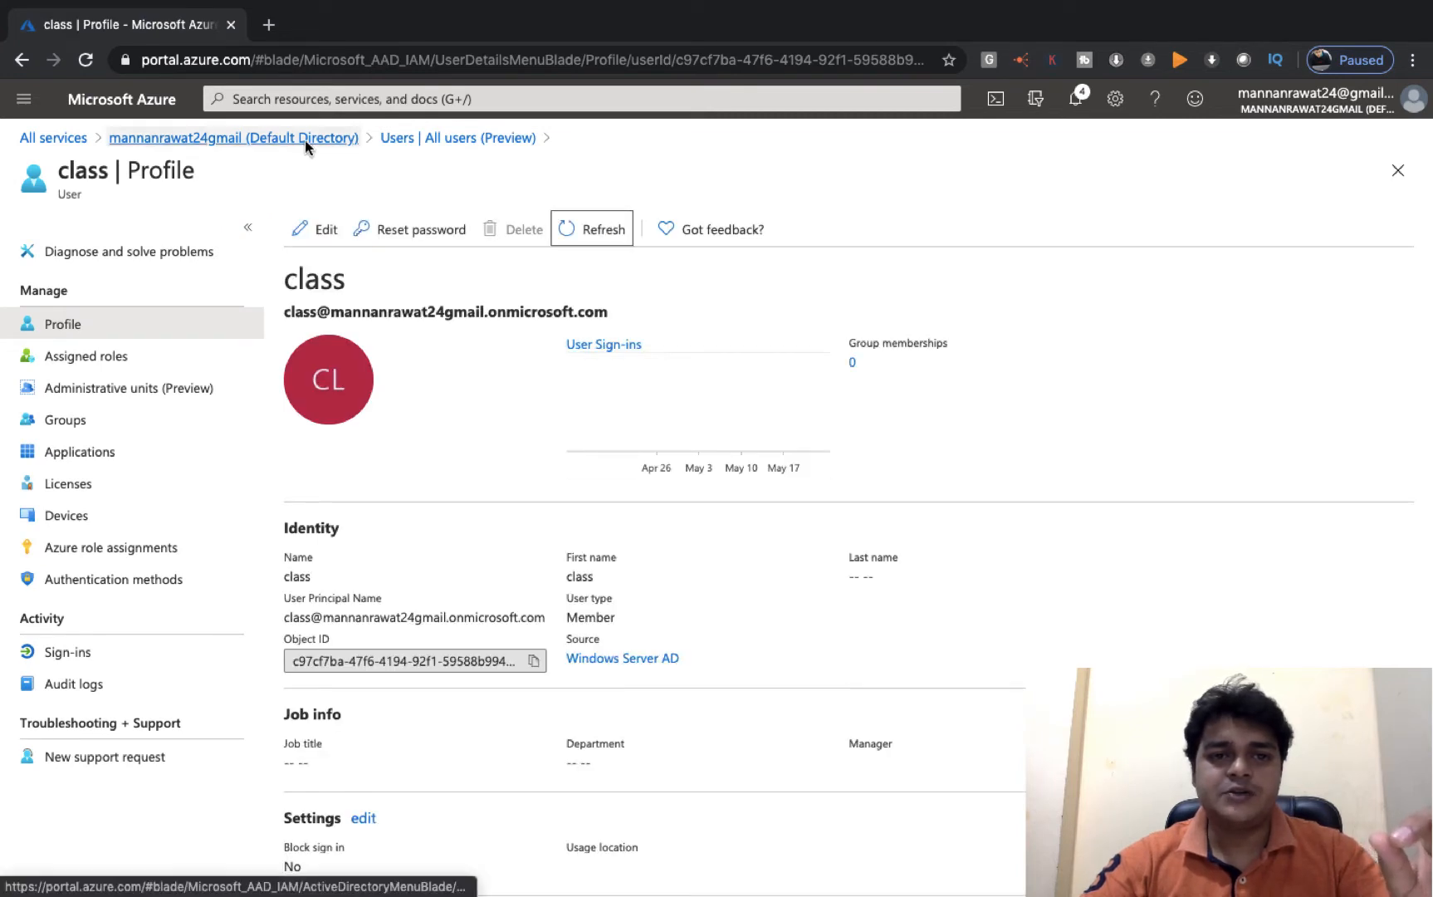
pyautogui.click(305, 138)
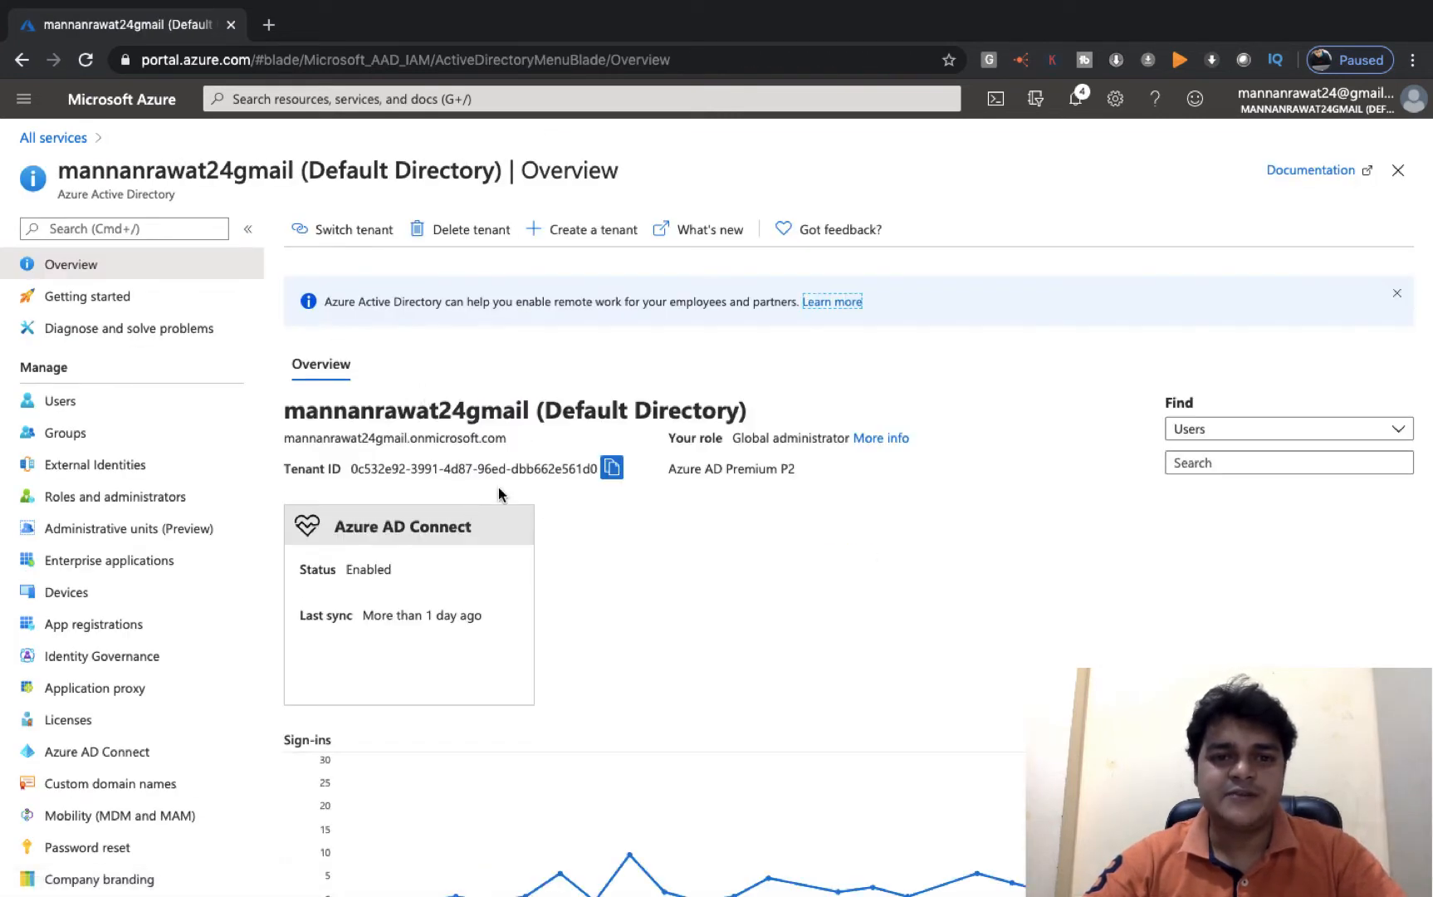
pyautogui.click(80, 407)
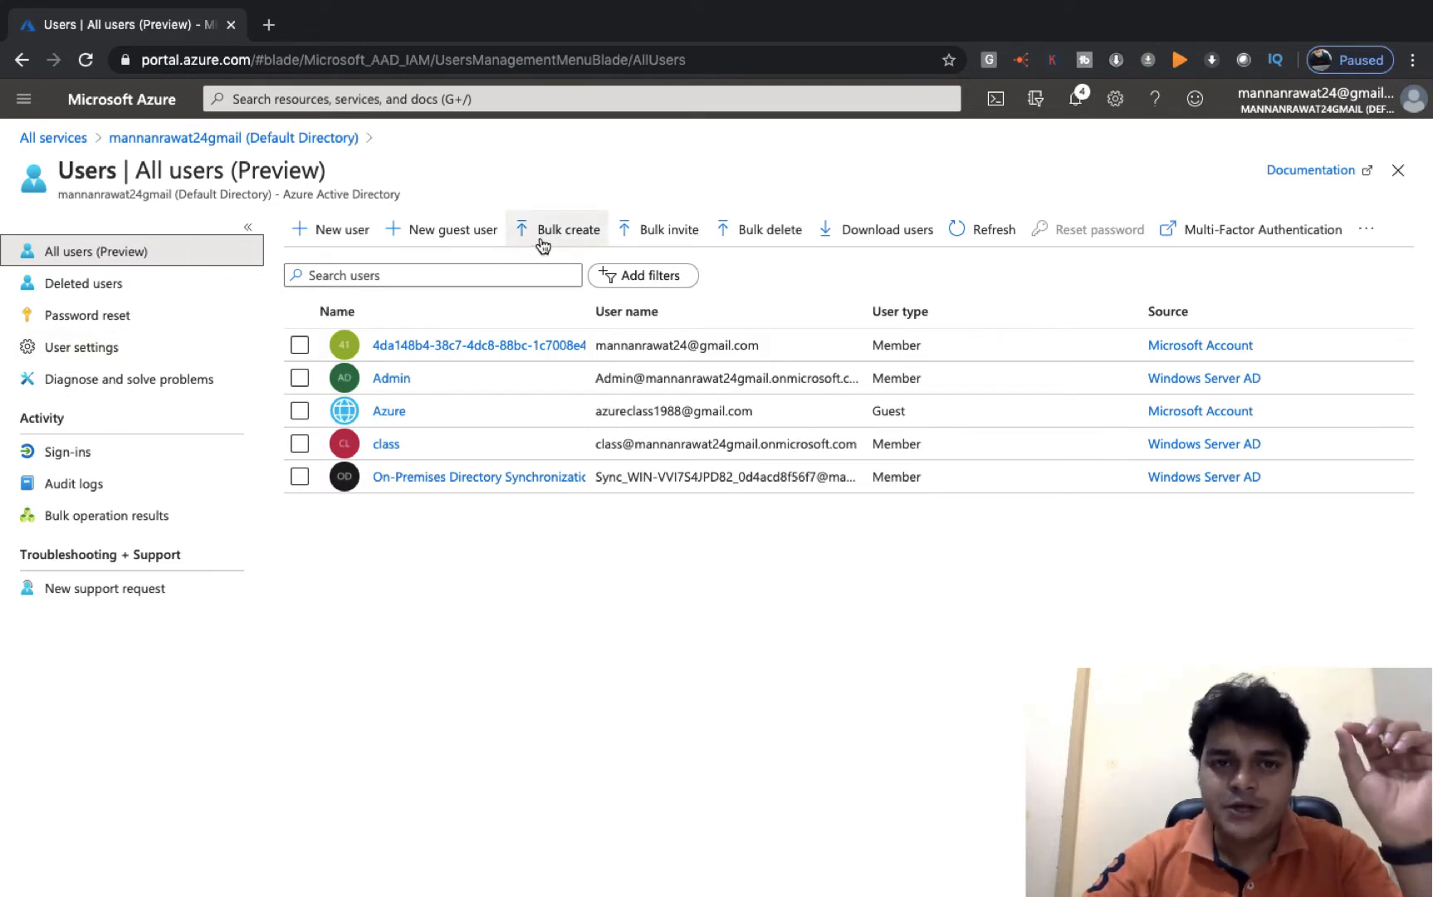
# - Download the Bulk create users CSV template and set that file type to open automatically
pyautogui.click(572, 239)
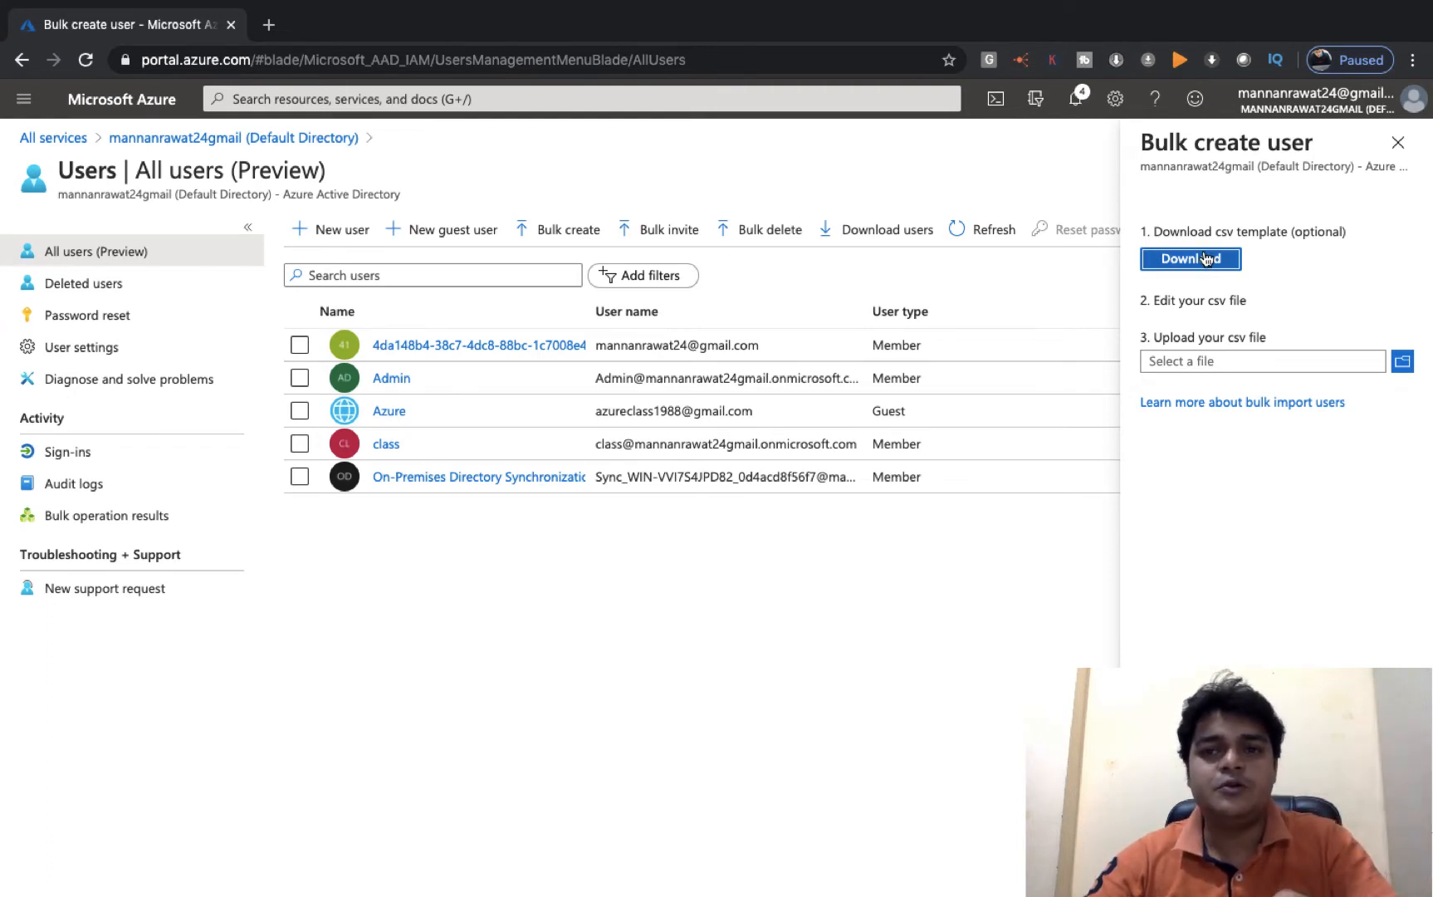
pyautogui.click(1206, 259)
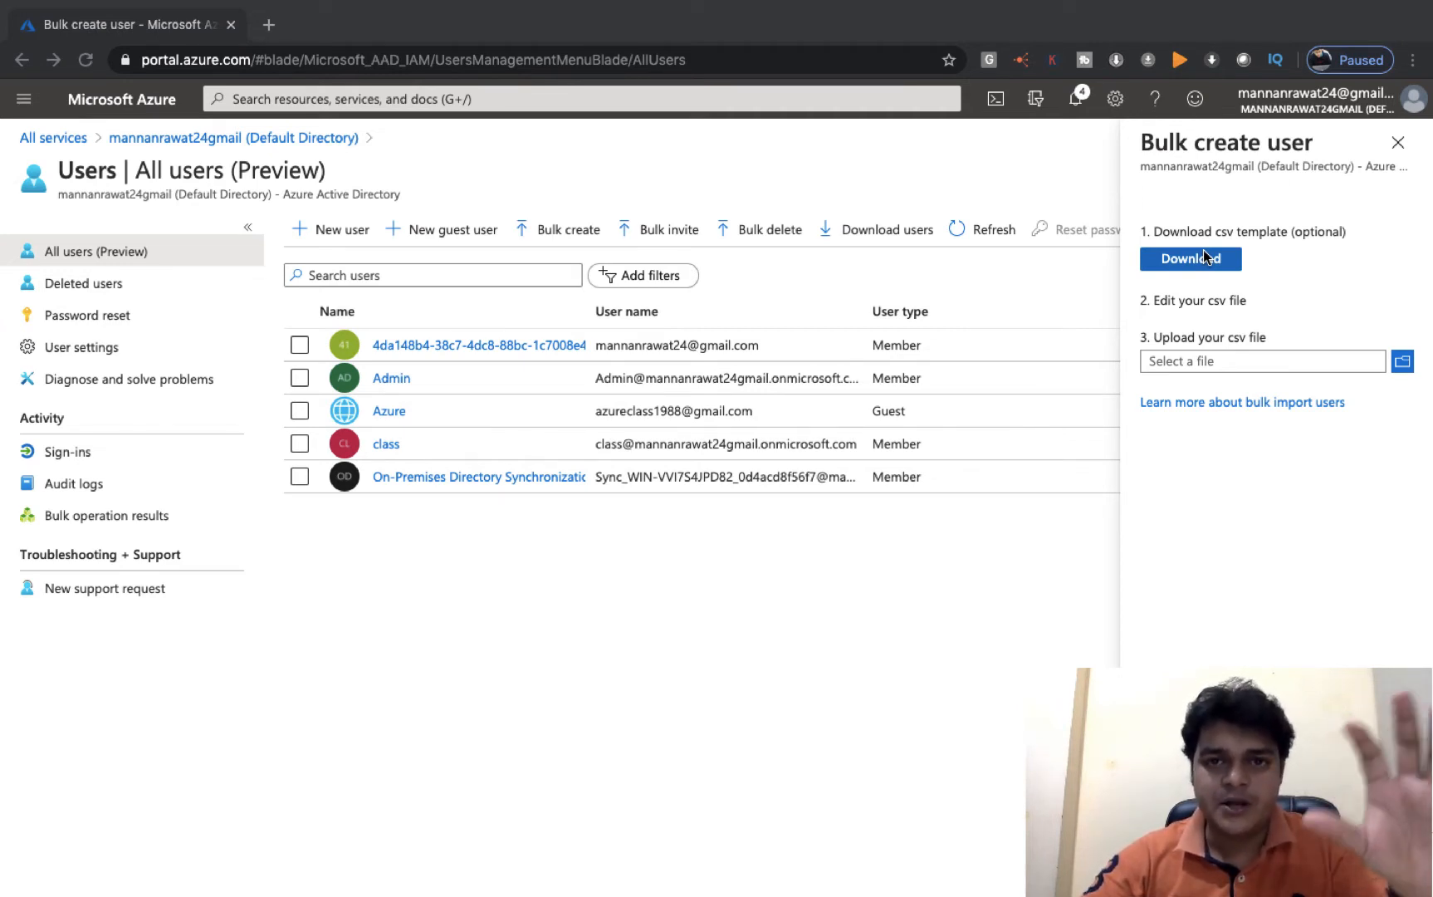
pyautogui.click(1206, 266)
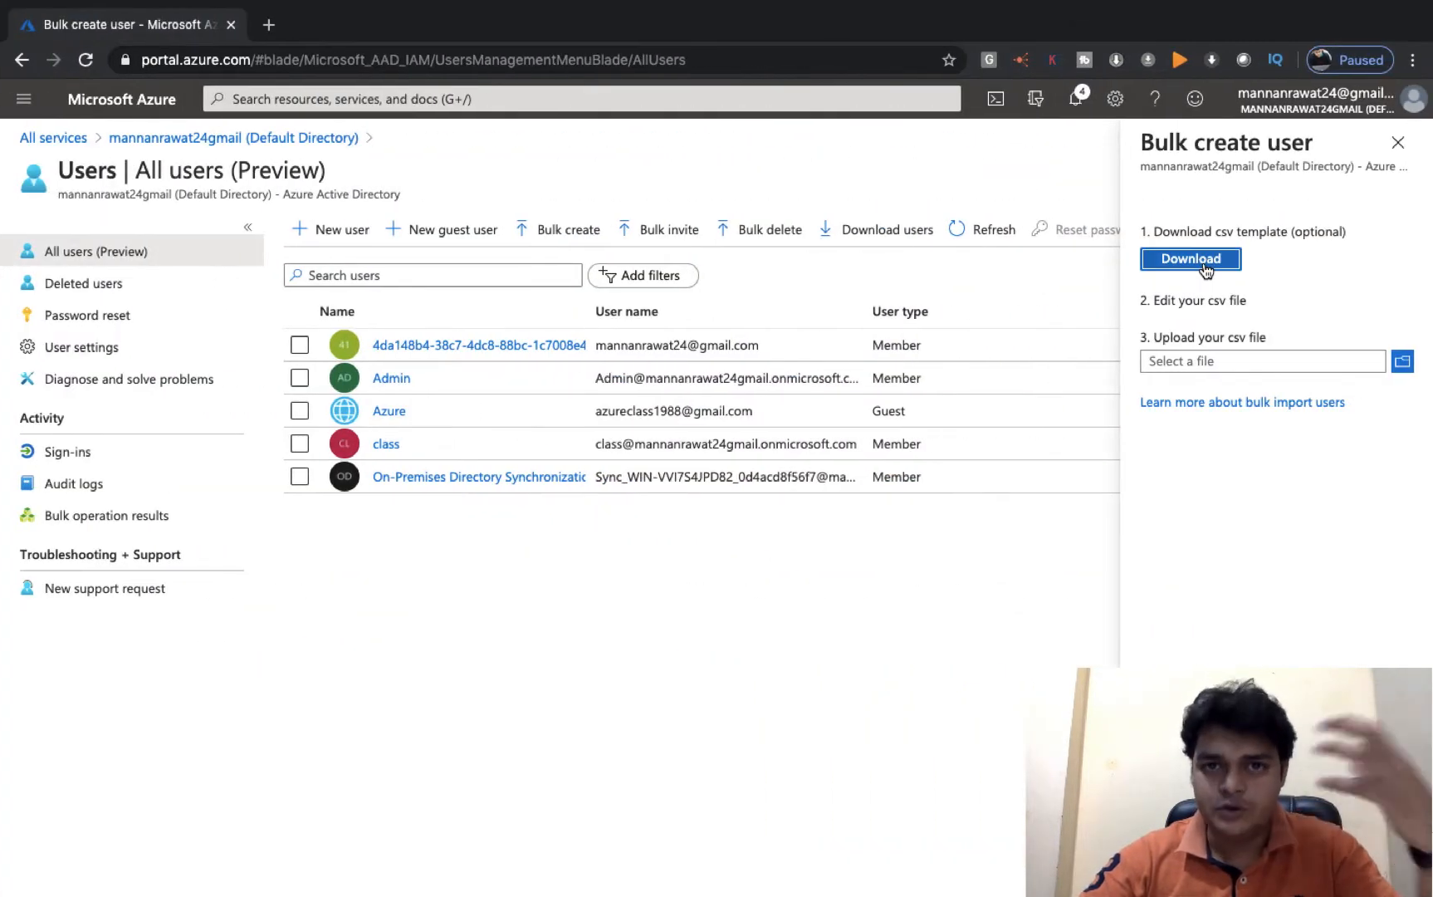
pyautogui.click(1194, 262)
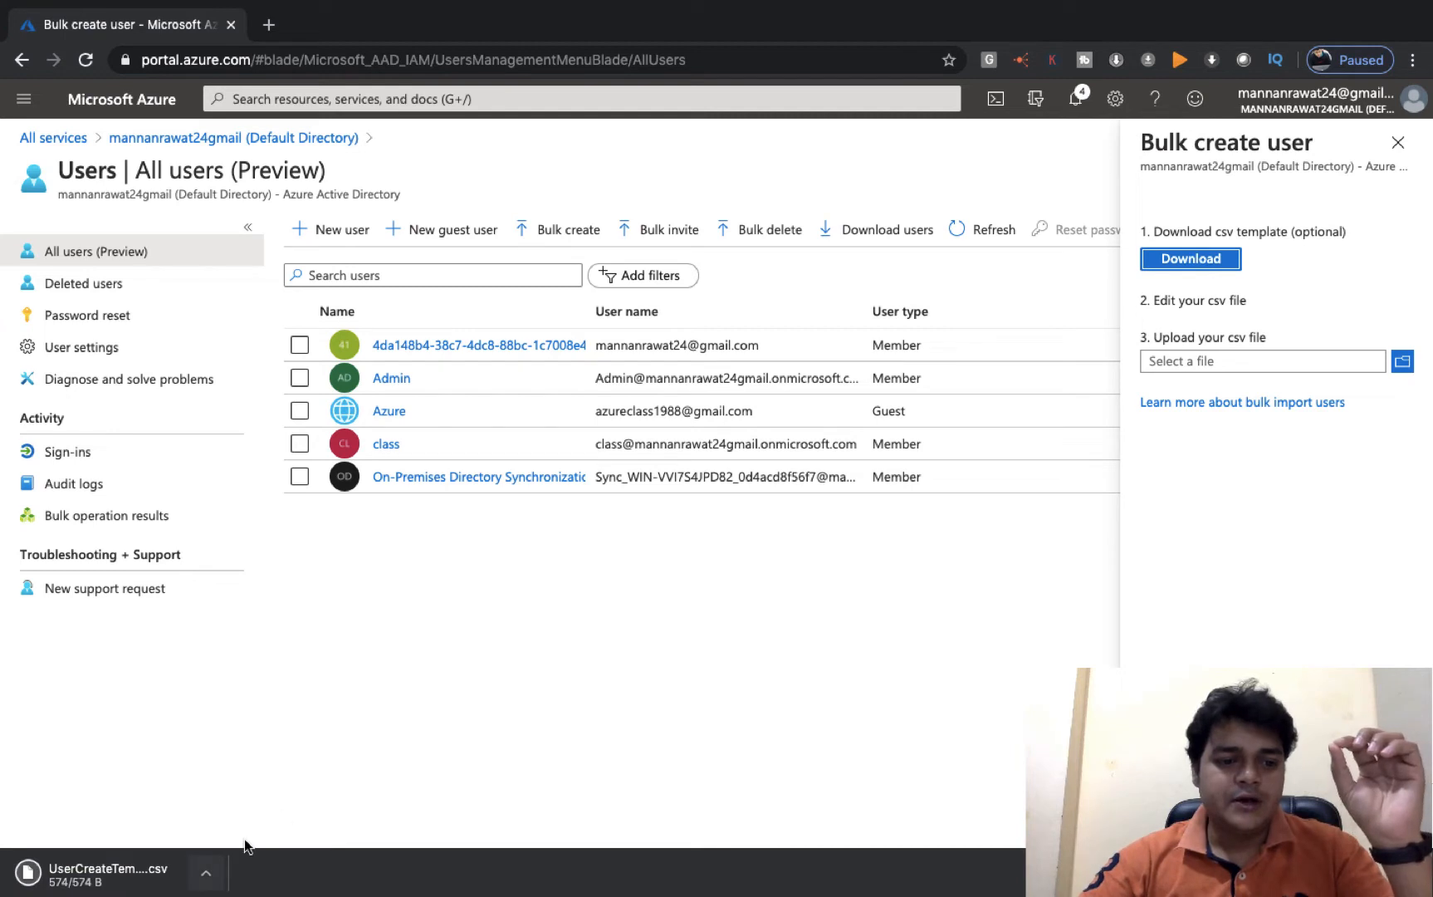
pyautogui.click(205, 878)
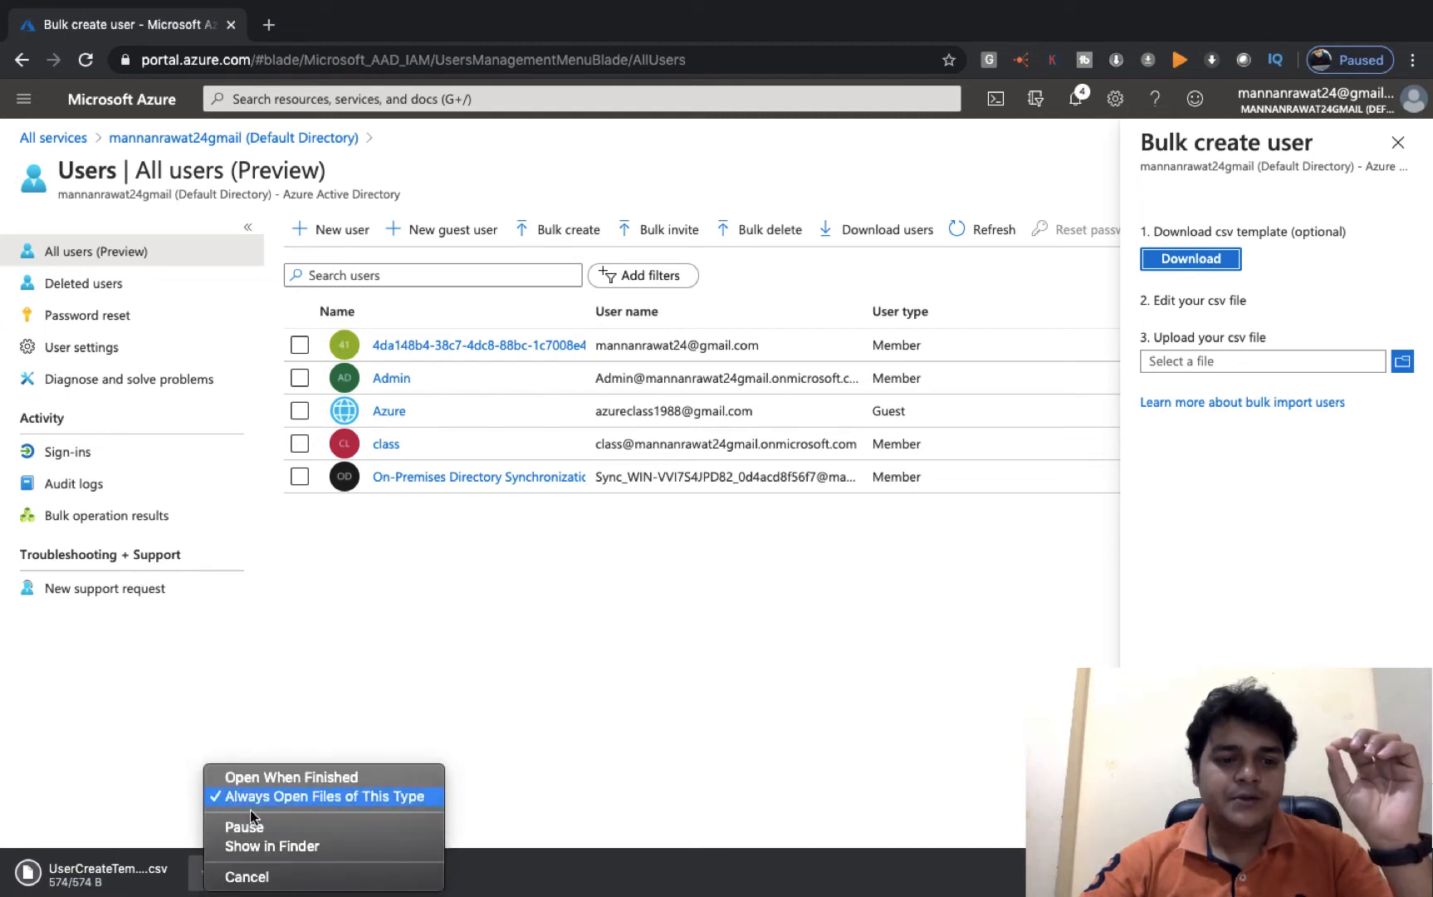
pyautogui.click(256, 781)
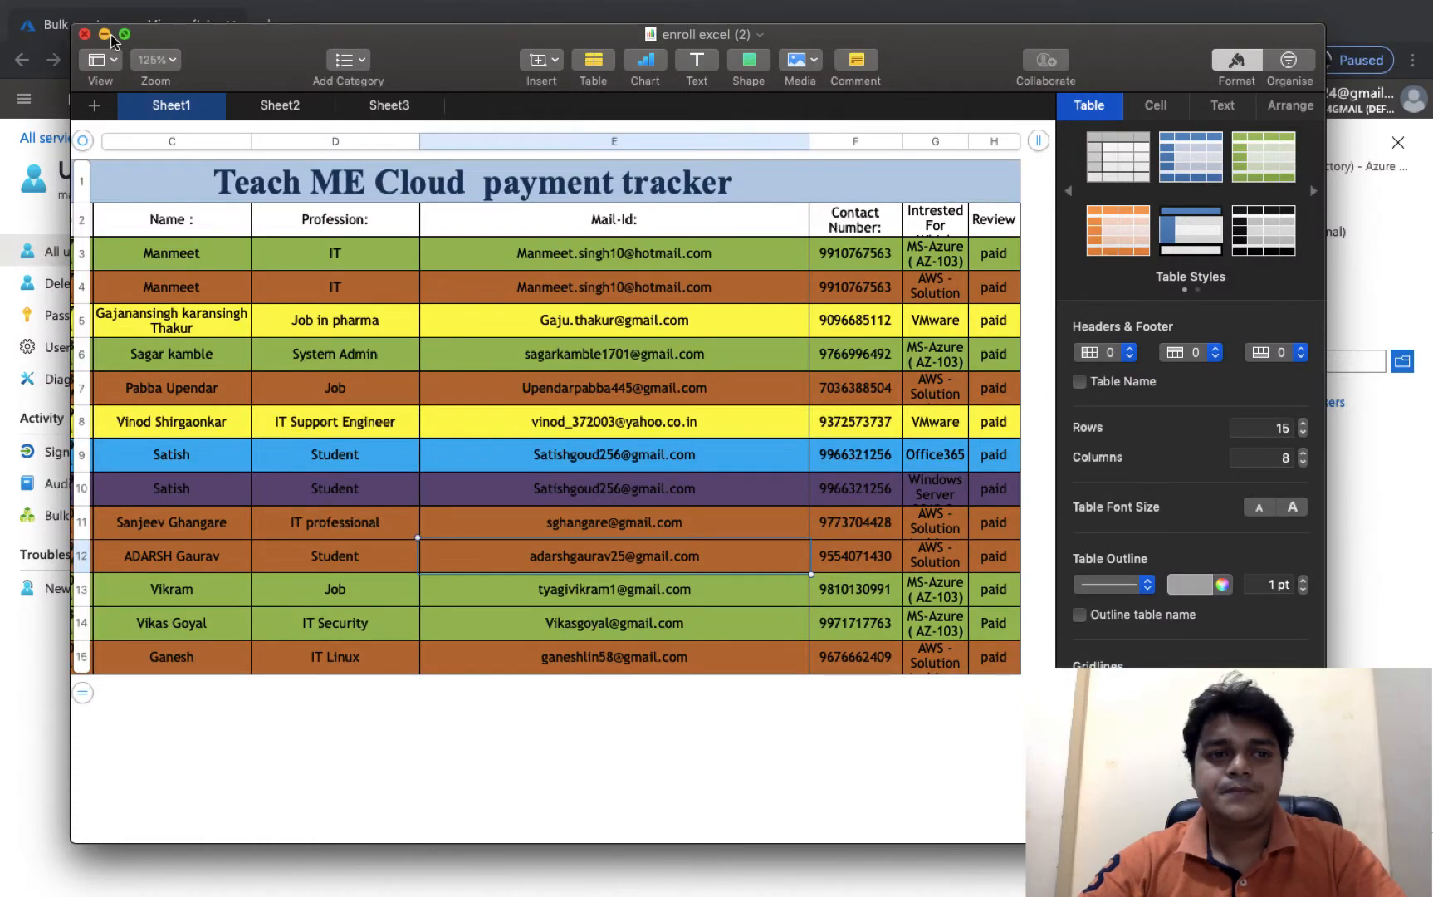
# - Locate UserCreateTemplate (7).csv through Chrome's downloads and open it with Numbers
pyautogui.click(104, 34)
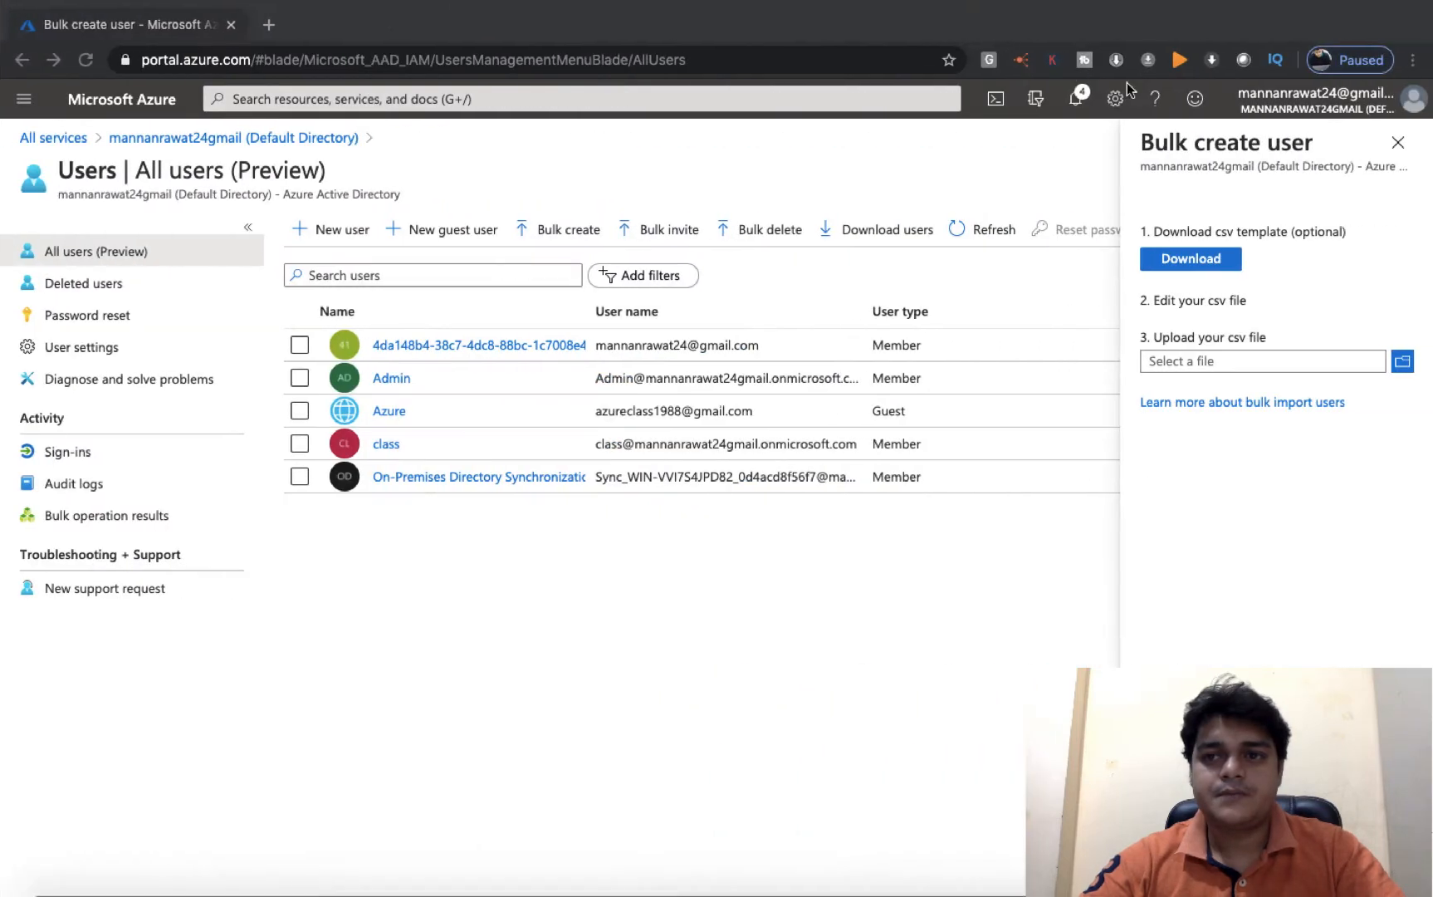
pyautogui.click(1412, 60)
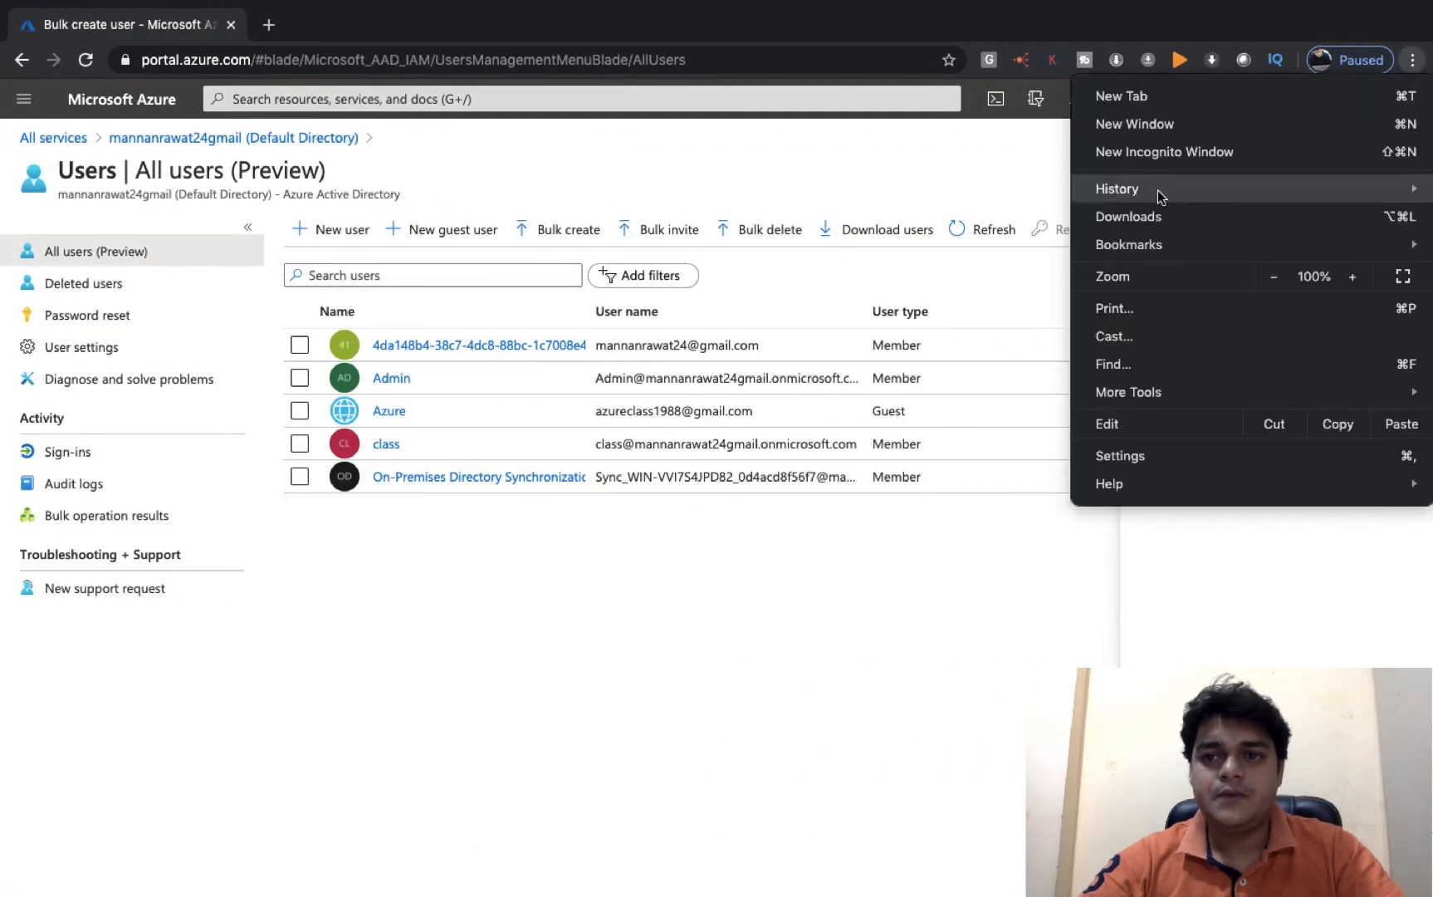
pyautogui.click(1130, 217)
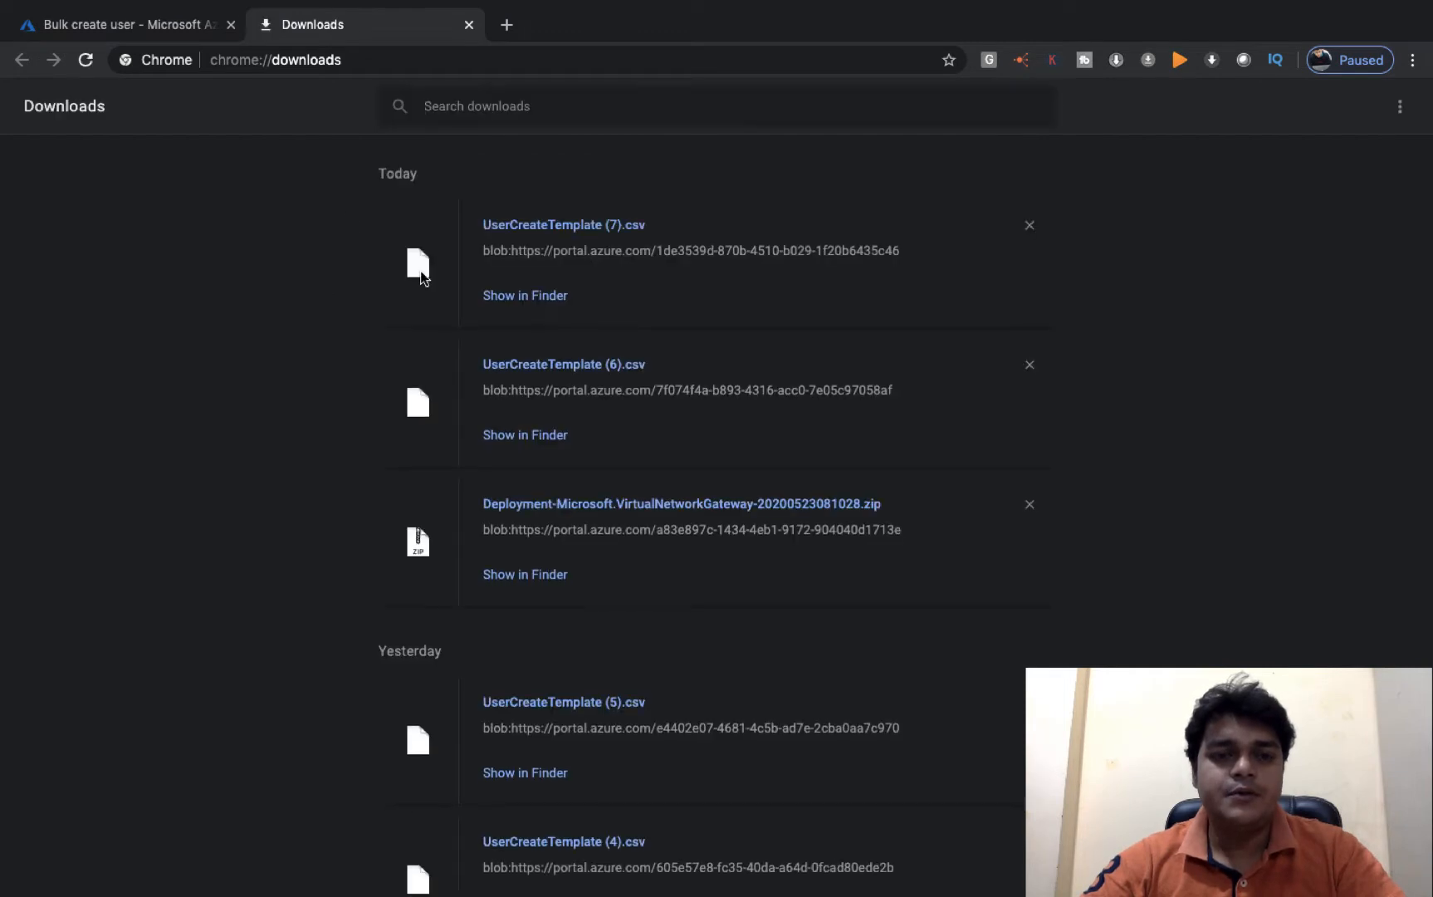
pyautogui.click(546, 296)
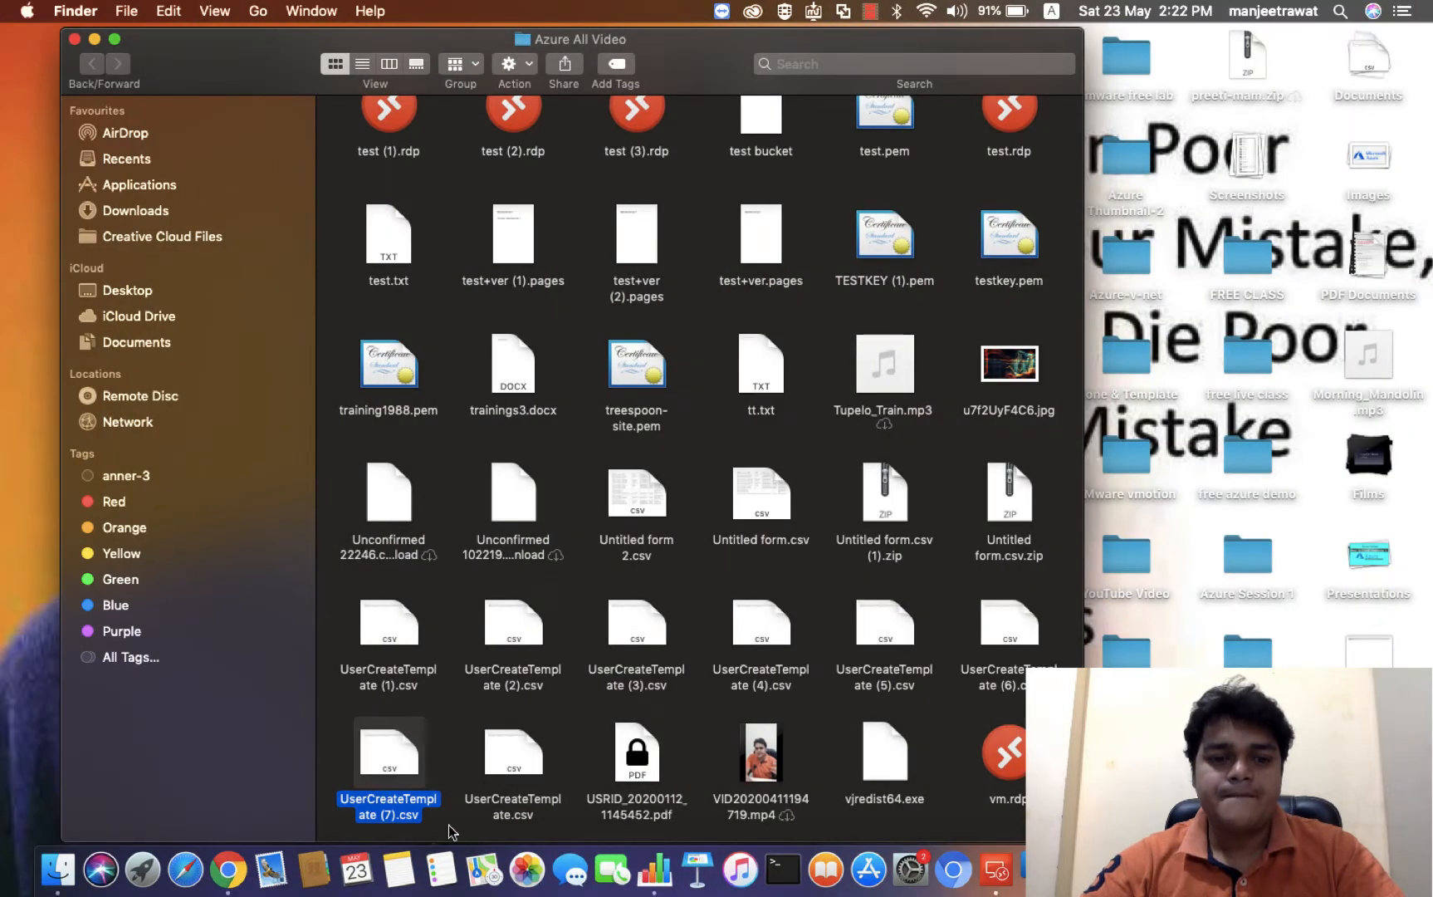
pyautogui.rightClick(406, 775)
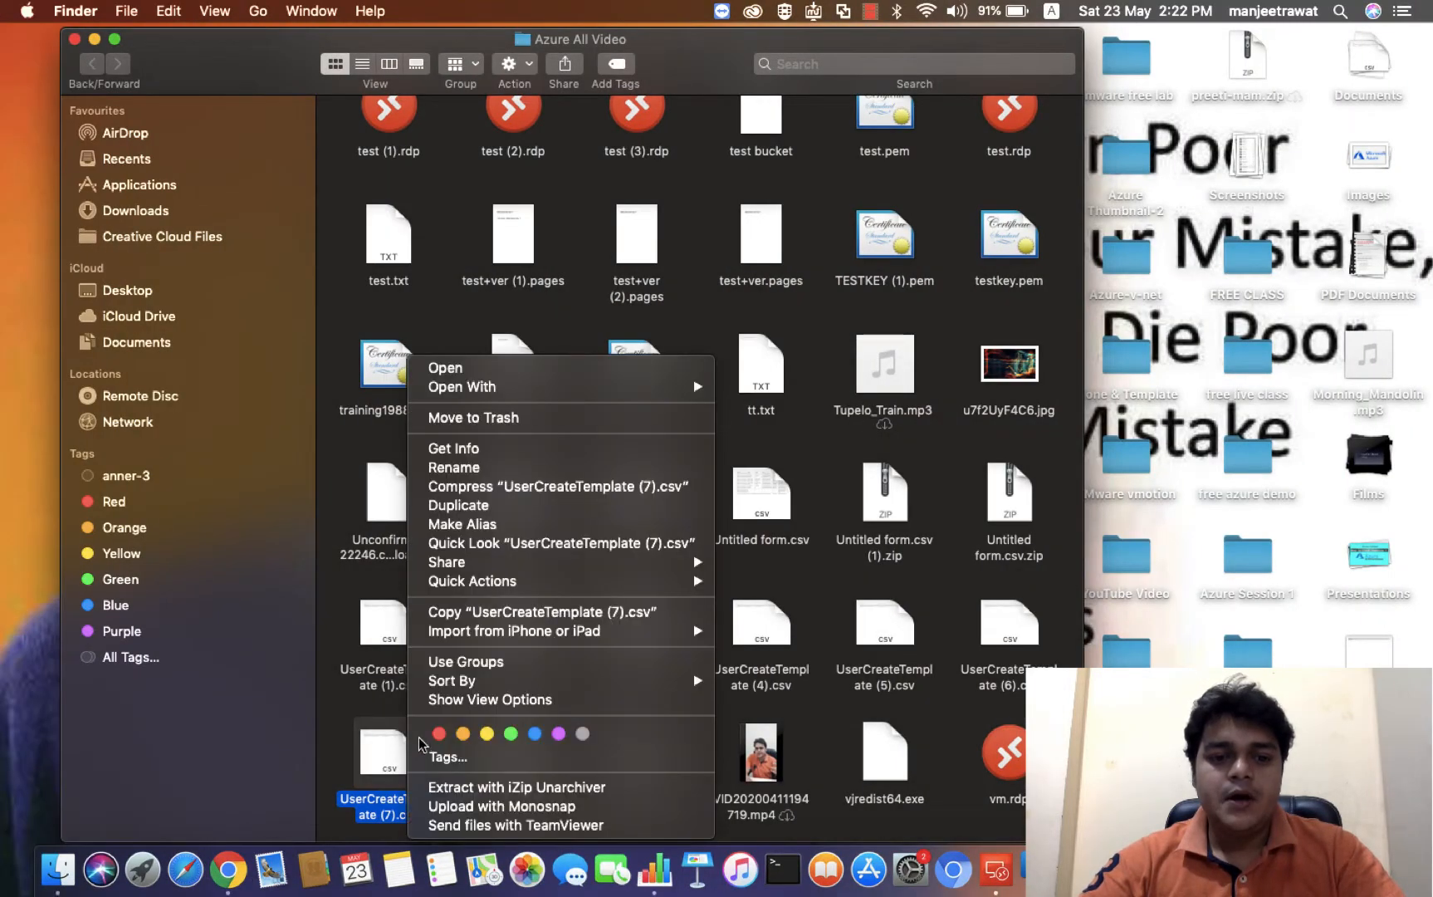
pyautogui.click(451, 370)
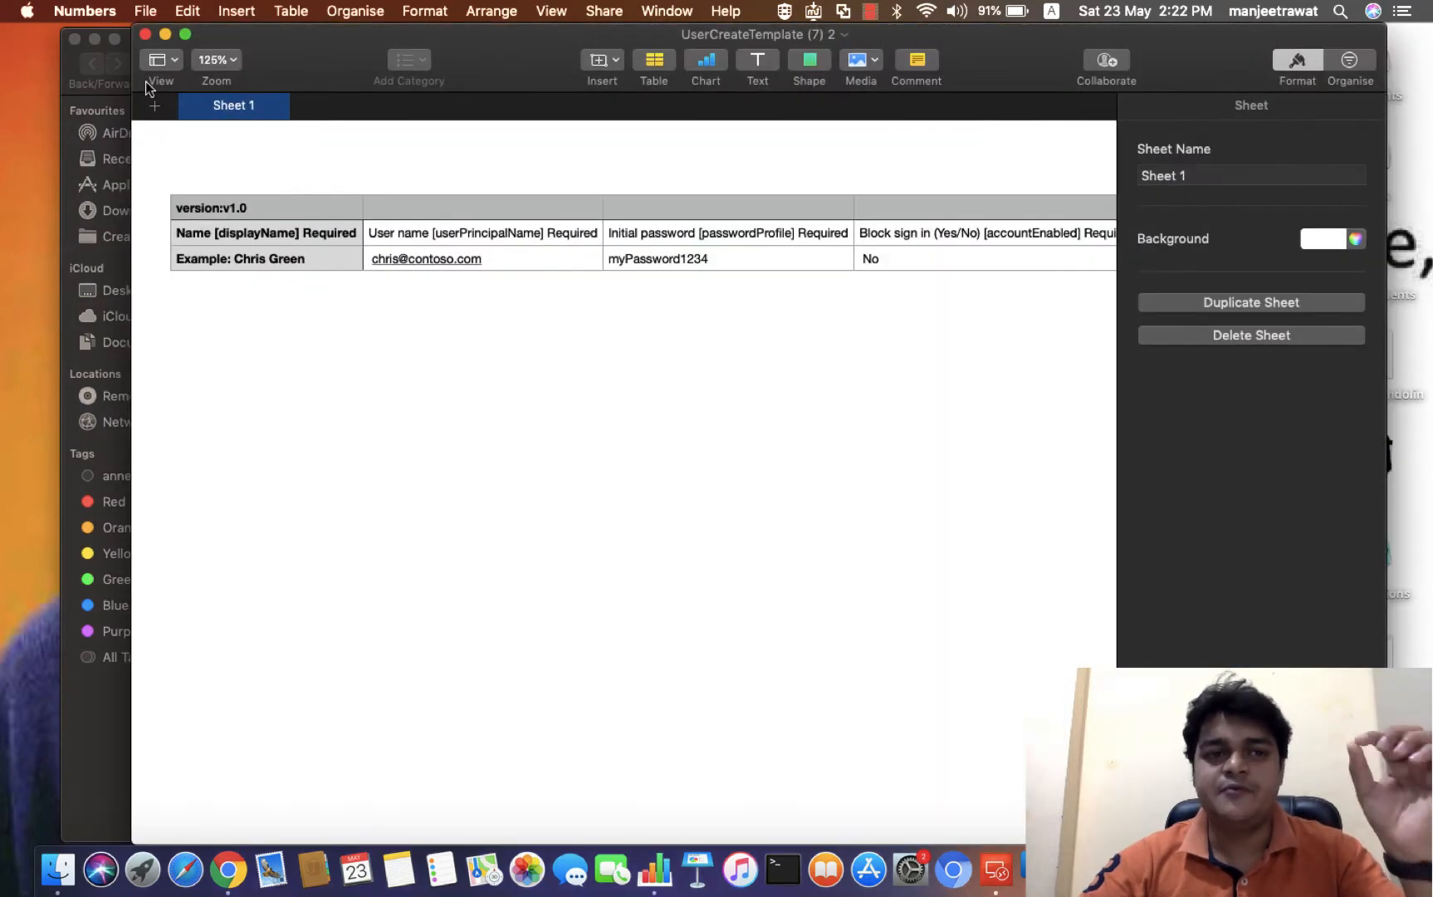
# - Show the template full screen and scroll across all 17 columns, then back to column A
pyautogui.click(188, 34)
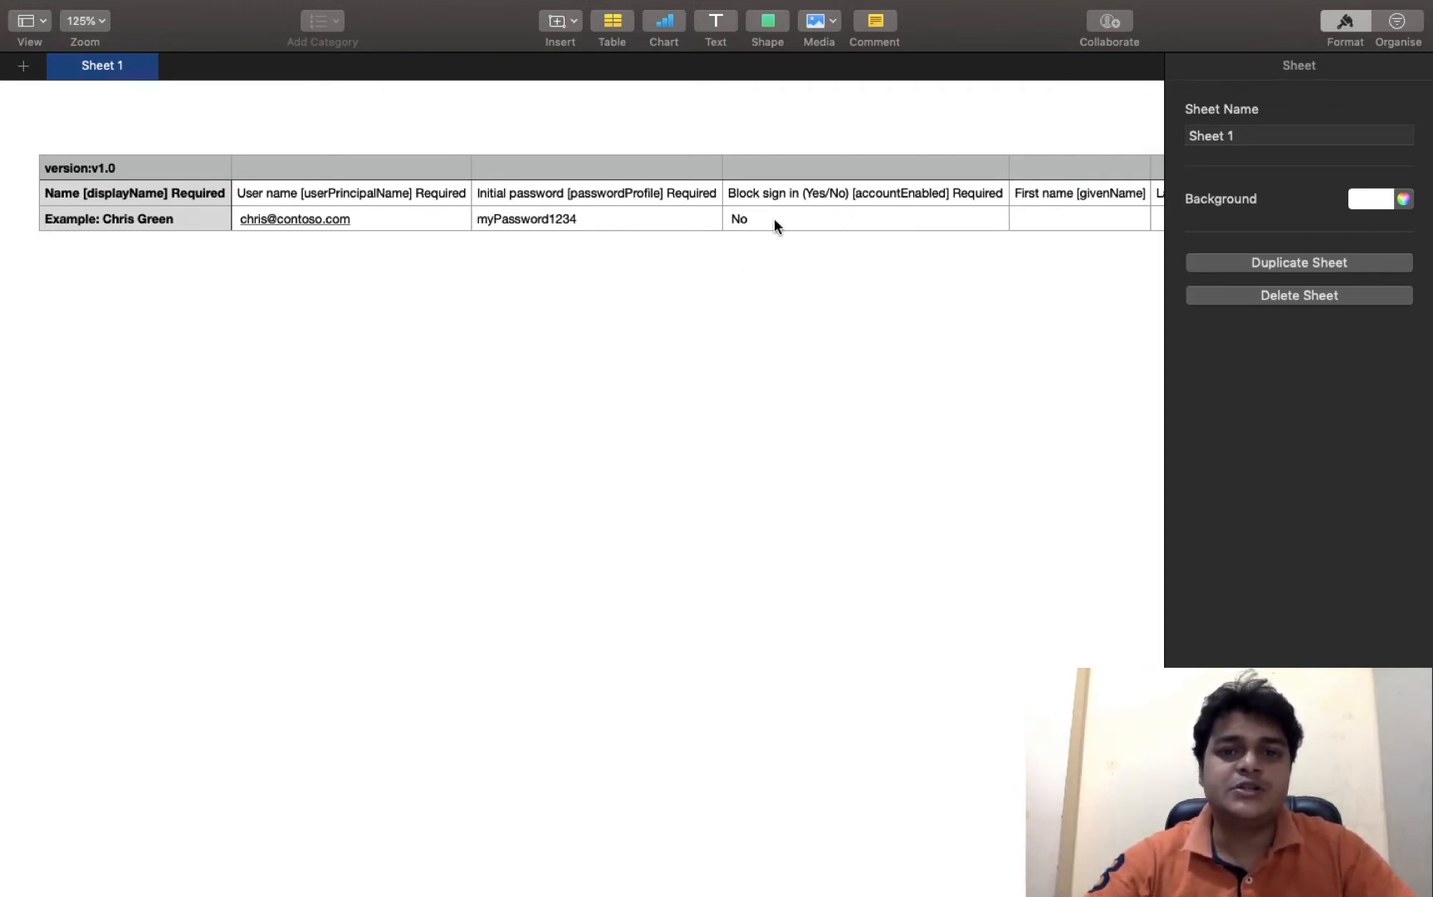
pyautogui.hscroll(8, 824, 219)
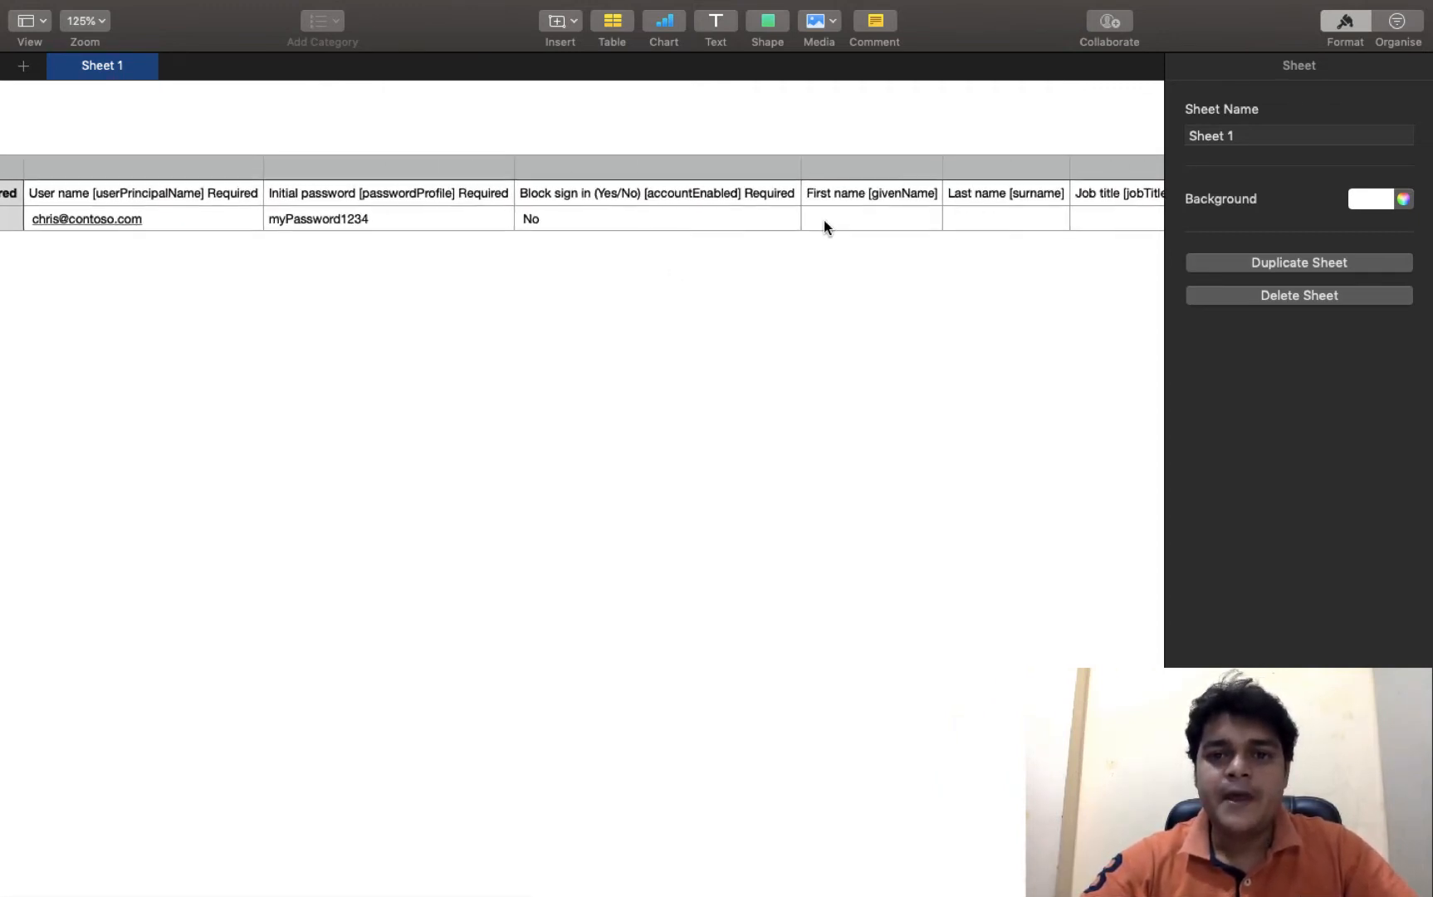
pyautogui.hscroll(9, 823, 219)
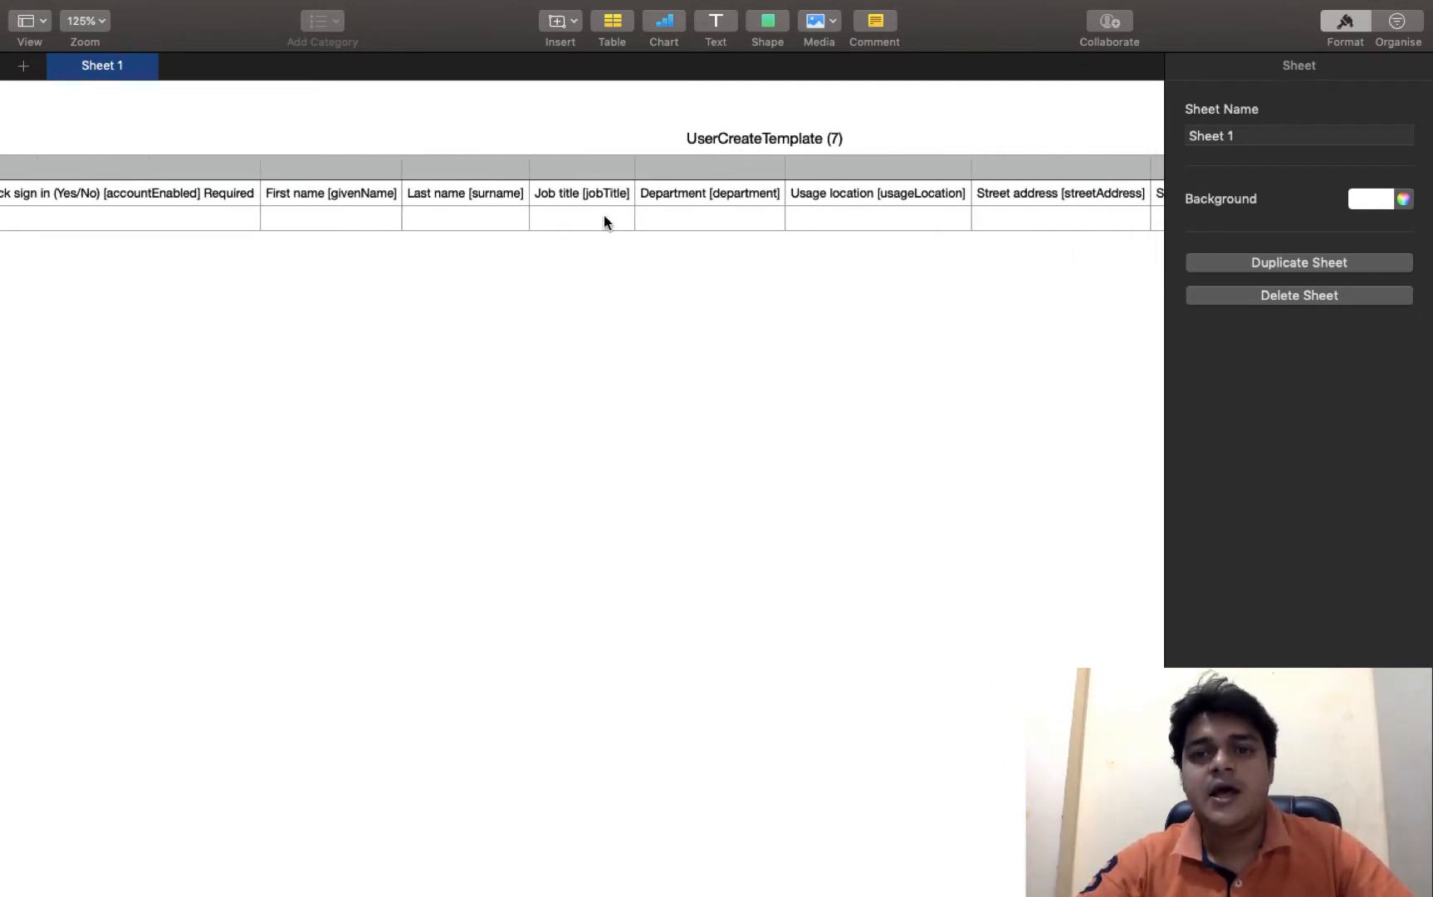
pyautogui.hscroll(6, 869, 211)
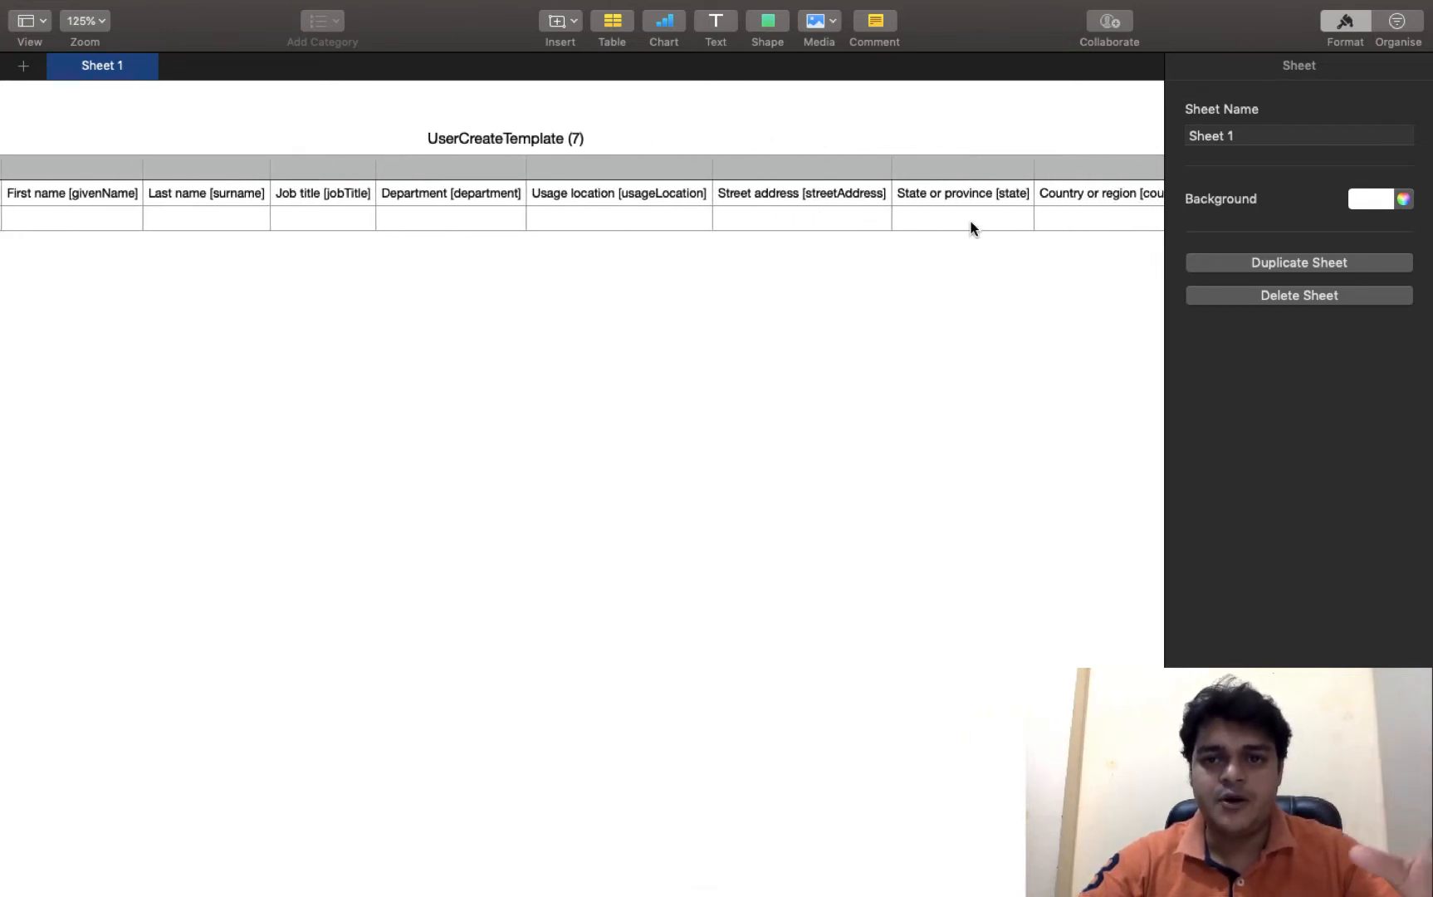
pyautogui.hscroll(3, 1050, 231)
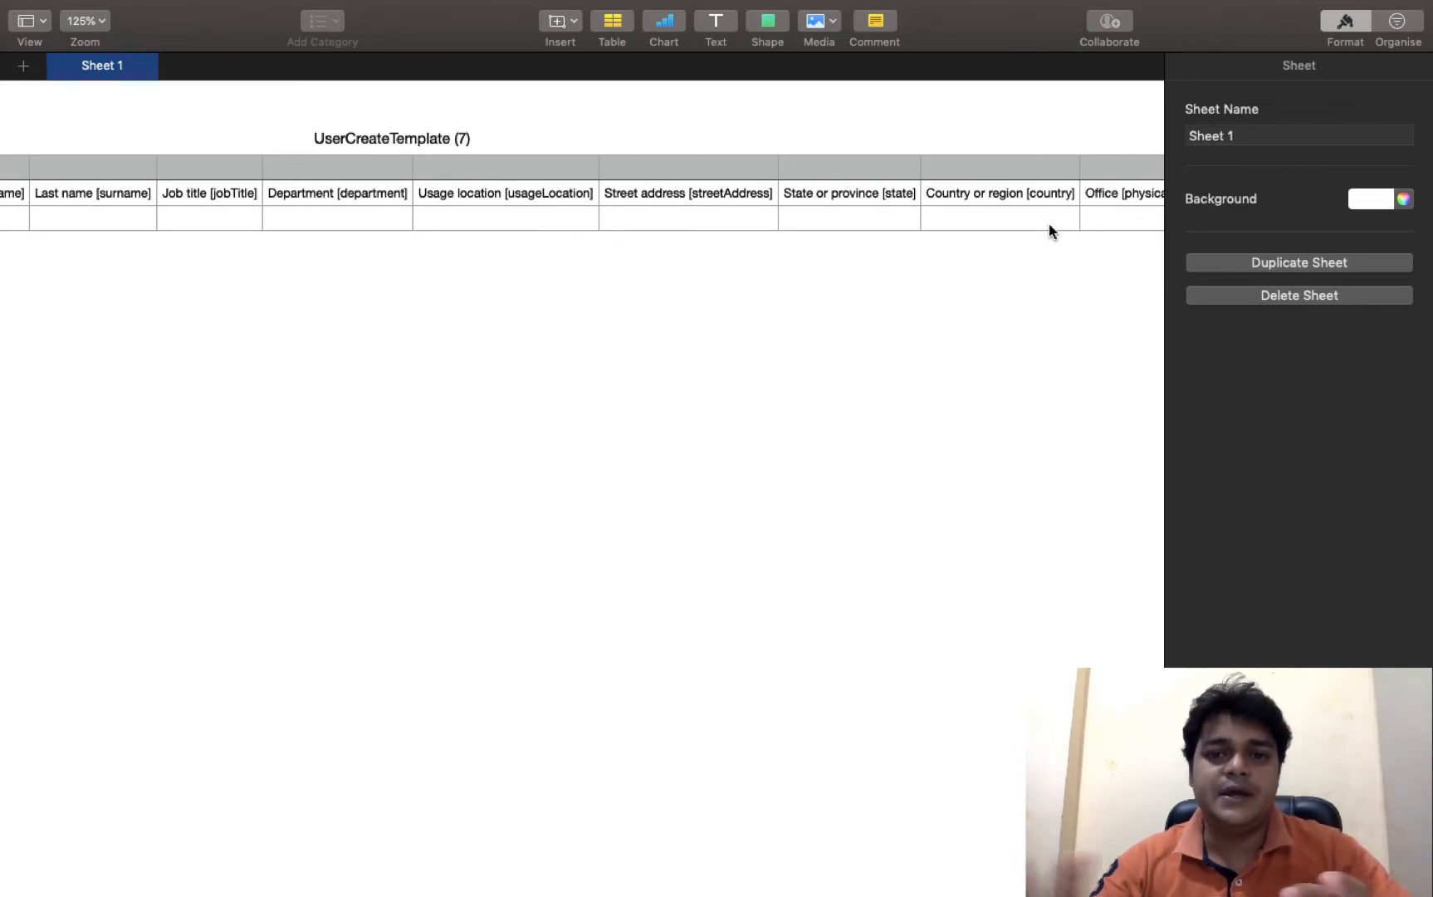
pyautogui.hotkey('ctrl', 'Left')
pyautogui.hotkey('ctrl', 'Right')
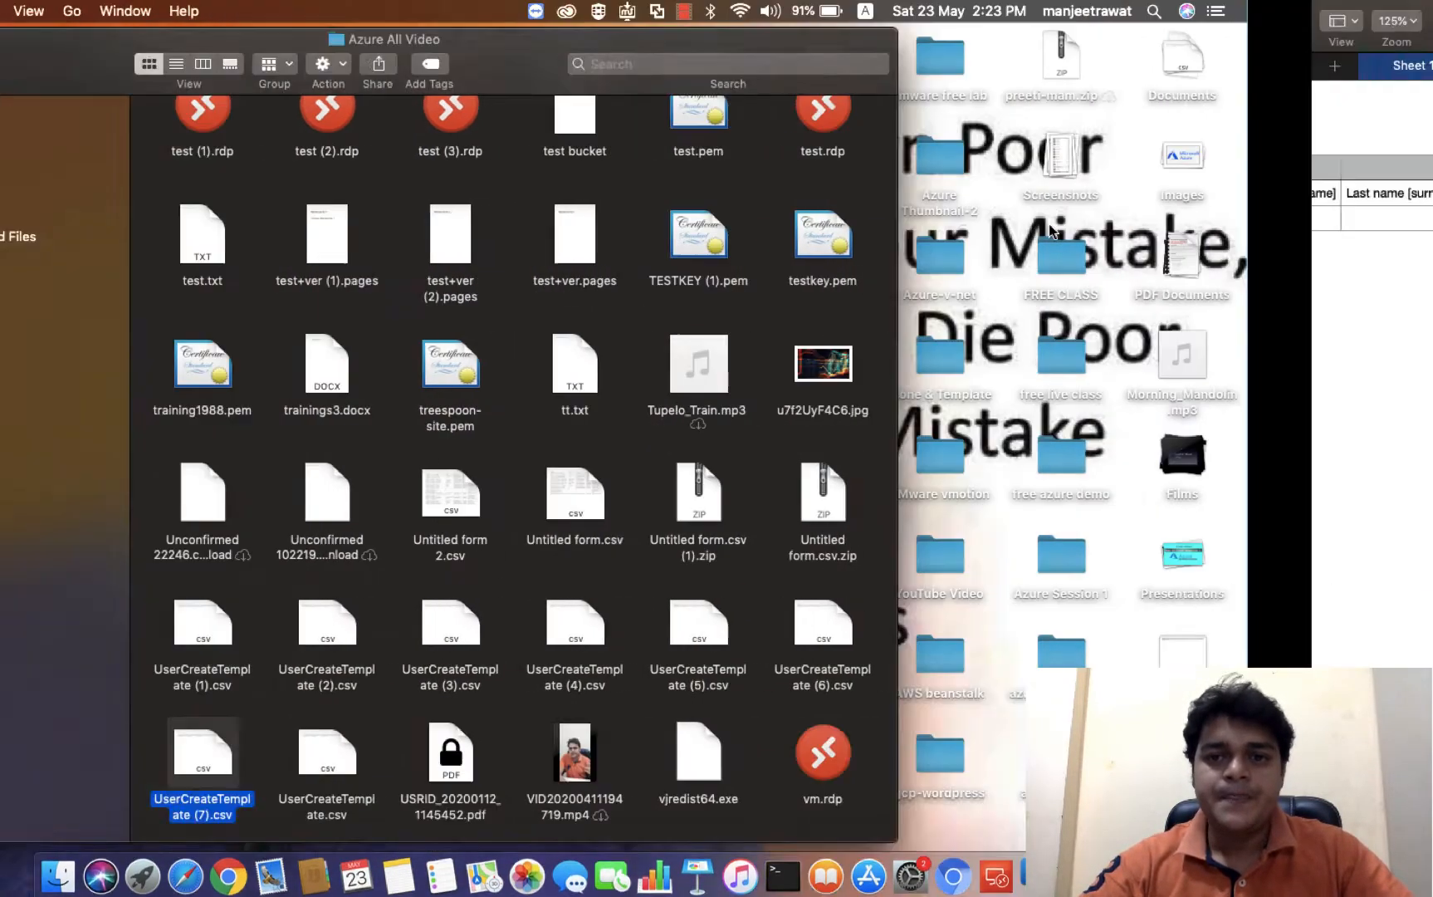
pyautogui.hscroll(-10, 772, 191)
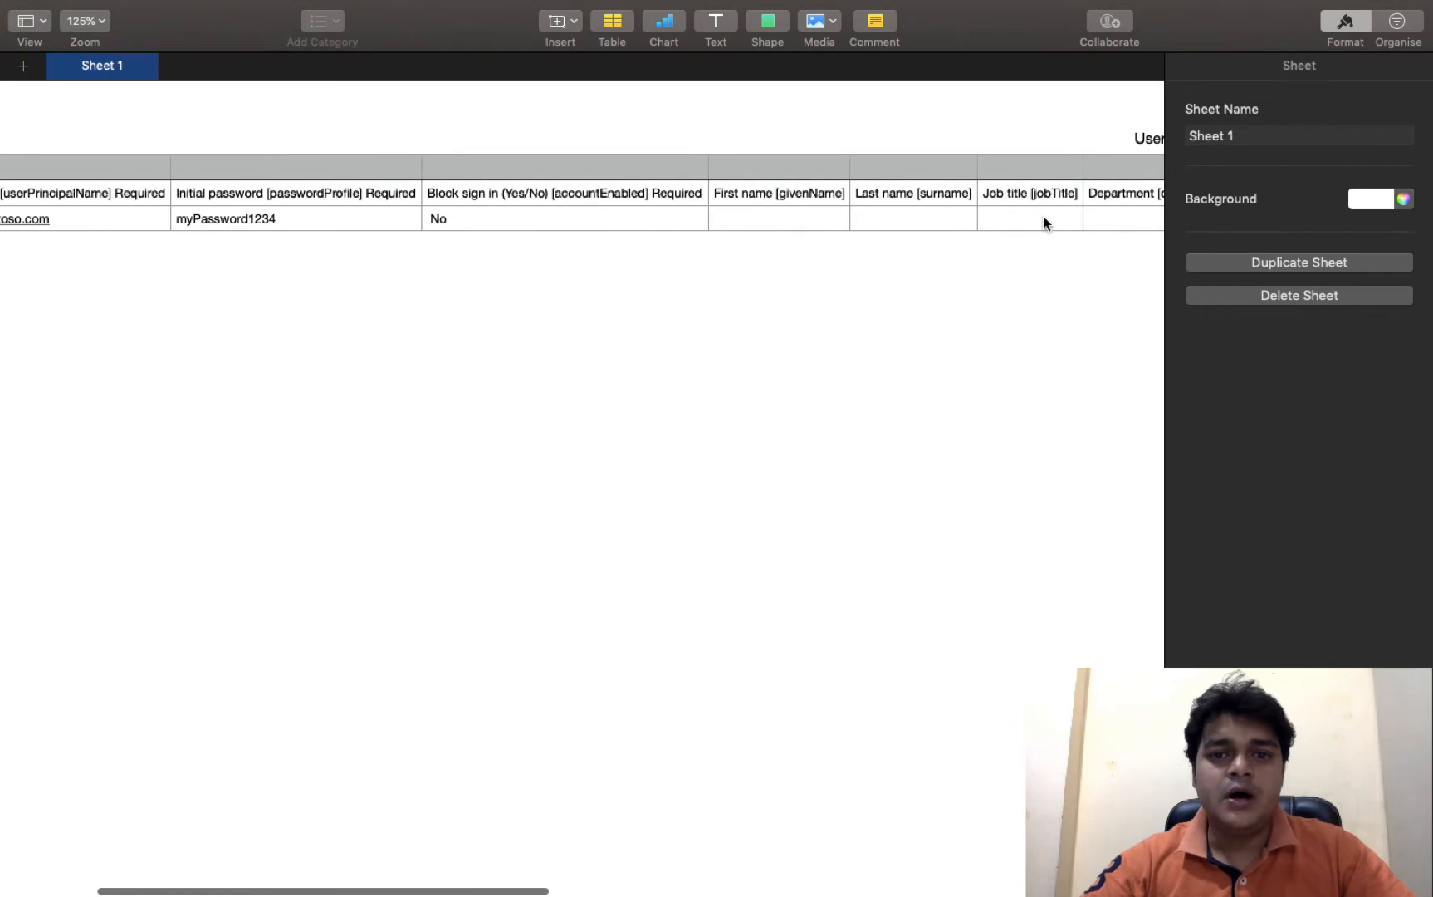
pyautogui.hscroll(-10, 622, 245)
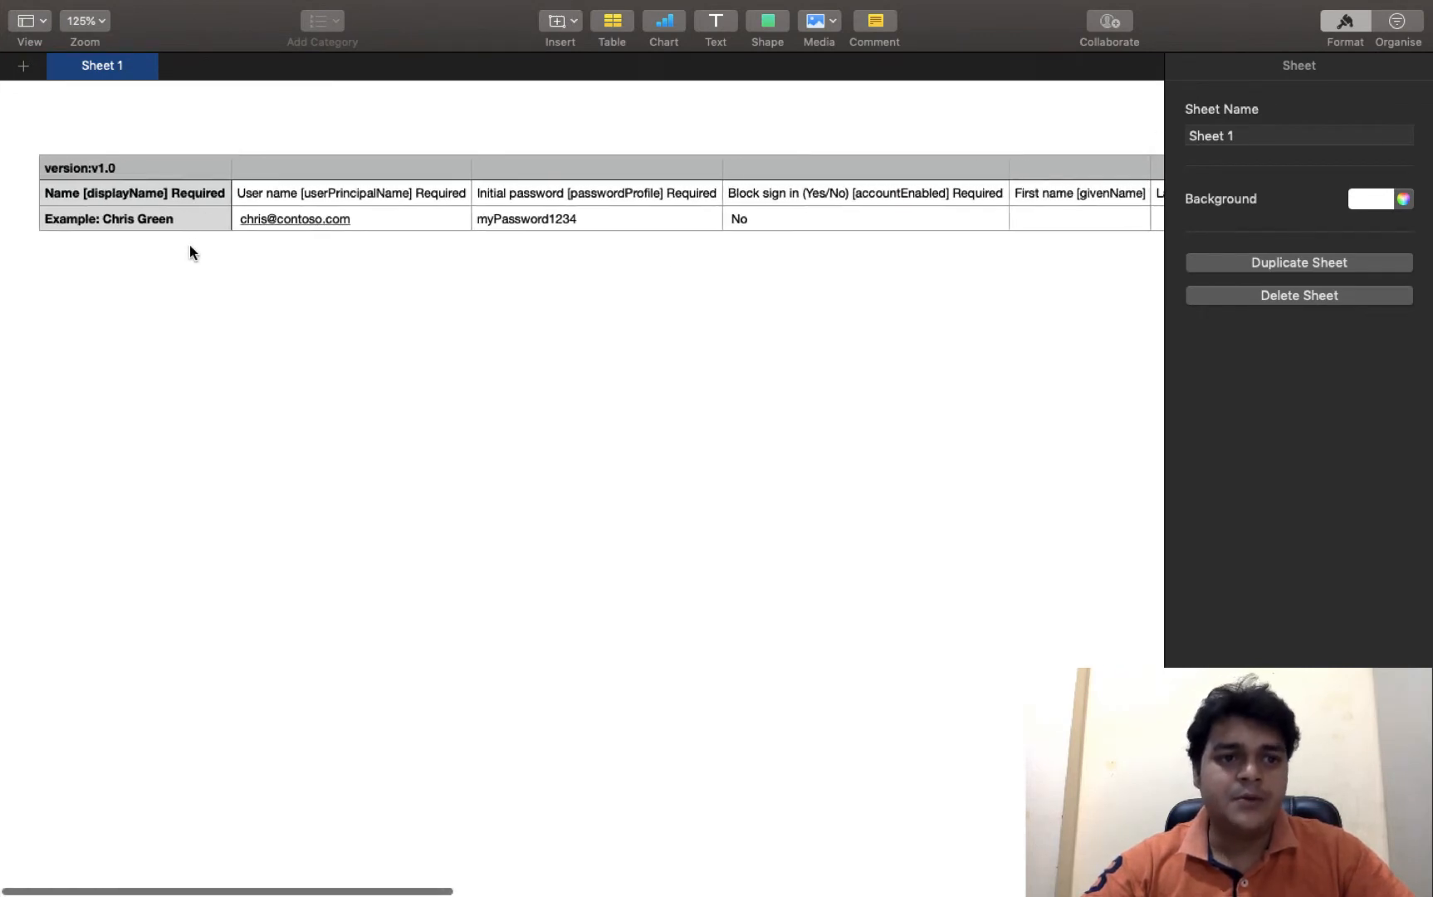
pyautogui.rightClick(158, 223)
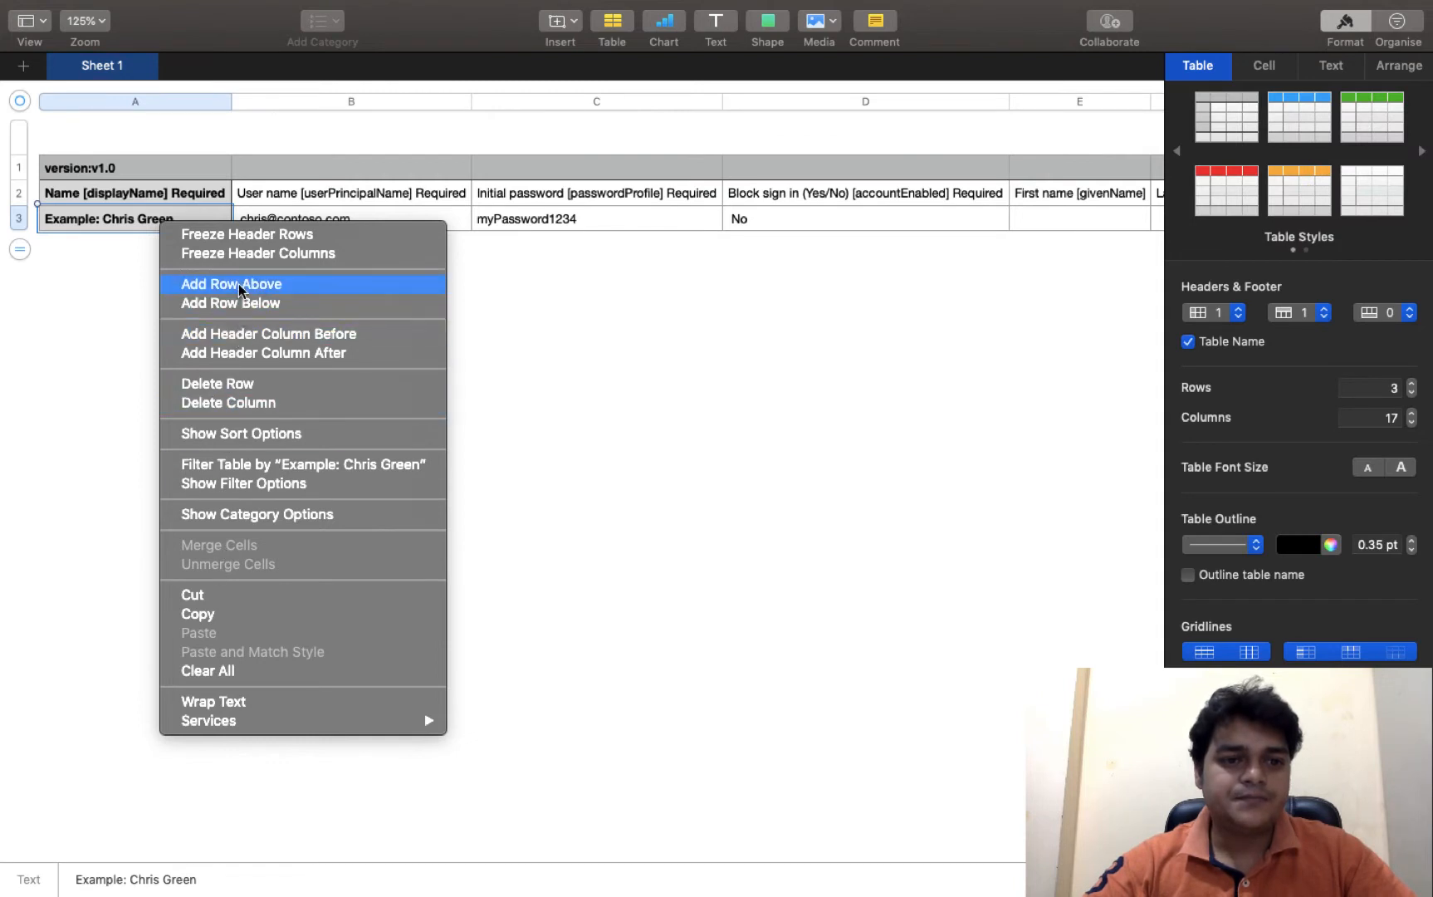
# - Add three blank rows above the Example: Chris Green row
pyautogui.press('Escape')
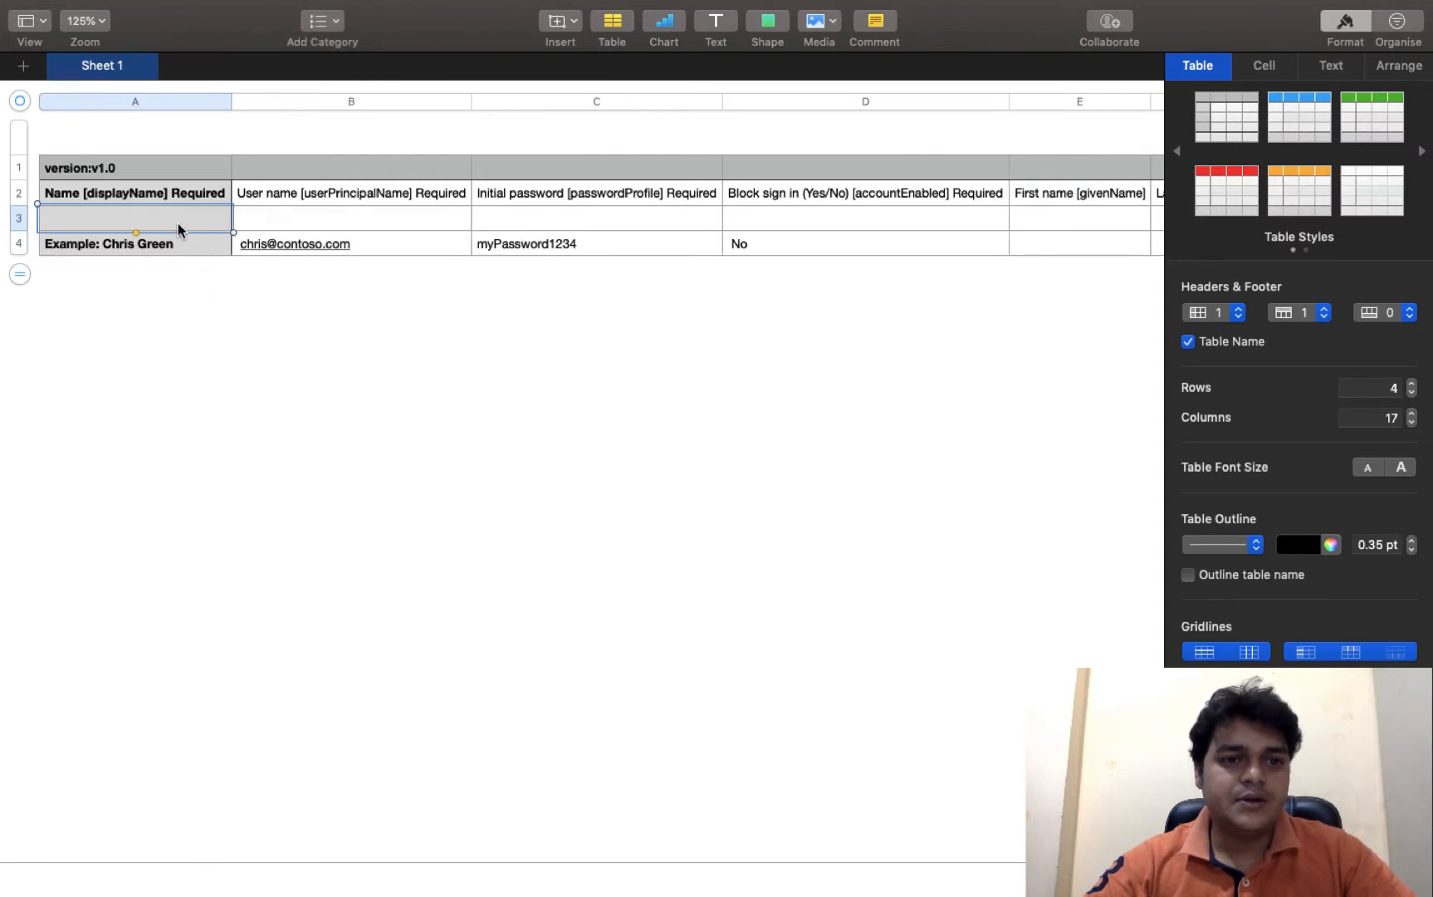
pyautogui.rightClick(177, 223)
pyautogui.click(223, 283)
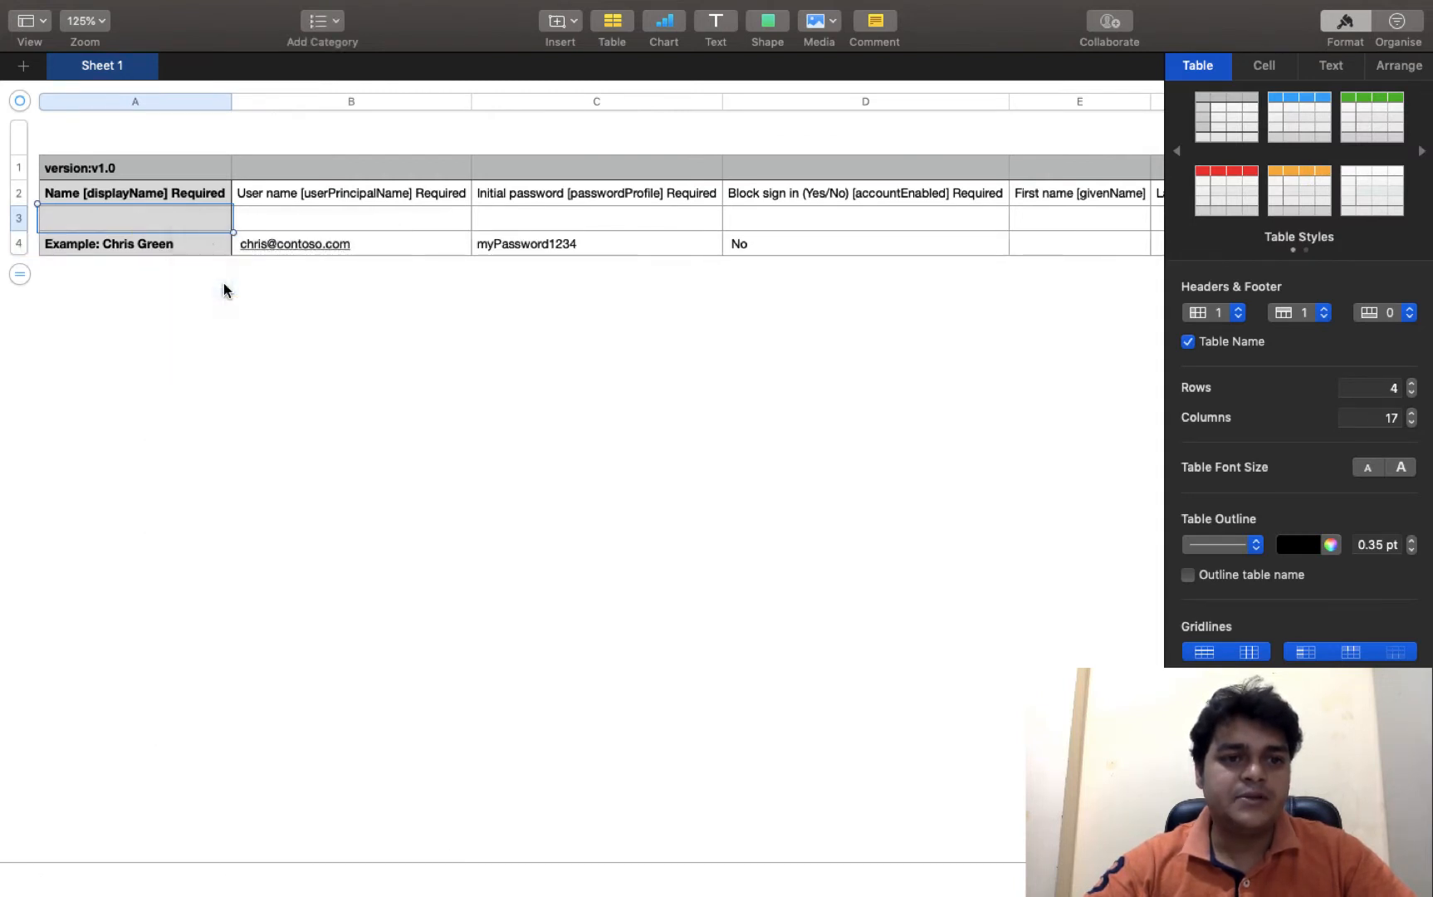
pyautogui.rightClick(188, 220)
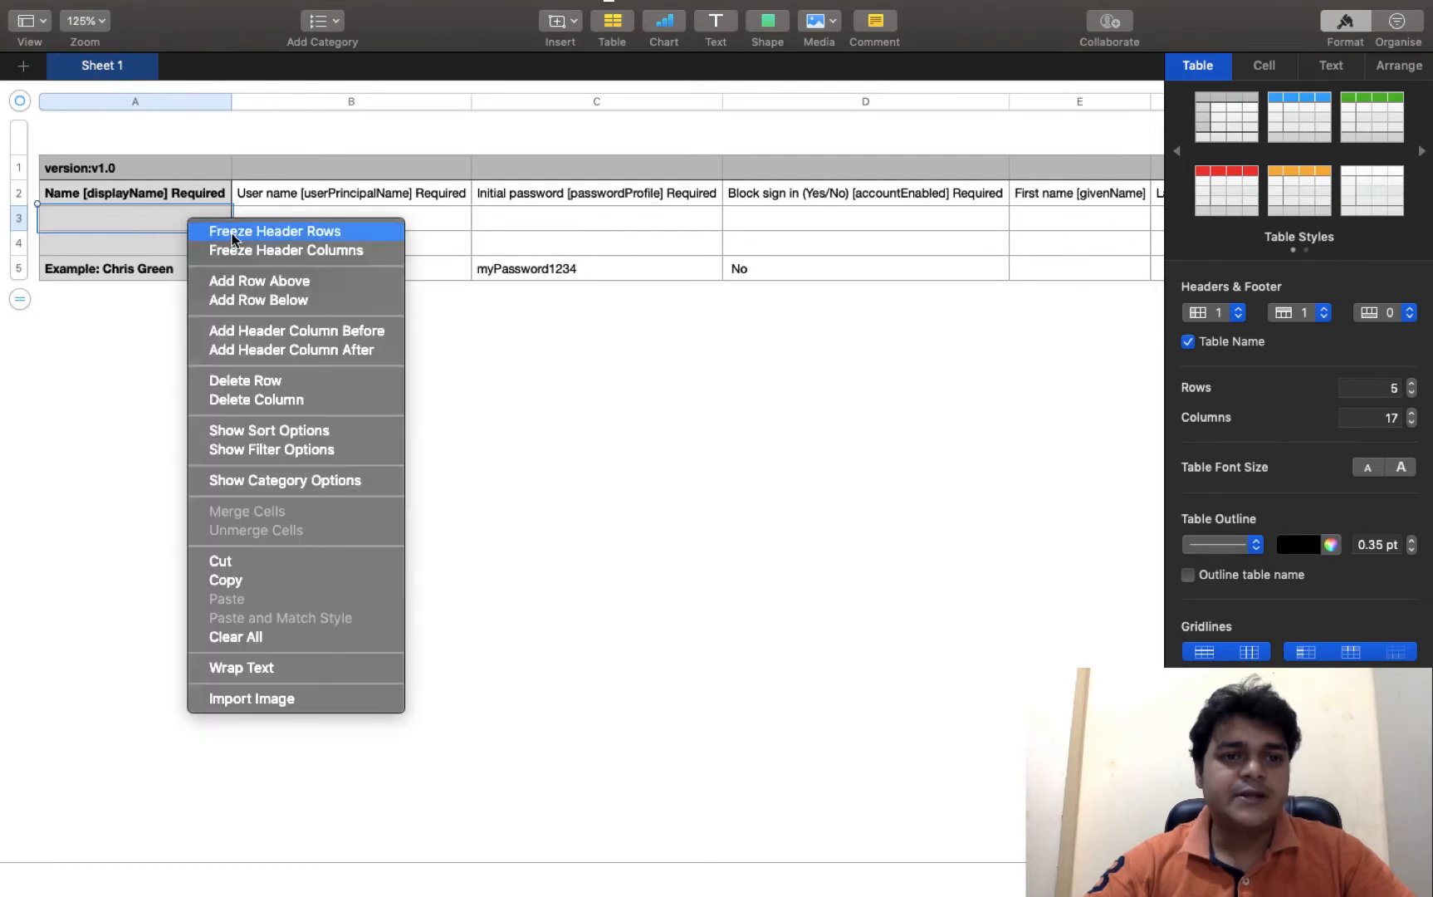
pyautogui.click(258, 287)
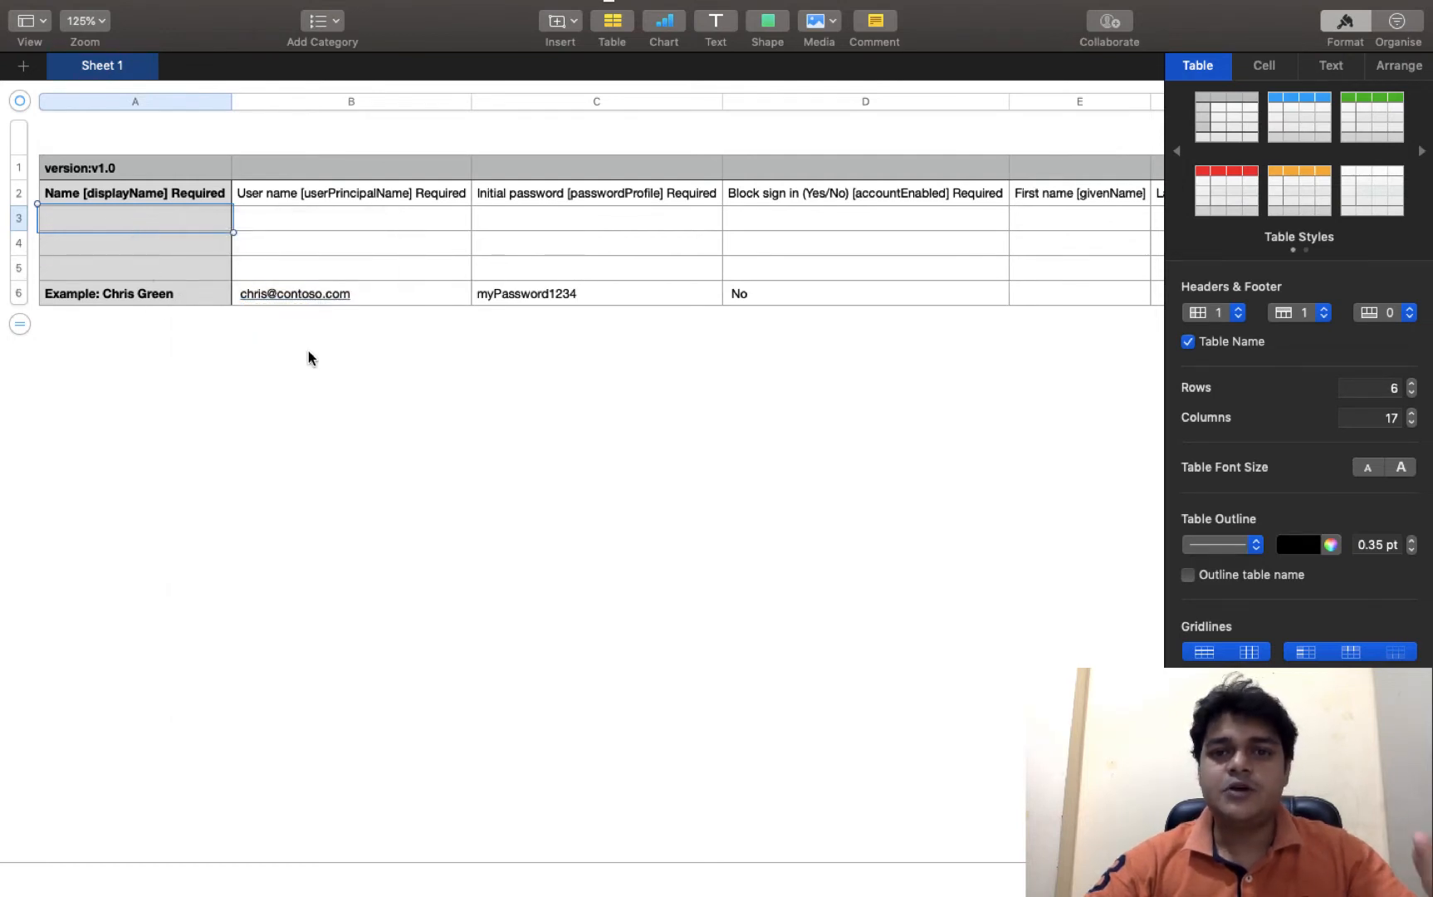
# - Enter Telnet in A3 and telnet@ in B3, then widen column B
pyautogui.click(153, 224)
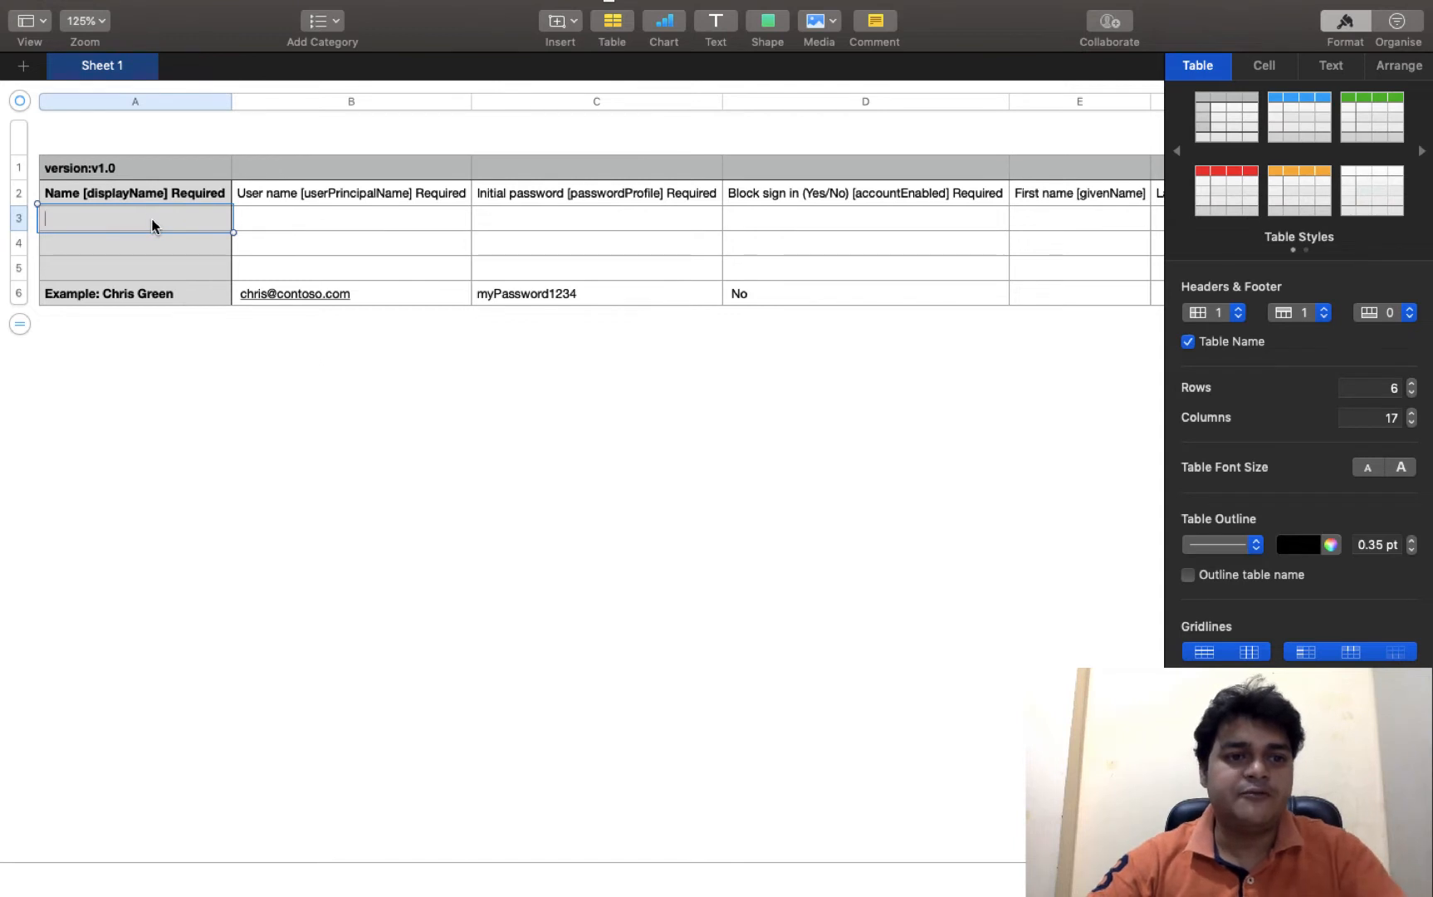
pyautogui.write('te')
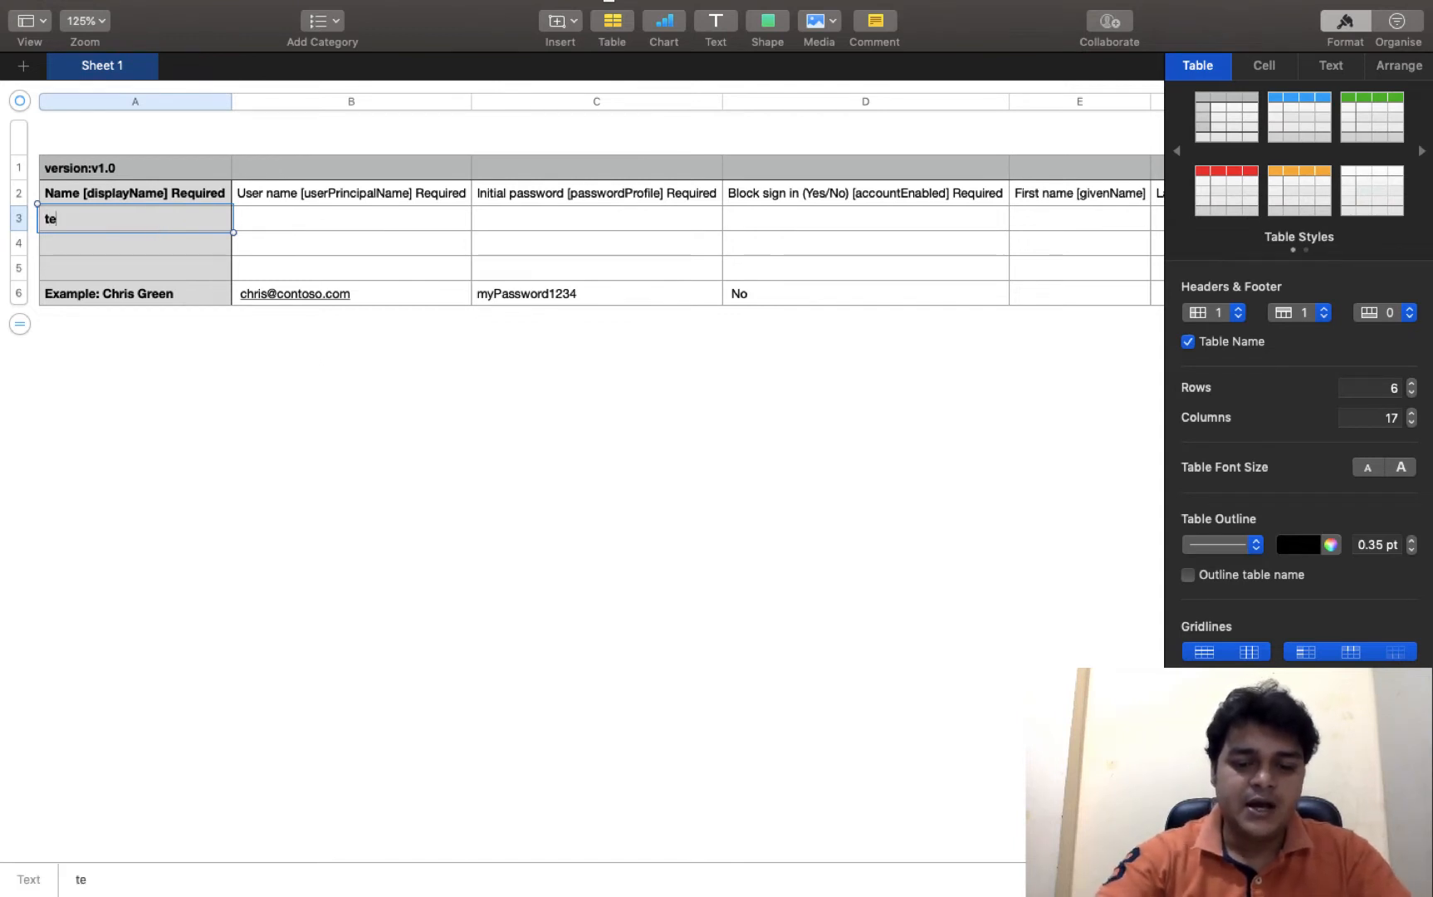
pyautogui.write('lnet')
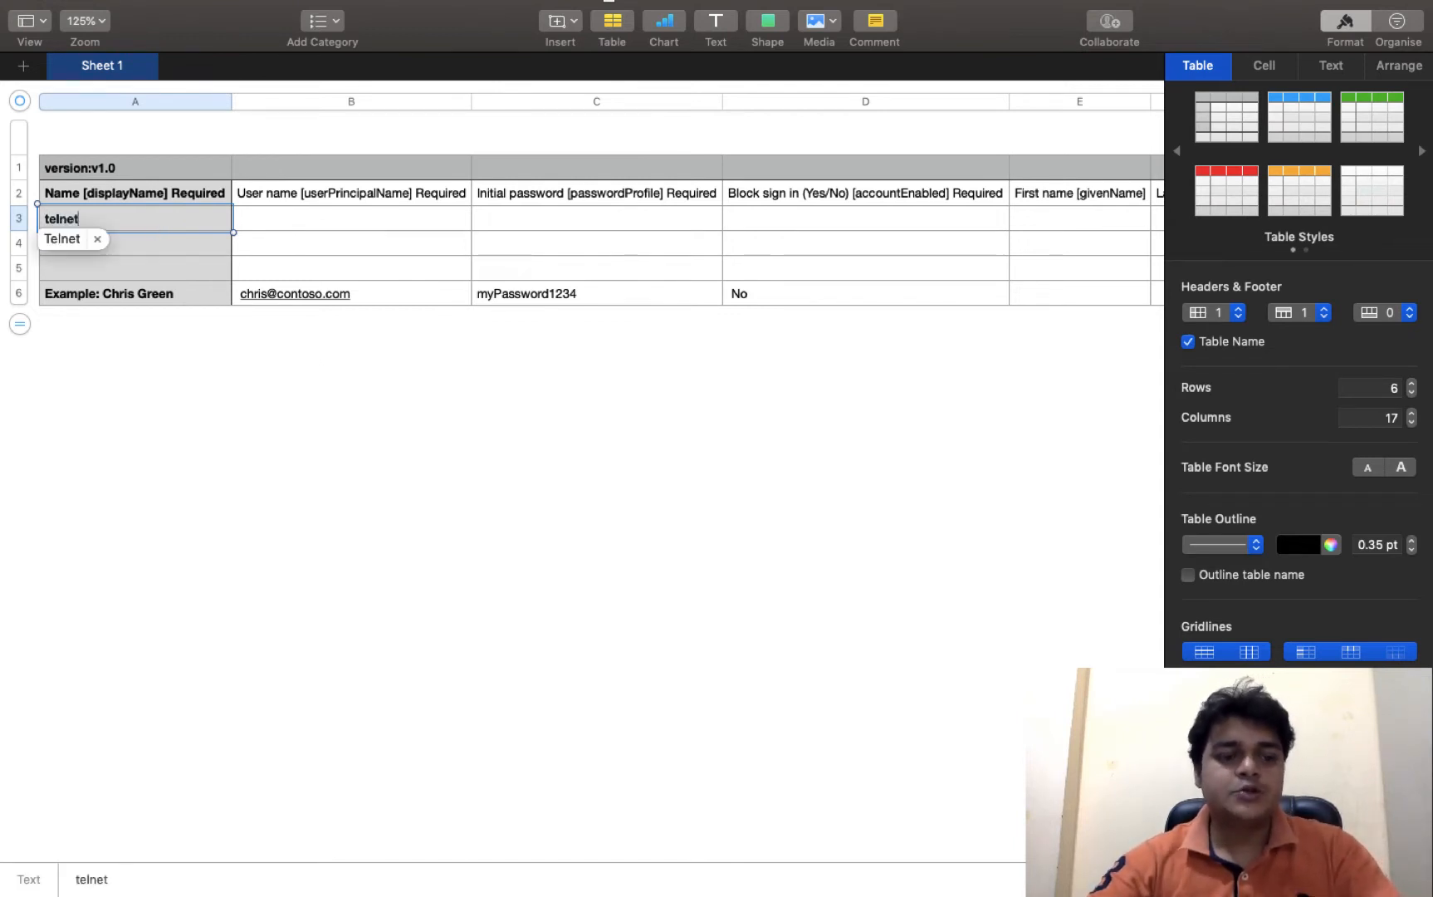
pyautogui.press('Tab')
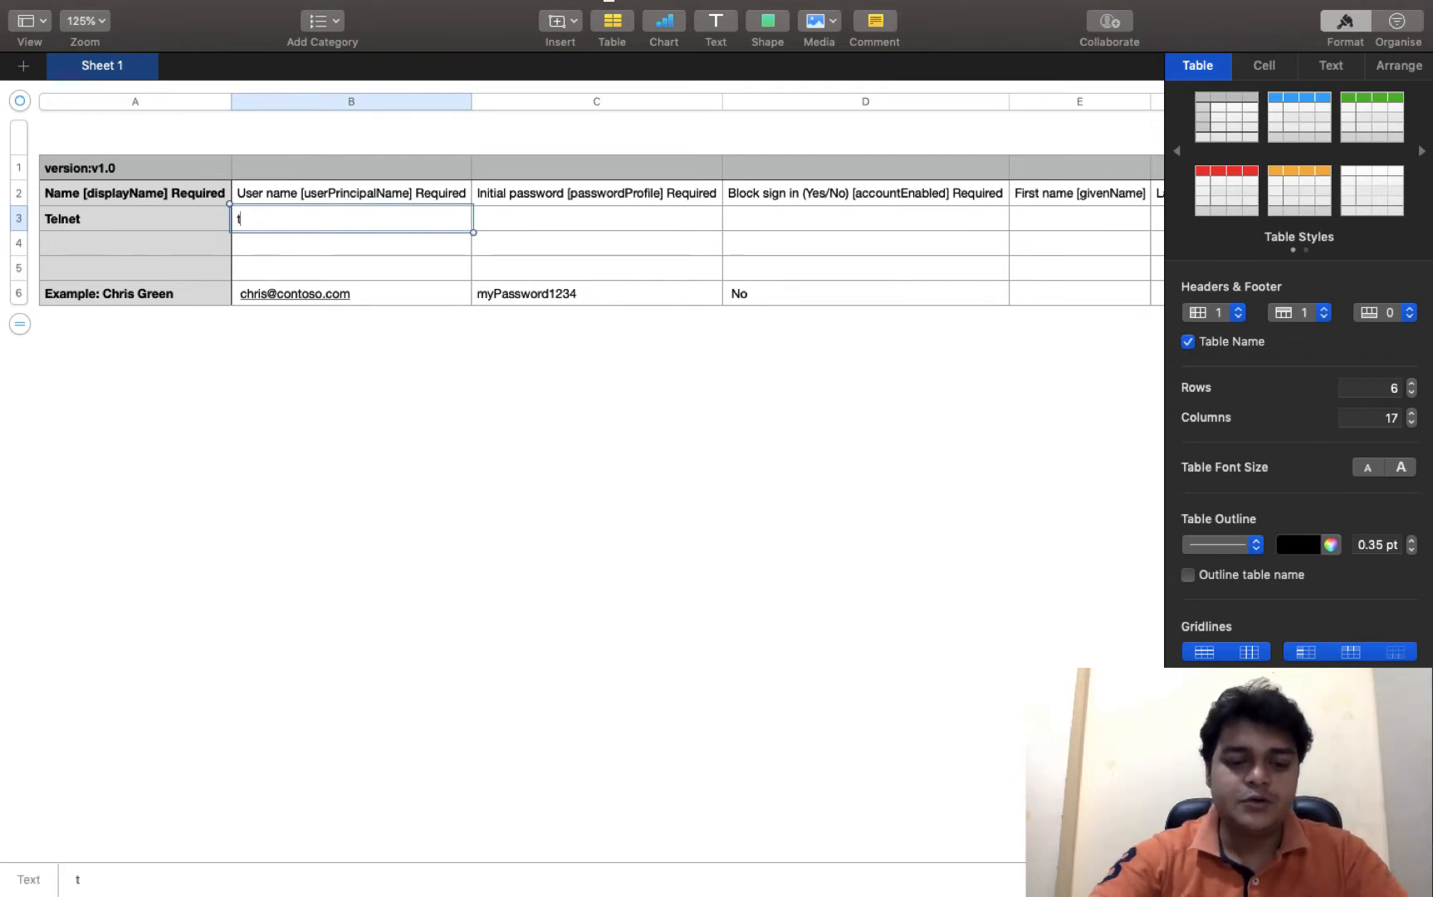
pyautogui.write('telnet@')
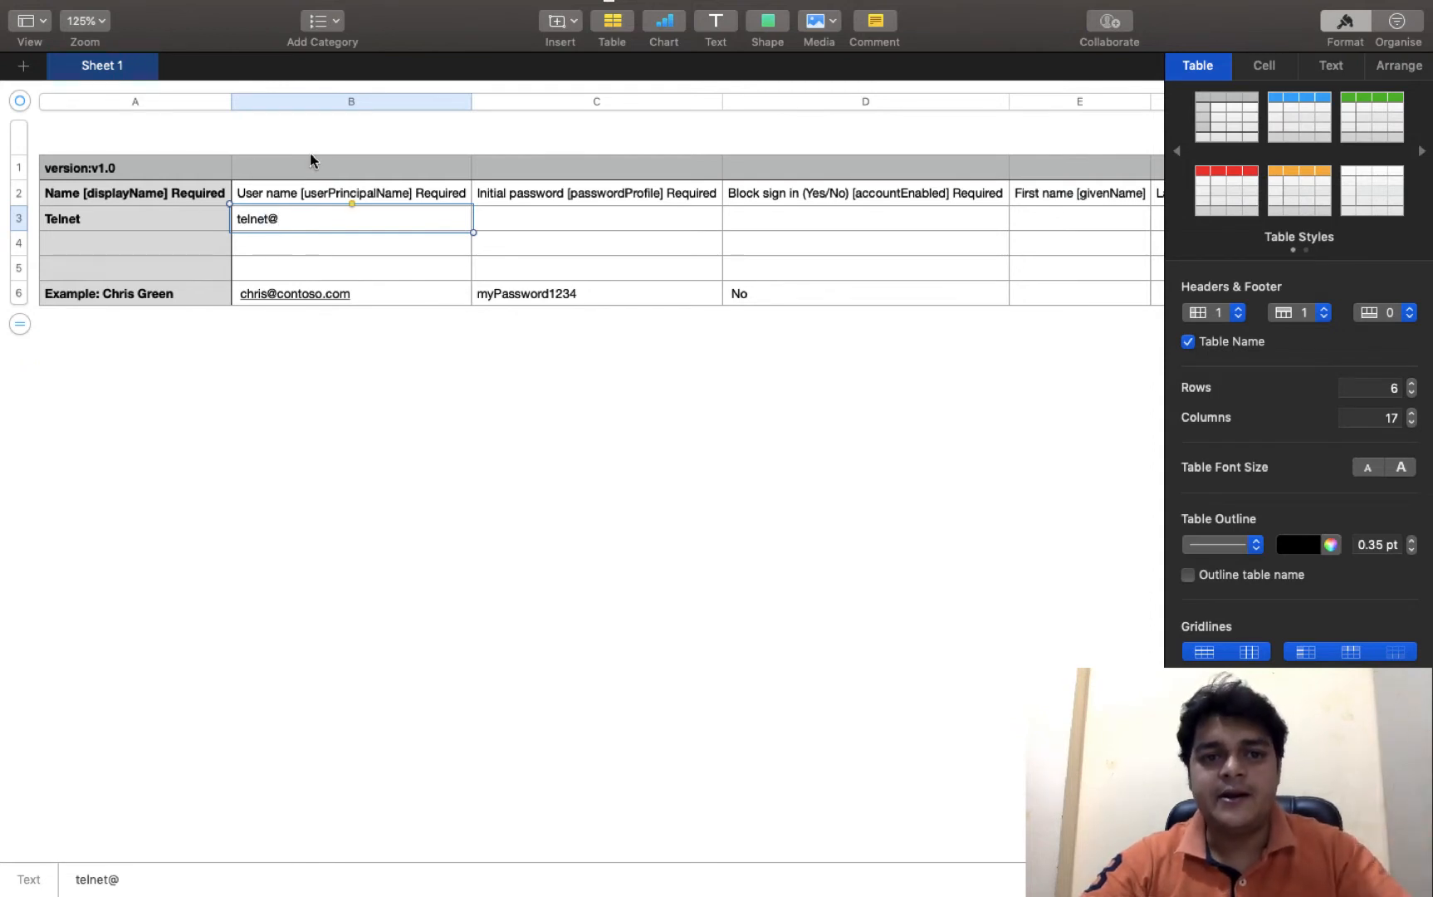
pyautogui.moveTo(469, 99); pyautogui.dragTo(639, 108)
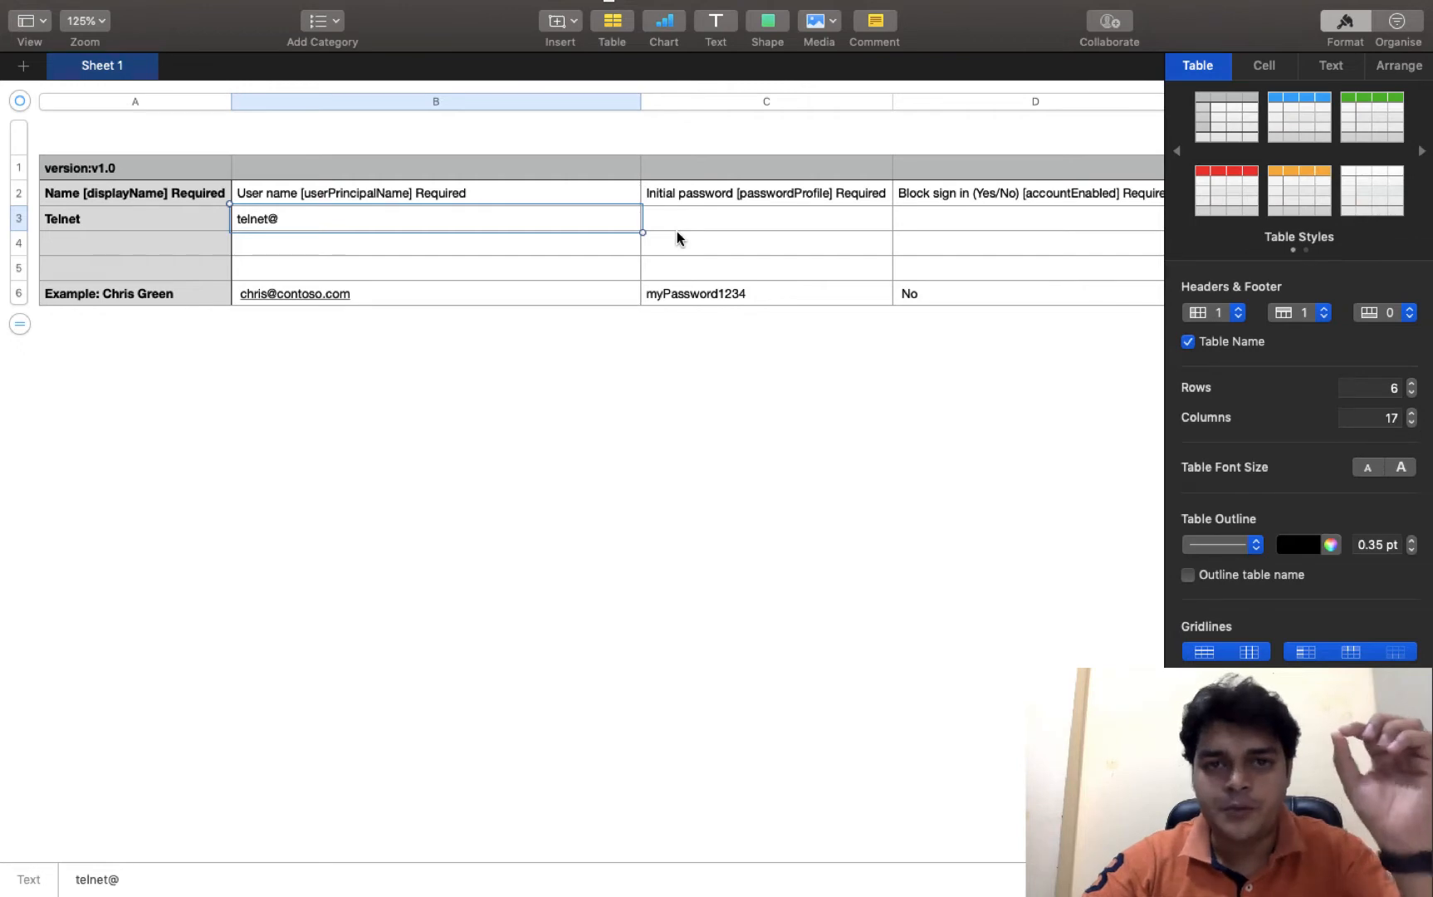
# - Copy the onmicrosoft.com domain from the directory's Custom domain names page, then return to Numbers
pyautogui.hotkey('ctrl', 'Right')
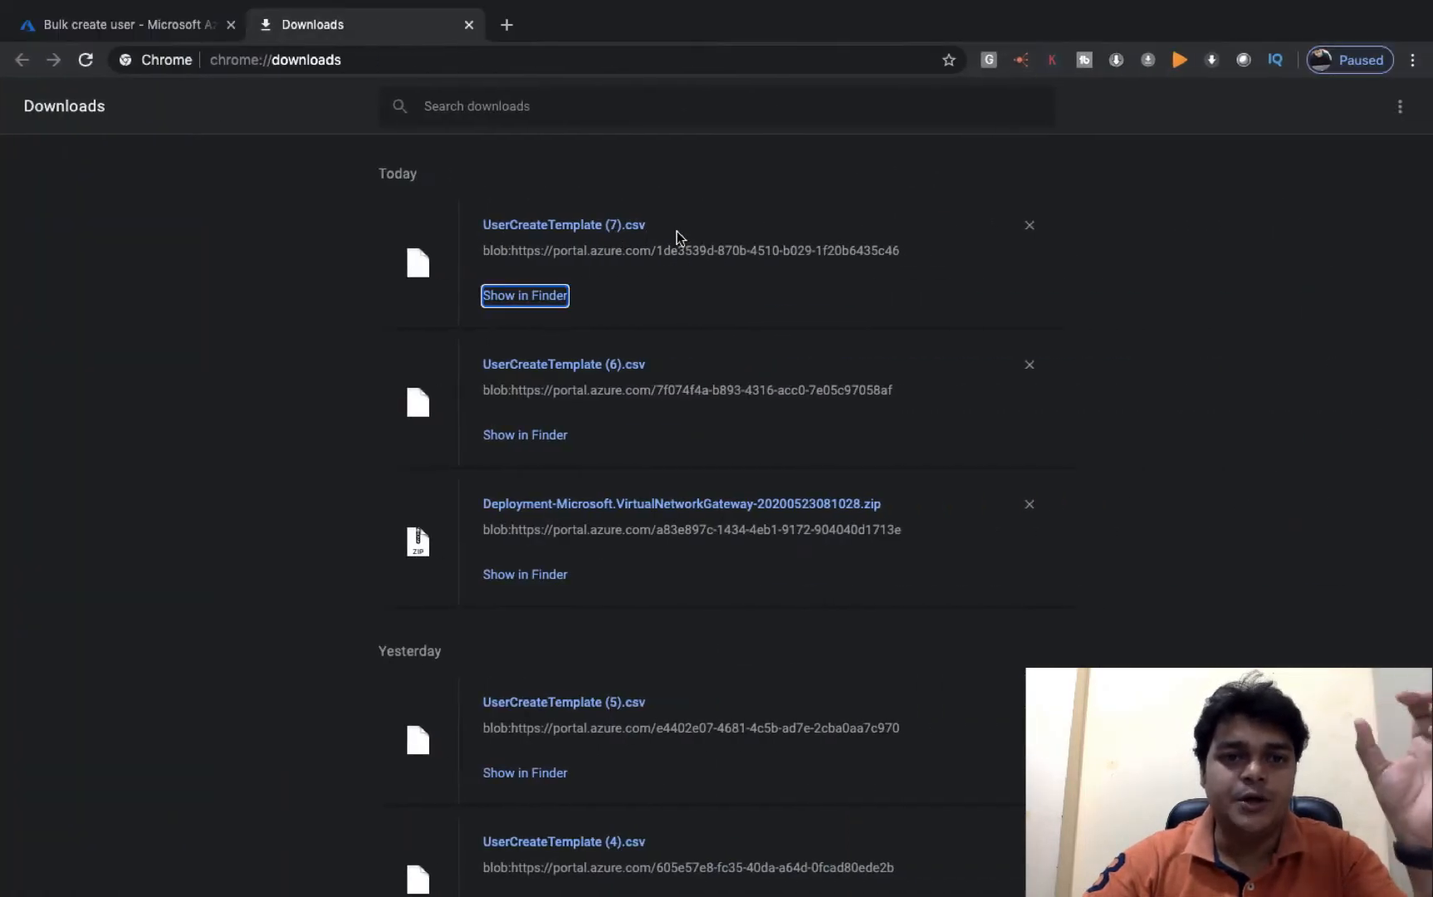
pyautogui.click(151, 31)
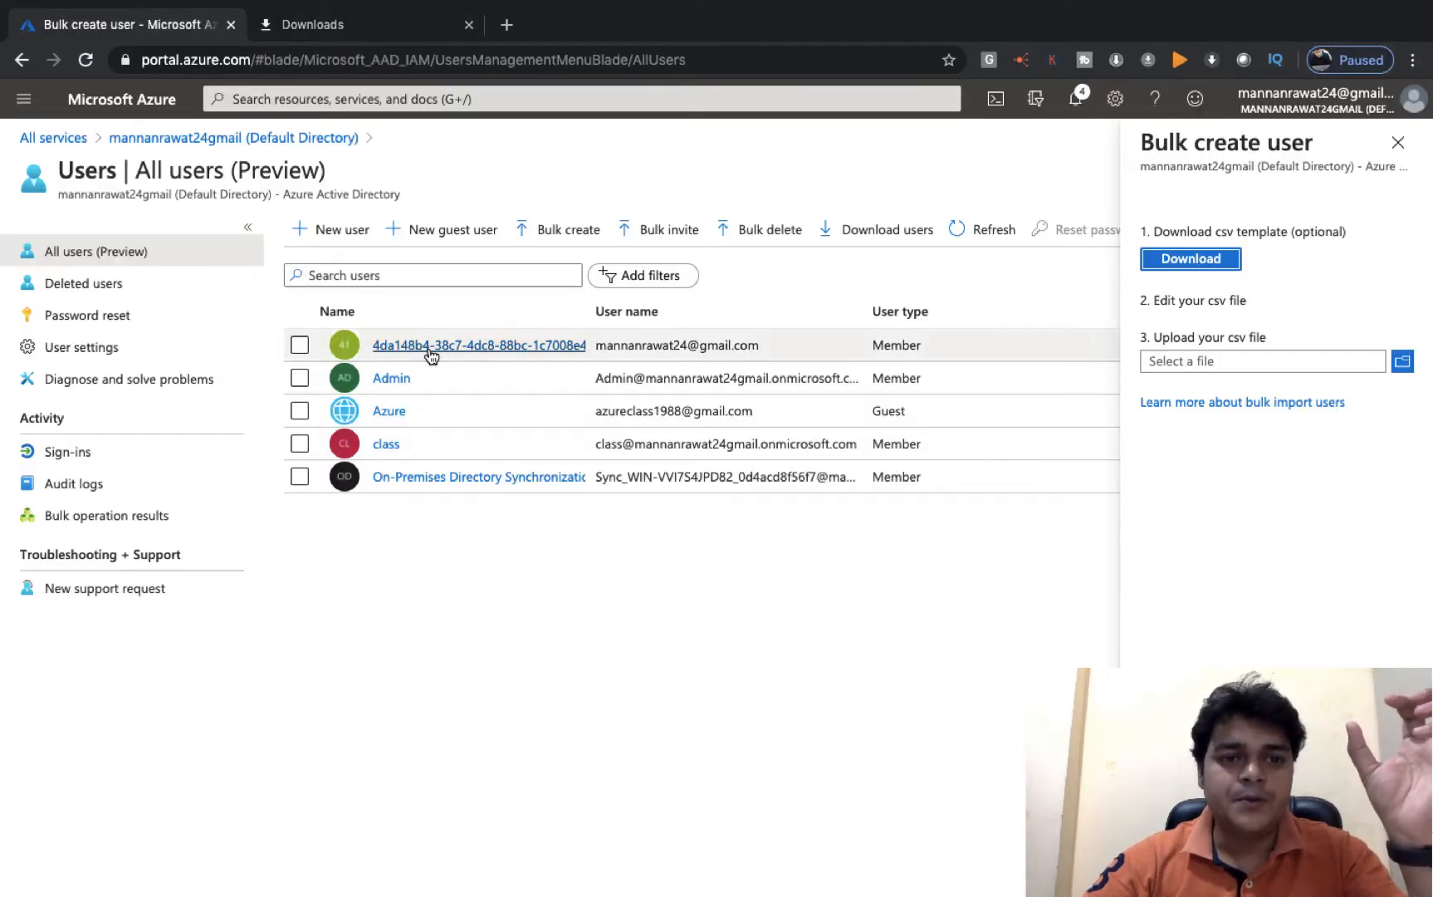
pyautogui.click(181, 135)
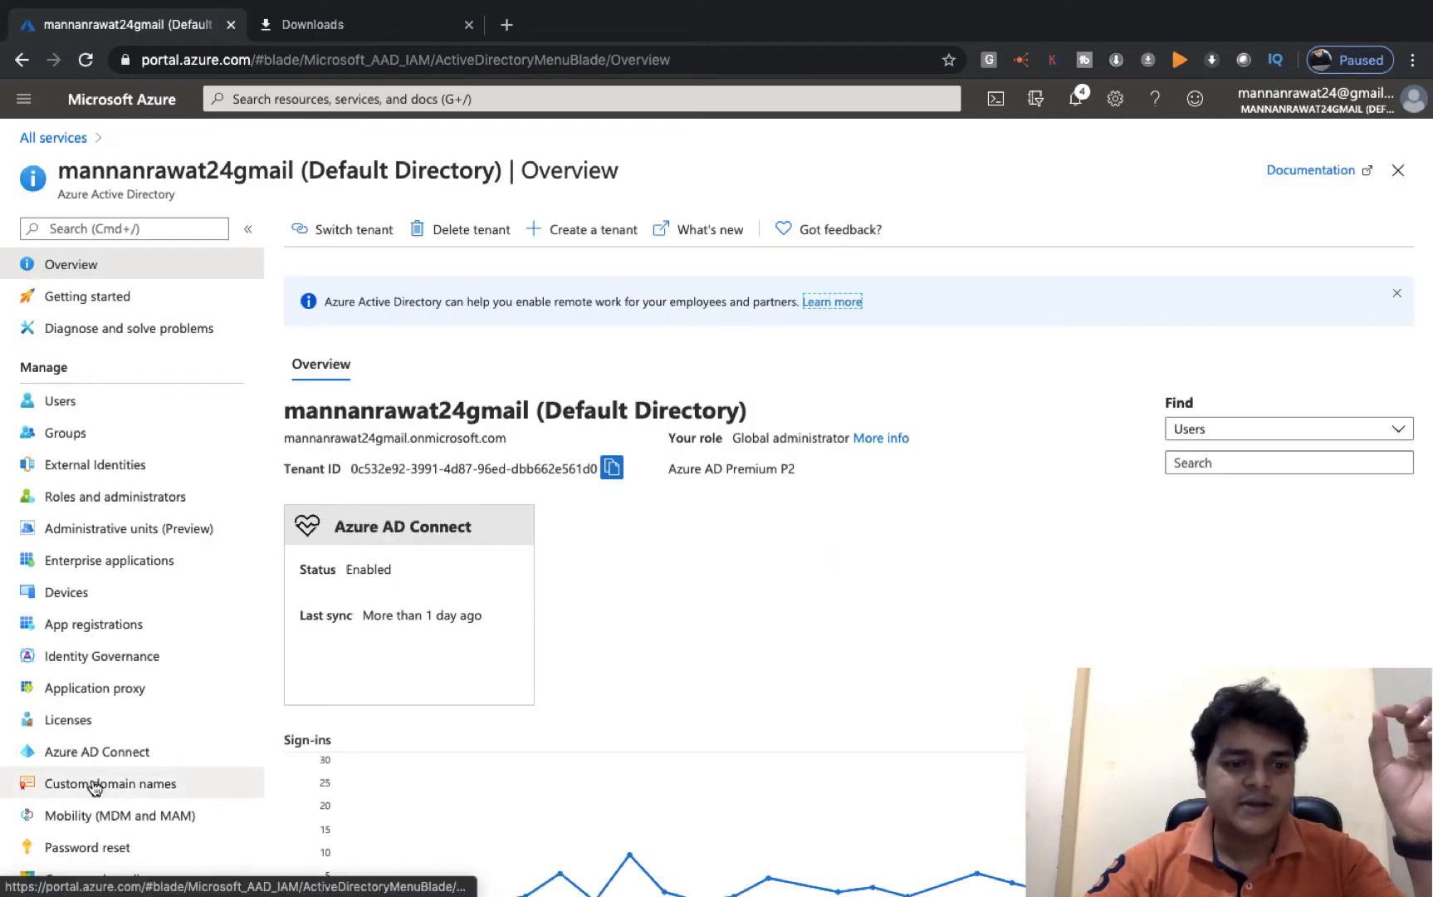
pyautogui.click(98, 786)
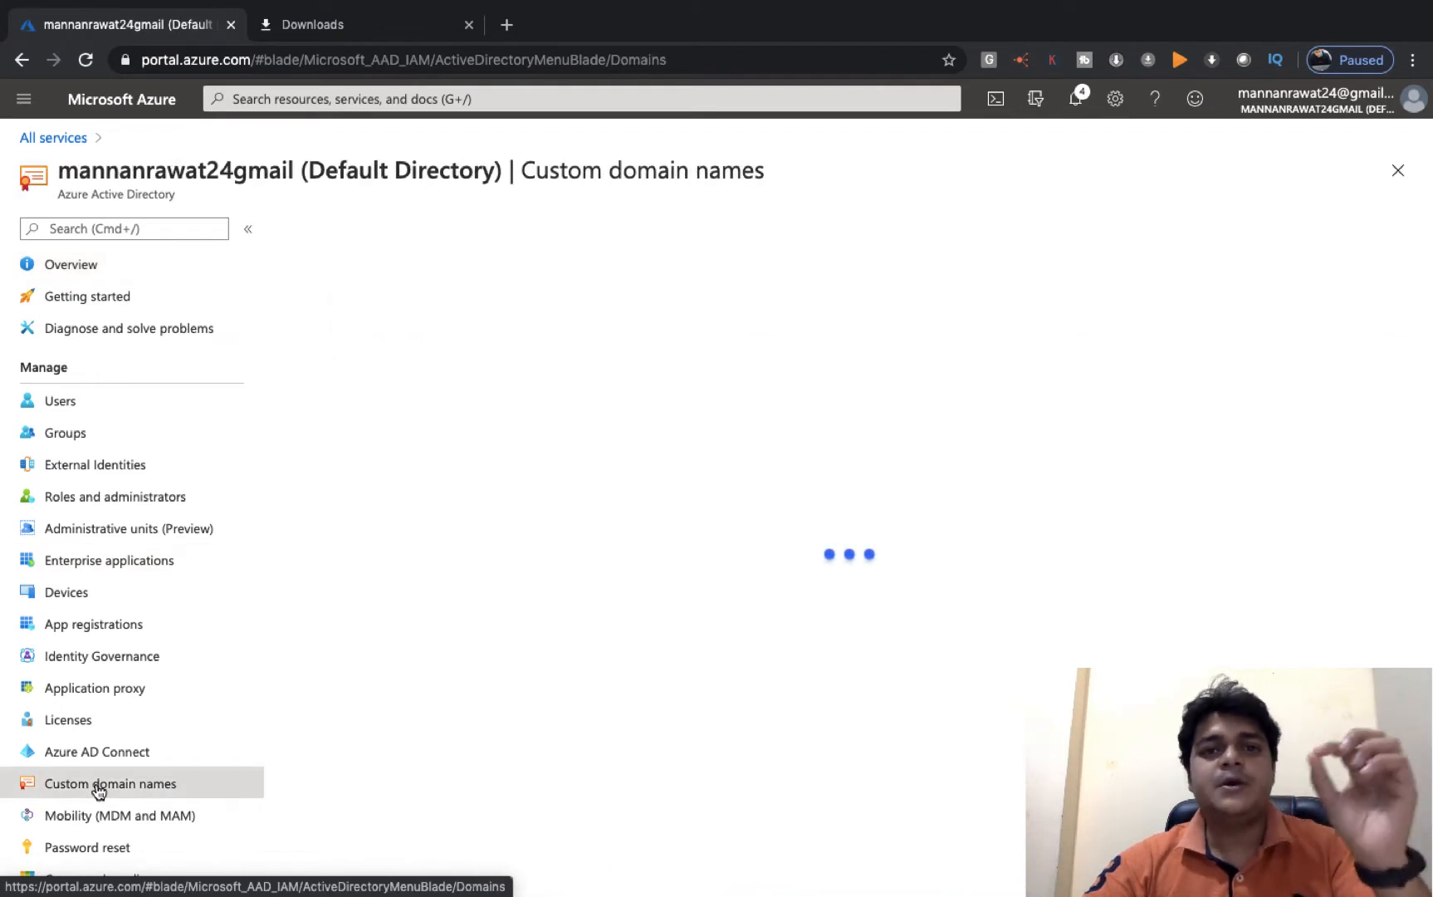
pyautogui.click(439, 435)
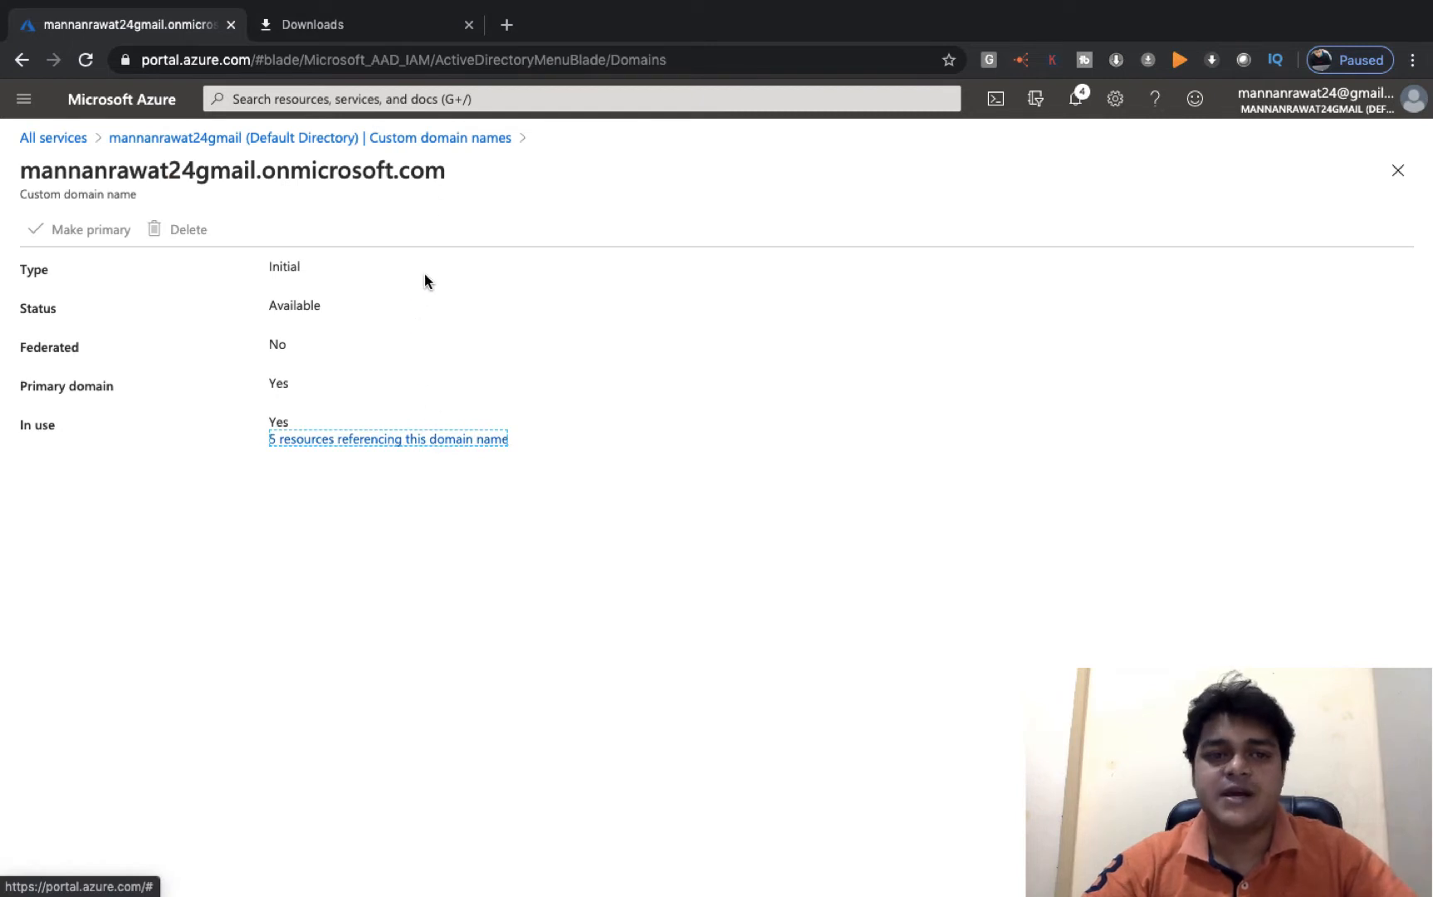
pyautogui.moveTo(458, 168); pyautogui.dragTo(17, 163)
pyautogui.rightClick(278, 172)
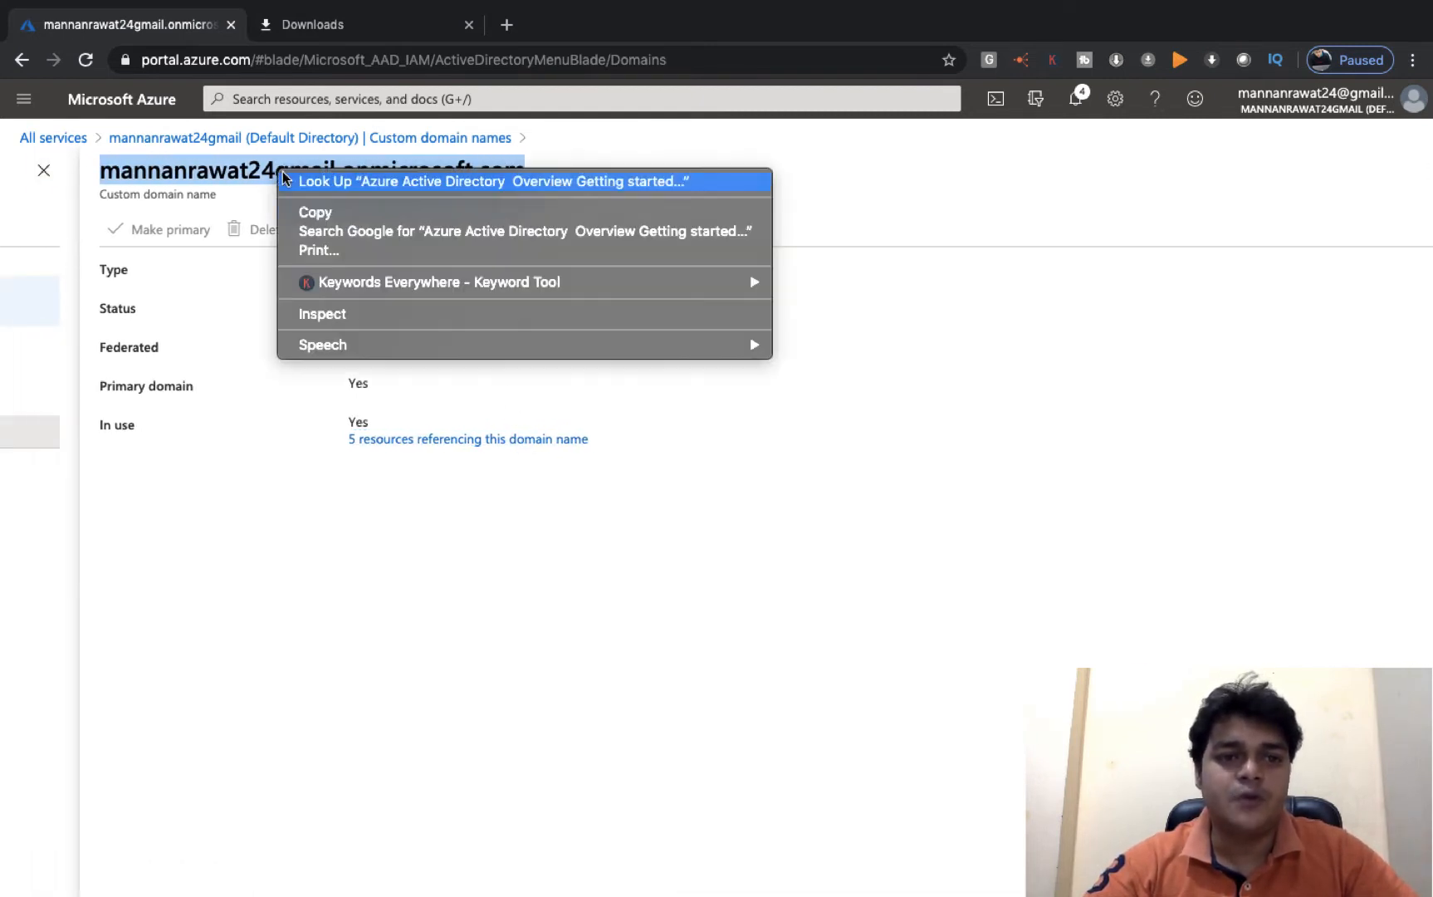
pyautogui.click(328, 218)
pyautogui.press('super+Tab')
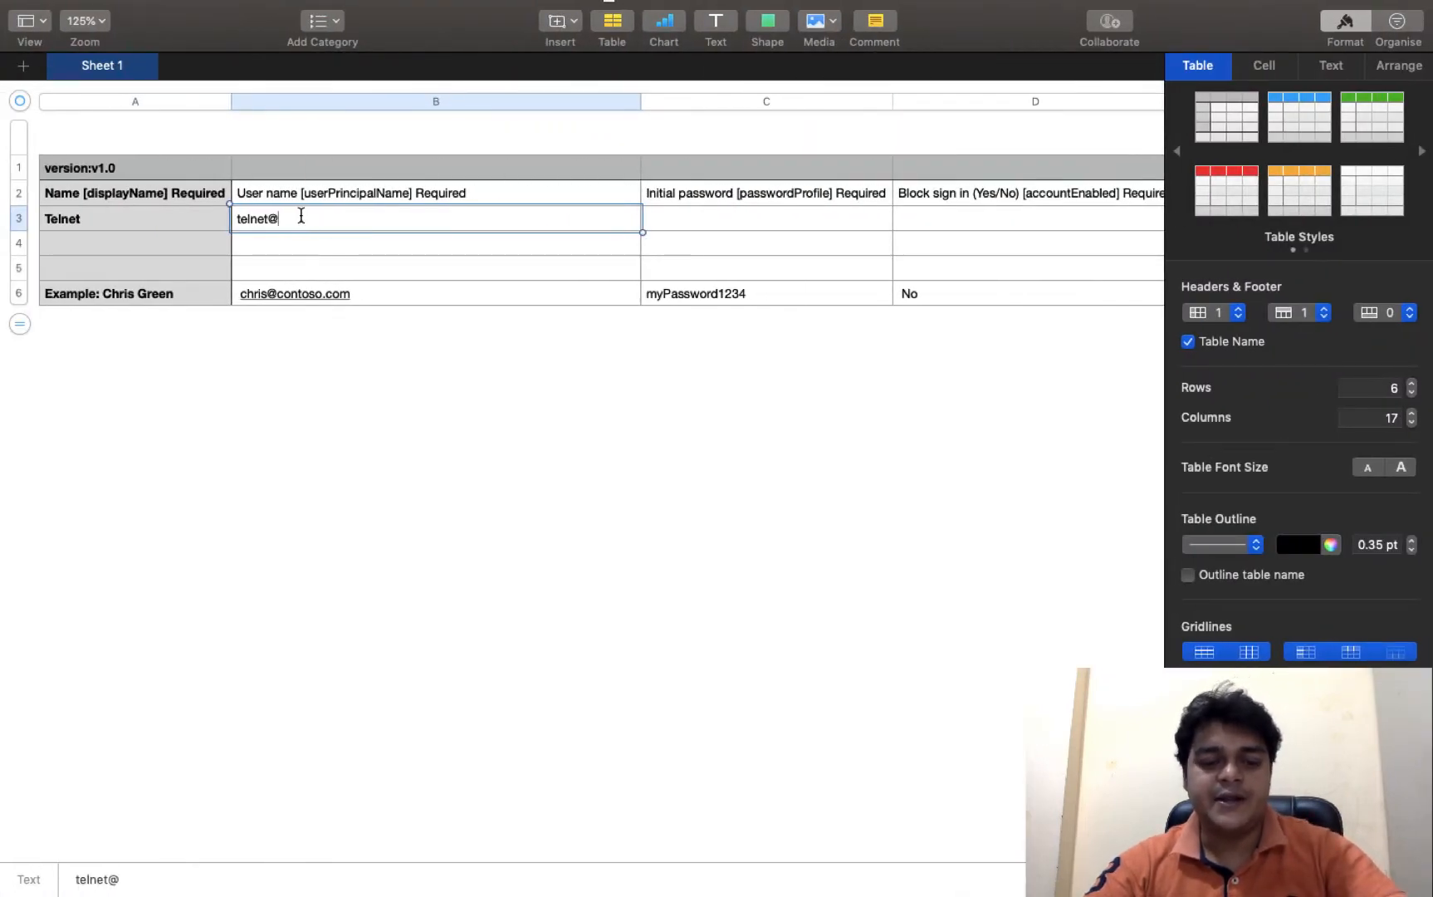
pyautogui.press('super+v')
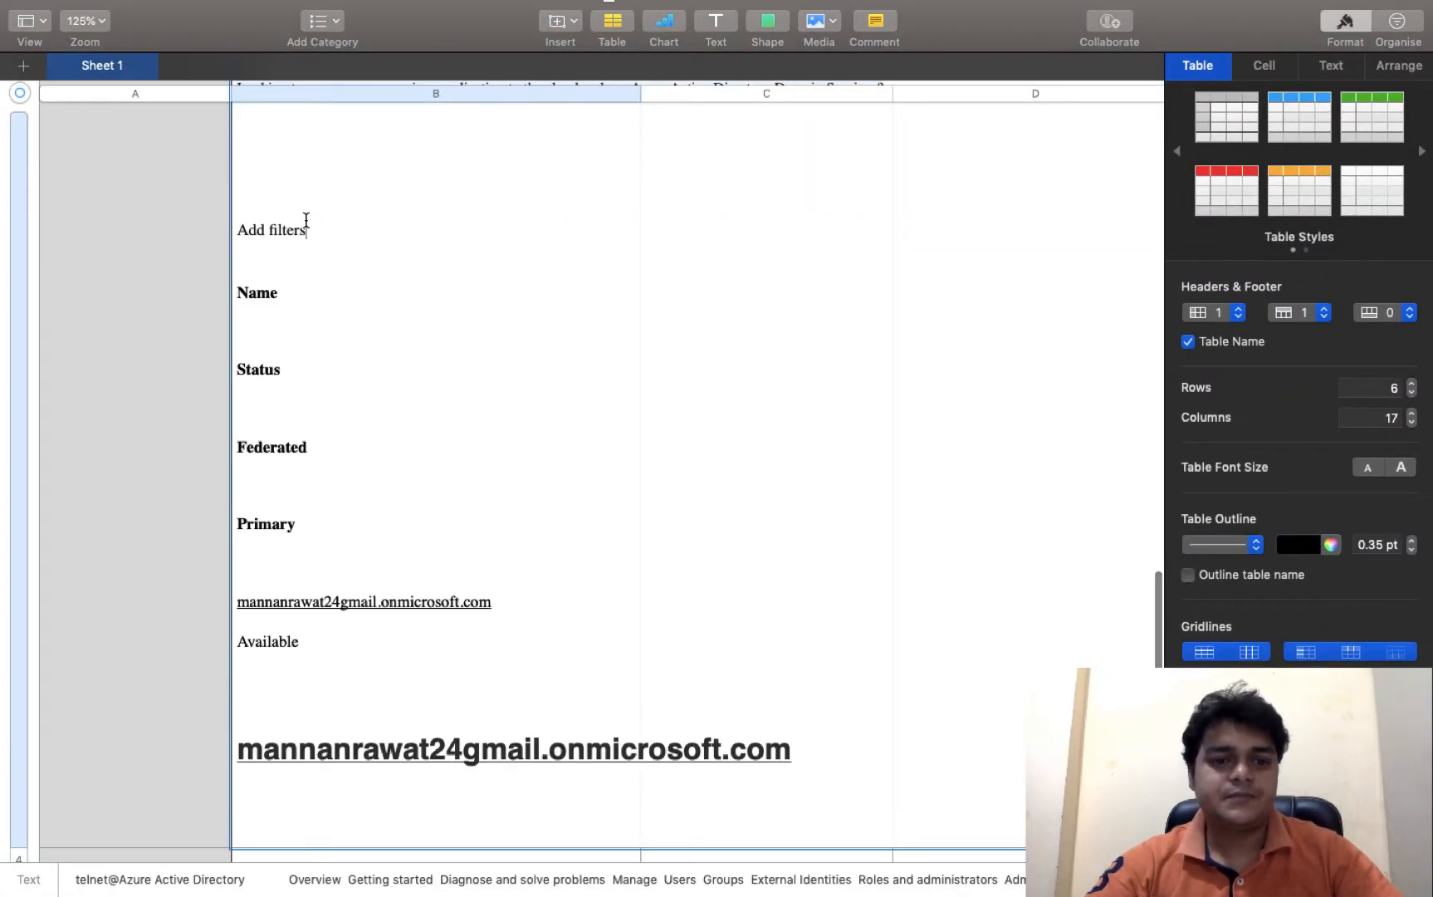
pyautogui.press('super+z')
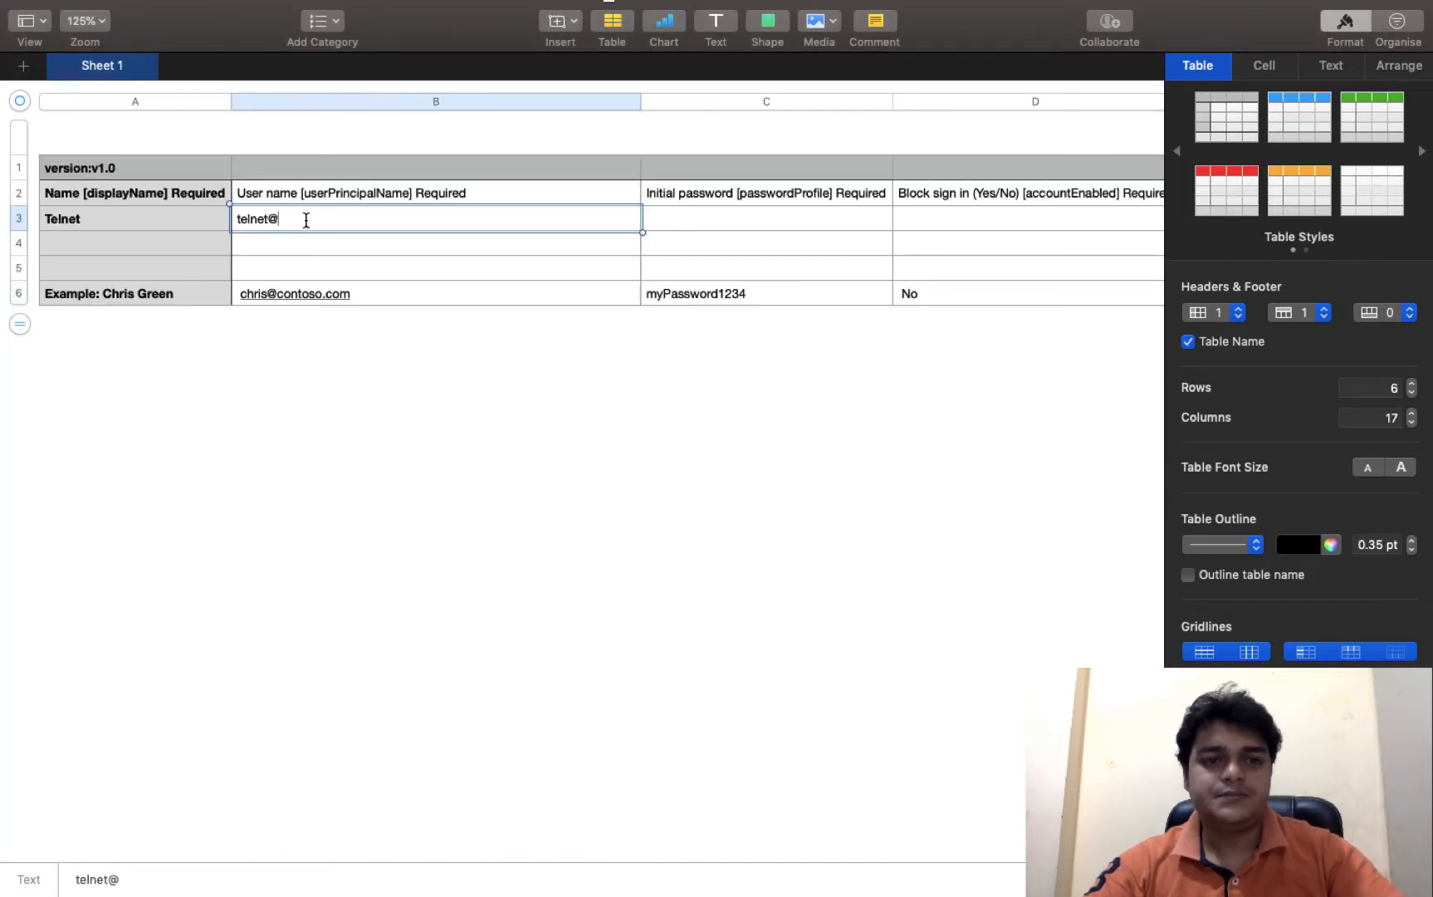
pyautogui.click(381, 391)
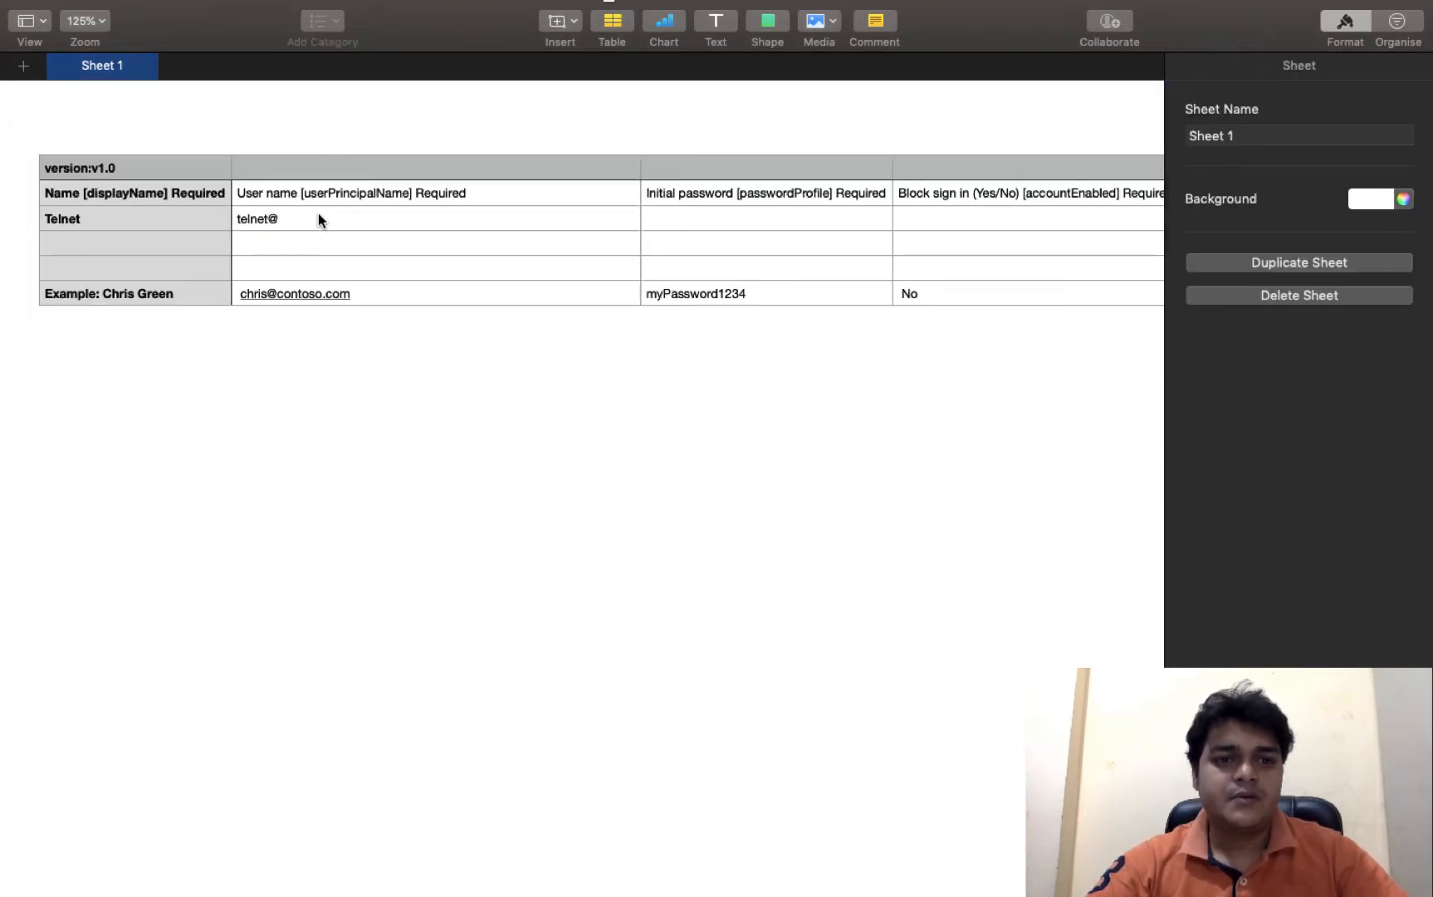
pyautogui.click(319, 216)
pyautogui.doubleClick(319, 215)
pyautogui.click(319, 215)
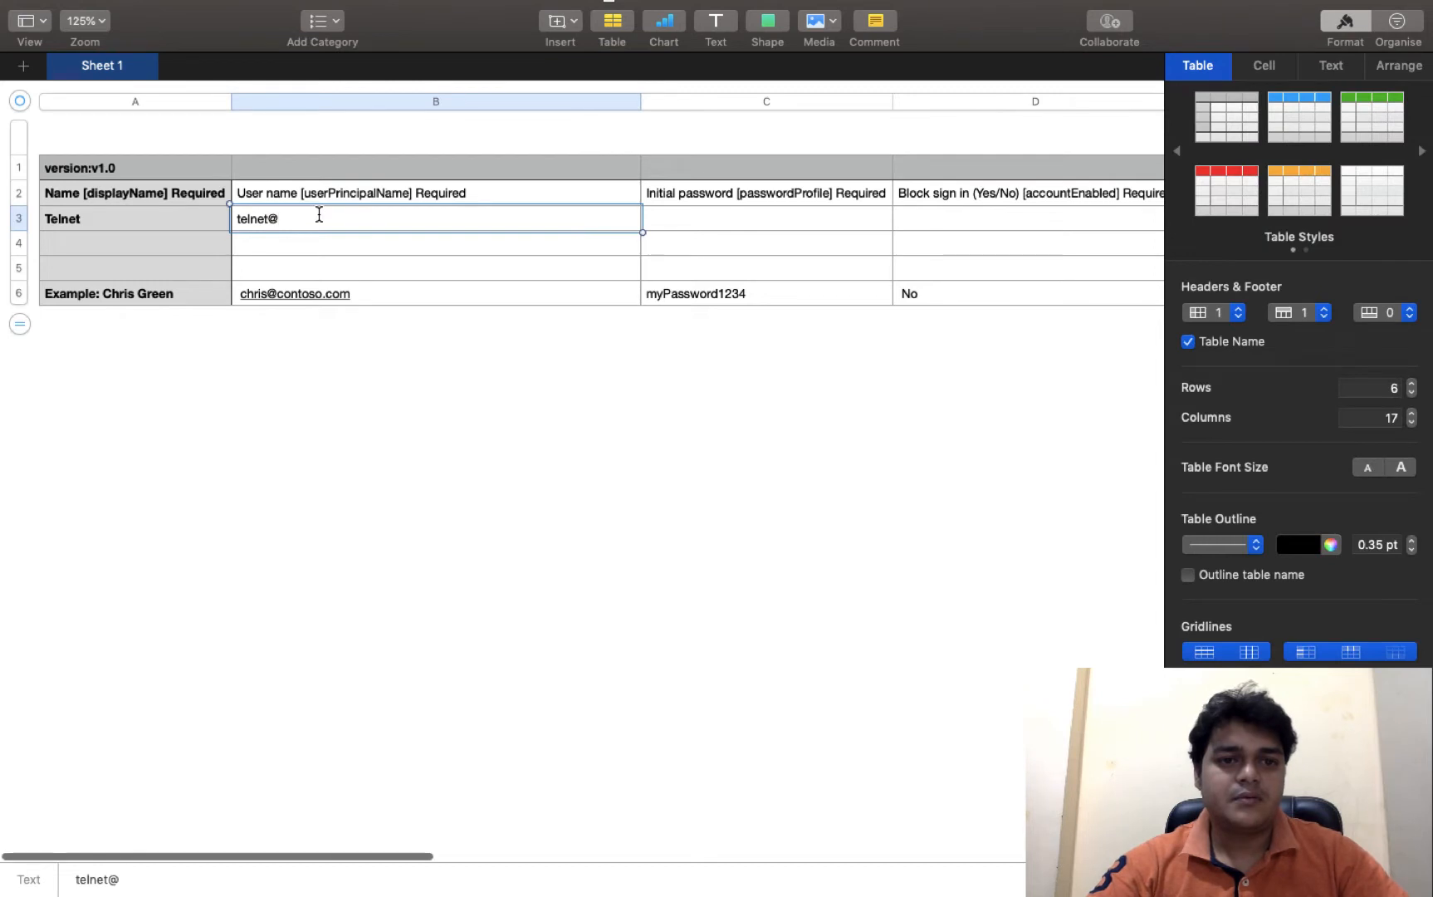
pyautogui.rightClick(319, 215)
pyautogui.click(369, 298)
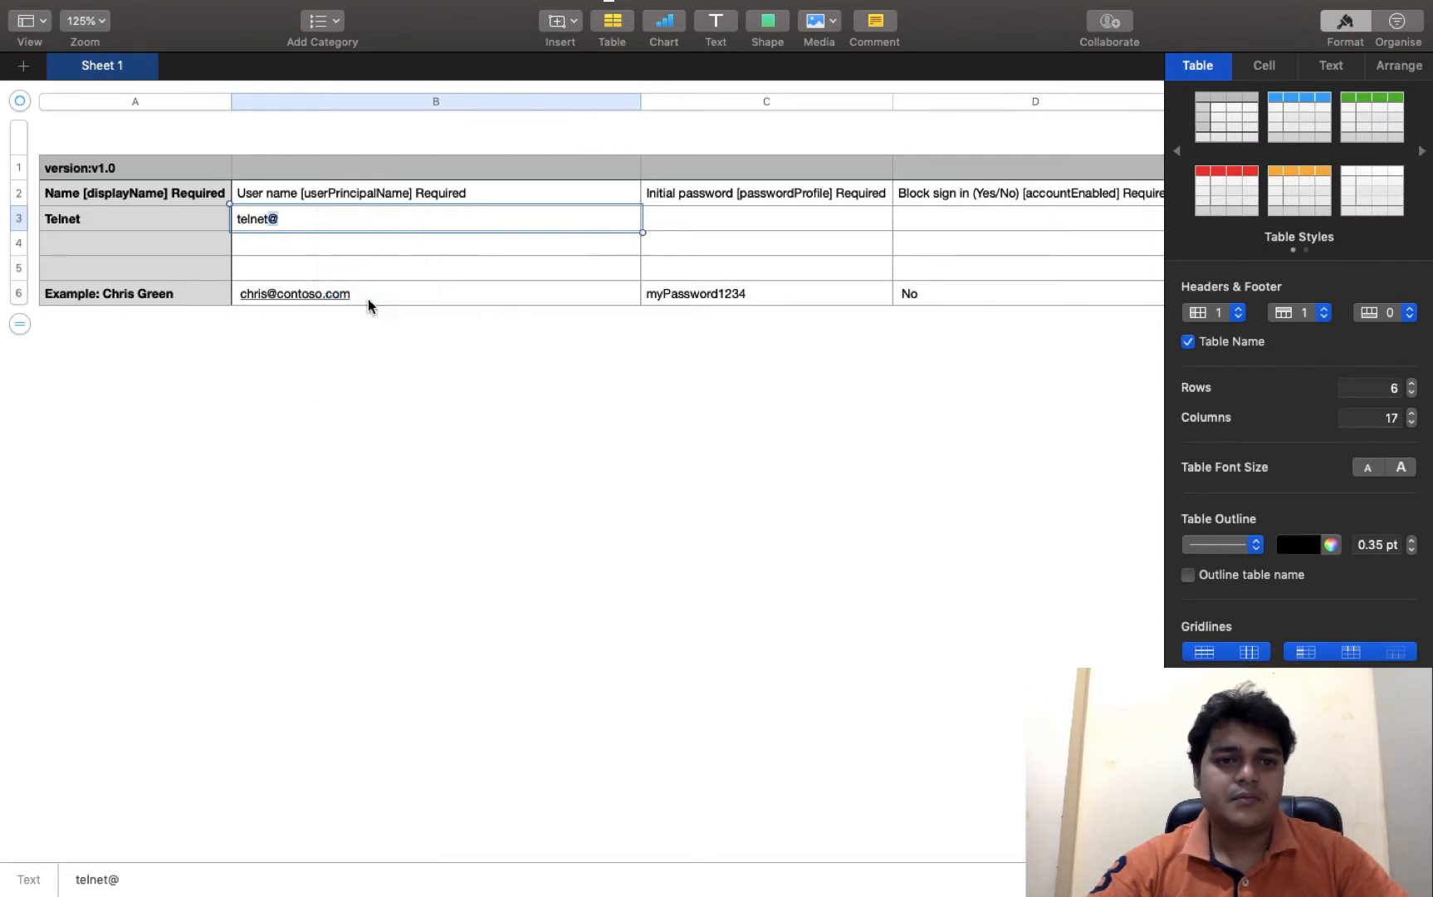
pyautogui.press('super+z')
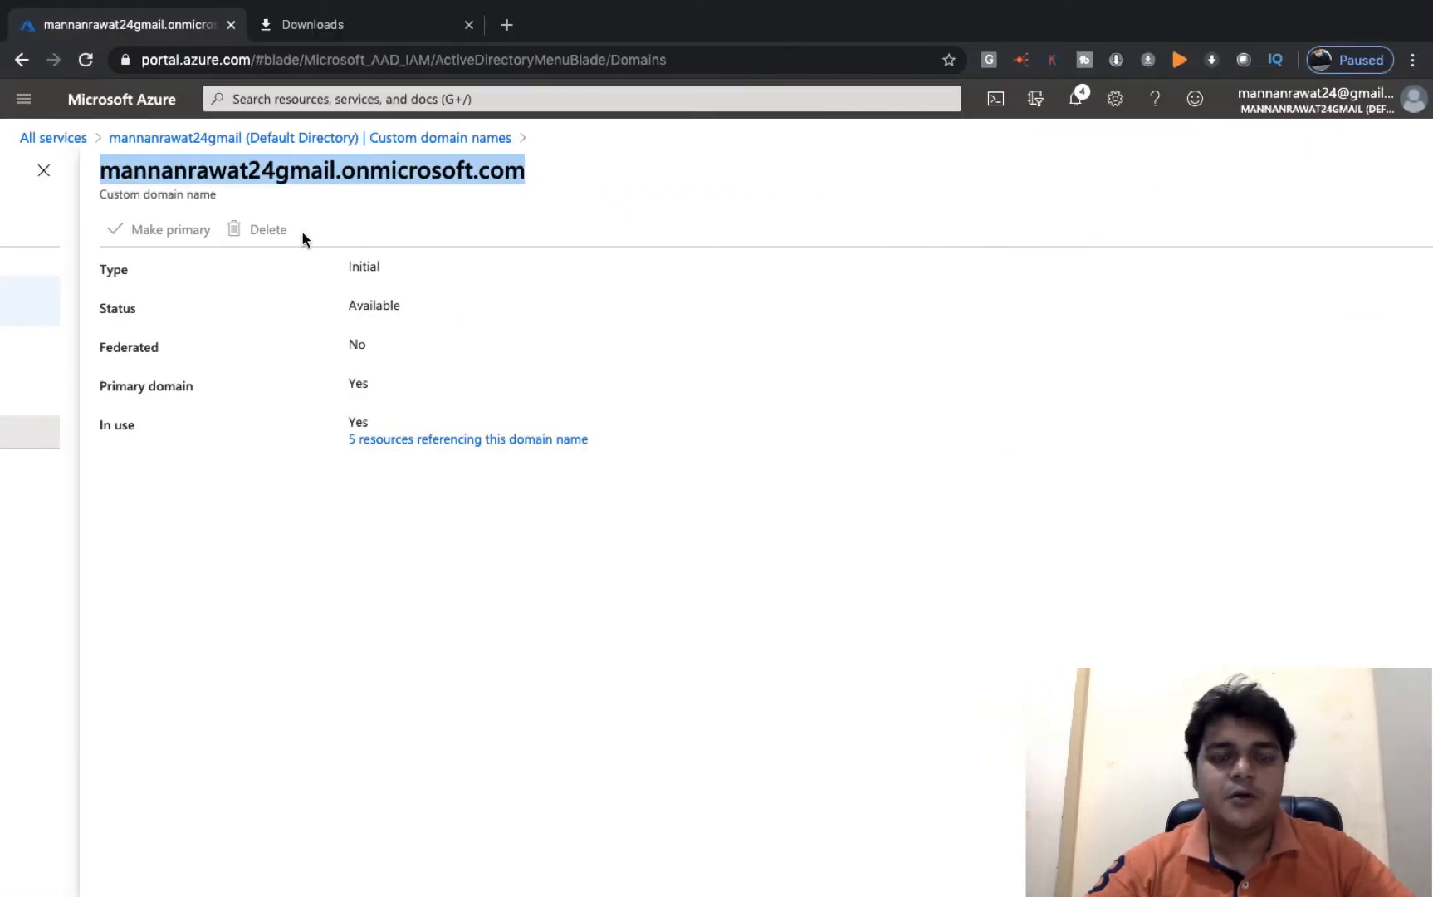
pyautogui.hotkey('ctrl', 'Left')
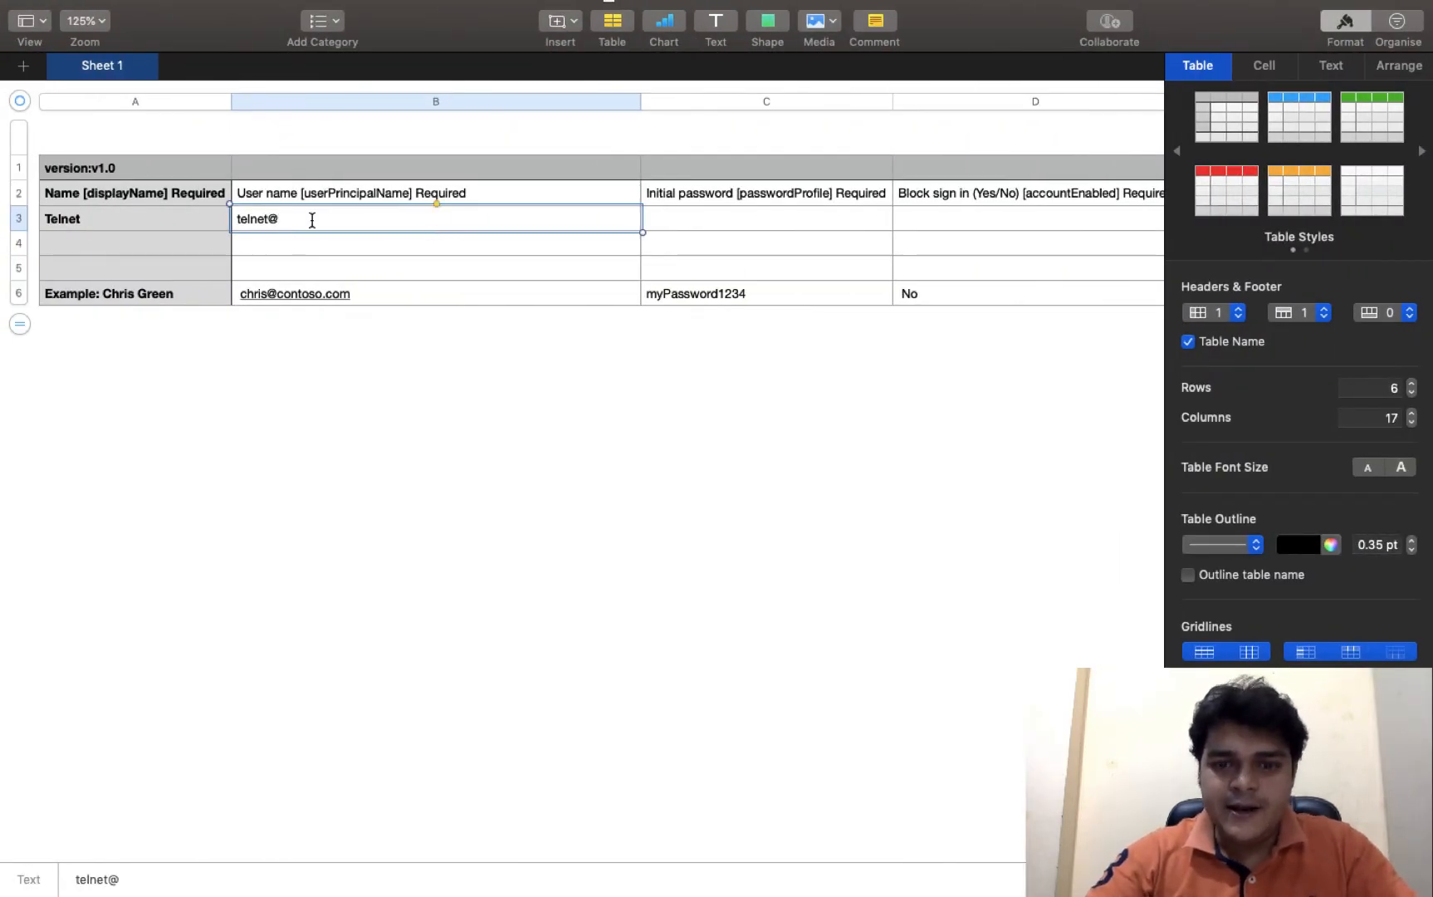
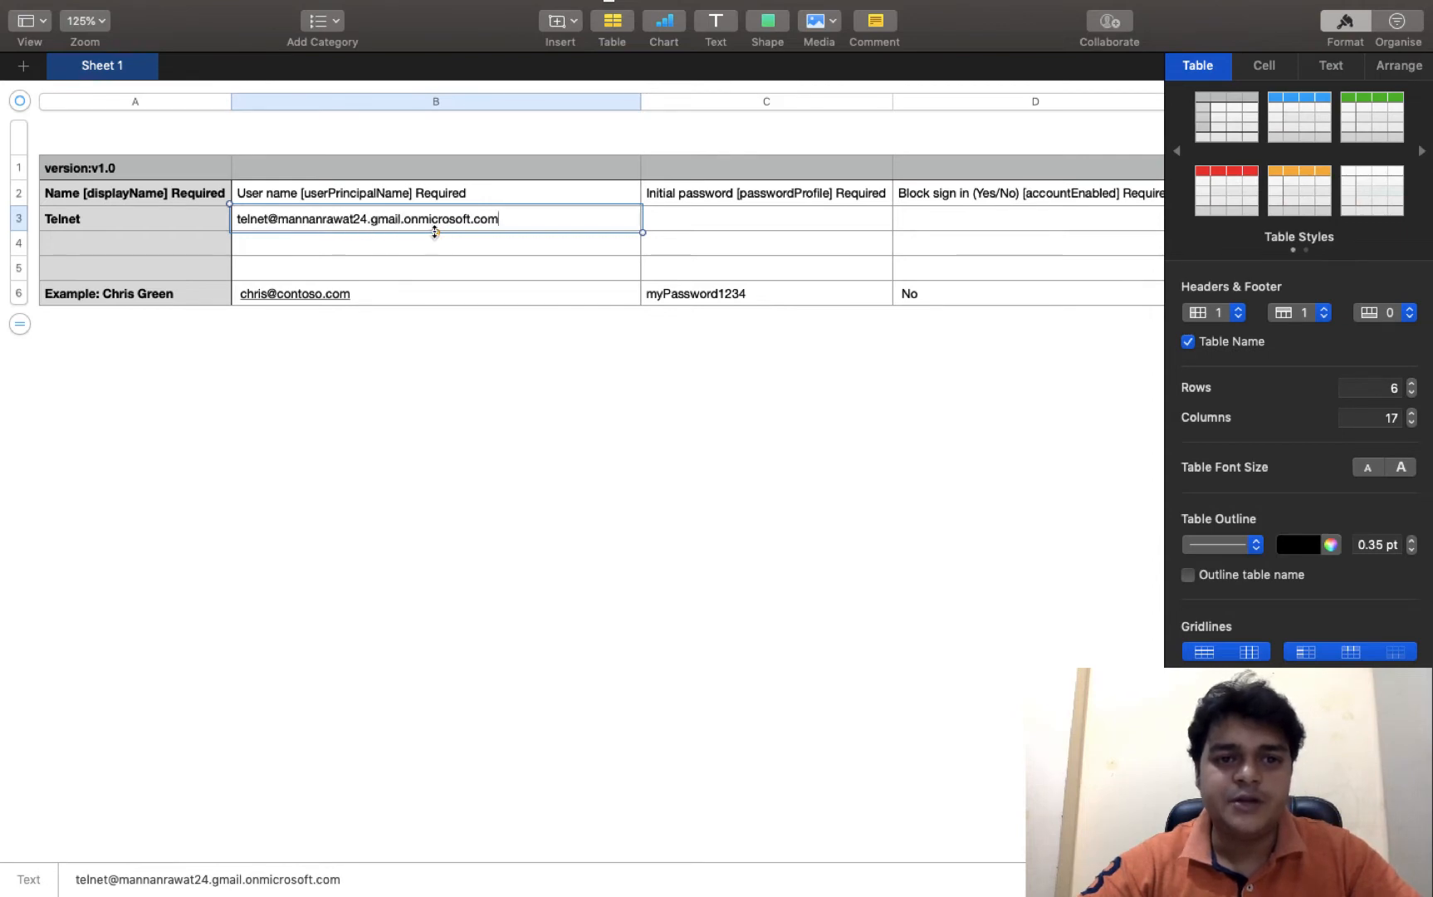
# - Finish B3 as telnet@ plus the directory's onmicrosoft.com domain, correcting typos against the Azure page
pyautogui.hotkey('ctrl', 'Right')
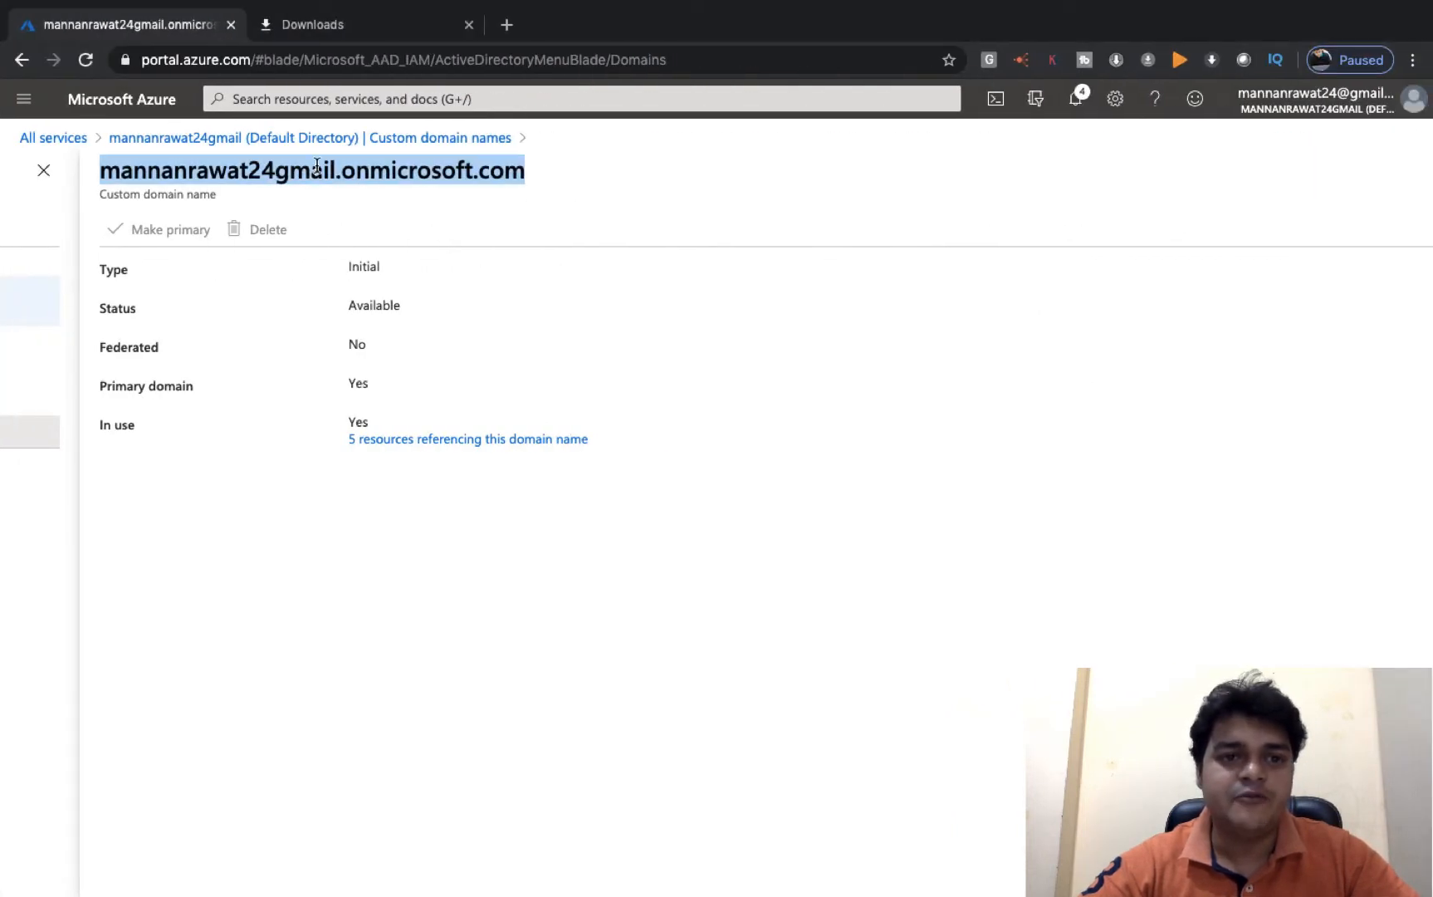
pyautogui.hotkey('ctrl', 'Left')
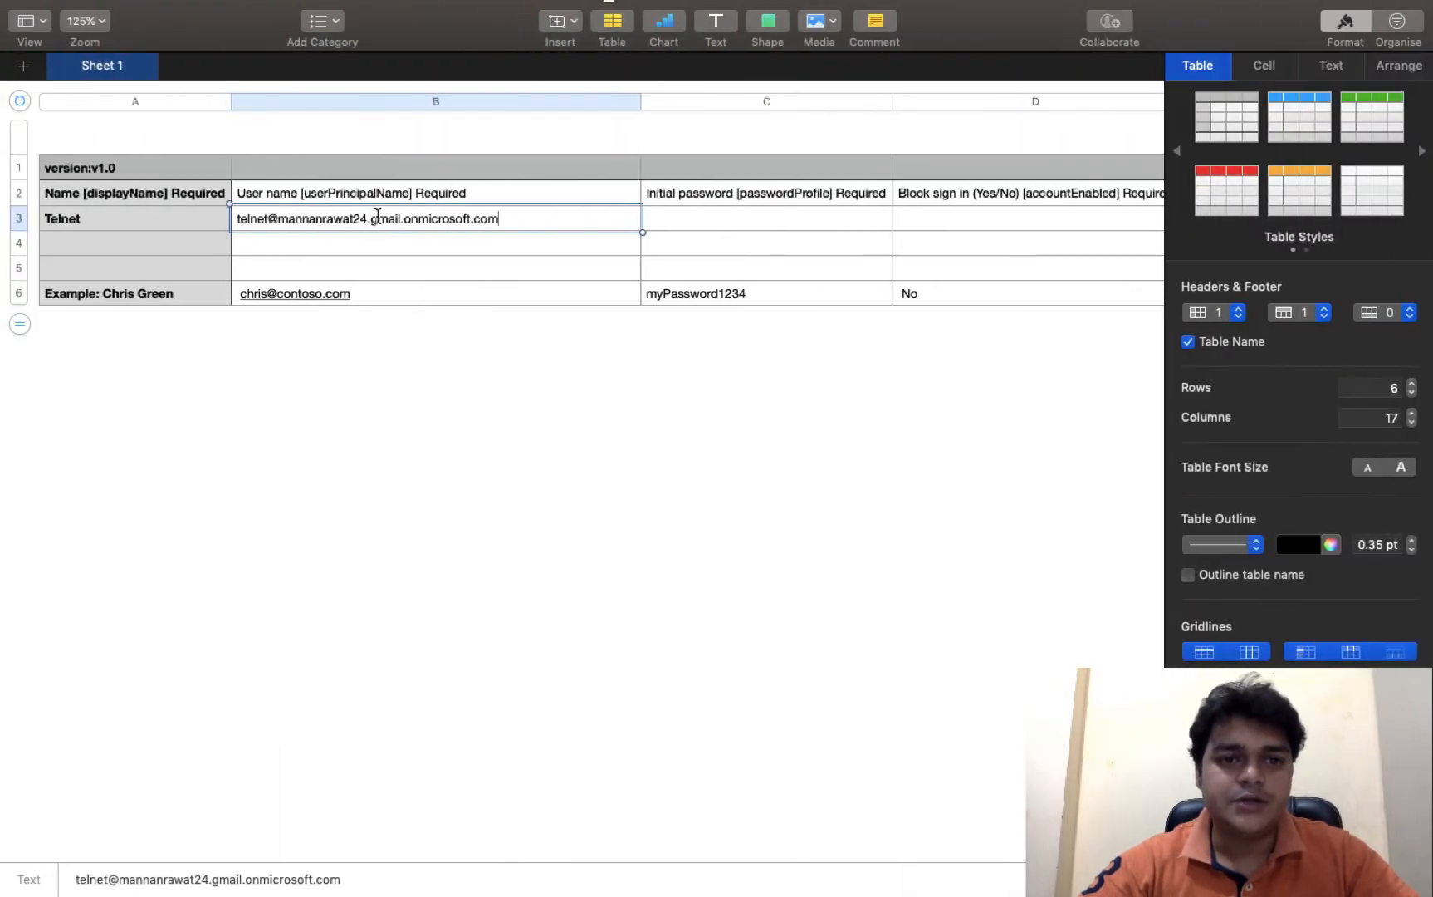
pyautogui.press('BackSpace')
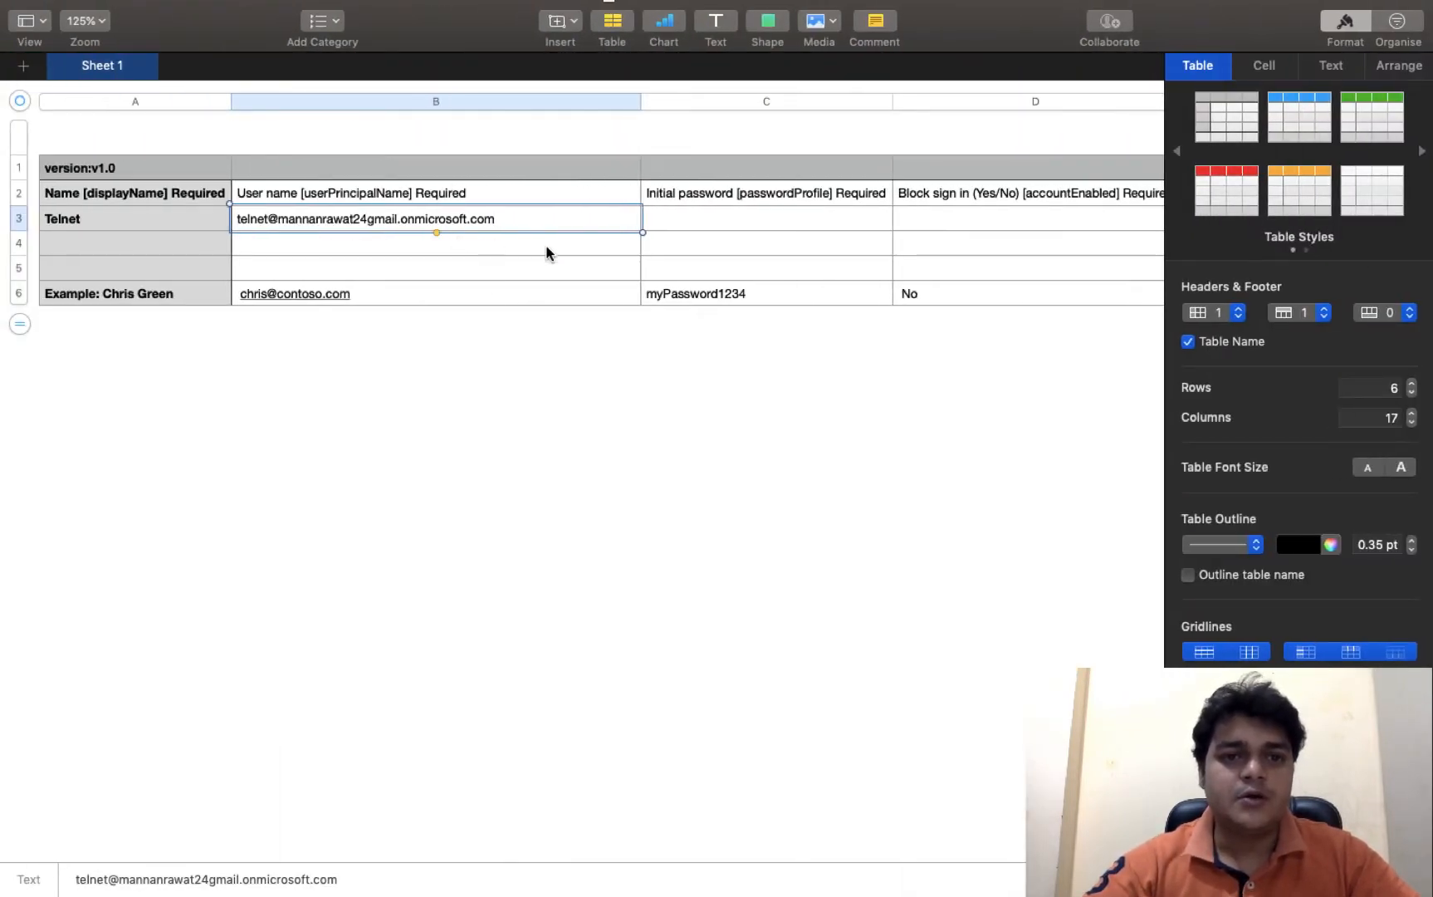
pyautogui.hotkey('ctrl', 'Right')
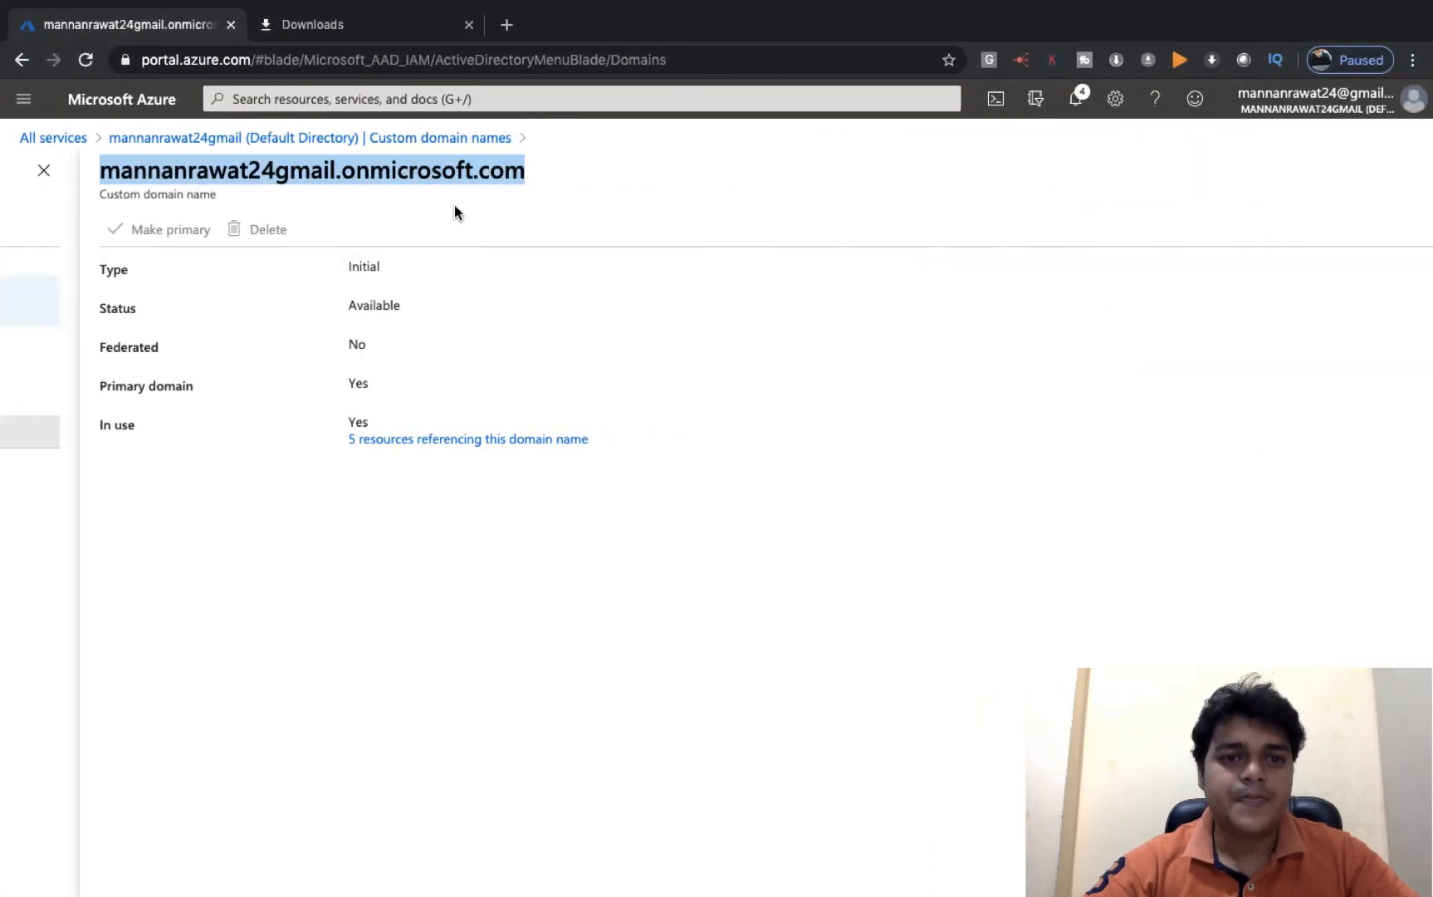
pyautogui.hotkey('ctrl', 'Left')
pyautogui.click(193, 247)
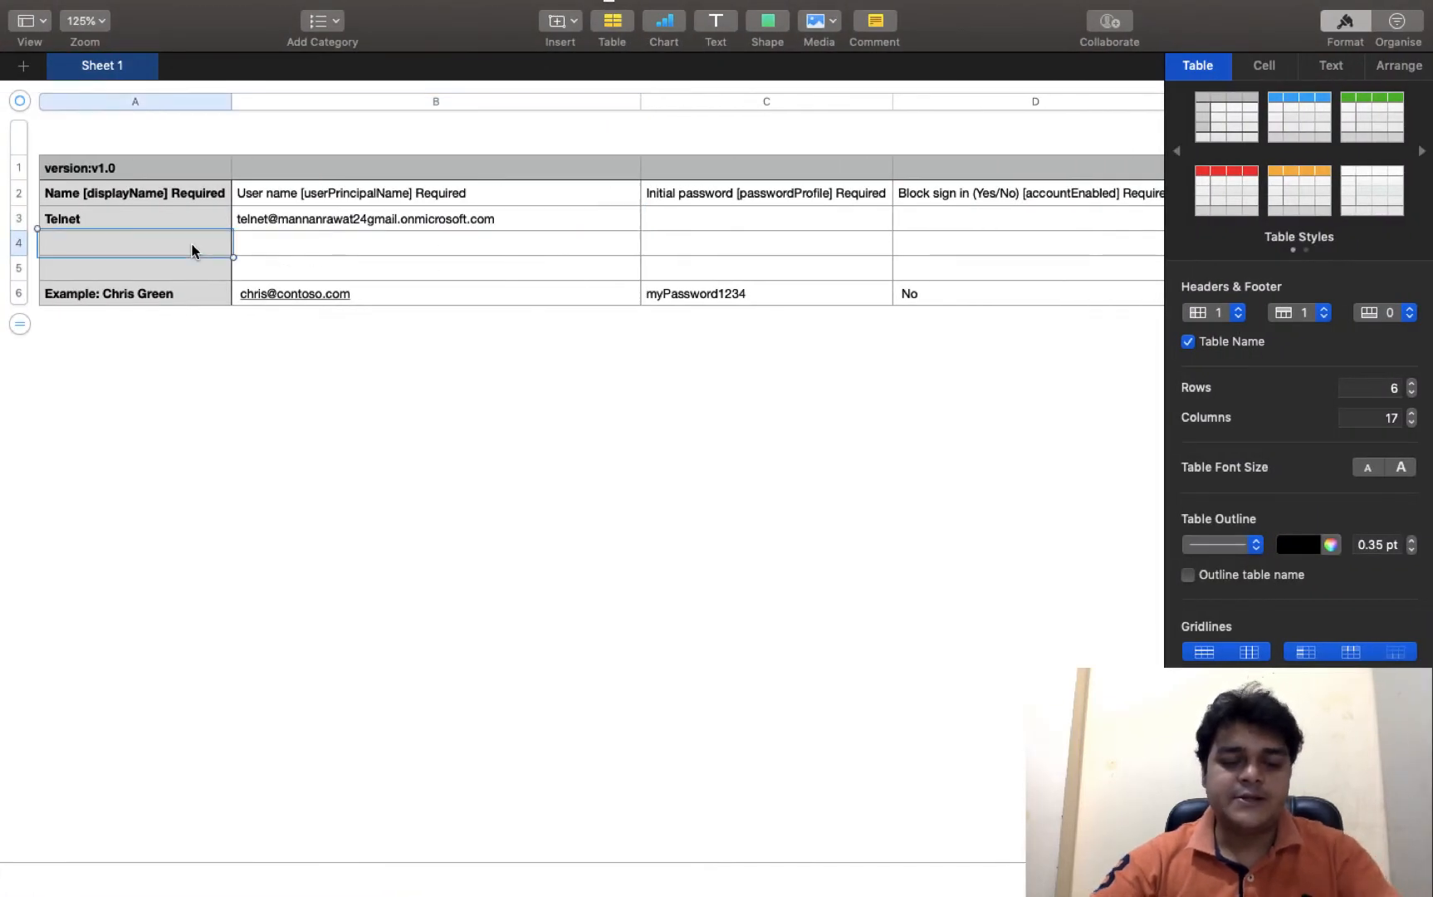
# - Enter Demo in row 4 with its full user name on the tenant's onmicrosoft.com domain
pyautogui.write('Demo')
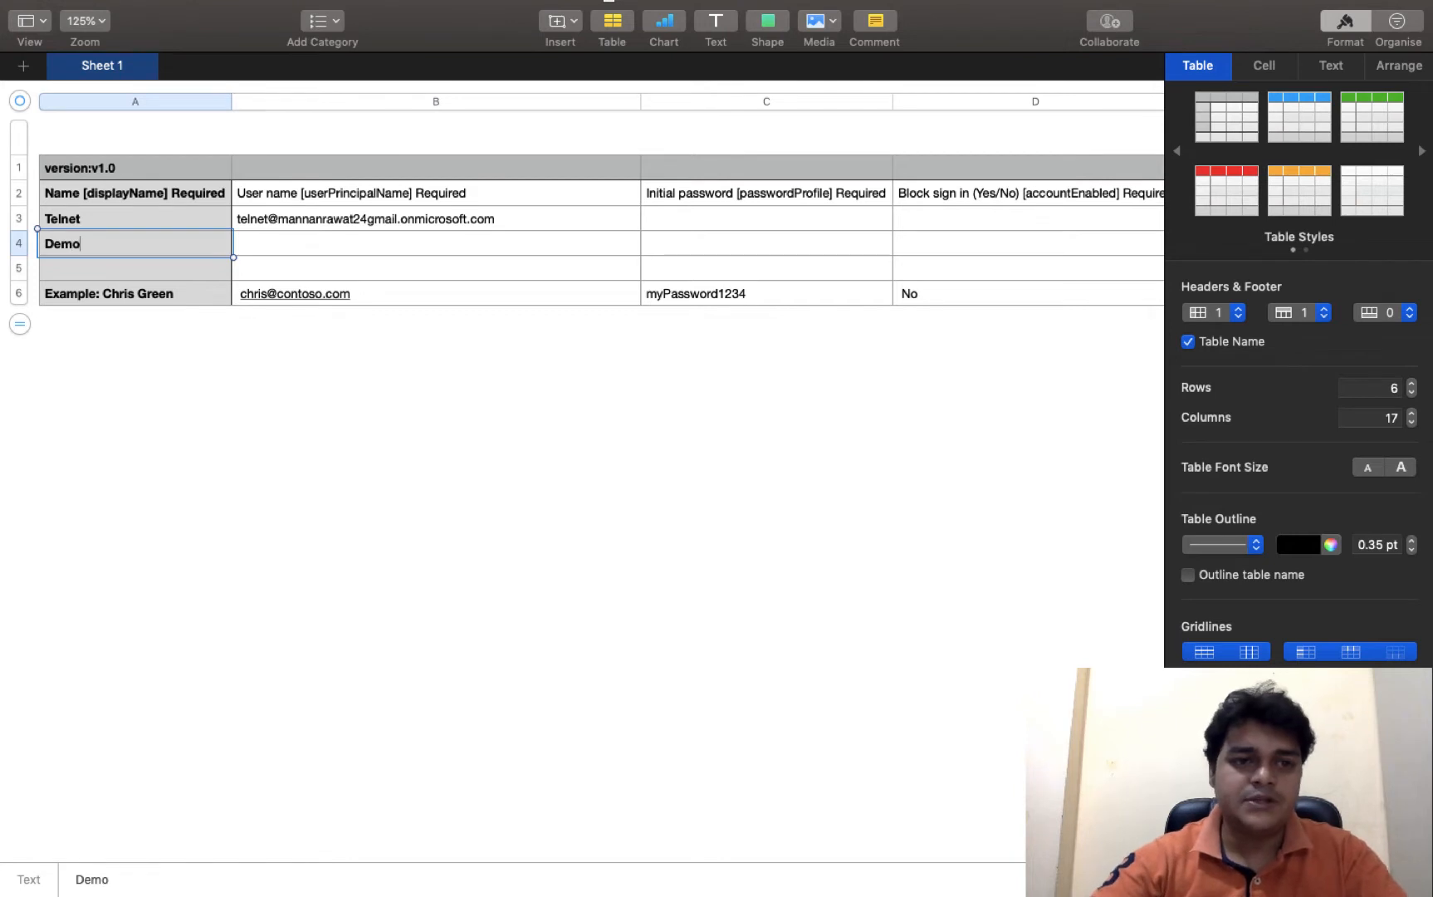
pyautogui.press('Tab')
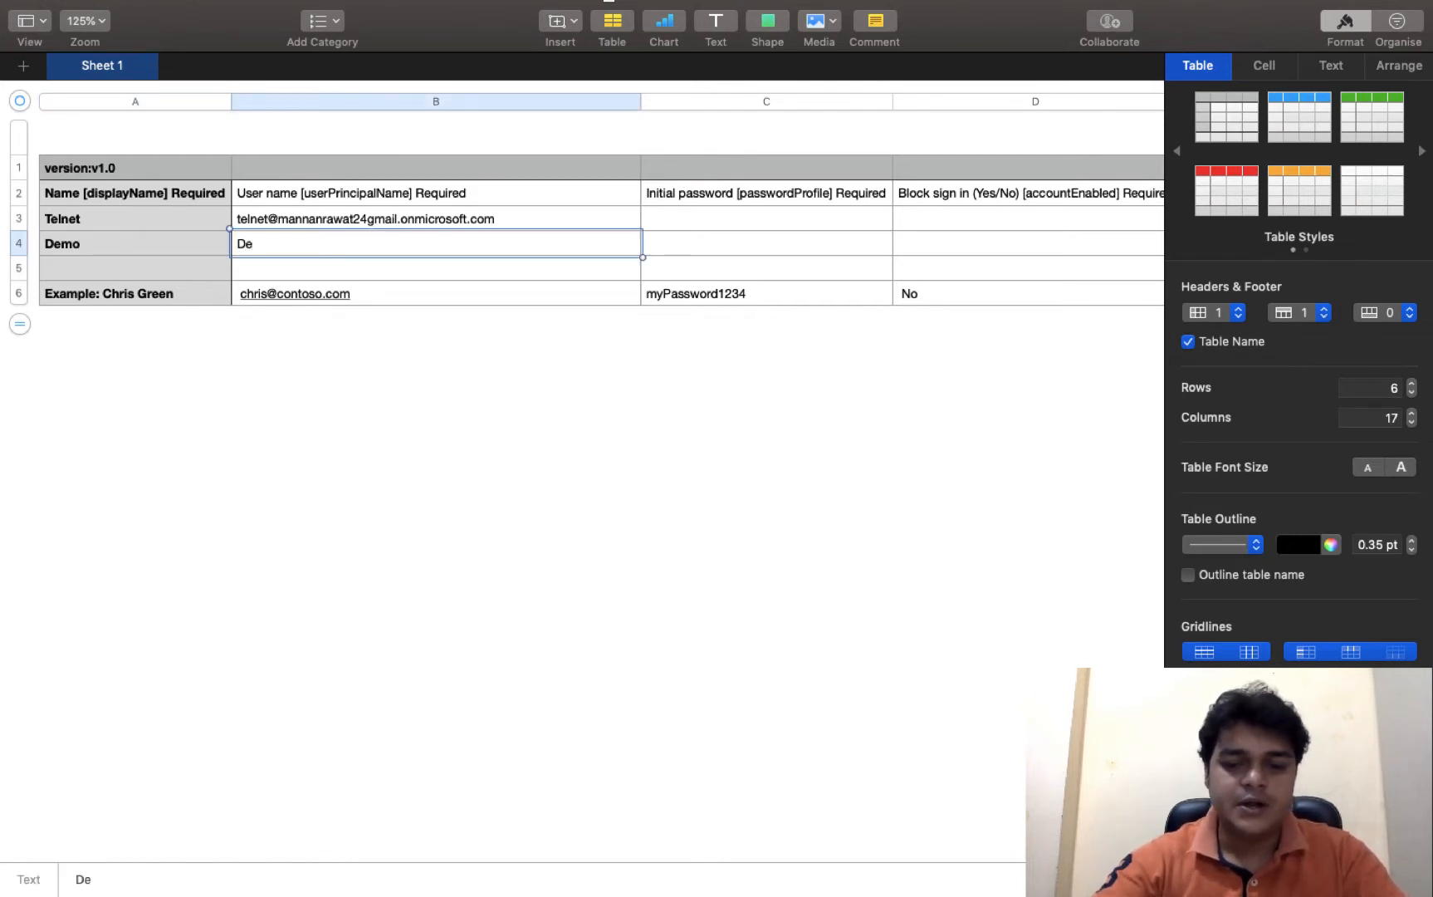
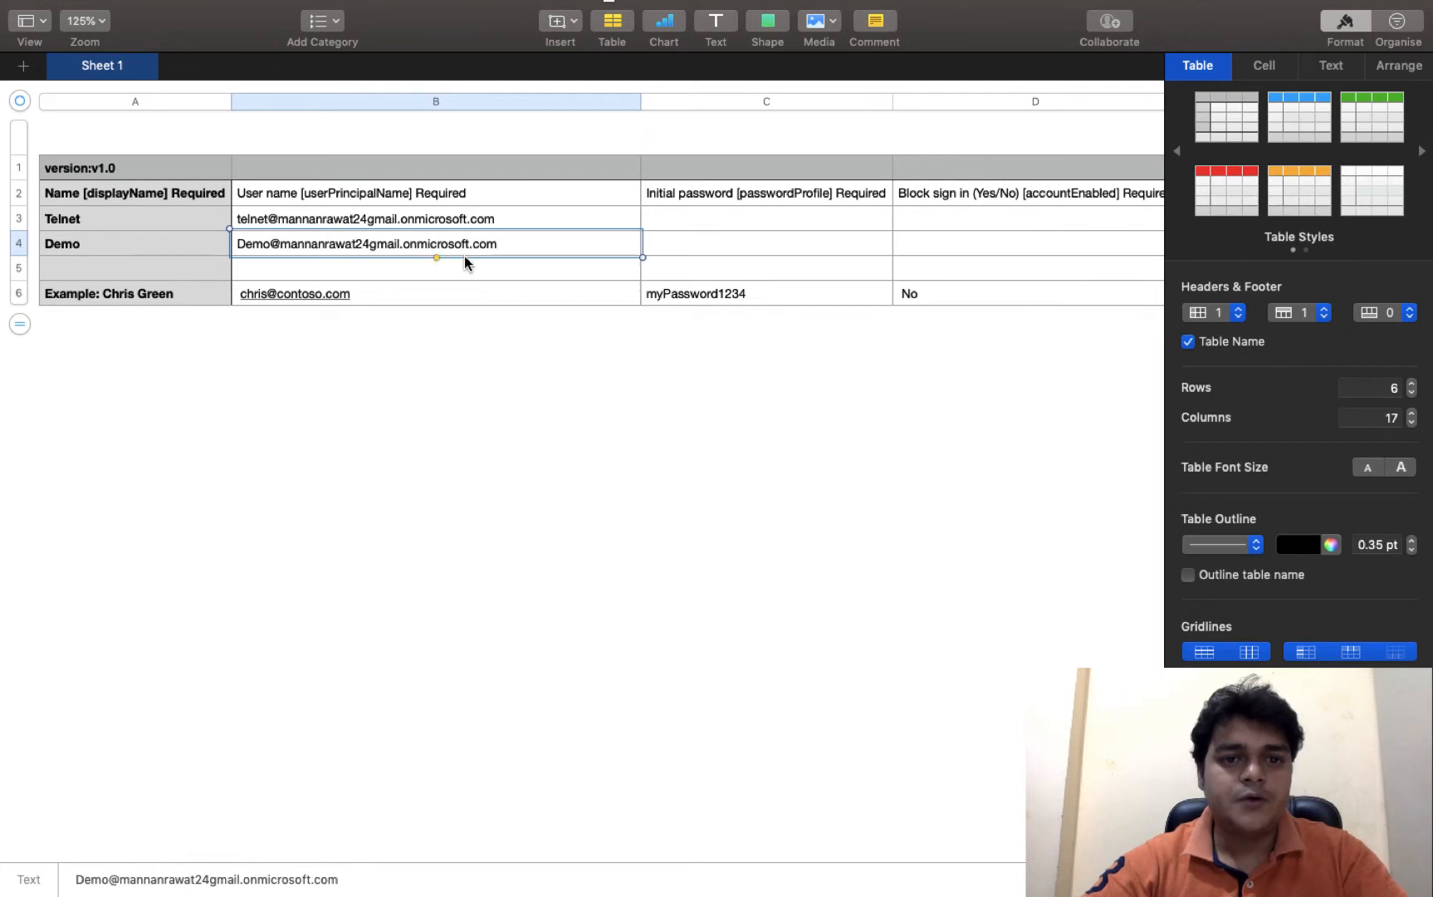
pyautogui.click(144, 271)
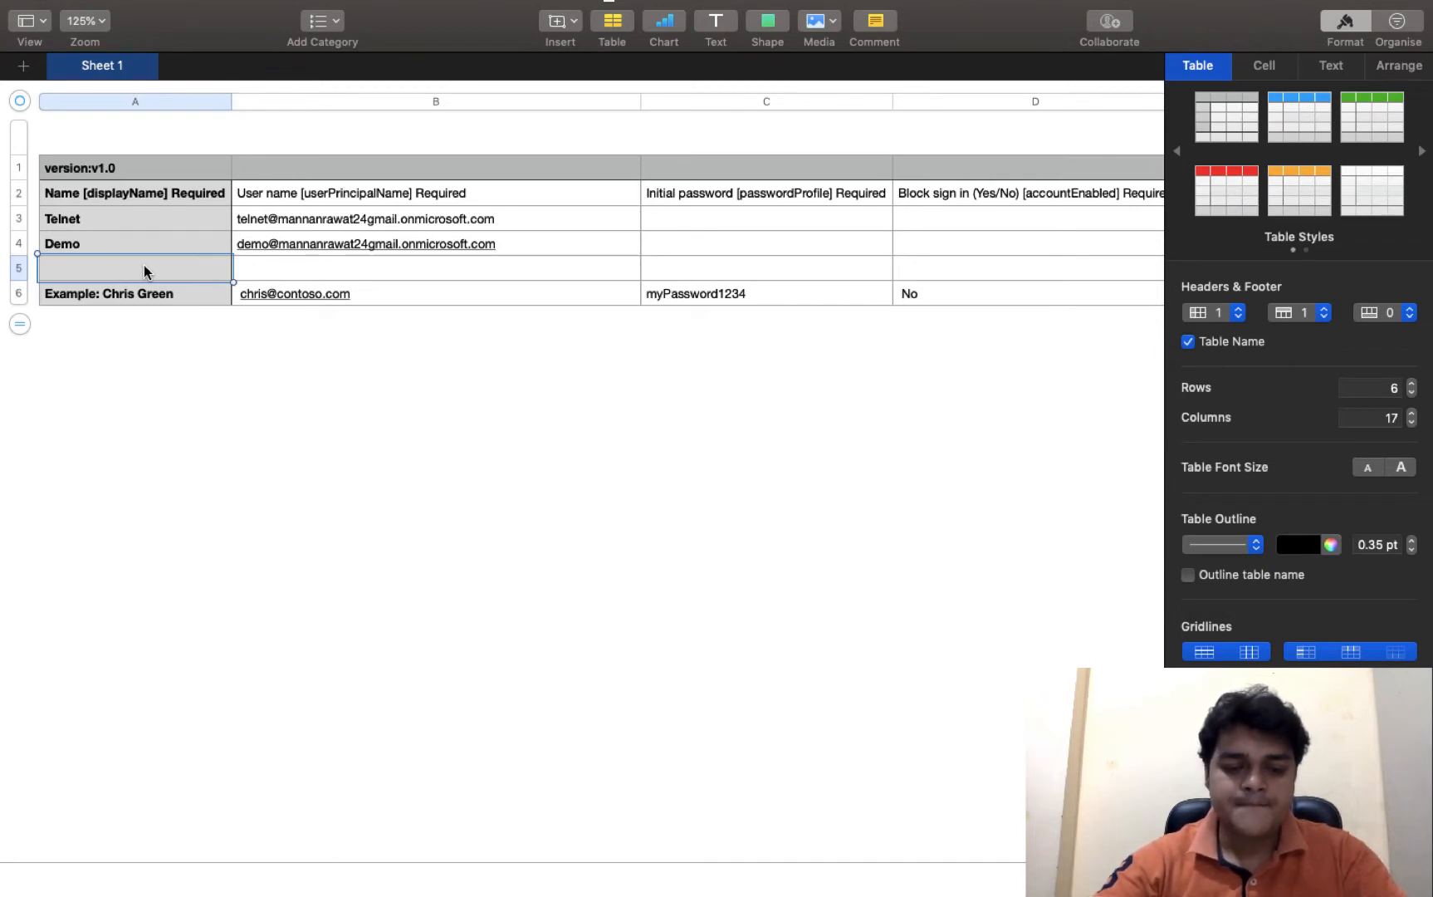
# - Enter Cloud in row 5 with user name cloud on the same onmicrosoft.com domain
pyautogui.write('x')
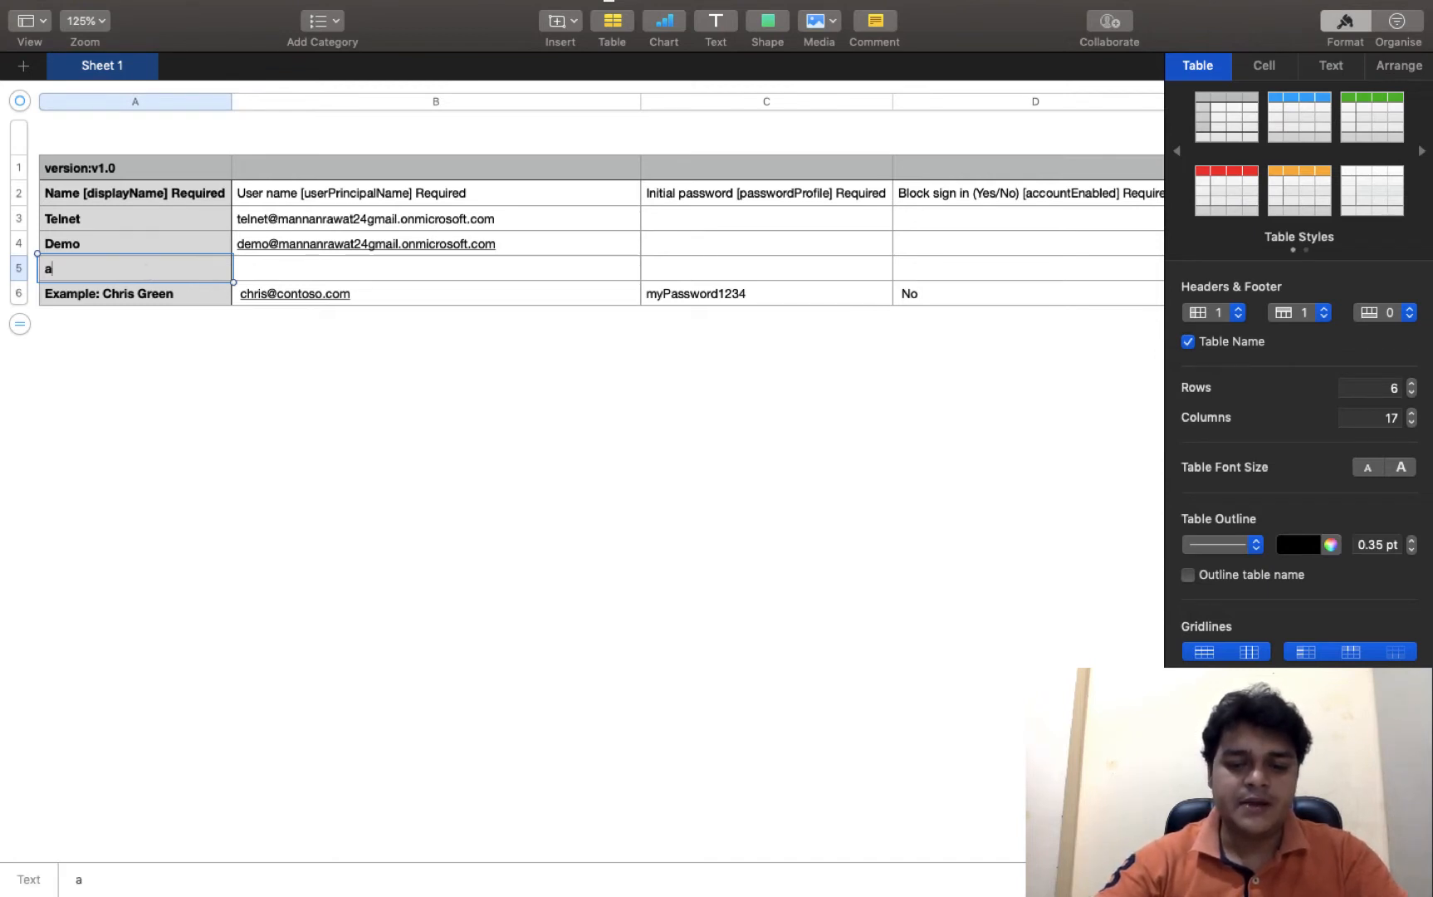
pyautogui.press('BackSpace')
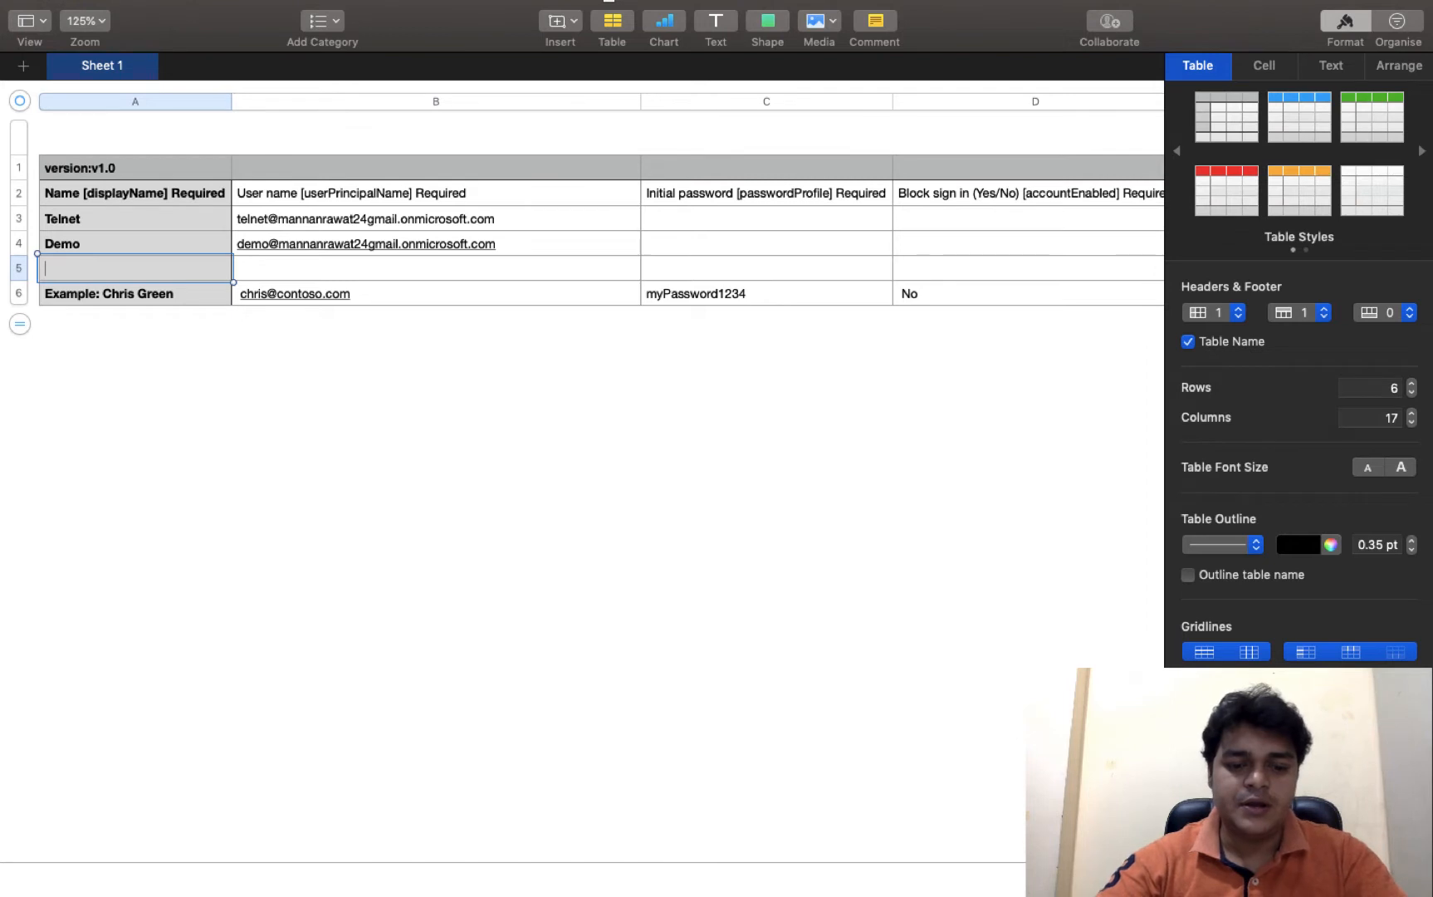
pyautogui.write('Cloud')
pyautogui.press('Tab')
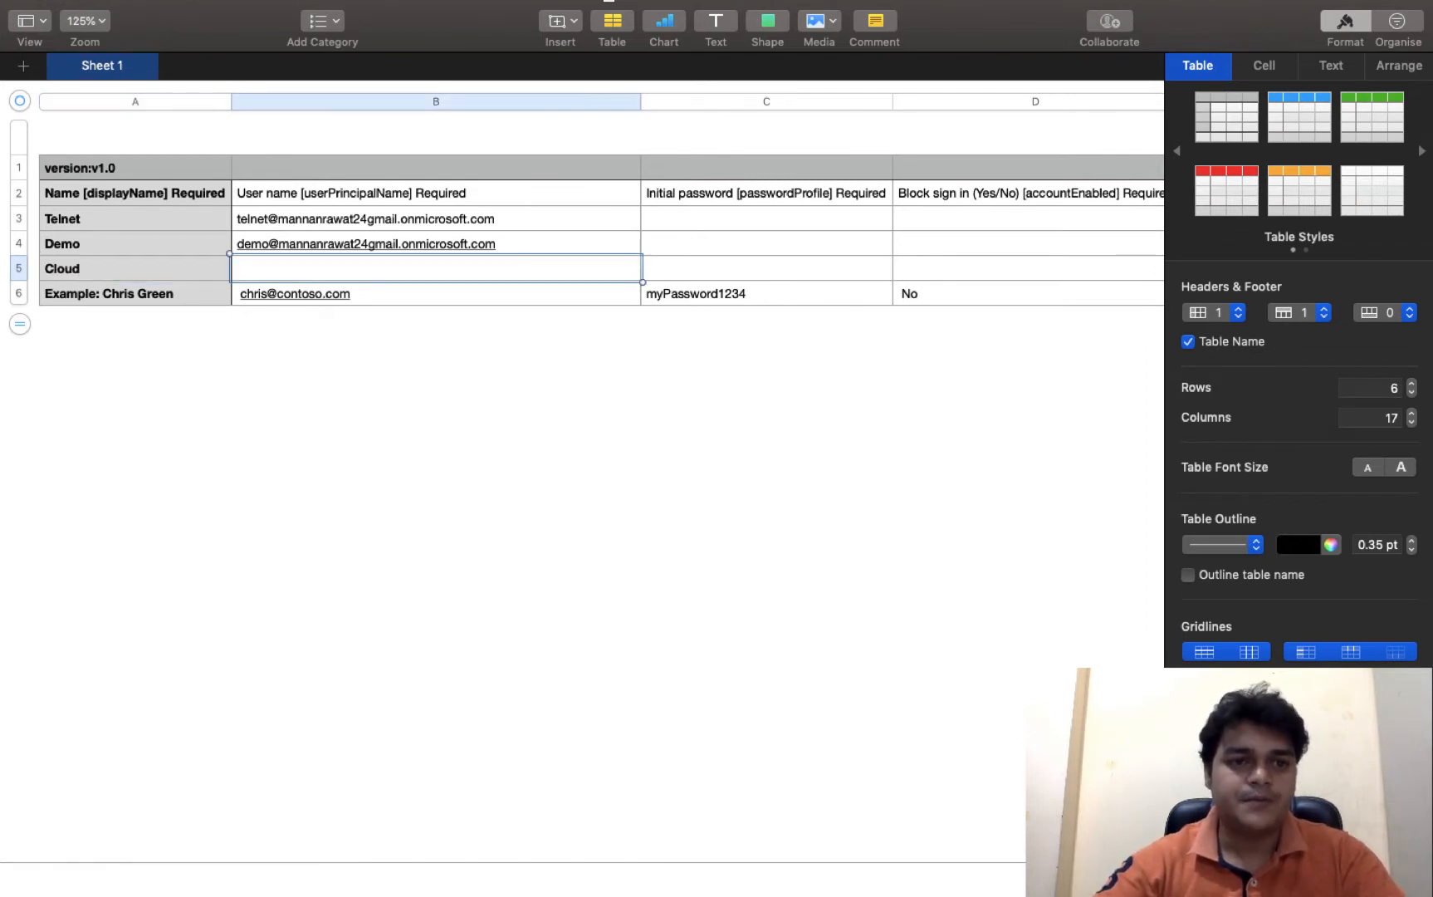
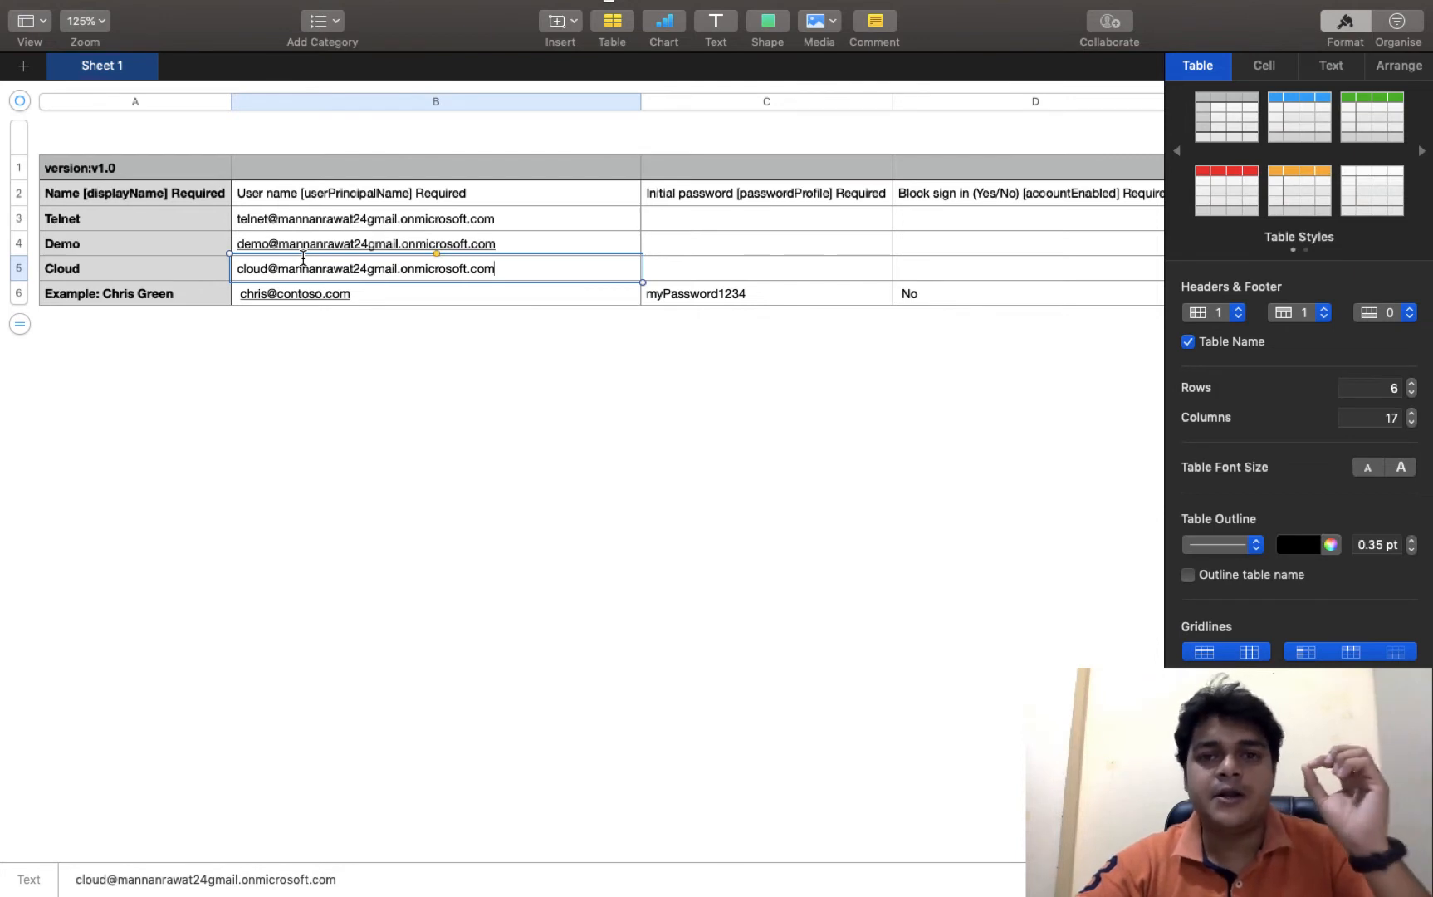
# - Enter the same initial password for Telnet, Demo and Cloud in cells C3–C5
pyautogui.click(674, 221)
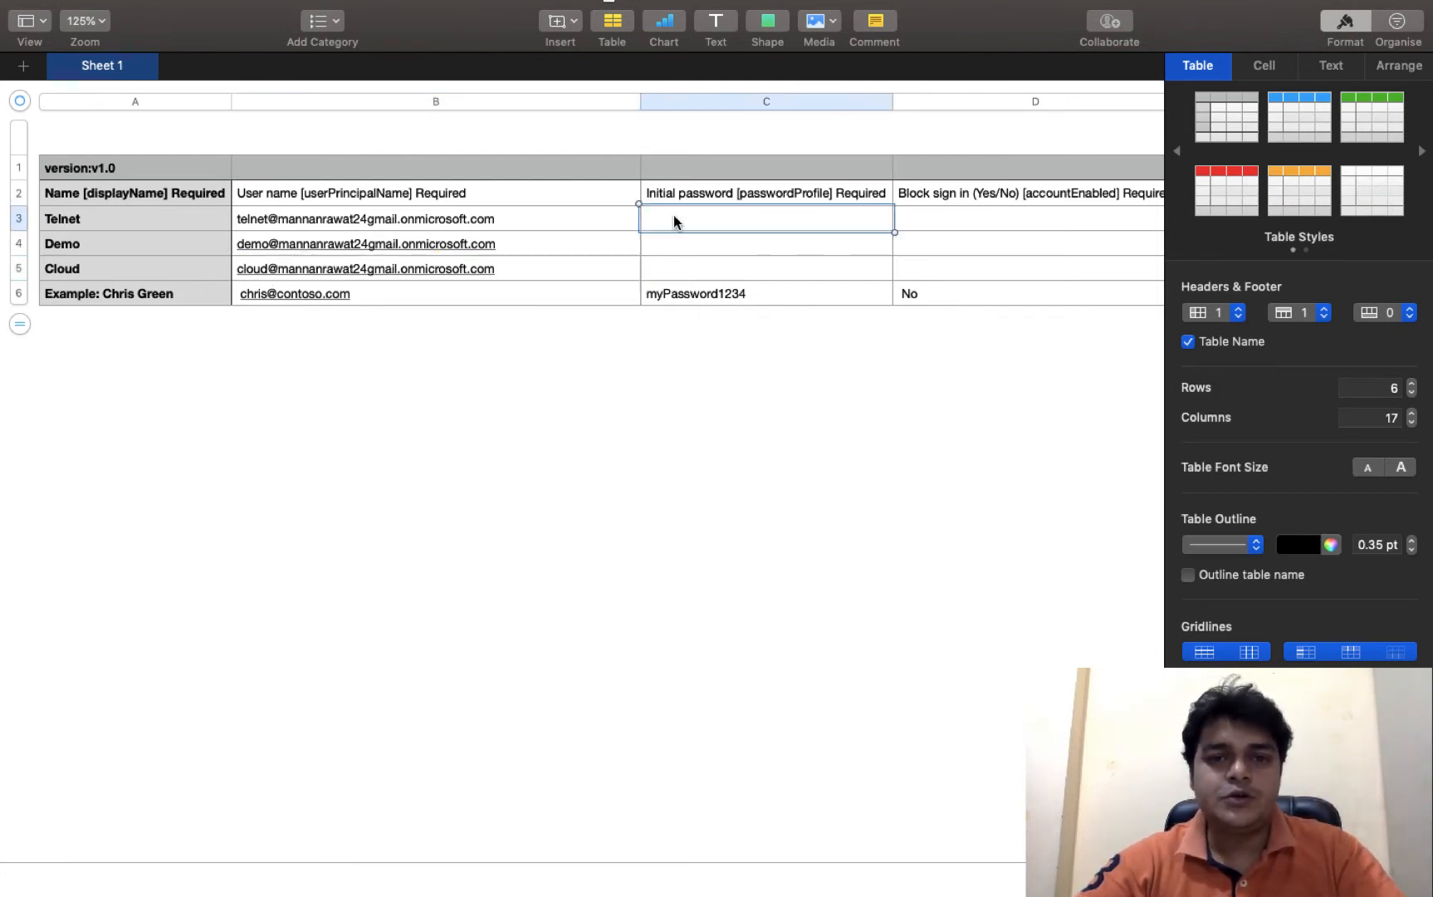
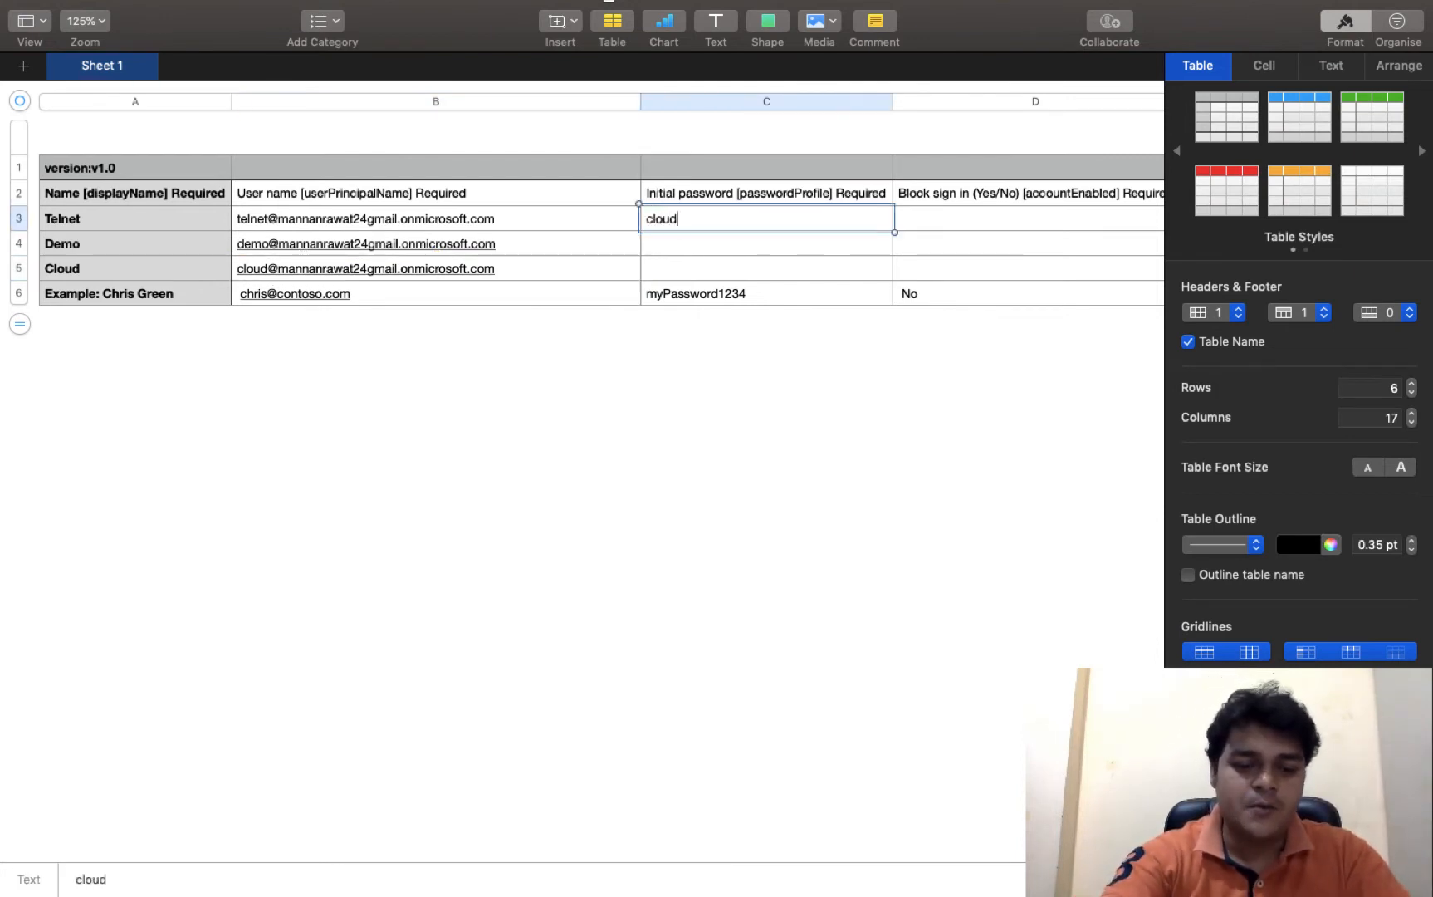
pyautogui.press('Tab')
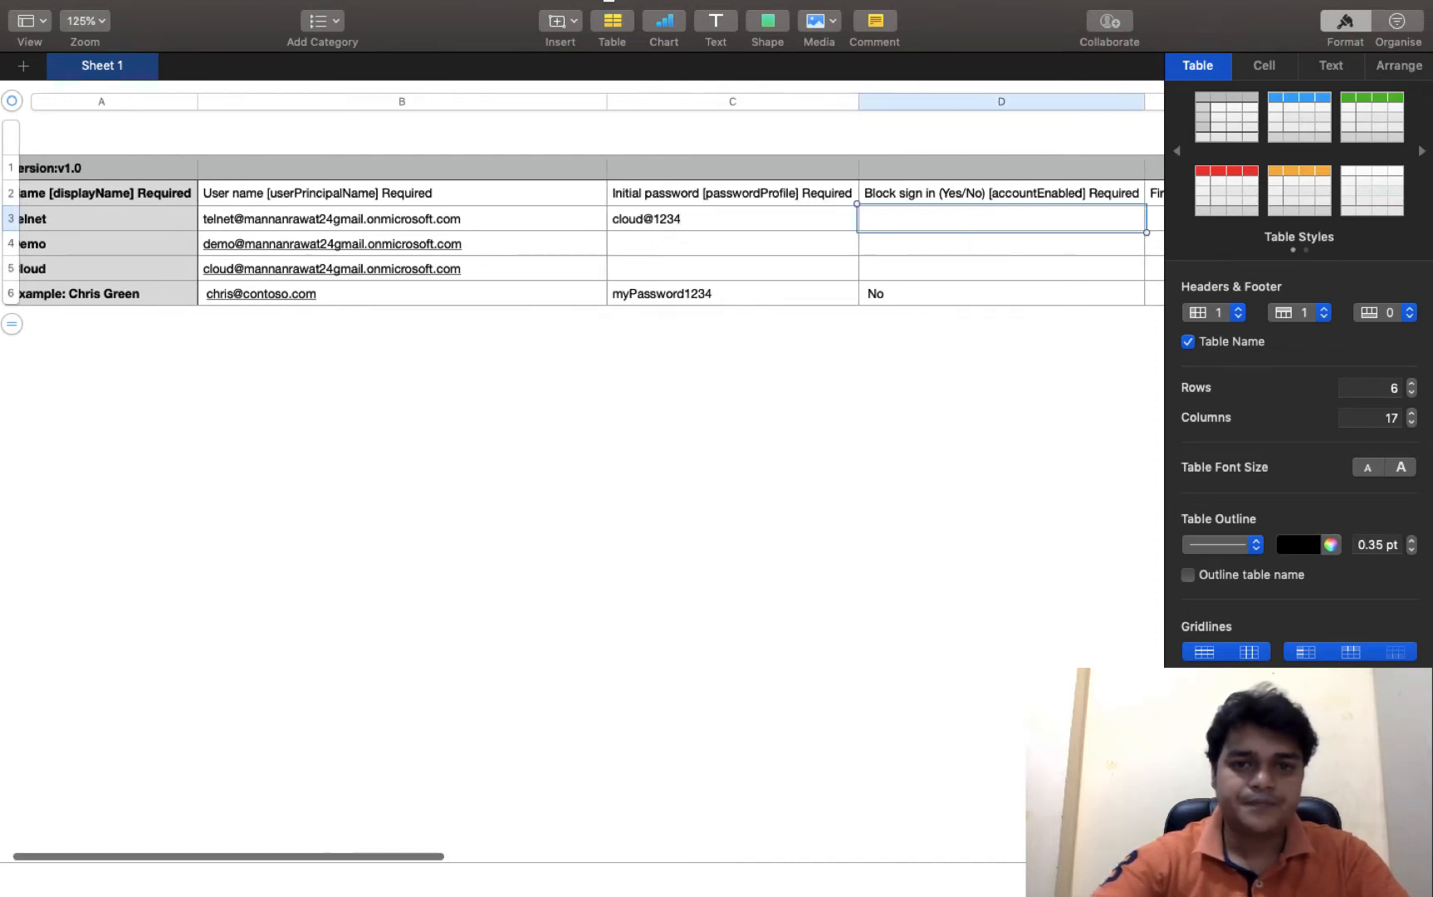
pyautogui.click(627, 247)
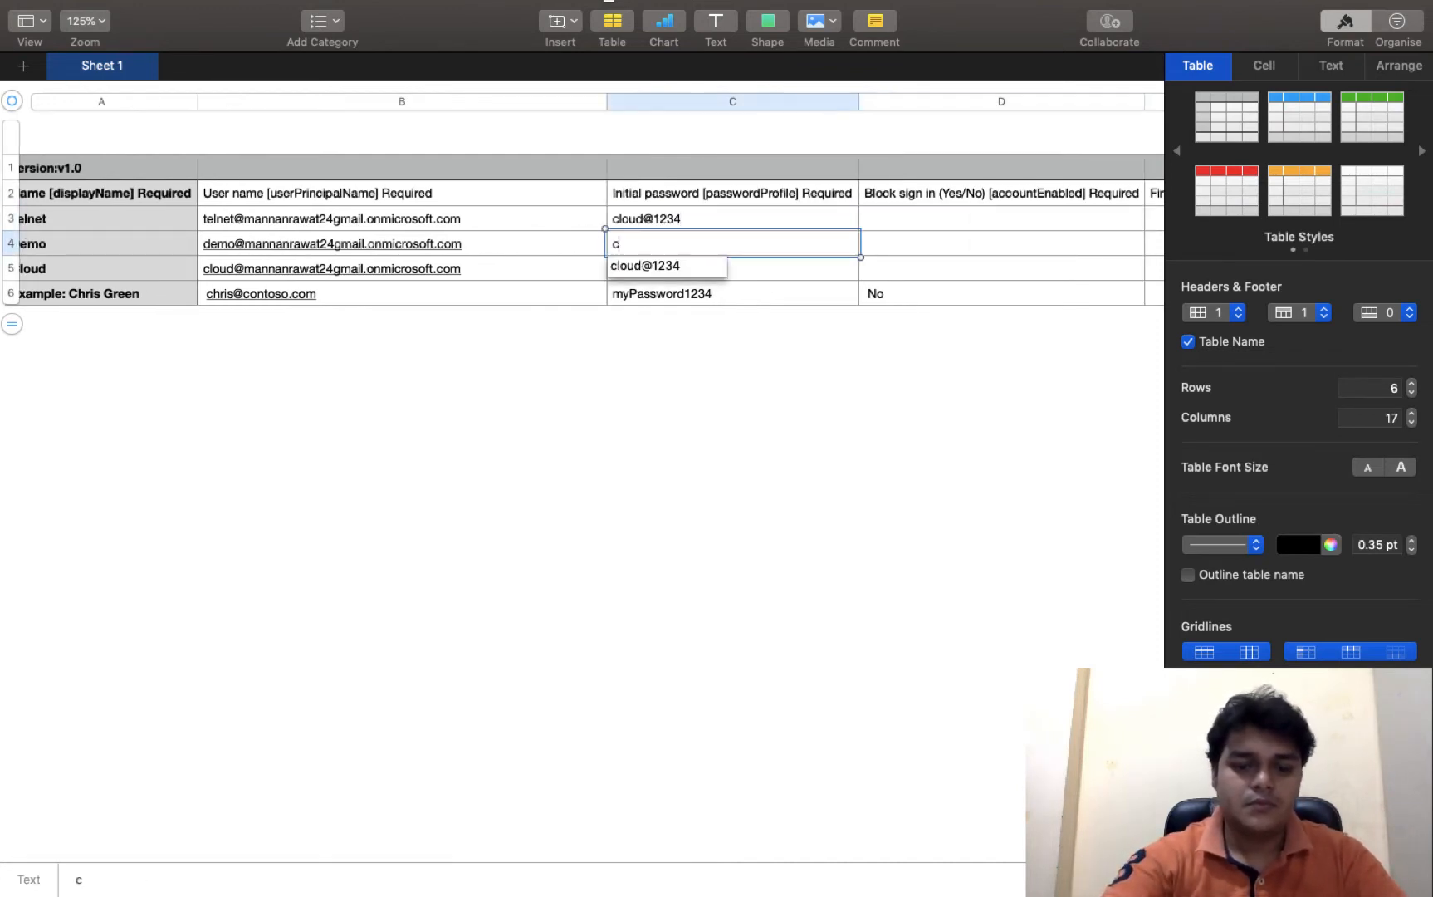
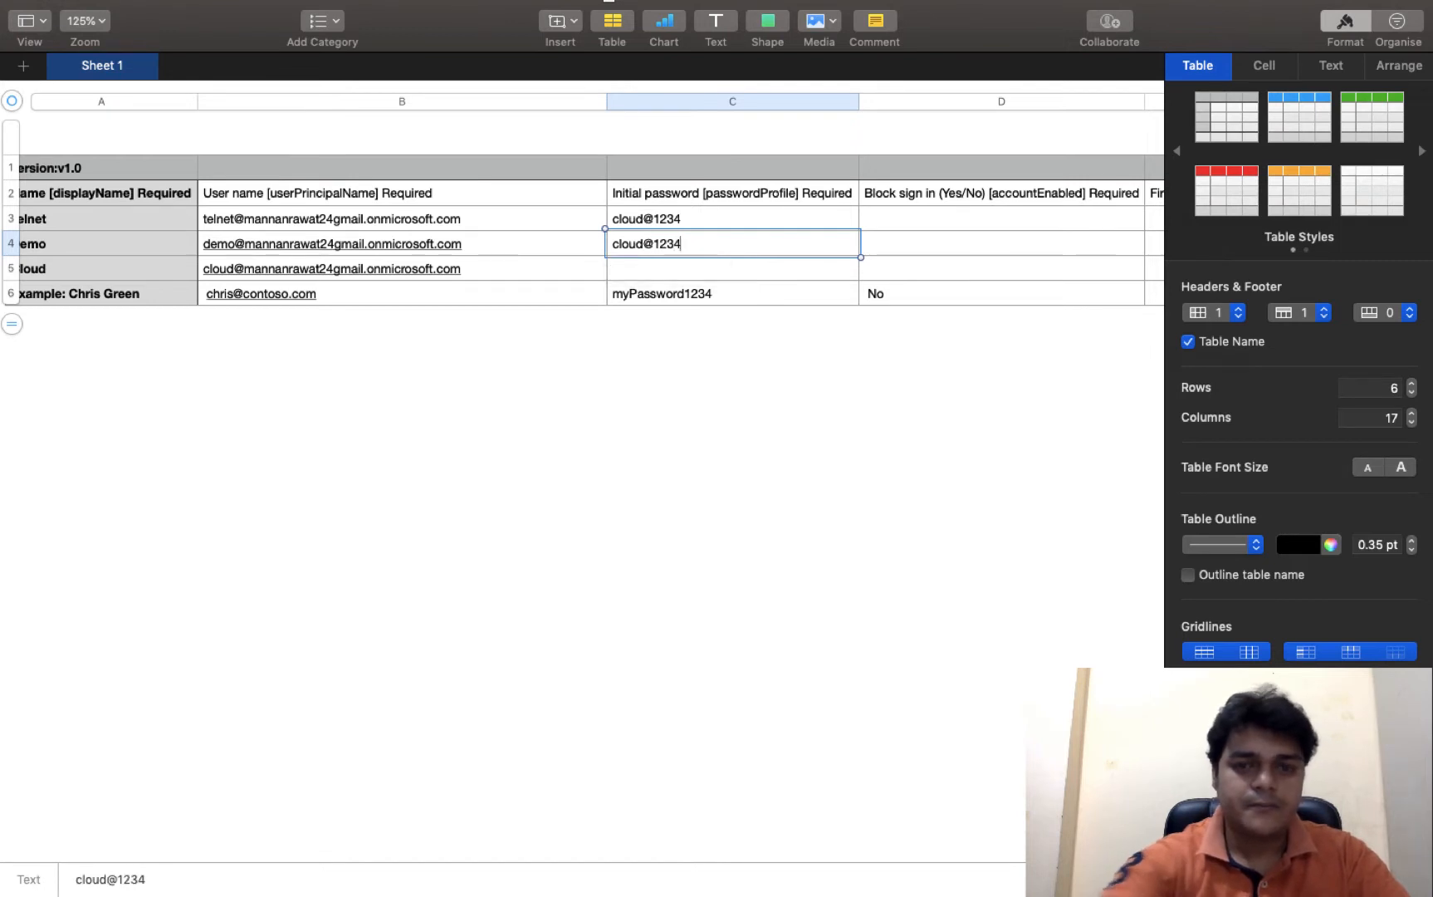
pyautogui.click(662, 274)
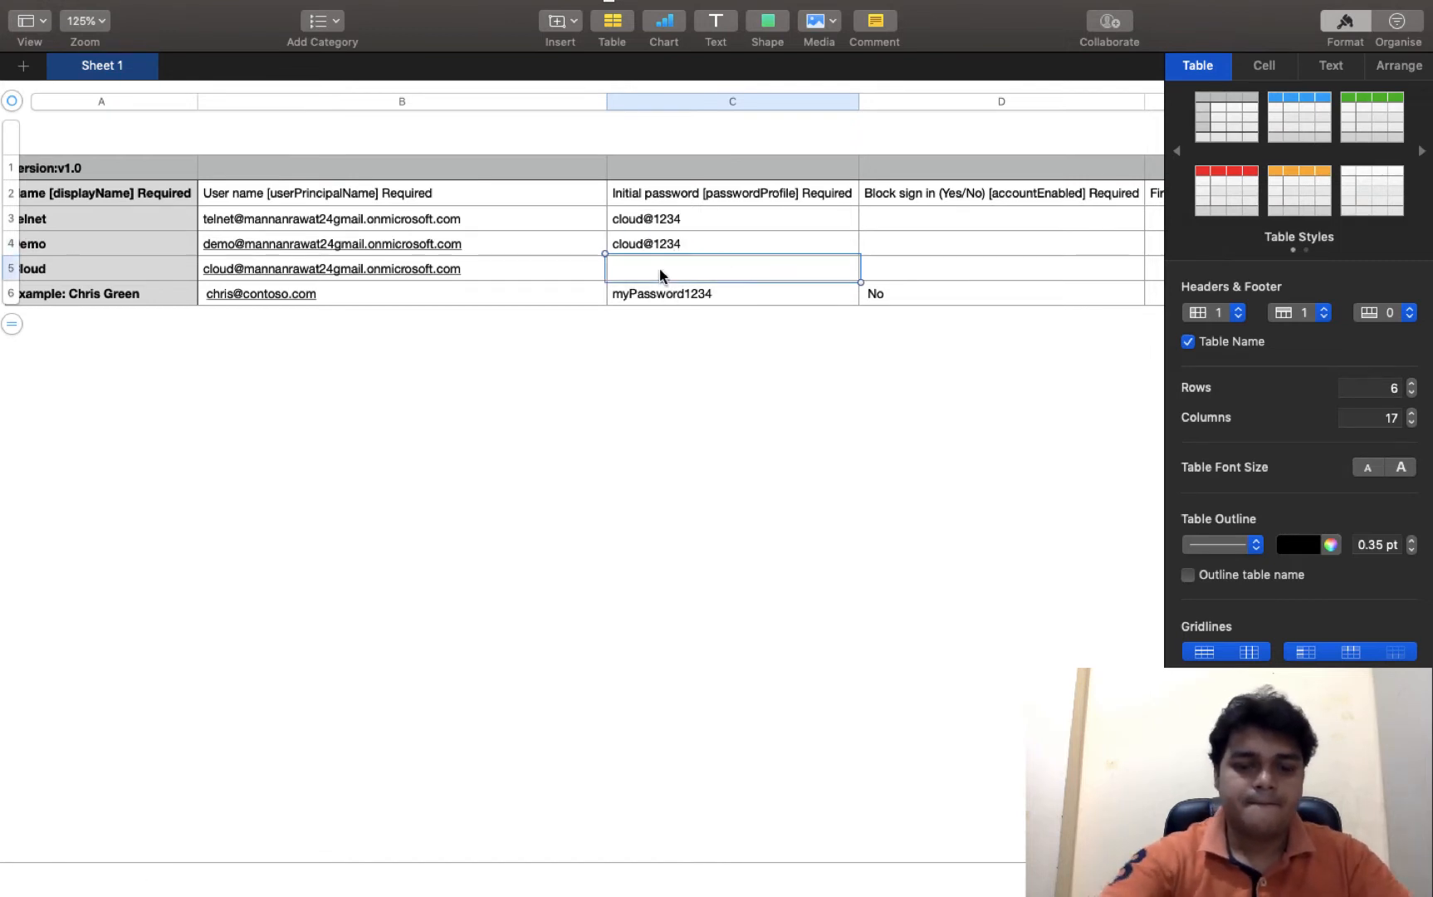
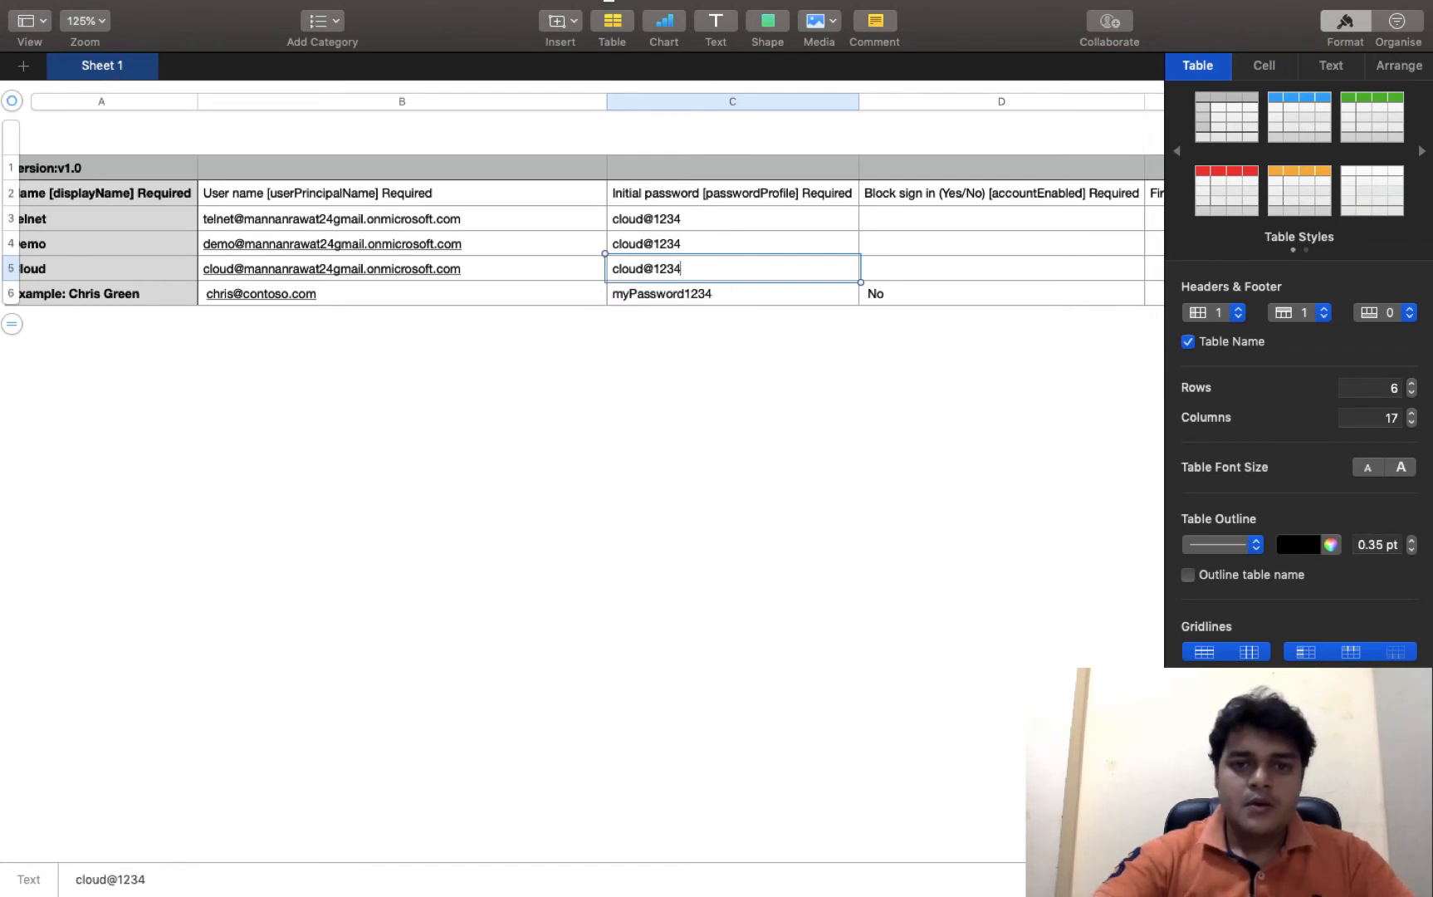
# - Set Block sign in to Yes in cells D3, D4 and D5
pyautogui.click(914, 220)
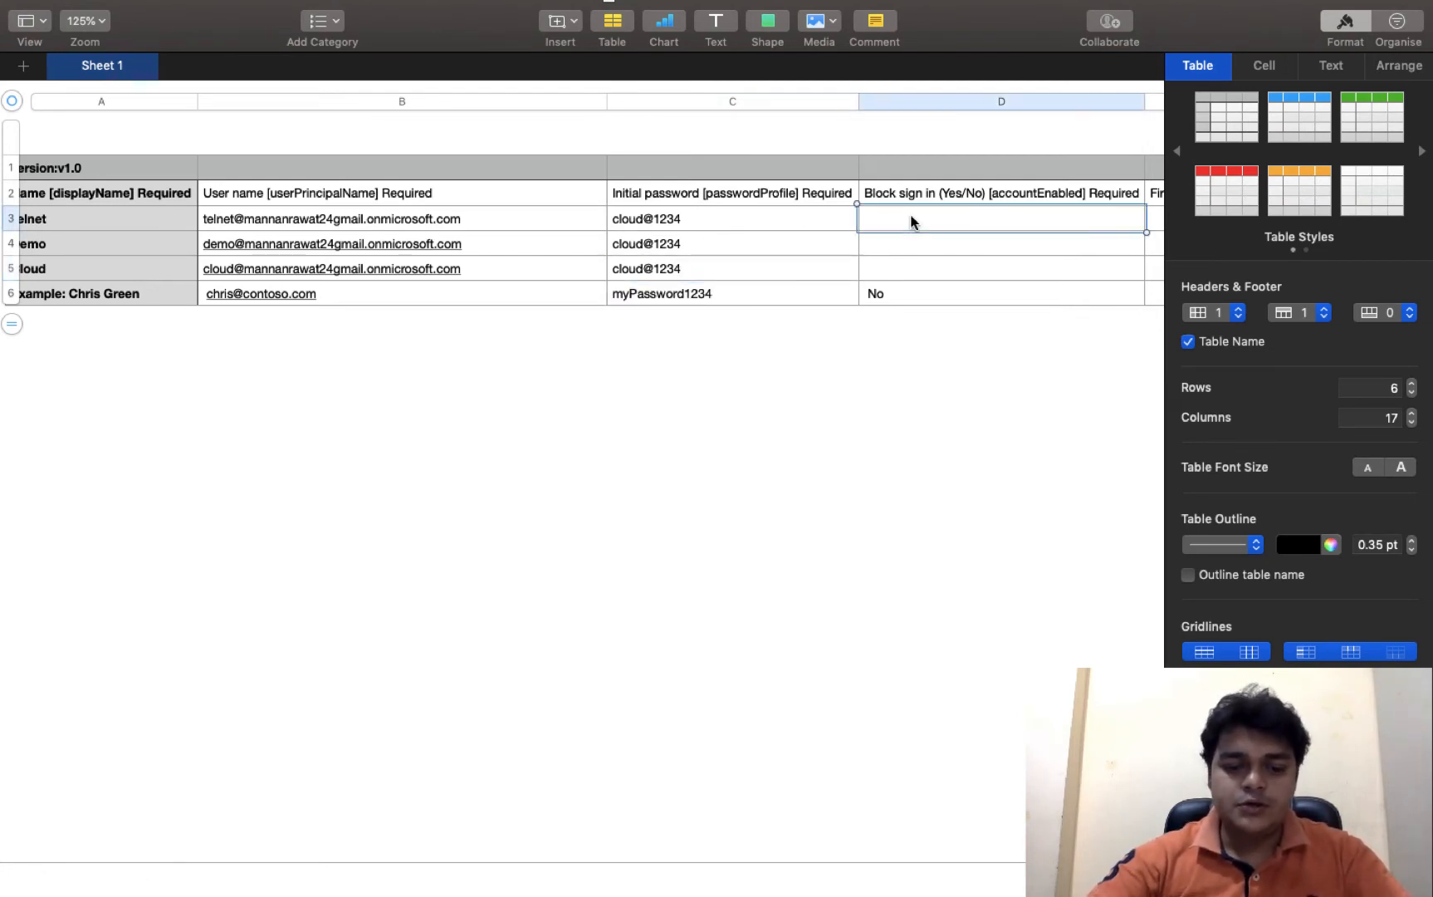
pyautogui.write('Yes')
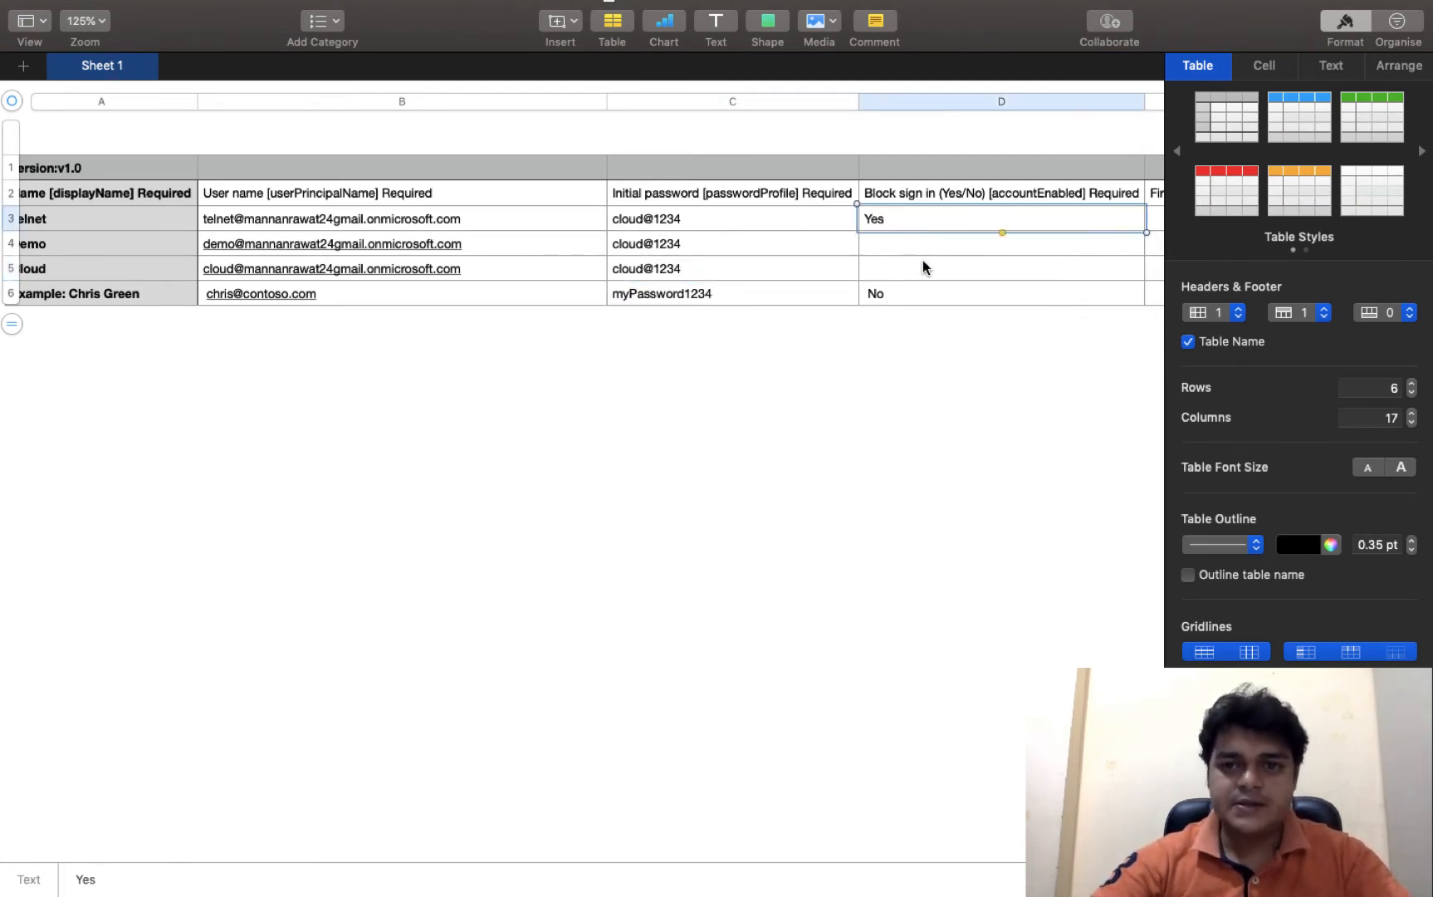
pyautogui.click(923, 262)
pyautogui.click(922, 241)
pyautogui.write('Yes')
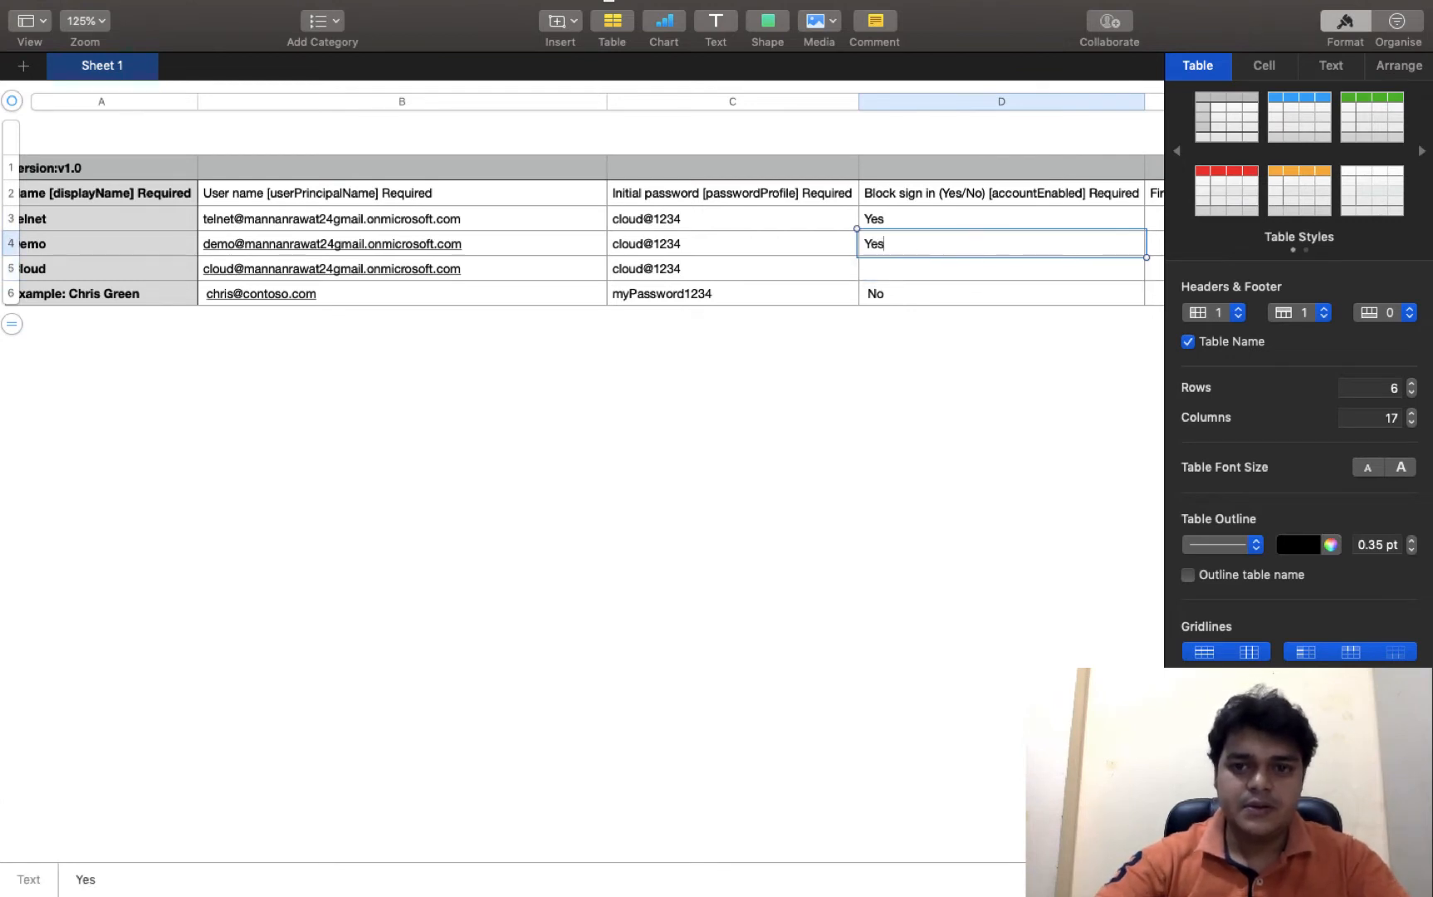
pyautogui.click(935, 274)
pyautogui.write('Yes')
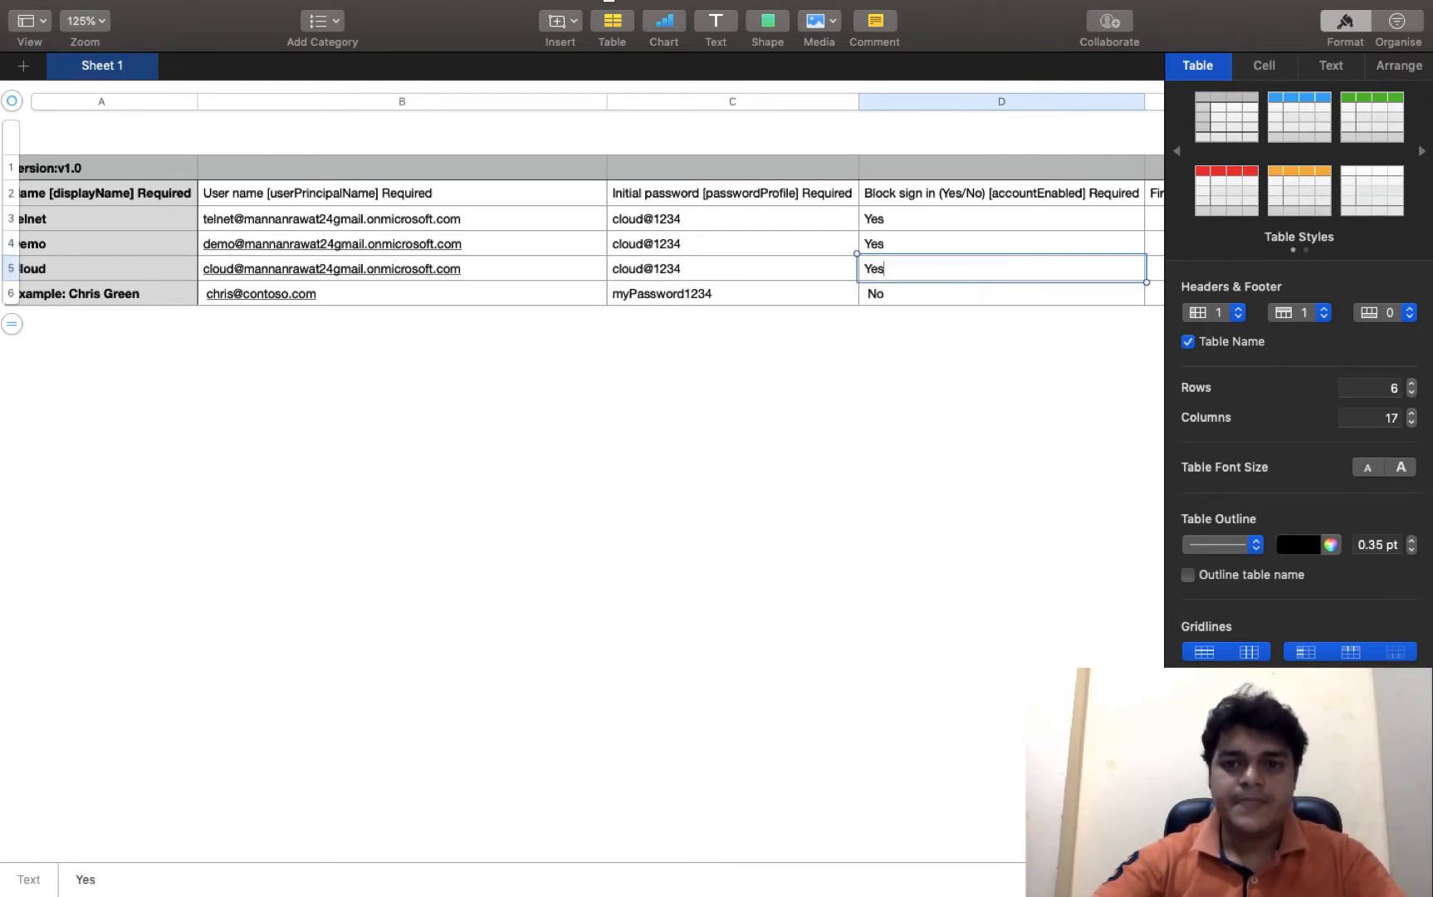
pyautogui.click(974, 363)
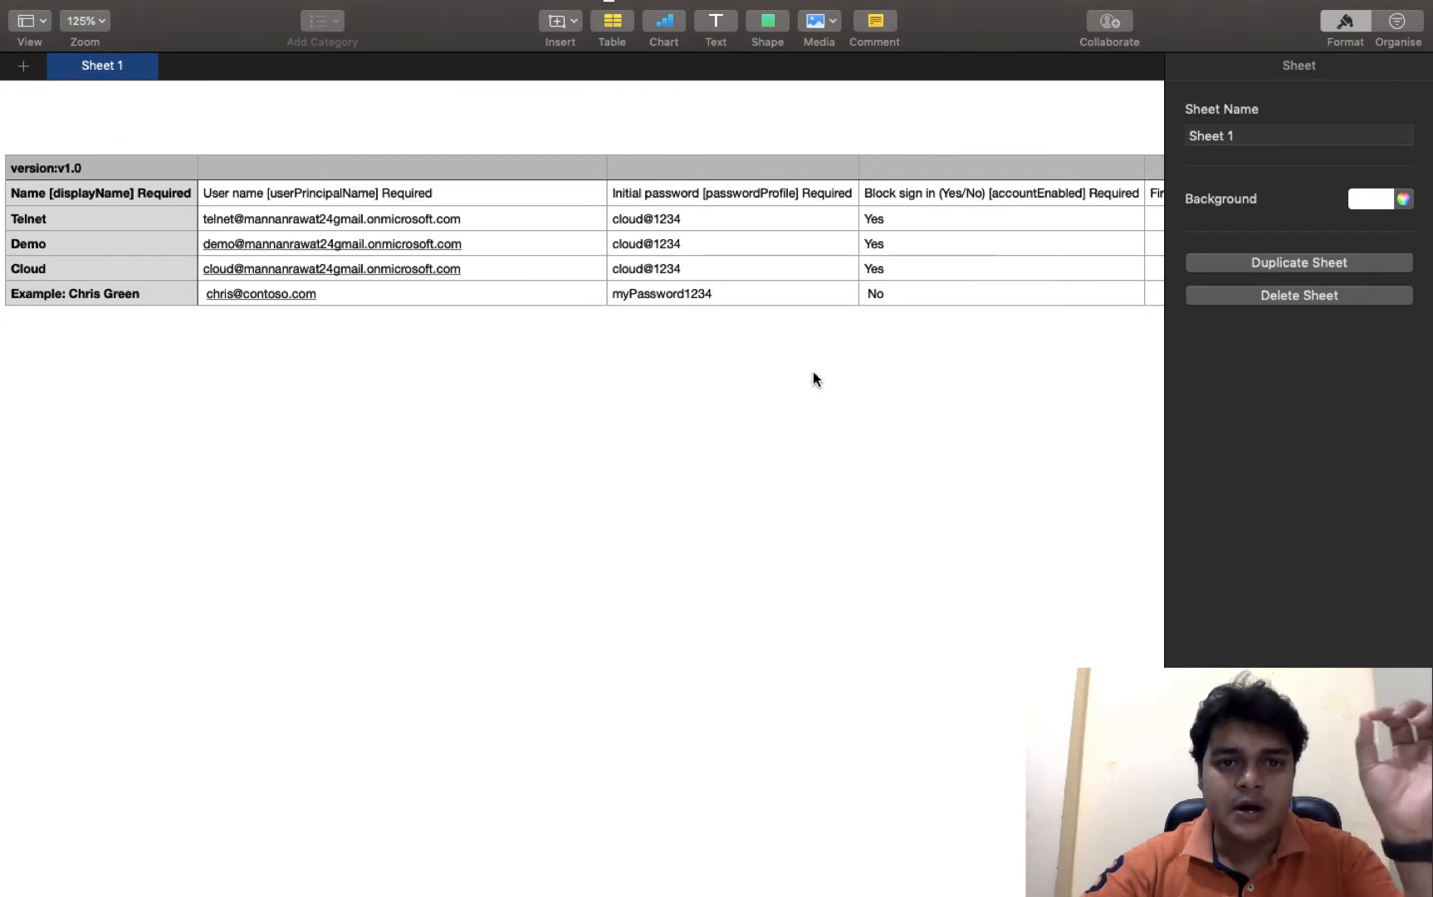
# - Export the user table via File > Export To > CSV as 'create bulk users' on the iCloud Desktop
pyautogui.hscroll(-2, 749, 307)
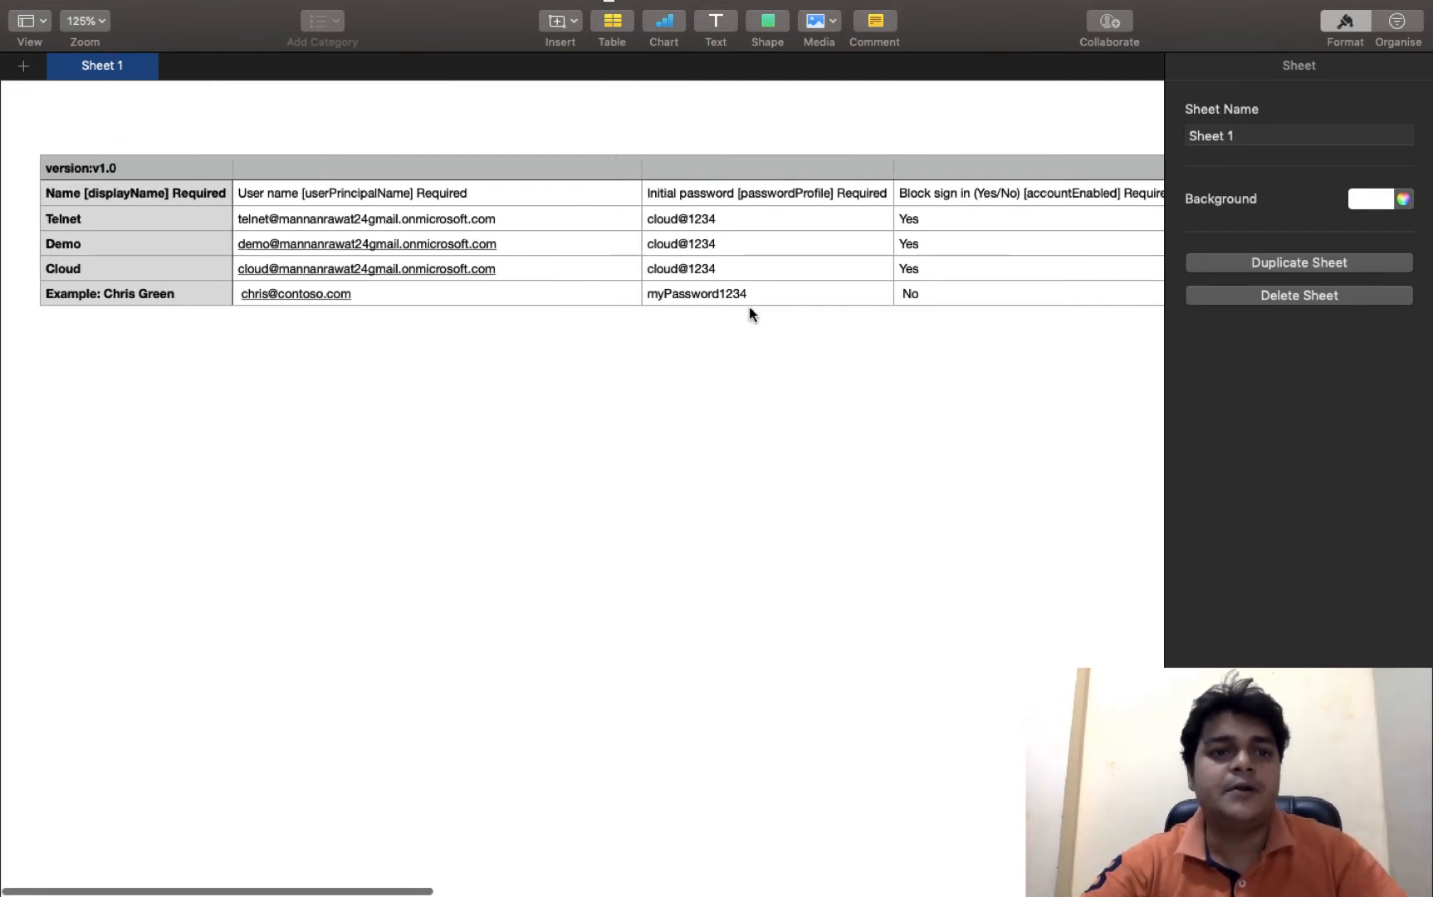
pyautogui.moveTo(95, 7)
pyautogui.click(146, 11)
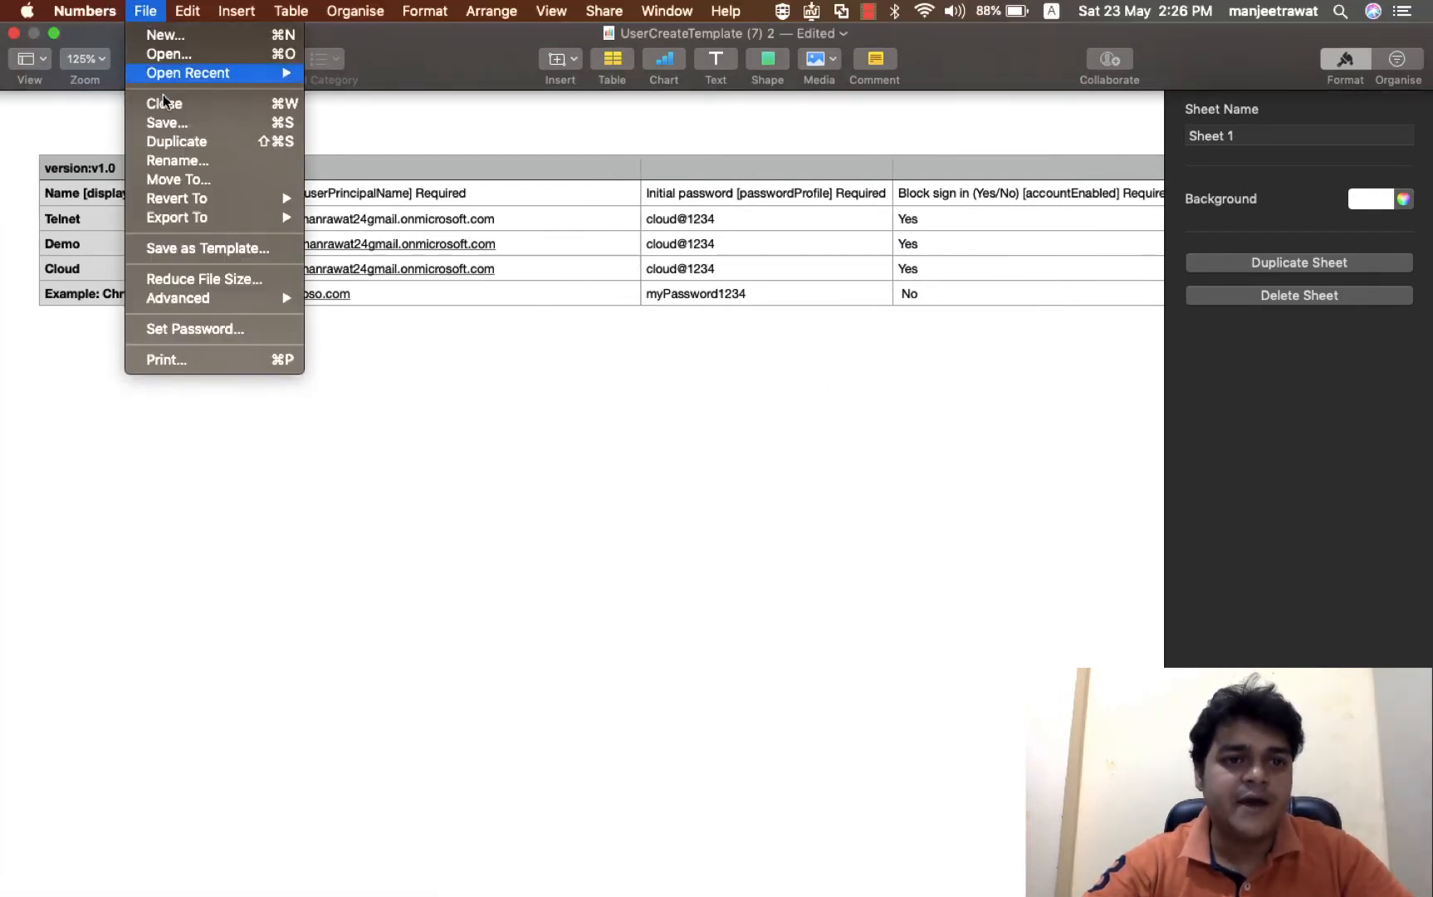
pyautogui.moveTo(209, 216)
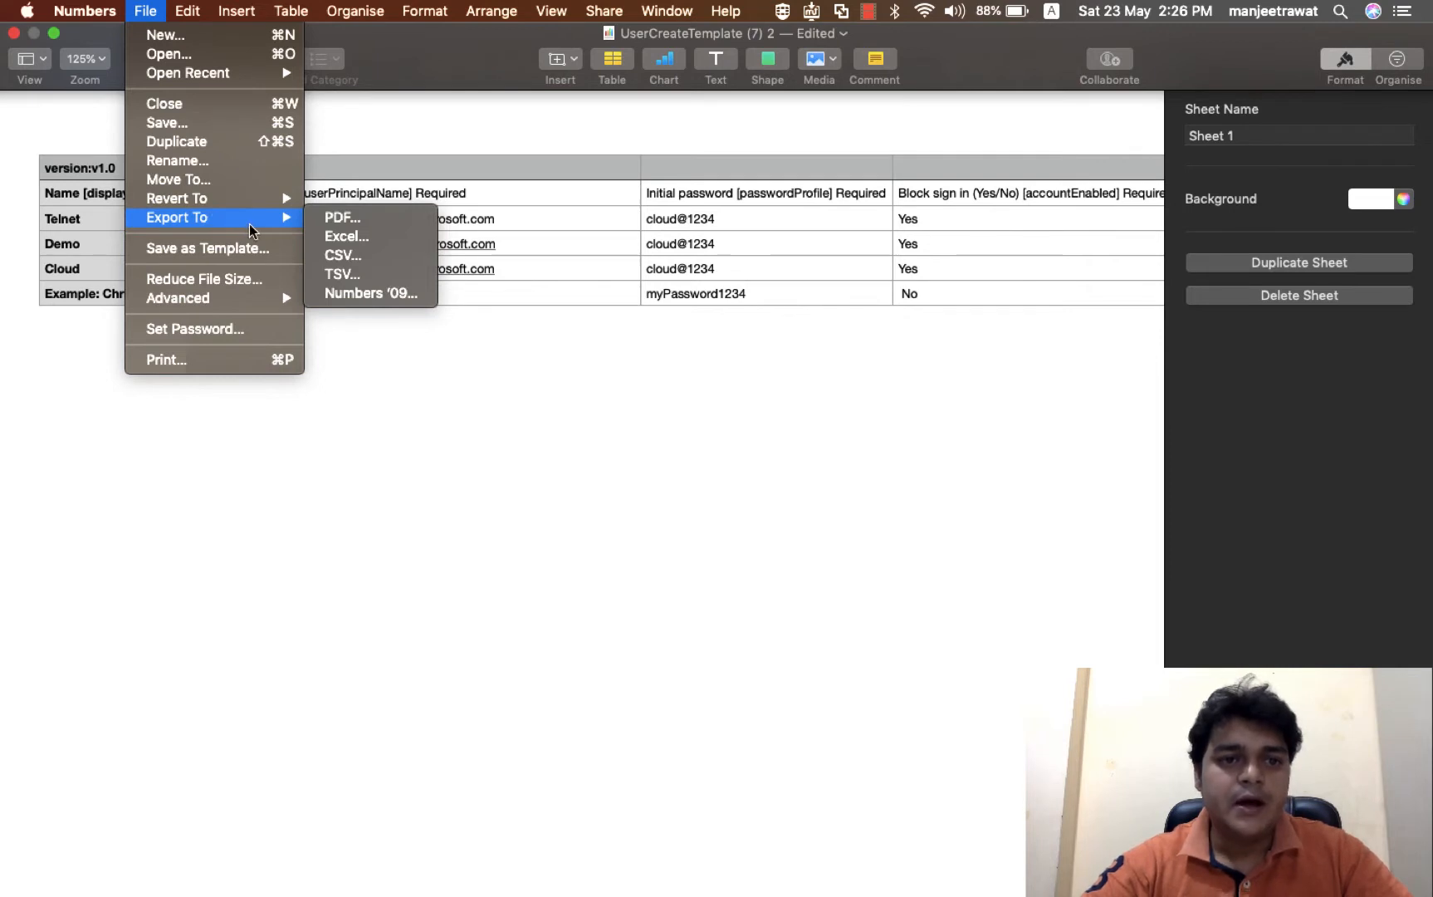
pyautogui.click(348, 255)
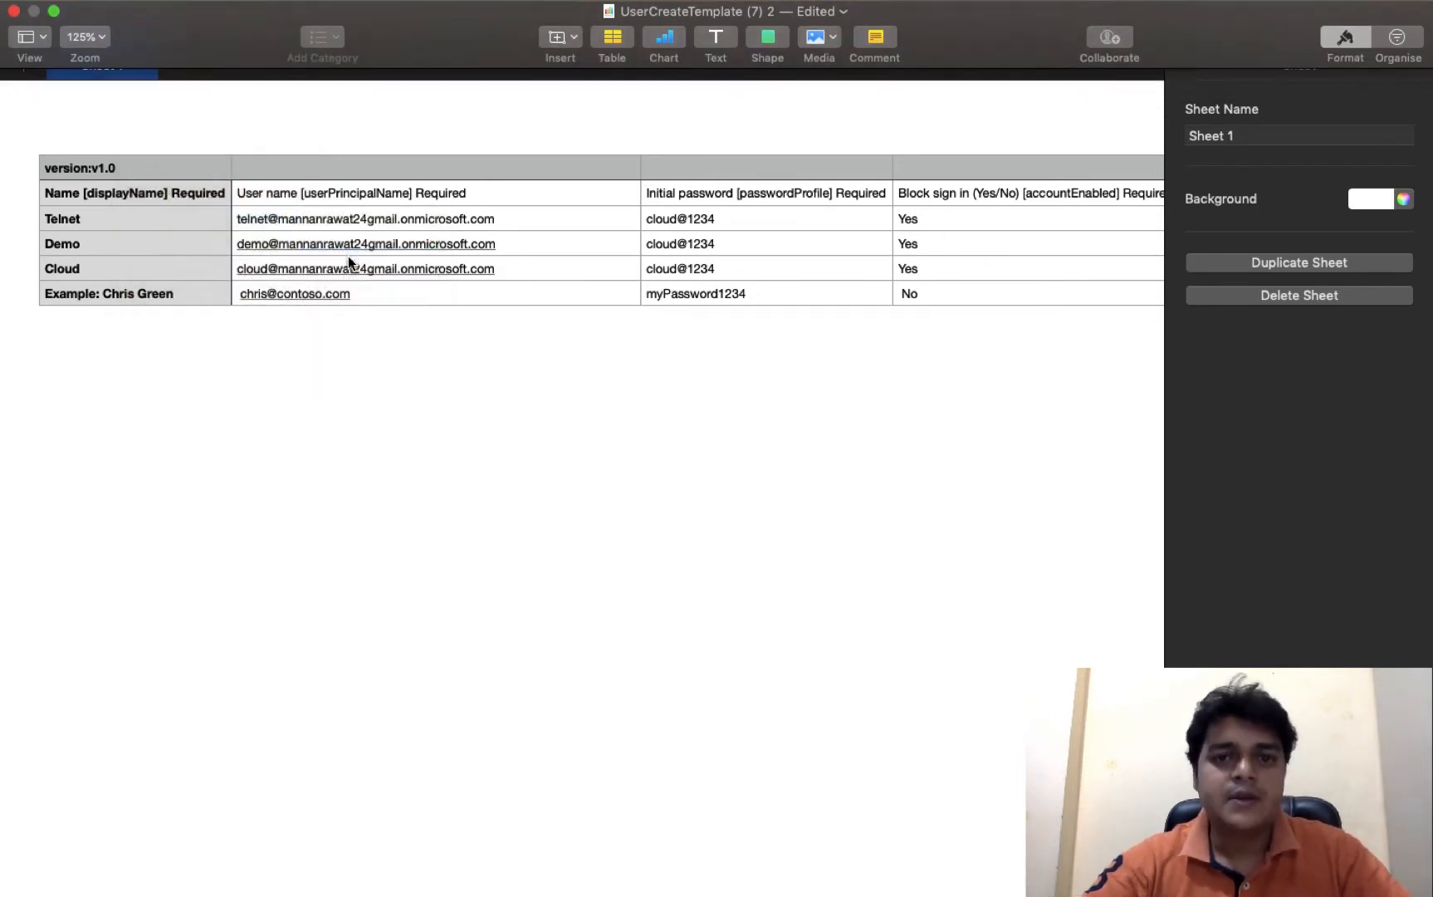
pyautogui.click(980, 254)
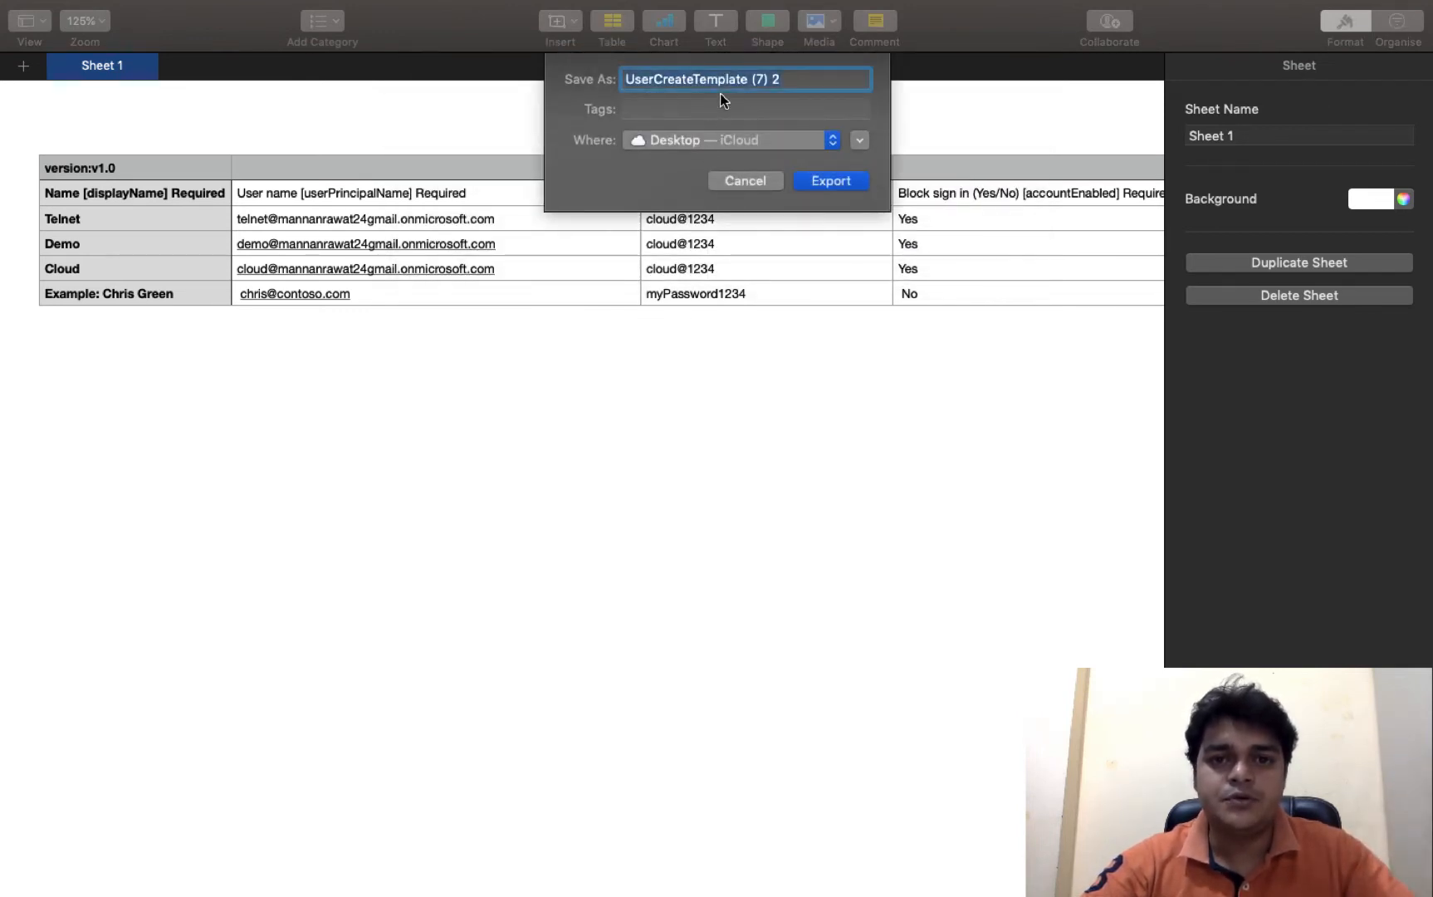
pyautogui.write('c')
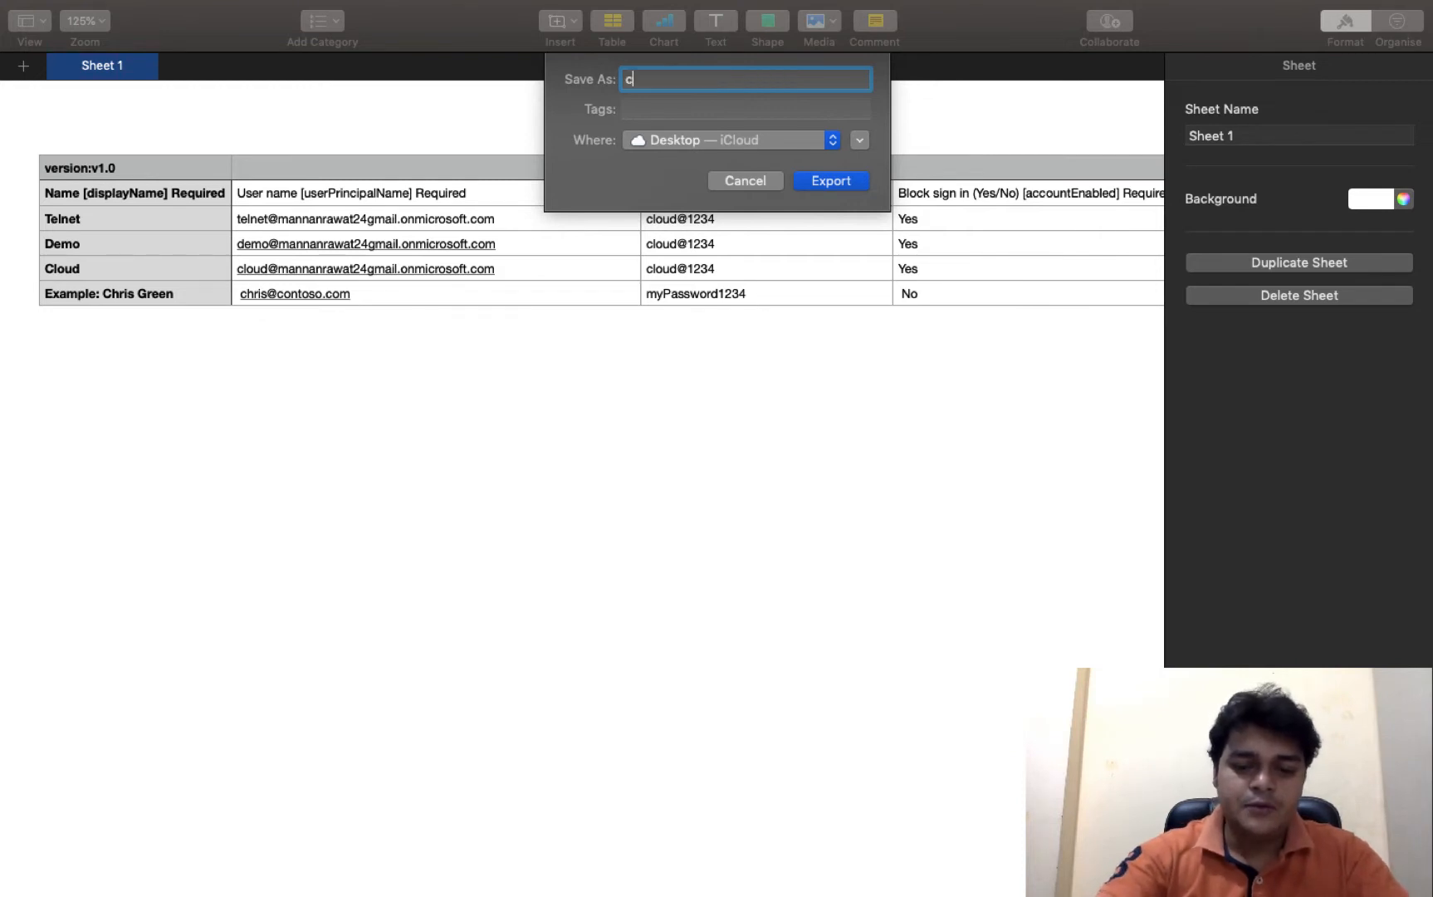
pyautogui.write('reate bu')
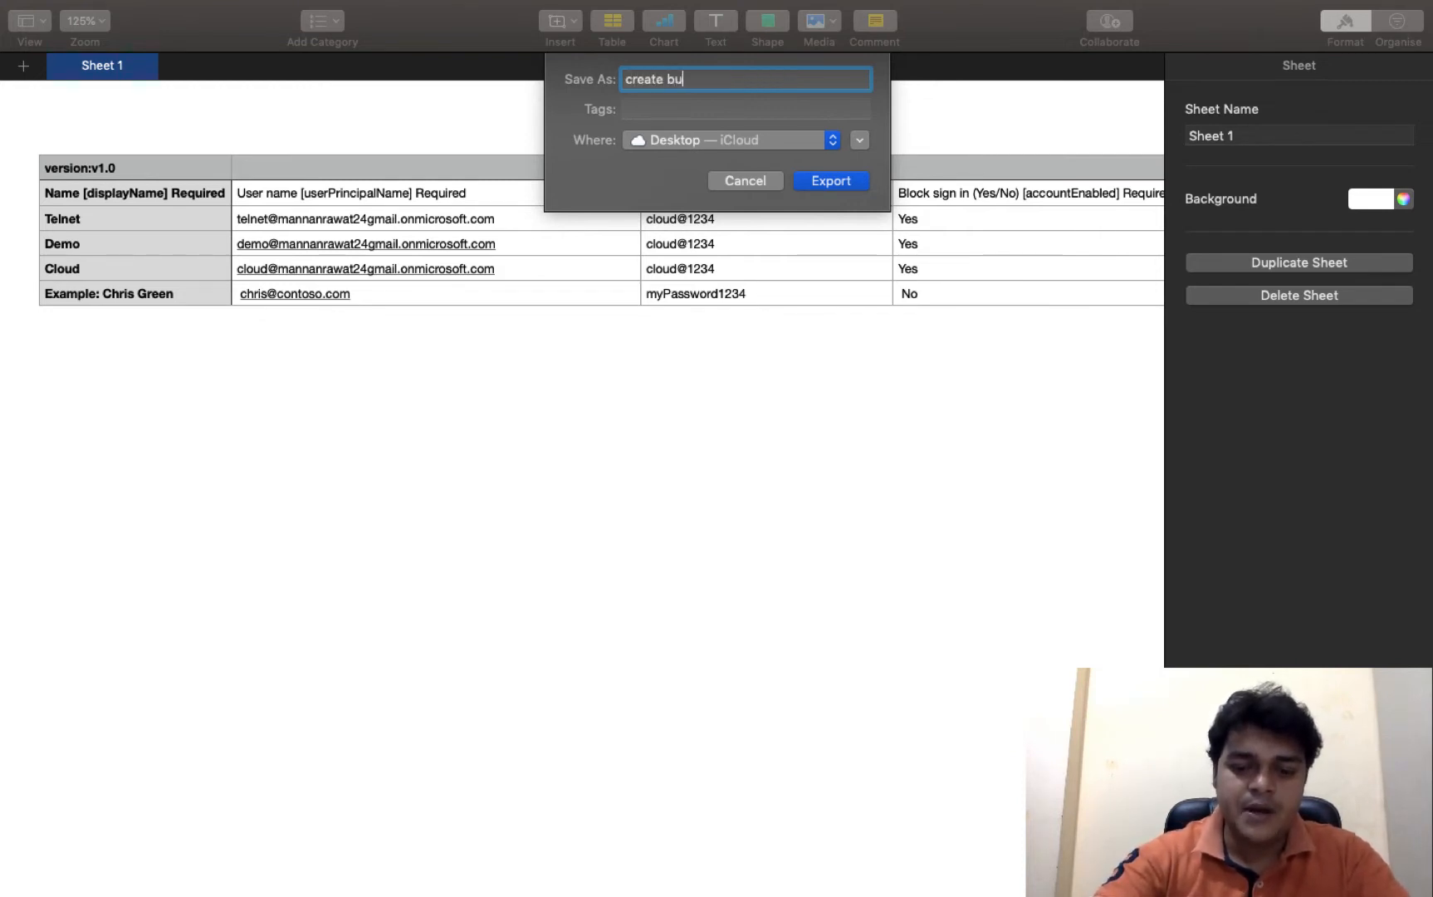
pyautogui.write('lk users')
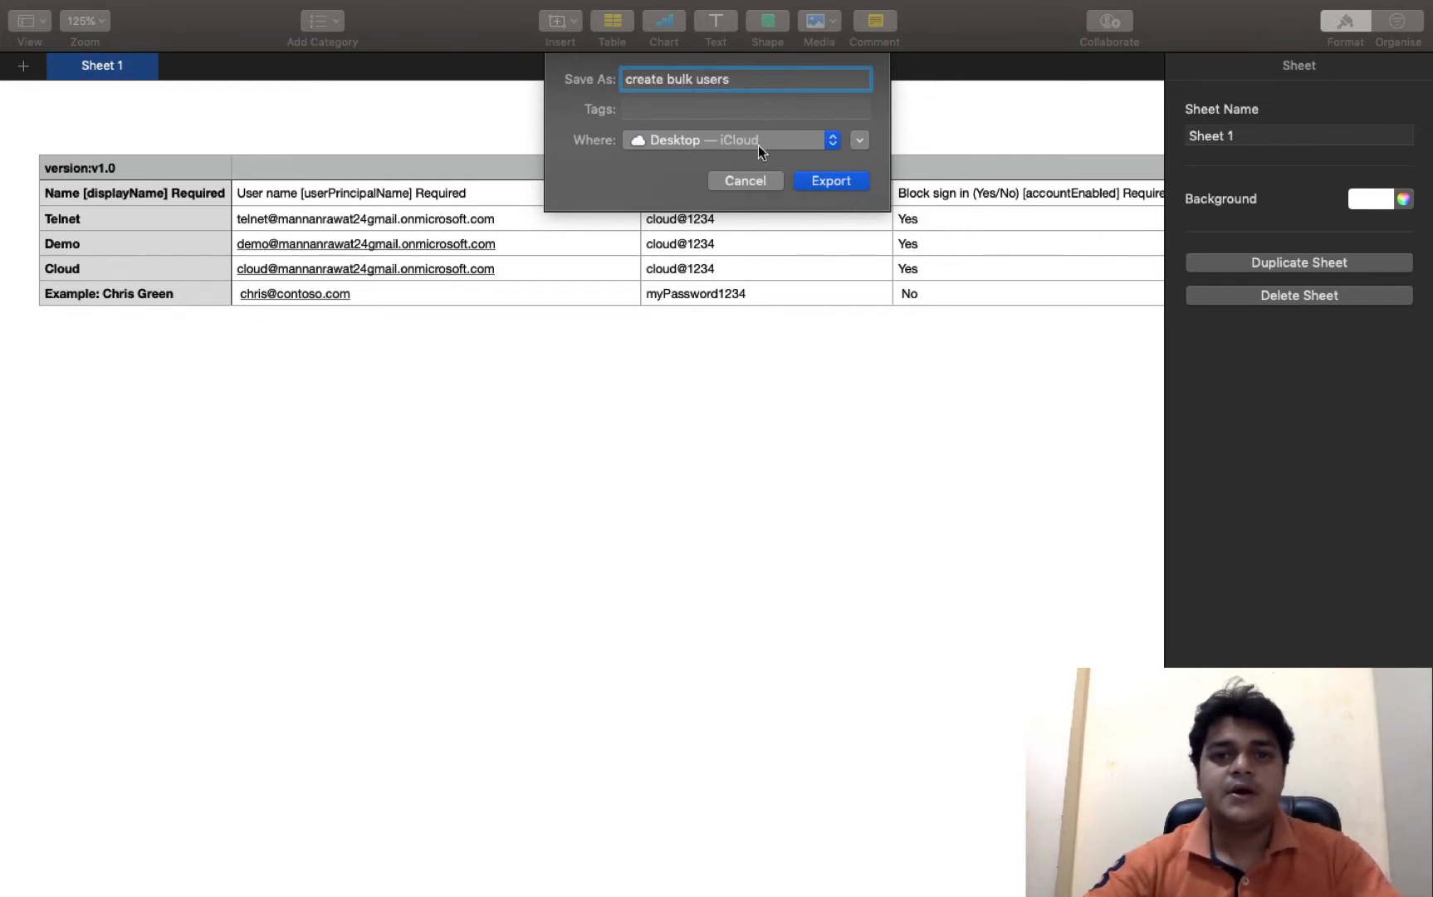
pyautogui.click(832, 180)
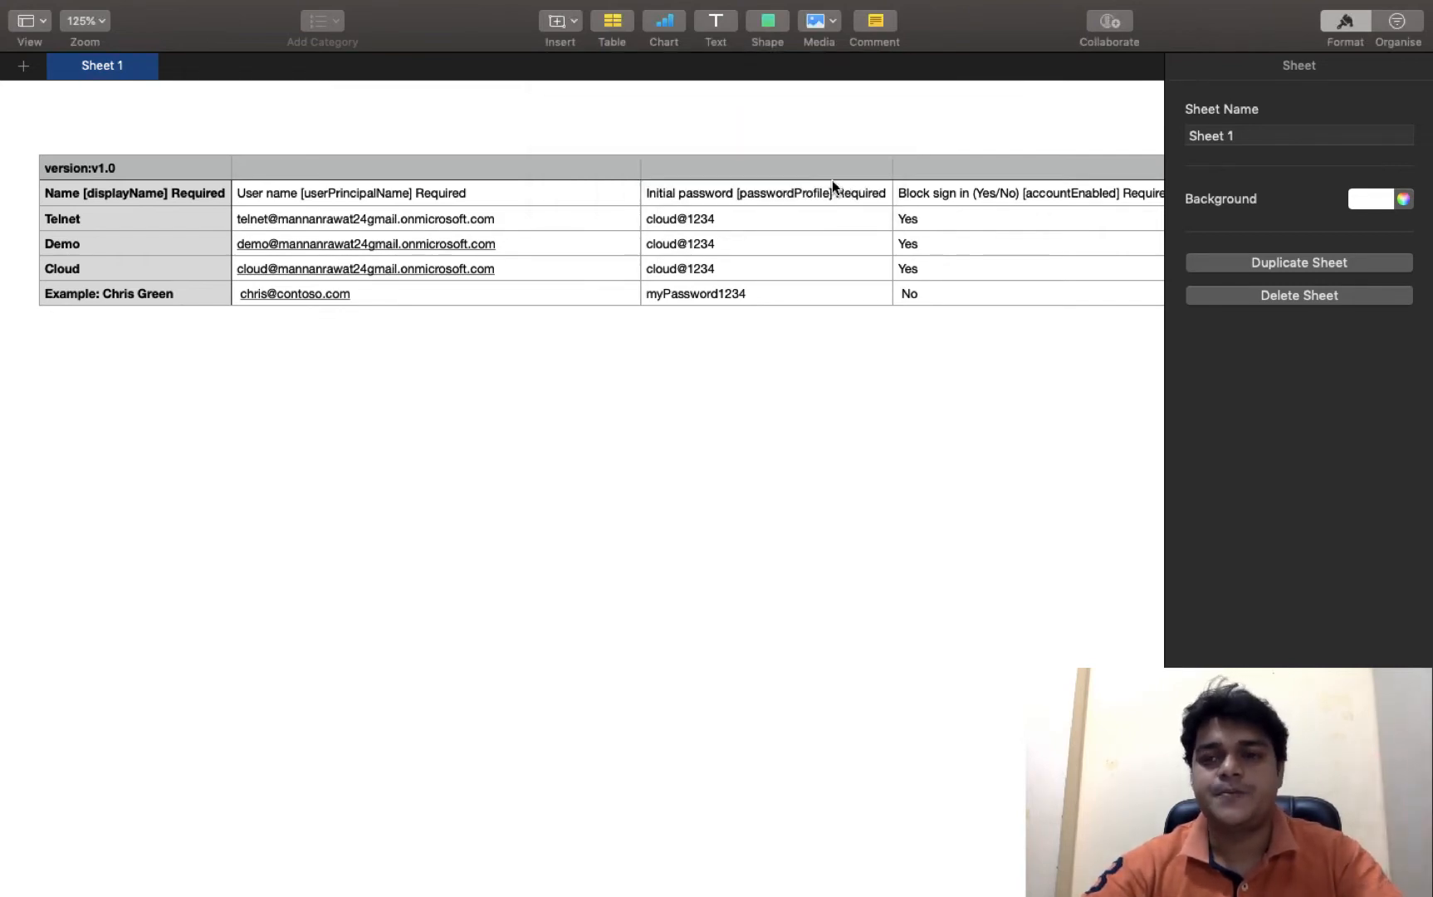
# - Go to Azure Active Directory > Users, start Bulk create, and browse for the CSV file
pyautogui.press('super+Tab')
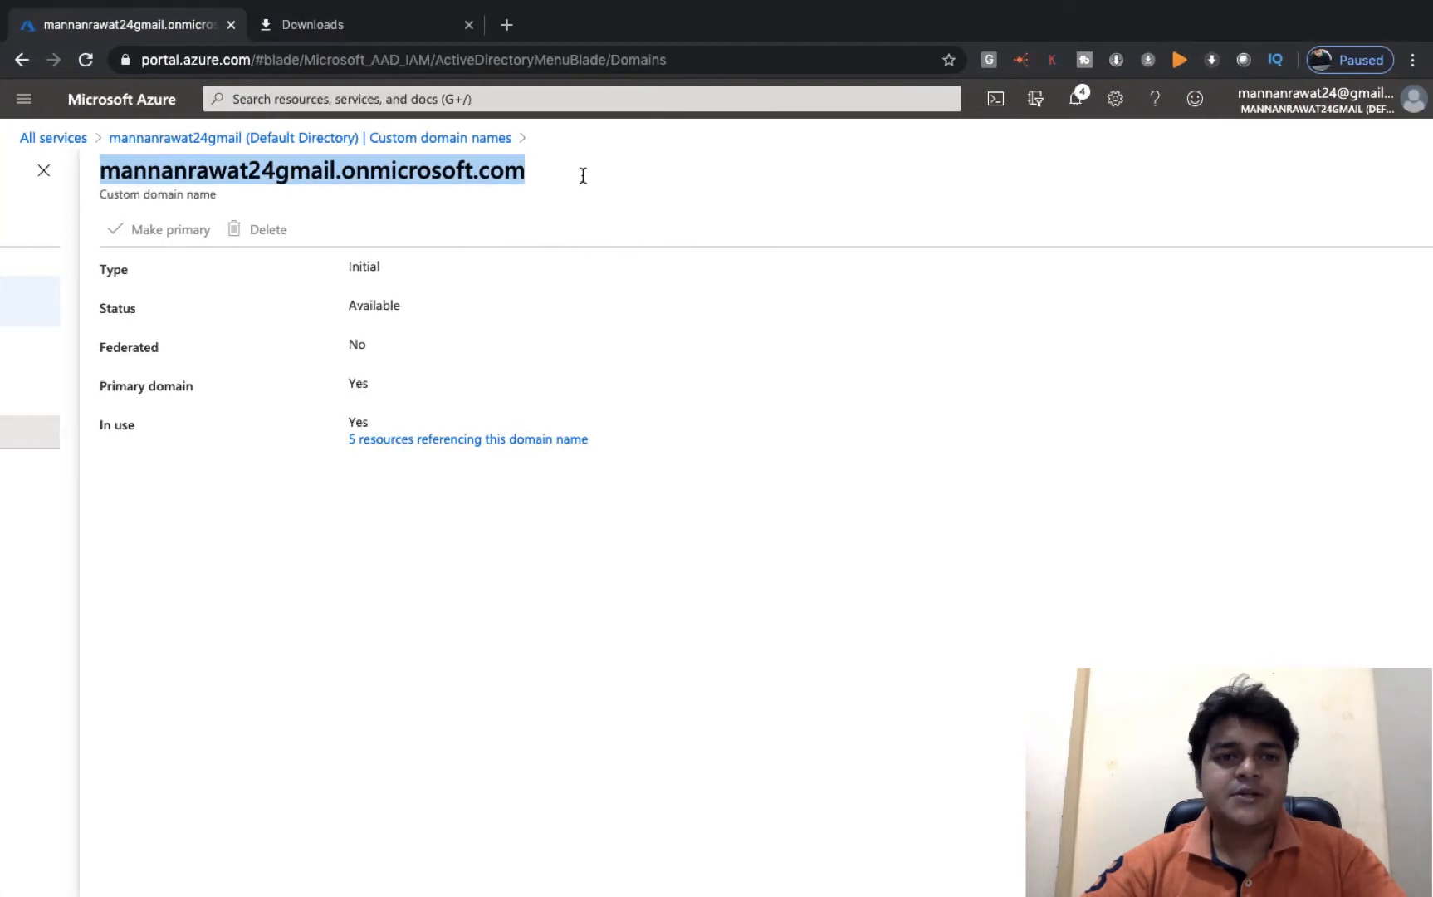
pyautogui.click(122, 108)
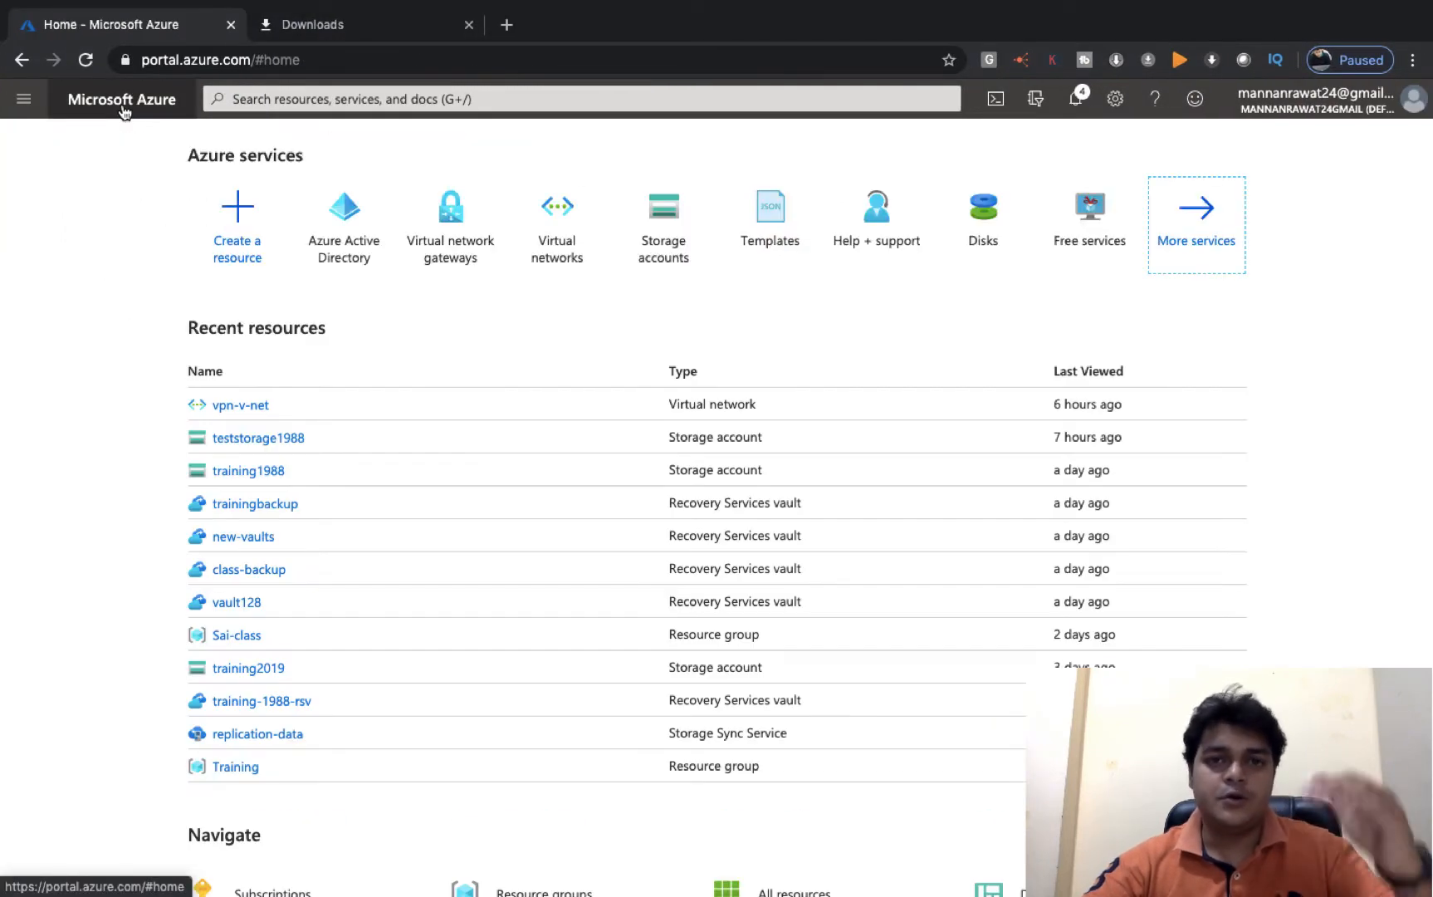
pyautogui.click(1172, 240)
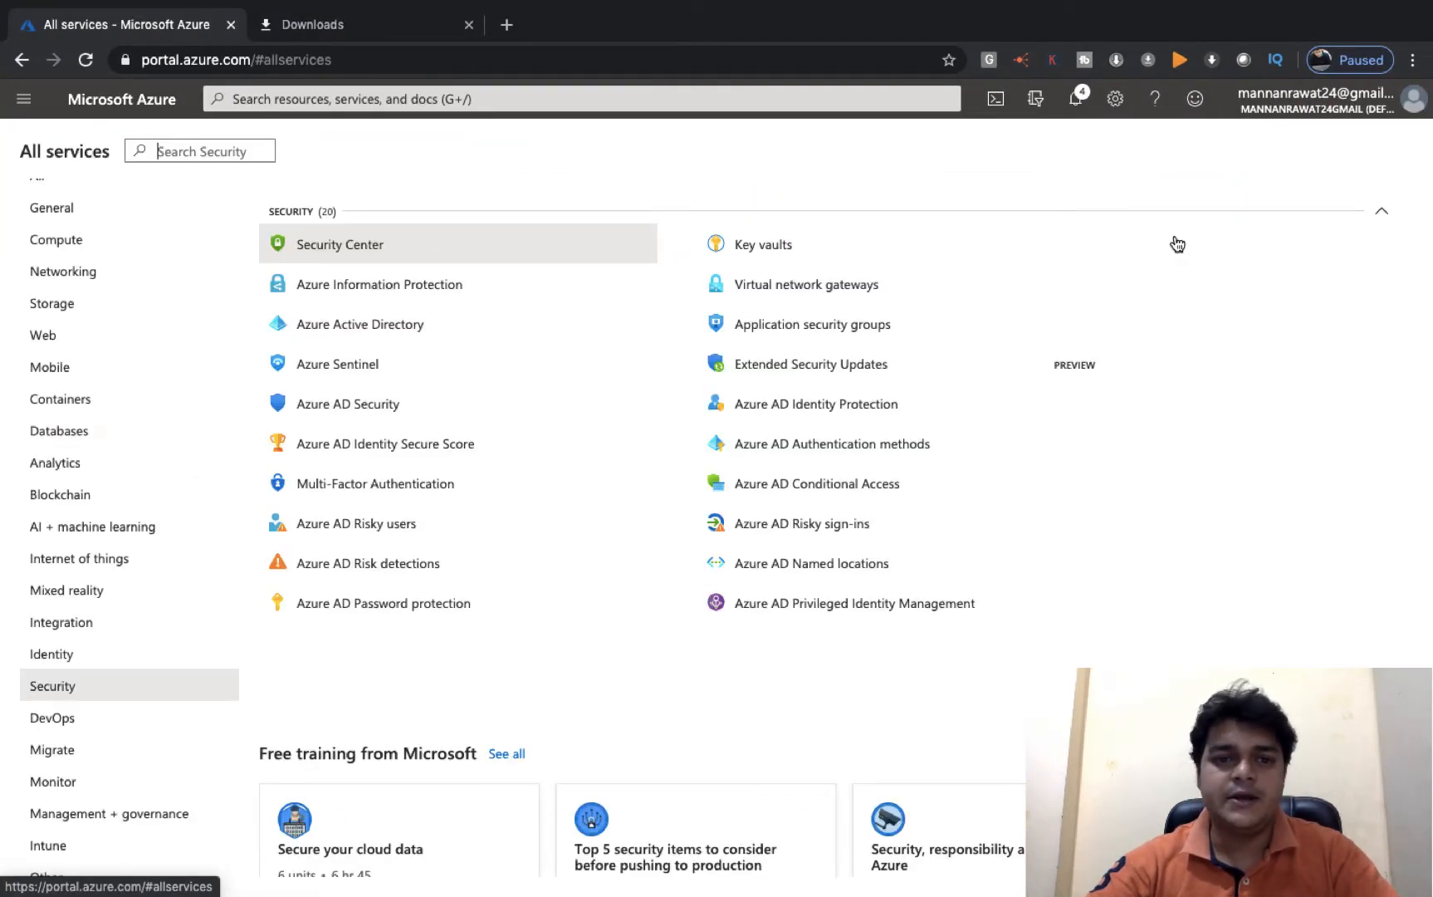
pyautogui.click(363, 335)
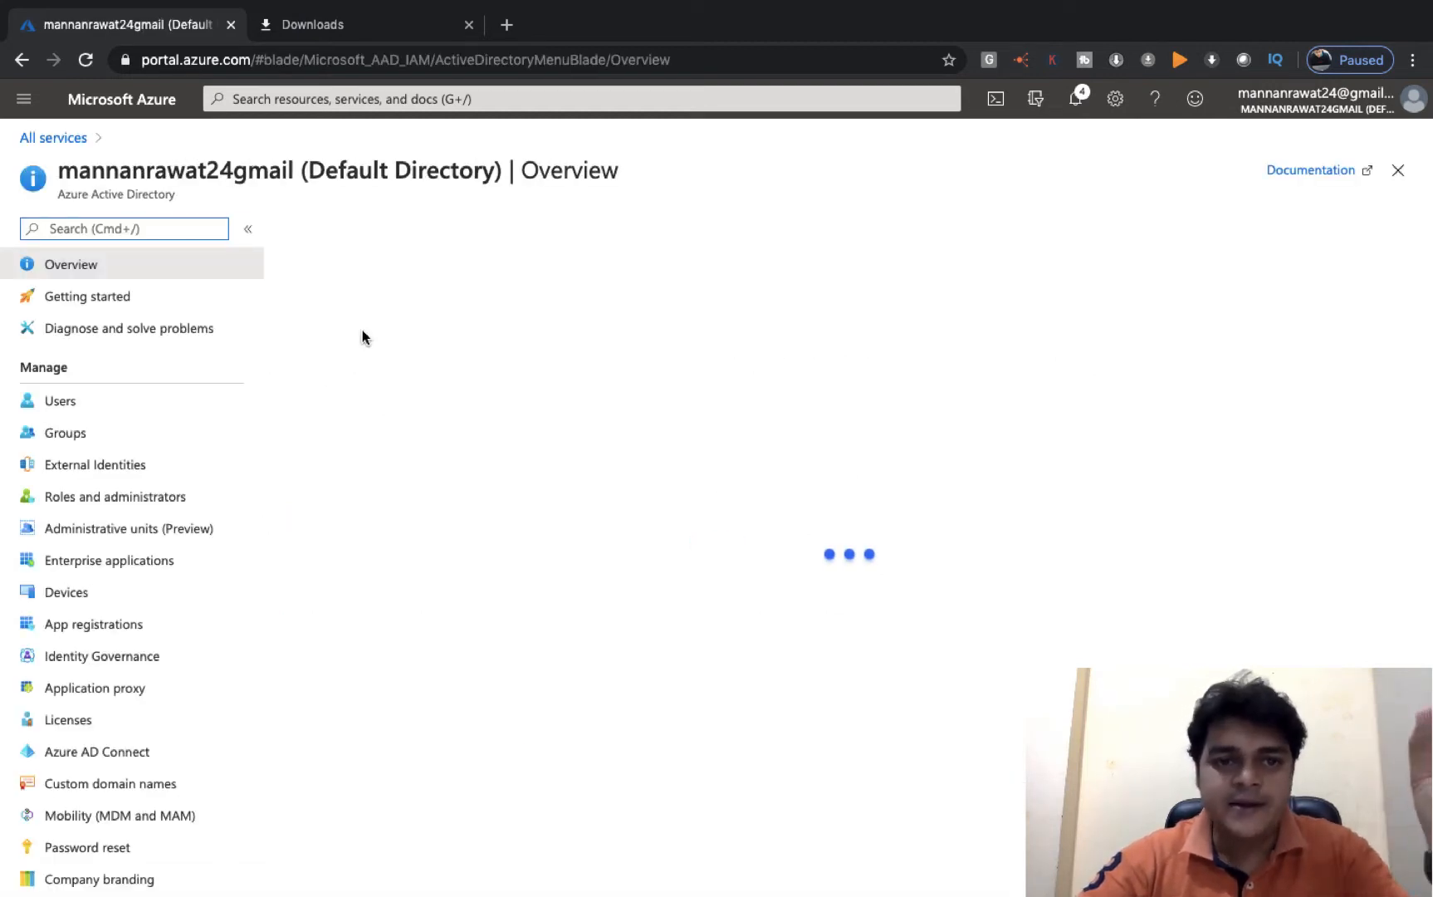
pyautogui.click(66, 410)
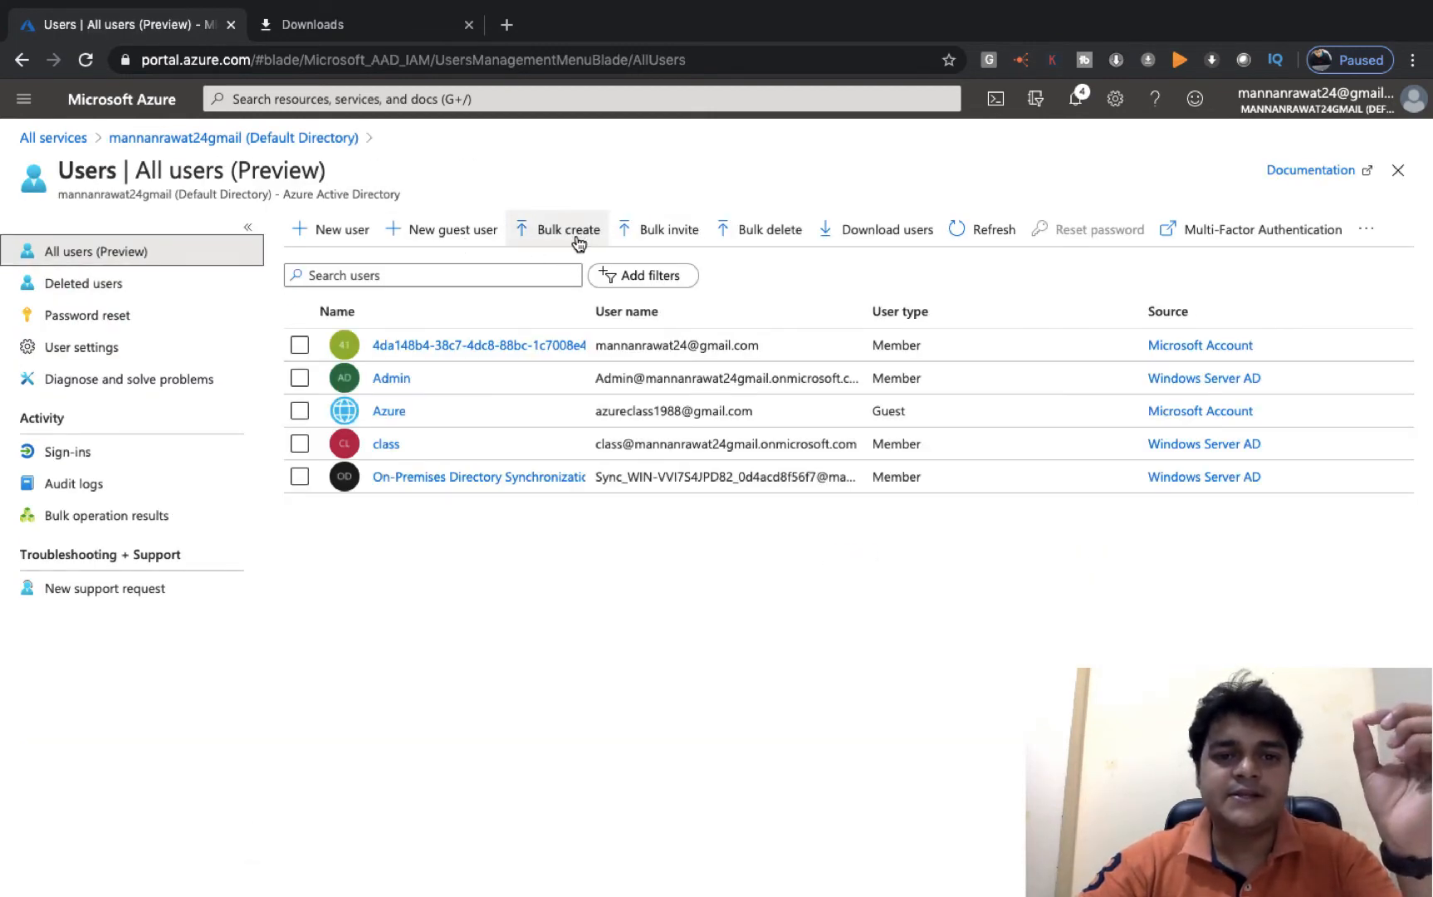
pyautogui.click(588, 238)
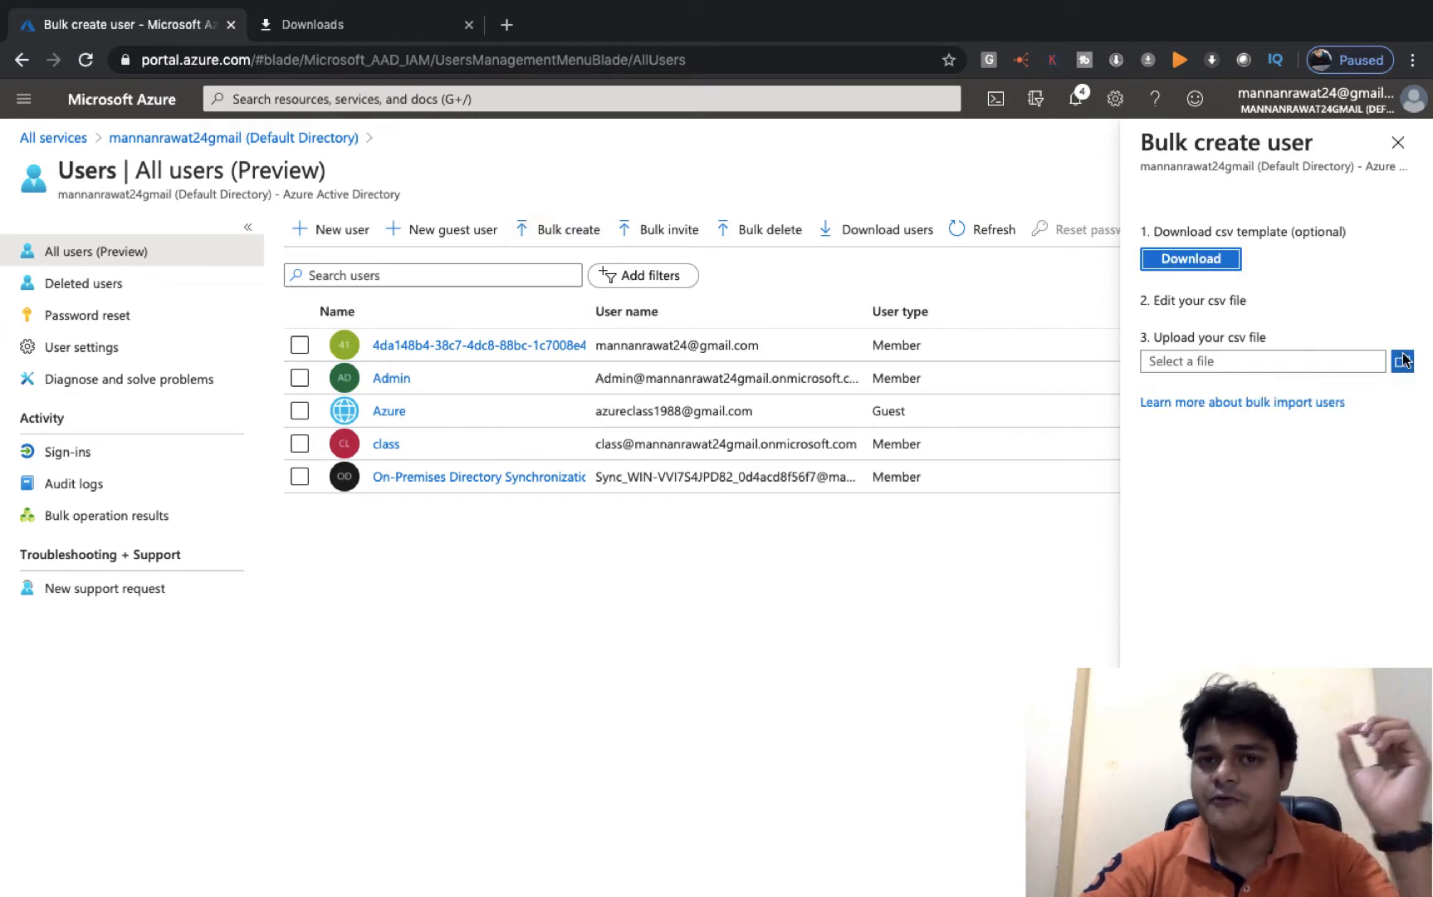
pyautogui.click(1403, 360)
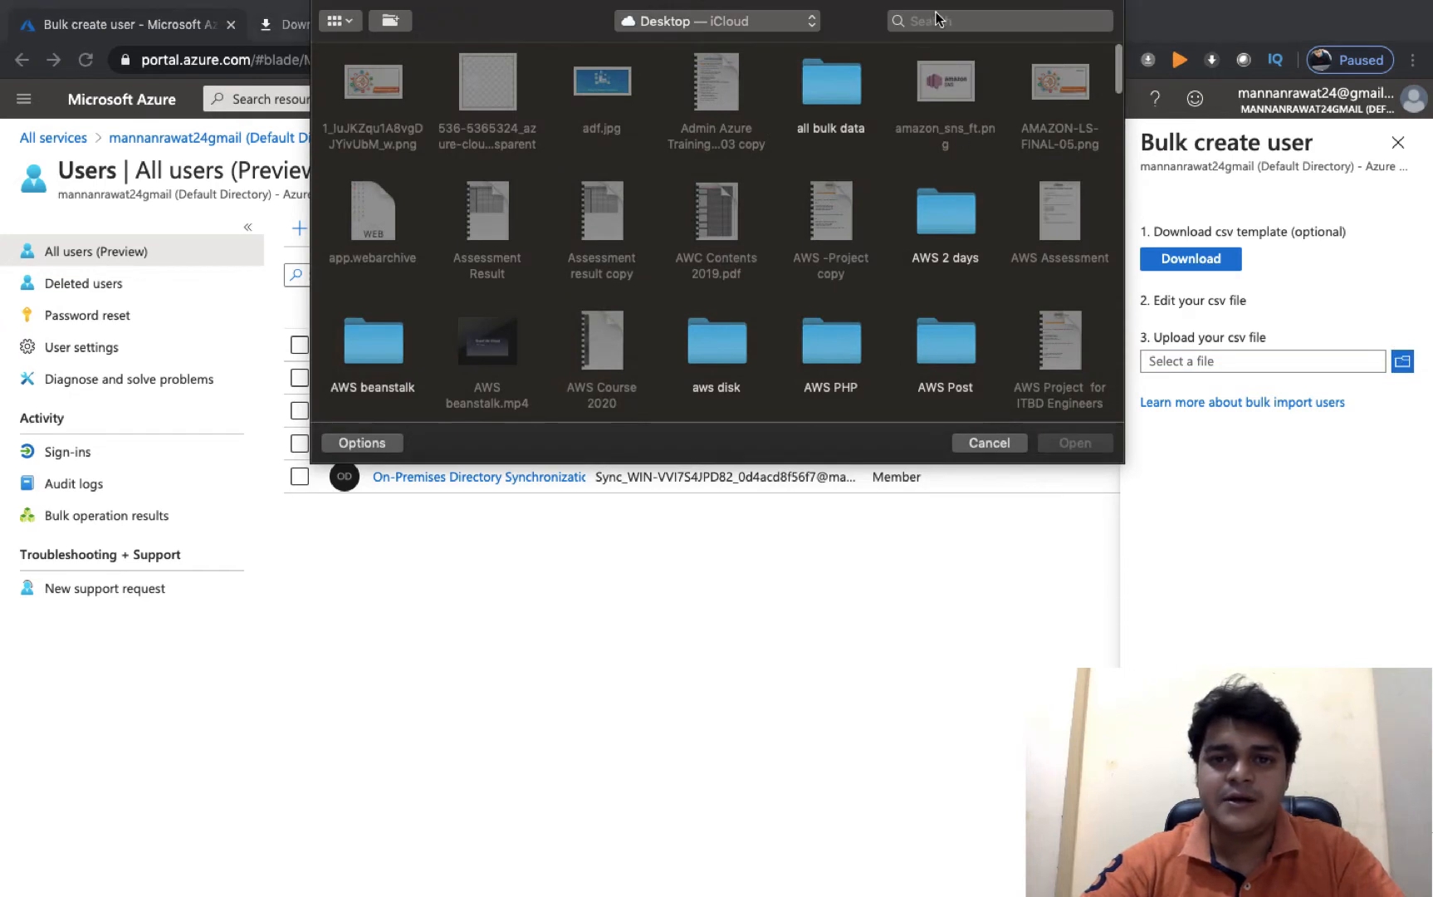
# - Upload create bulk users.csv and view each operation's status, which shows completed with errors
pyautogui.click(911, 21)
pyautogui.write('create')
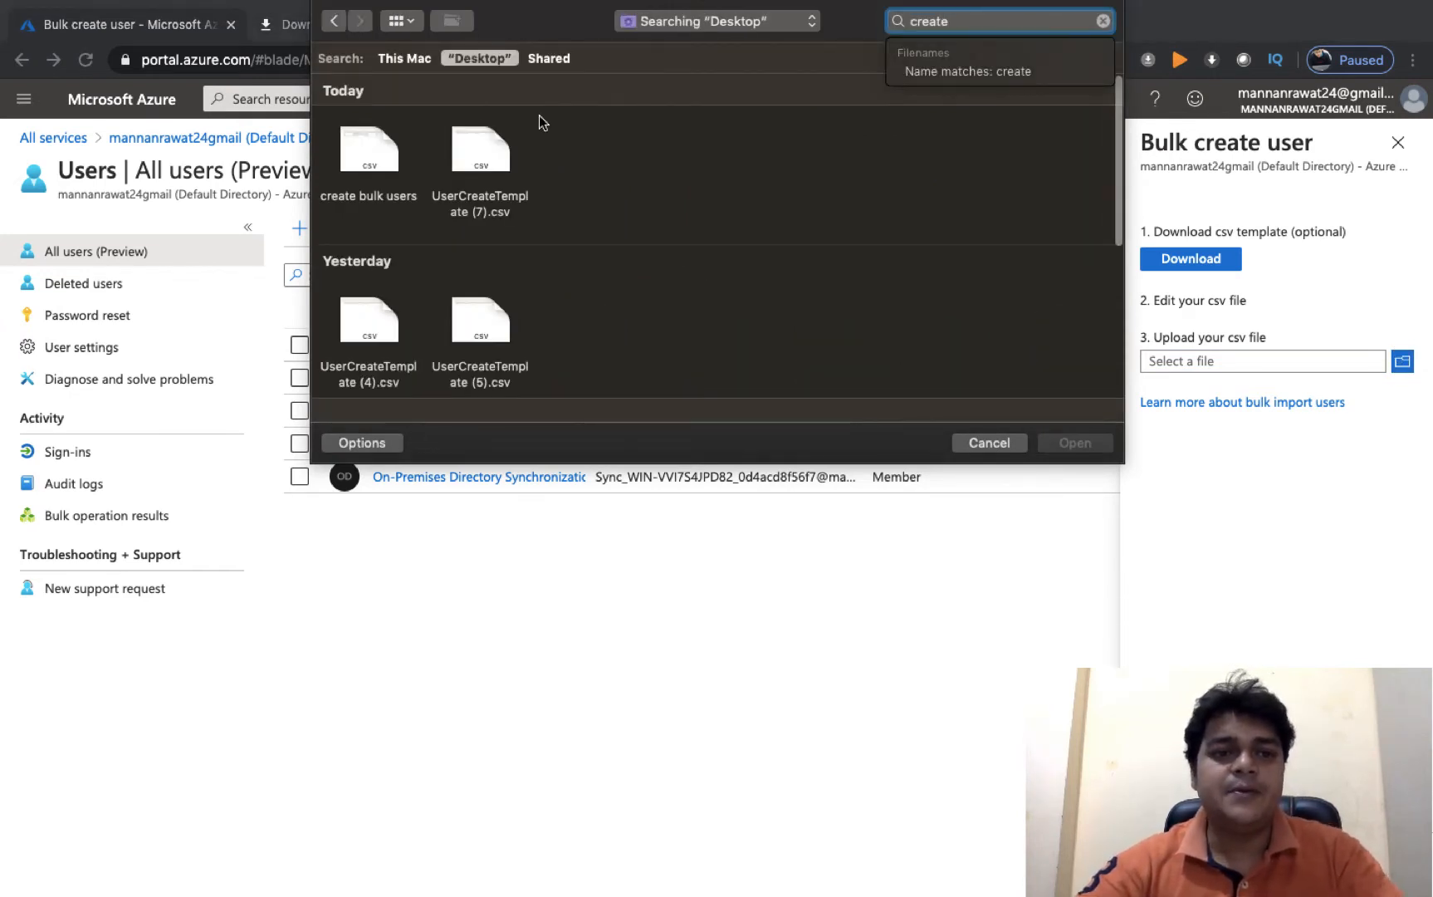
pyautogui.click(382, 164)
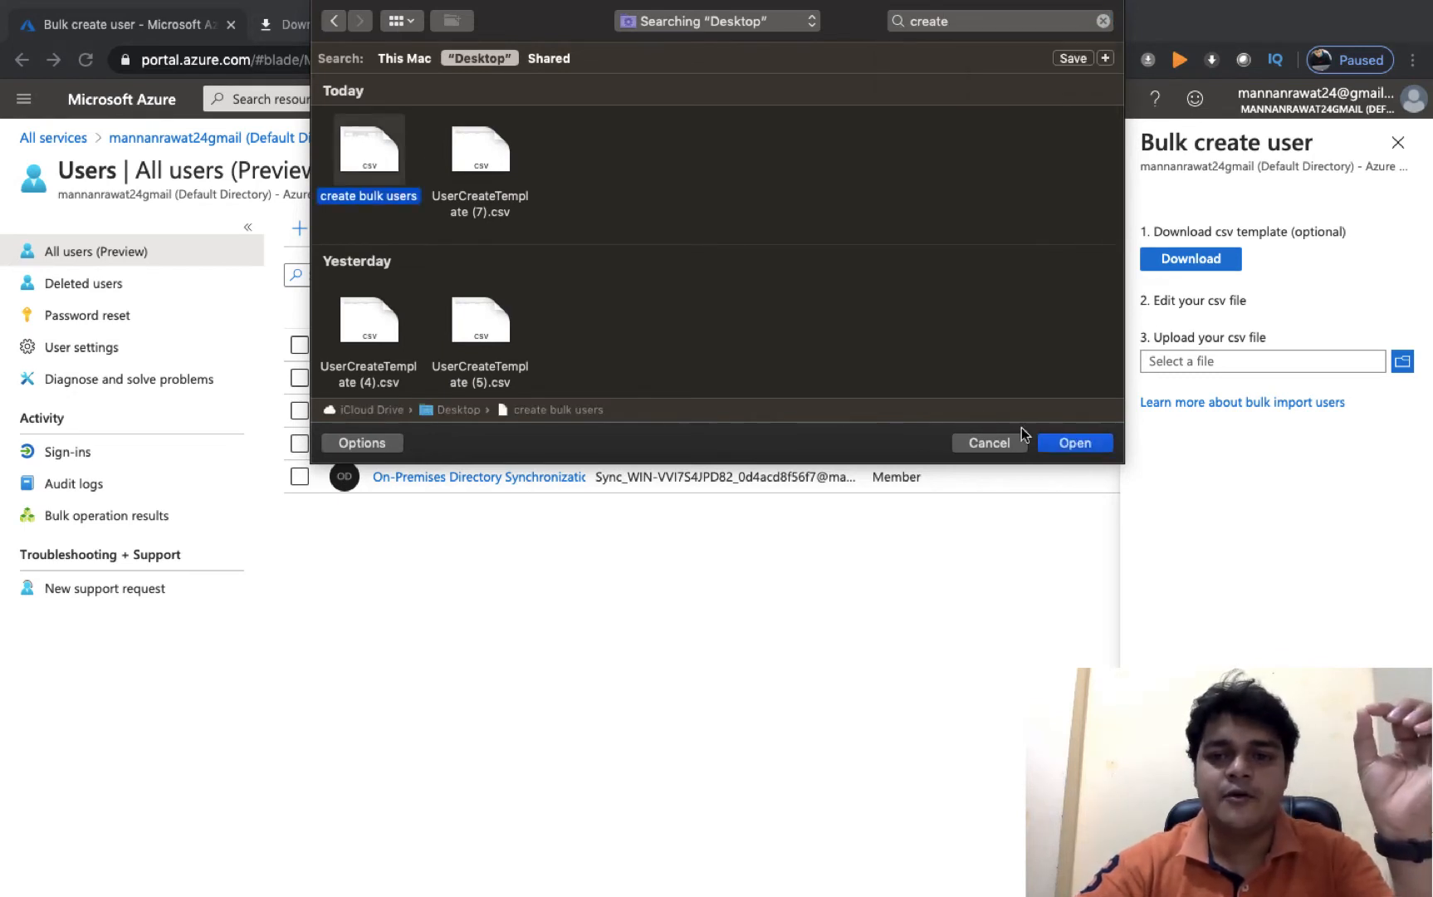
pyautogui.click(1075, 443)
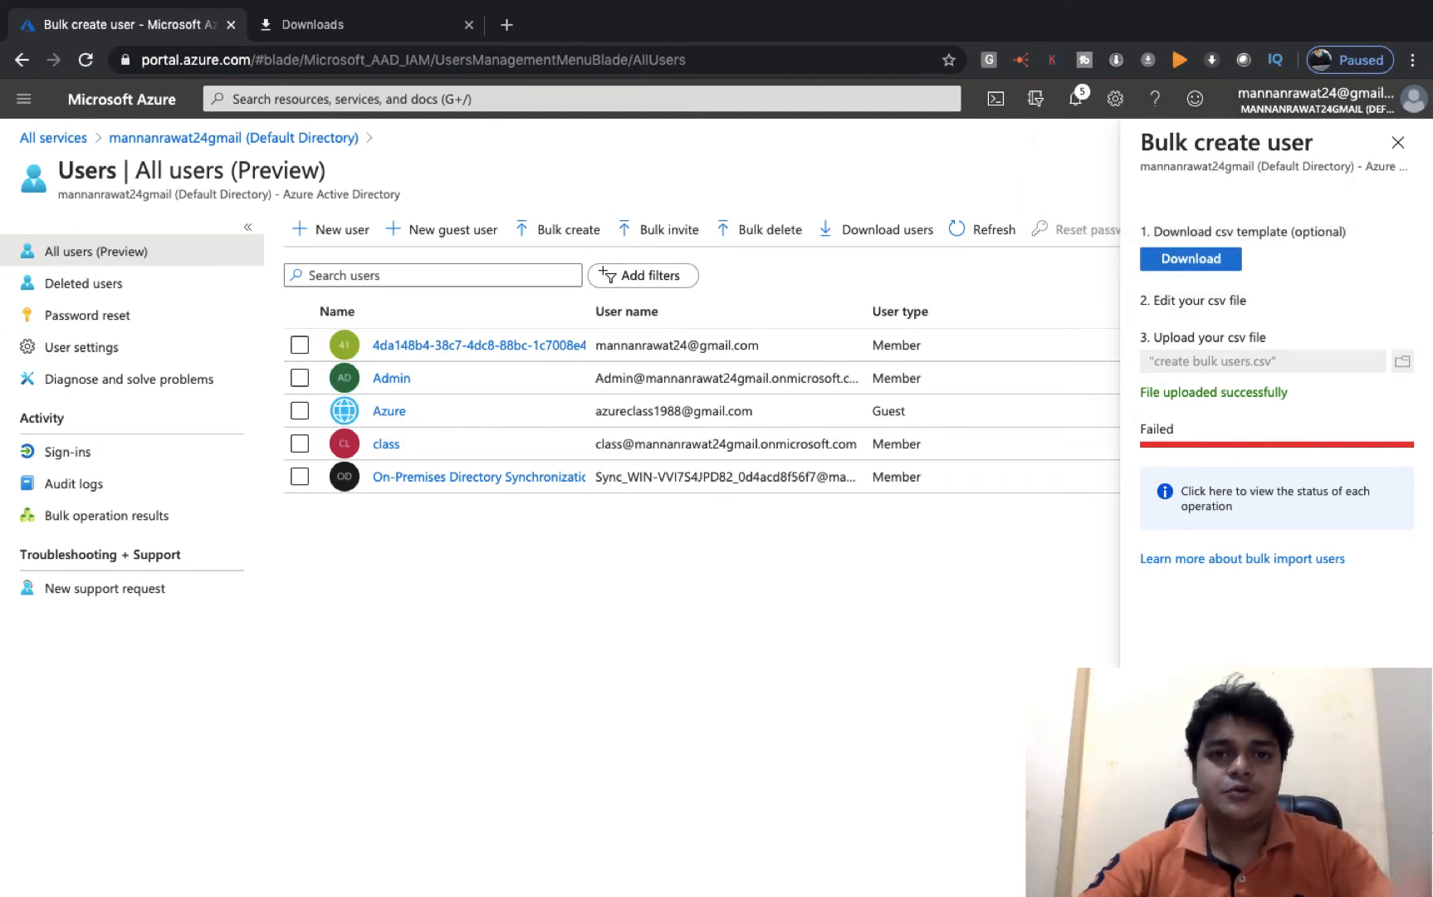
pyautogui.click(1244, 512)
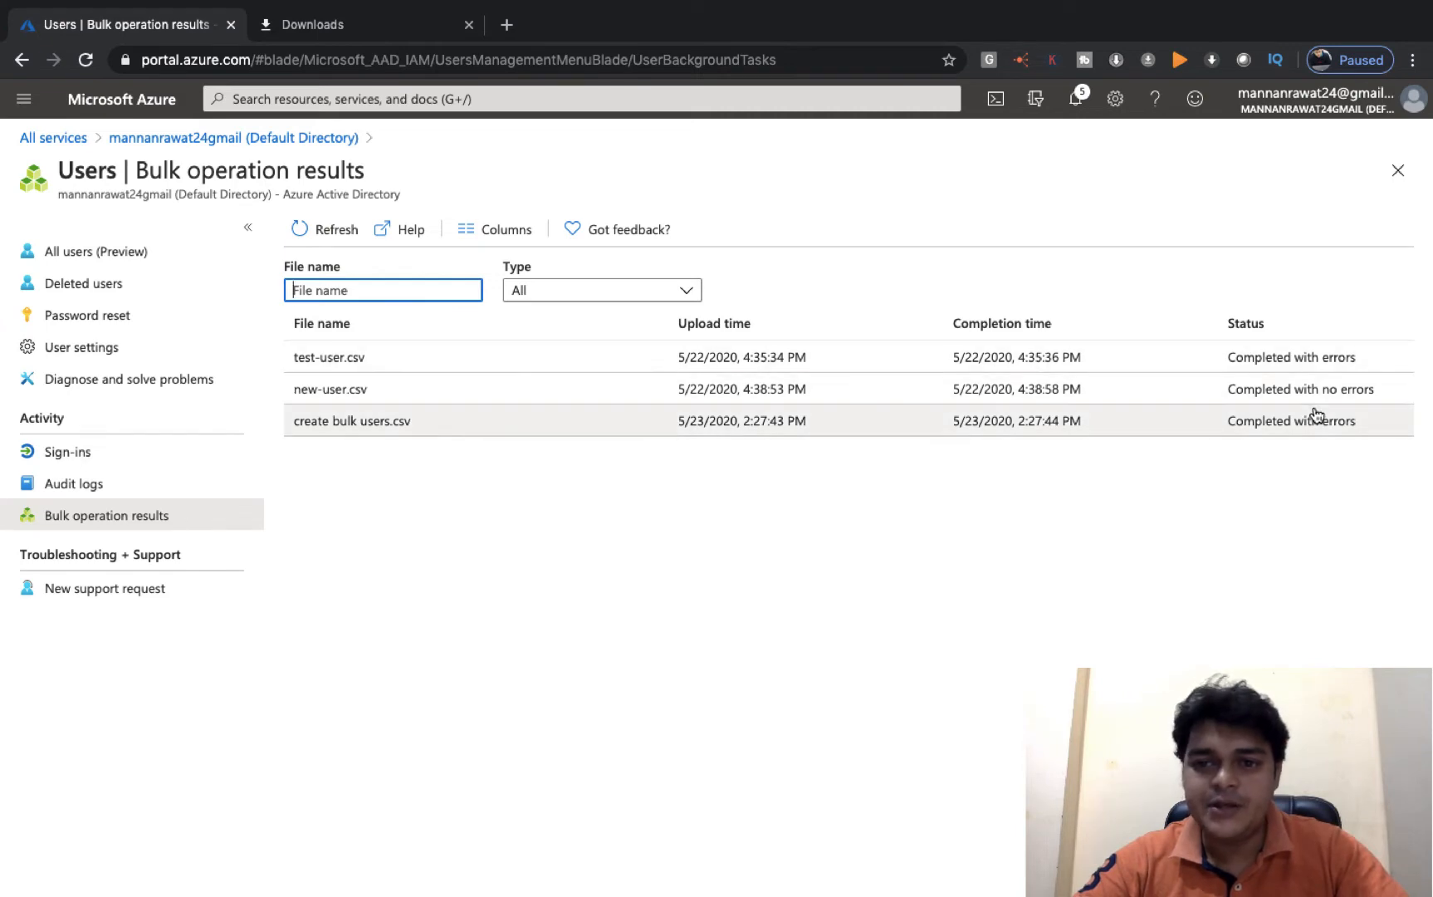
pyautogui.hotkey('ctrl', 'Left')
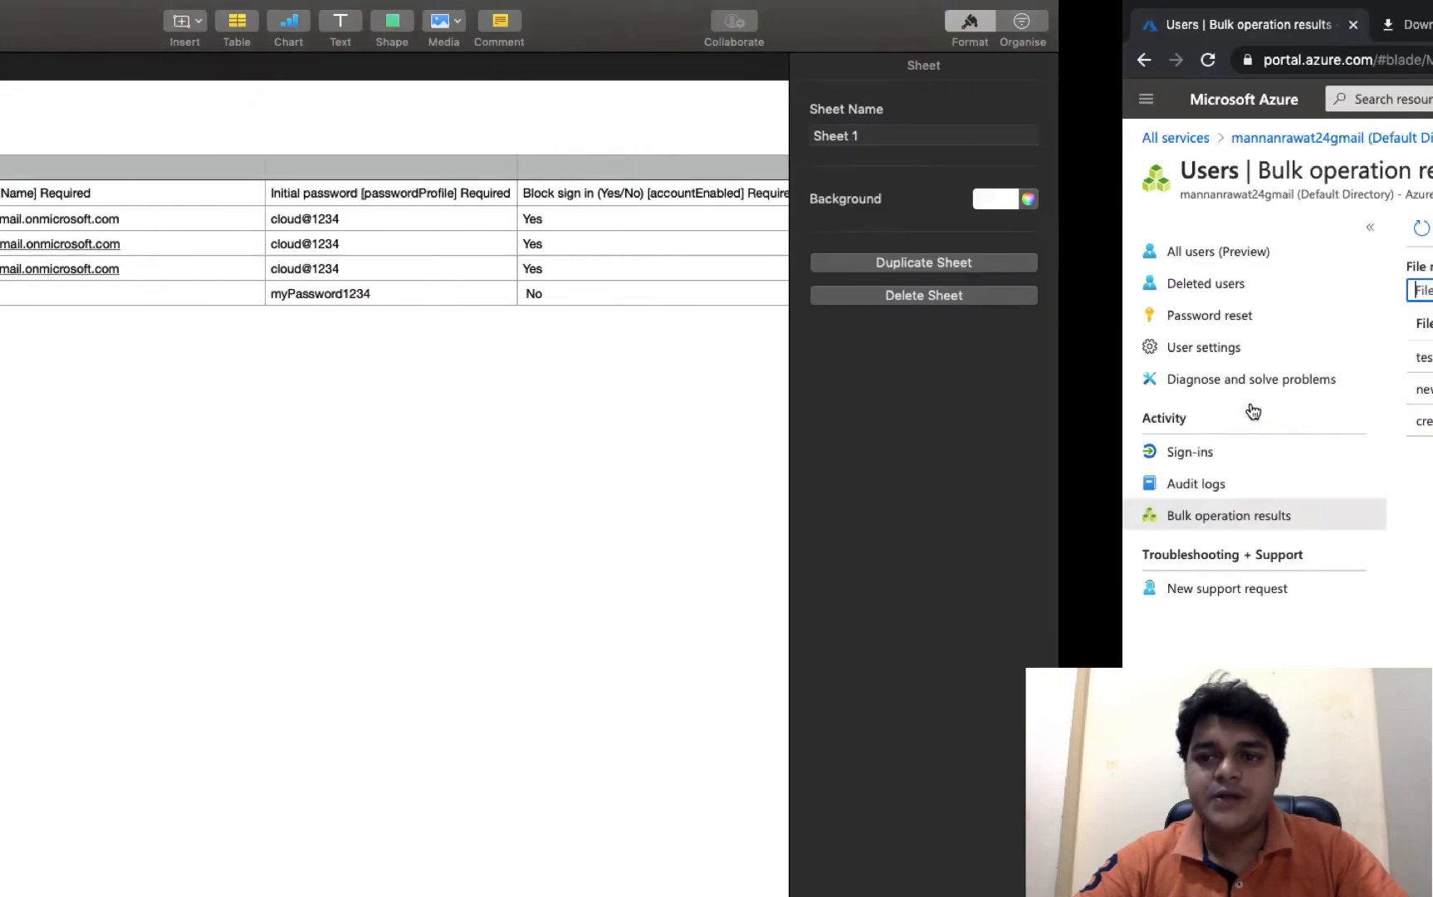
# - Replace the initial password in C3, C4 and C5 with a new shared password for Telnet, Demo and Cloud
pyautogui.doubleClick(742, 216)
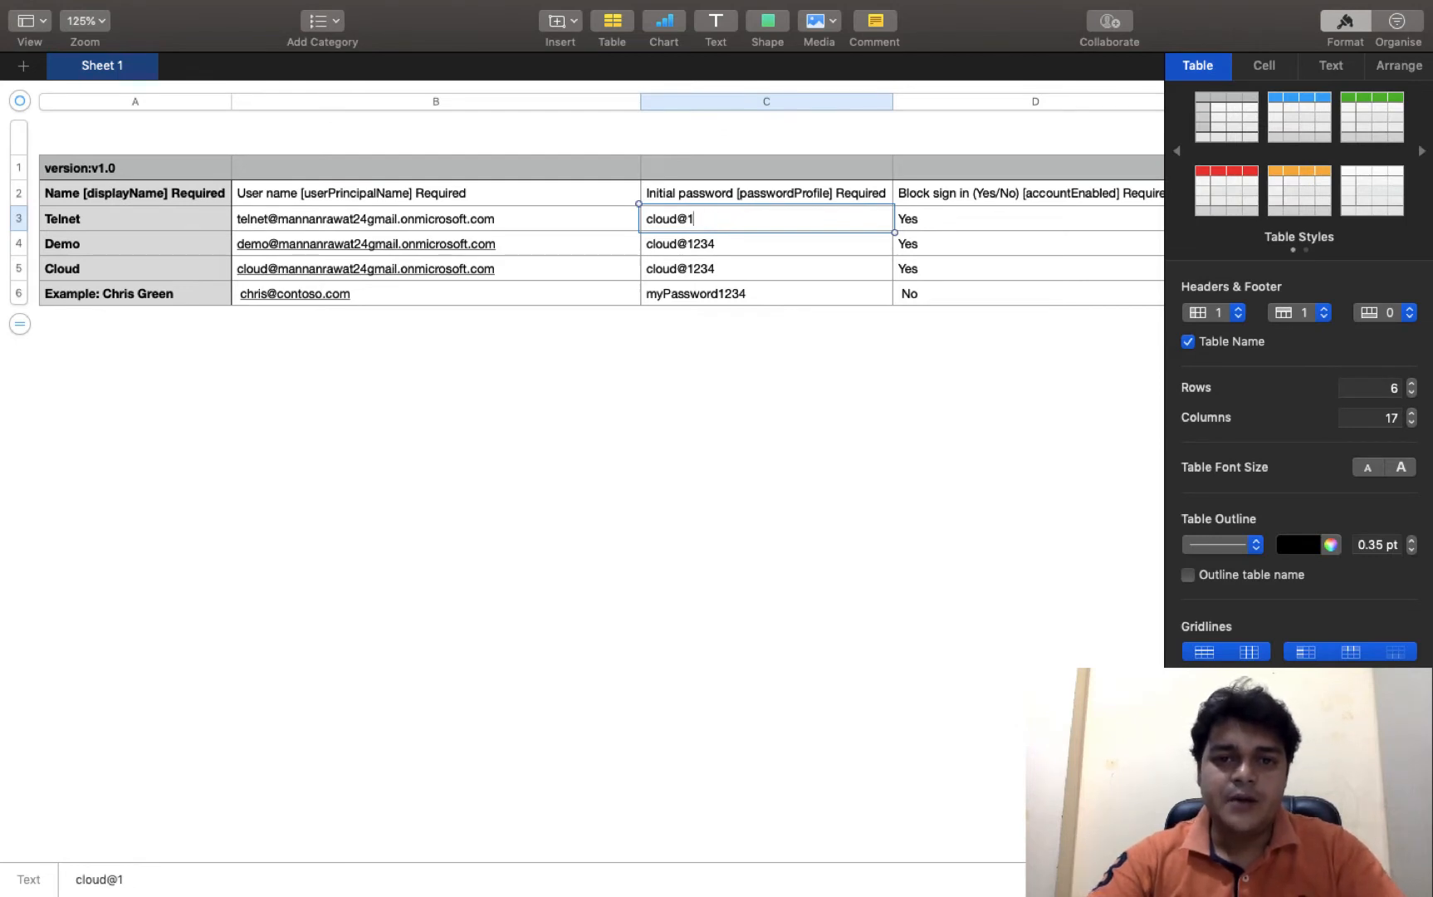
pyautogui.press('BackSpace')
pyautogui.press('BackSpace')
pyautogui.press('BackSpace')
pyautogui.press('BackSpace')
pyautogui.press('BackSpace')
pyautogui.press('BackSpace')
pyautogui.press('BackSpace')
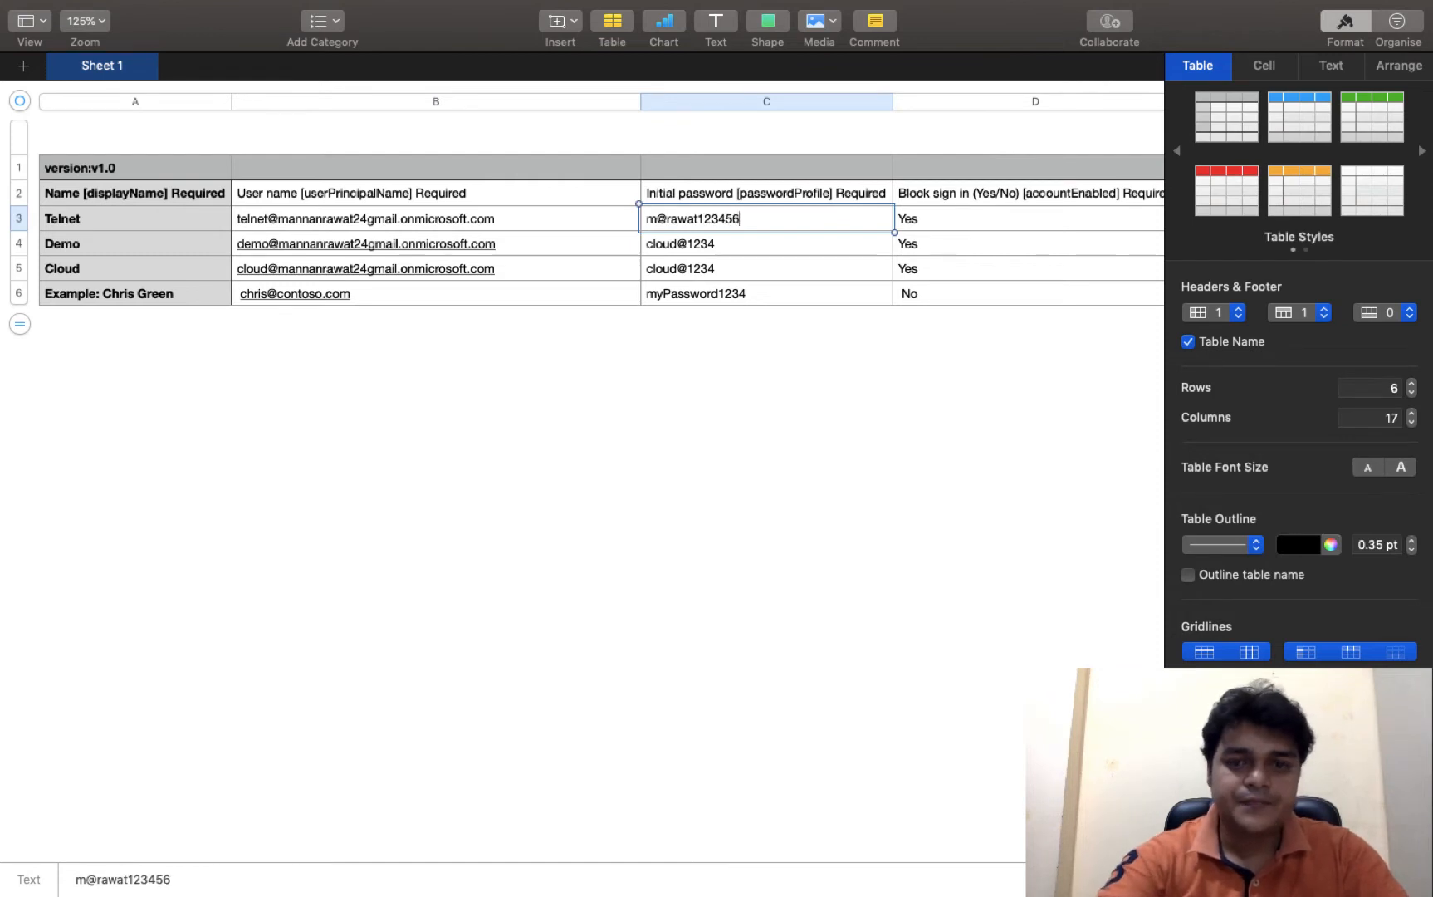
pyautogui.press('Tab')
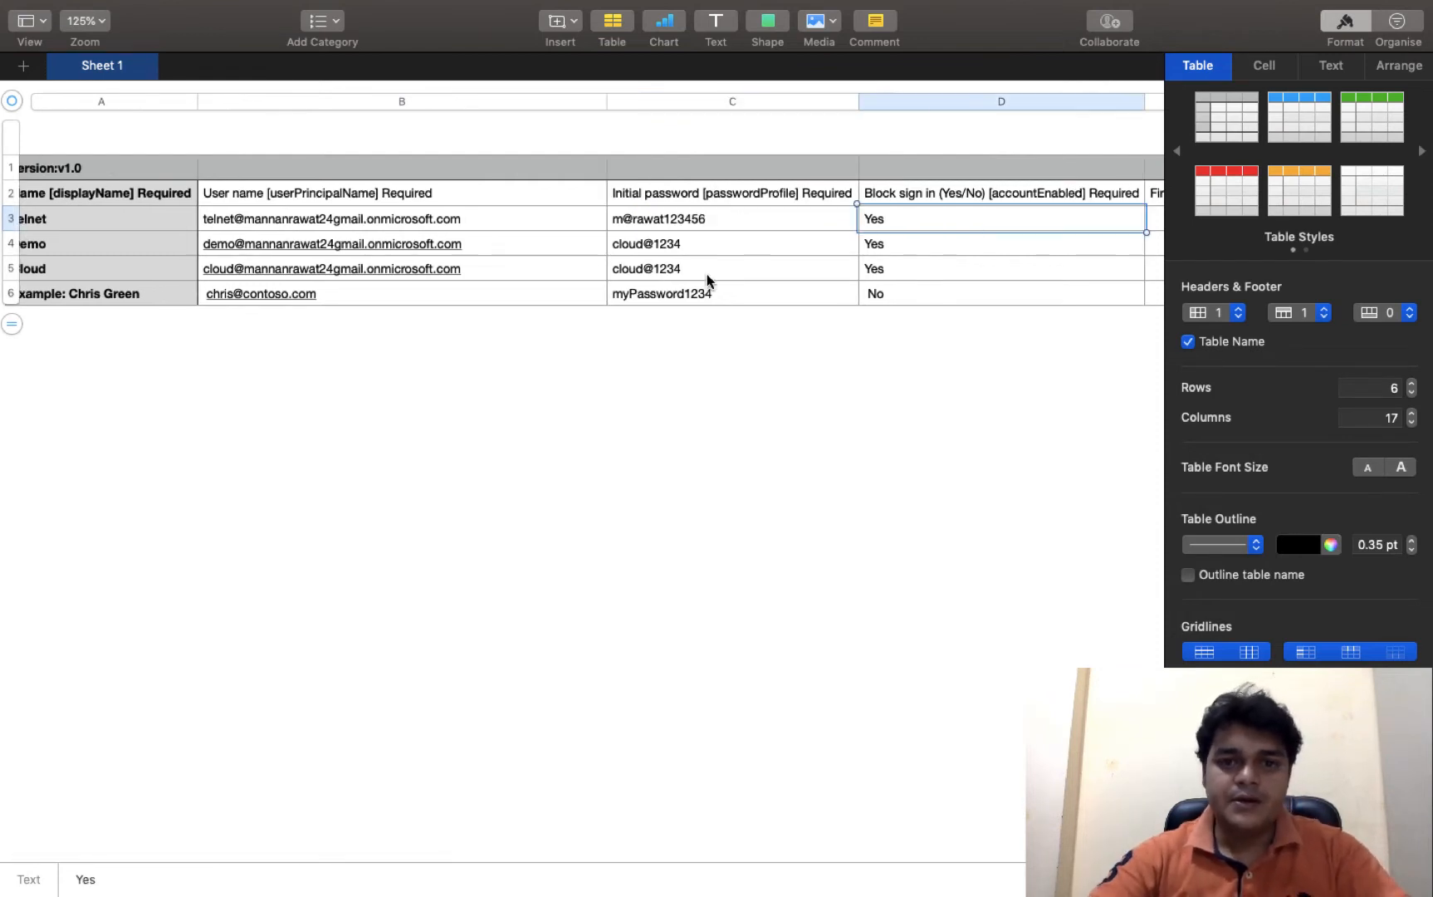
pyautogui.click(688, 243)
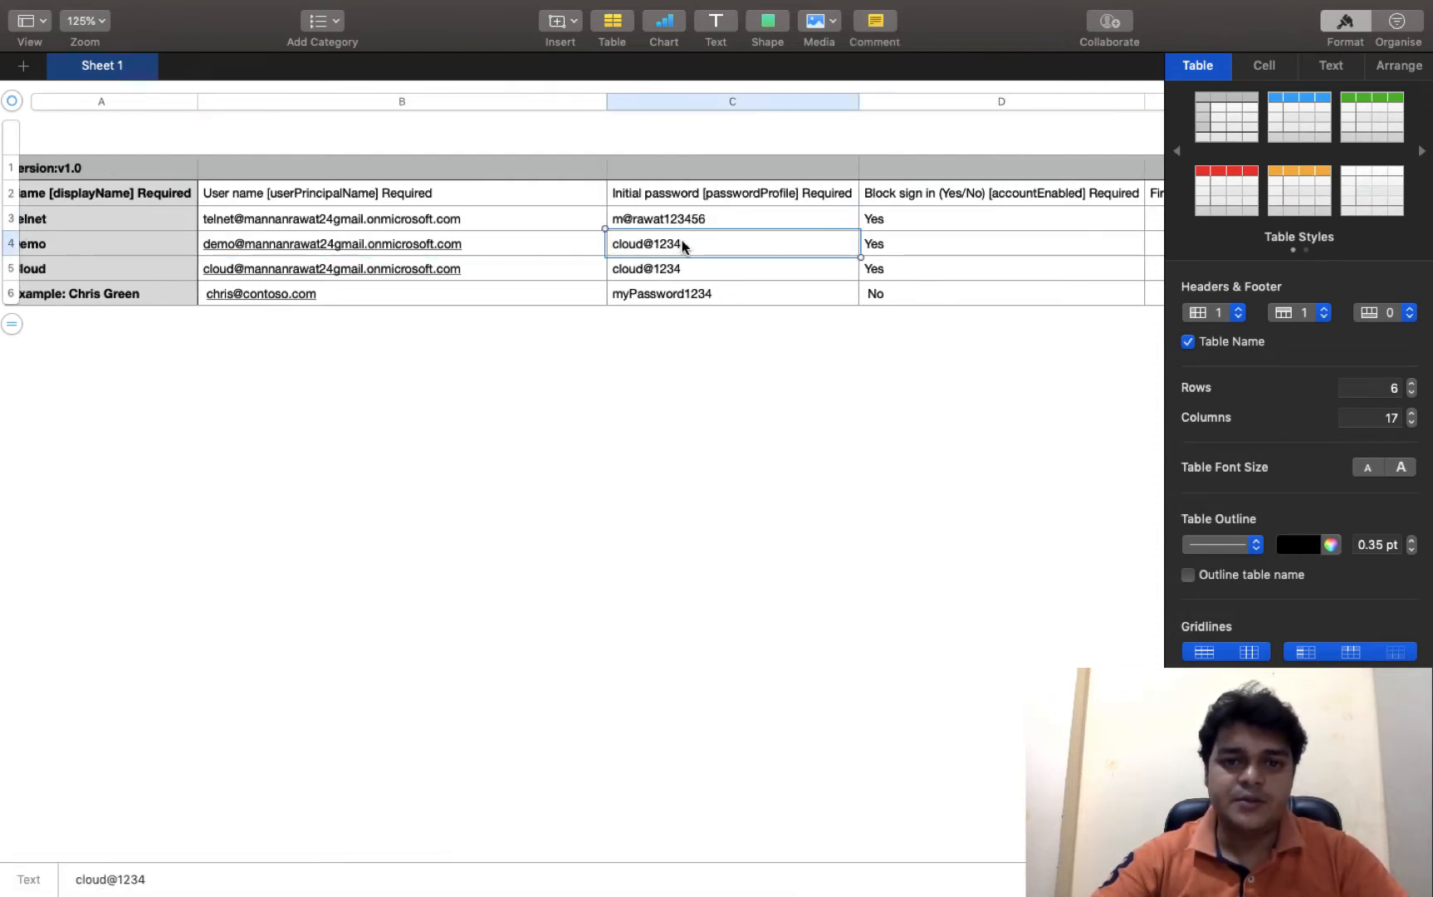
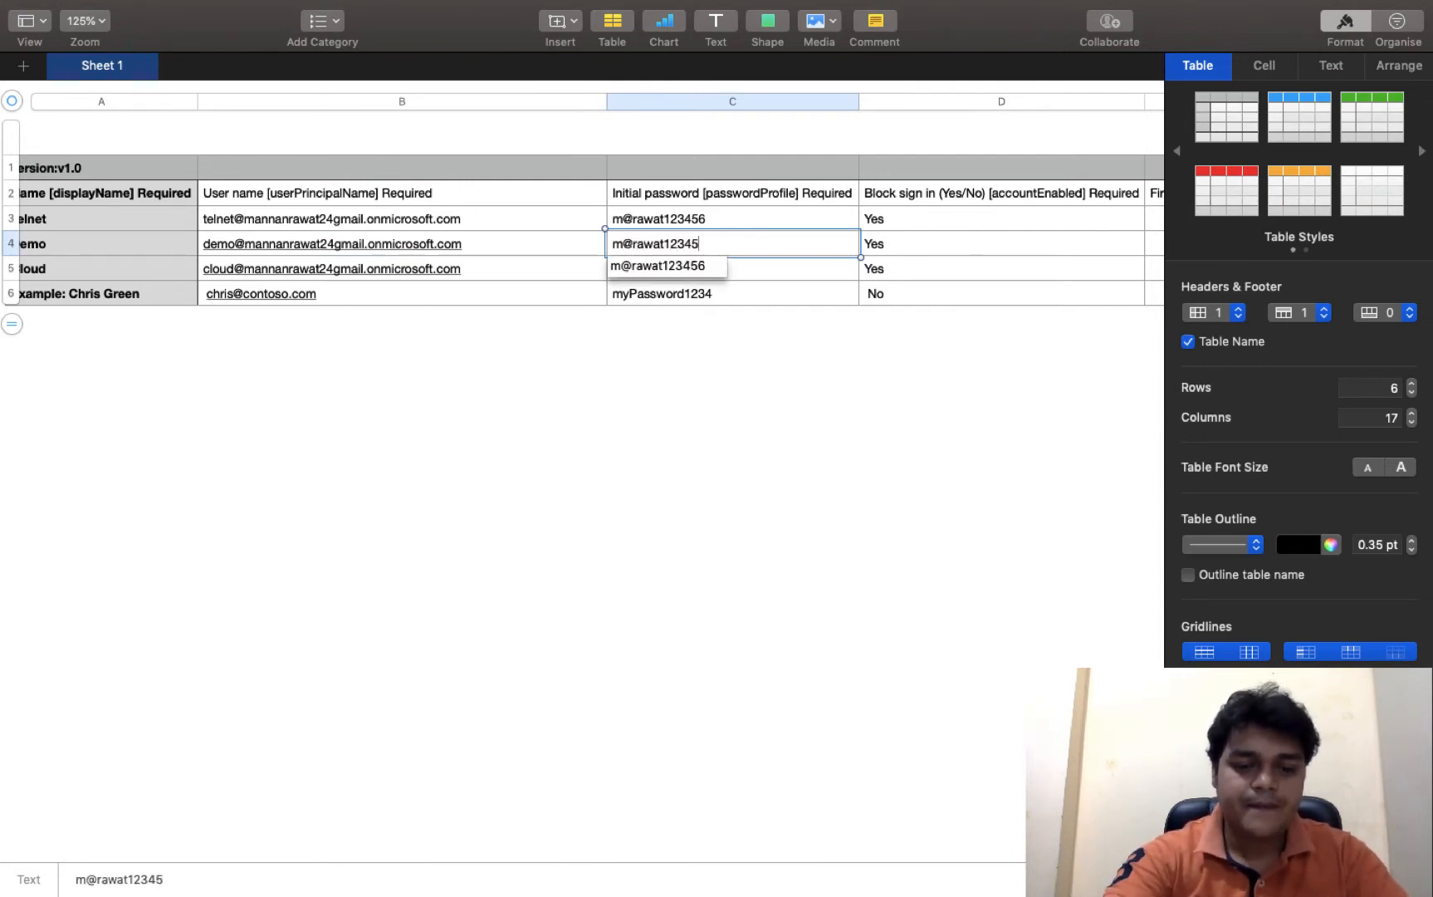
pyautogui.press('Tab')
pyautogui.click(720, 270)
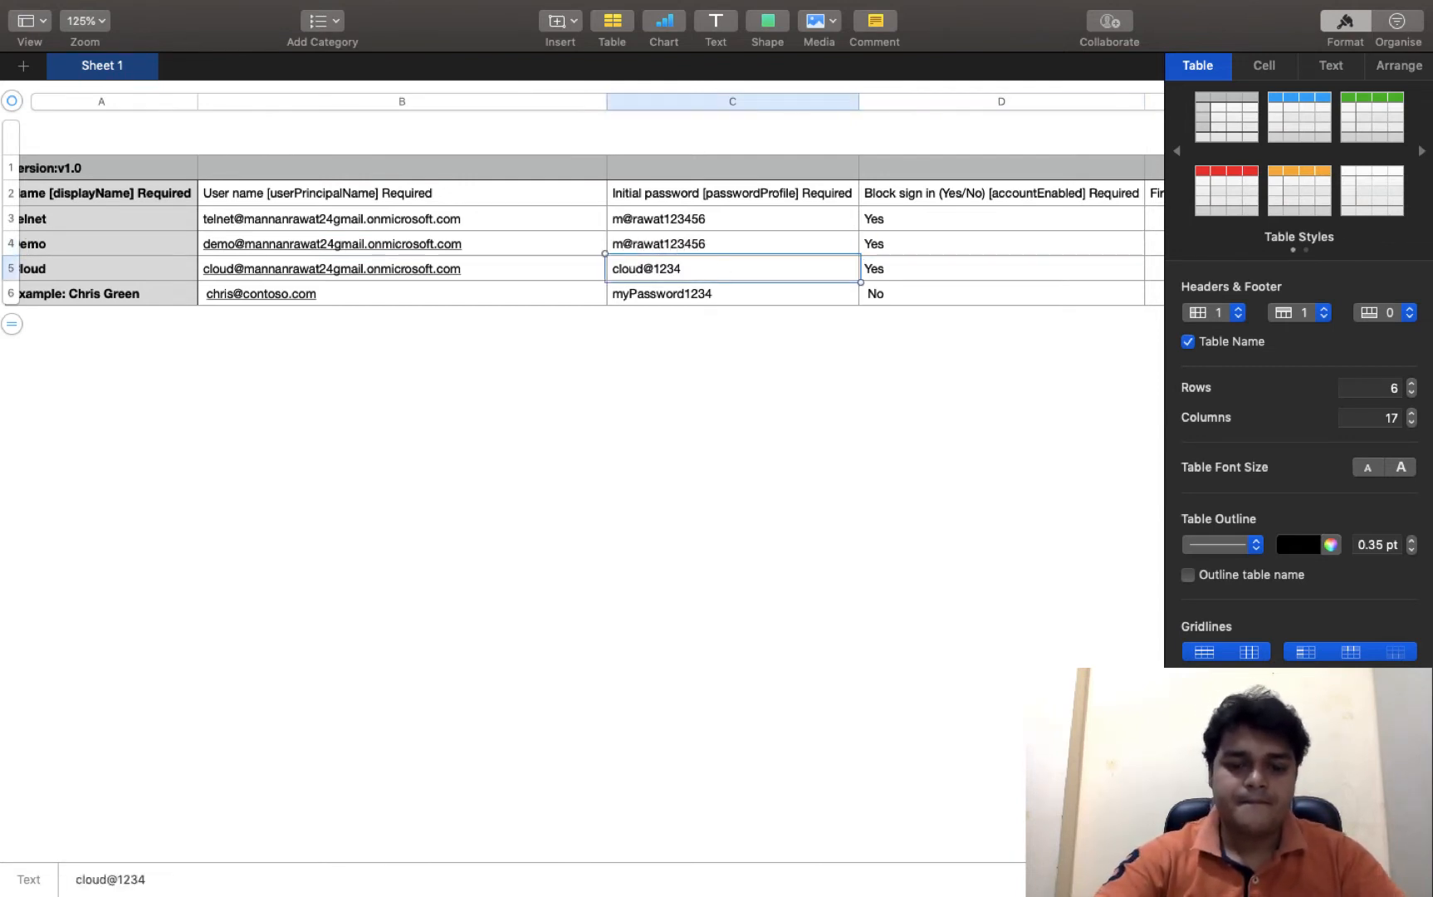
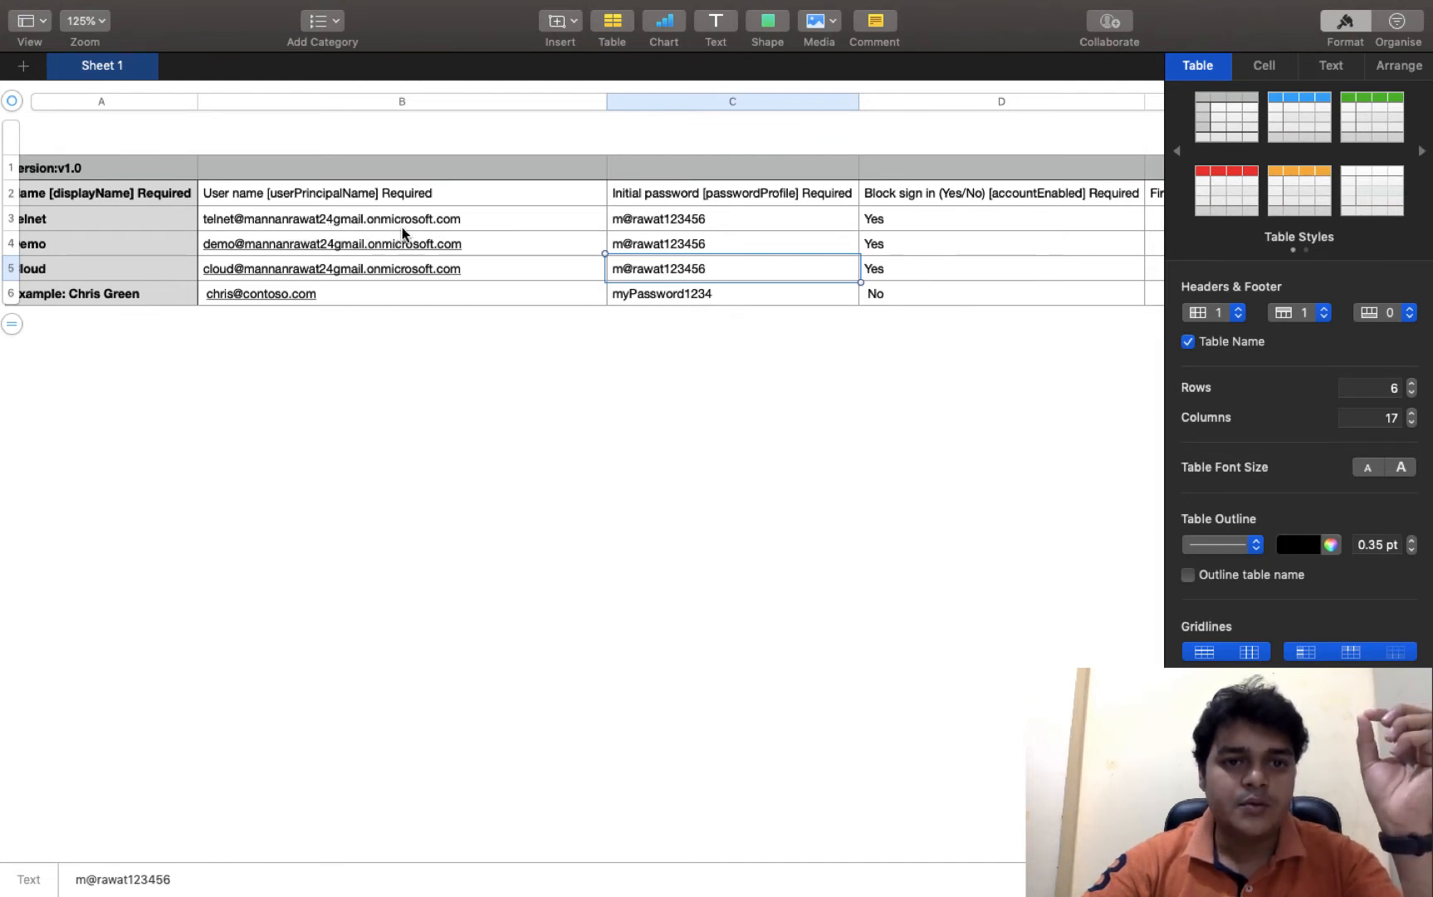
pyautogui.hotkey('ctrl', 'Right')
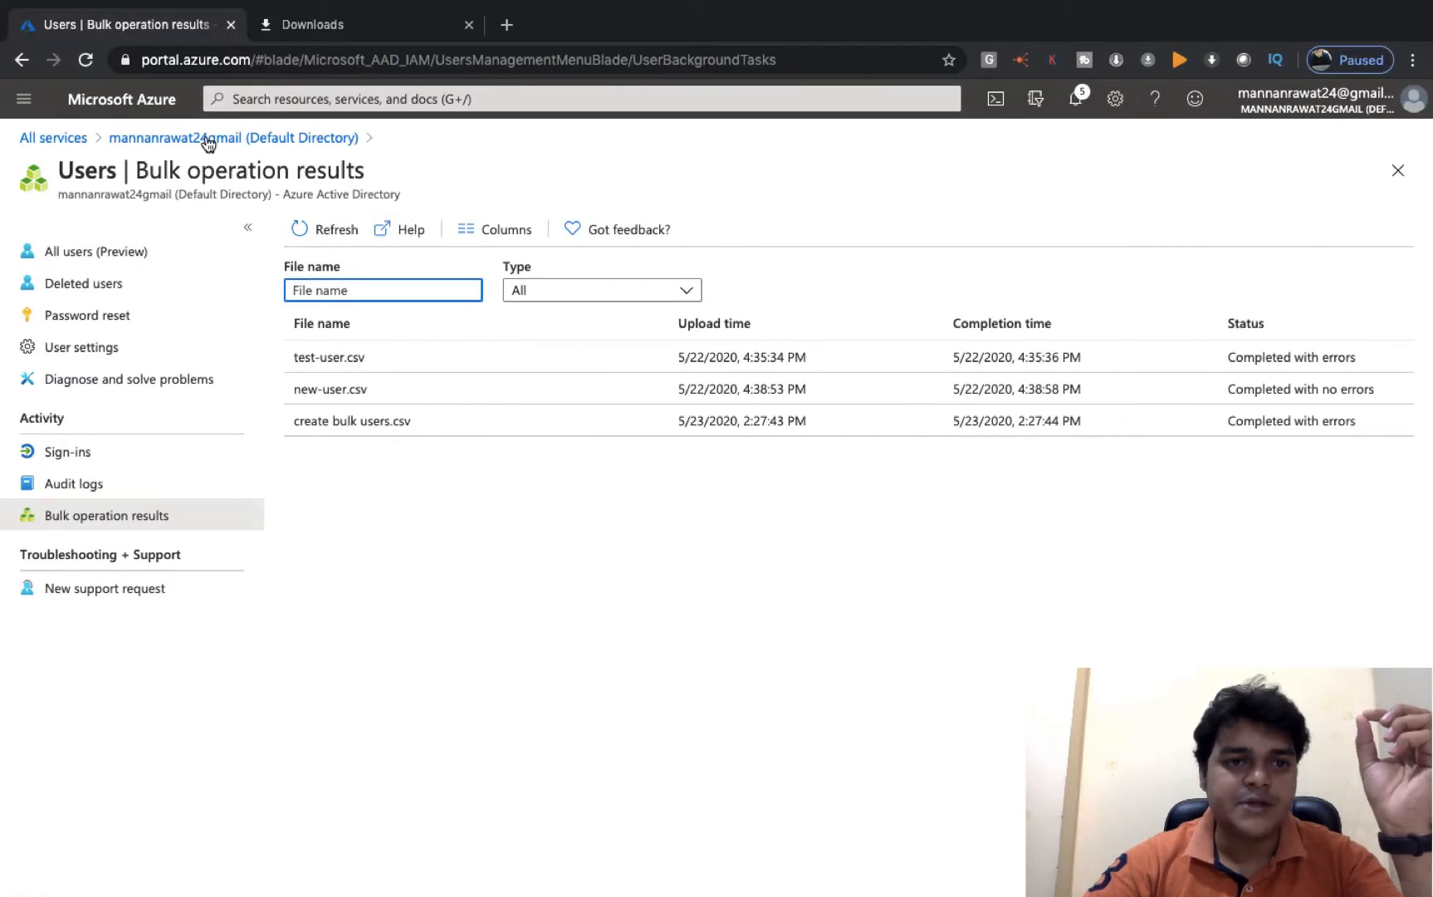
# - Open Custom domain names and view the primary onmicrosoft.com domain's details
pyautogui.click(208, 140)
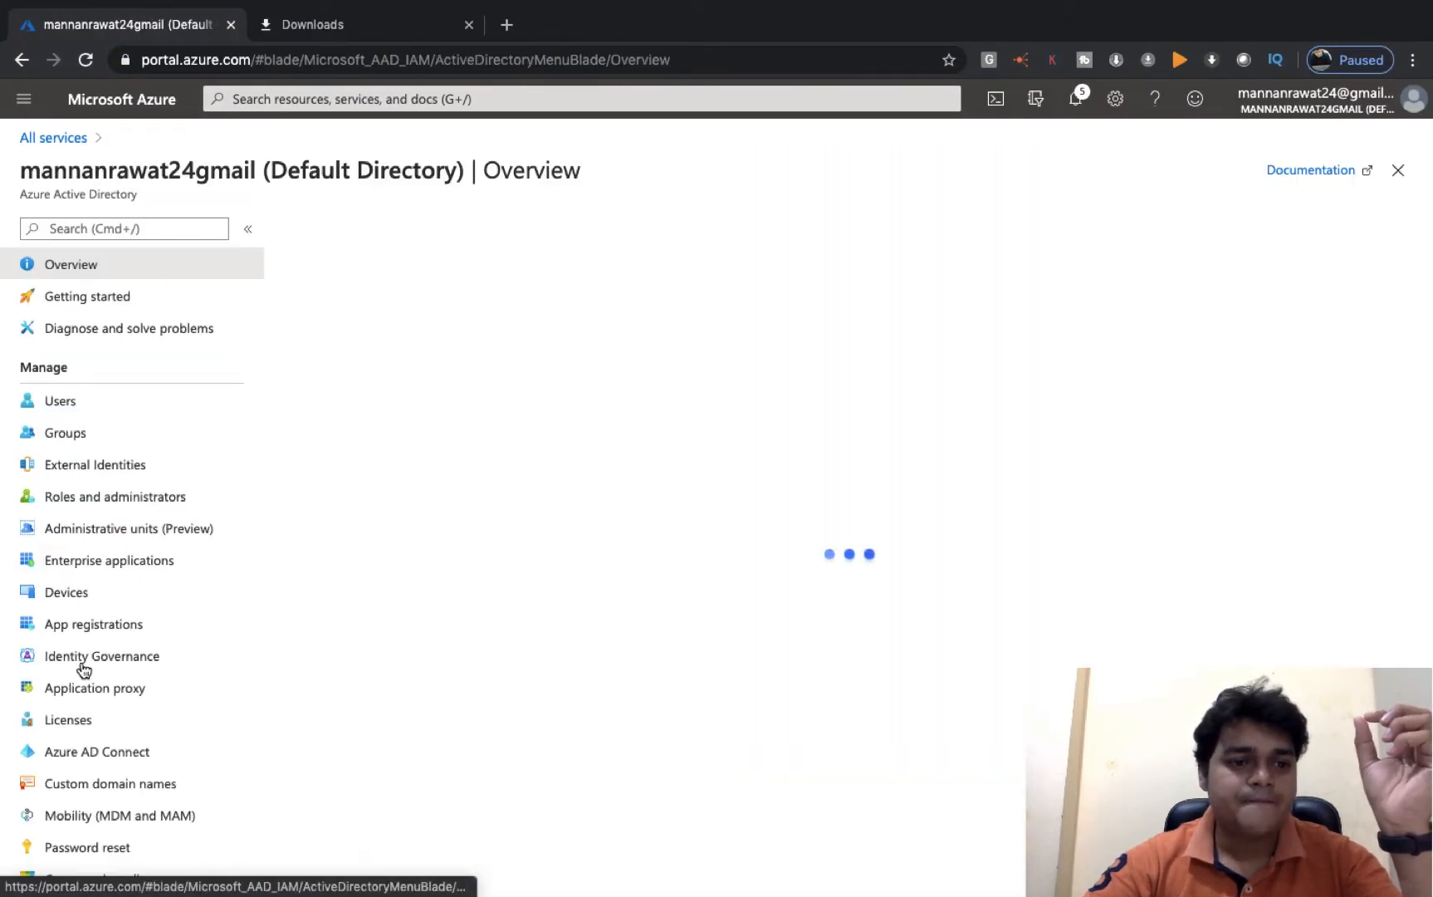
pyautogui.click(71, 782)
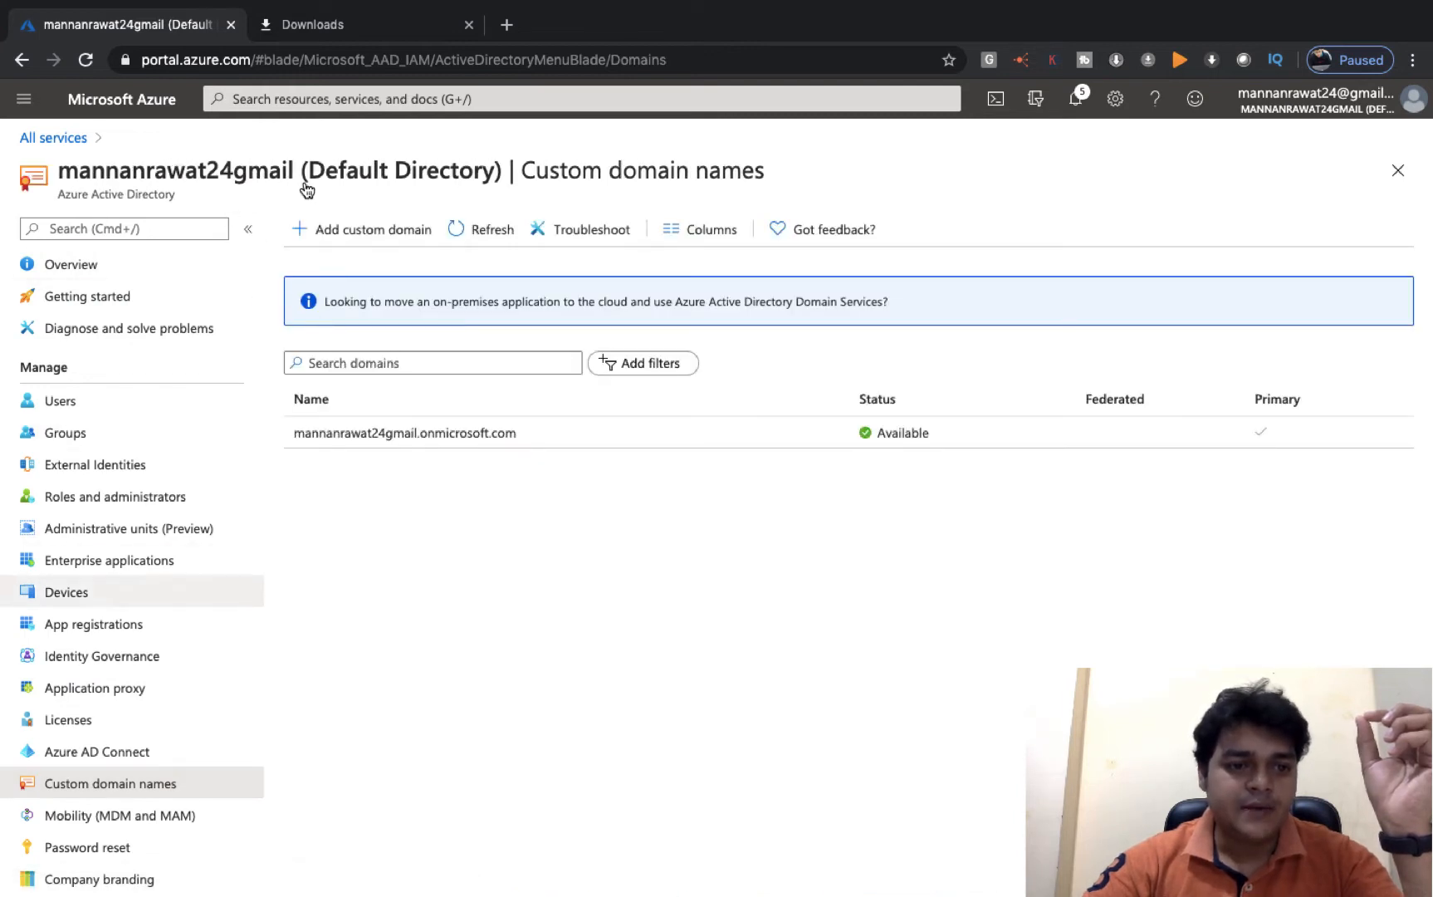
pyautogui.click(420, 440)
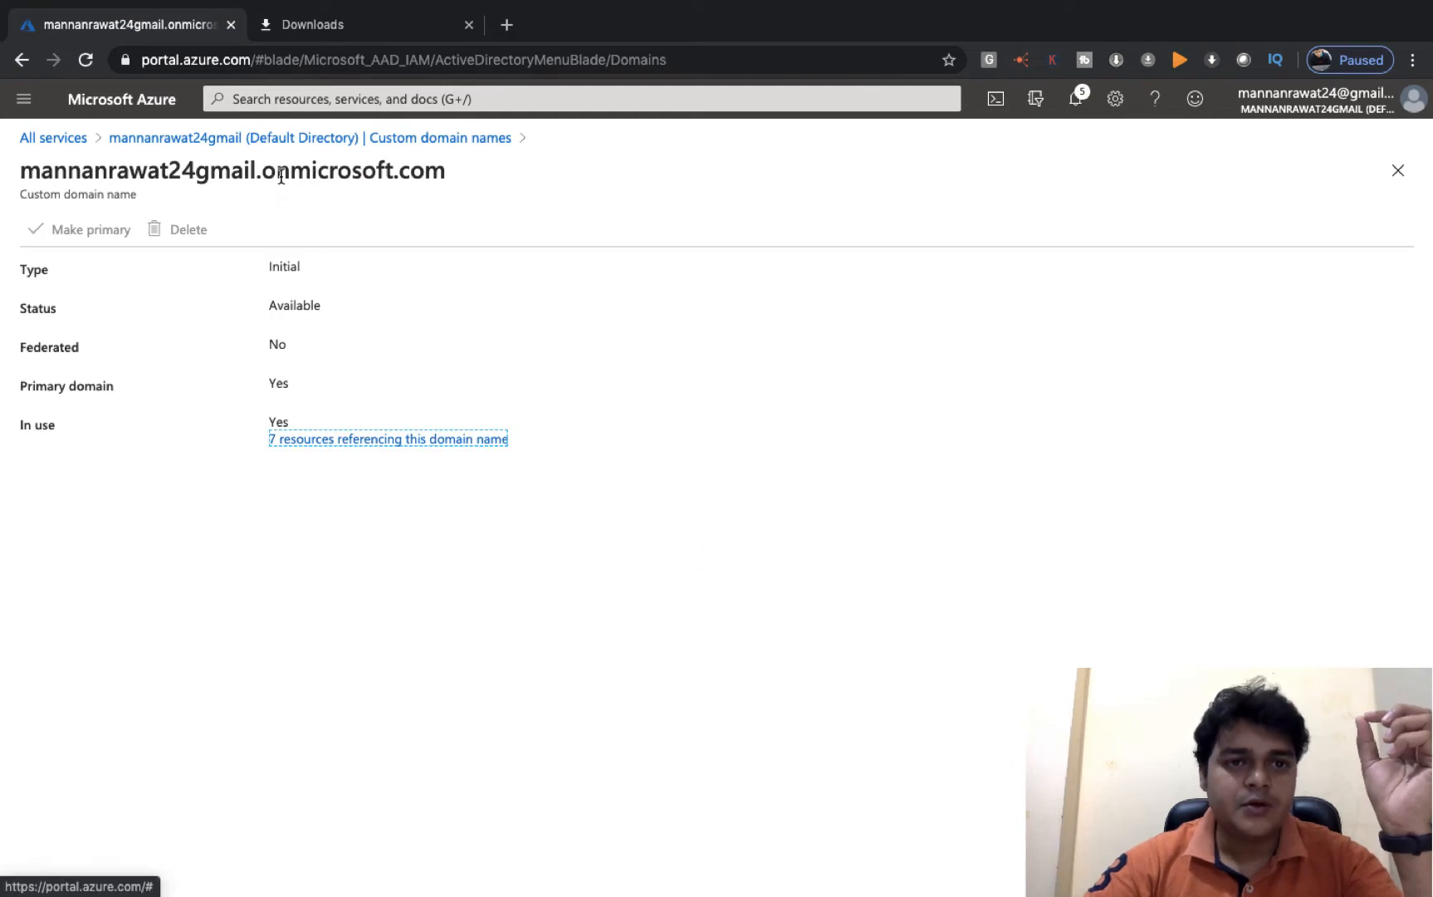
pyautogui.hotkey('ctrl', 'Left')
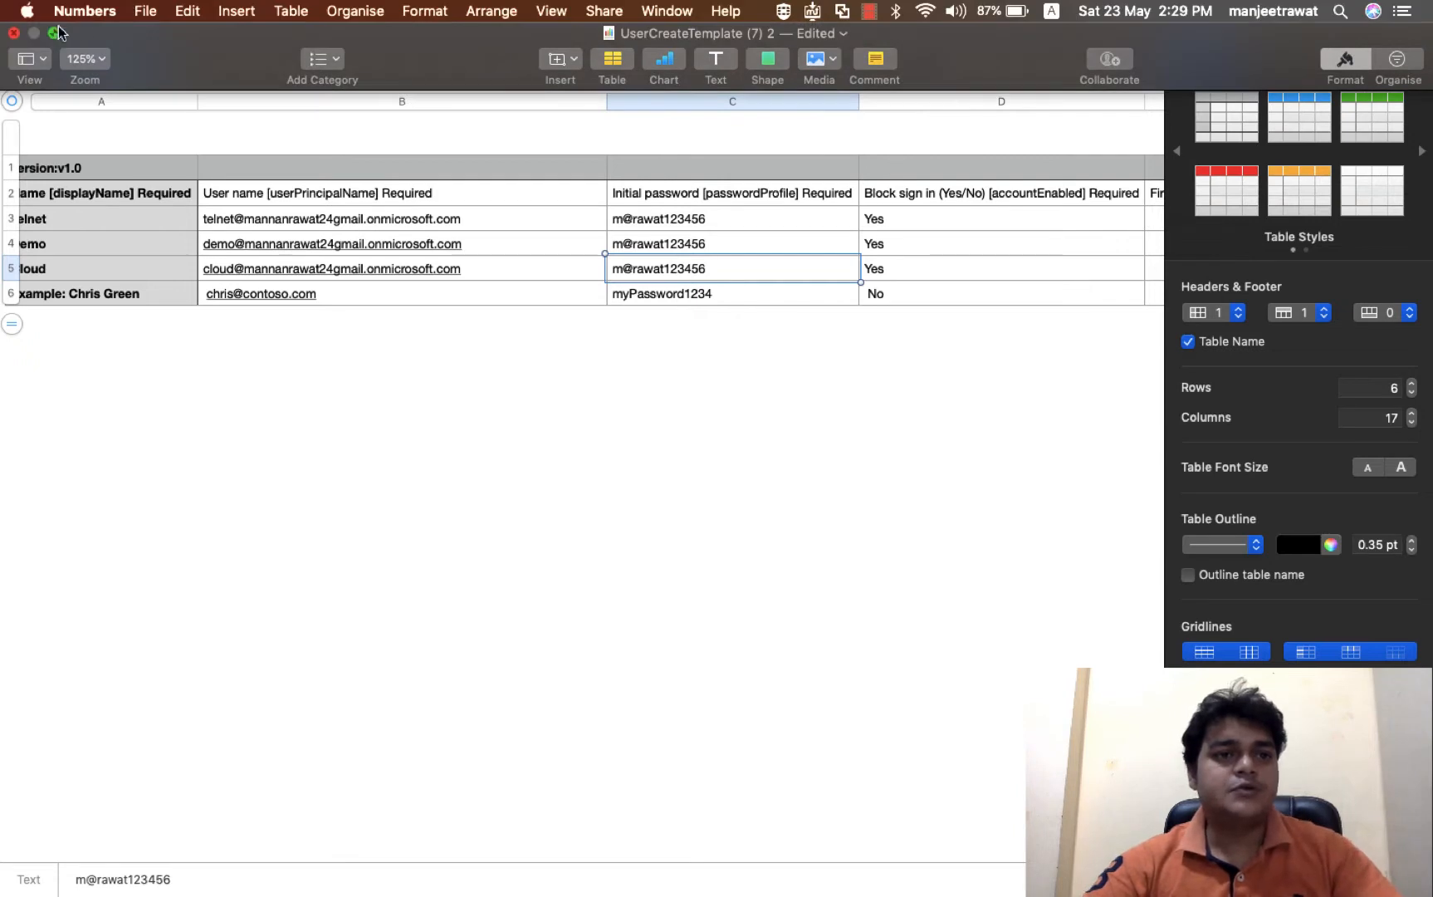
# - Re-export the updated table as a CSV named 'create bulk' to the iCloud Desktop
pyautogui.click(145, 13)
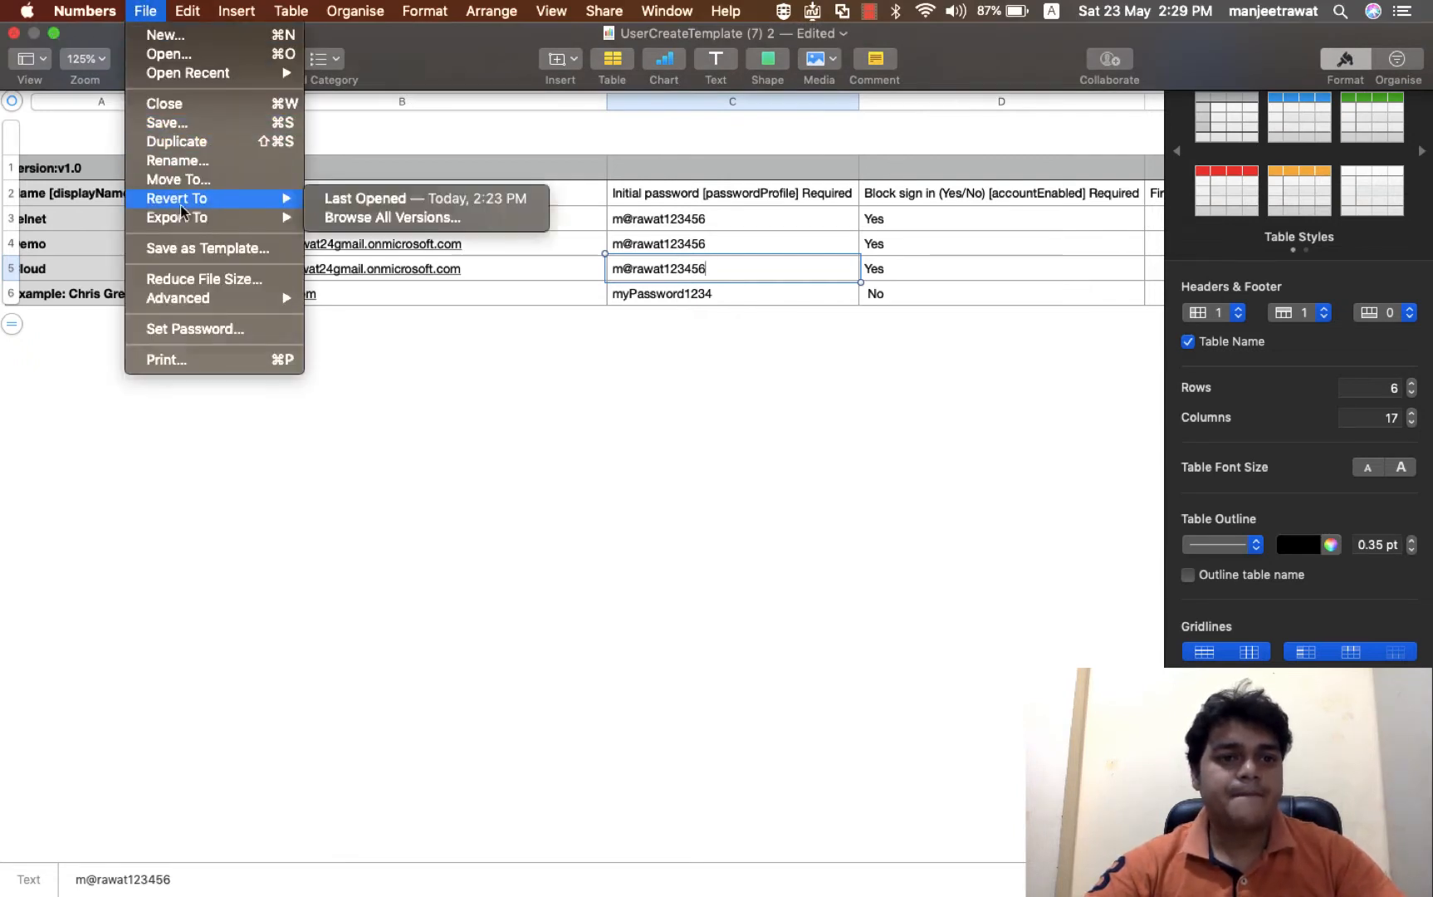
pyautogui.moveTo(226, 225)
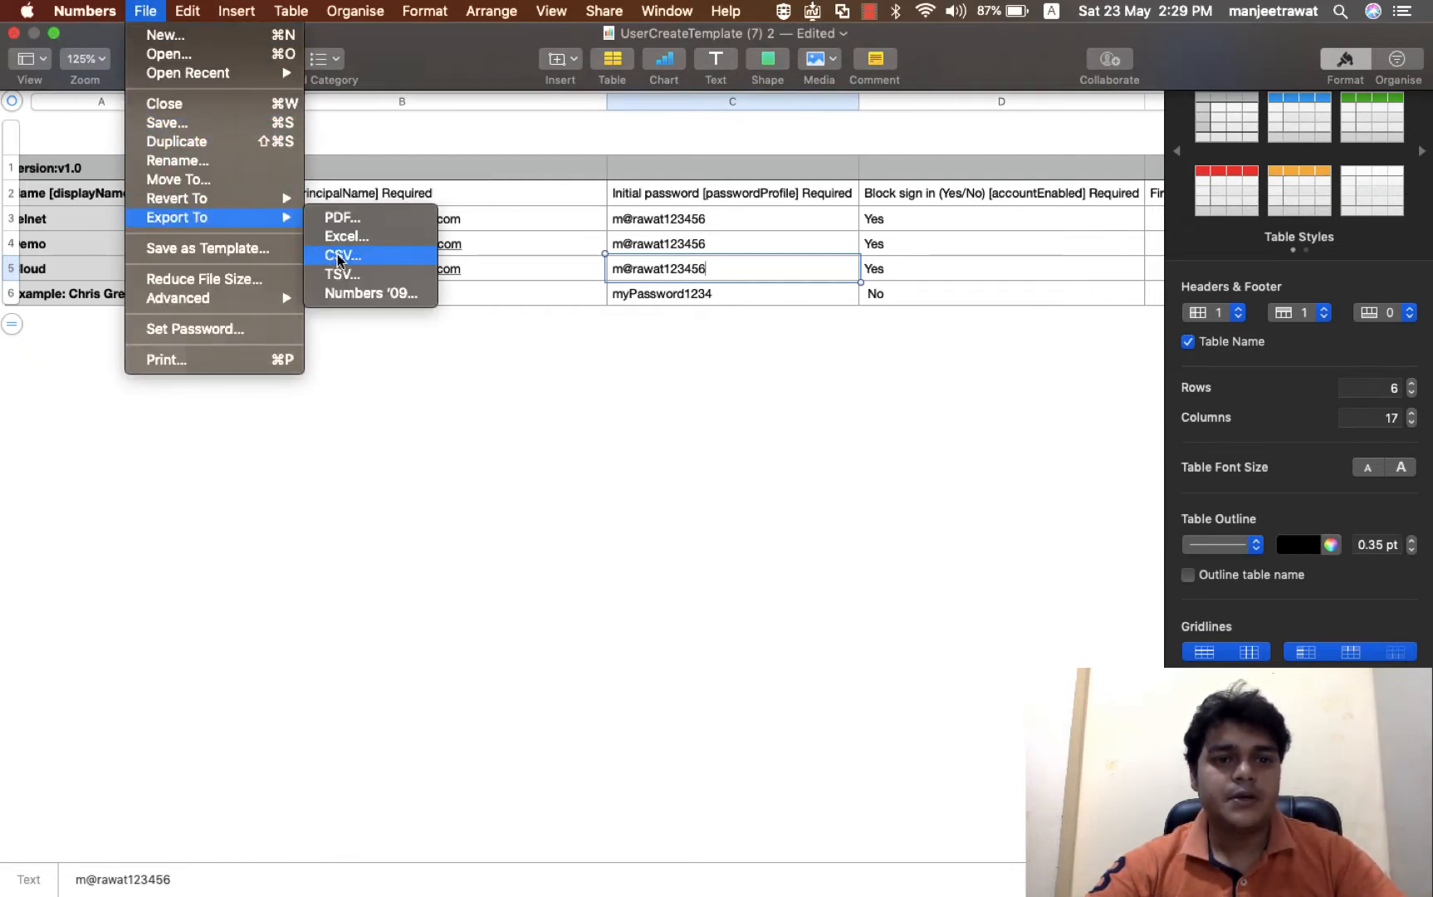
pyautogui.click(339, 259)
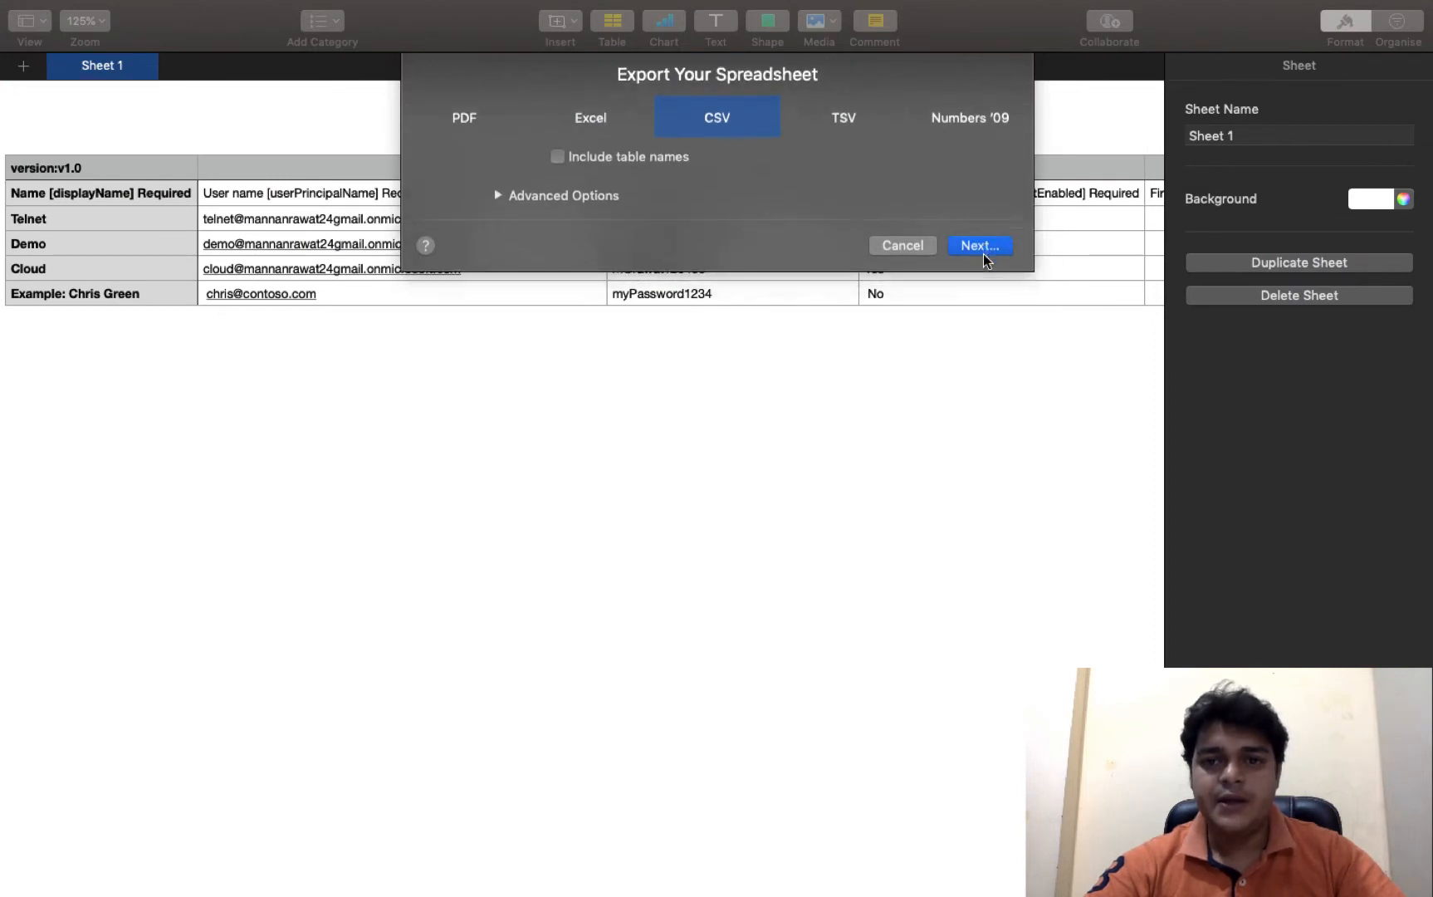
pyautogui.click(983, 253)
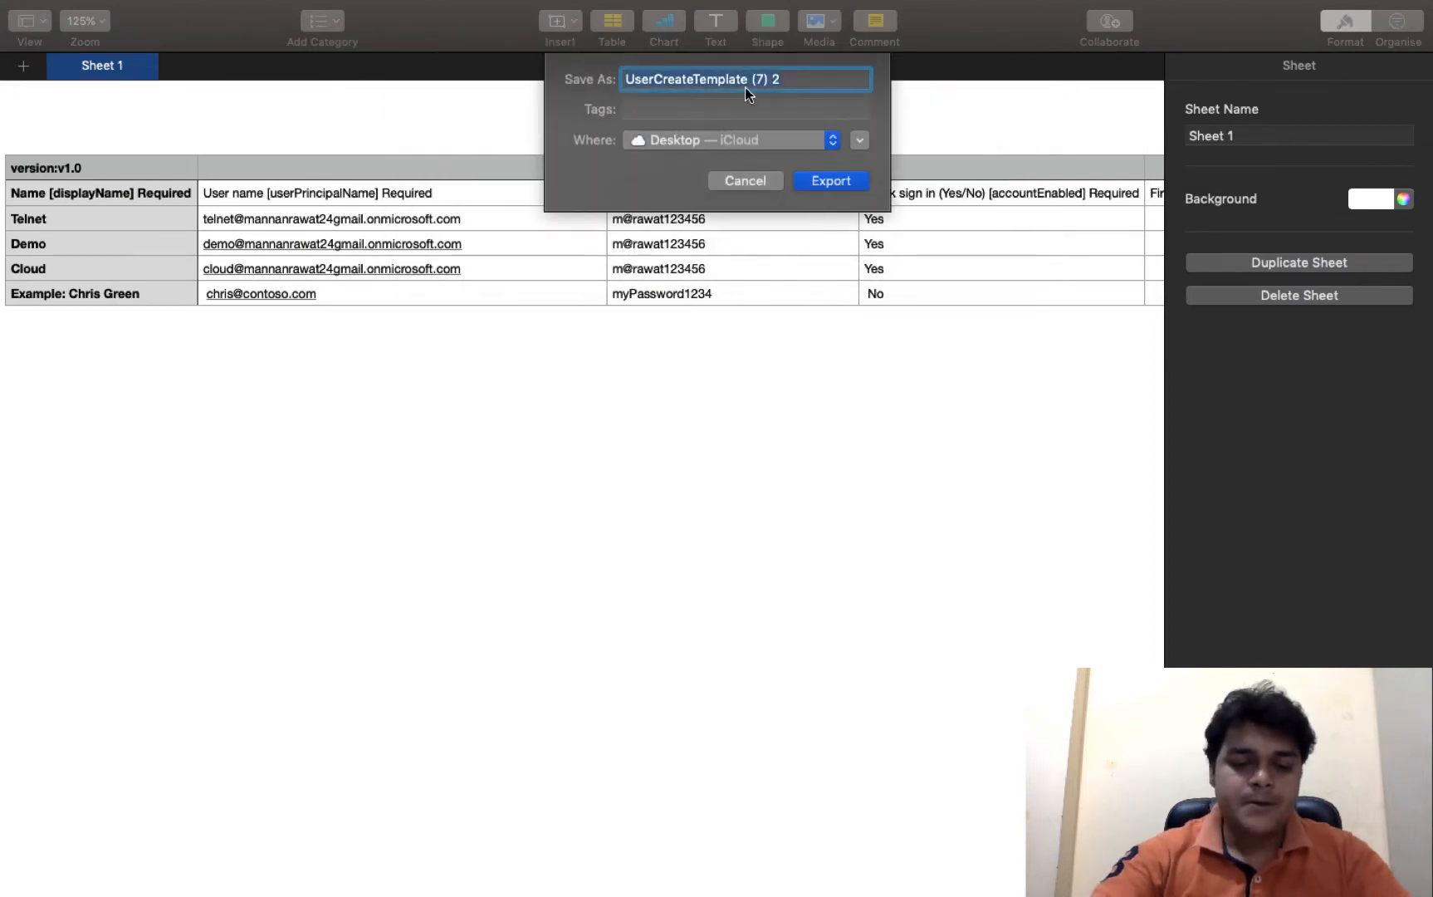
pyautogui.write('create bulk')
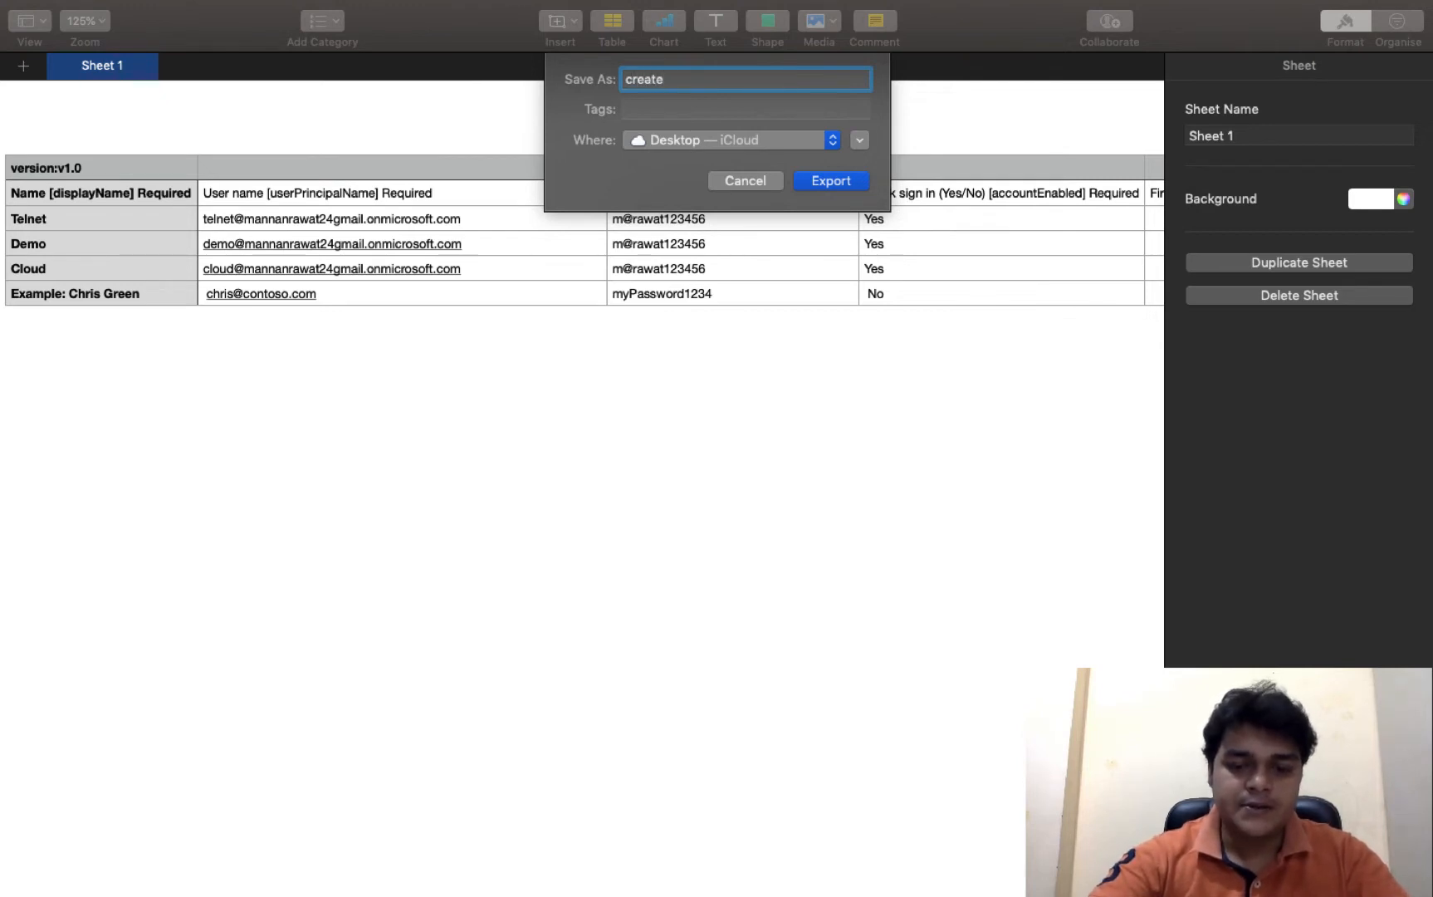
pyautogui.click(834, 180)
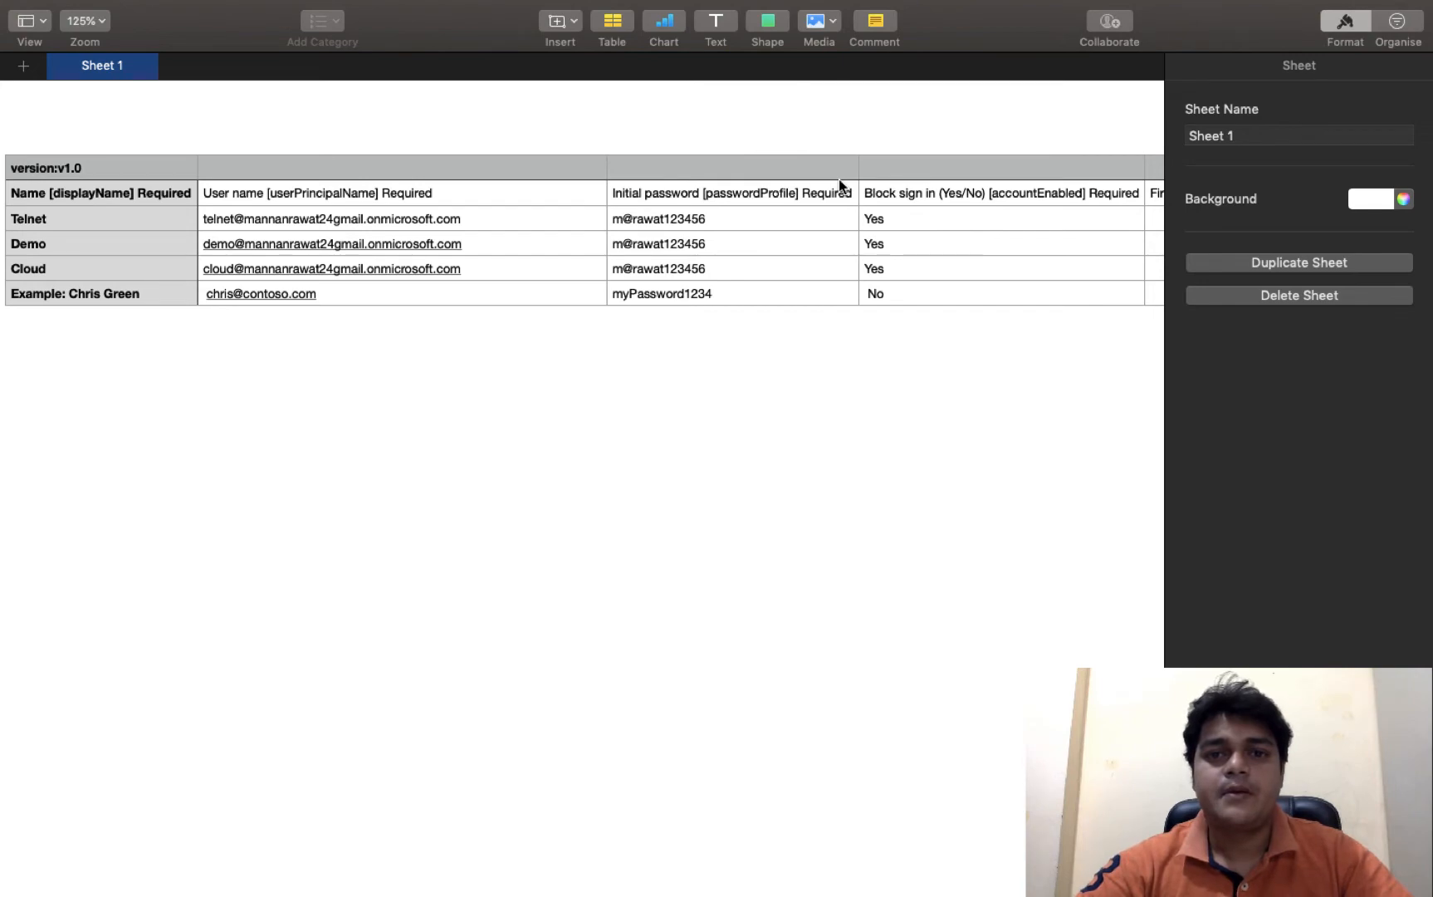
pyautogui.press('super+Tab')
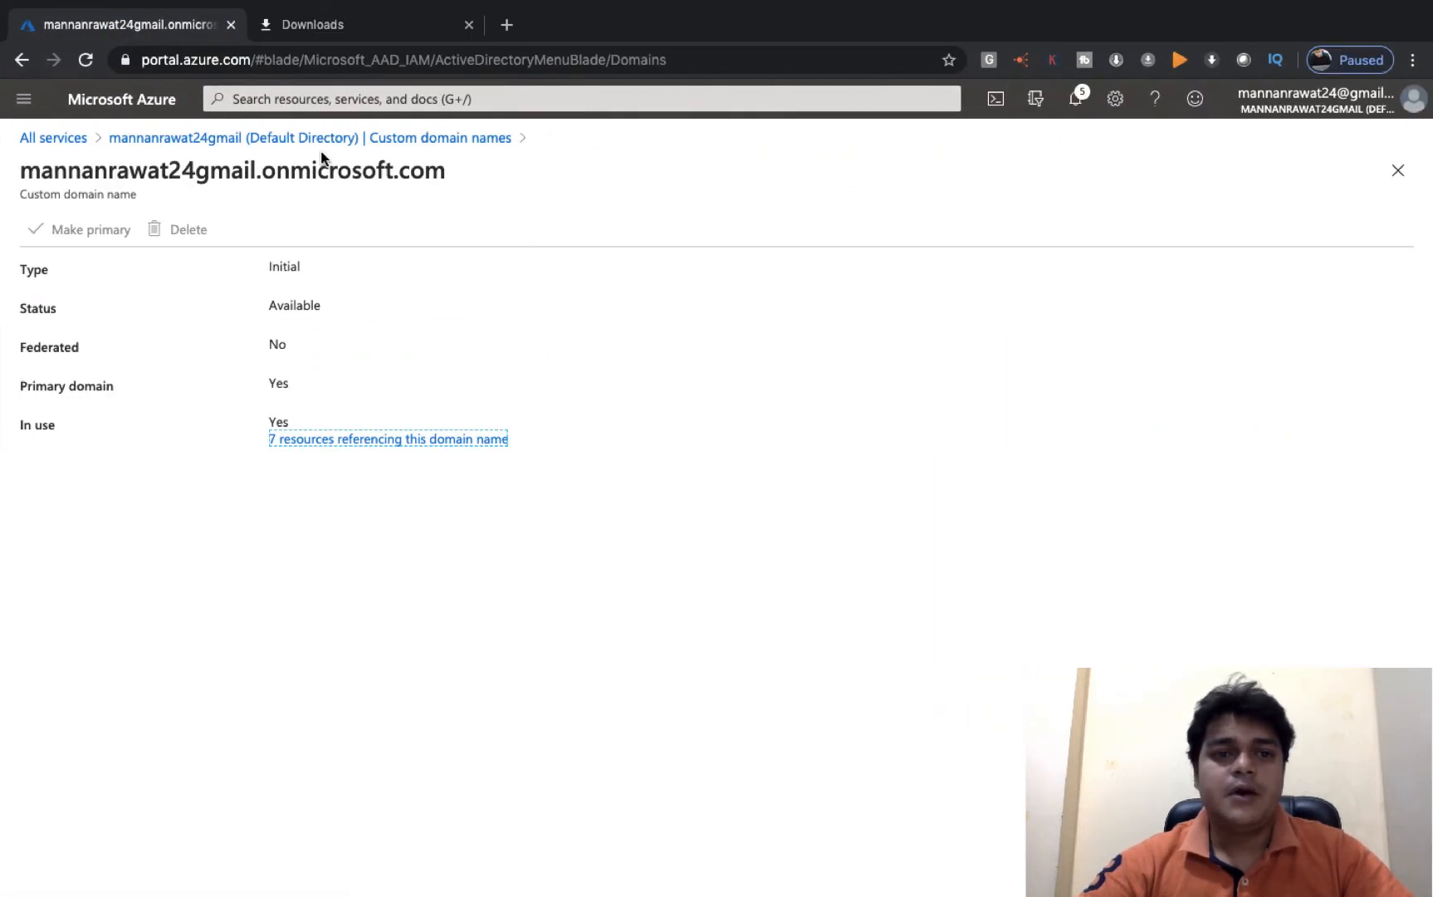
# - Return to the directory's Users list and start Bulk create
pyautogui.click(241, 139)
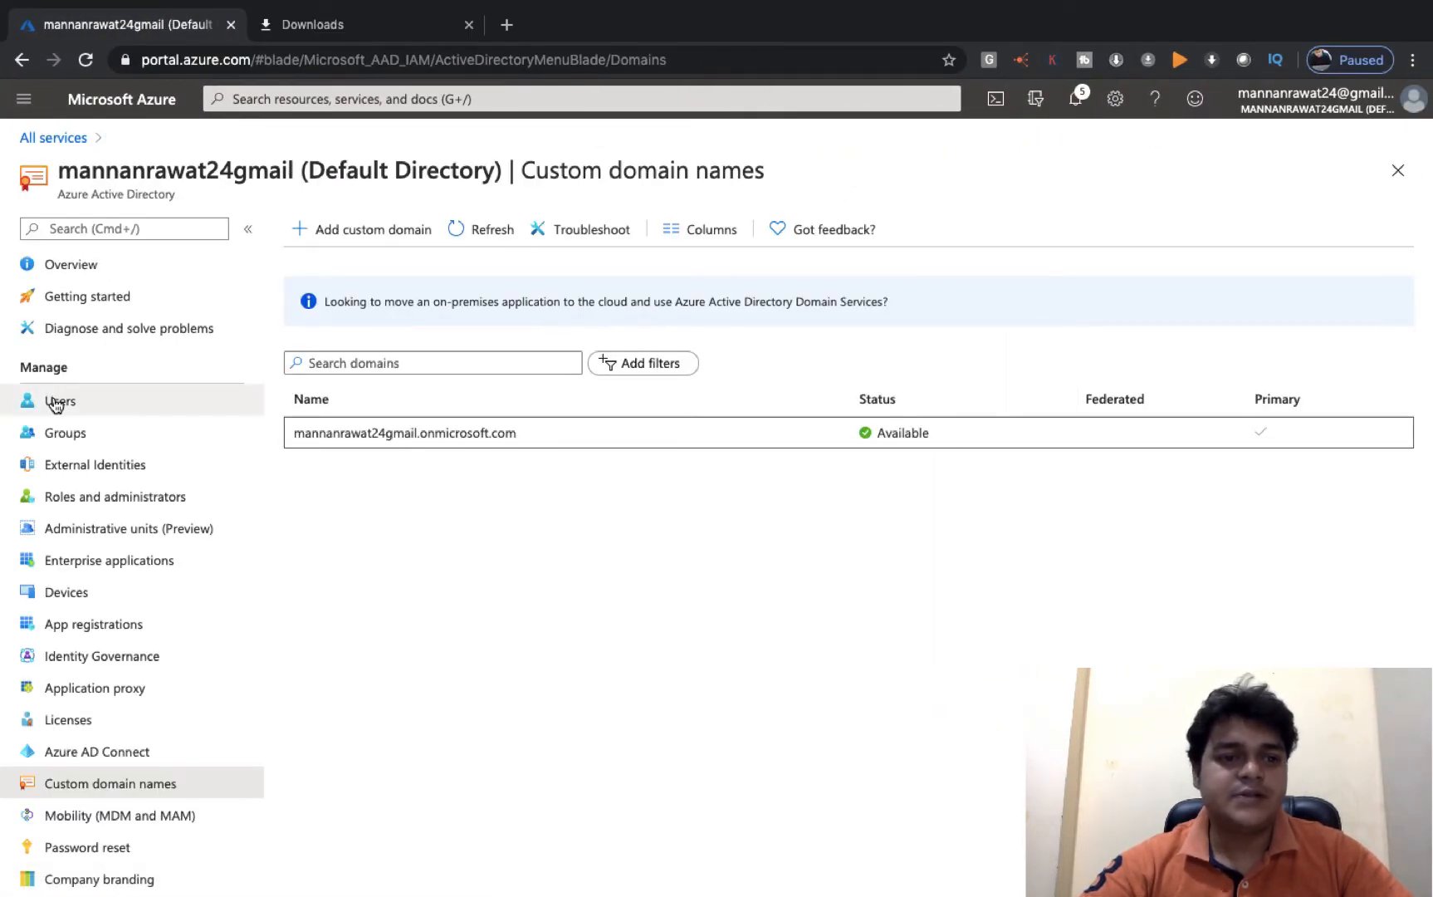
pyautogui.rightClick(53, 398)
pyautogui.click(132, 366)
pyautogui.click(84, 400)
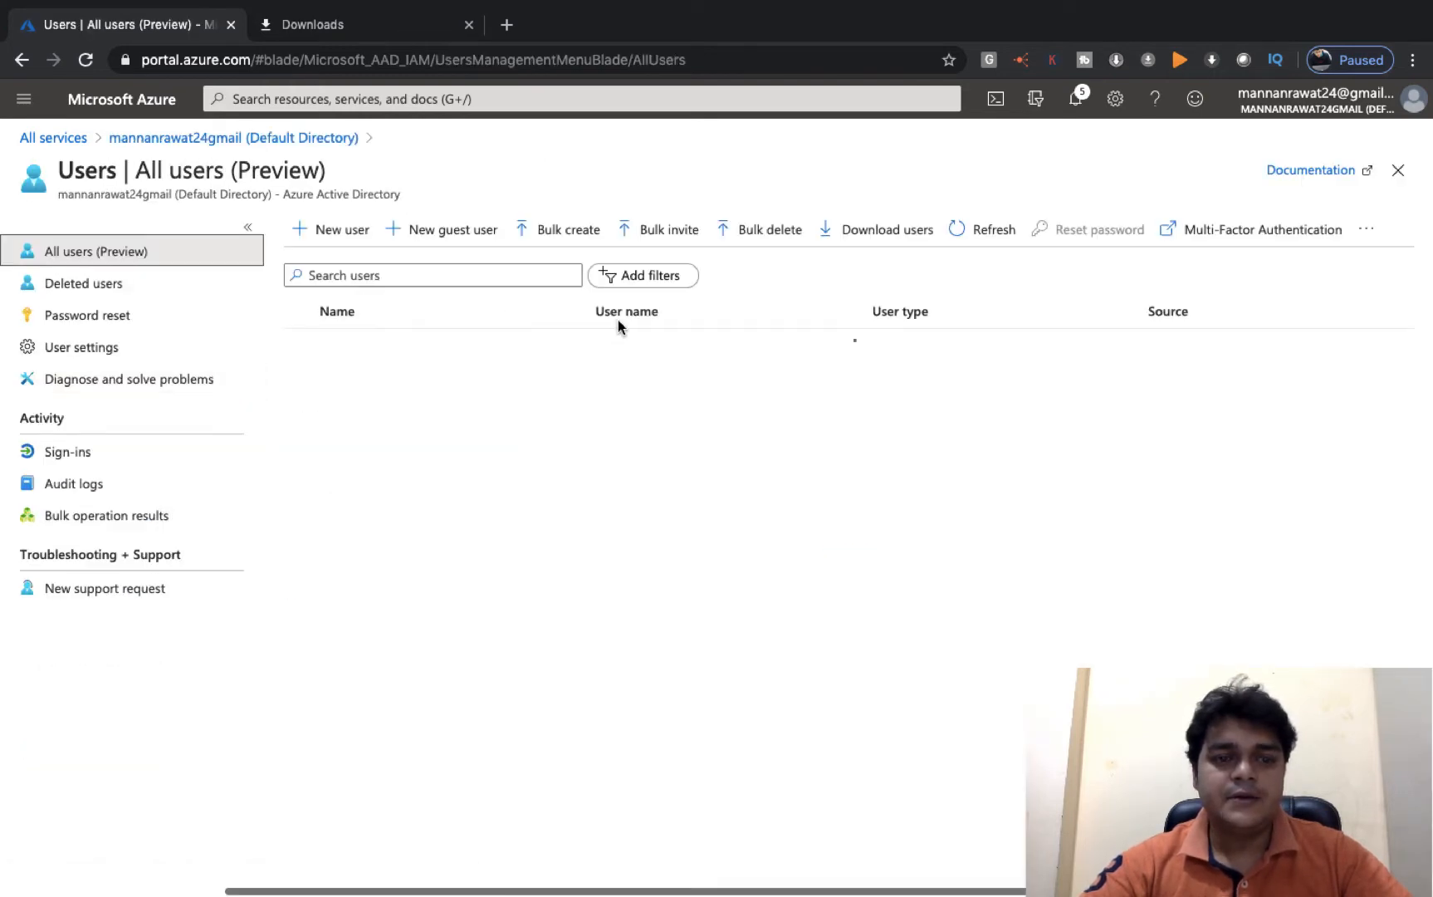
pyautogui.click(584, 239)
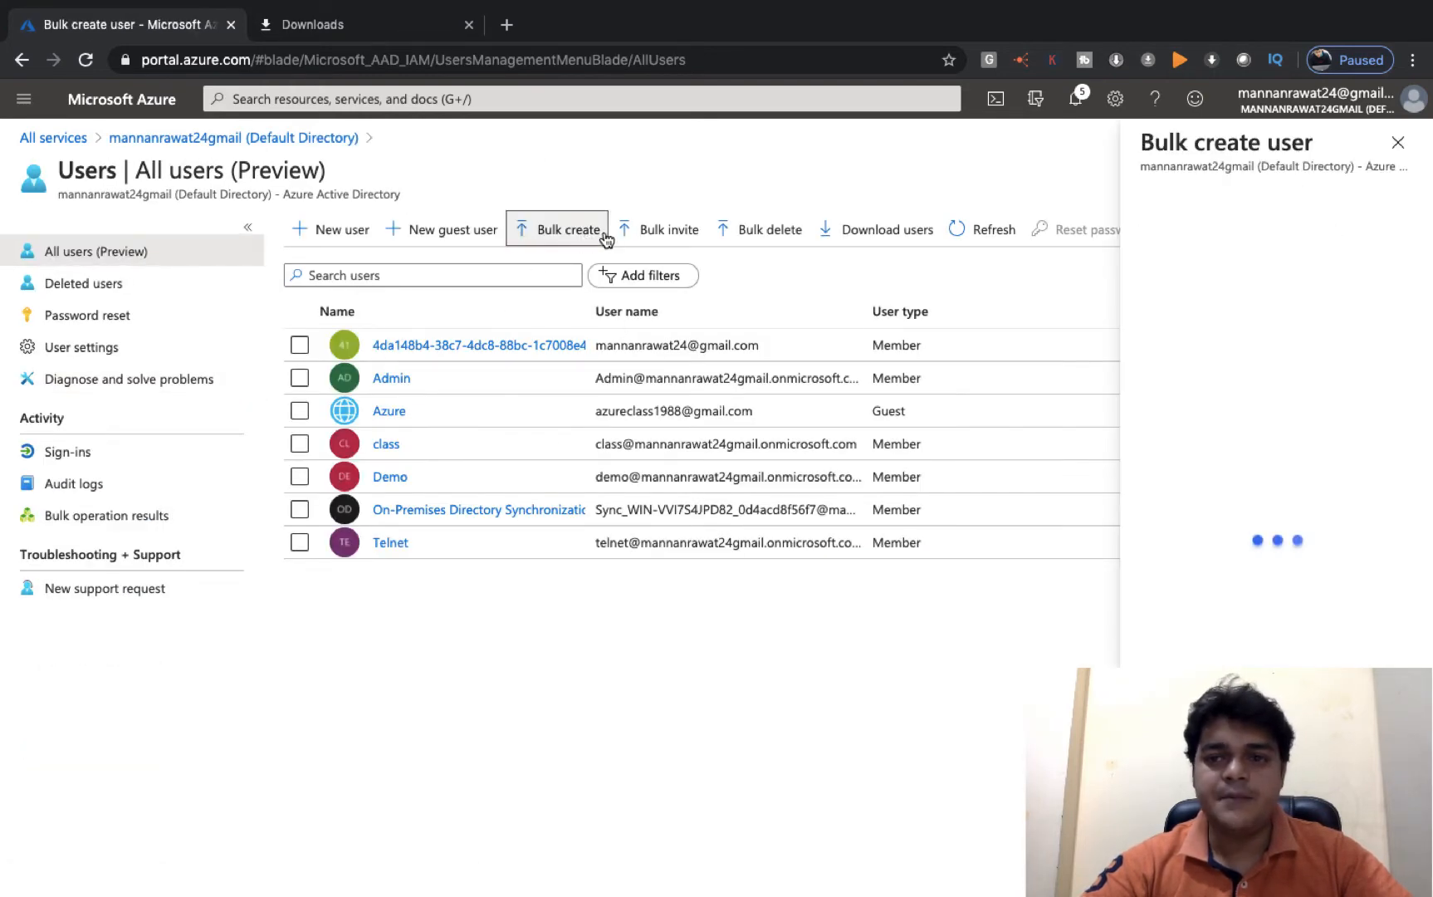
# - Upload 'create bulk.csv' from the Desktop and submit the bulk user creation
pyautogui.click(1405, 364)
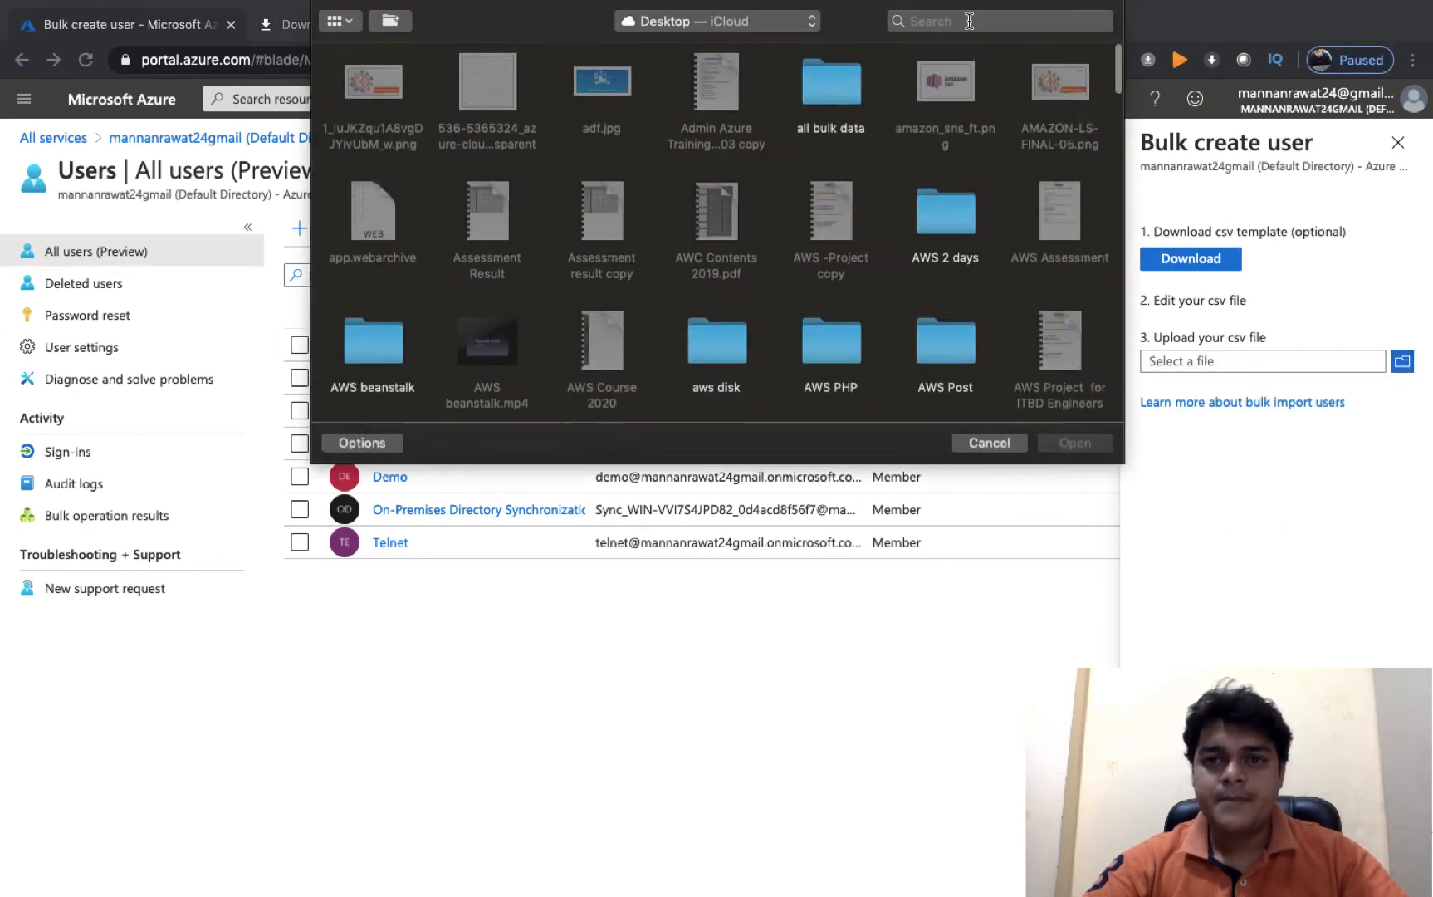
pyautogui.click(969, 21)
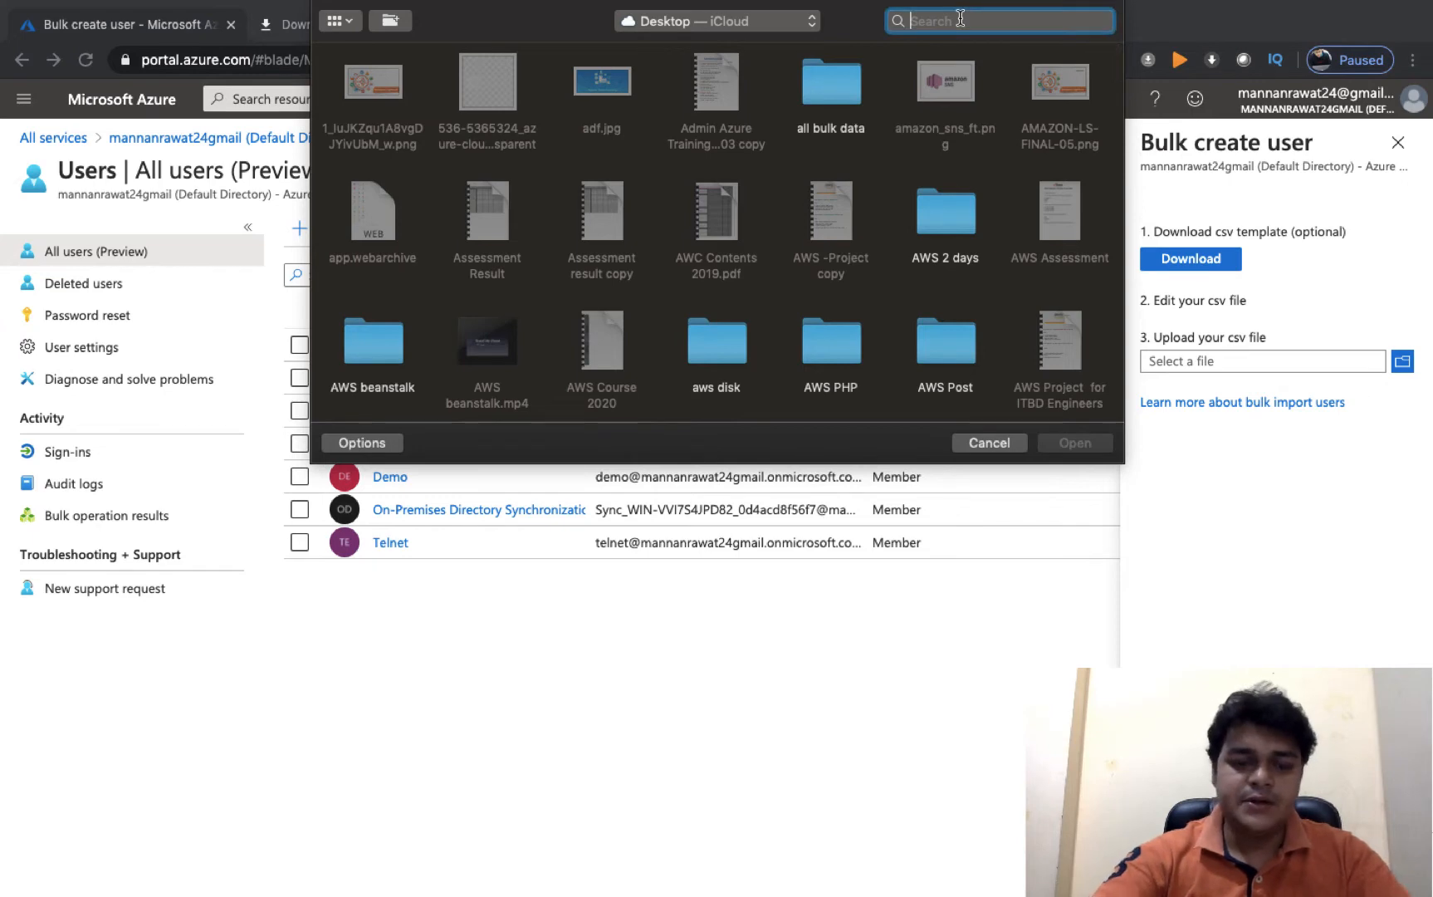
pyautogui.write('create')
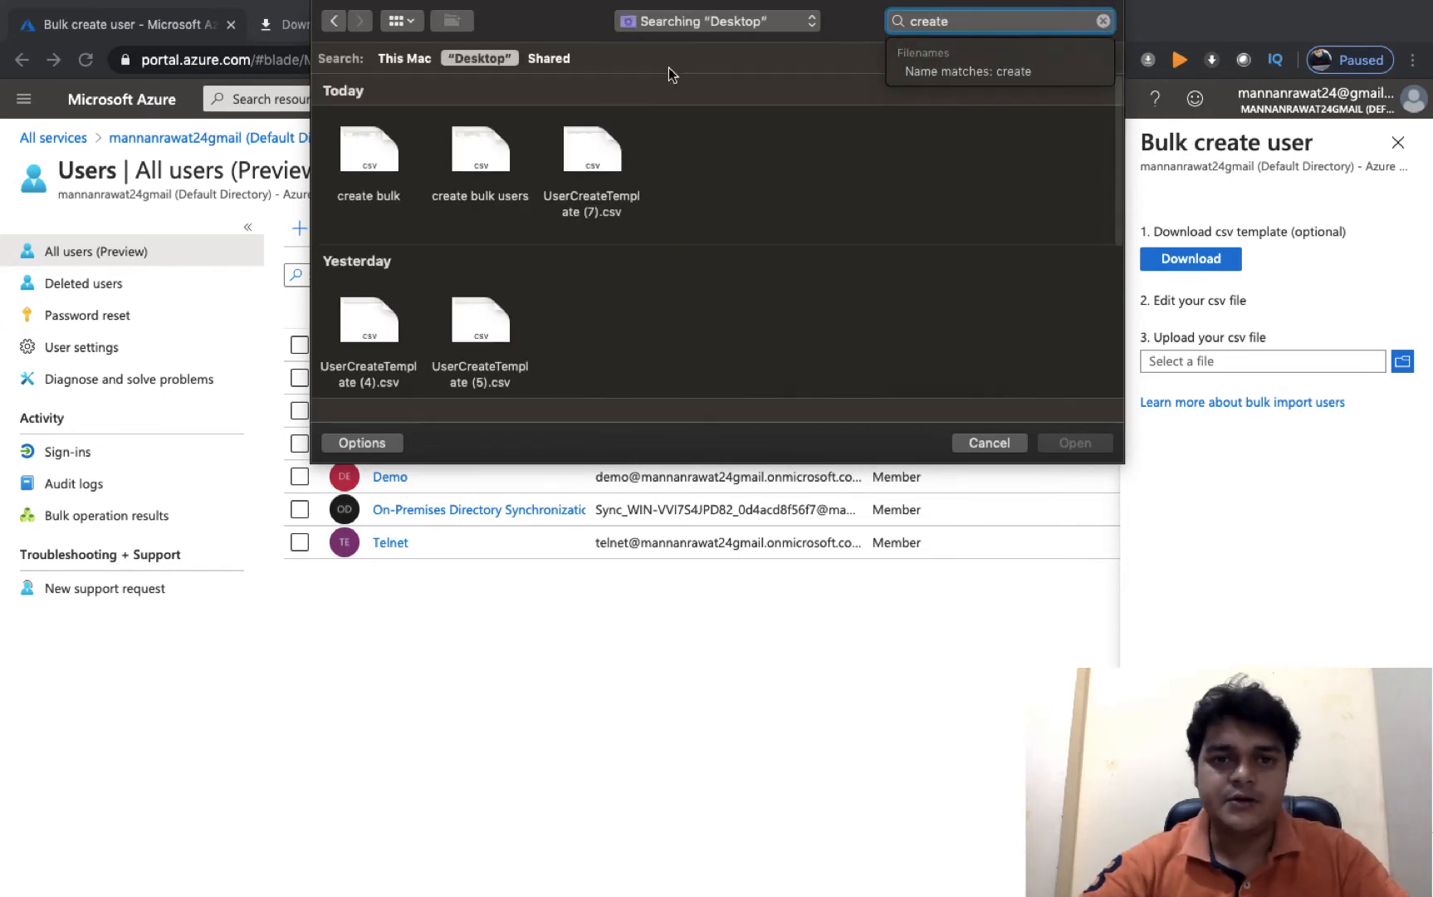
pyautogui.click(373, 174)
pyautogui.click(1075, 442)
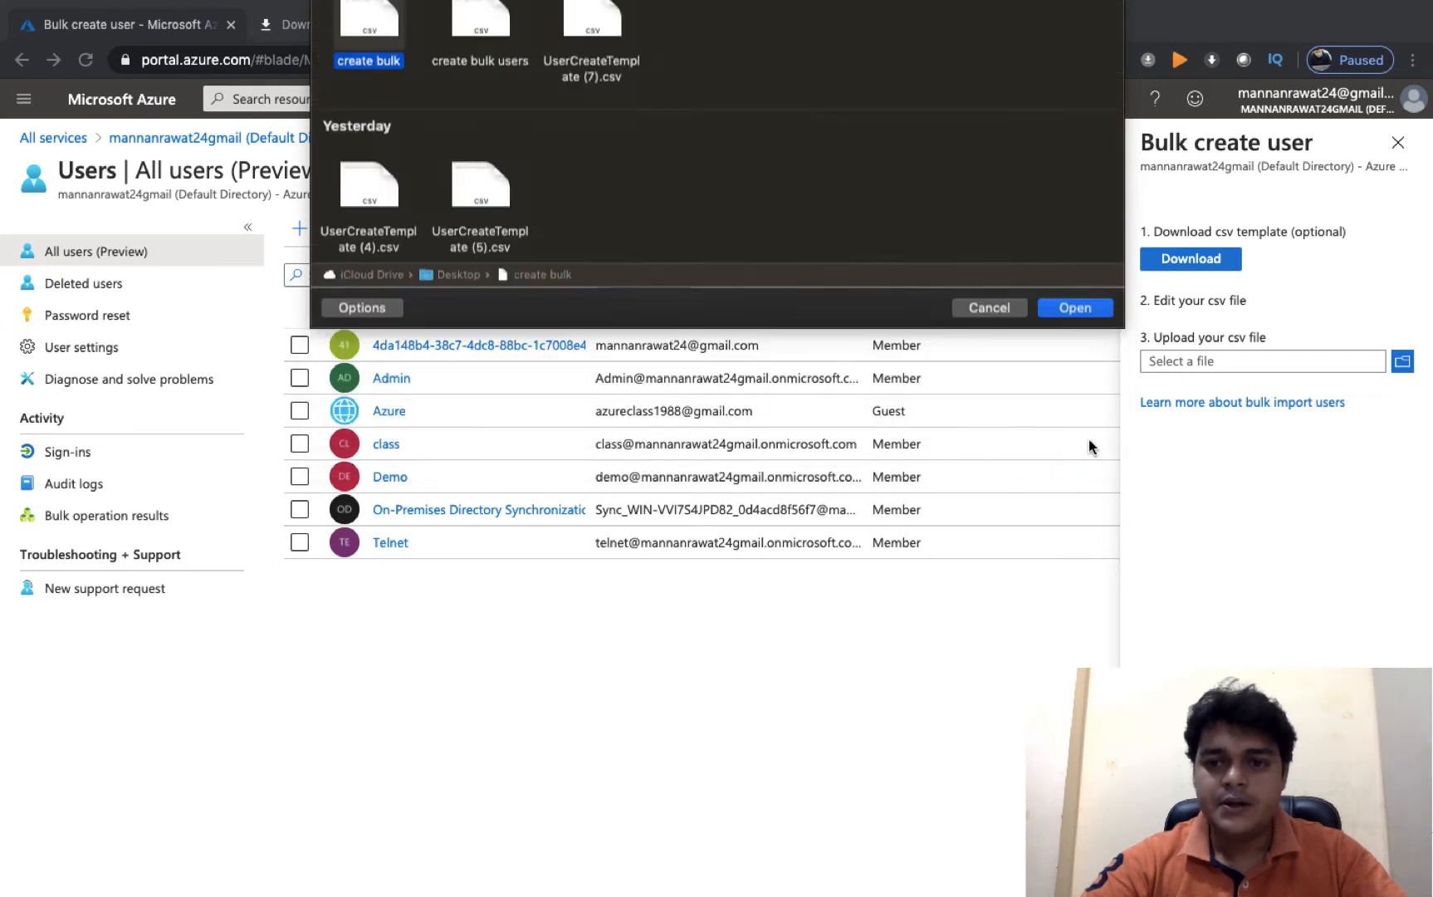
pyautogui.click(1190, 869)
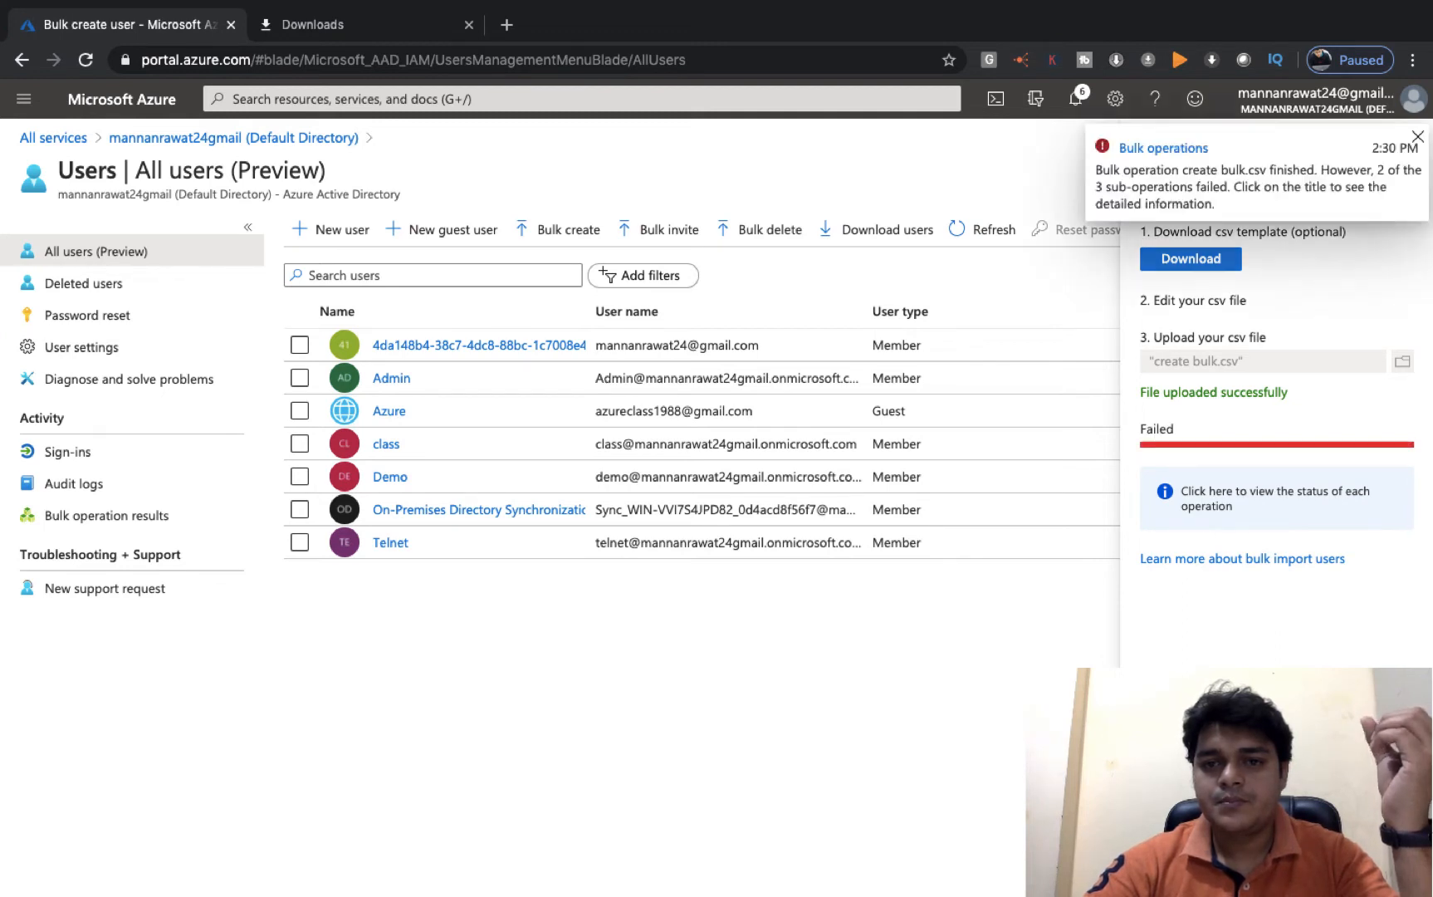
# - Review the per-operation bulk results, then return to All users, now listing Cloud, Demo and Telnet
pyautogui.click(1227, 509)
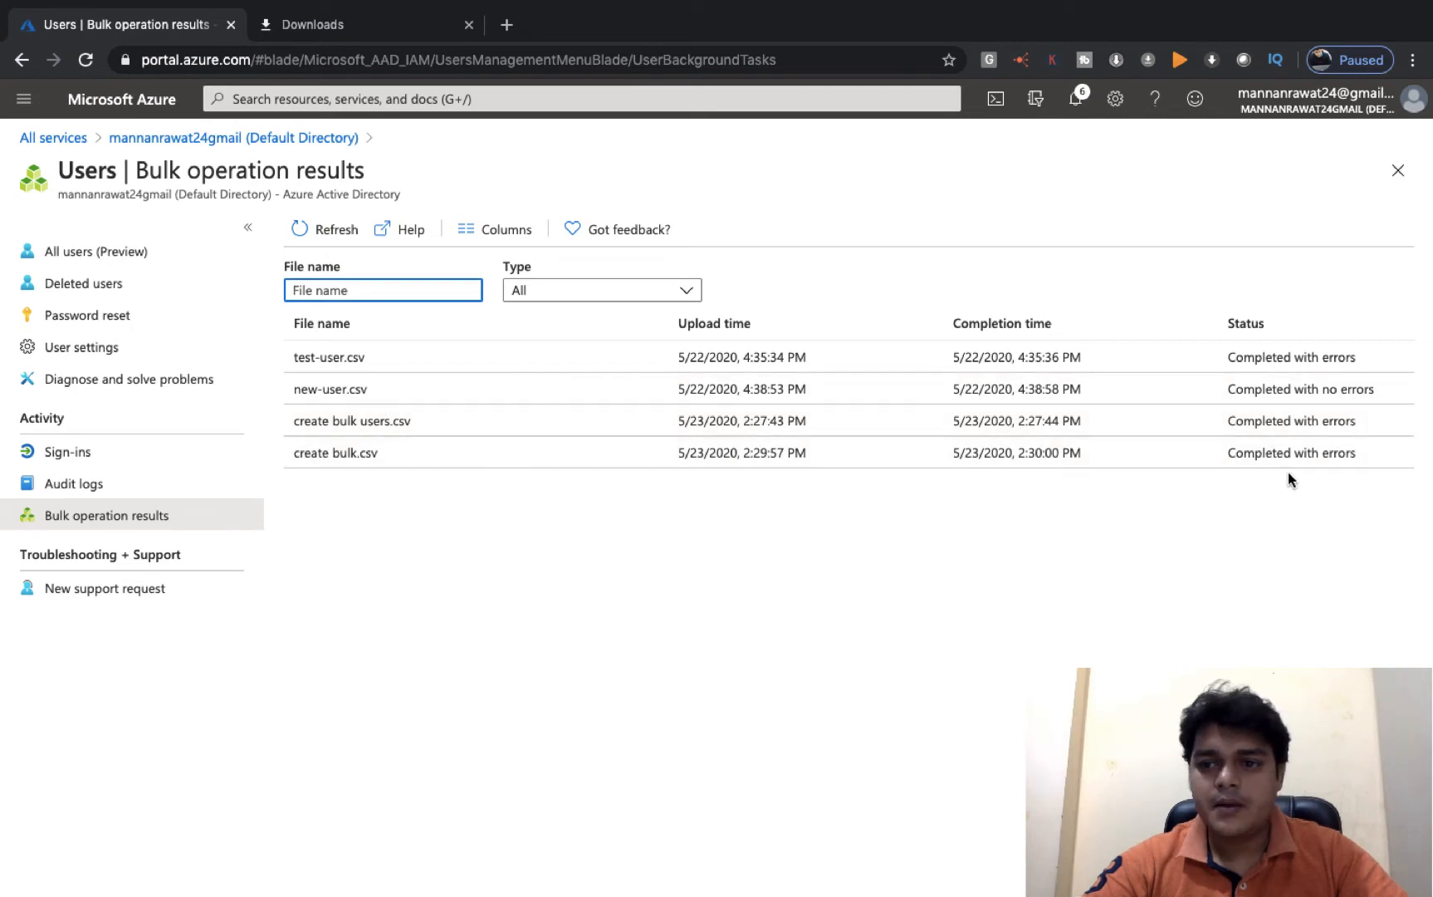
pyautogui.hotkey('ctrl', 'Left')
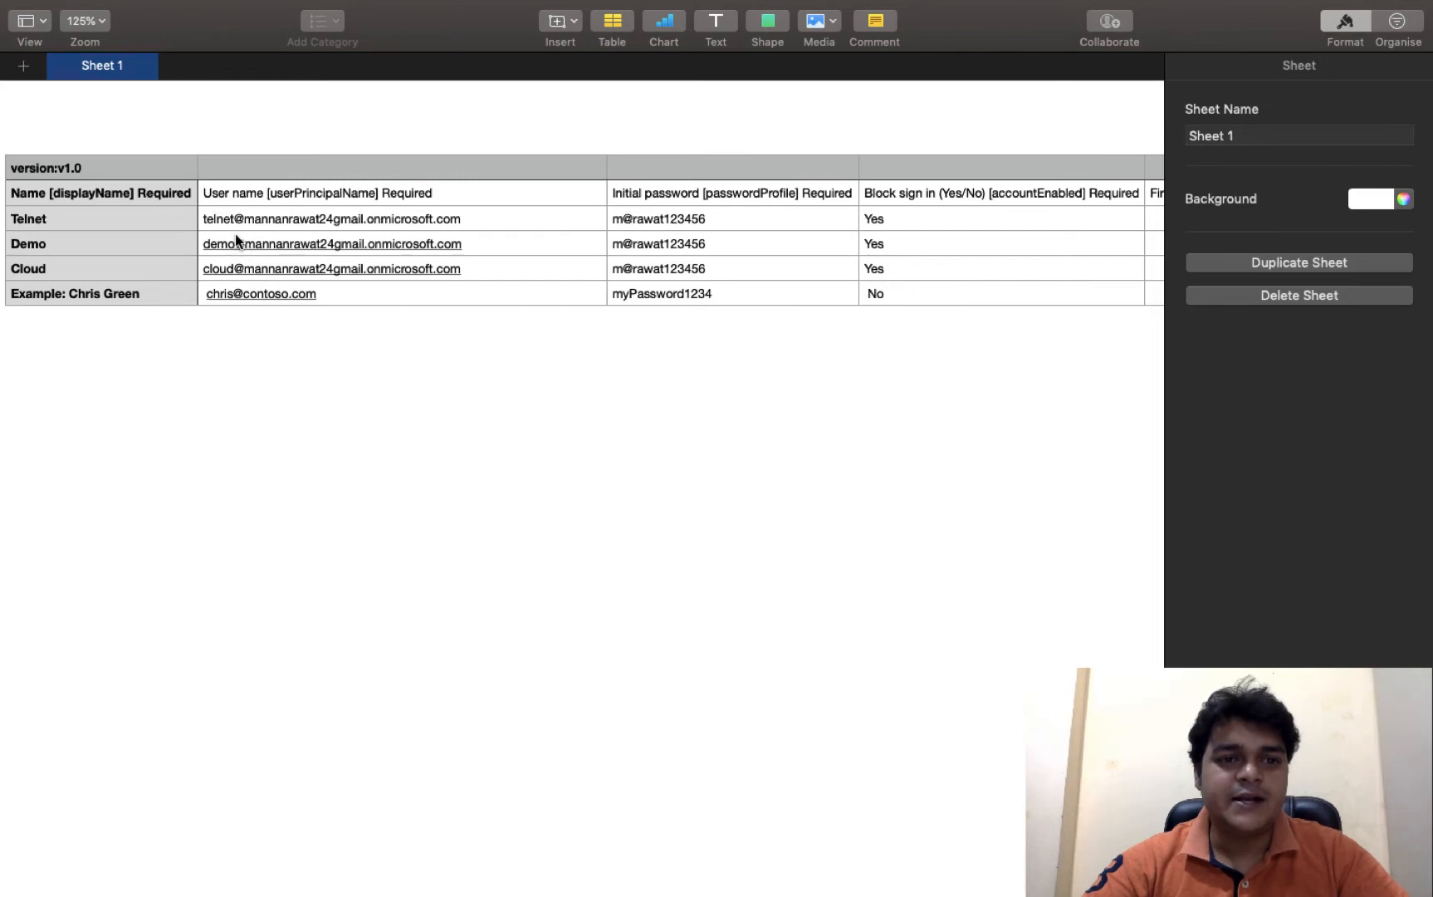
pyautogui.hotkey('ctrl', 'Right')
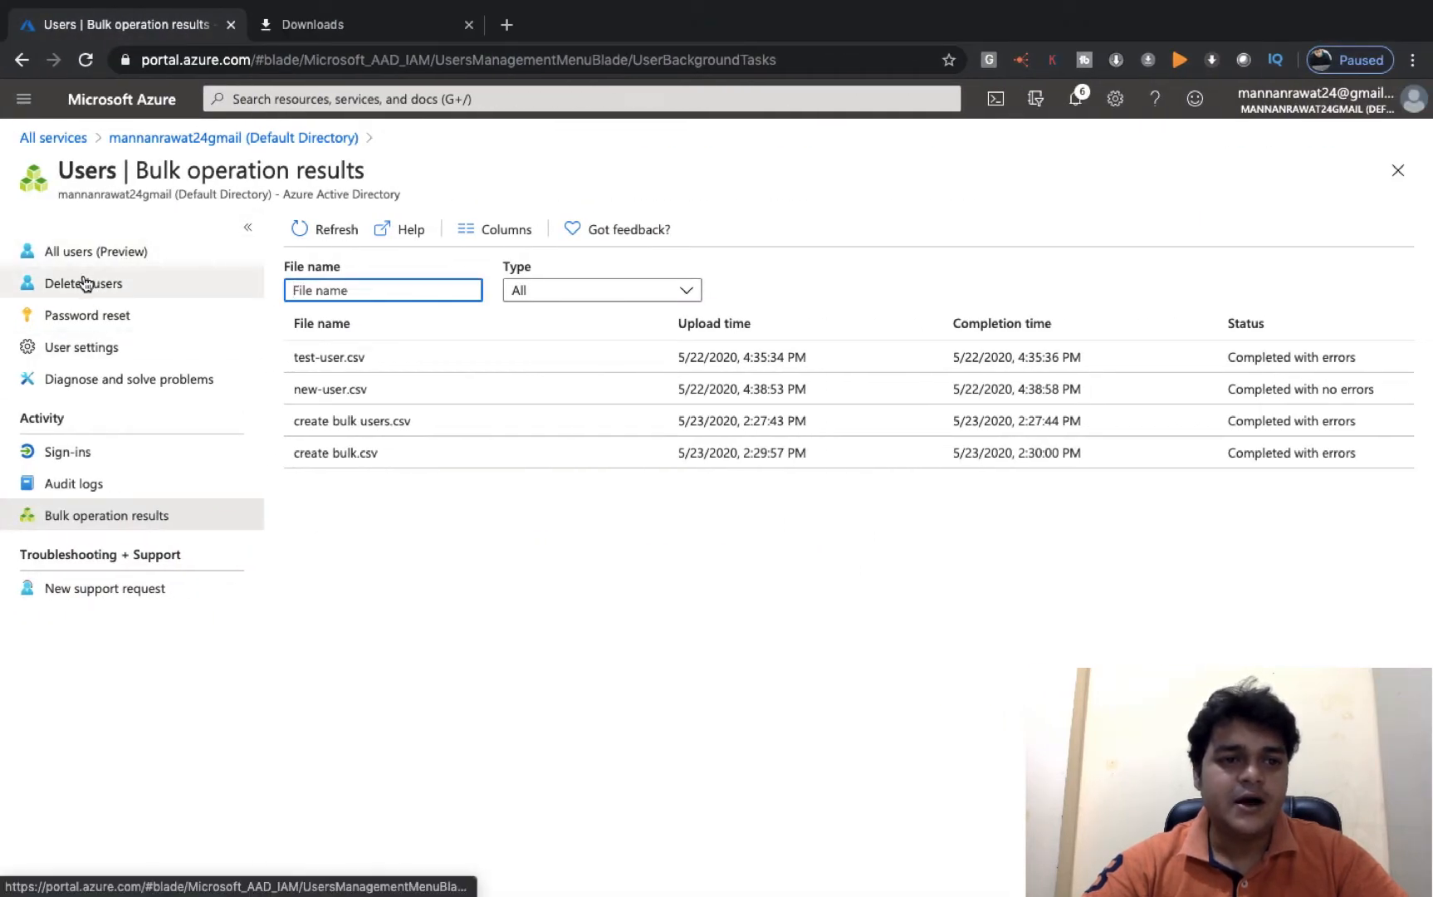
pyautogui.click(89, 253)
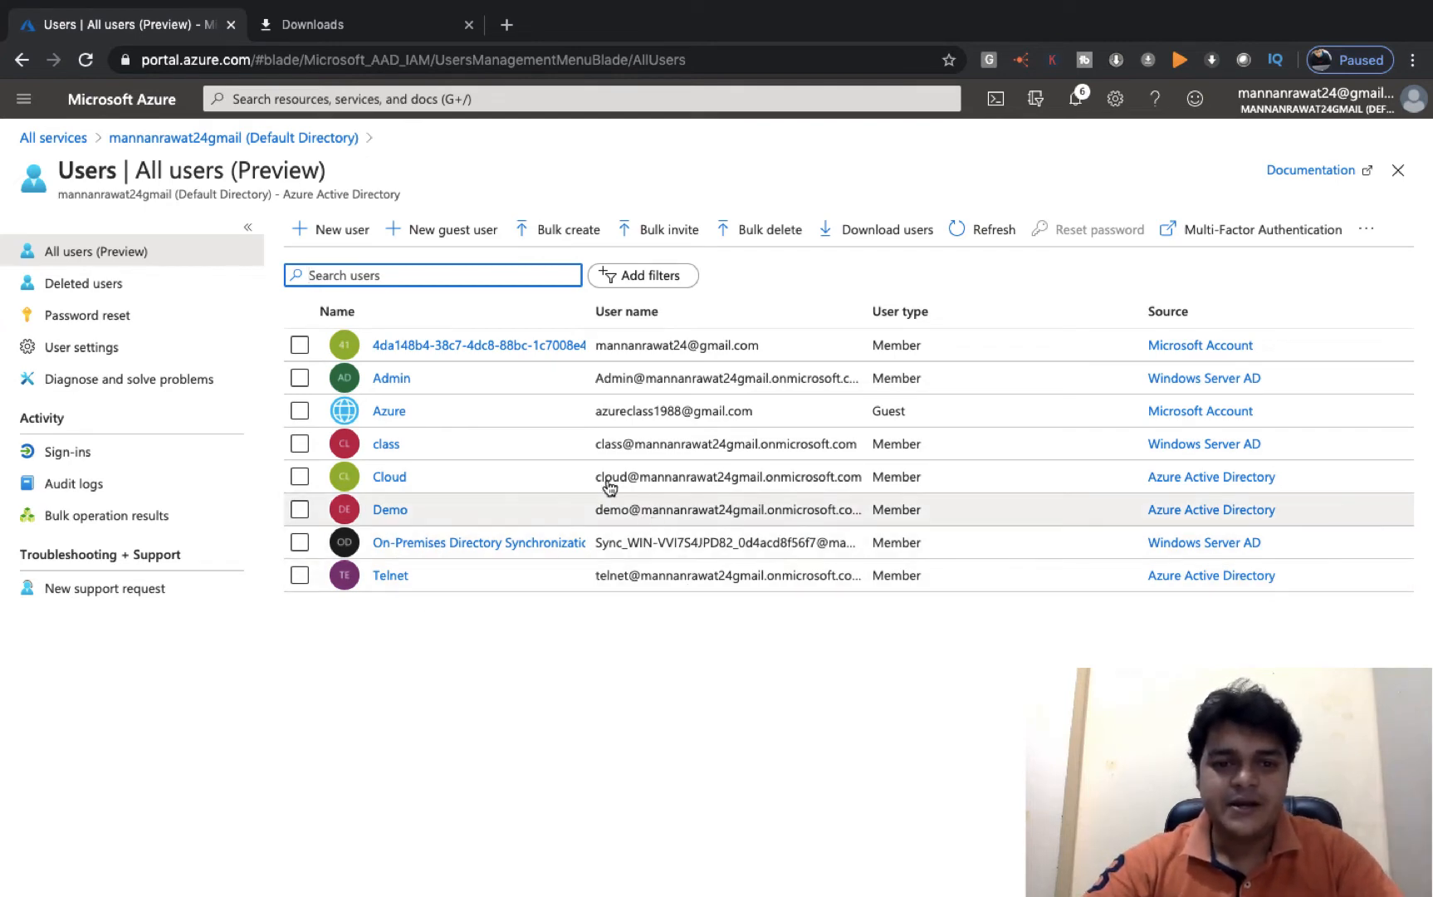
# - Check the Azure user list against the bulk-user spreadsheet's Demo row, then bring up the Paint slide
pyautogui.hotkey('ctrl', 'Left')
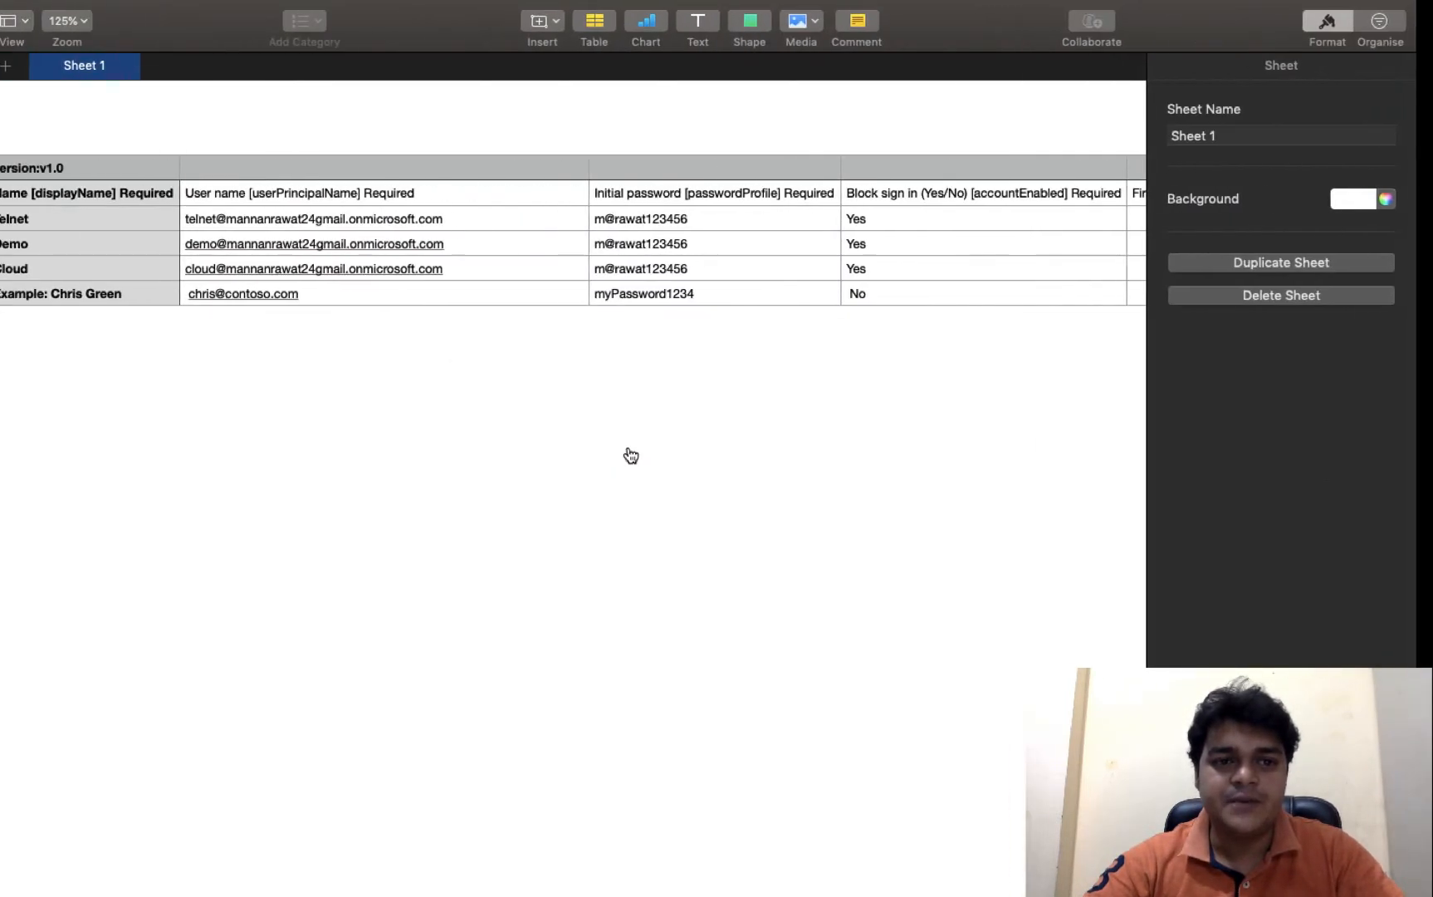
pyautogui.hotkey('ctrl', 'Right')
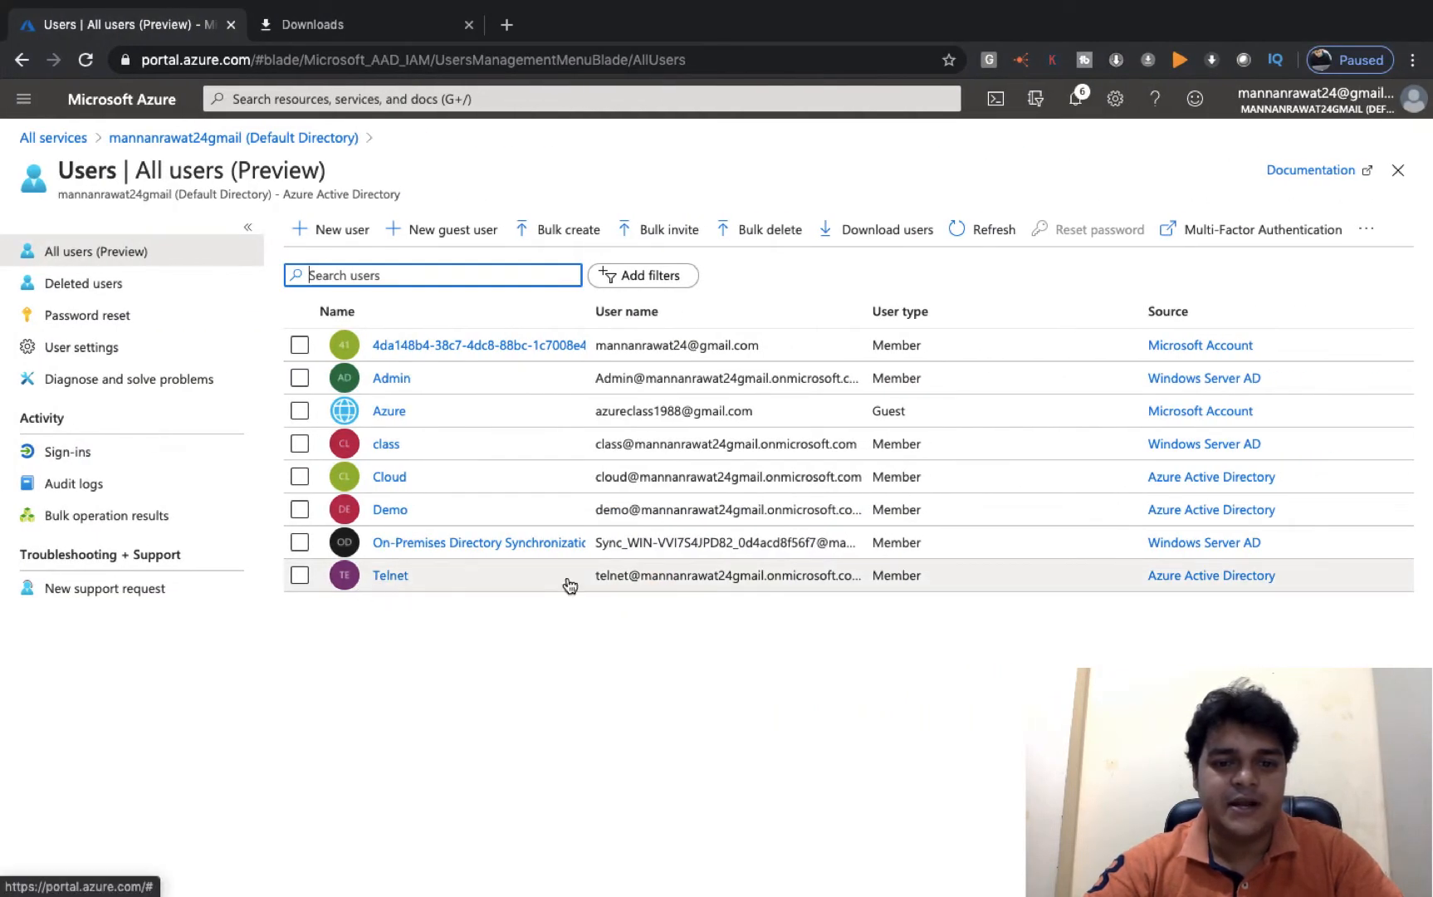
pyautogui.hotkey('ctrl', 'Left')
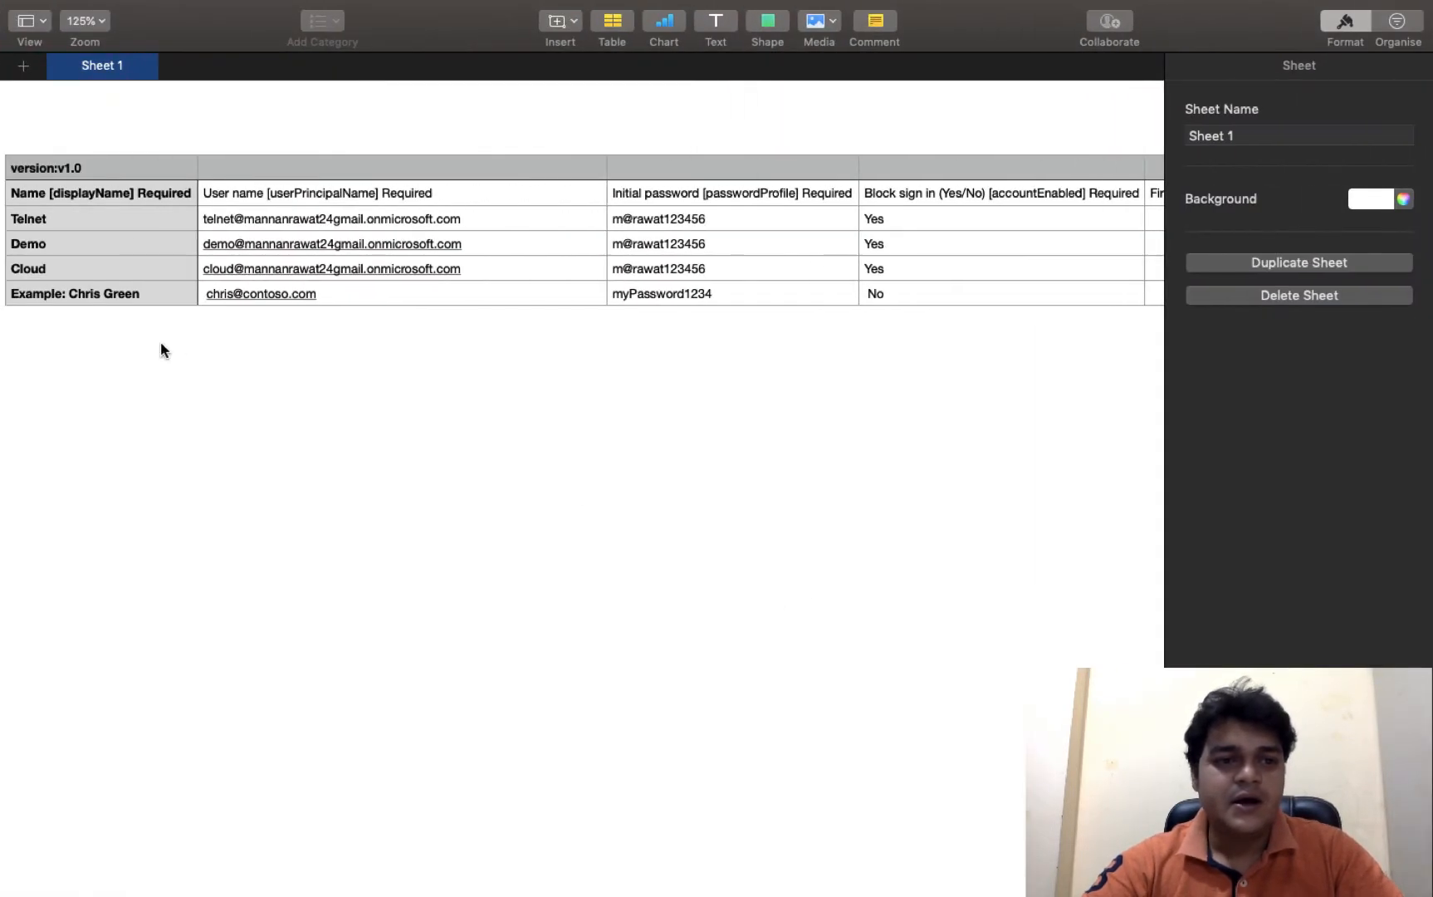
pyautogui.click(35, 245)
pyautogui.hotkey('ctrl', 'Right')
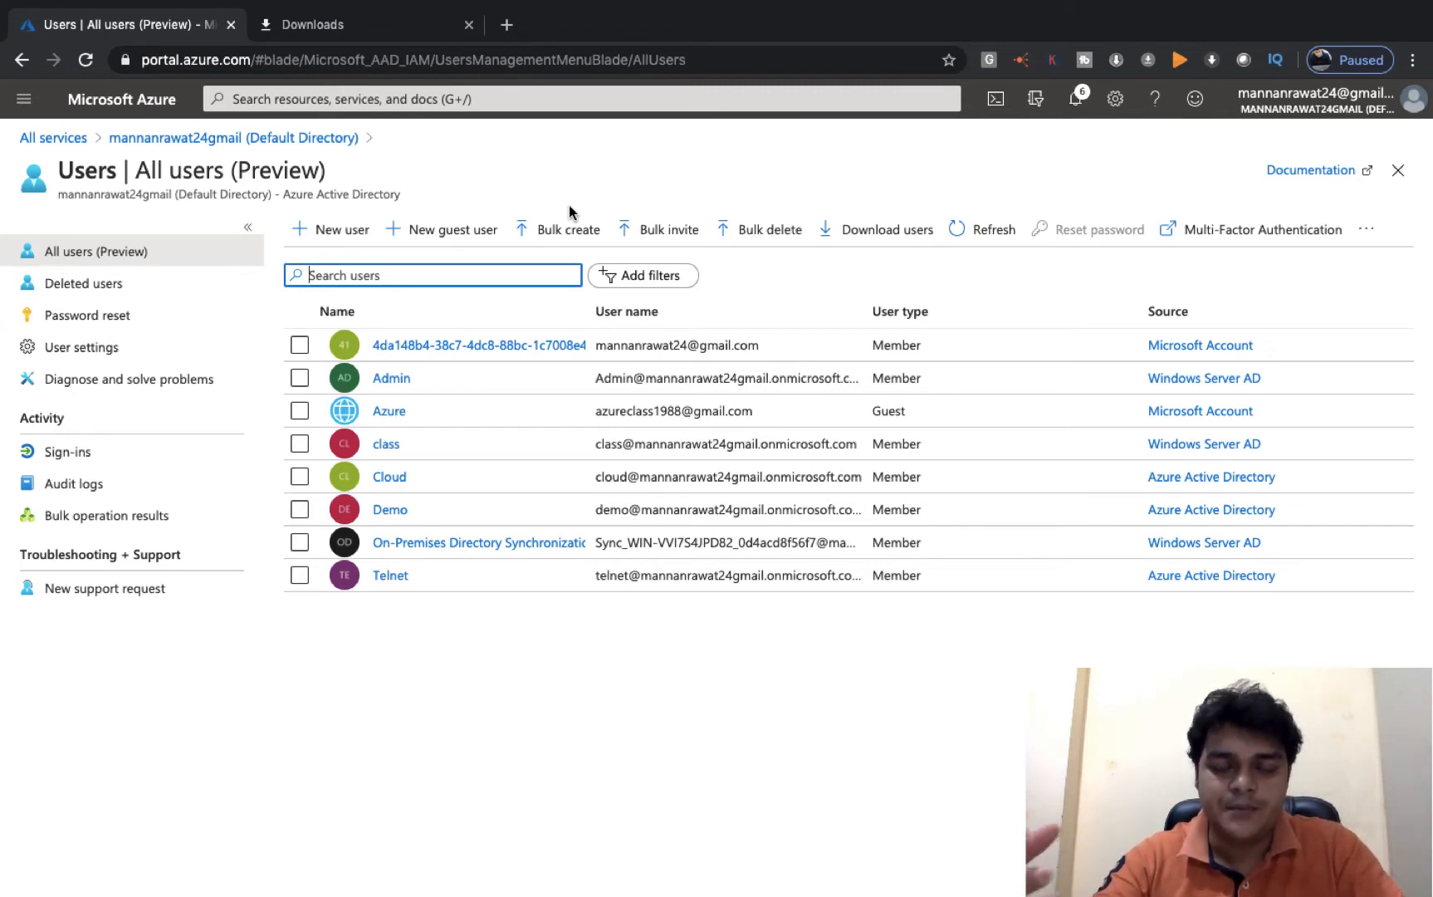
pyautogui.hotkey('ctrl', 'Right')
pyautogui.hotkey('ctrl', 'Right')
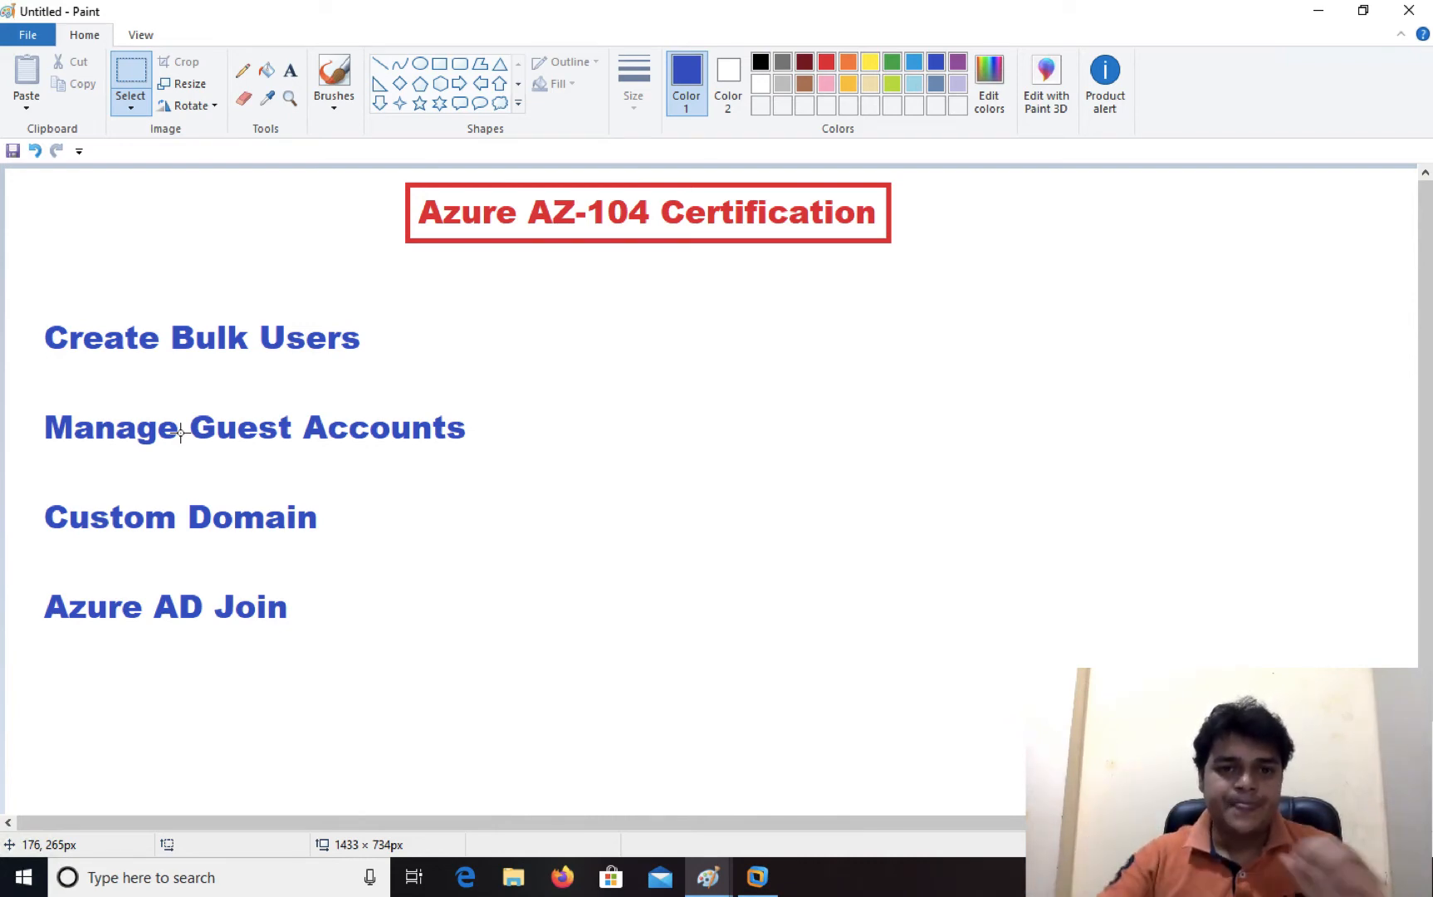
# - Draw a blue box beside the topic list and a red box near the right edge
pyautogui.click(439, 64)
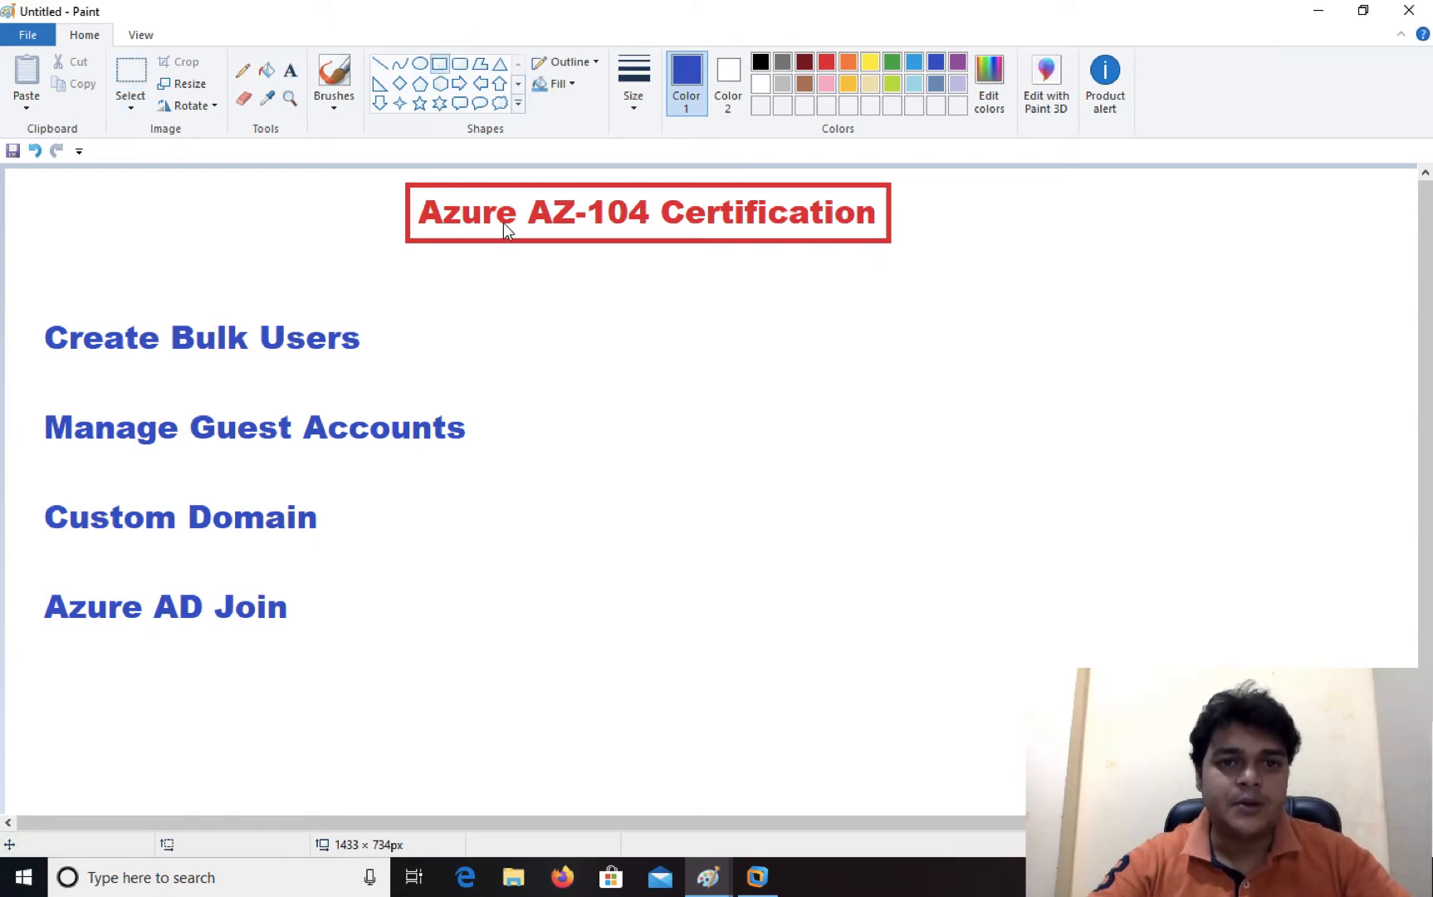
pyautogui.moveTo(539, 412); pyautogui.dragTo(820, 634)
pyautogui.moveTo(1059, 412); pyautogui.dragTo(1334, 613)
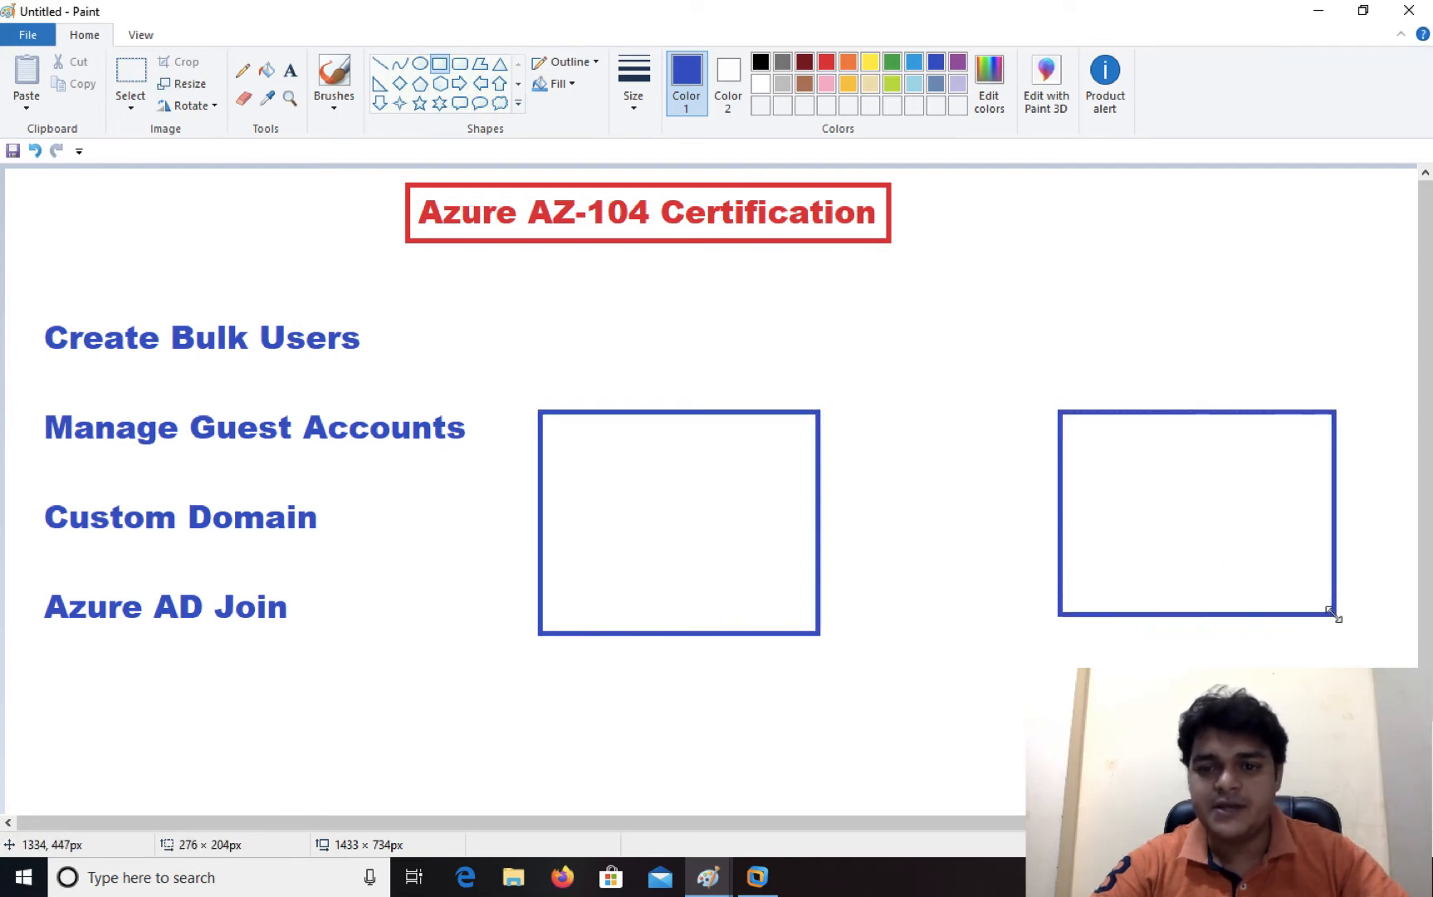
pyautogui.click(826, 62)
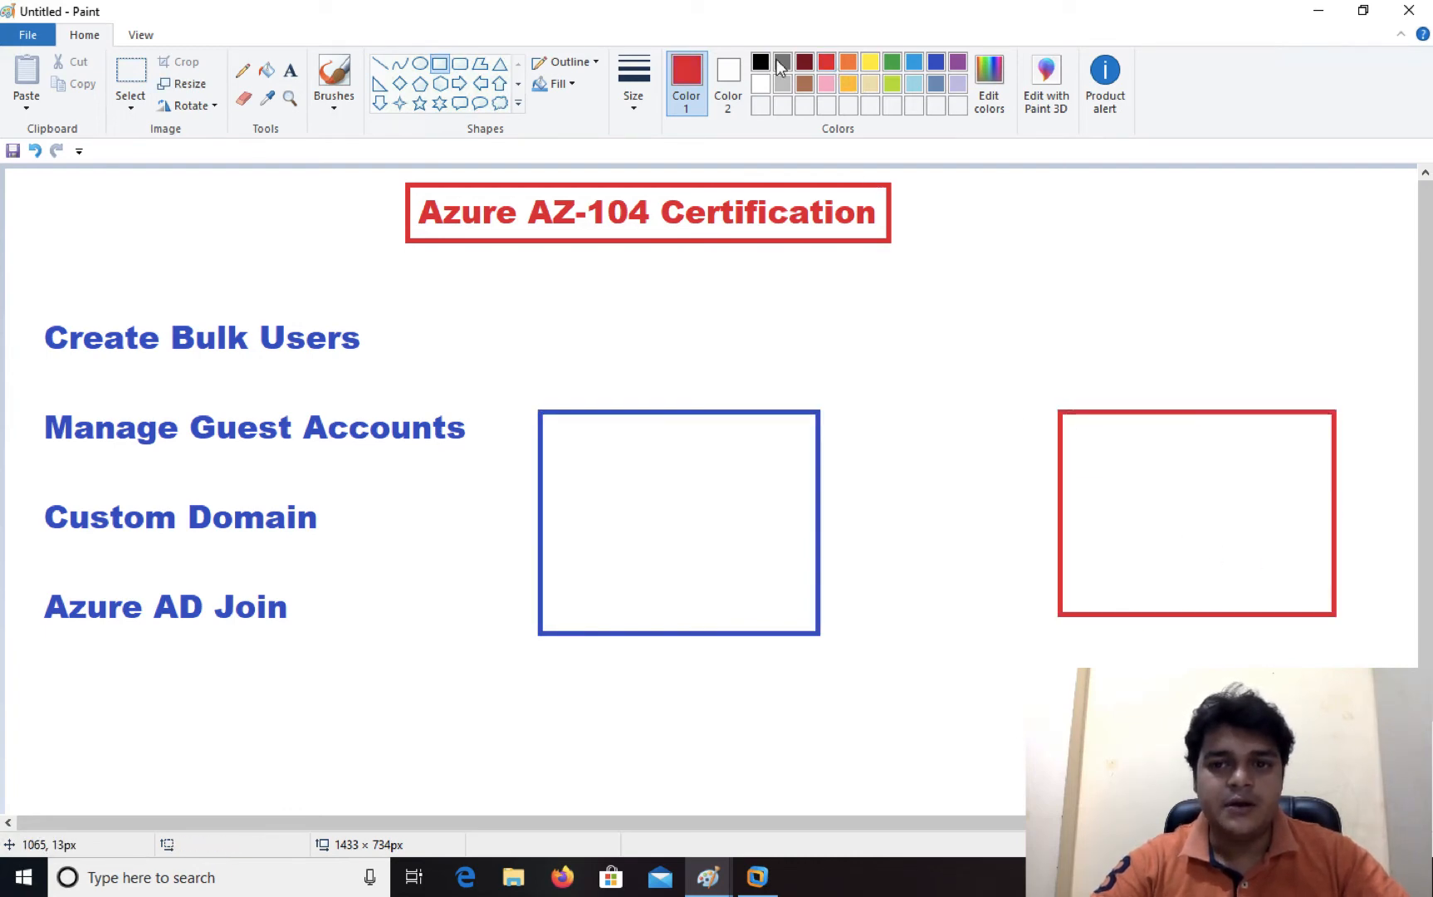
pyautogui.click(289, 71)
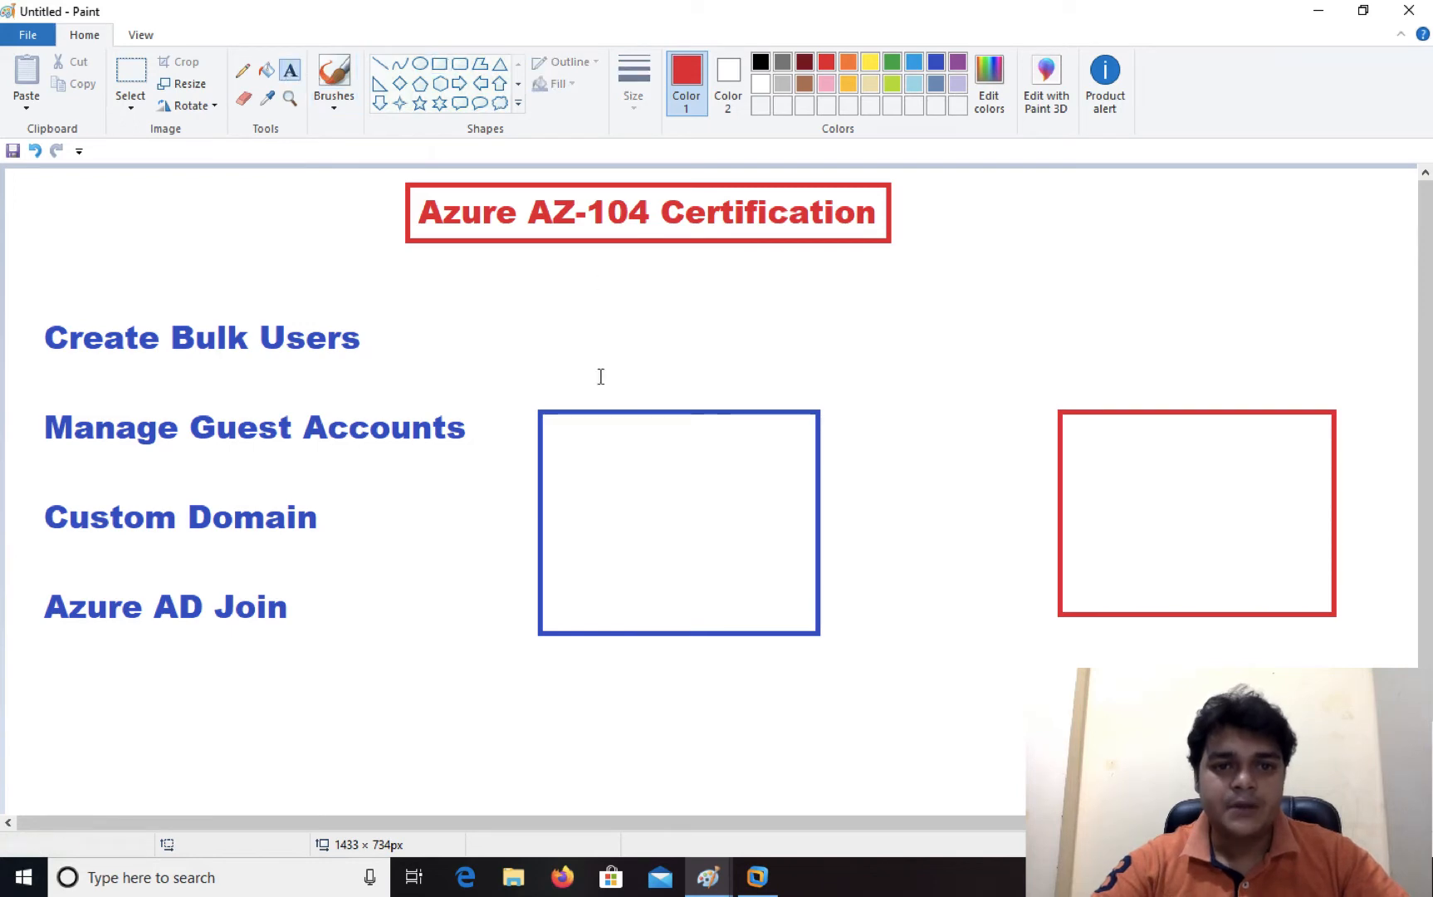
pyautogui.moveTo(526, 341); pyautogui.dragTo(655, 370)
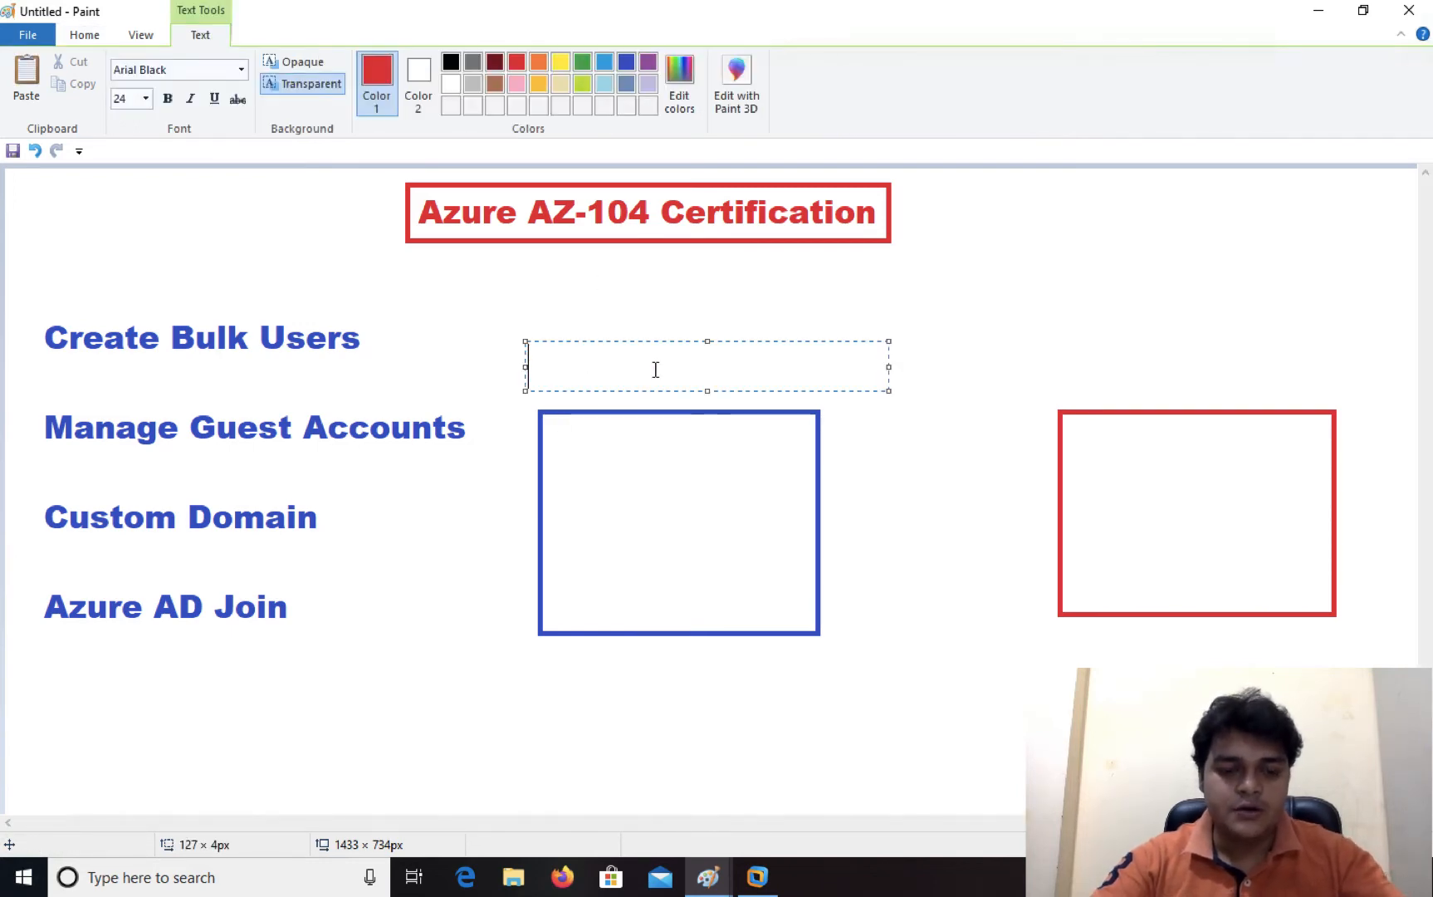
pyautogui.write('xyz@')
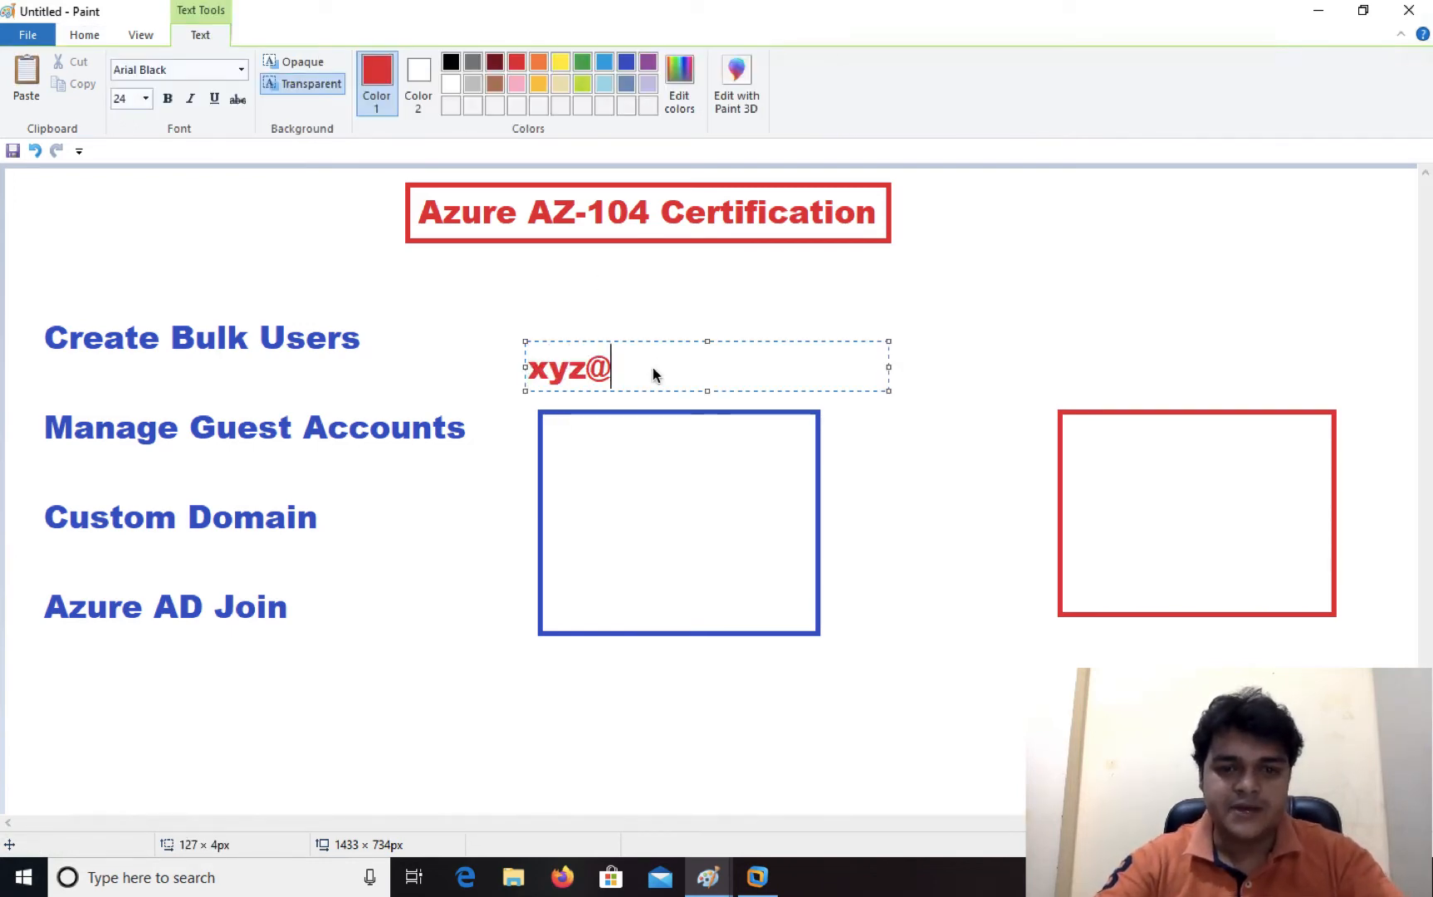
pyautogui.write('gmail')
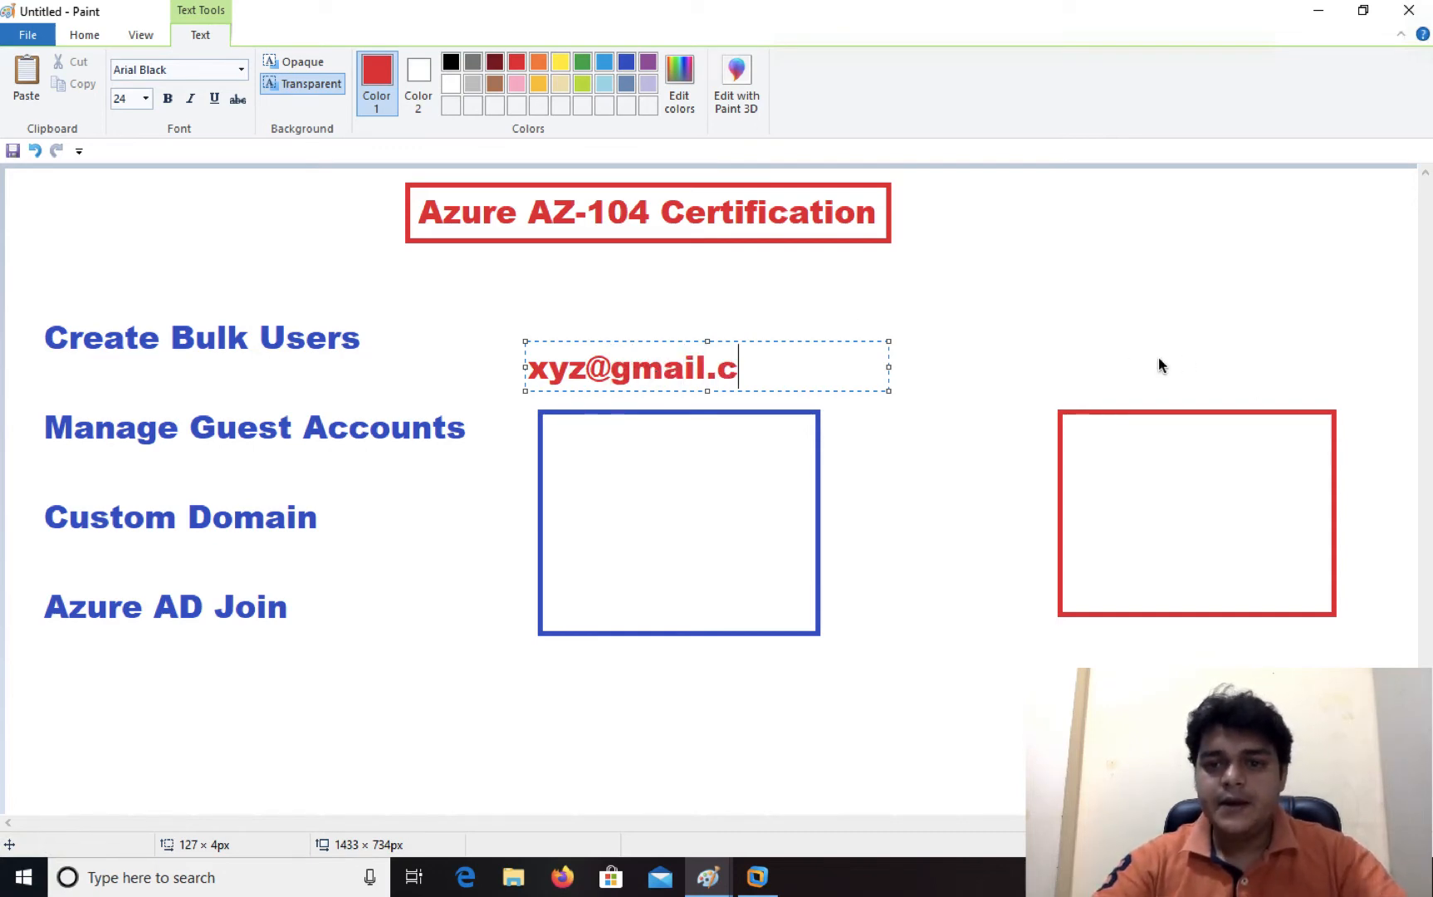
pyautogui.write('.c')
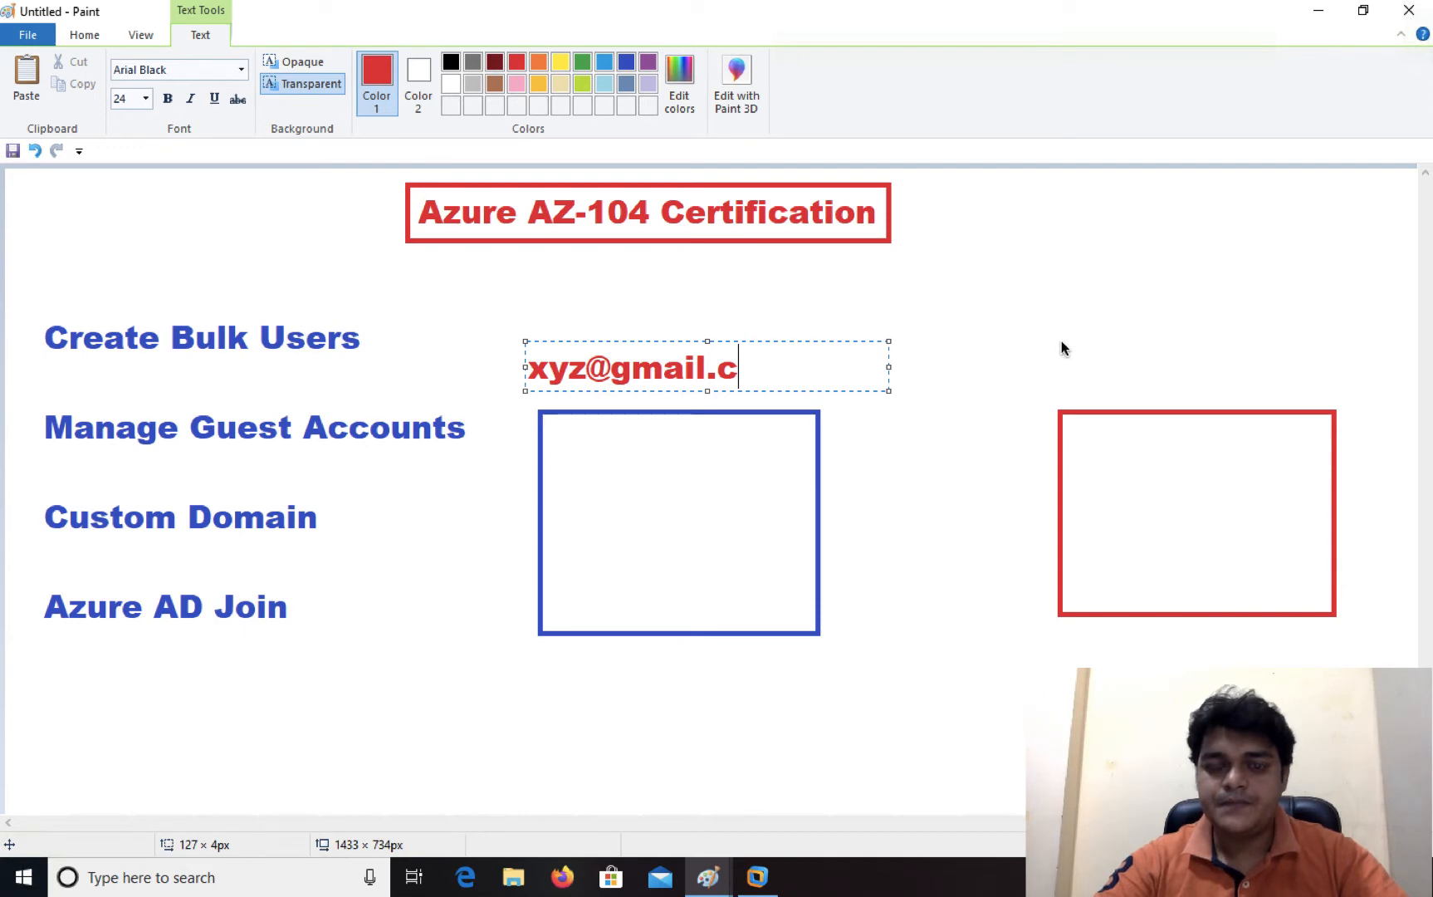
pyautogui.write('om')
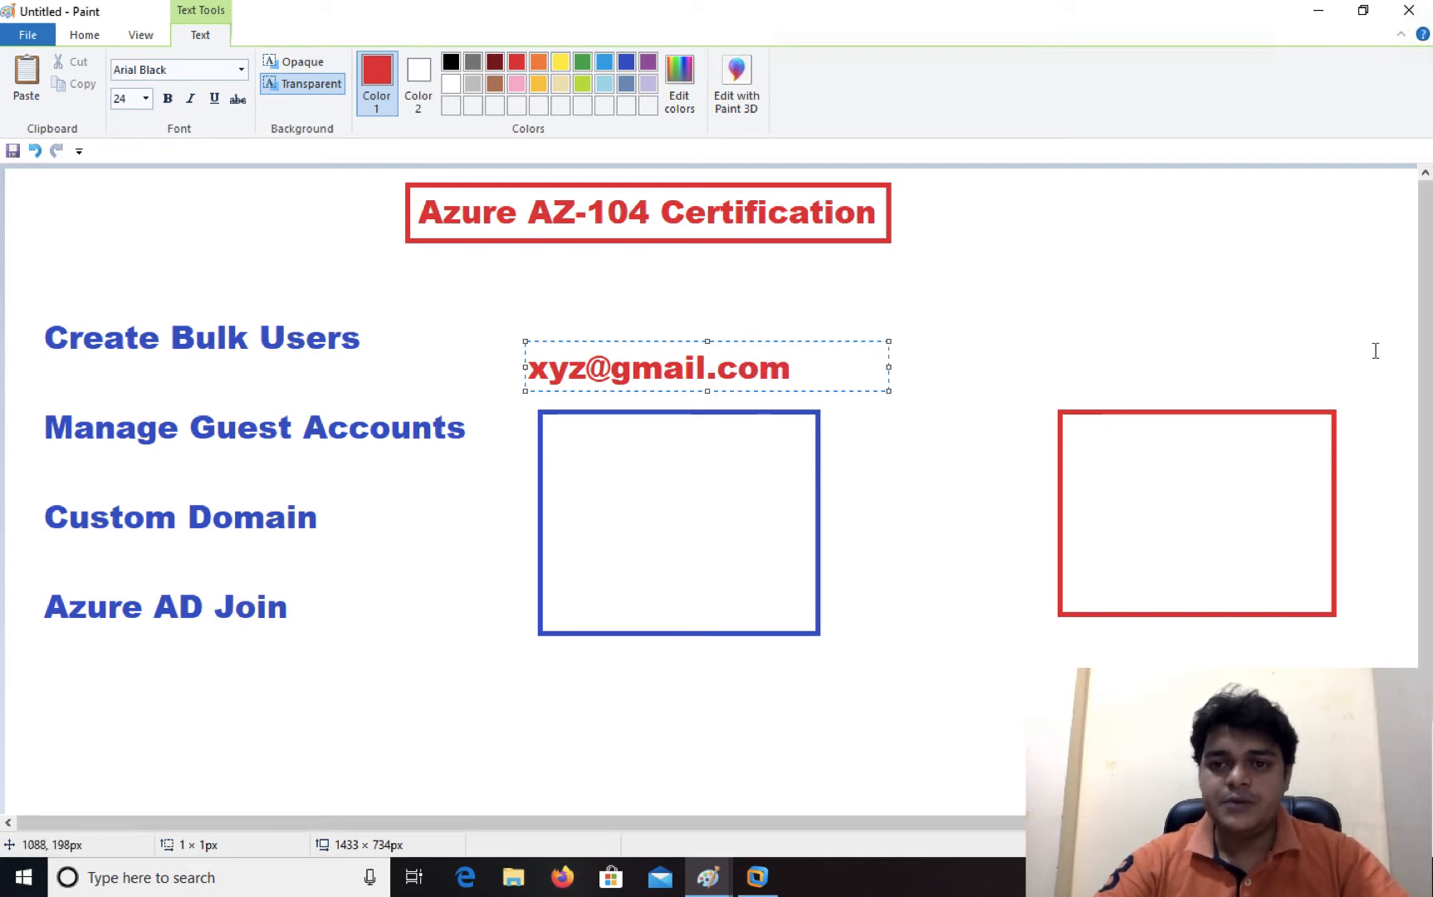
pyautogui.click(1368, 372)
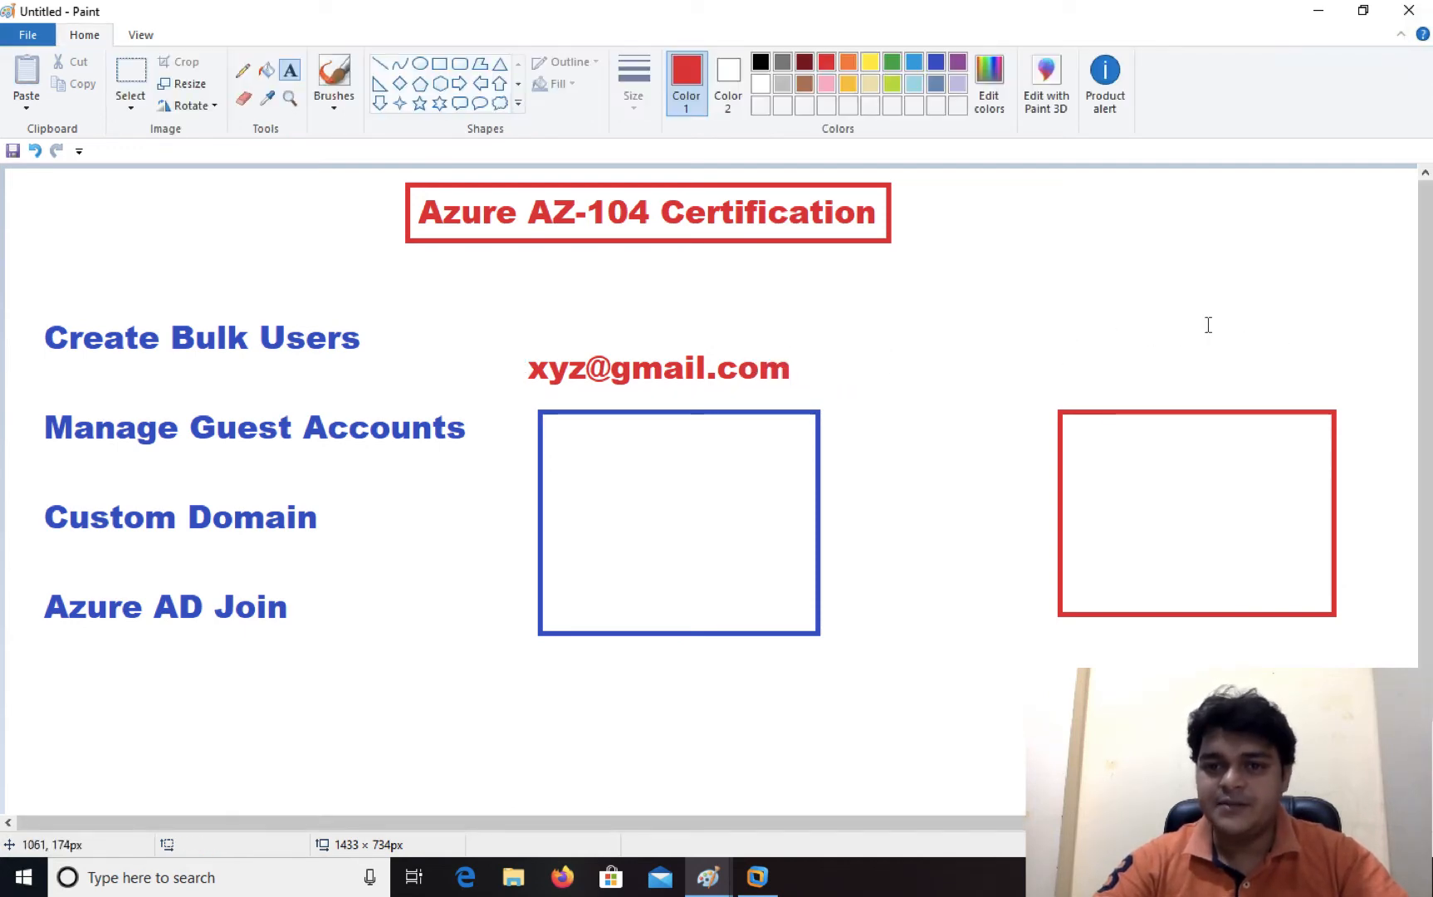
pyautogui.click(1075, 332)
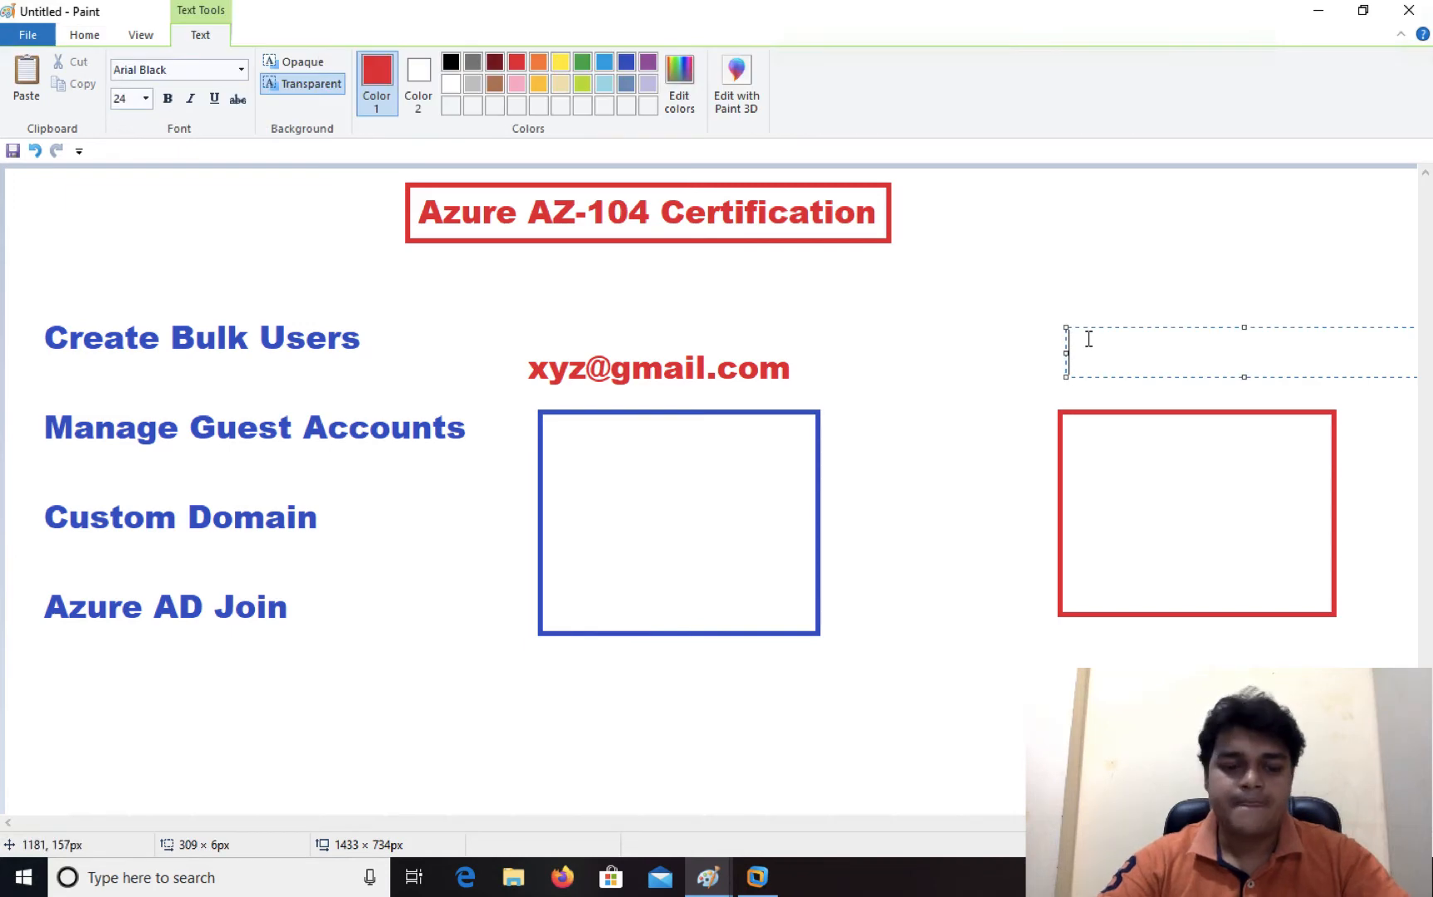
pyautogui.write('abc')
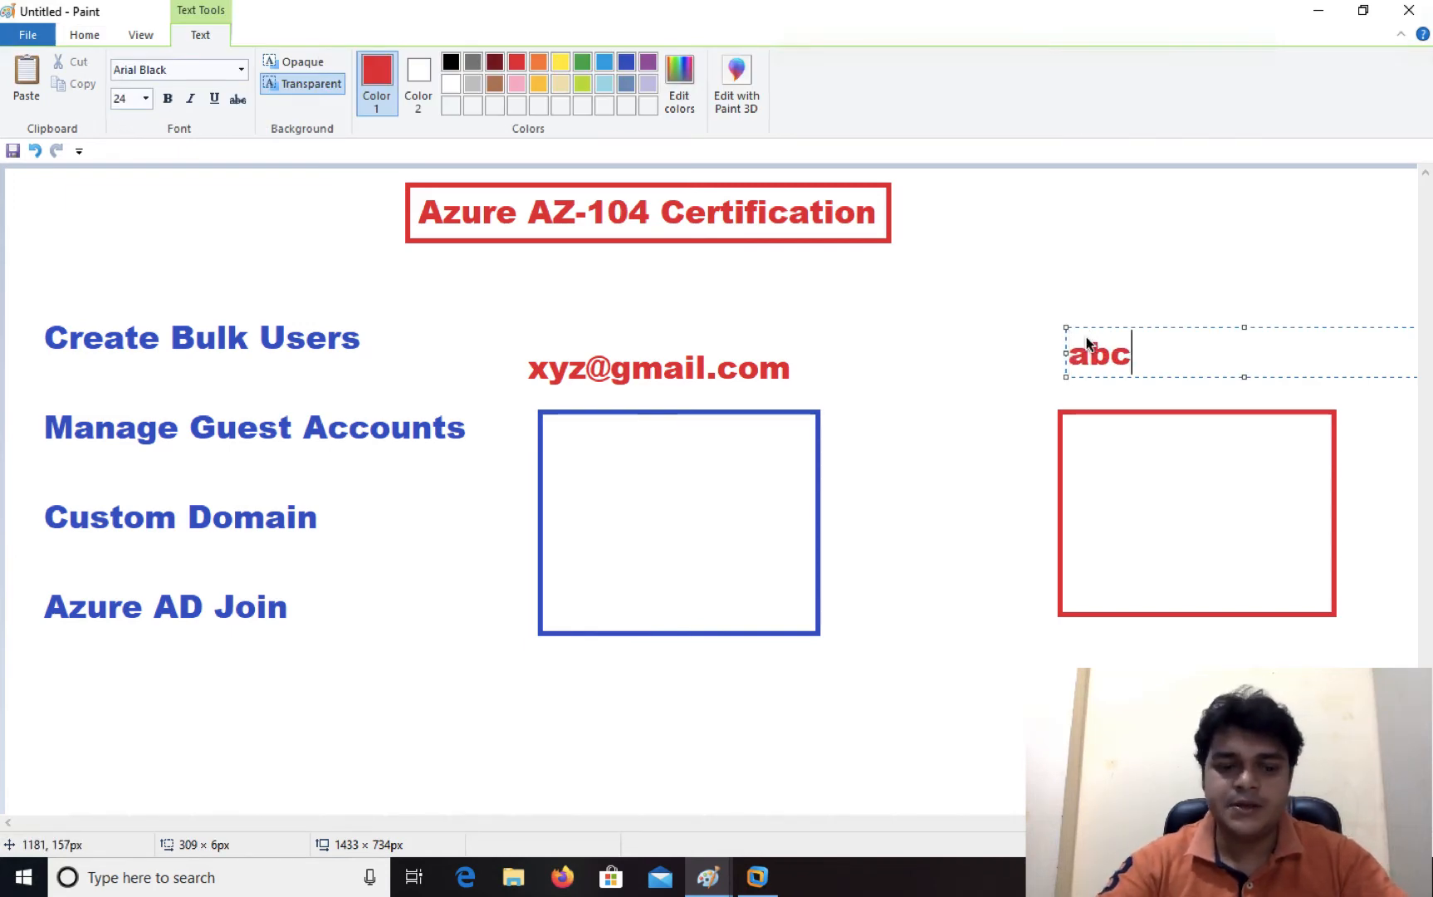
pyautogui.write('@gmail.com')
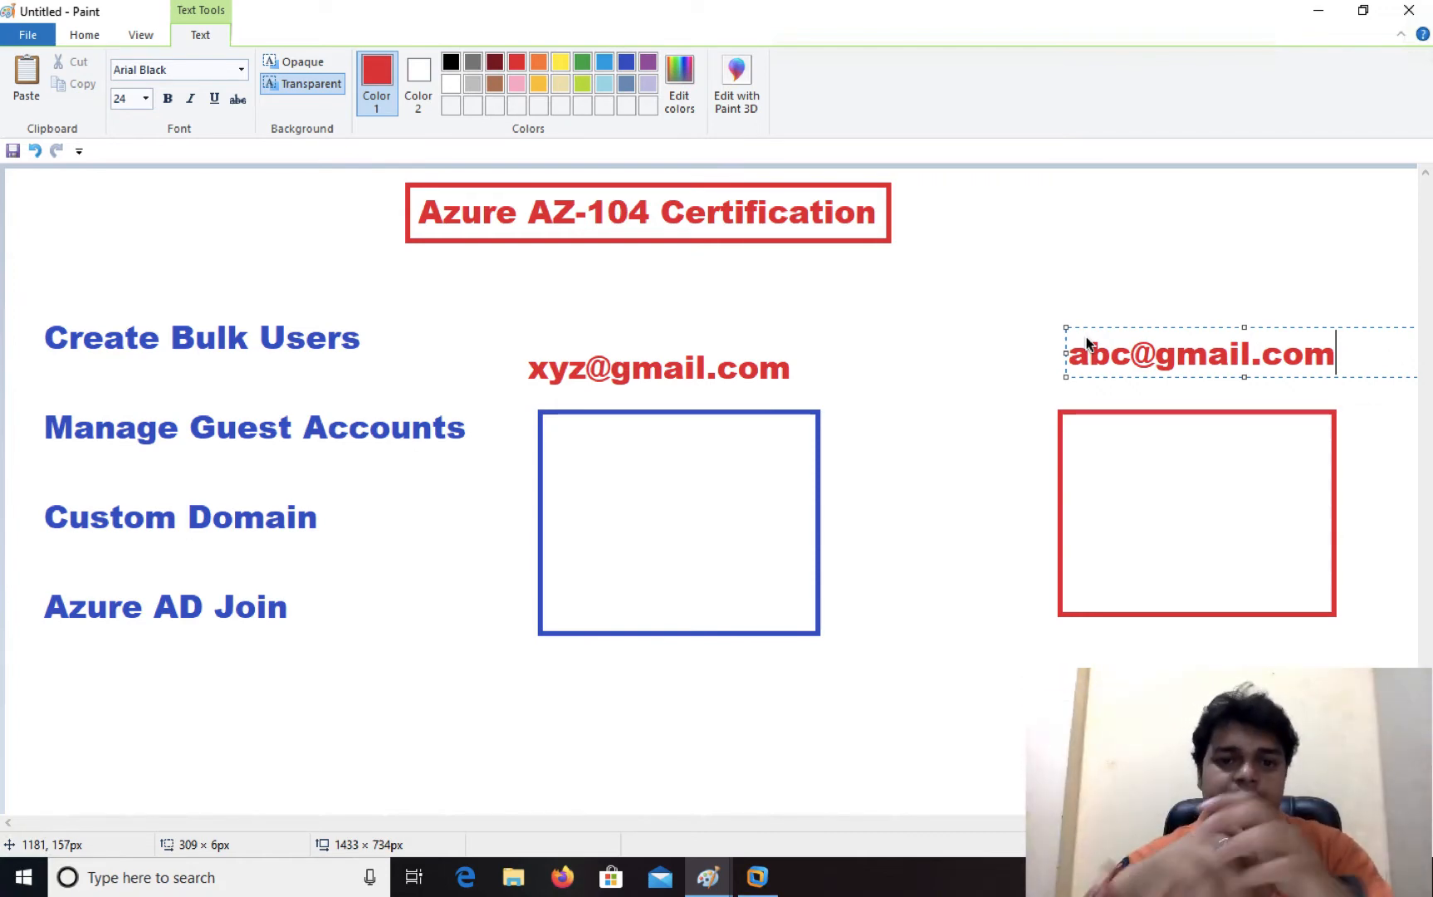
pyautogui.click(83, 35)
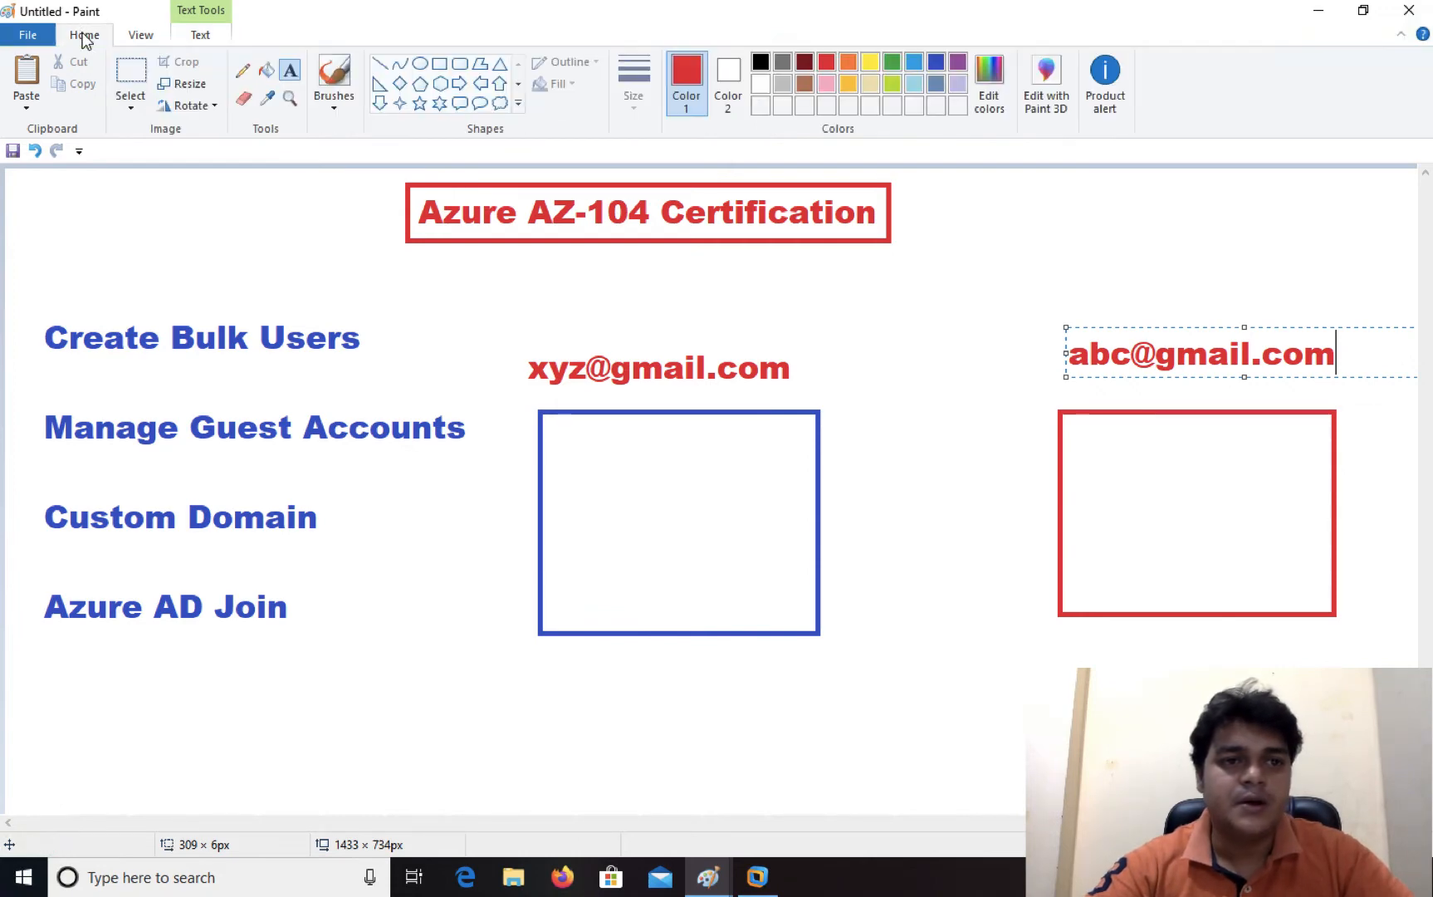
# - Draw a small red screen shape inside the blue box as a computer
pyautogui.click(440, 65)
pyautogui.moveTo(616, 485)
pyautogui.mouseDown()
pyautogui.moveTo(719, 541)
pyautogui.moveTo(684, 554)
pyautogui.mouseUp()
pyautogui.click(680, 559)
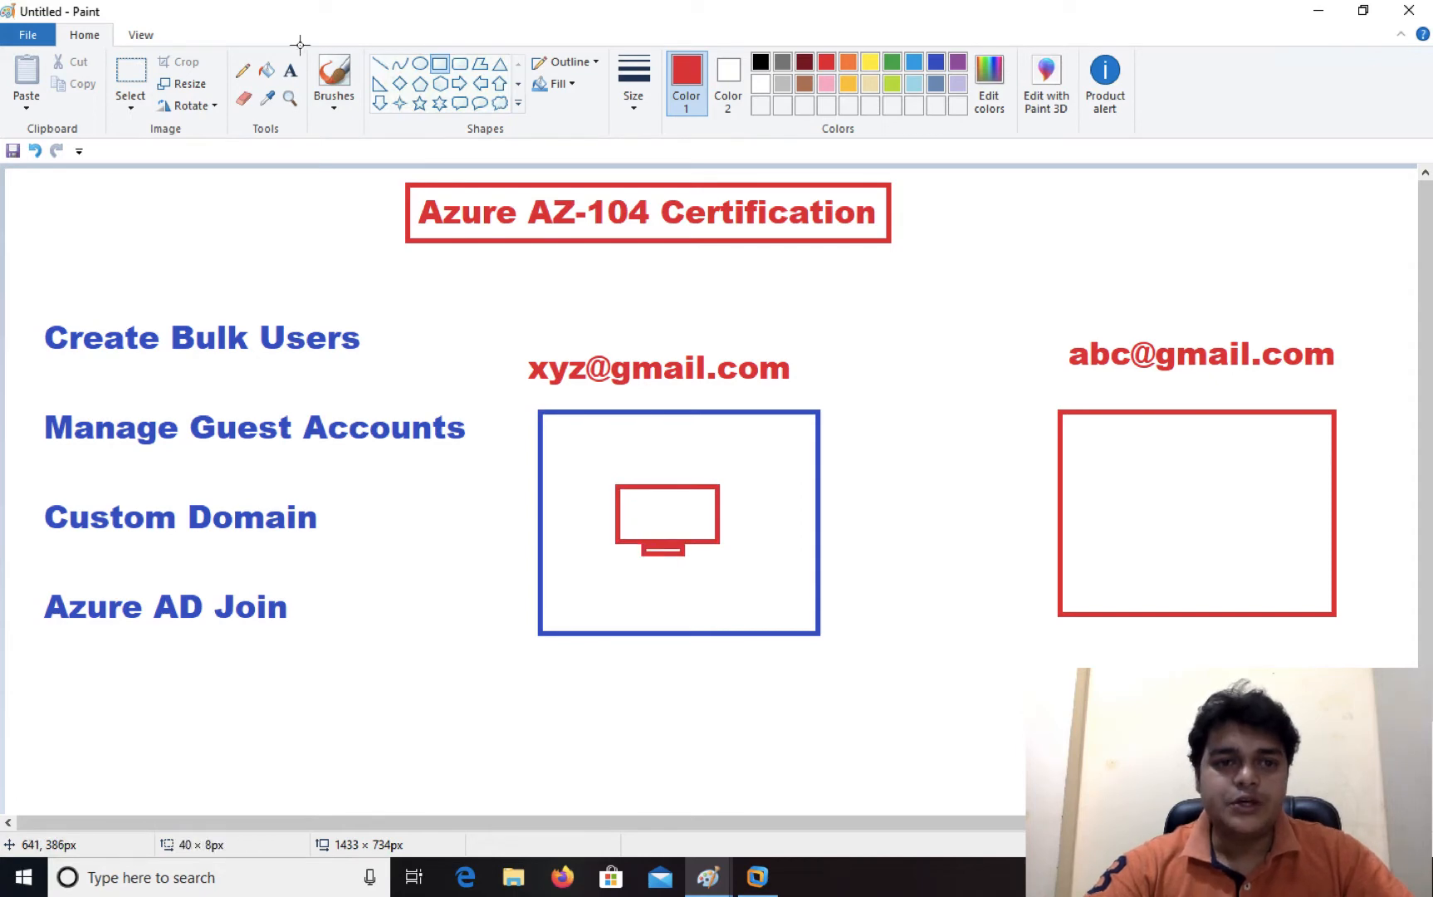
# - Freehand an arrow from the blue box to the red box and circle Manage Guest Accounts
pyautogui.click(243, 71)
pyautogui.moveTo(763, 484)
pyautogui.mouseDown()
pyautogui.moveTo(1006, 430)
pyautogui.moveTo(1126, 470)
pyautogui.moveTo(1156, 490)
pyautogui.moveTo(1144, 497)
pyautogui.moveTo(1159, 480)
pyautogui.mouseUp()
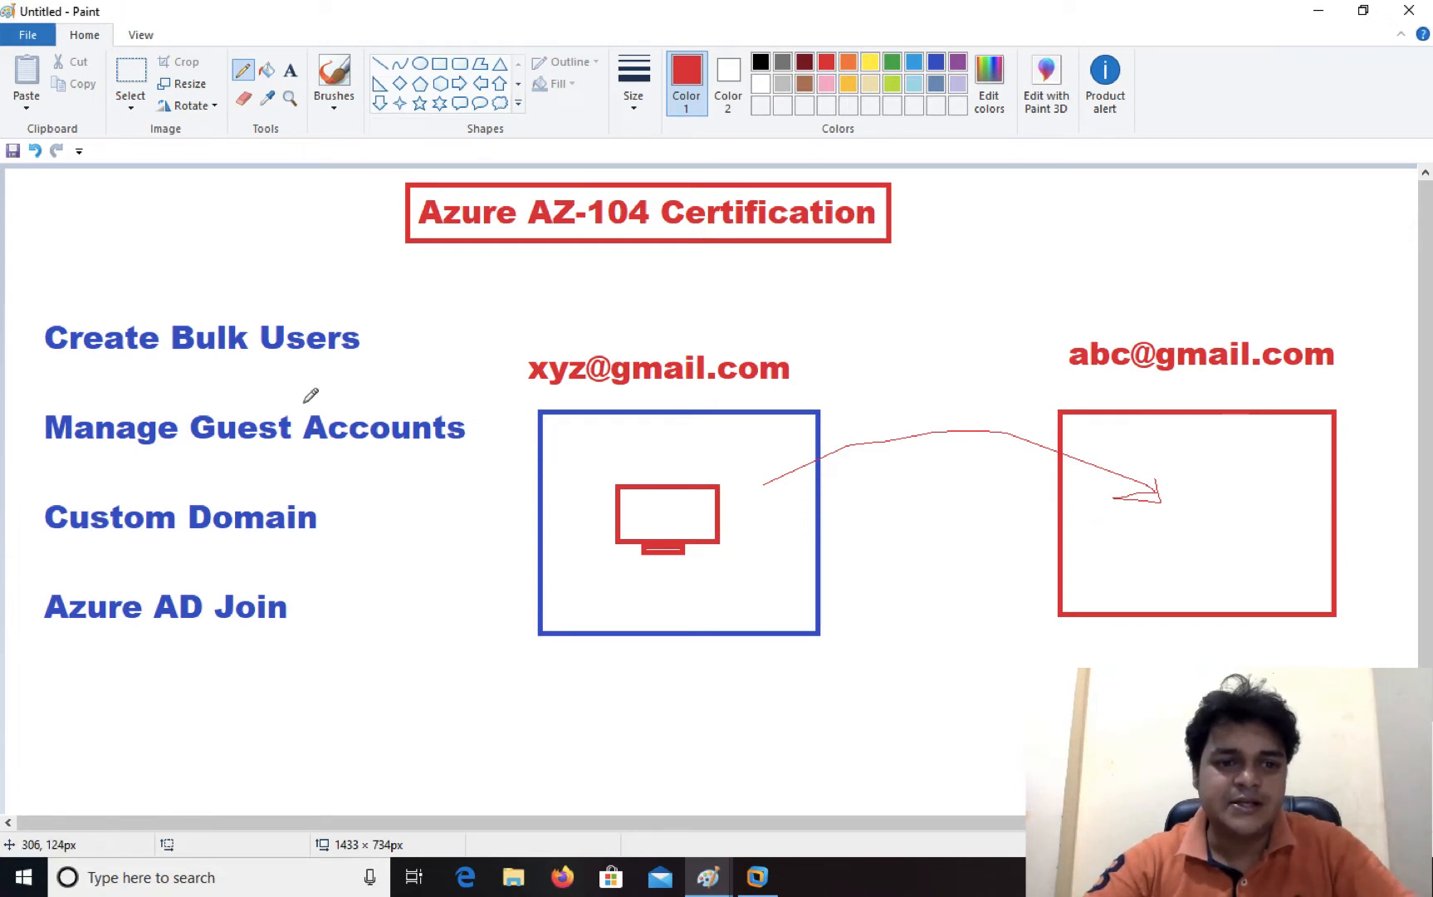
pyautogui.moveTo(205, 401)
pyautogui.mouseDown()
pyautogui.moveTo(392, 458)
pyautogui.moveTo(448, 389)
pyautogui.moveTo(206, 402)
pyautogui.mouseUp()
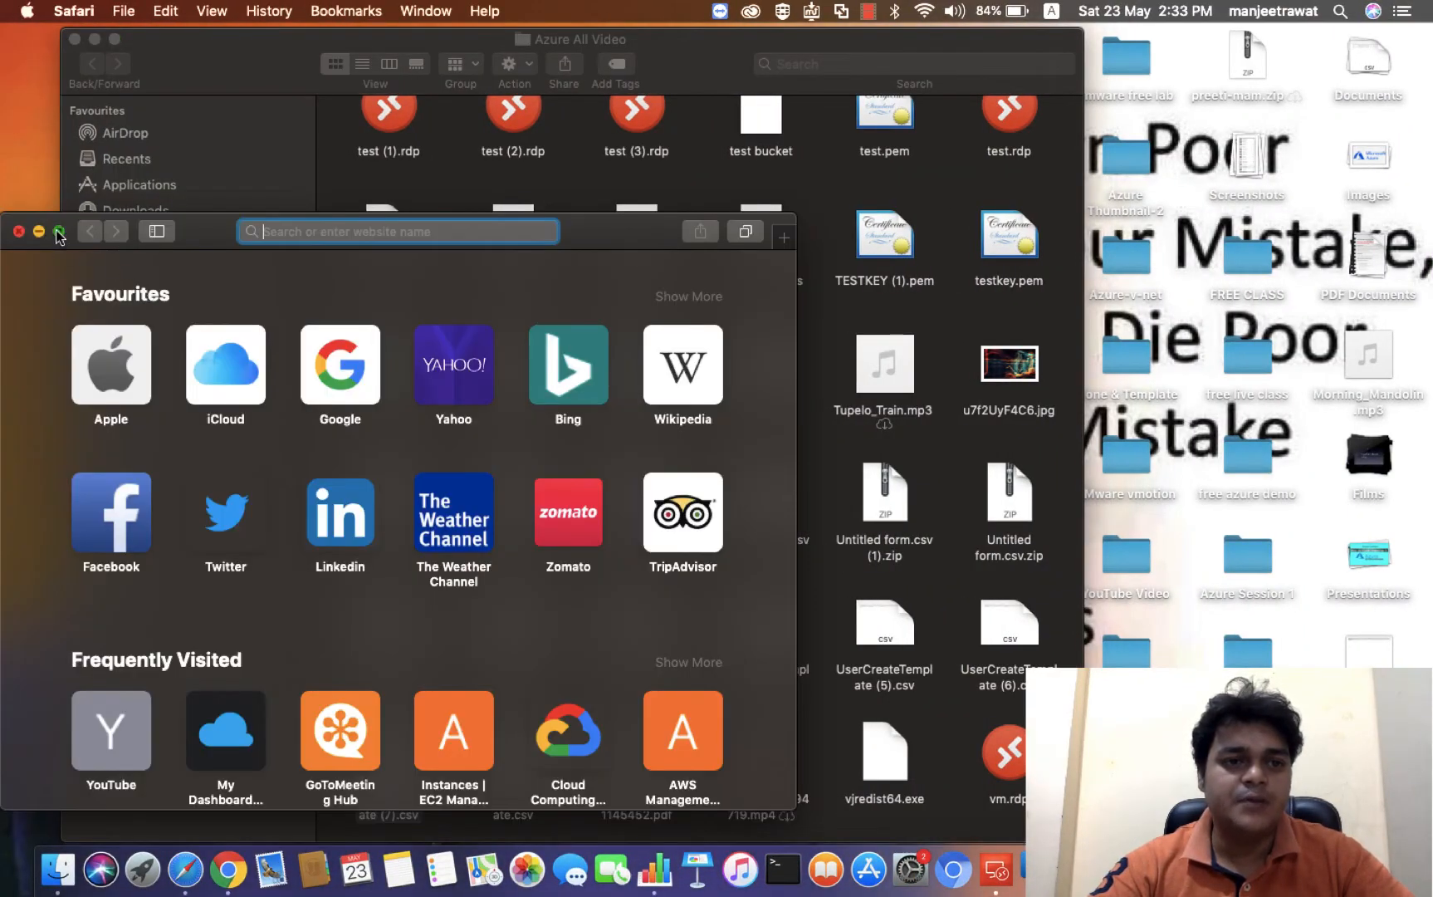
# - In full-screen Safari, sign in to portal.azure.com with the invited Gmail guest account and its password
pyautogui.click(58, 232)
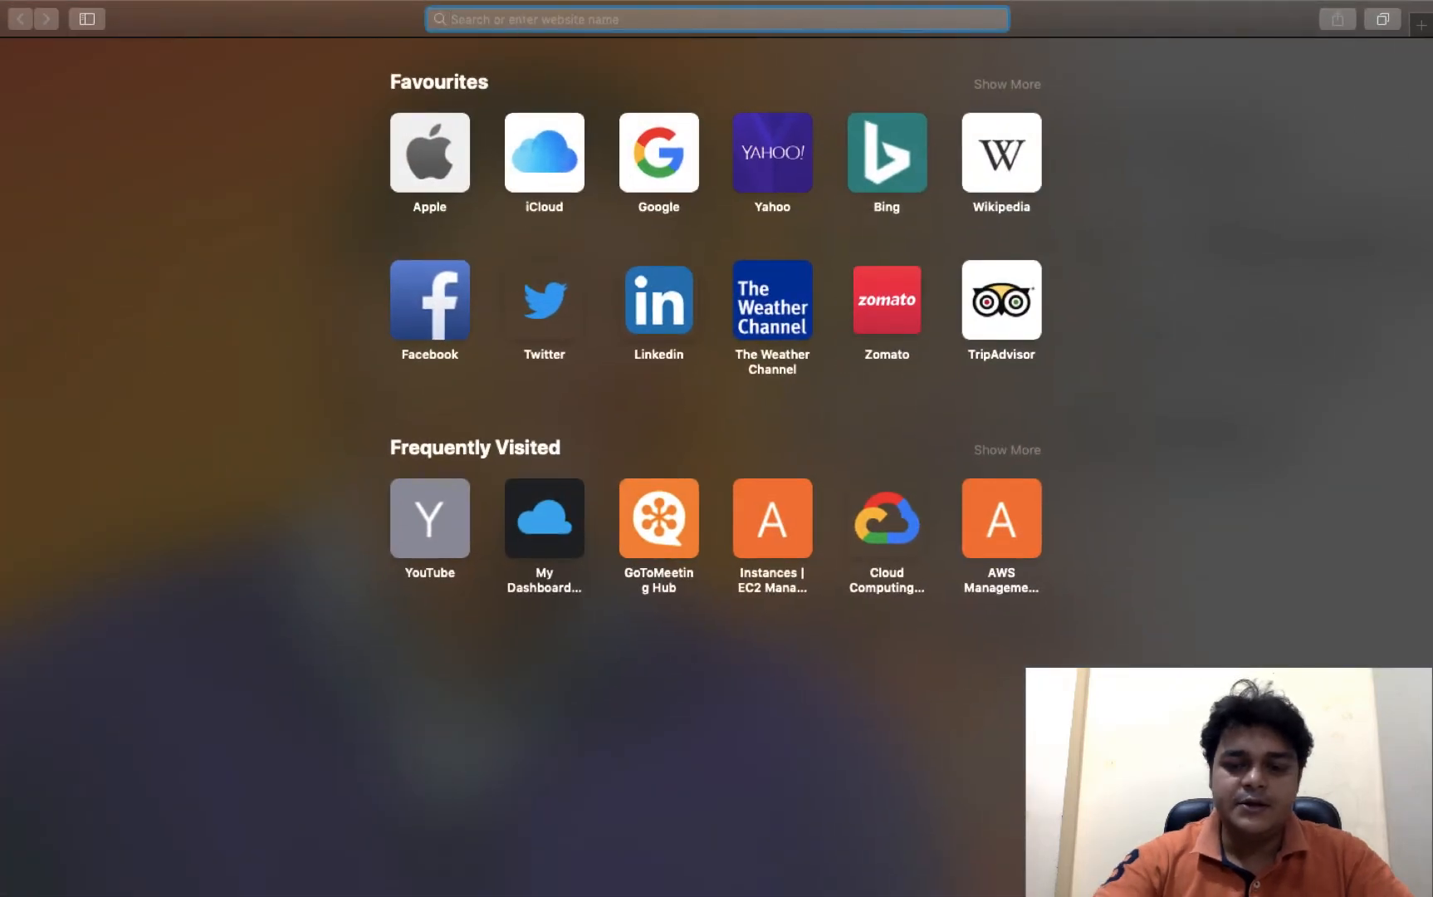
pyautogui.write('po')
pyautogui.press('Return')
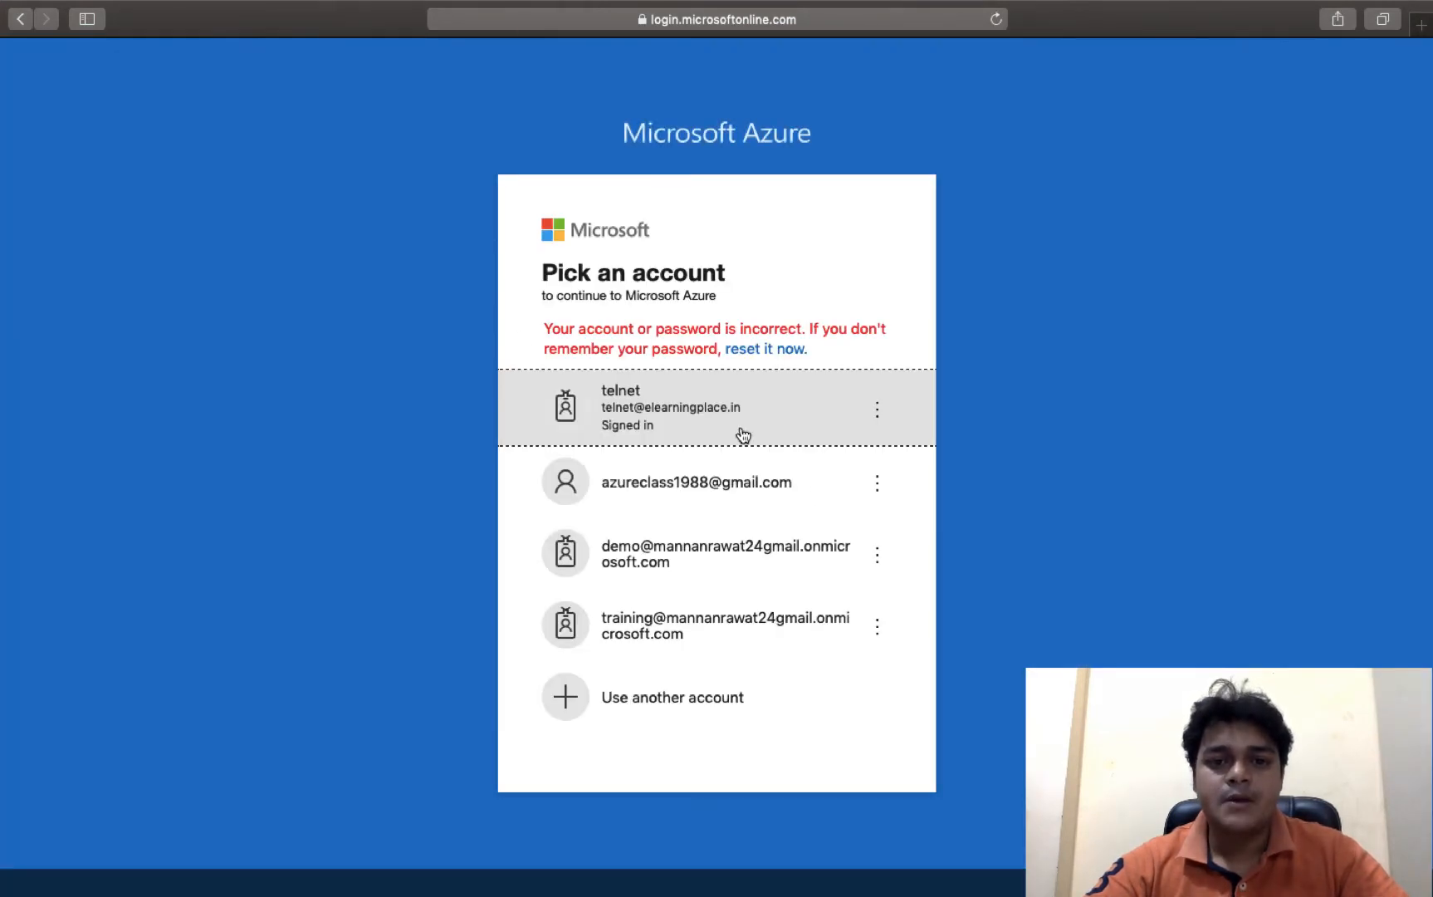
pyautogui.click(678, 503)
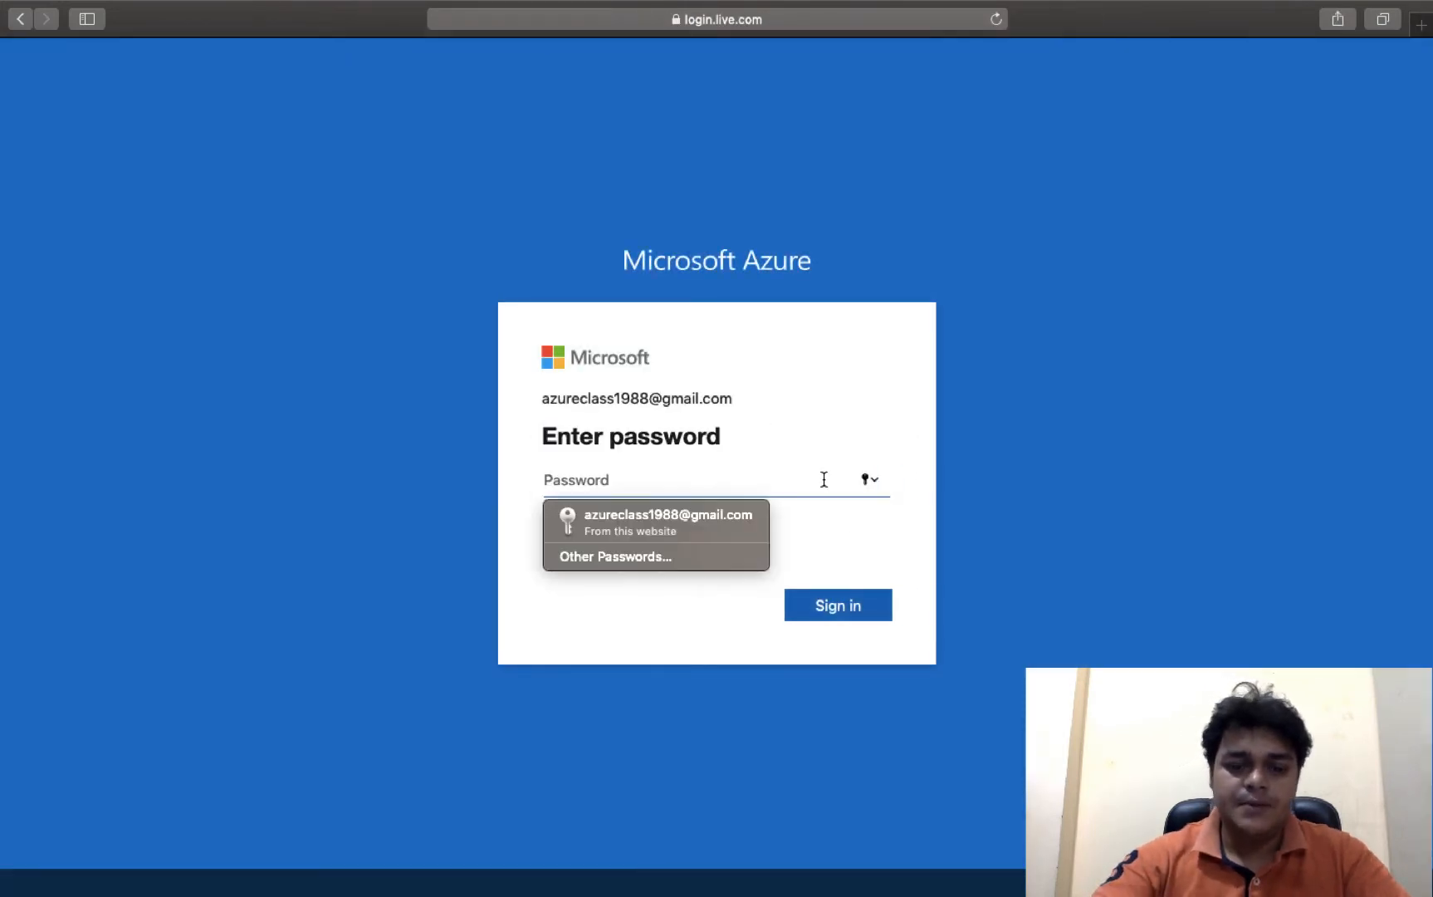
pyautogui.write('••••••••••')
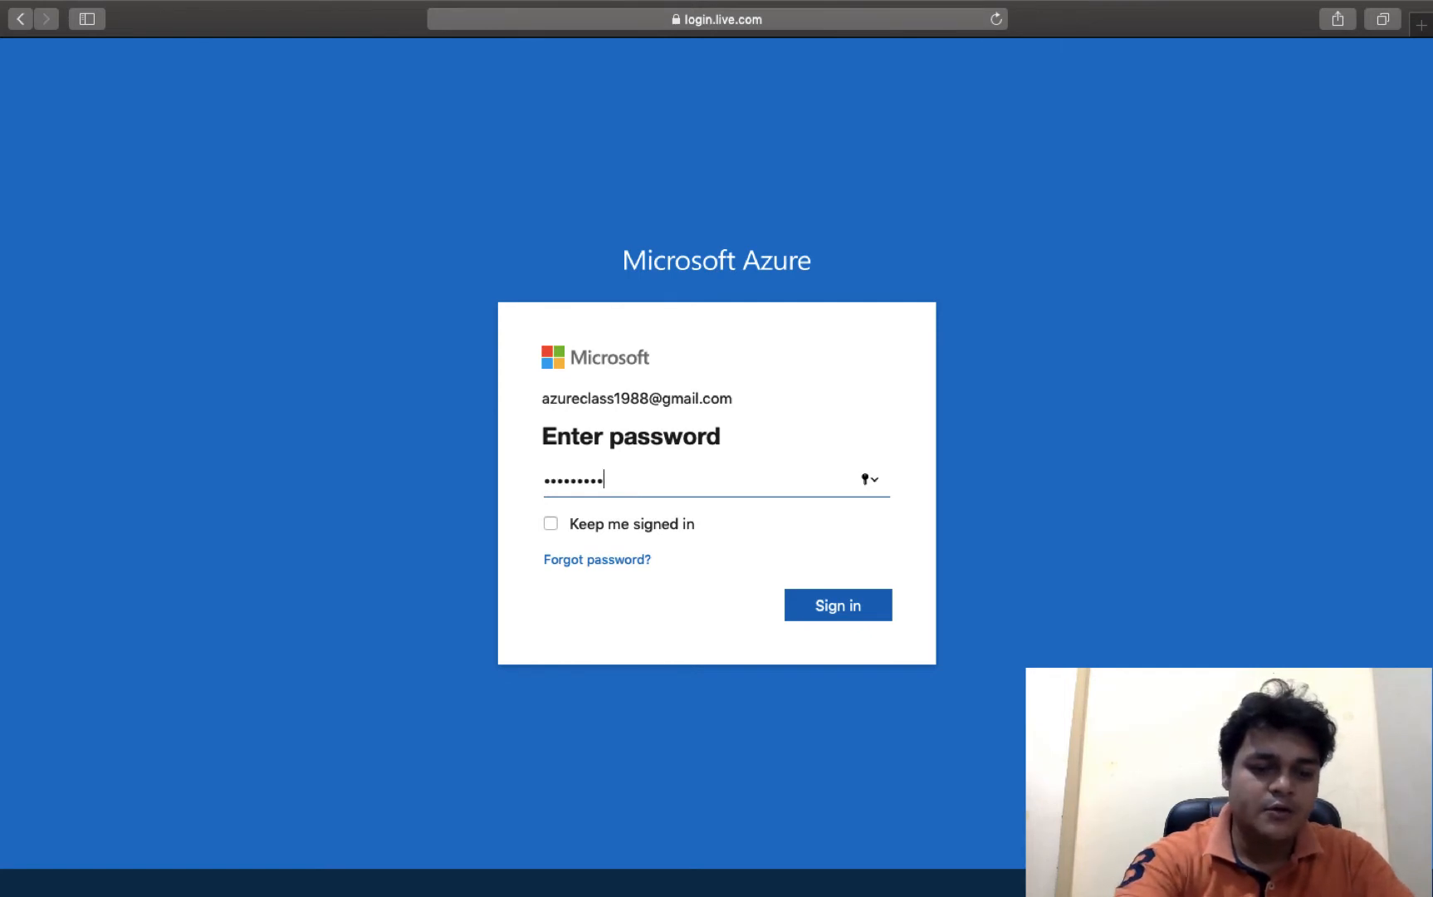
pyautogui.press('Return')
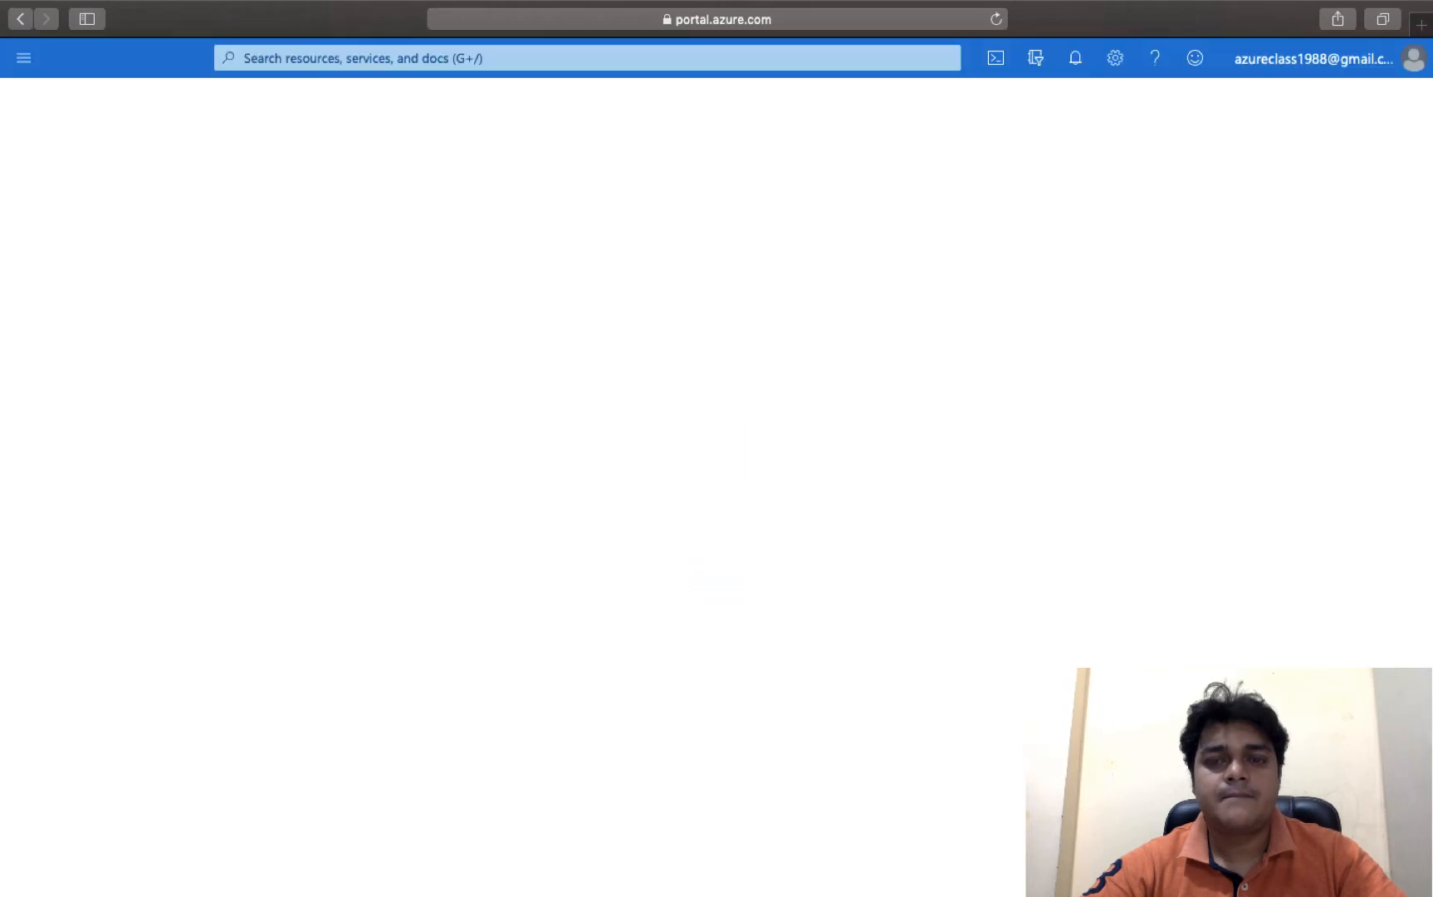
# - Go through More services and the All category to open Subscriptions
pyautogui.click(1354, 67)
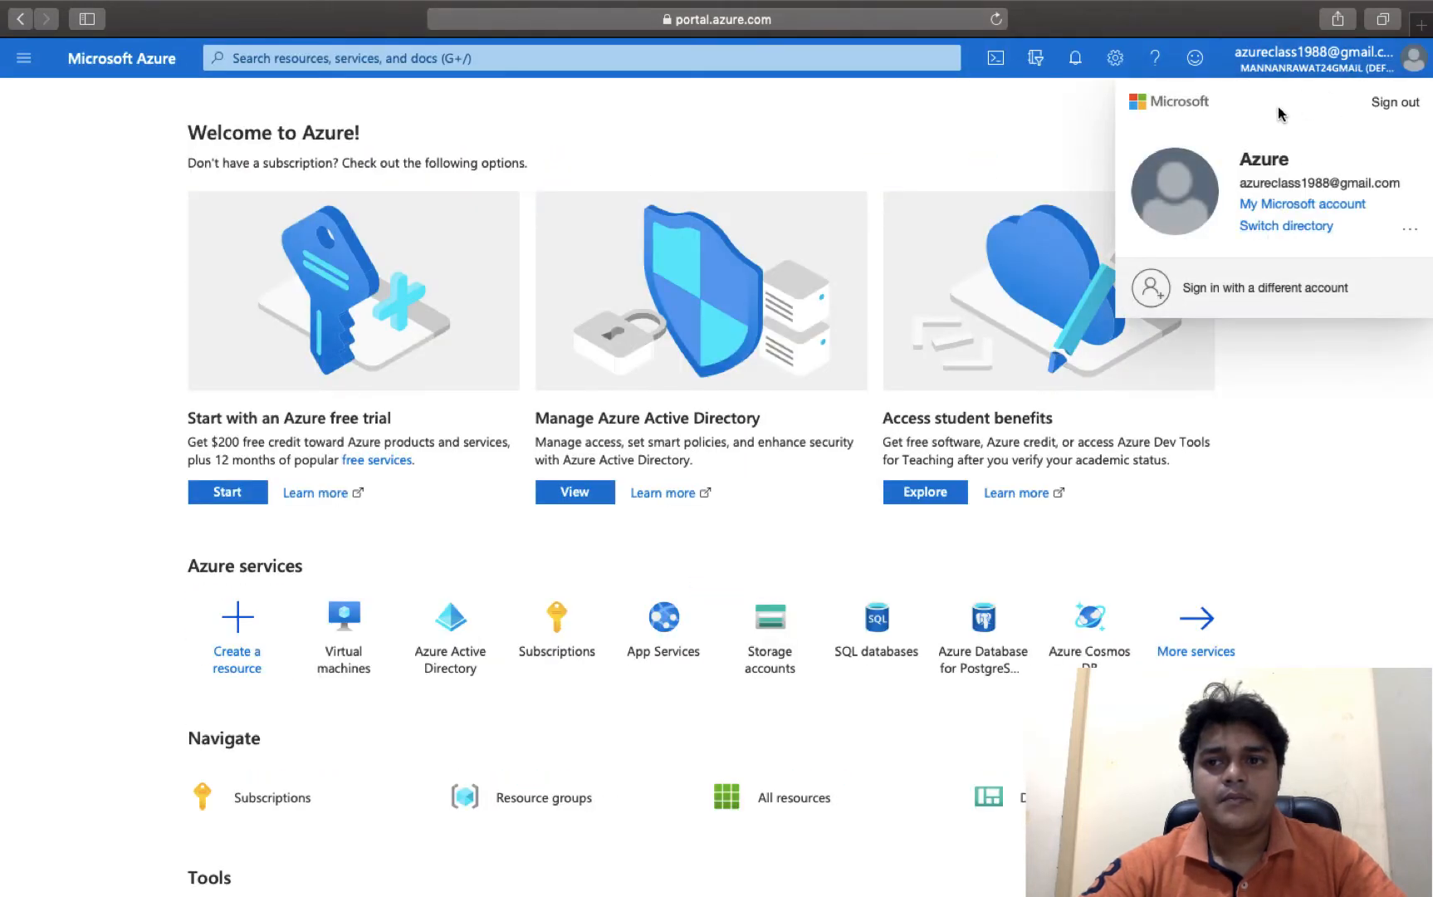
pyautogui.click(1219, 660)
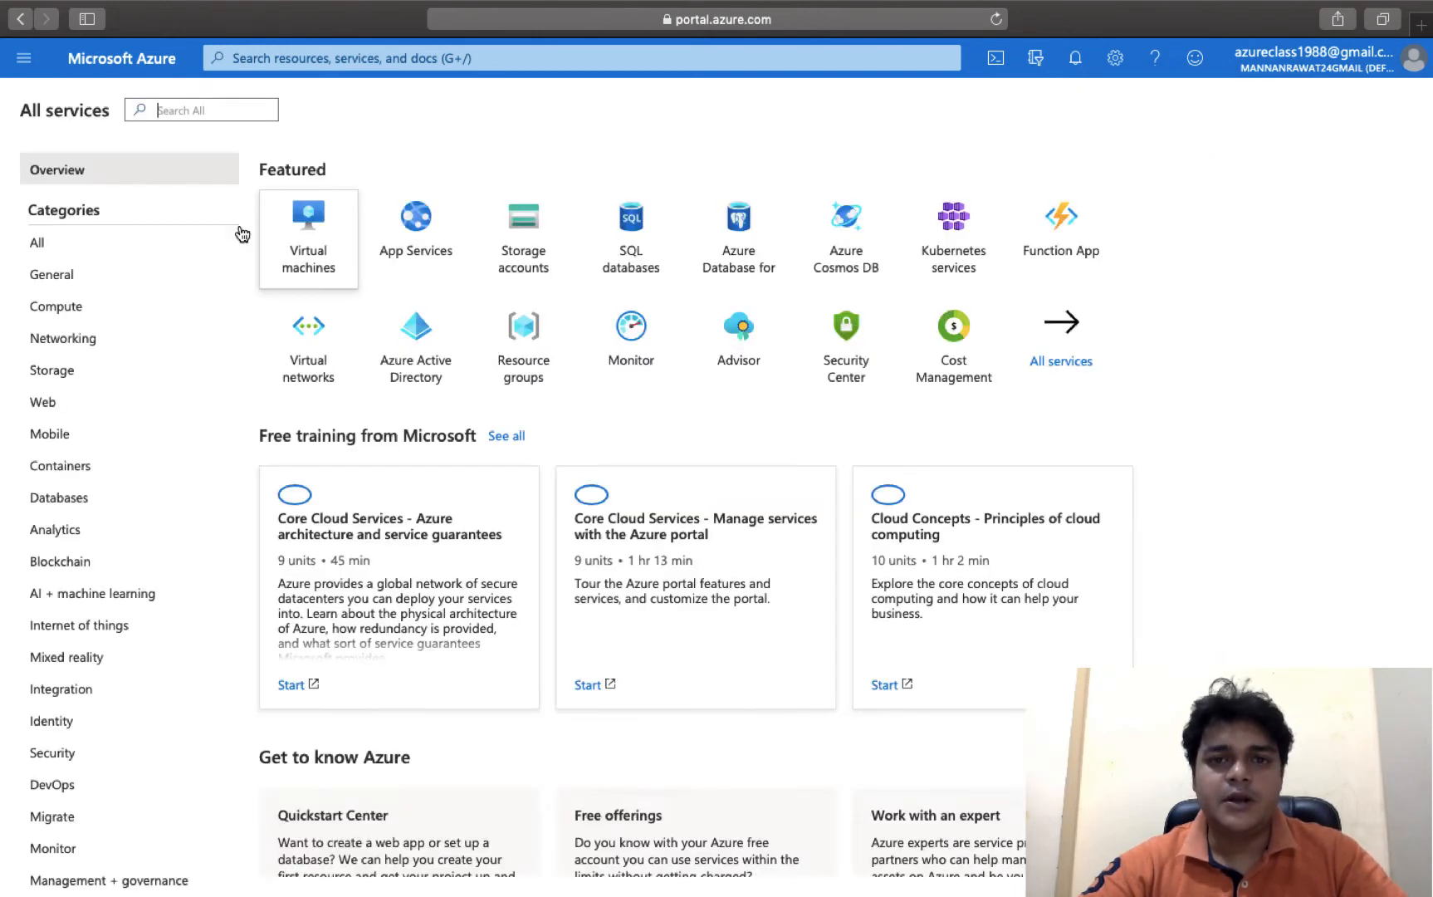
pyautogui.click(55, 248)
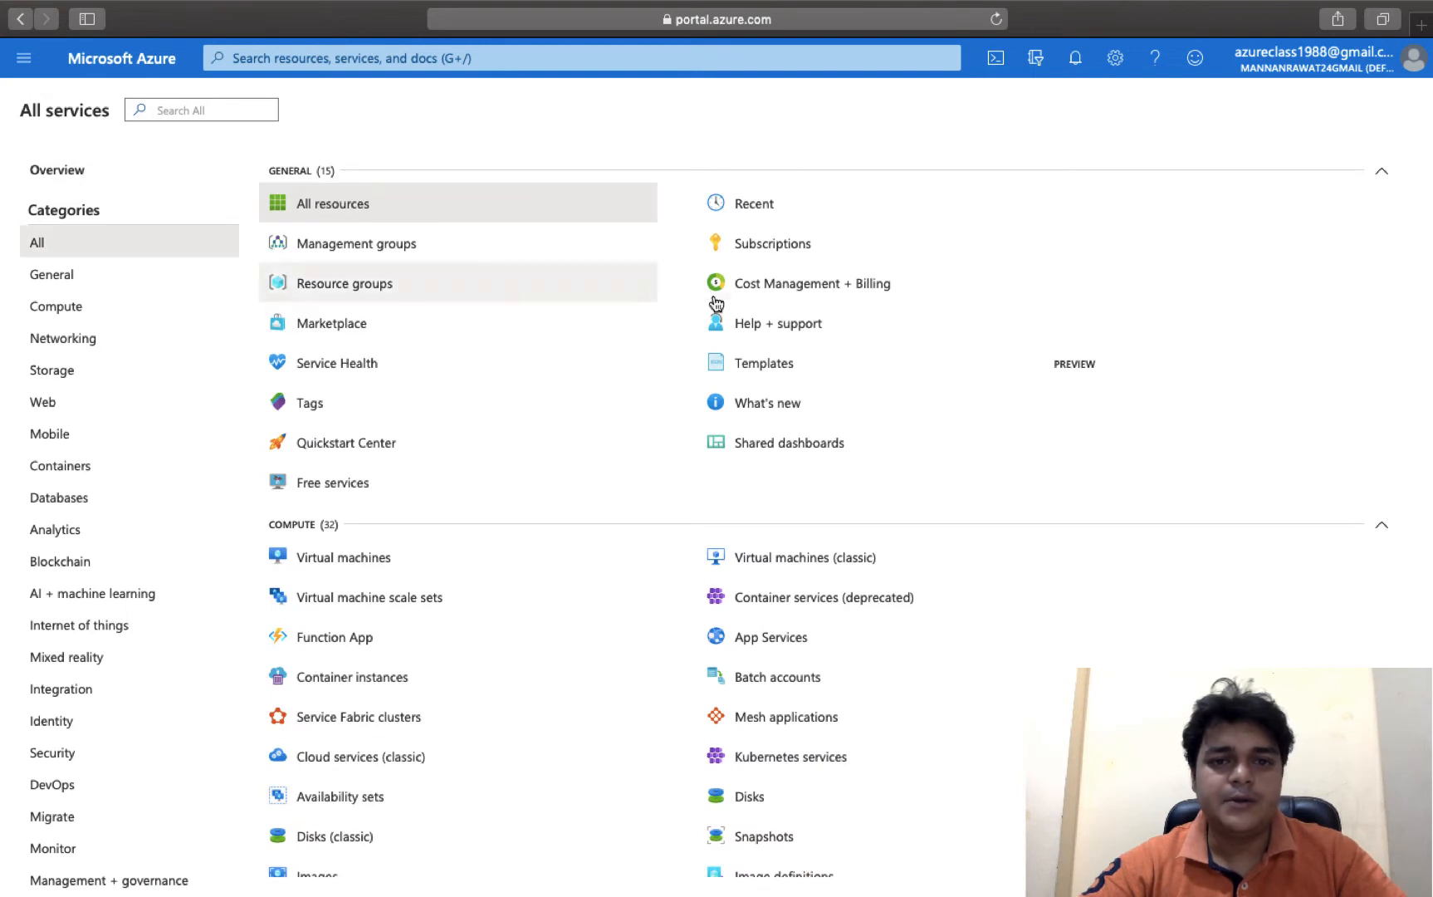
pyautogui.click(752, 247)
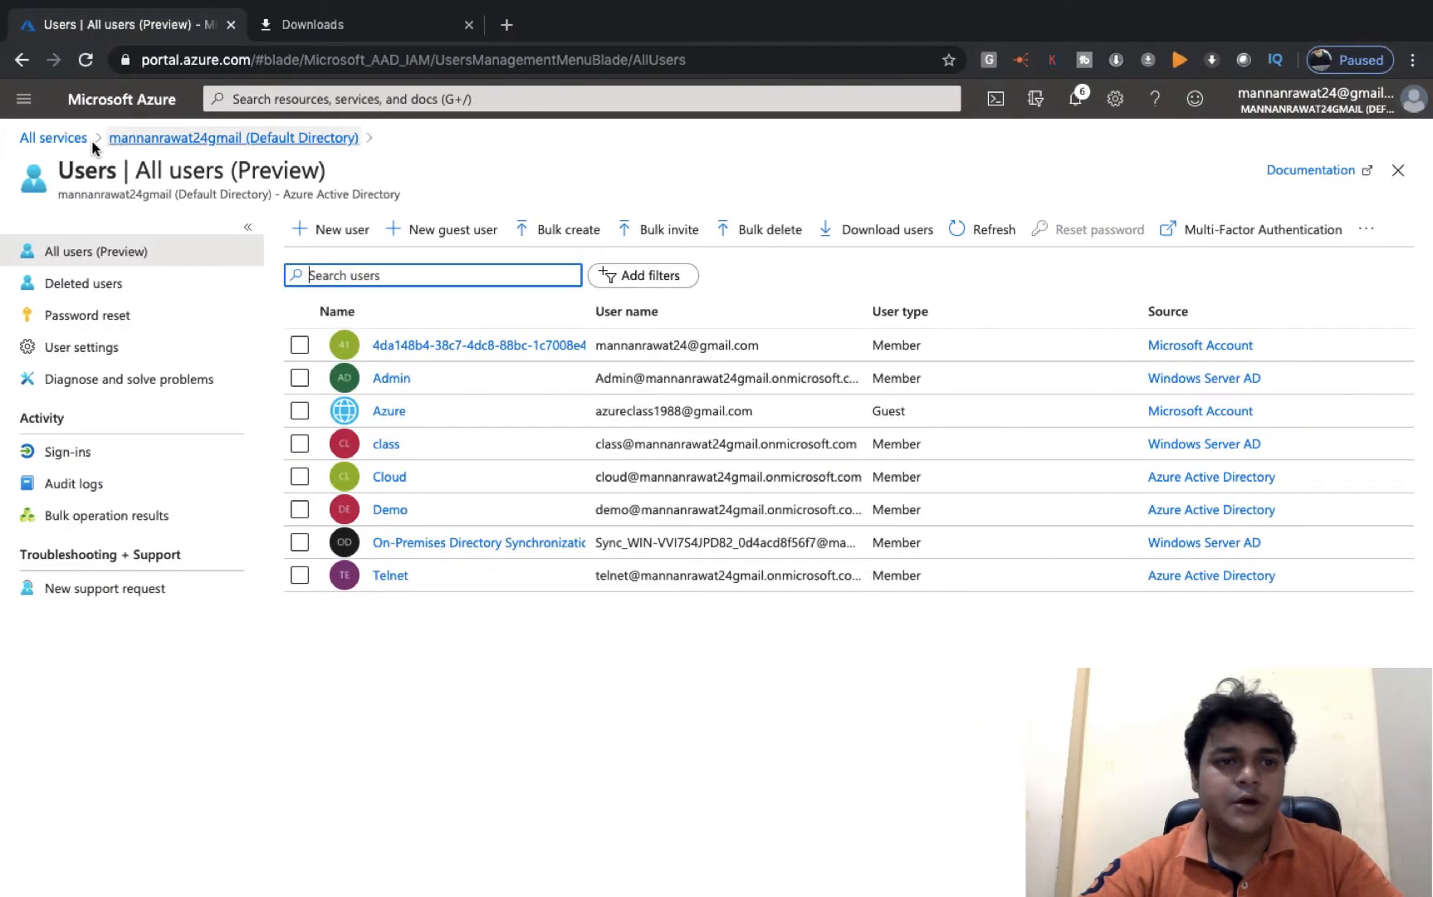
# - Reopen Subscriptions from the General category and check the other browser's portal session
pyautogui.click(58, 140)
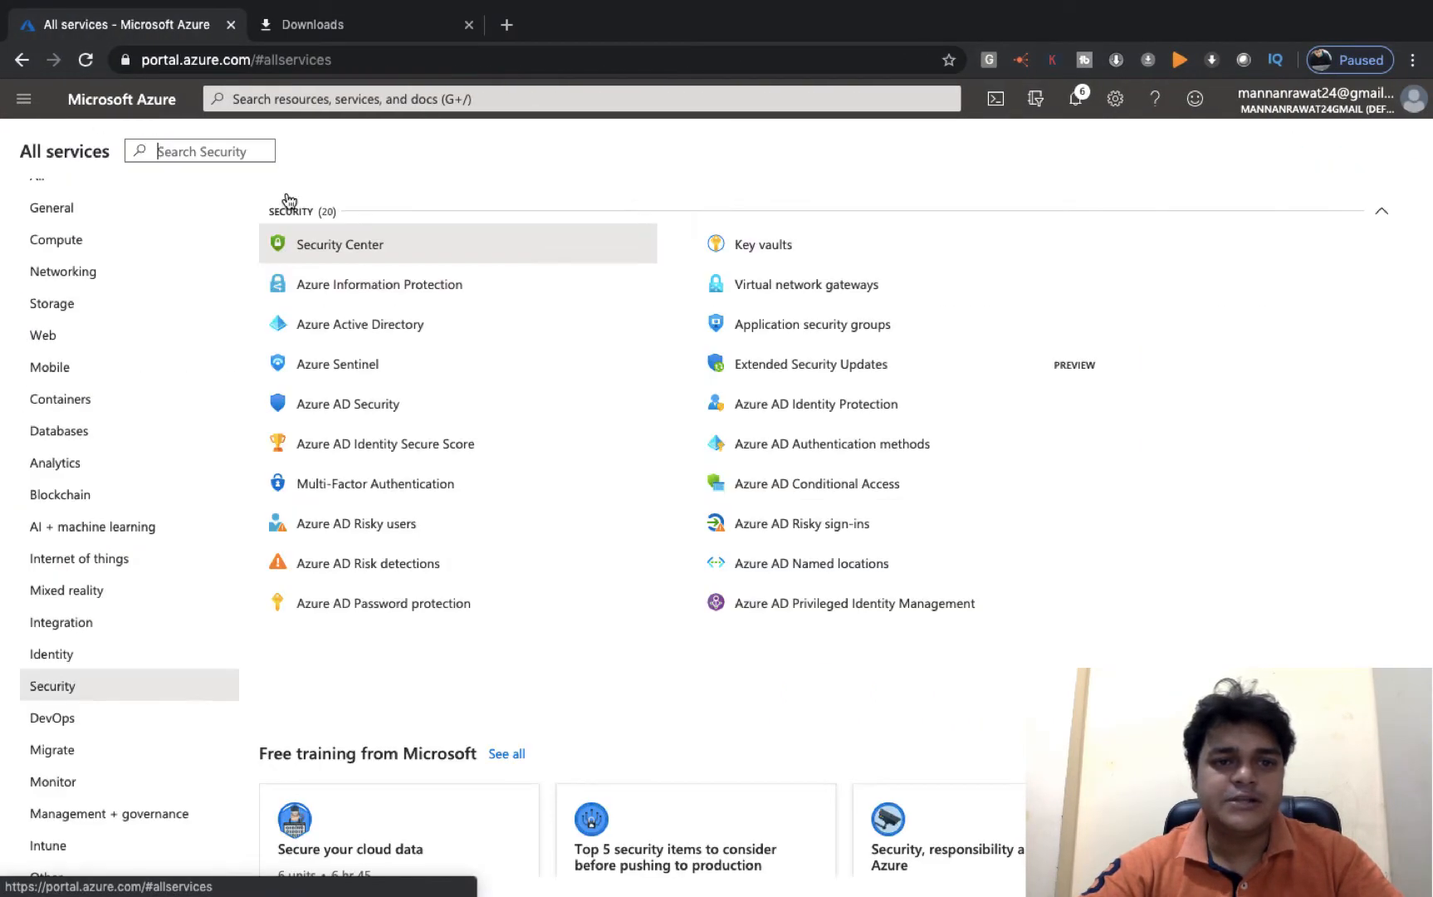
pyautogui.click(83, 210)
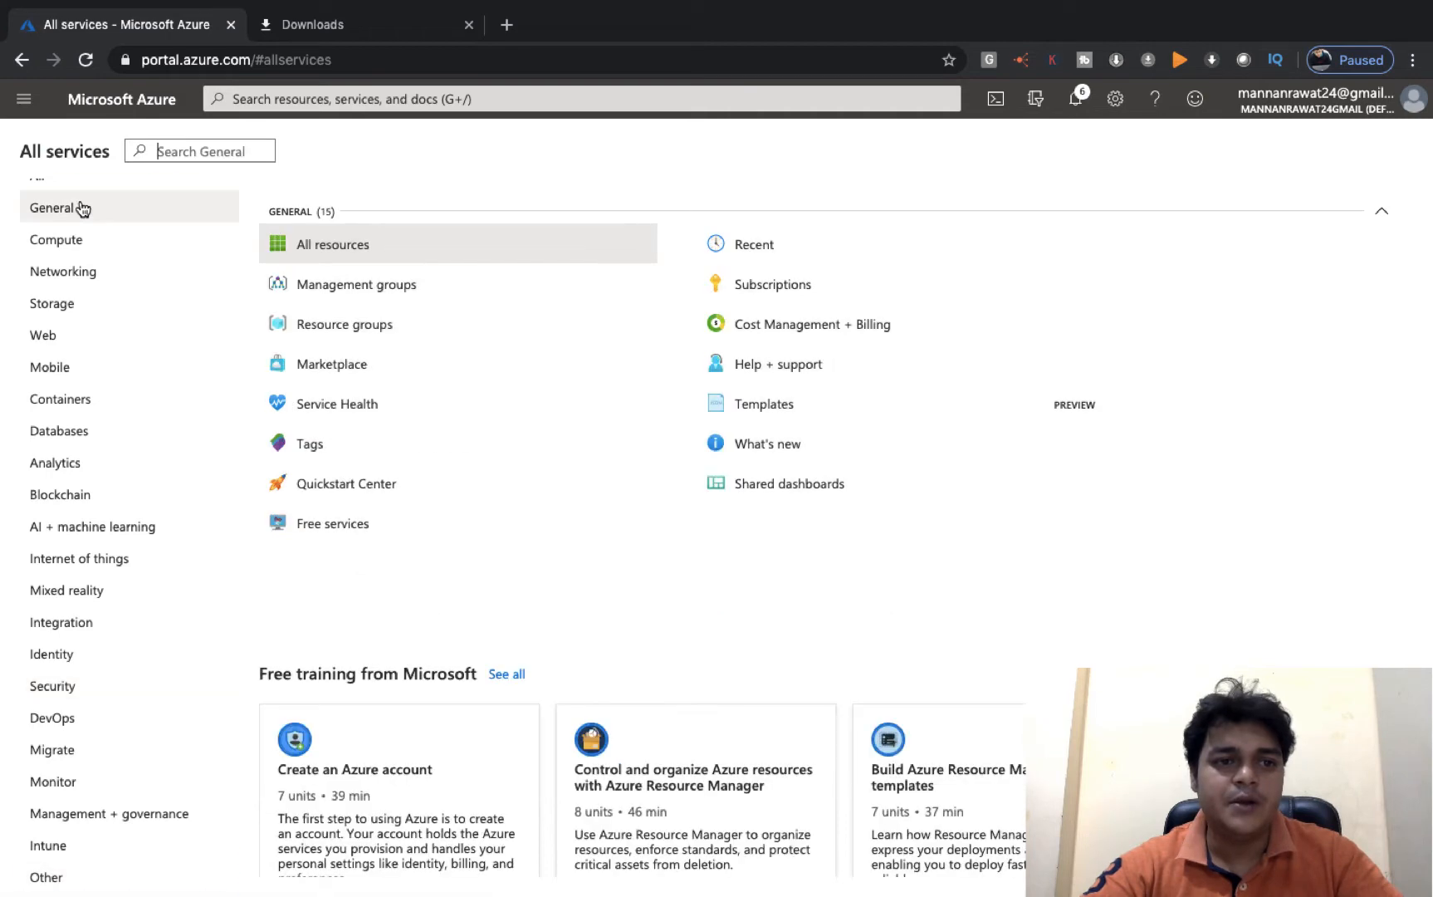
pyautogui.click(788, 292)
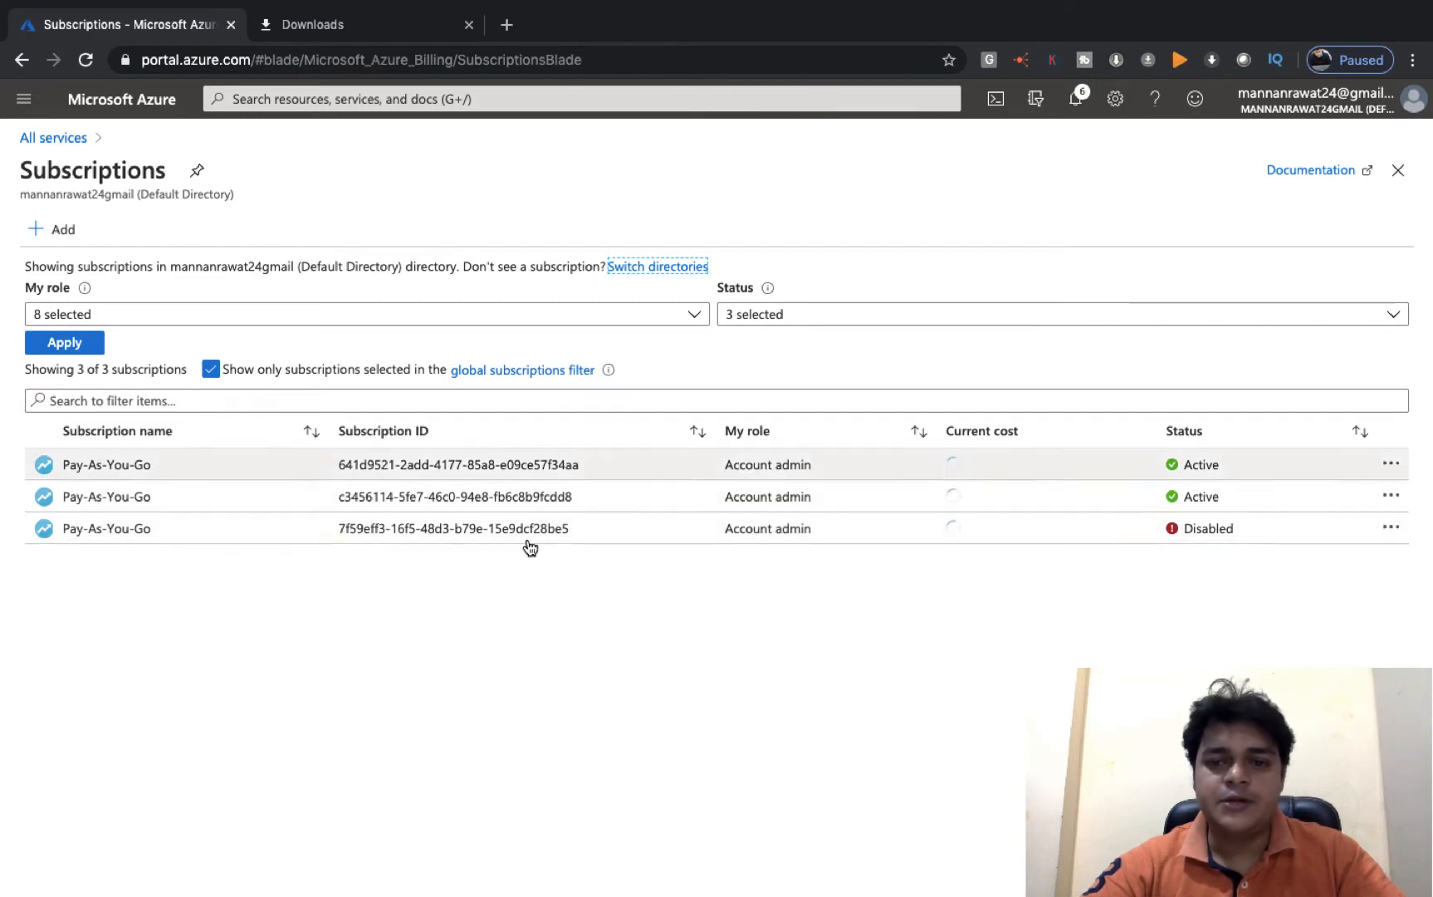
pyautogui.hotkey('ctrl', 'Left')
pyautogui.hotkey('ctrl', 'Left')
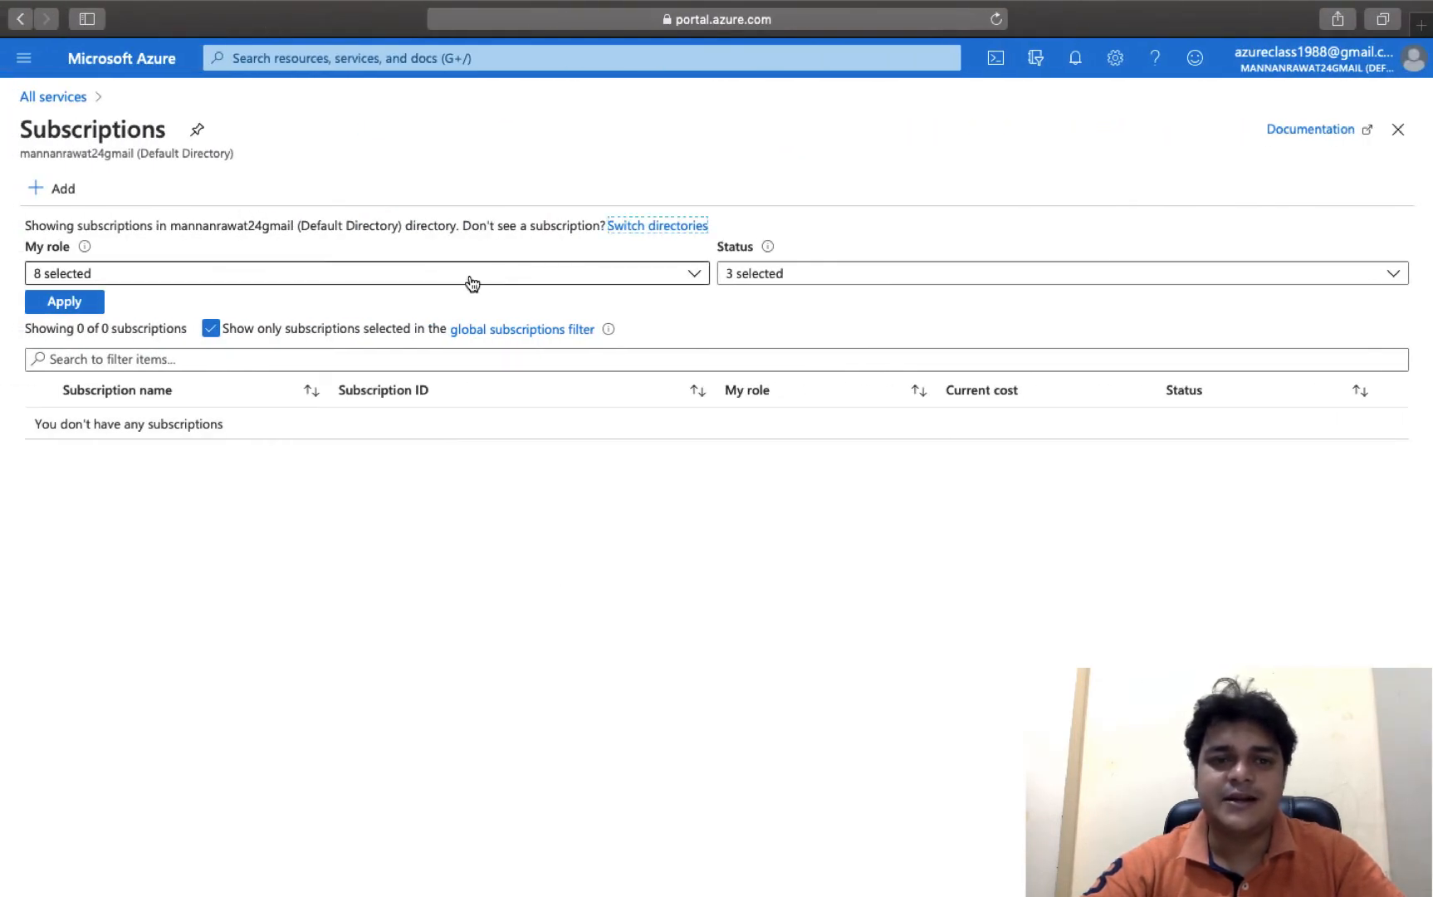
pyautogui.click(52, 96)
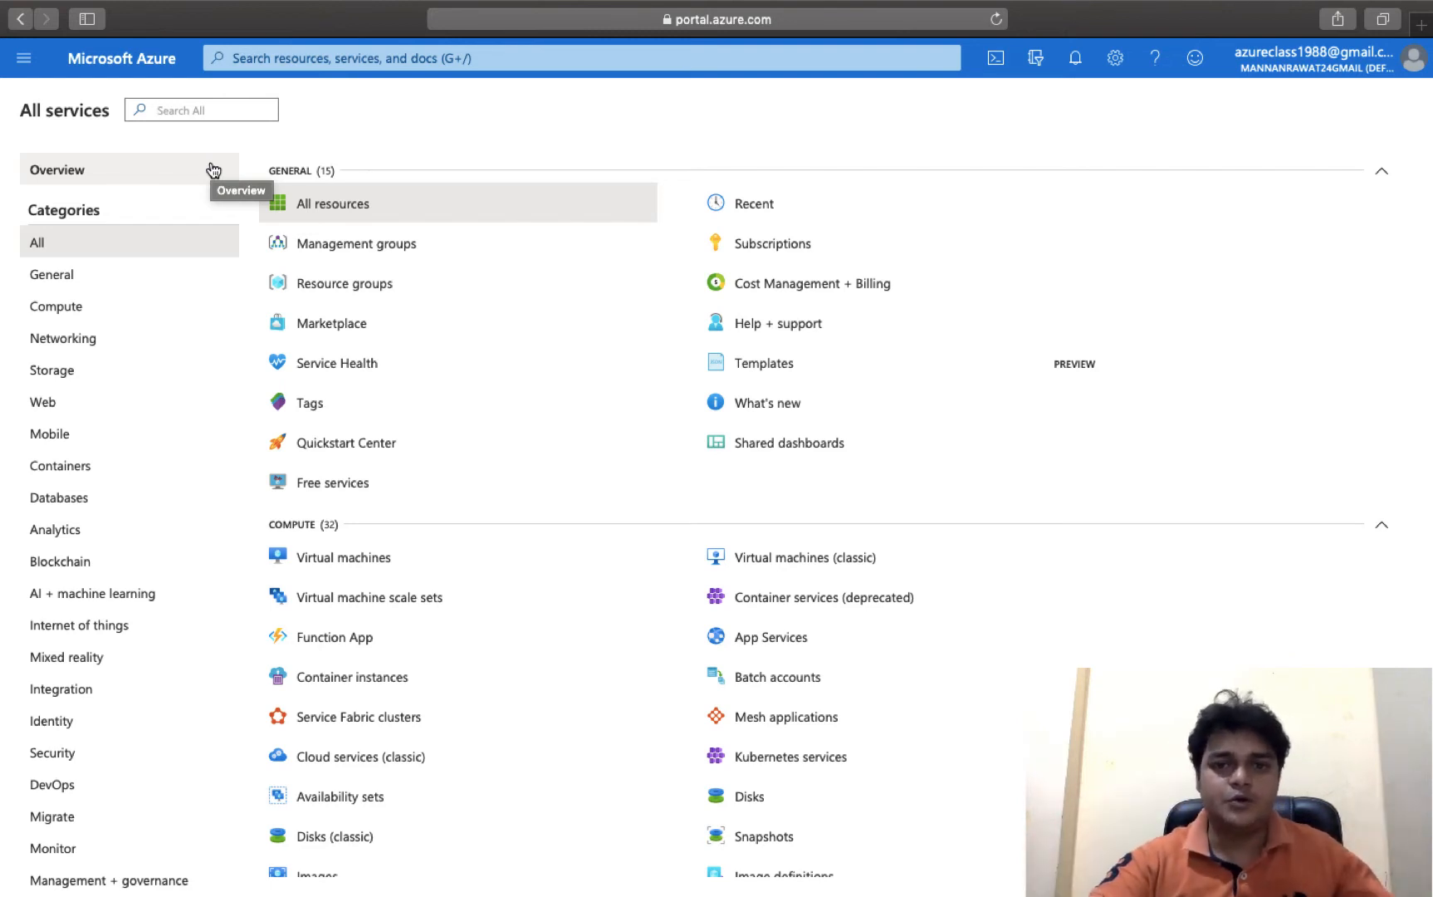
pyautogui.hotkey('ctrl', 'Right')
pyautogui.hotkey('ctrl', 'Right')
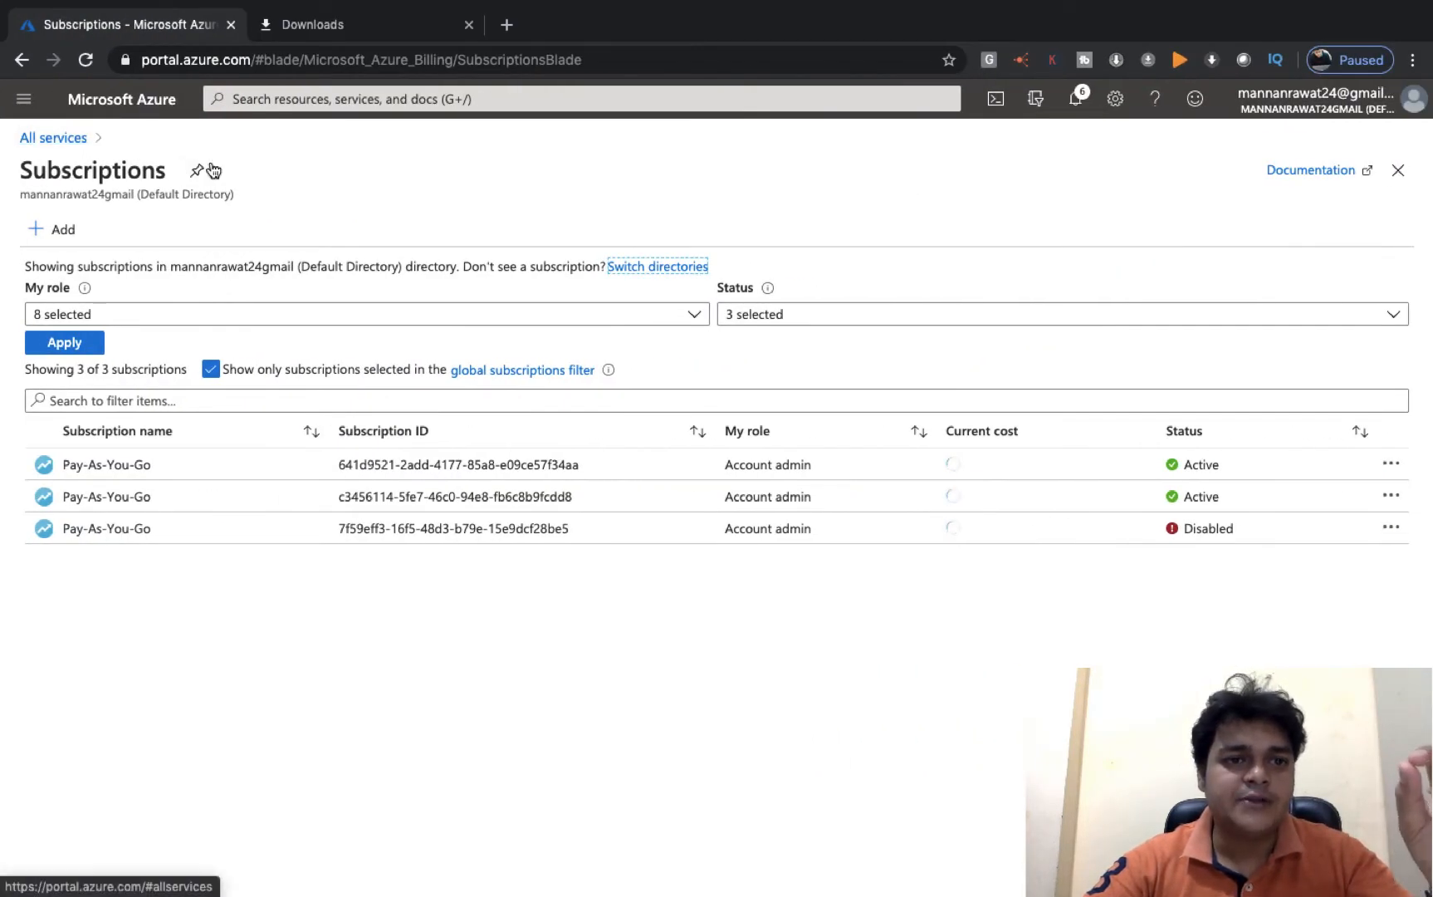
# - Open Azure Active Directory from the Security category and go to its Users list
pyautogui.click(74, 131)
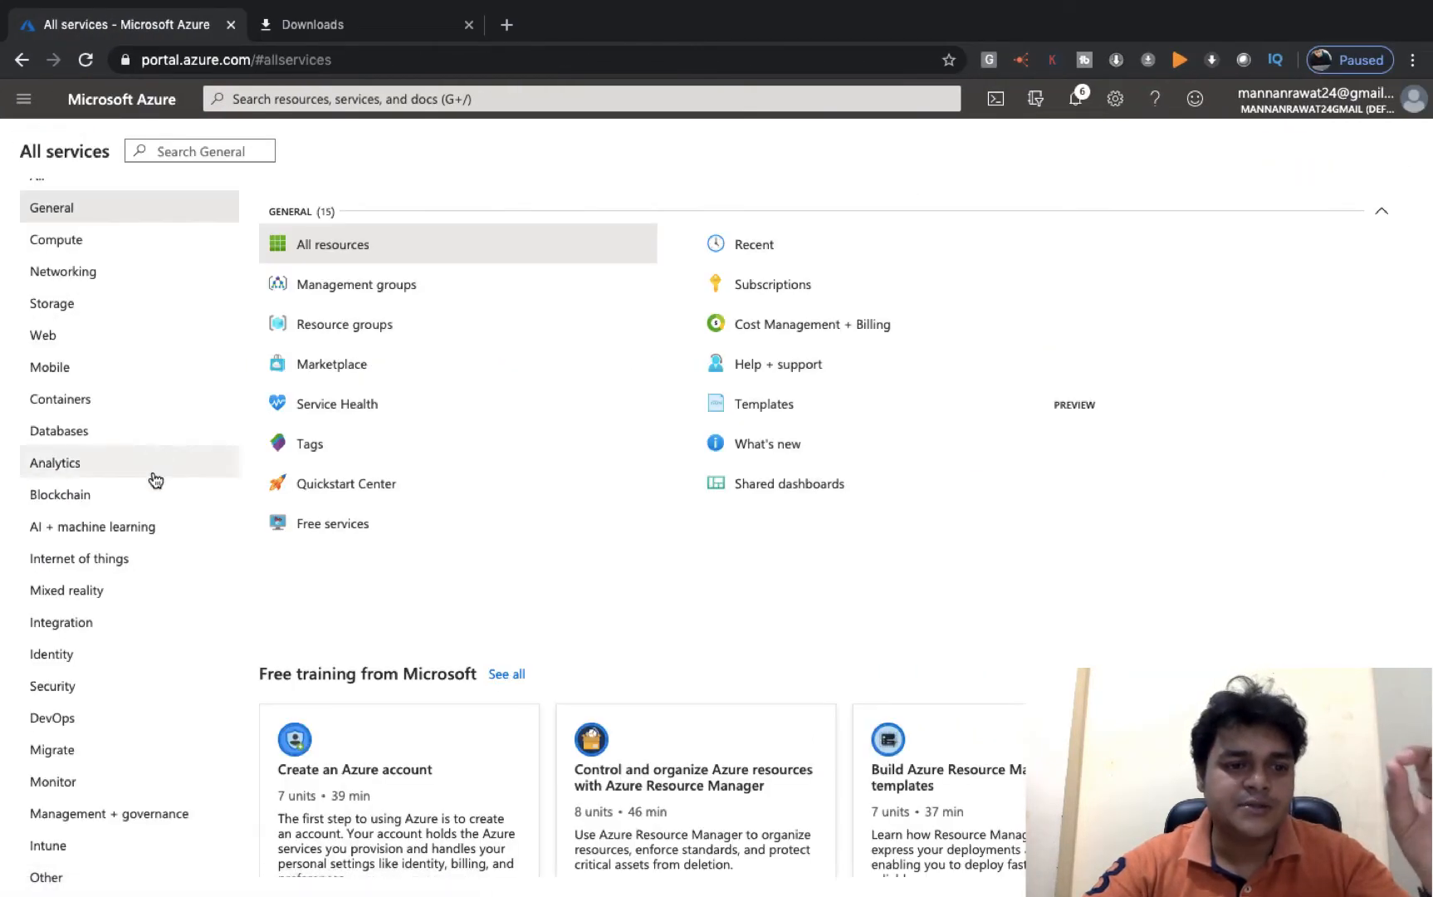
pyautogui.click(69, 685)
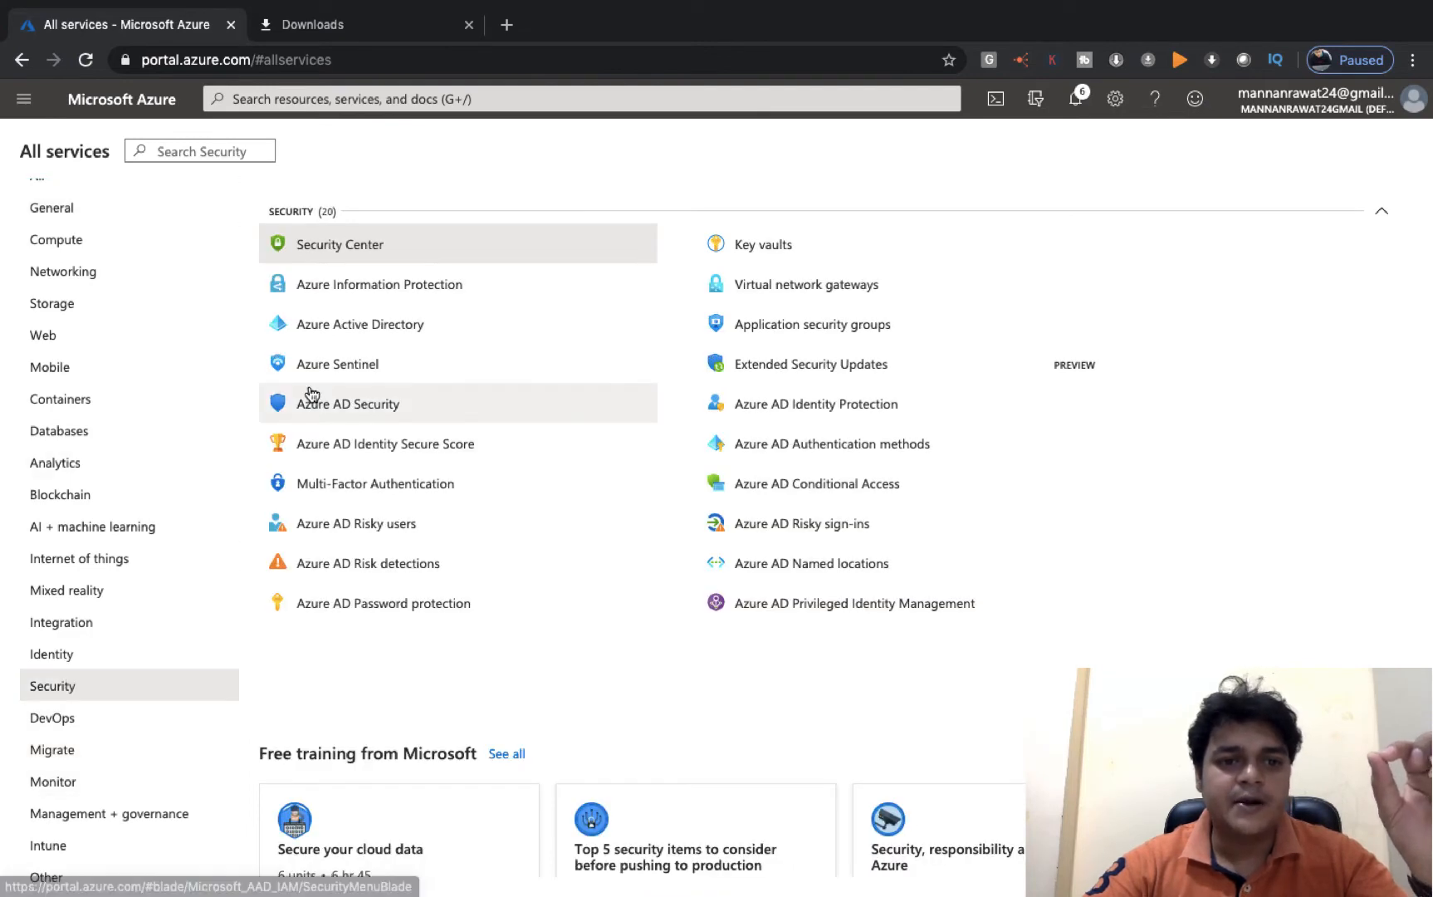
pyautogui.click(359, 323)
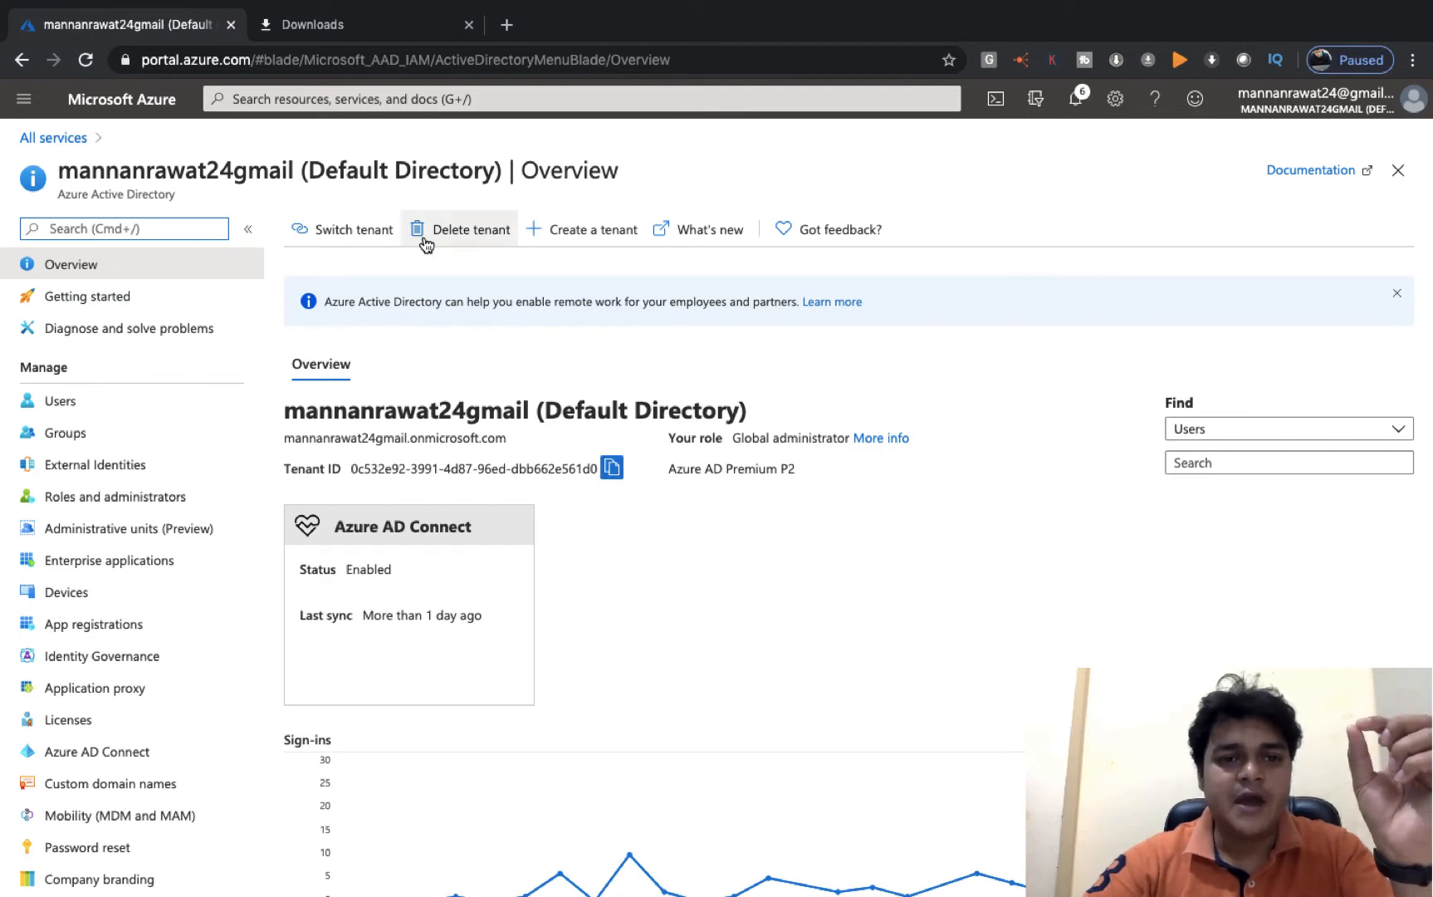
pyautogui.click(86, 410)
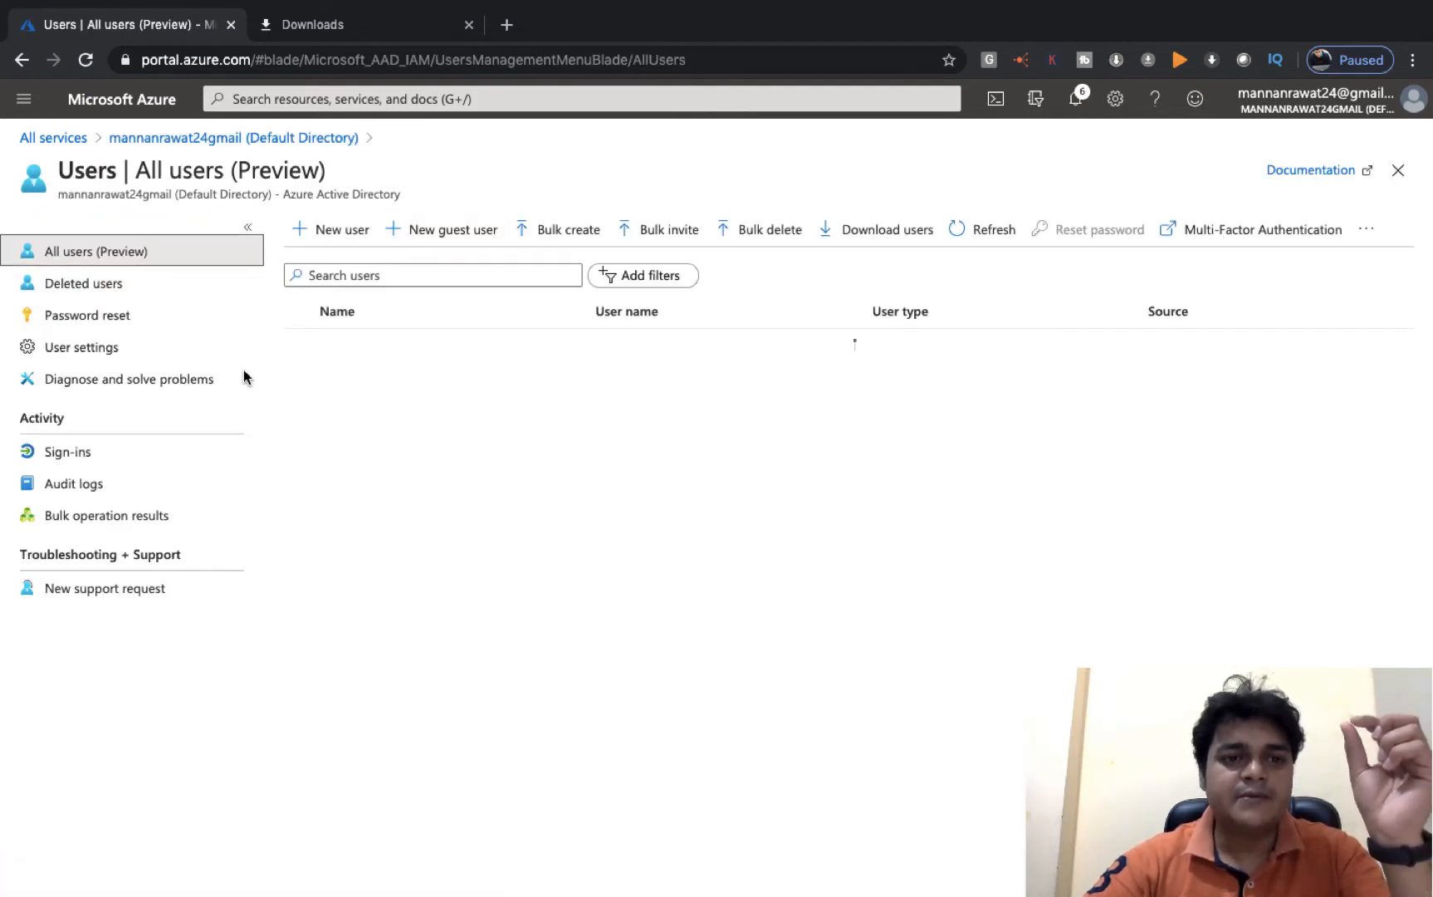
# - Start a new guest invitation and set the name to Azure
pyautogui.click(451, 234)
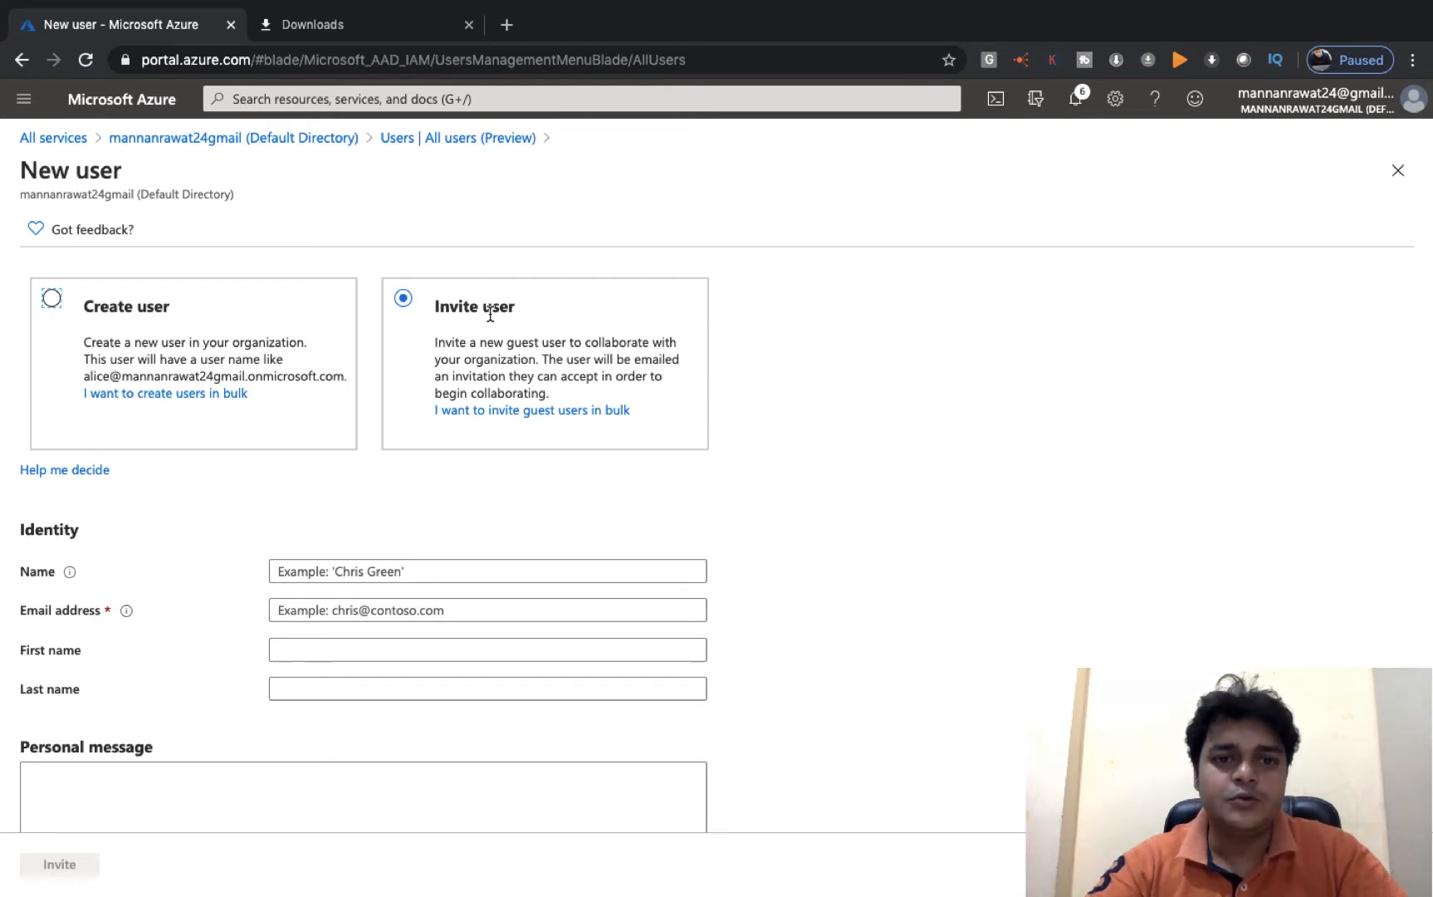
pyautogui.click(389, 574)
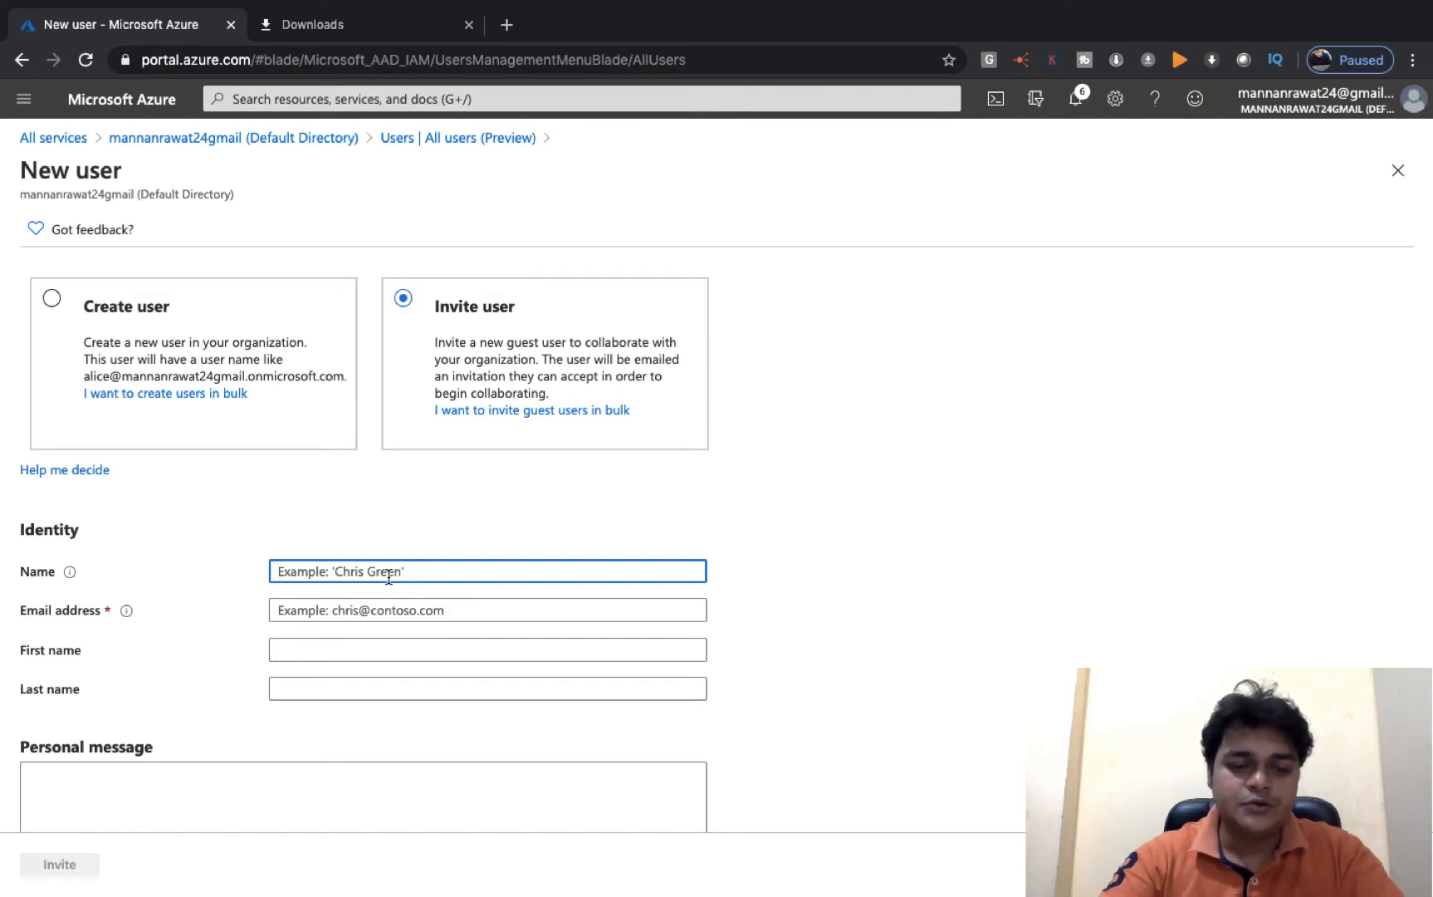
pyautogui.write('a')
pyautogui.press('BackSpace')
pyautogui.write('Azure')
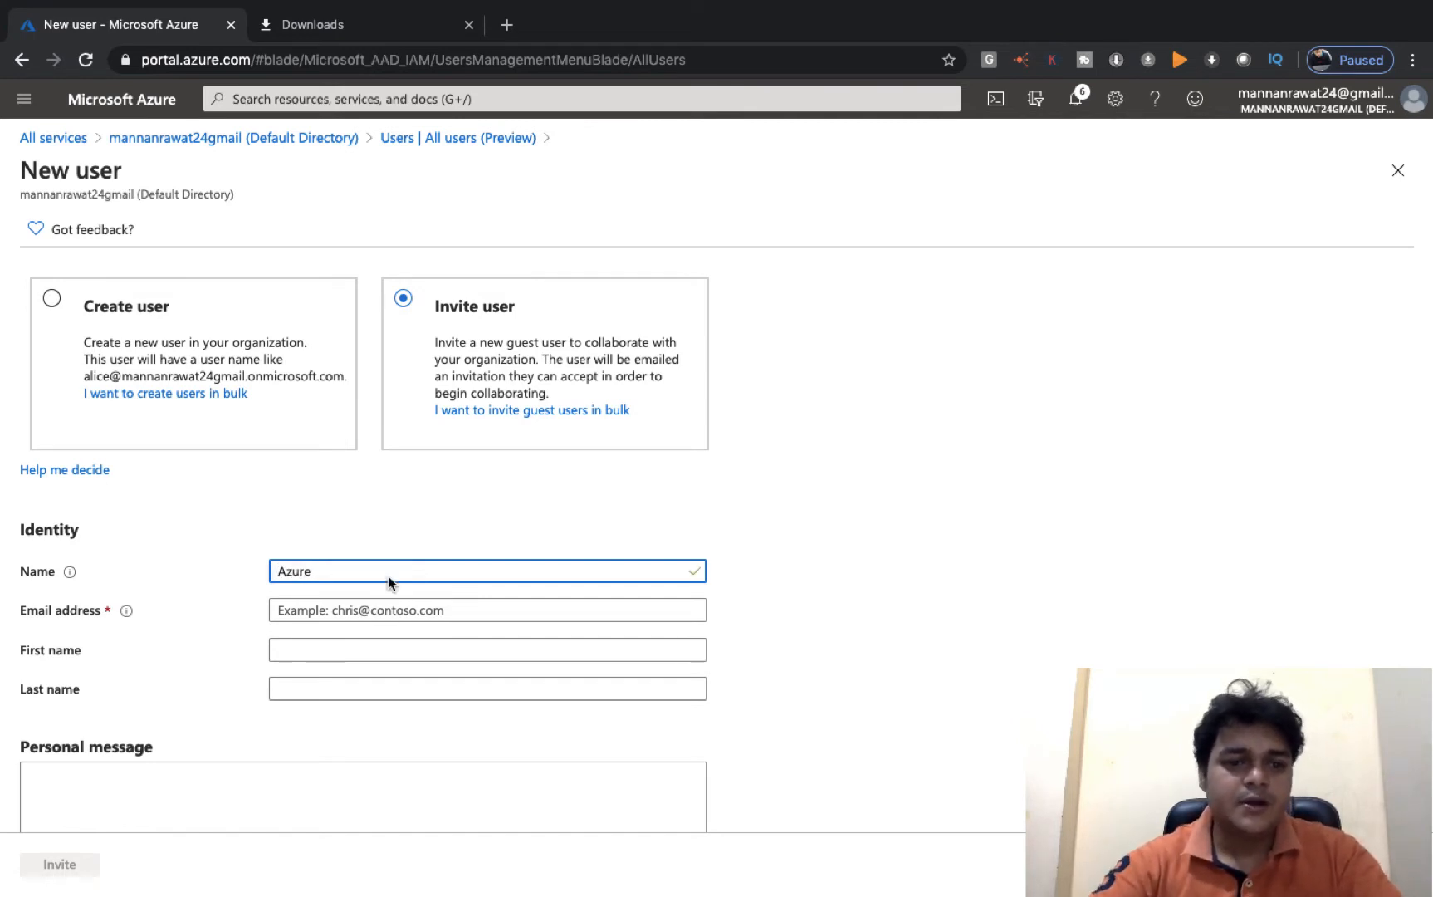
# - Enter the guest's email address, then clear it after it's rejected as already existing
pyautogui.click(424, 615)
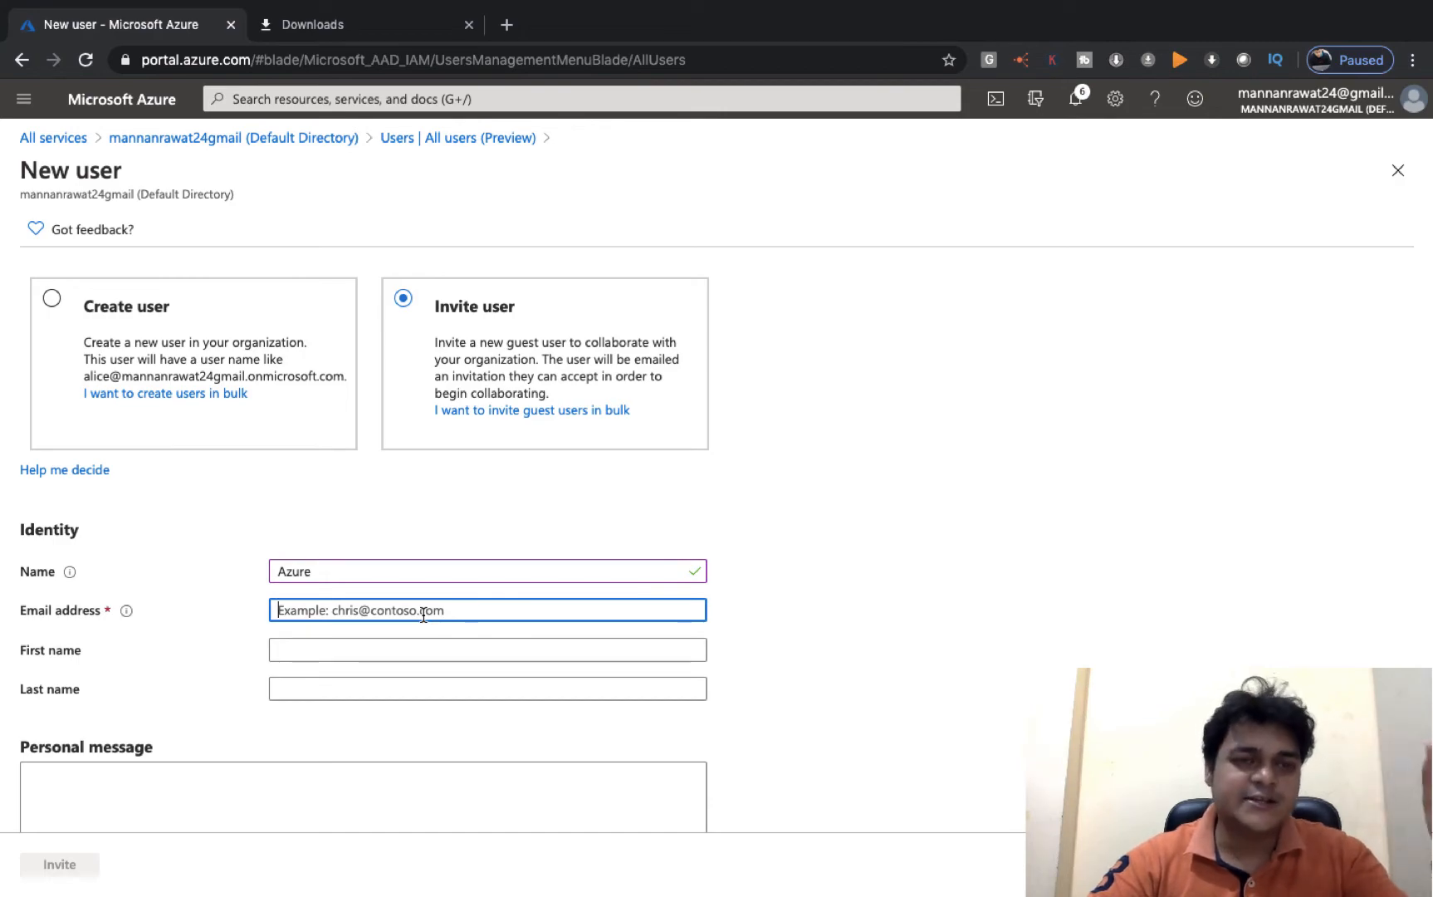
pyautogui.hotkey('ctrl', 'Left')
pyautogui.hotkey('ctrl', 'Right')
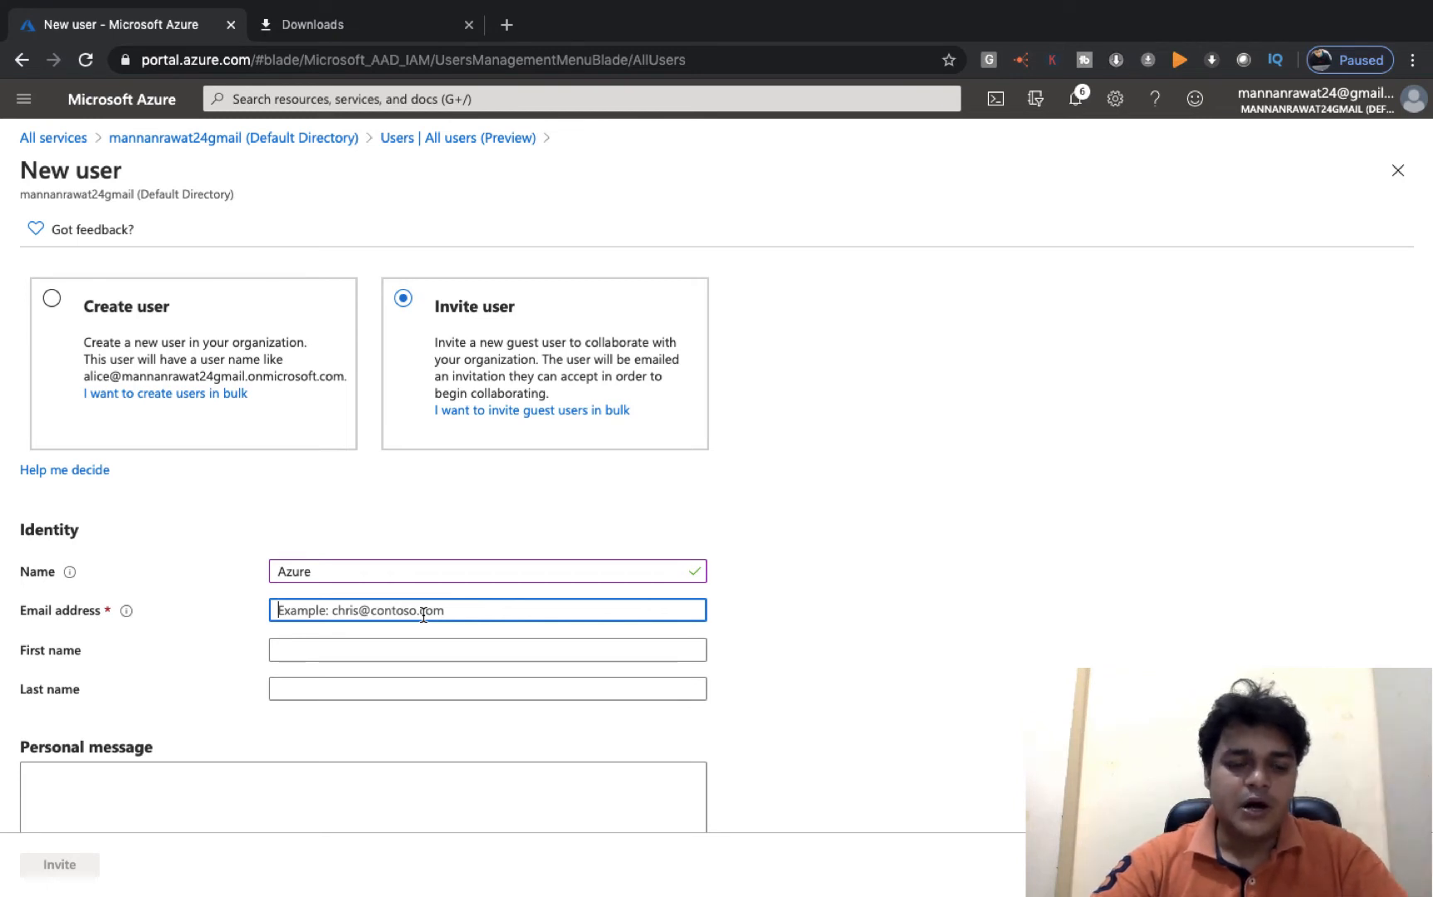
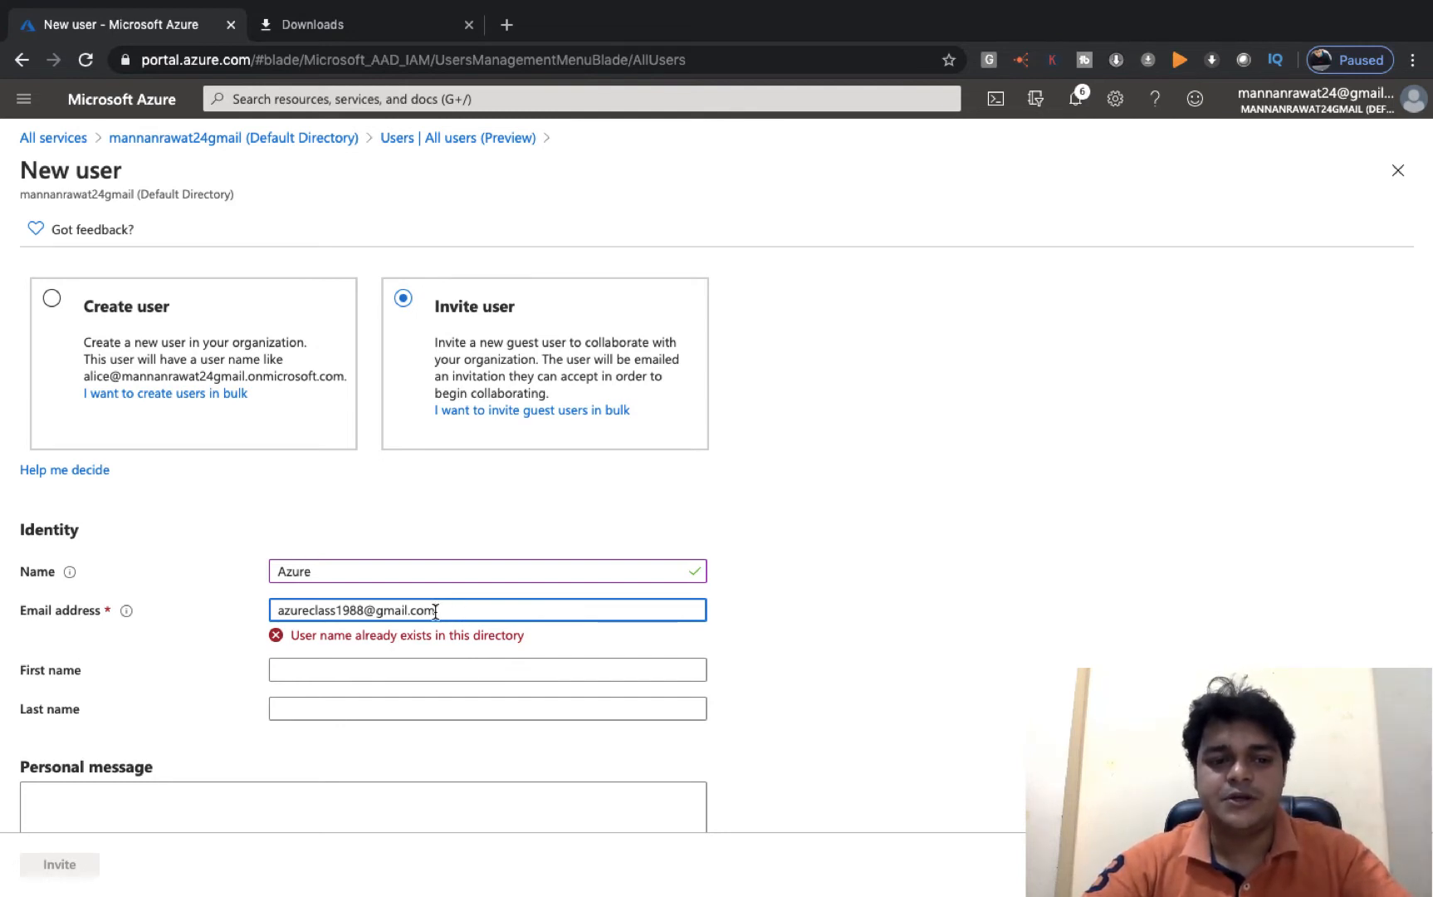
pyautogui.scroll(-5, 436, 611)
pyautogui.scroll(5, 436, 609)
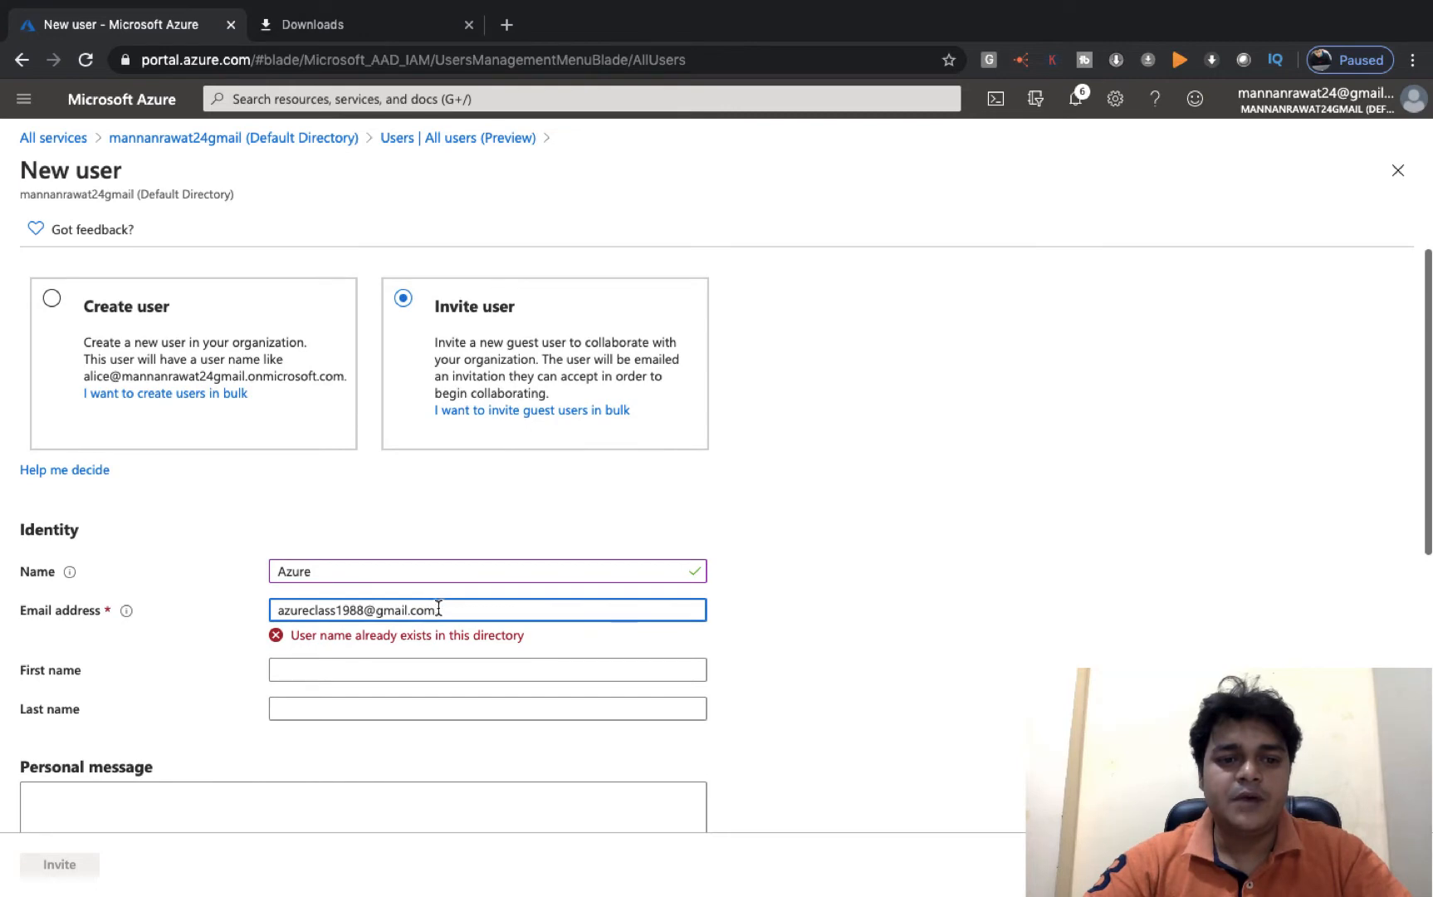
pyautogui.press('super+a')
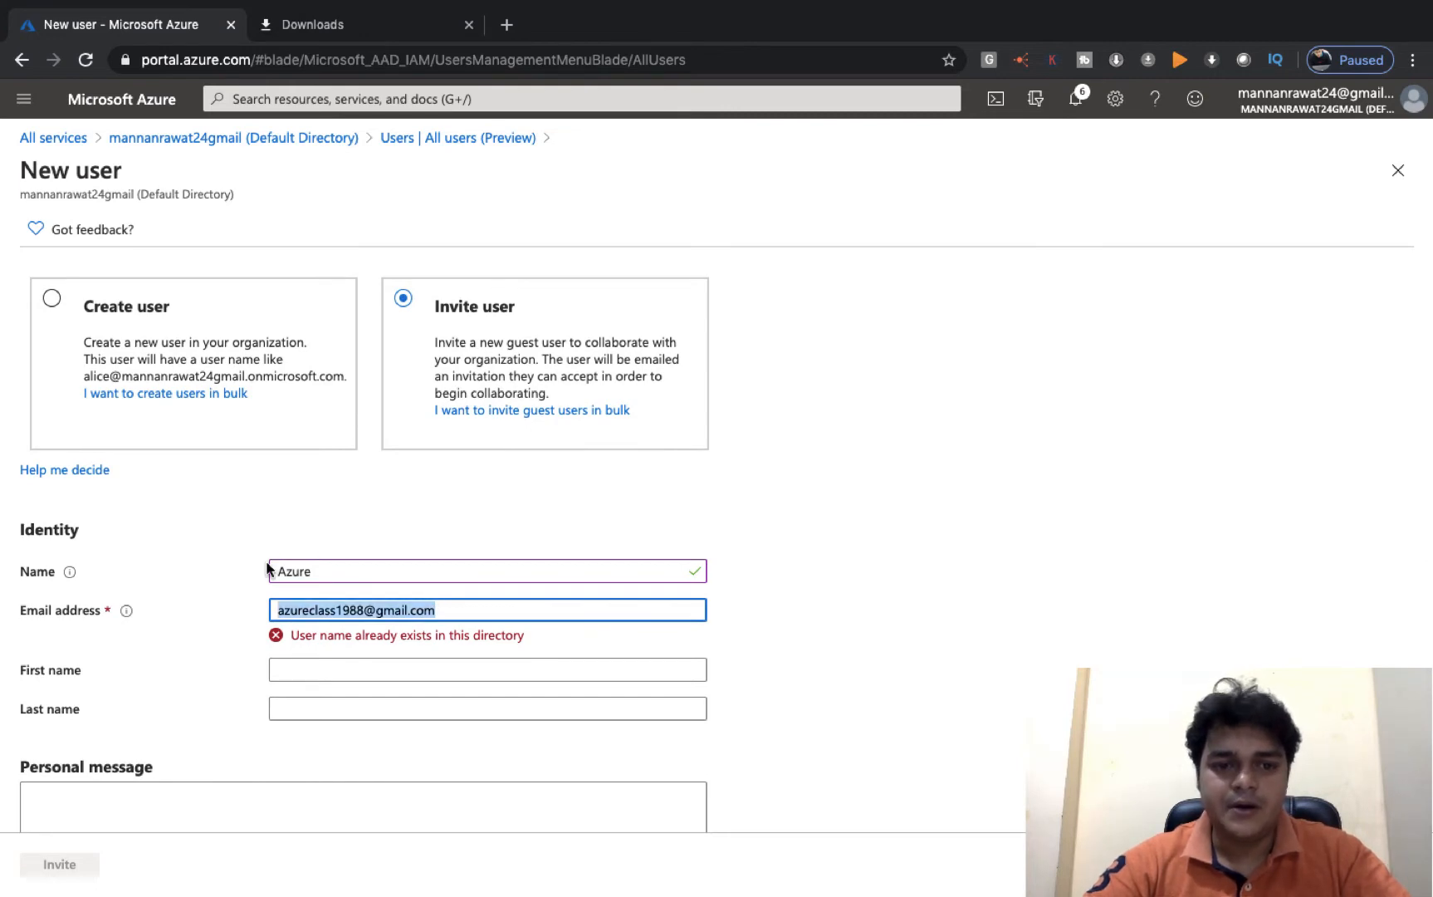
pyautogui.press('BackSpace')
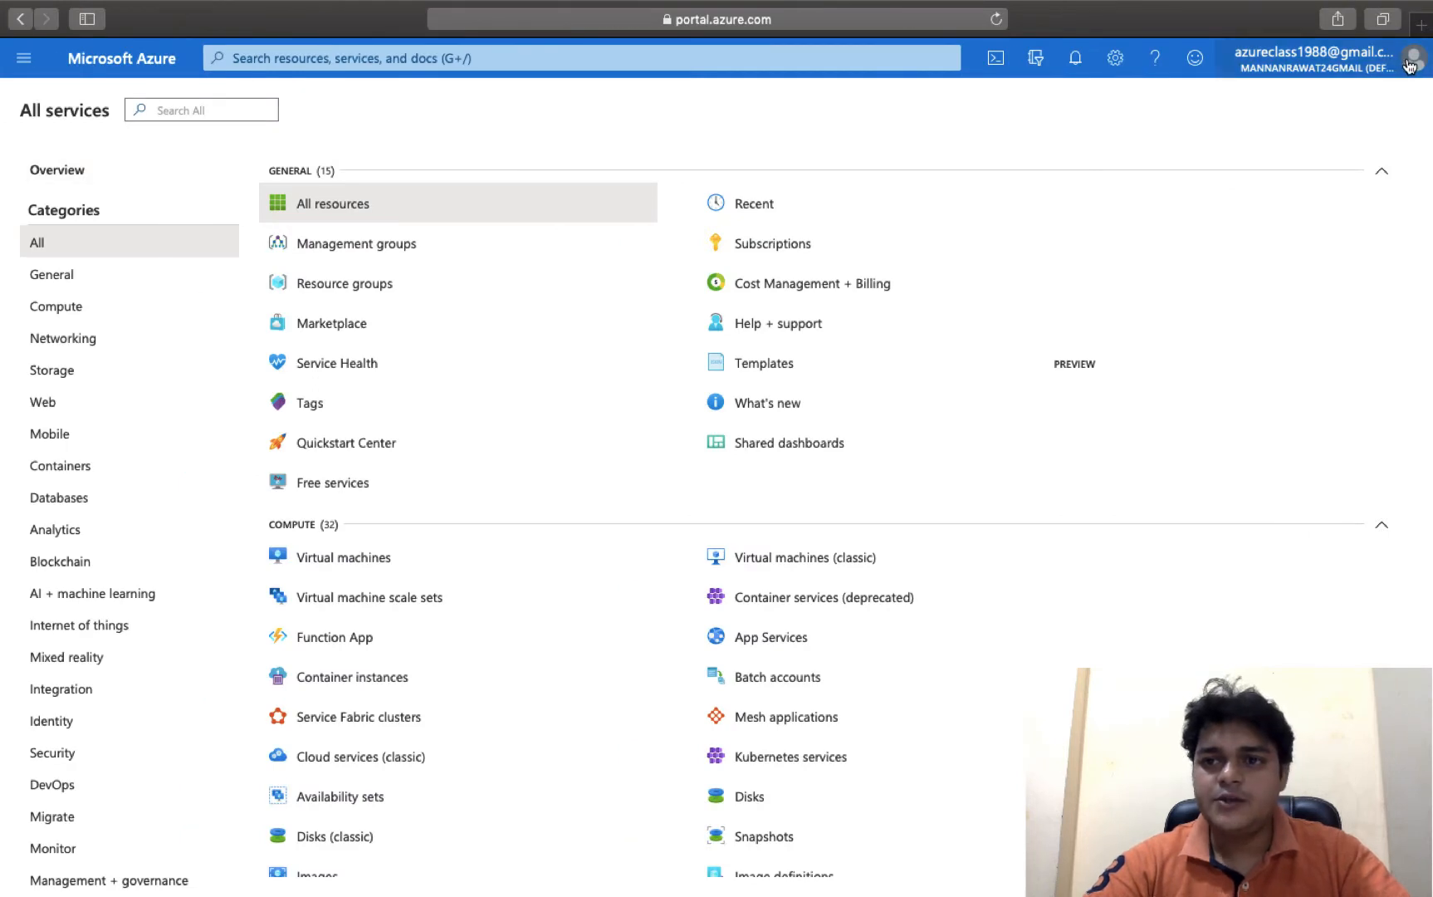
# - Sign out of the second browser's Azure account, then switch to the Finder desktop
pyautogui.click(1409, 65)
pyautogui.click(1401, 105)
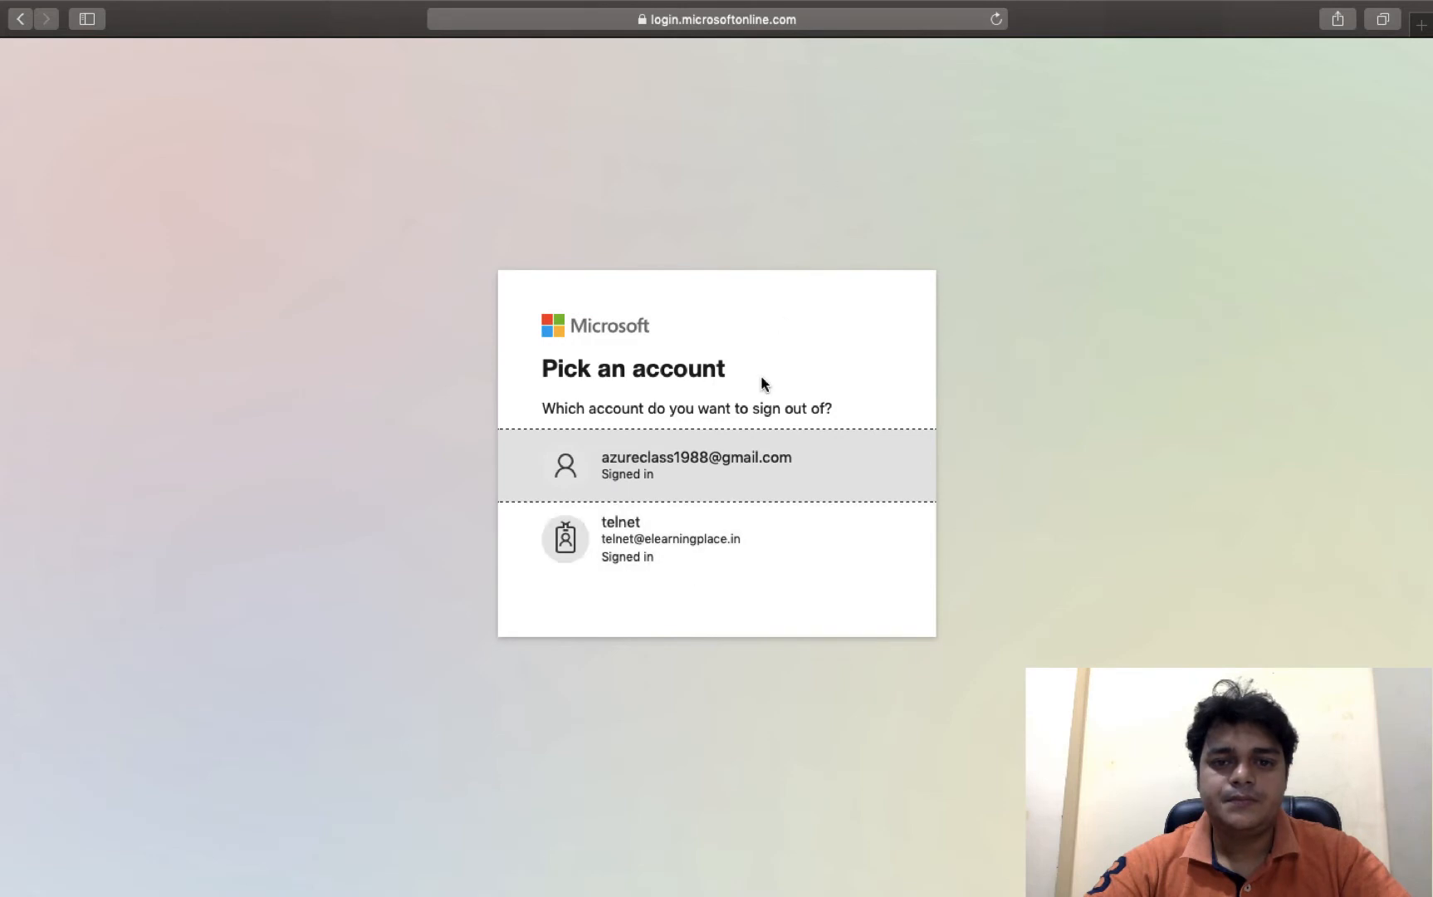
pyautogui.click(688, 554)
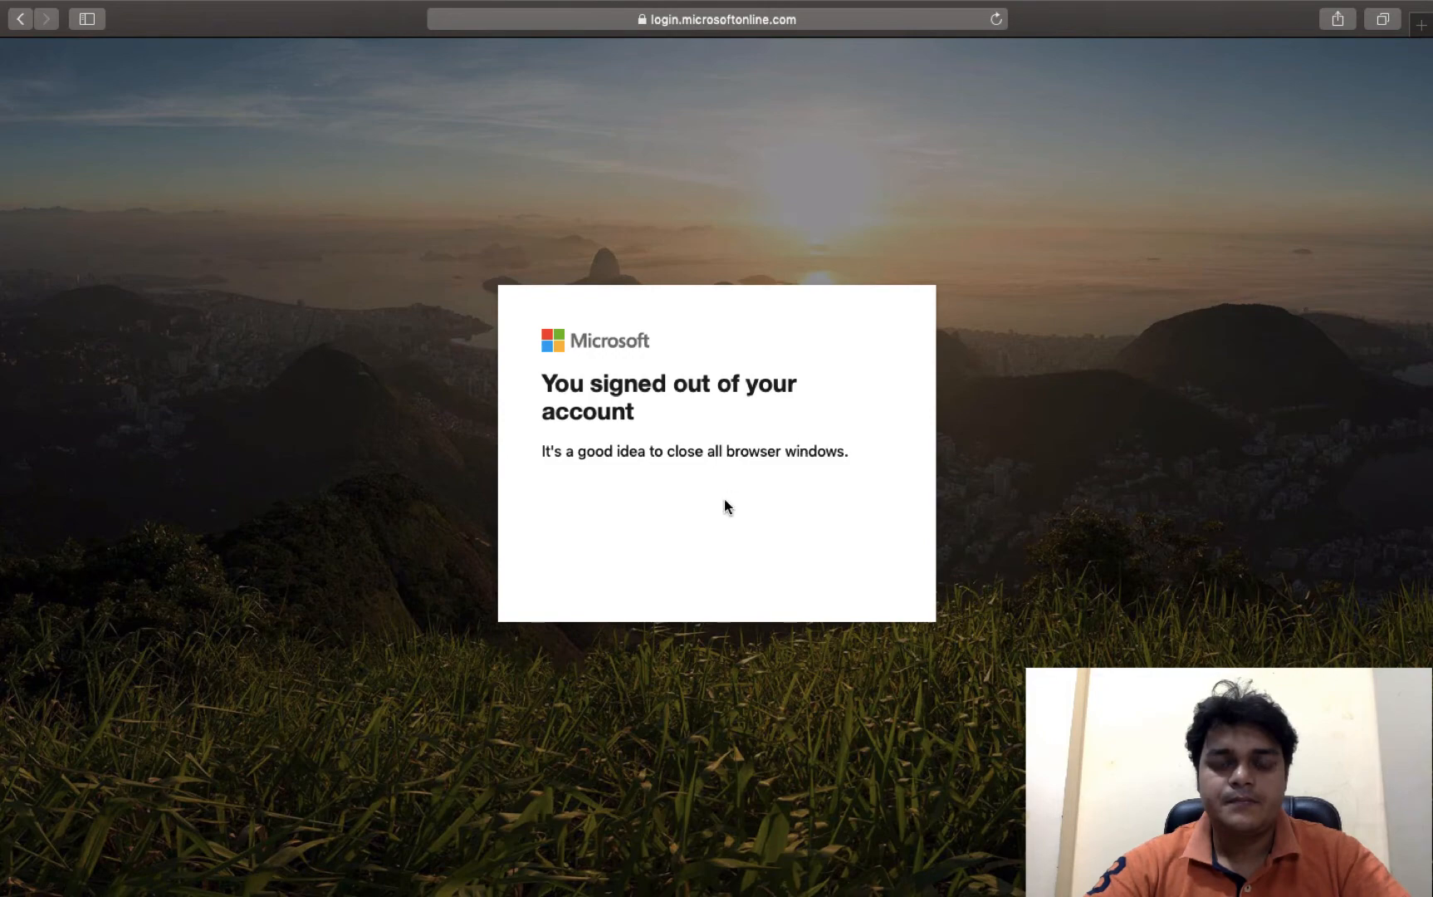
pyautogui.hotkey('ctrl', 'Left')
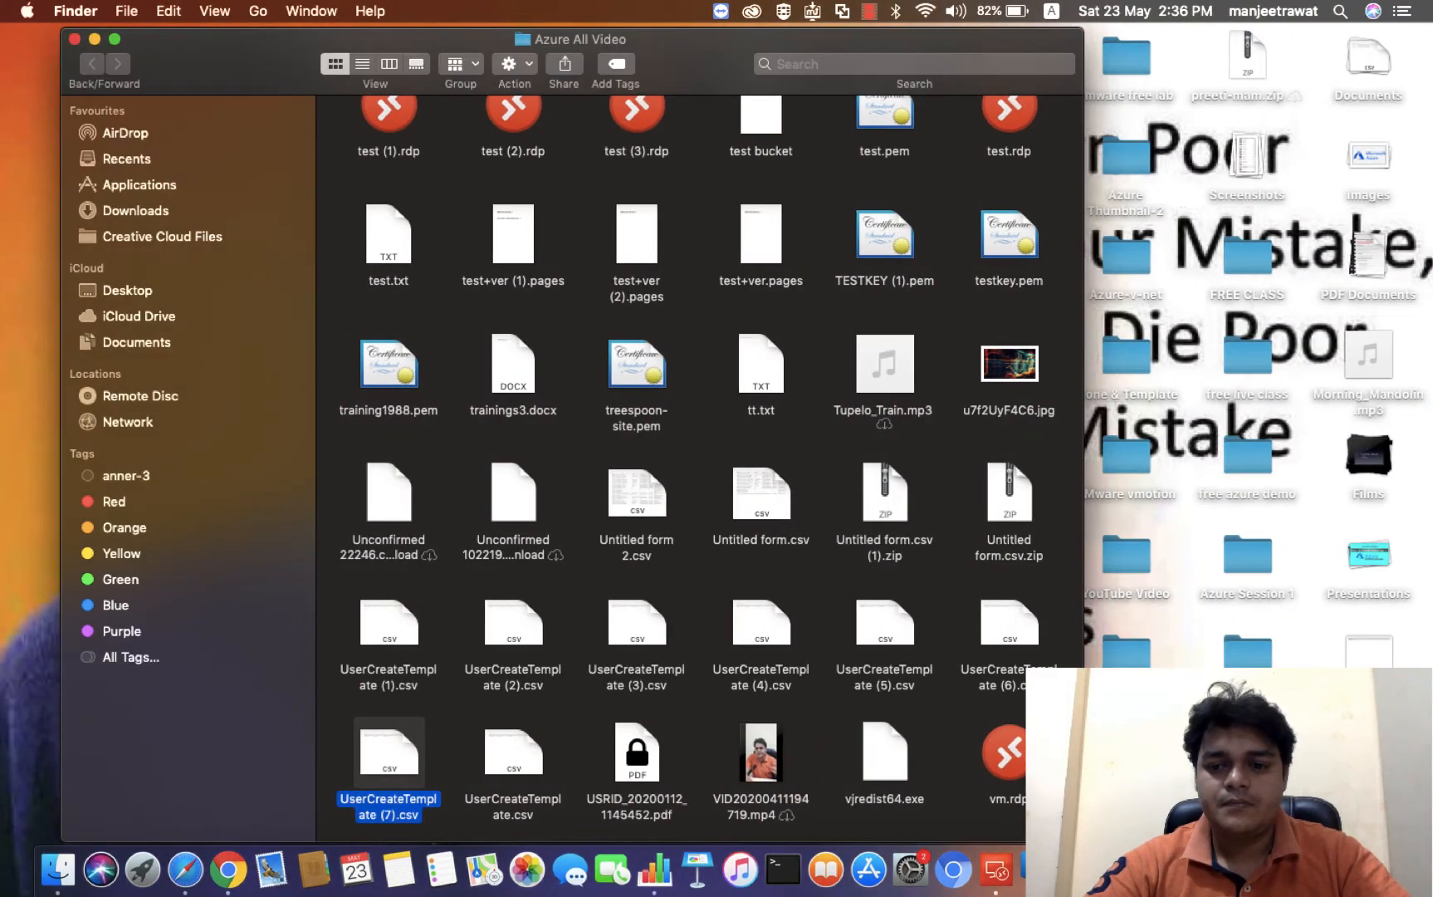
pyautogui.rightClick(1245, 870)
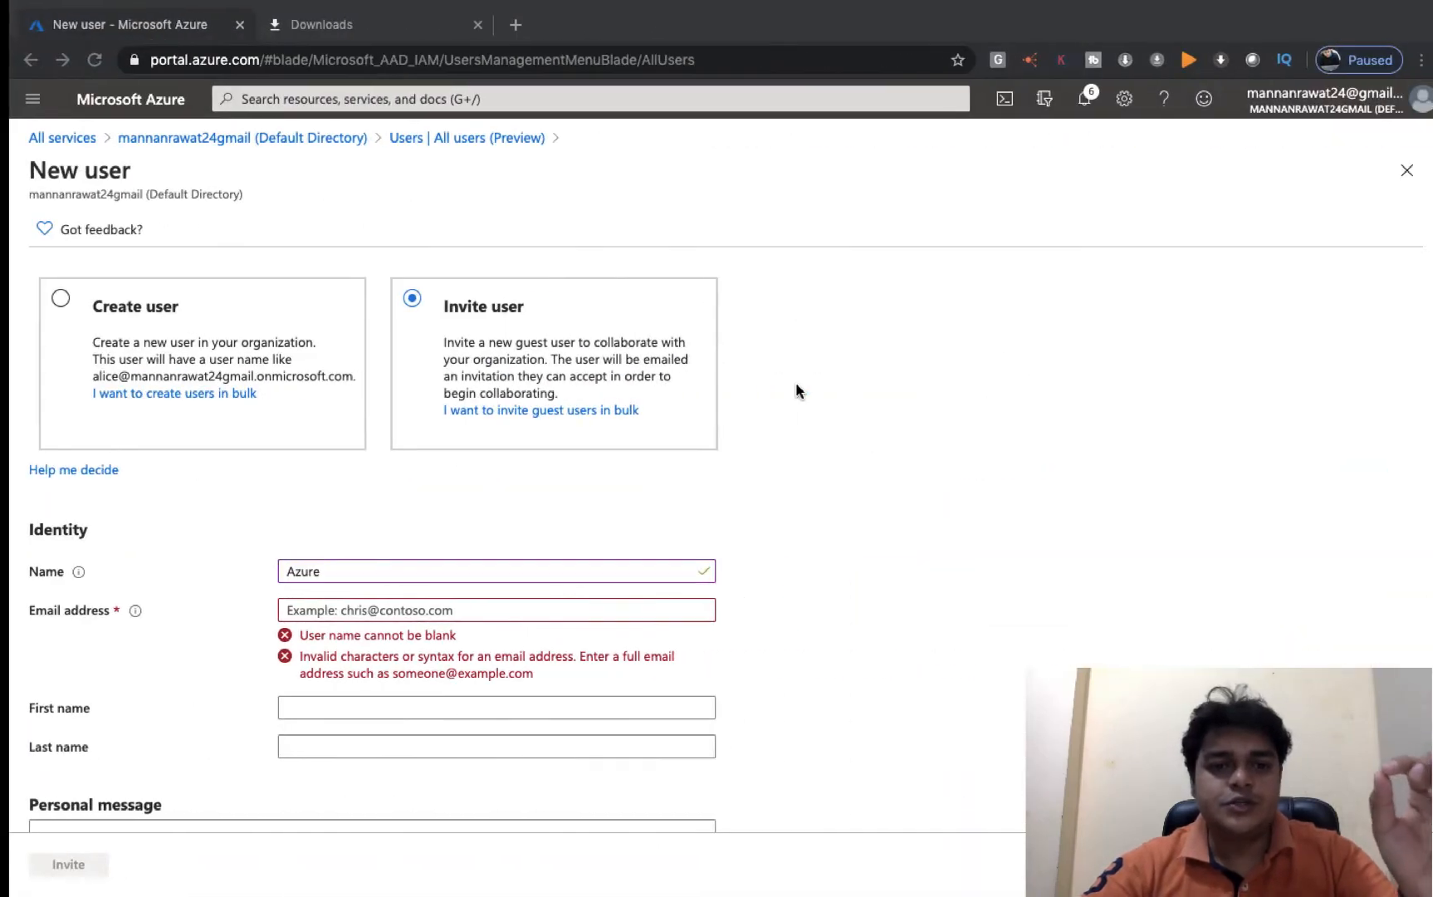
pyautogui.click(558, 603)
pyautogui.hotkey('ctrl', 'Left')
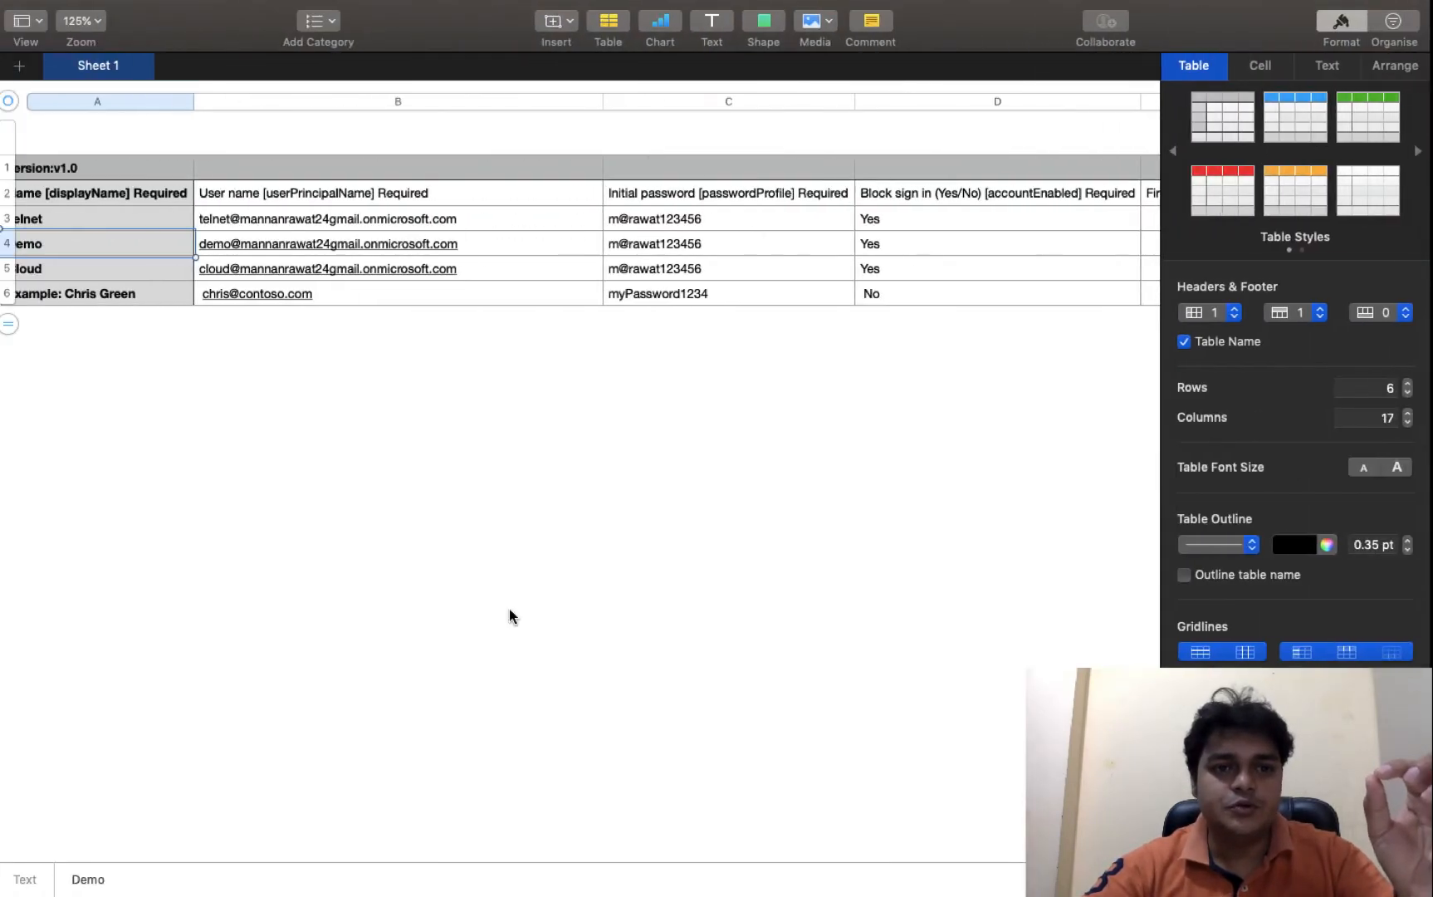
pyautogui.hotkey('ctrl', 'Left')
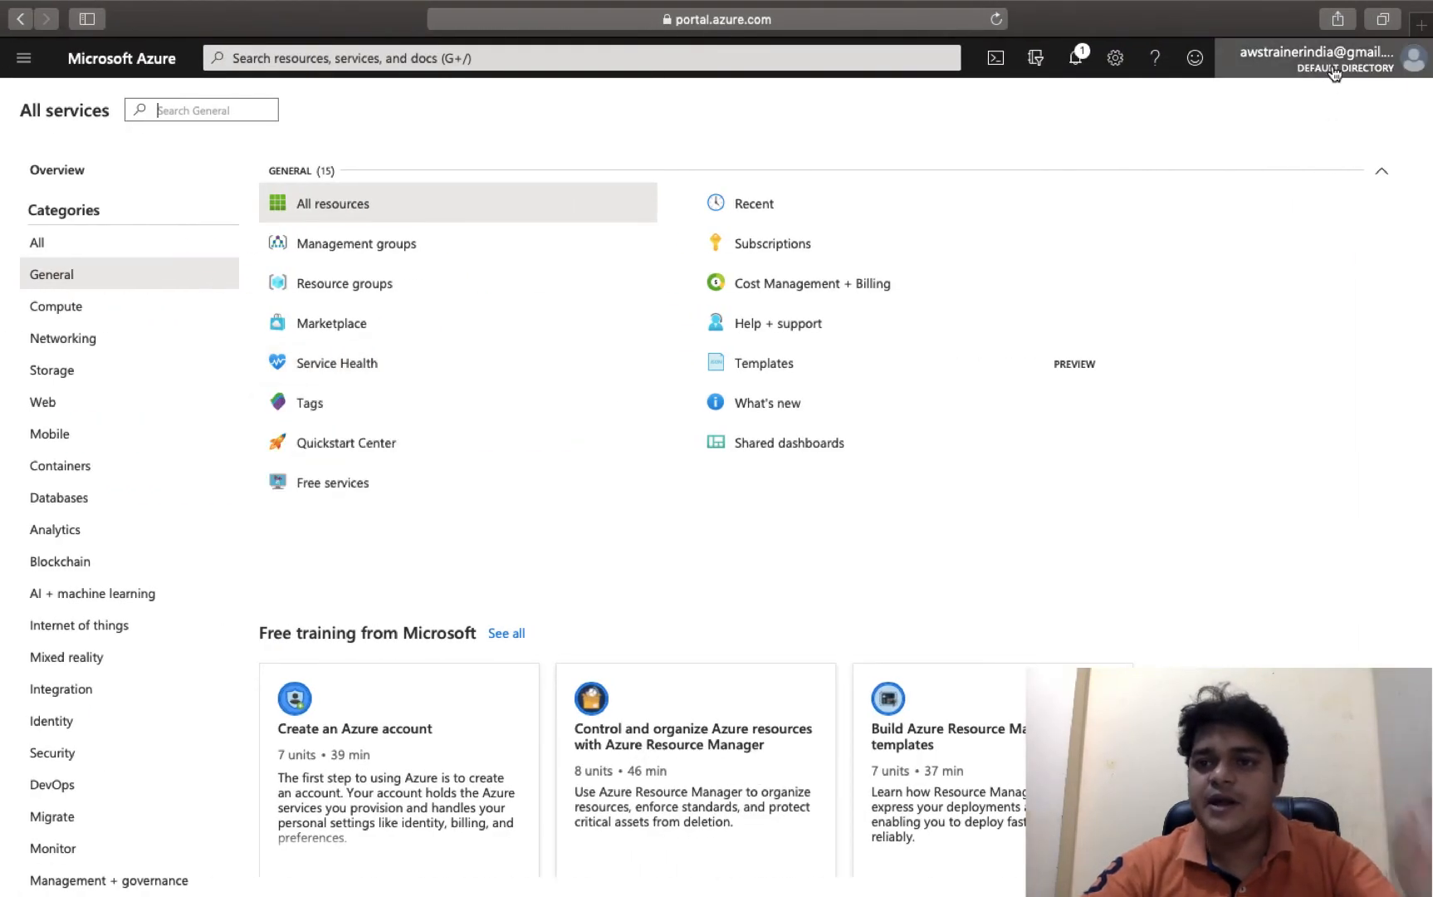
pyautogui.moveTo(1335, 73)
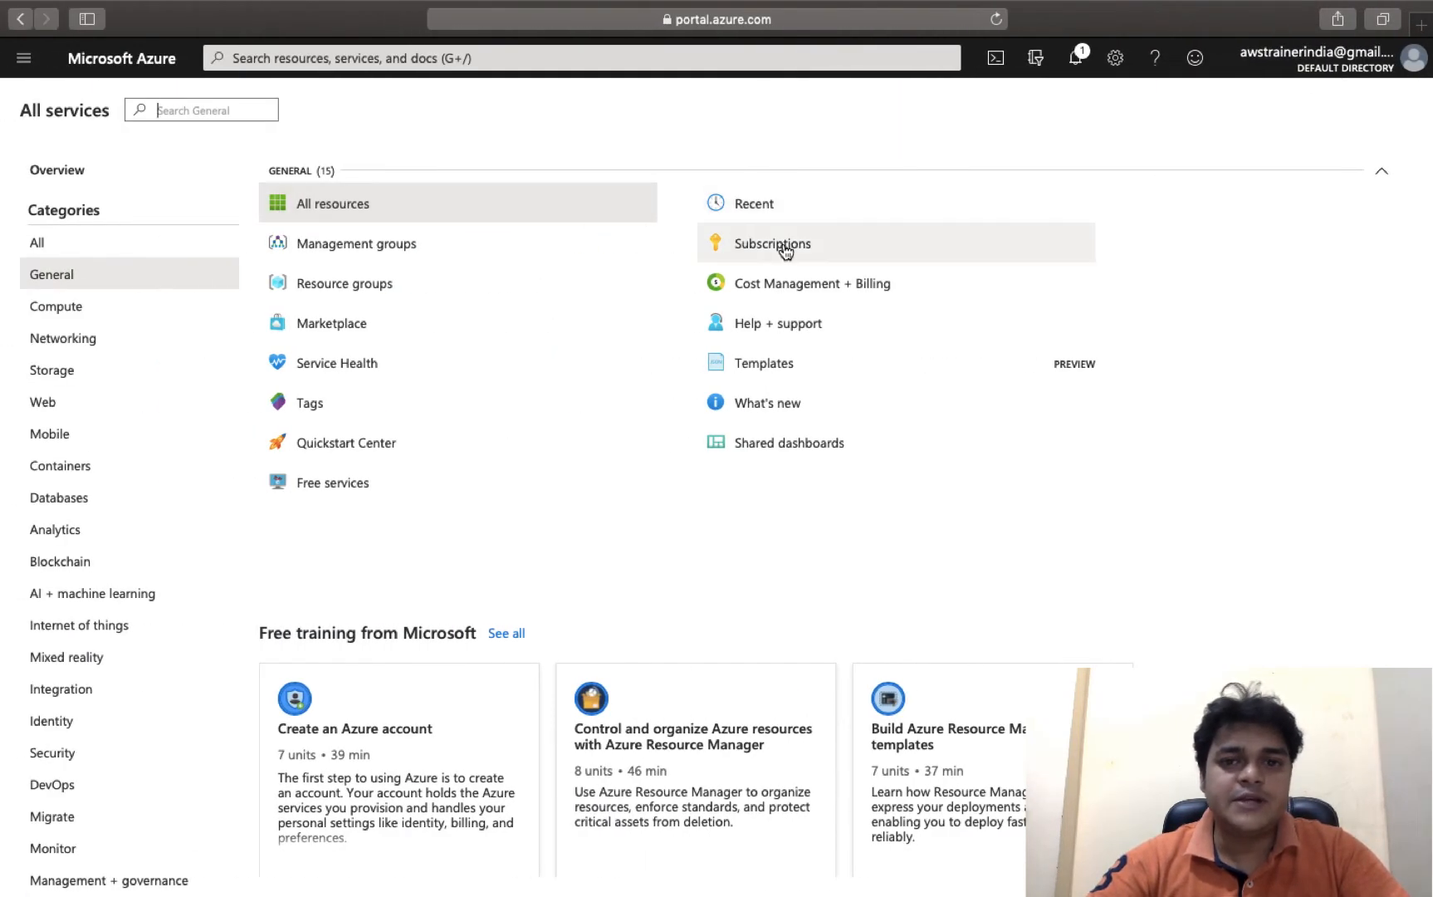
pyautogui.click(786, 247)
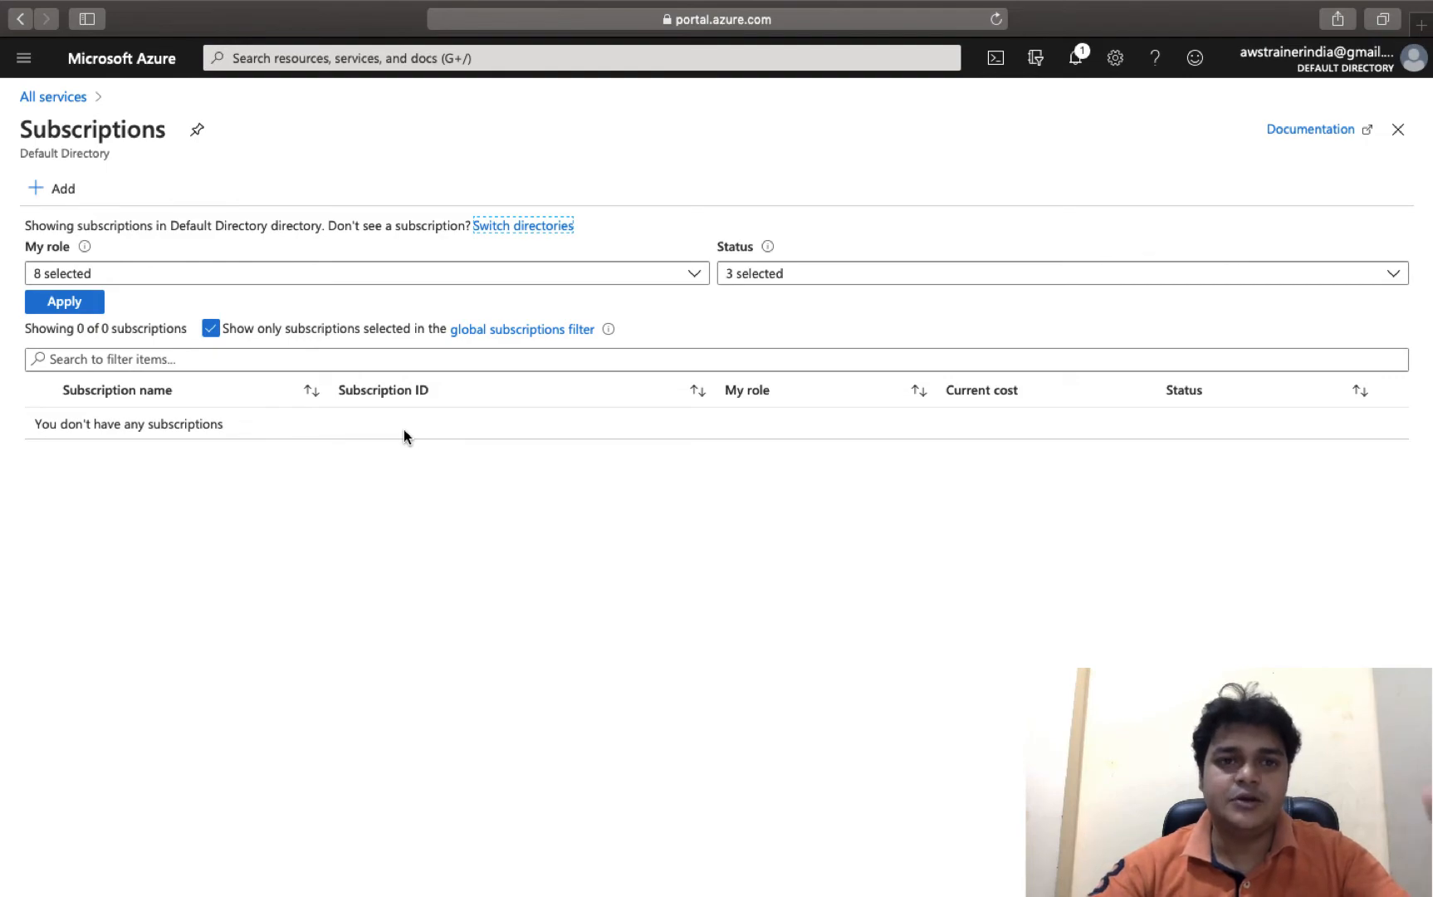
pyautogui.hotkey('ctrl', 'Right')
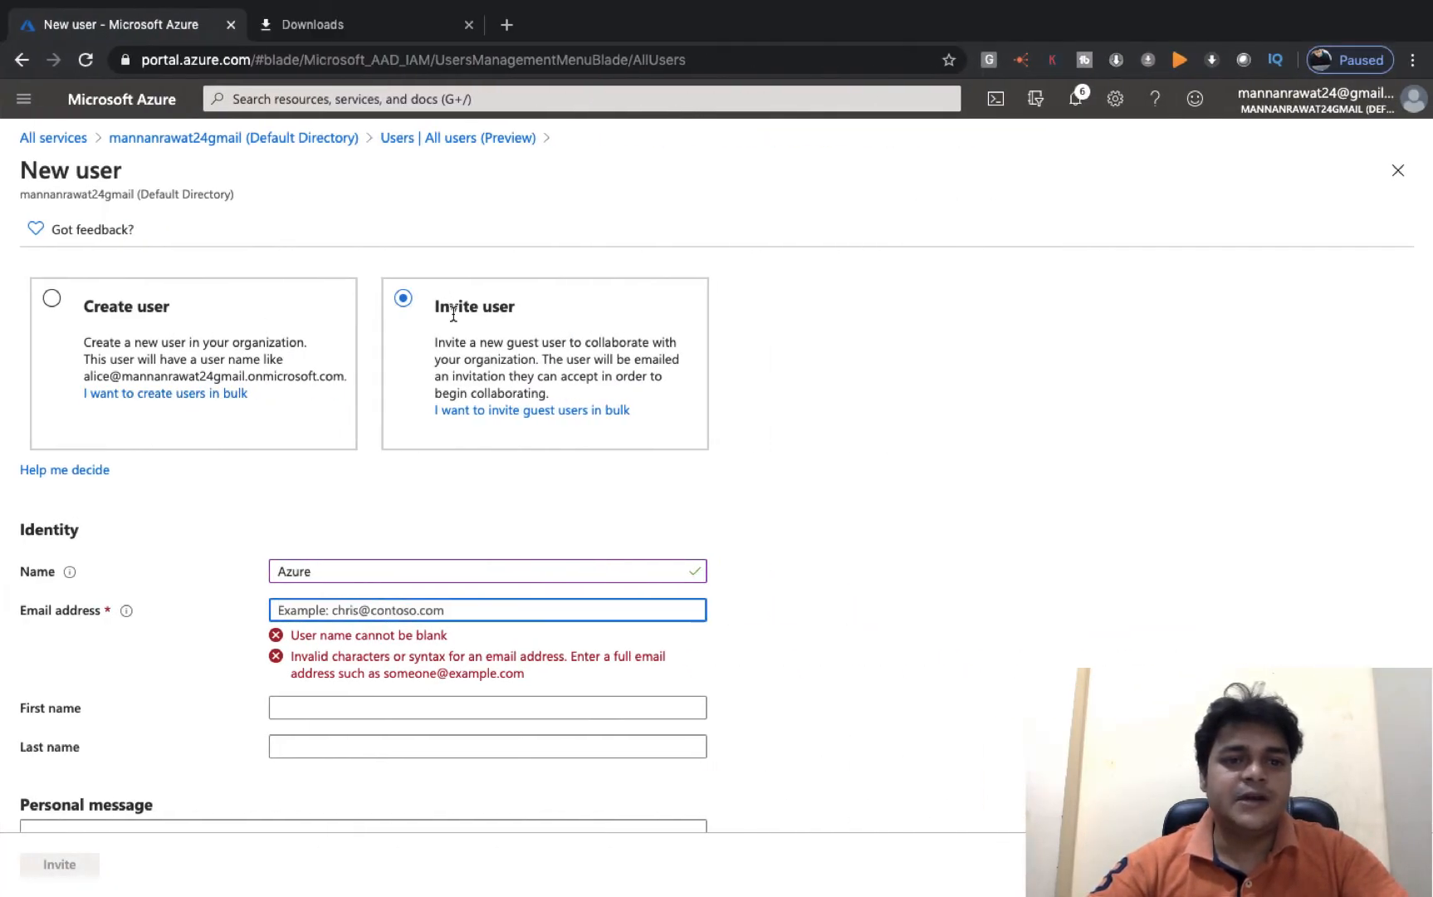
pyautogui.click(454, 314)
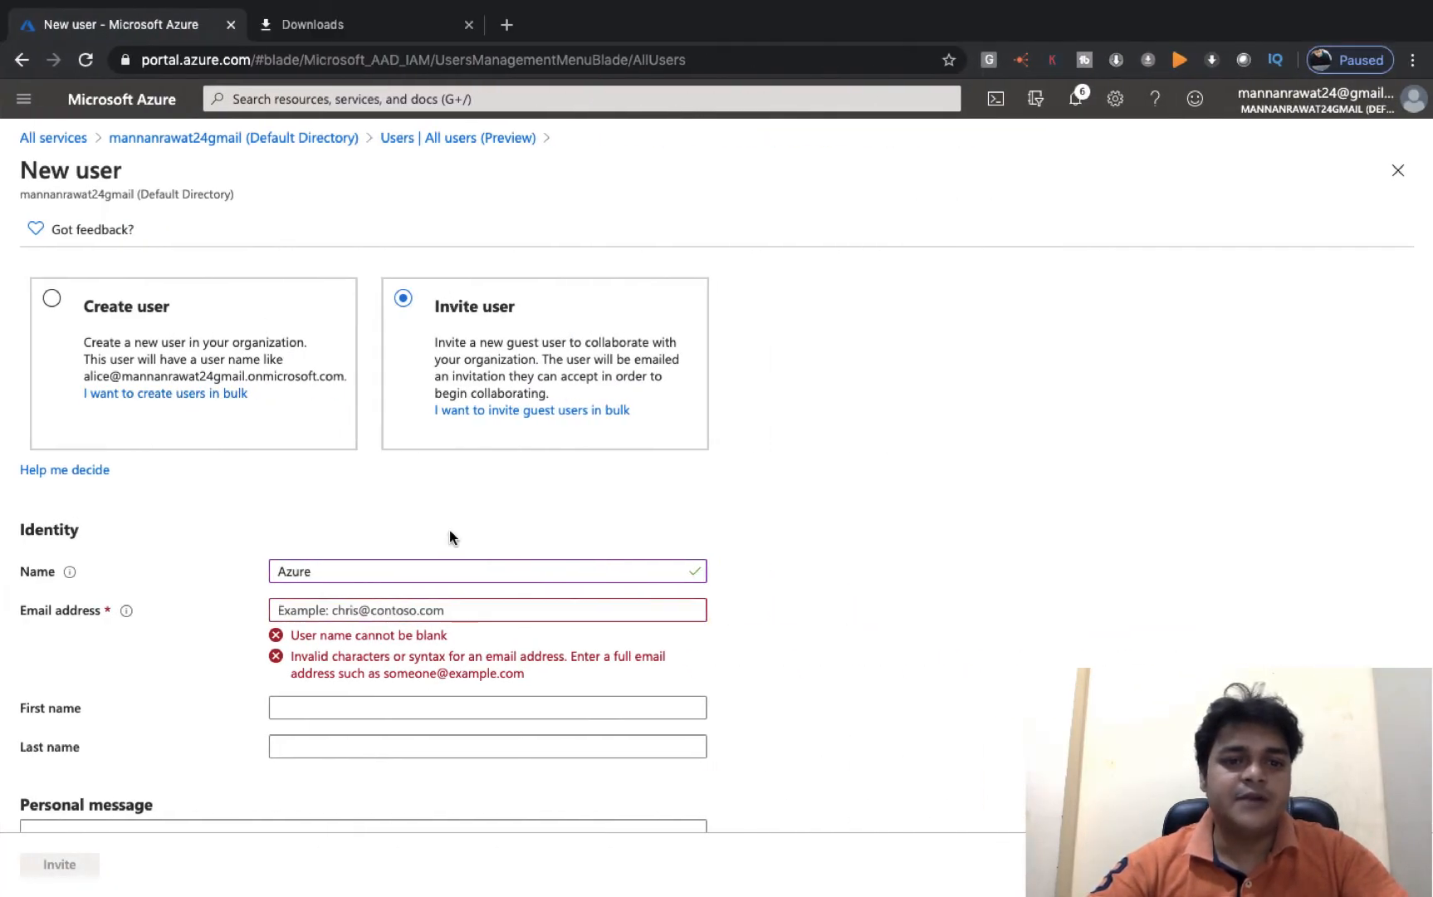
# - Enter the guest's Gmail address and send the invitation for Azure
pyautogui.click(349, 604)
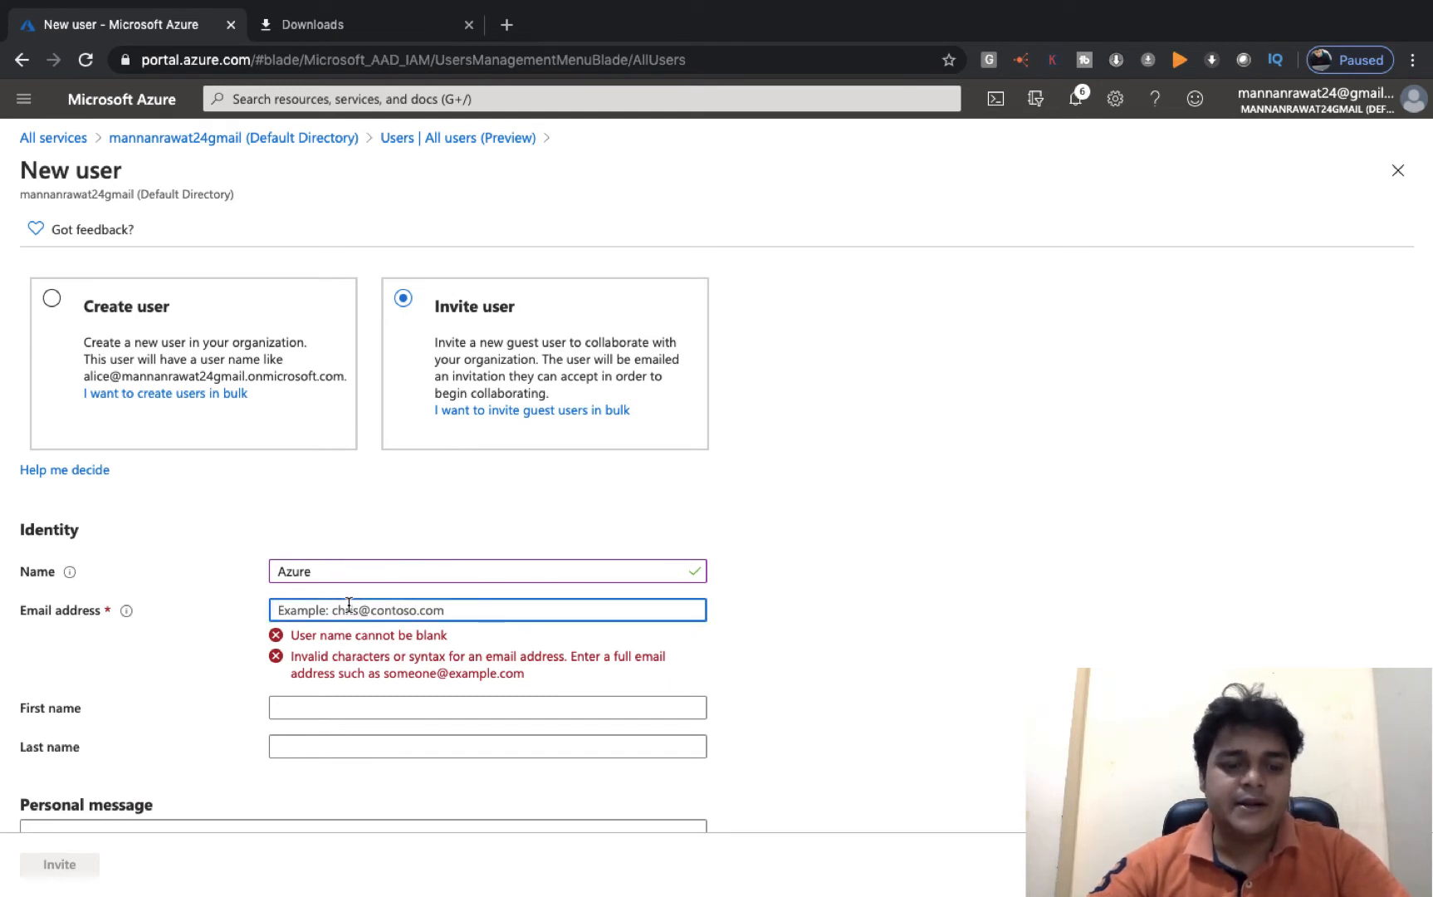
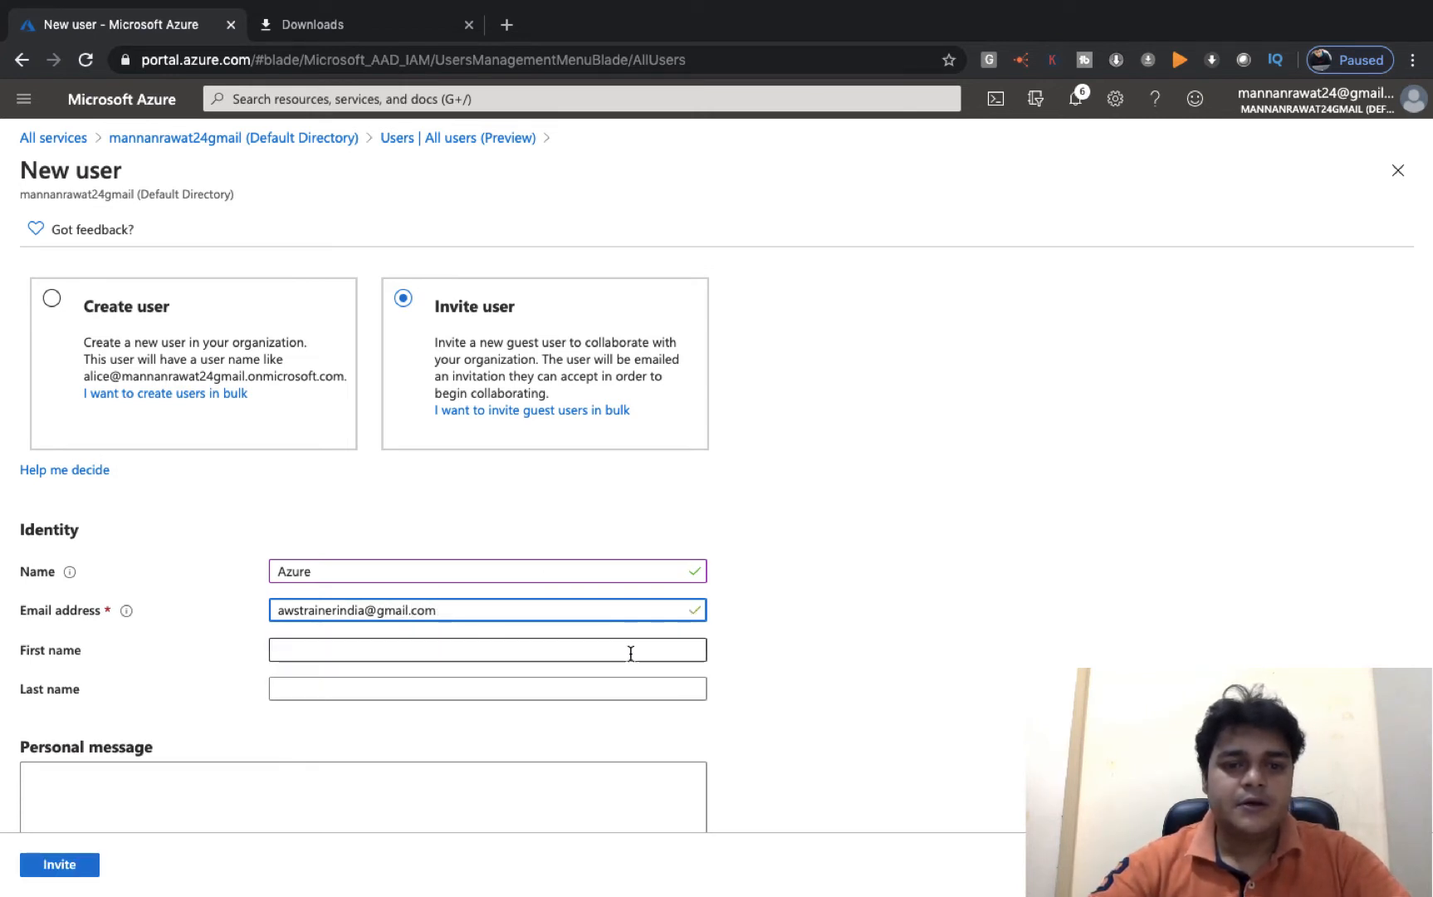
pyautogui.scroll(-3, 361, 648)
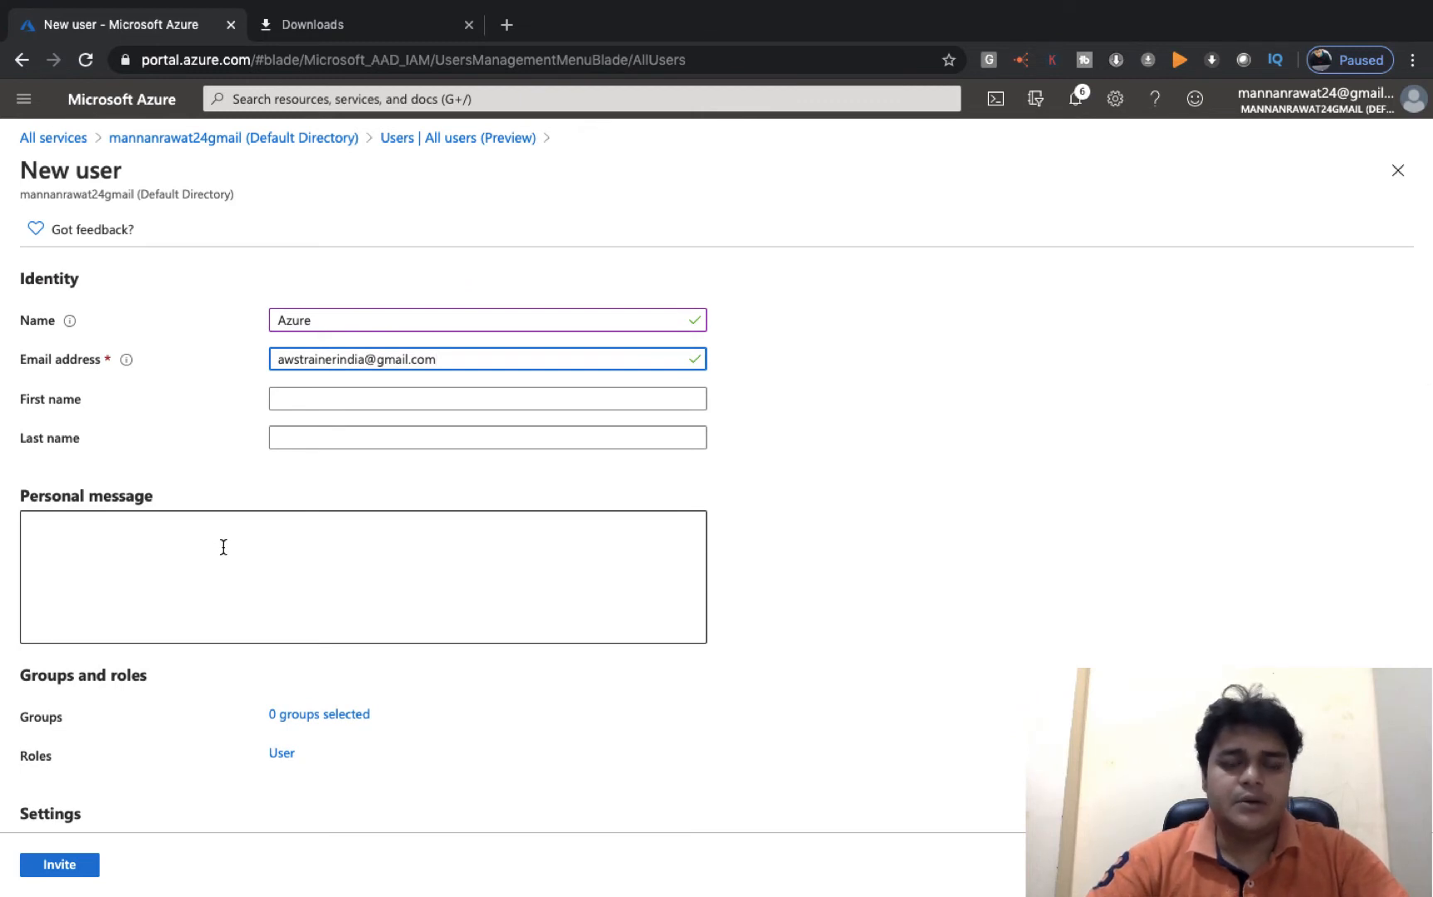
pyautogui.scroll(-3, 268, 556)
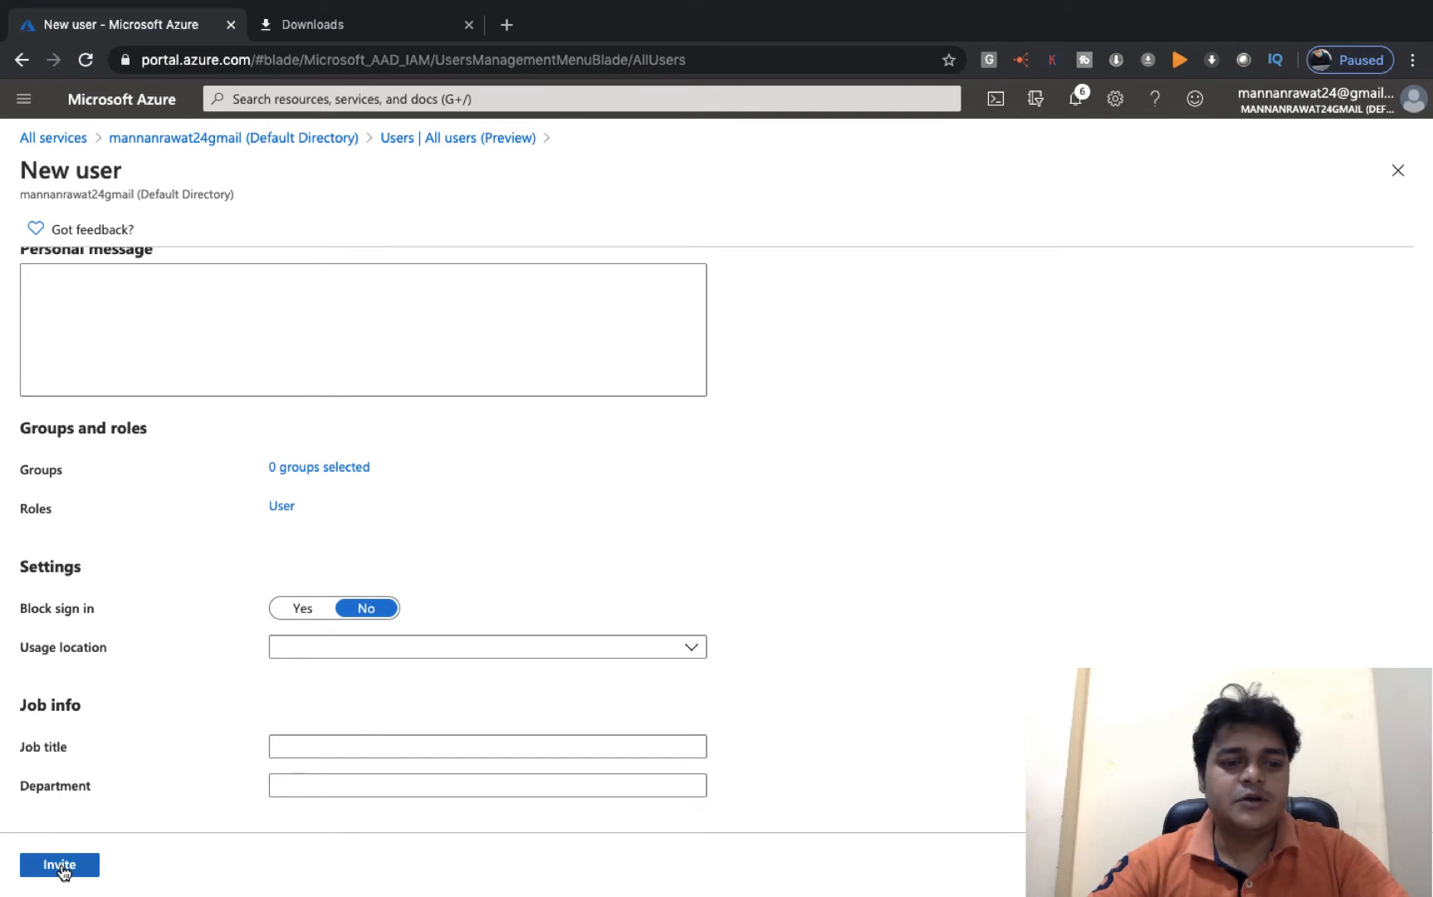
pyautogui.click(62, 866)
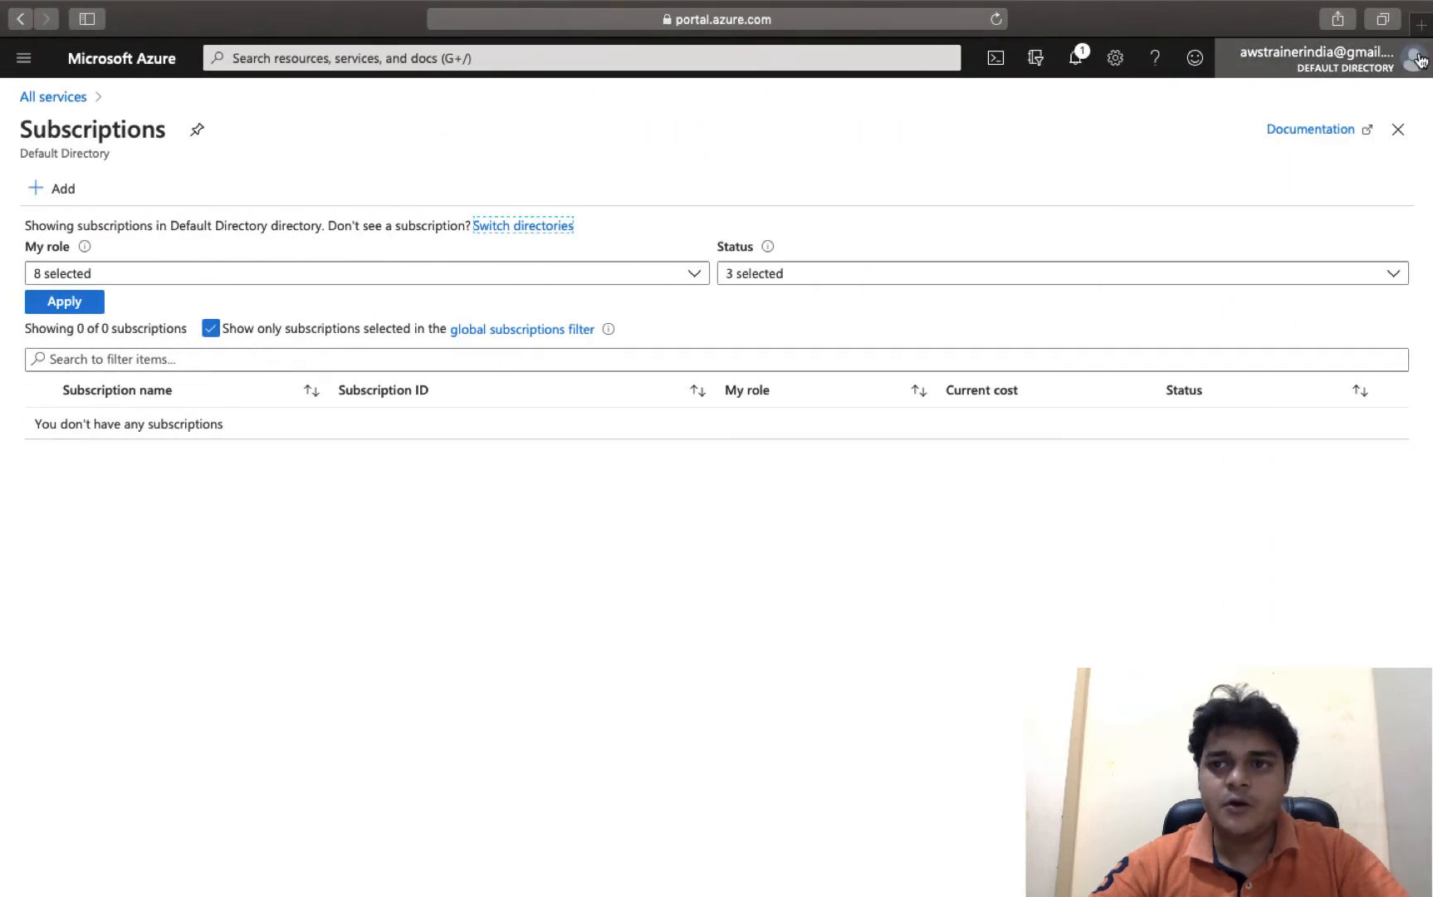
# - Check the portal notifications, then load gmail.com in a new tab and show its inbox
pyautogui.click(1077, 58)
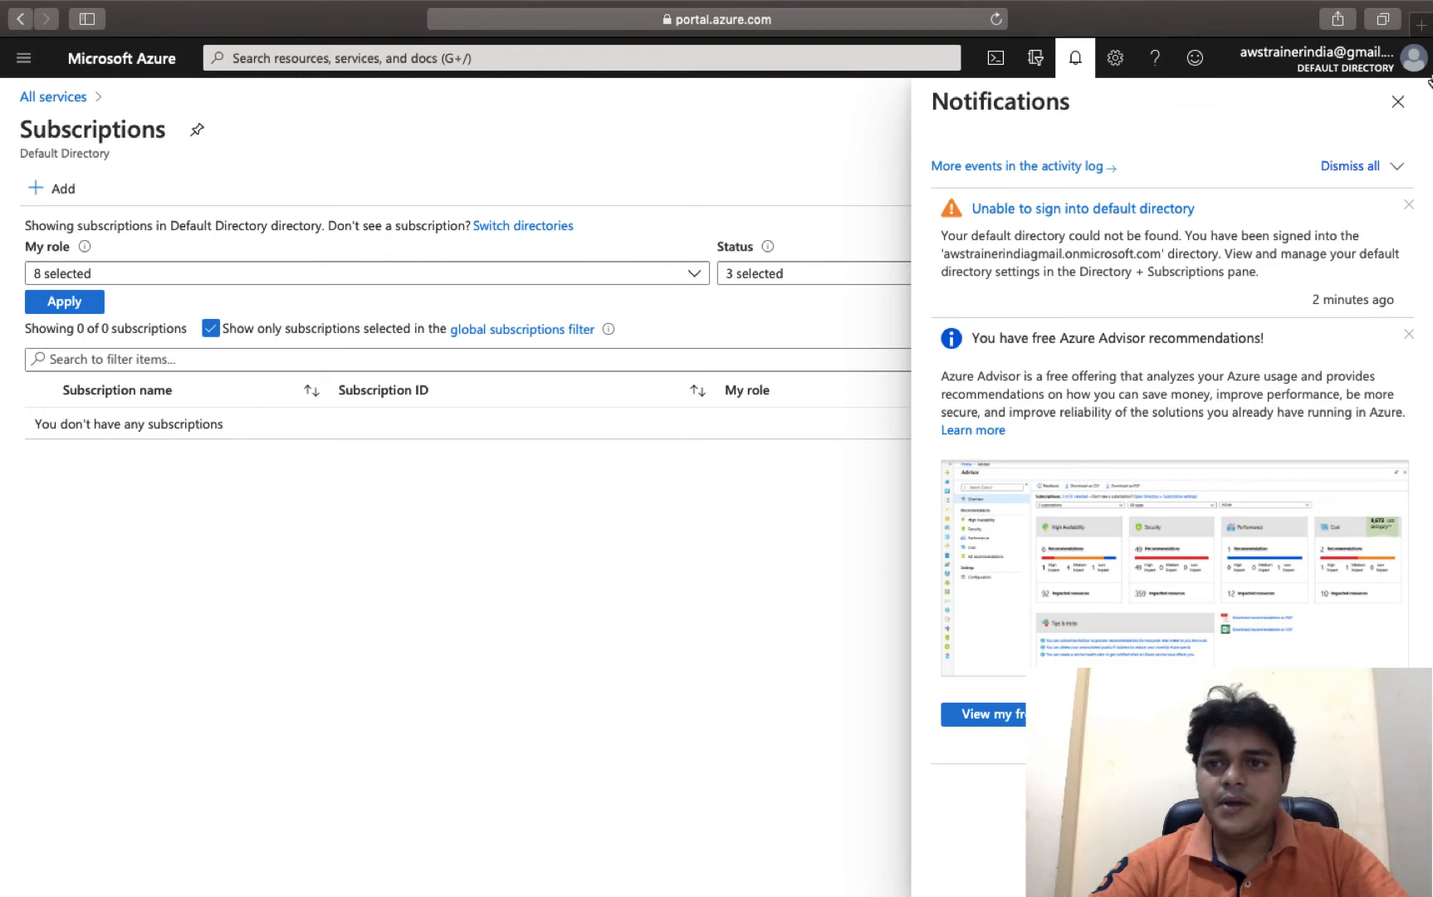
pyautogui.press('super+t')
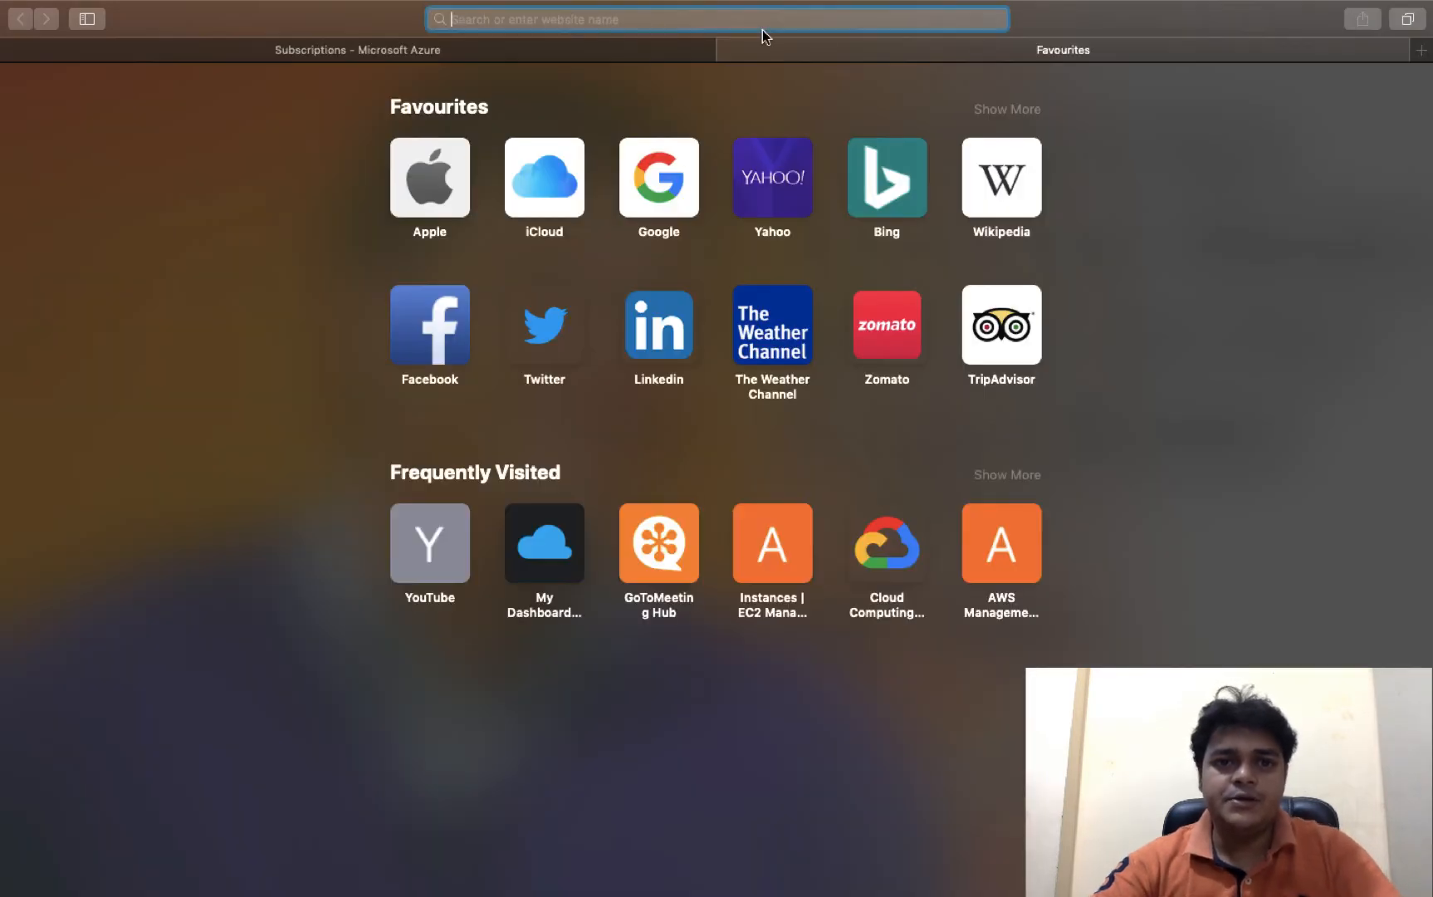
pyautogui.write('gmail.com')
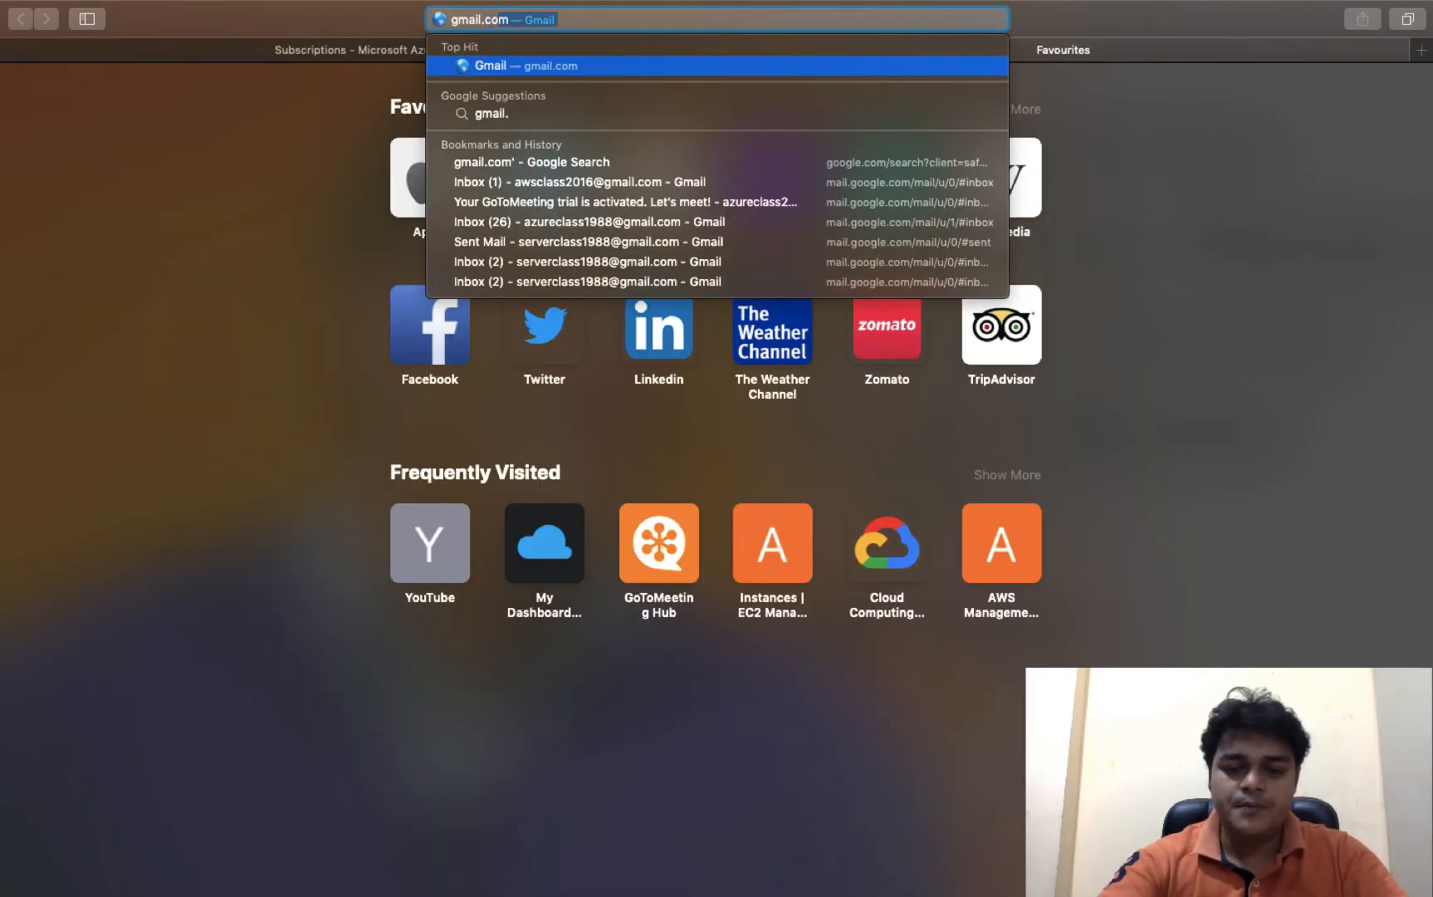
pyautogui.press('Return')
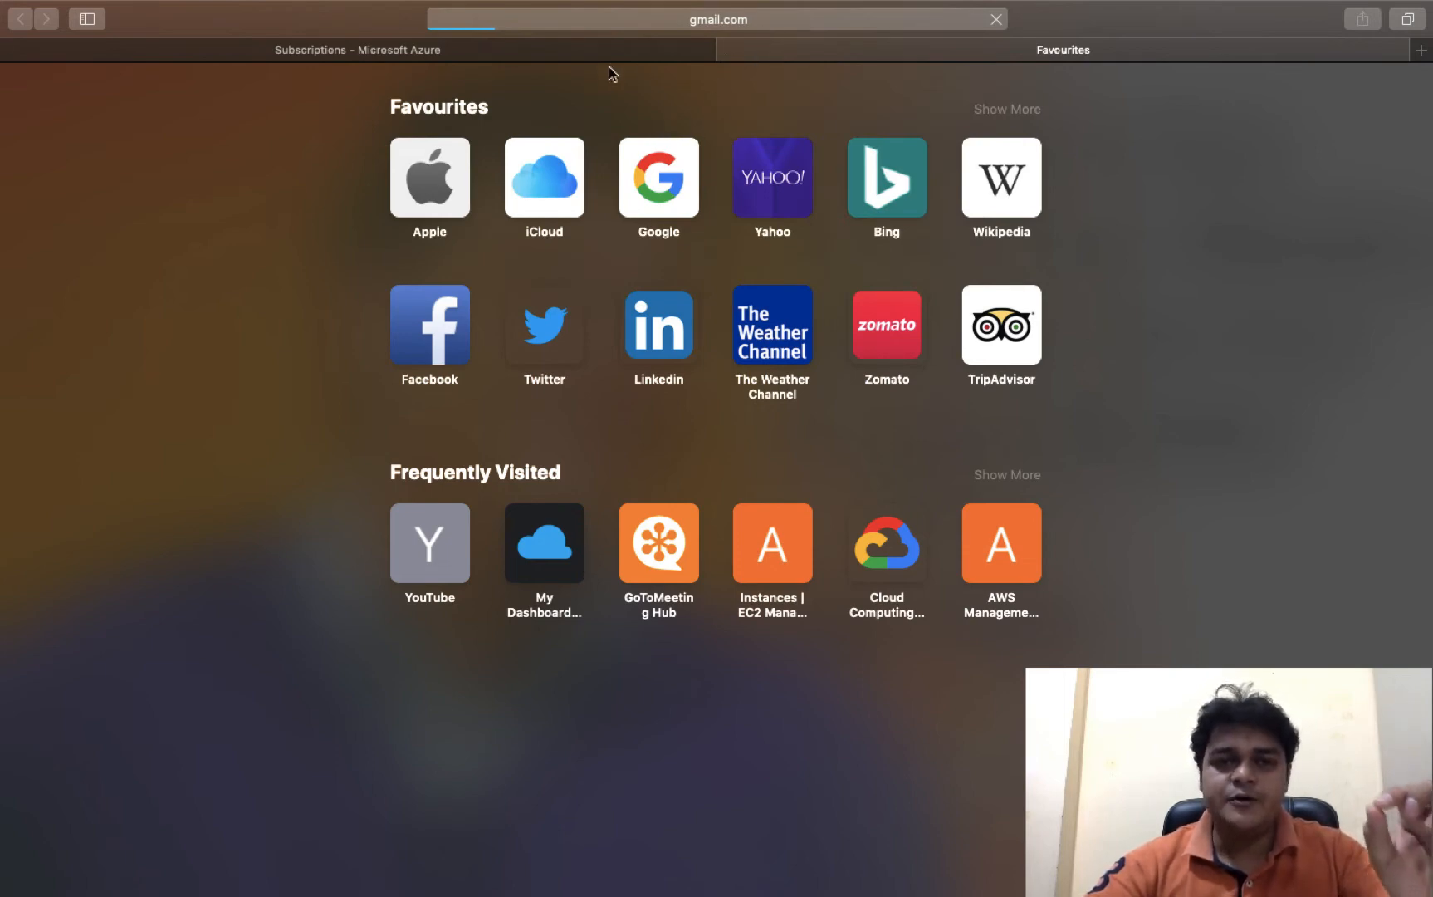
pyautogui.click(584, 56)
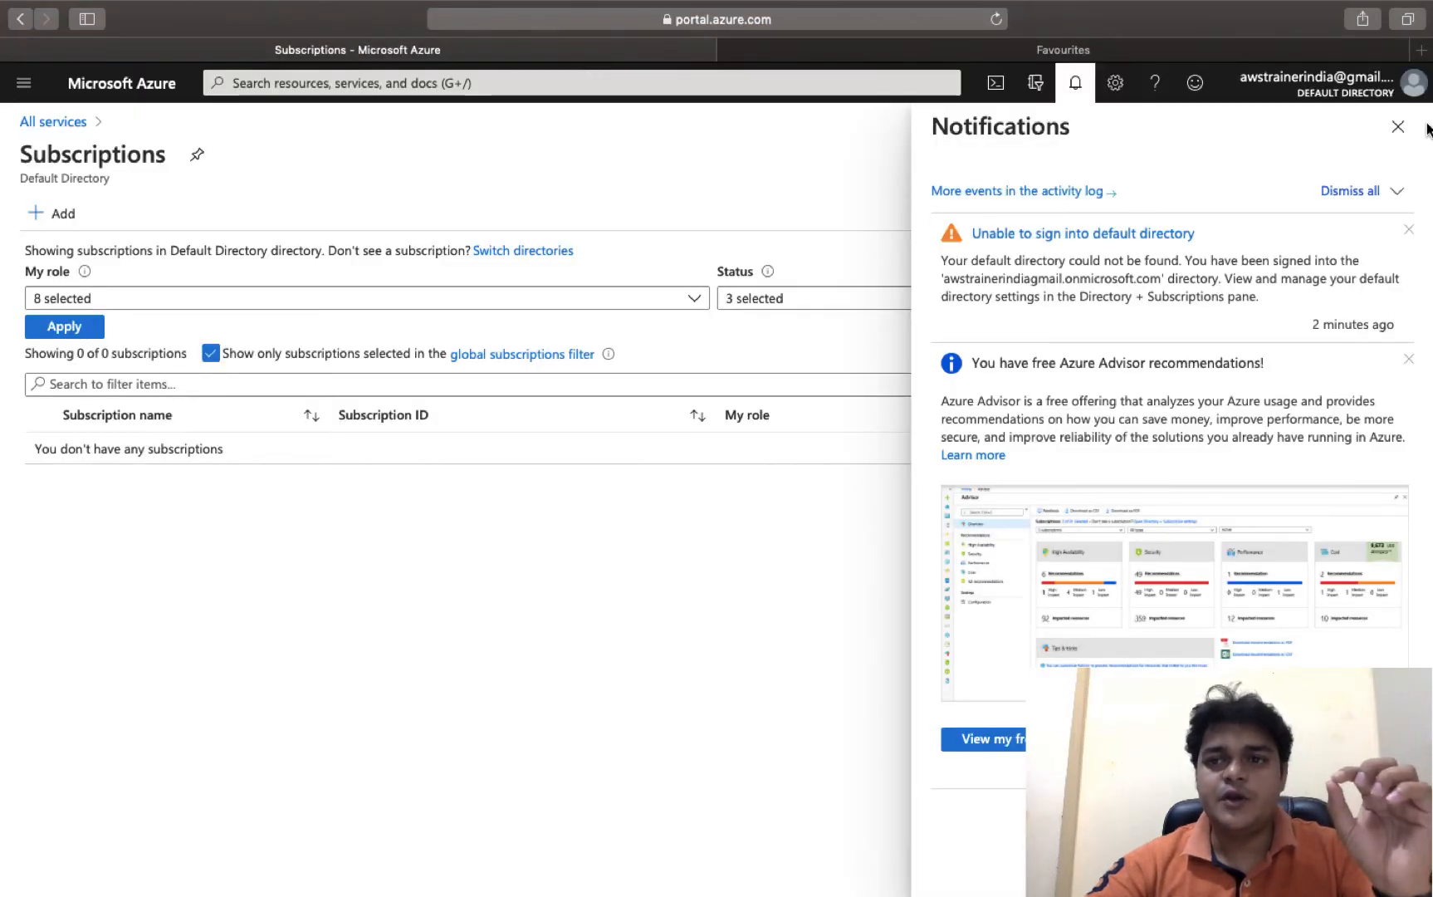
pyautogui.click(1399, 127)
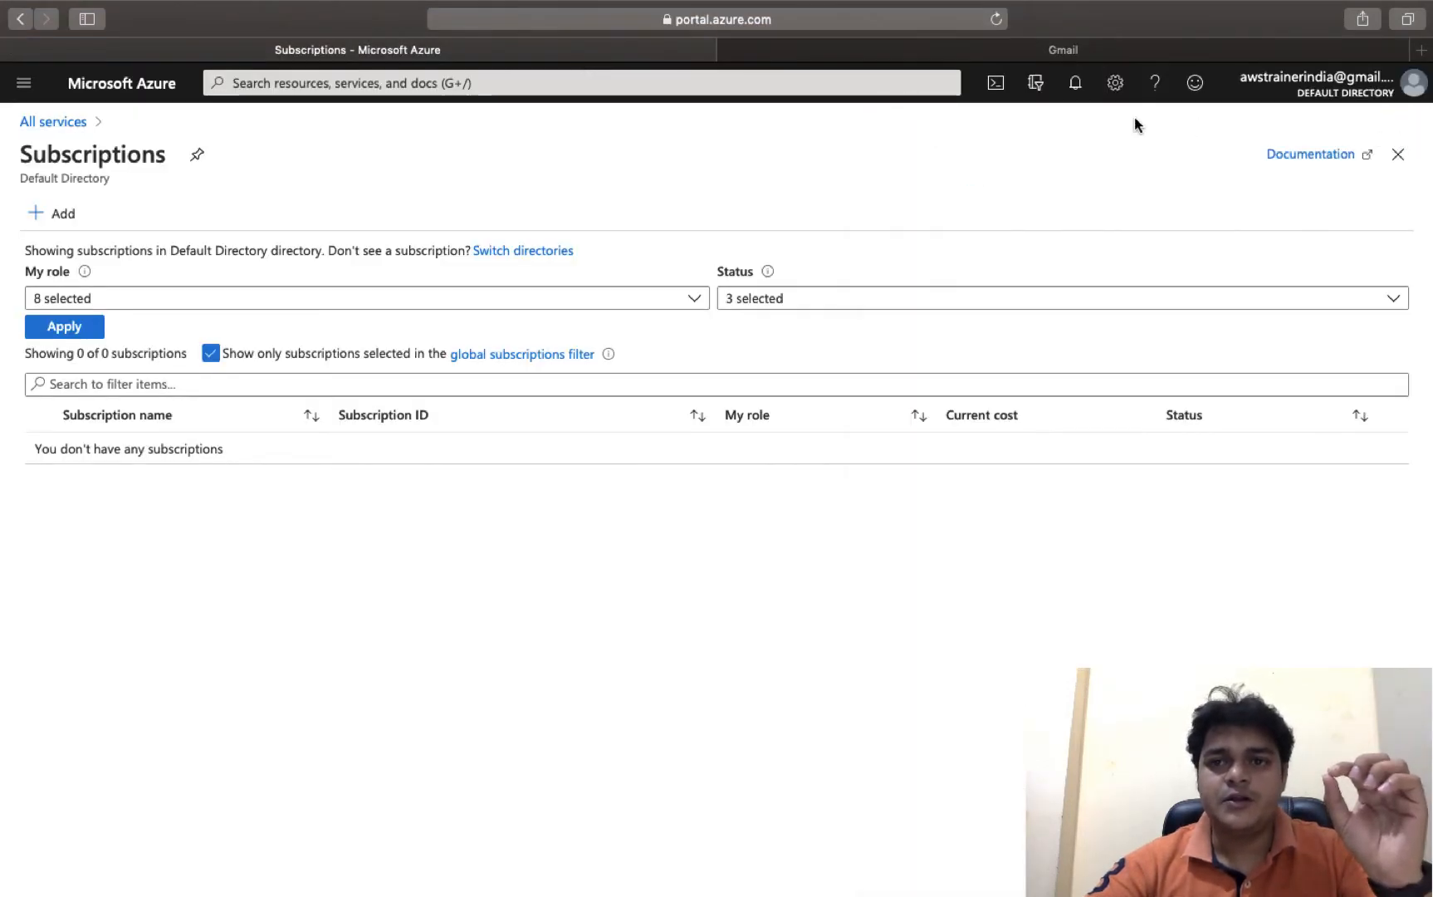
pyautogui.click(1072, 51)
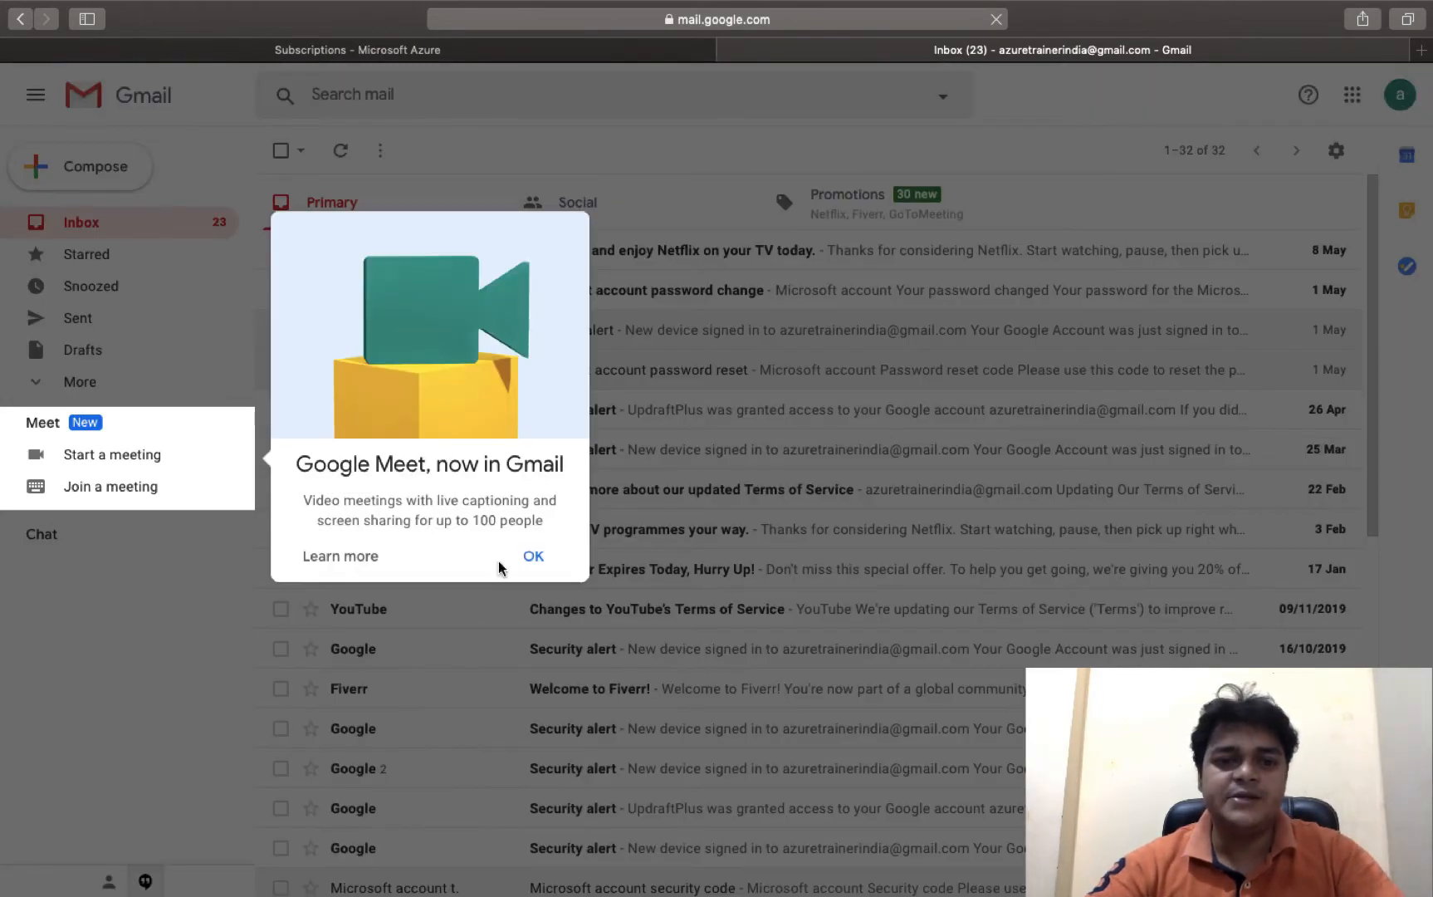
# - Dismiss the Google Meet announcement and choose to add another Google account from the avatar menu
pyautogui.click(531, 555)
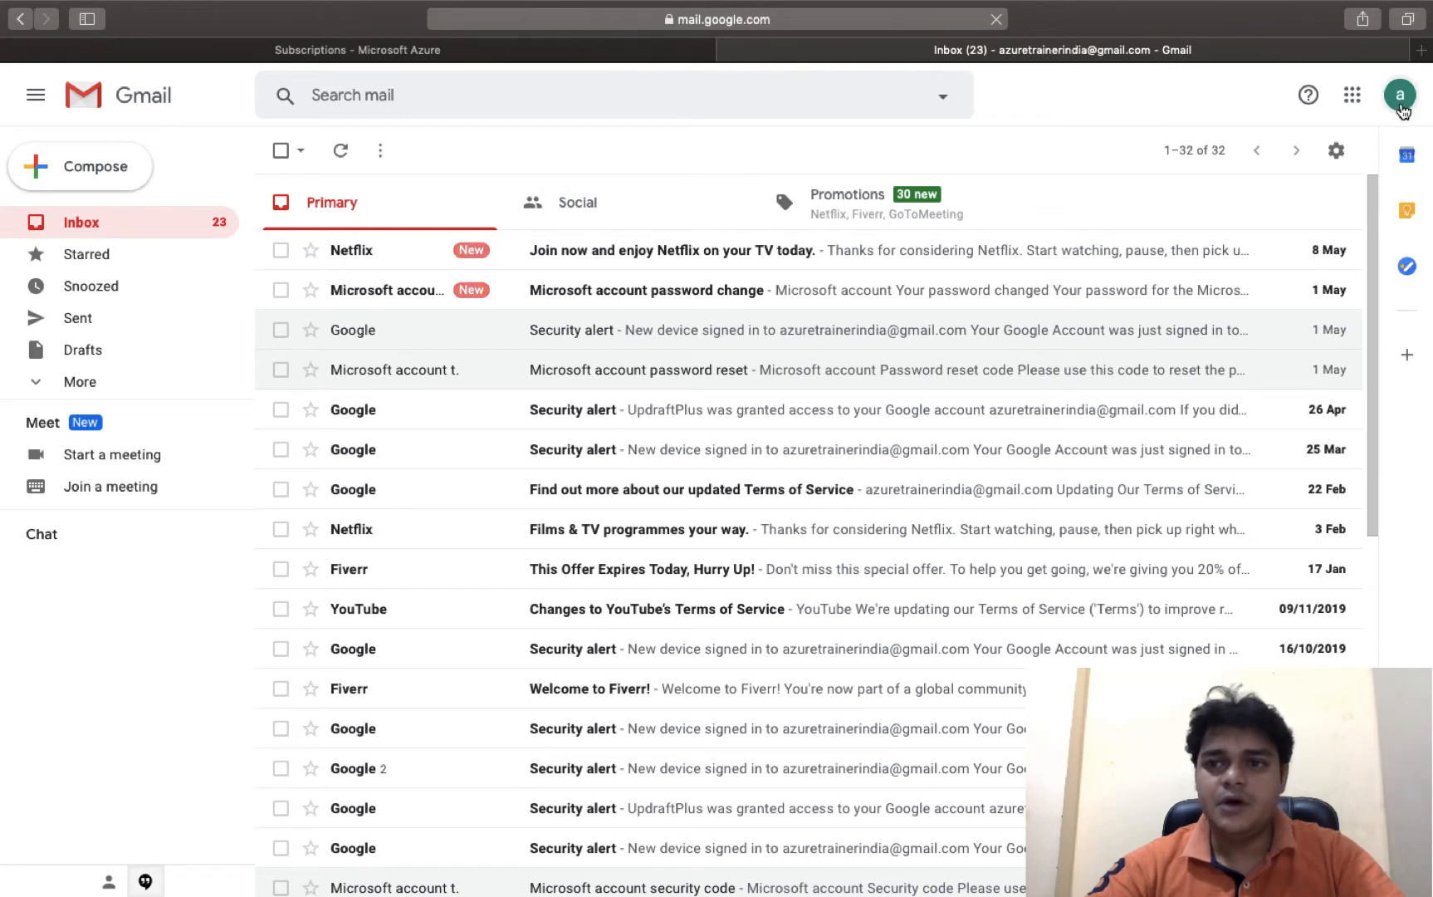
pyautogui.click(1403, 105)
pyautogui.click(1405, 110)
pyautogui.click(1403, 108)
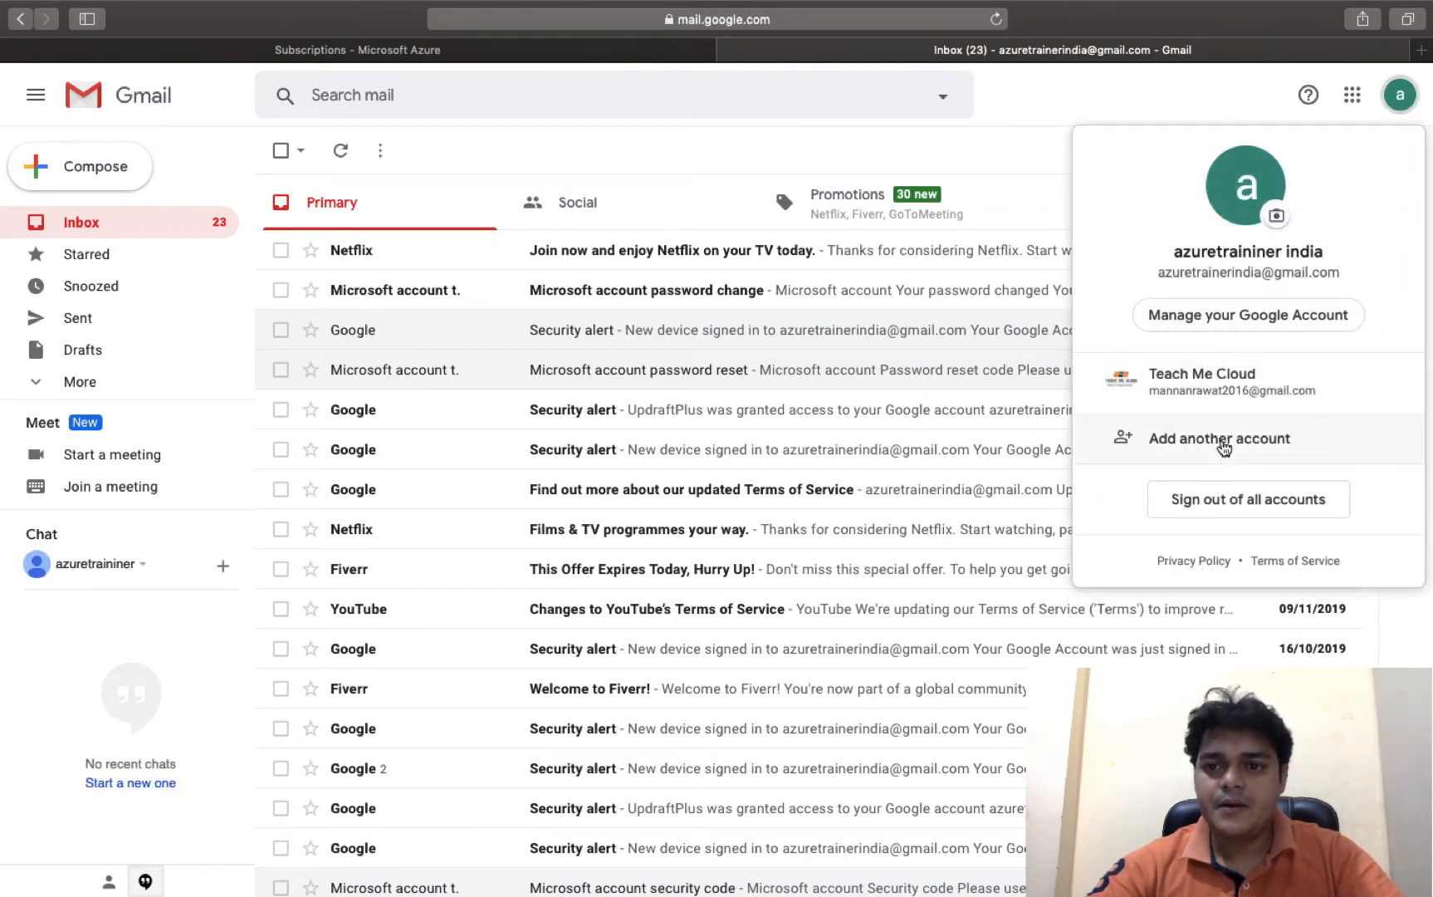
pyautogui.click(1237, 445)
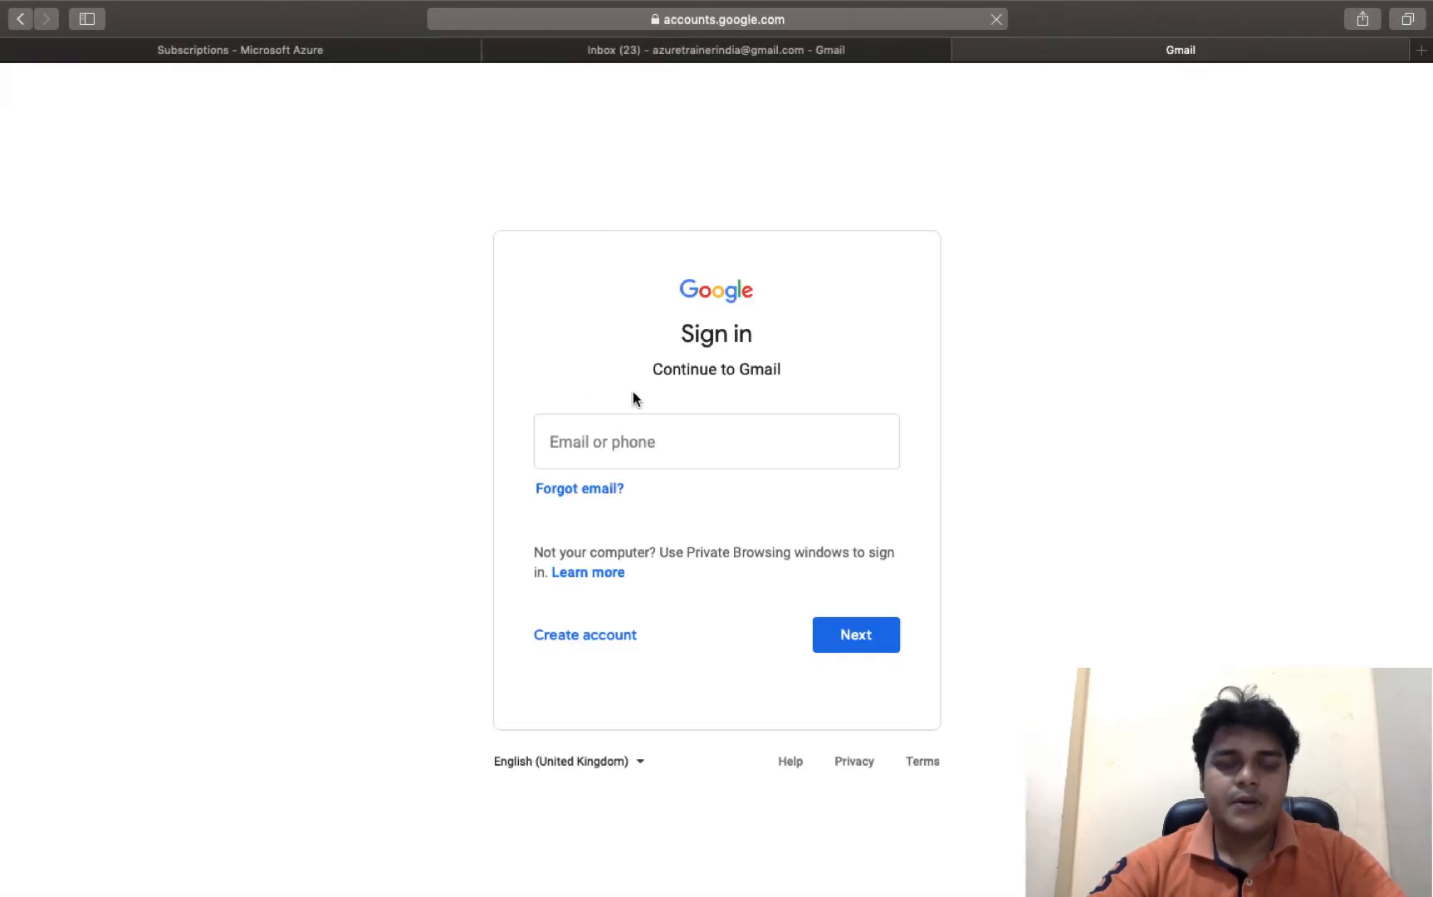
# - Sign in with the guest's email and password, skipping the recovery details prompt
pyautogui.click(624, 441)
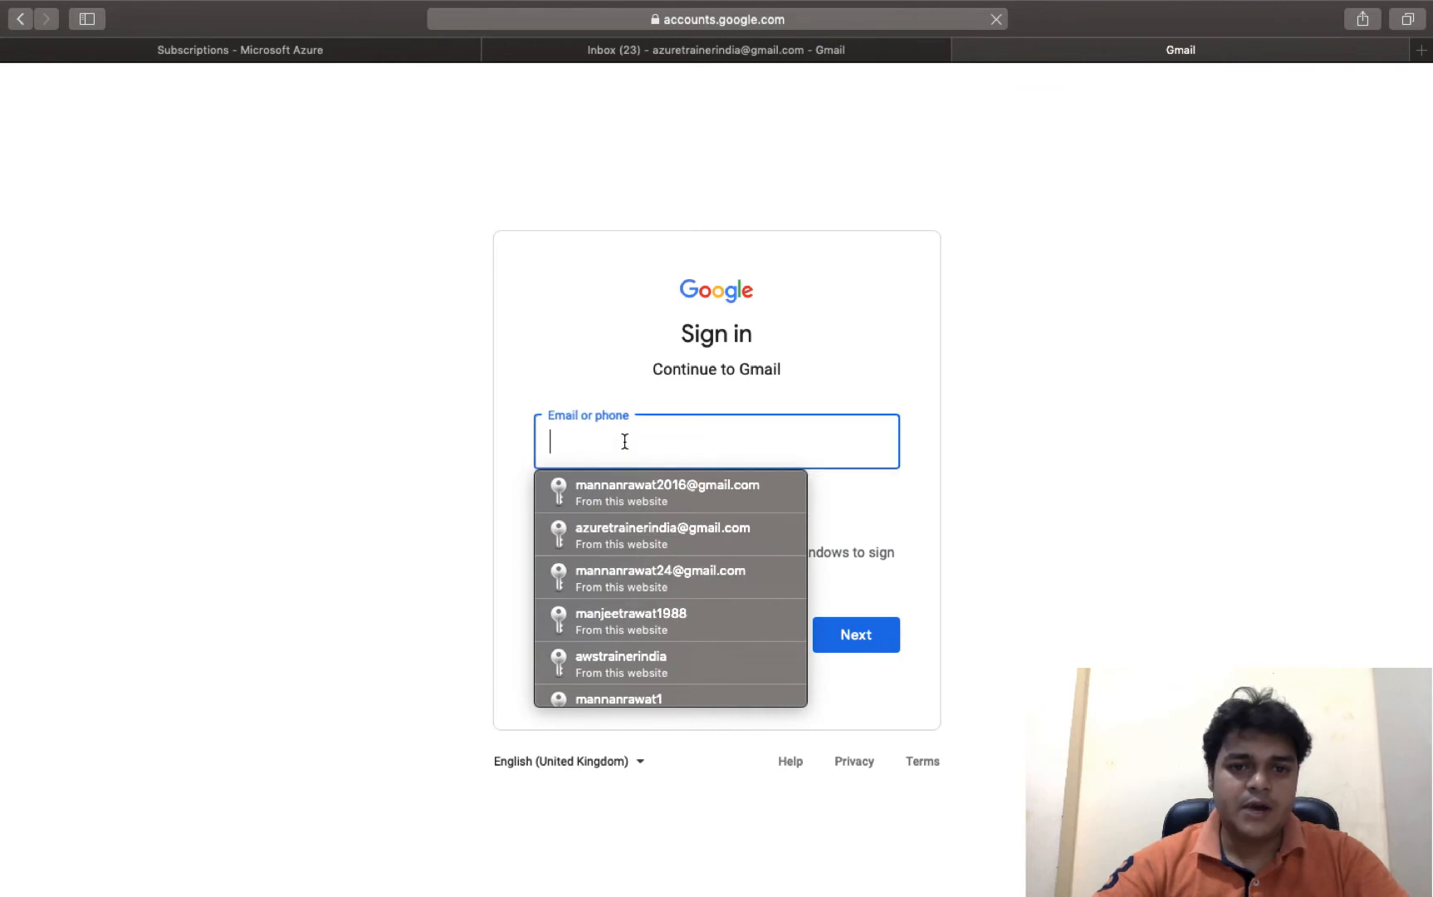
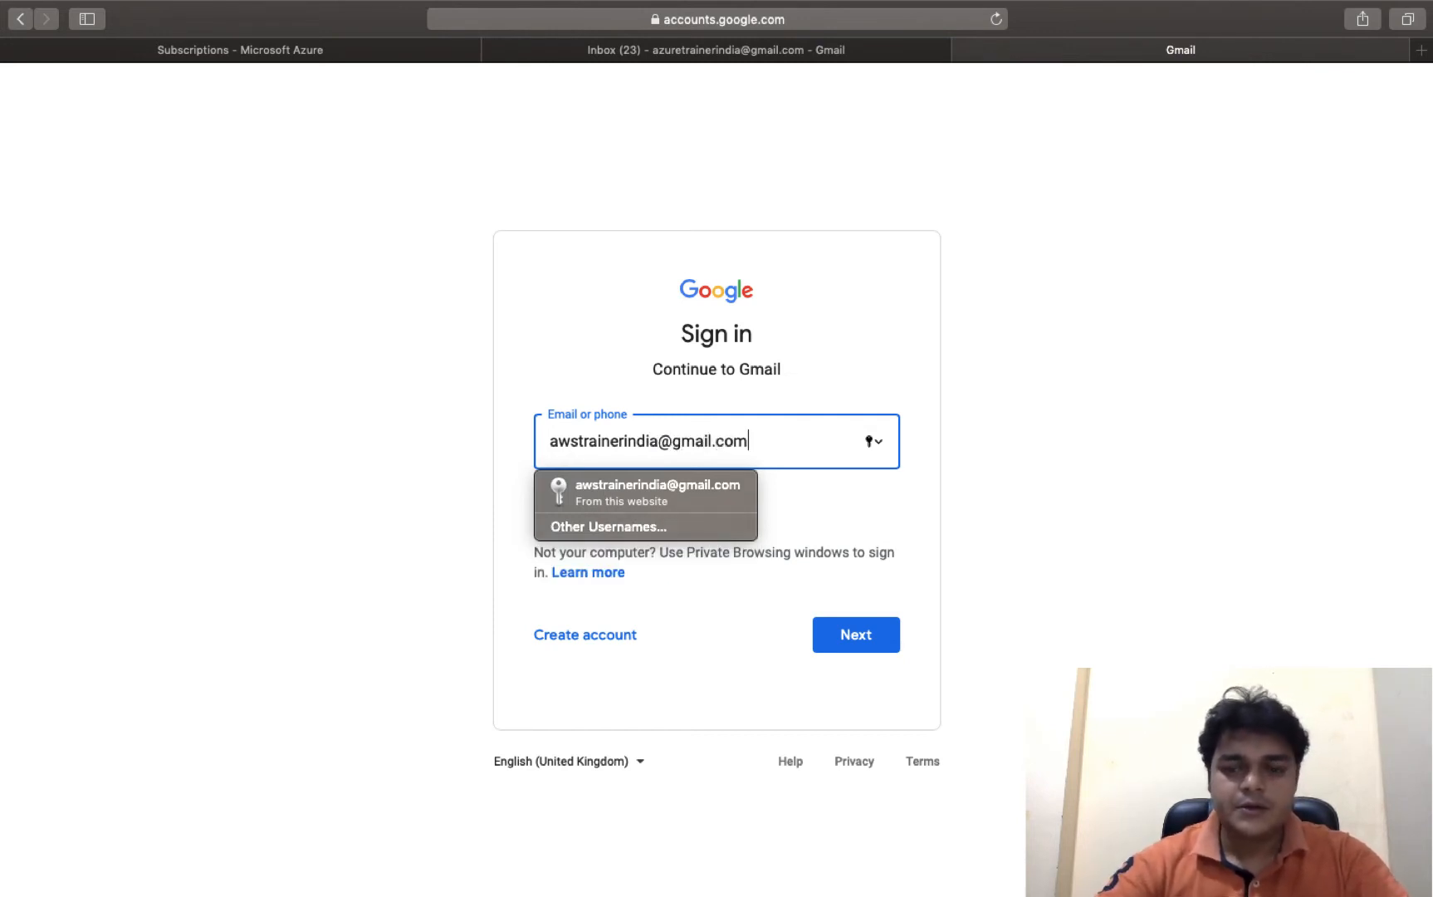
pyautogui.press('Return')
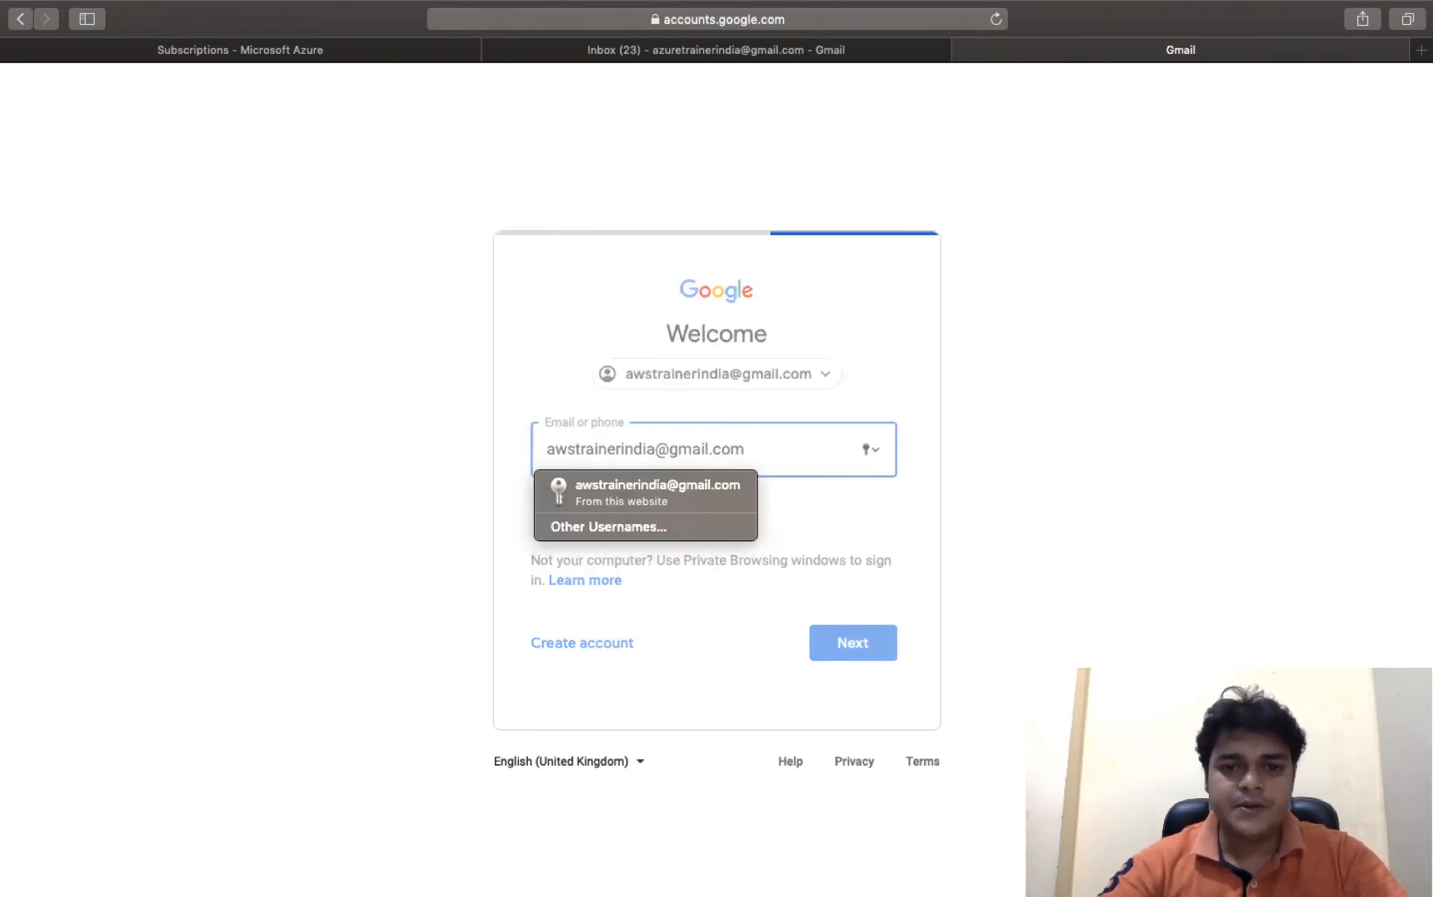
pyautogui.write('•')
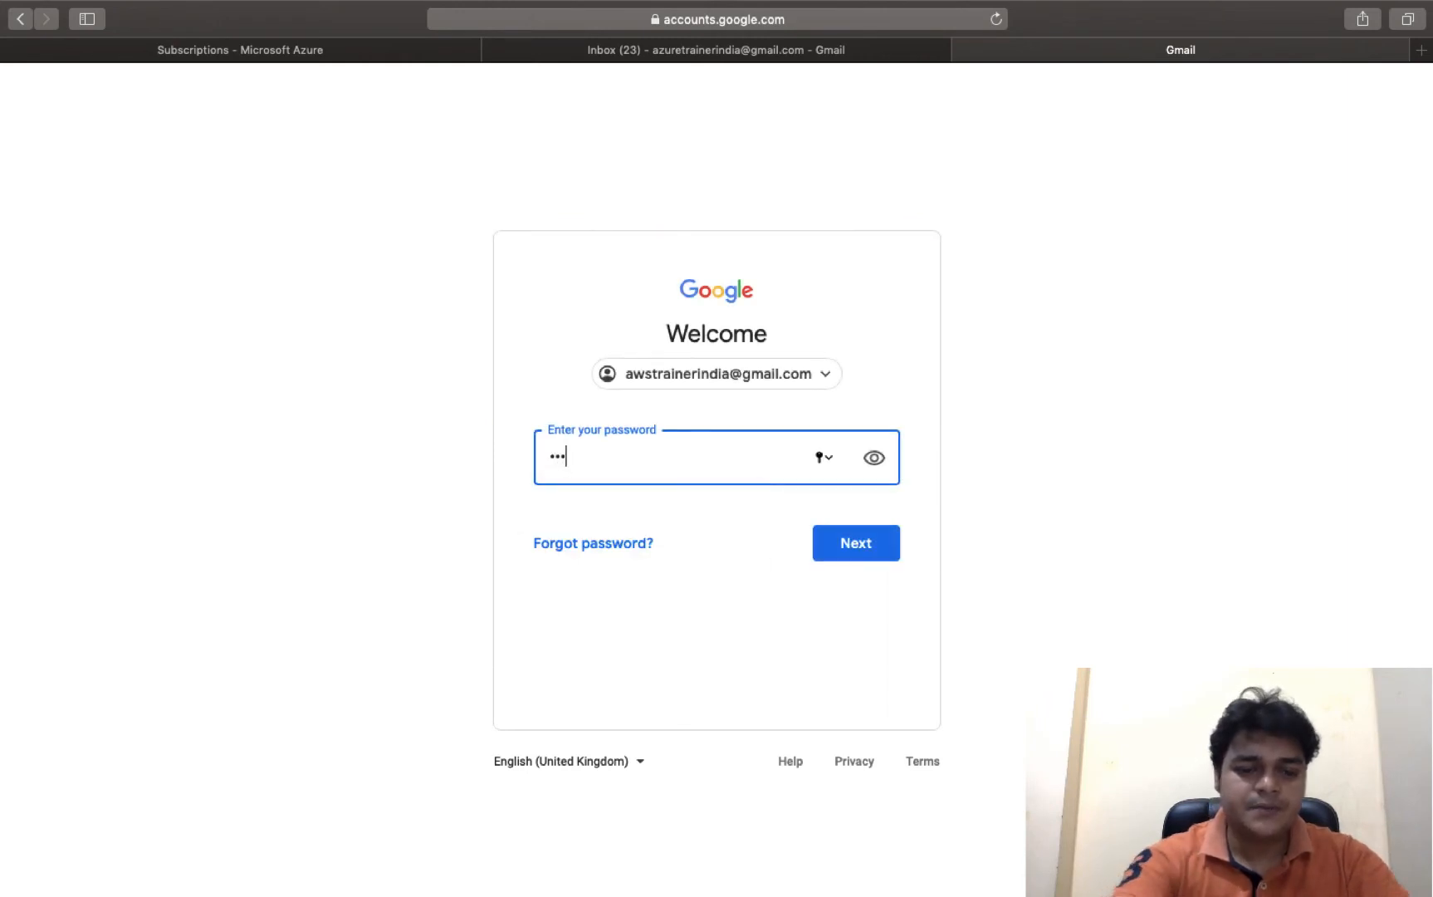
pyautogui.write('•••••••••')
pyautogui.press('Return')
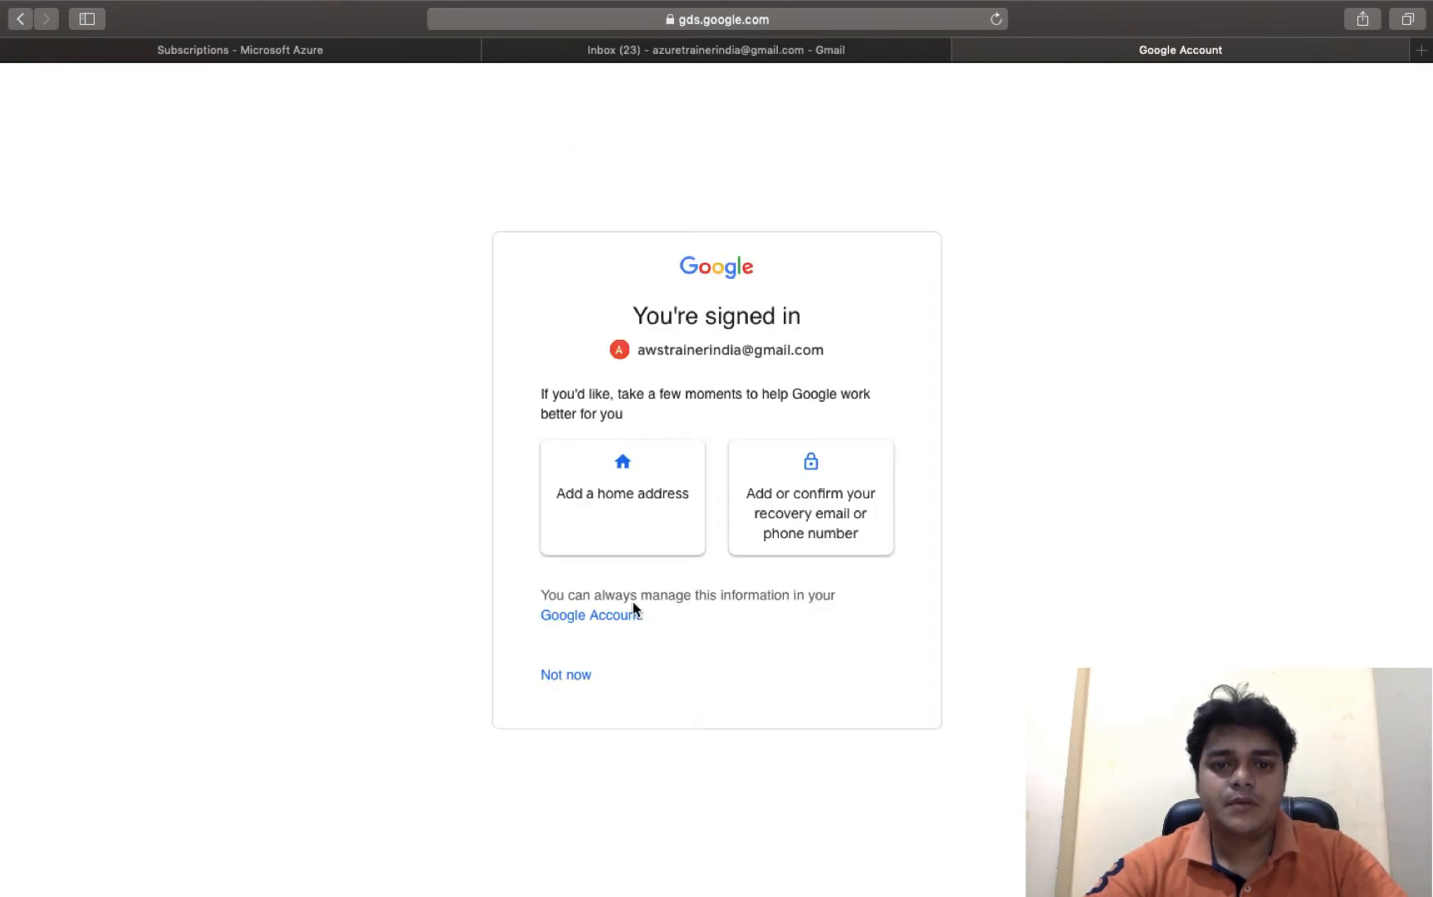
pyautogui.click(566, 675)
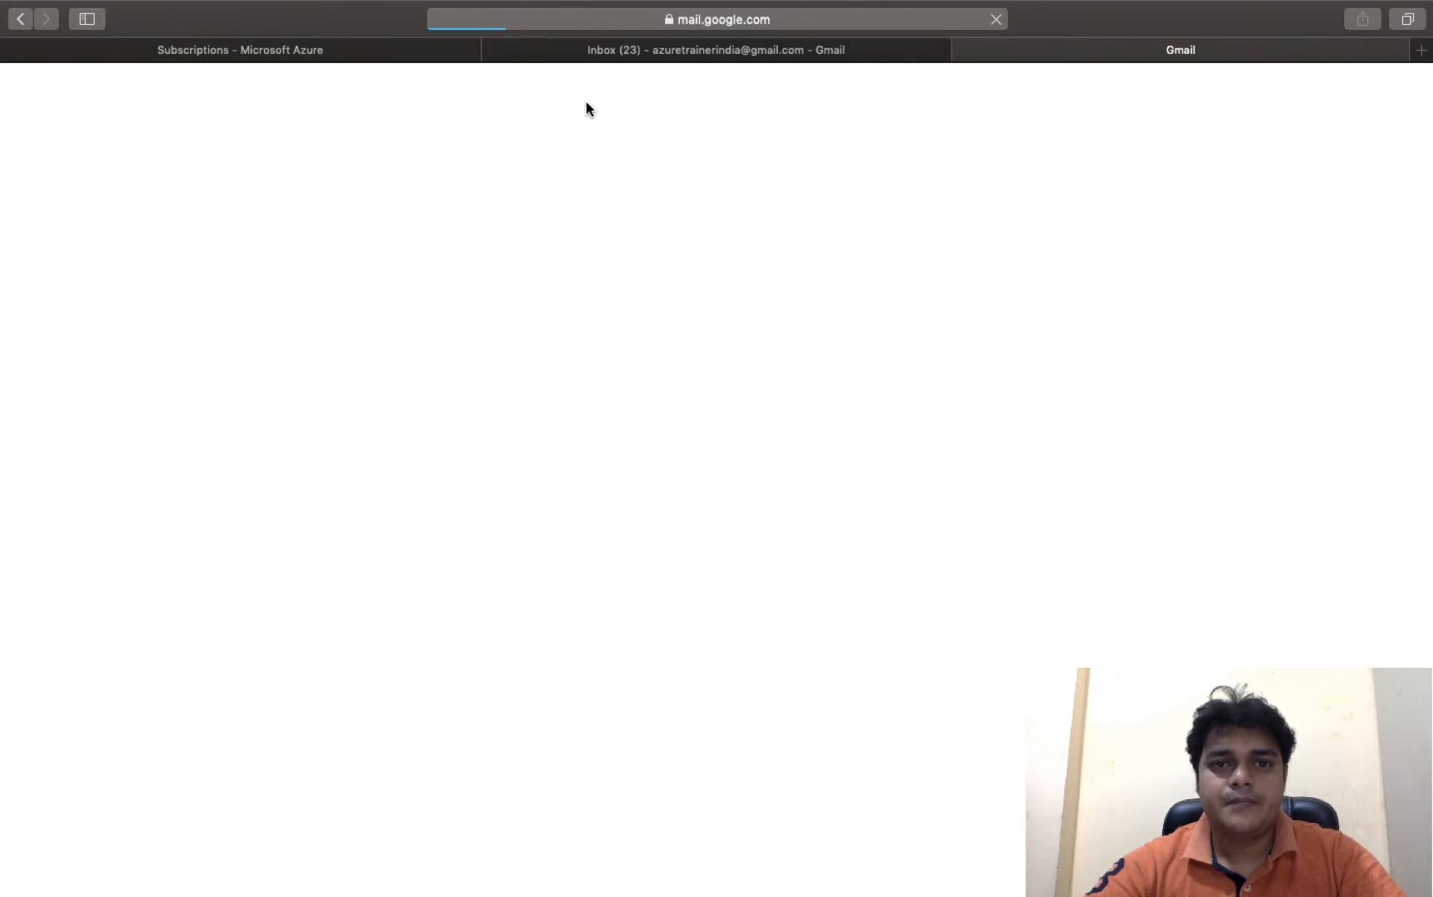
# - Close the old inbox tab, open the Default Directory email, and accept the invitation and its permissions
pyautogui.click(493, 50)
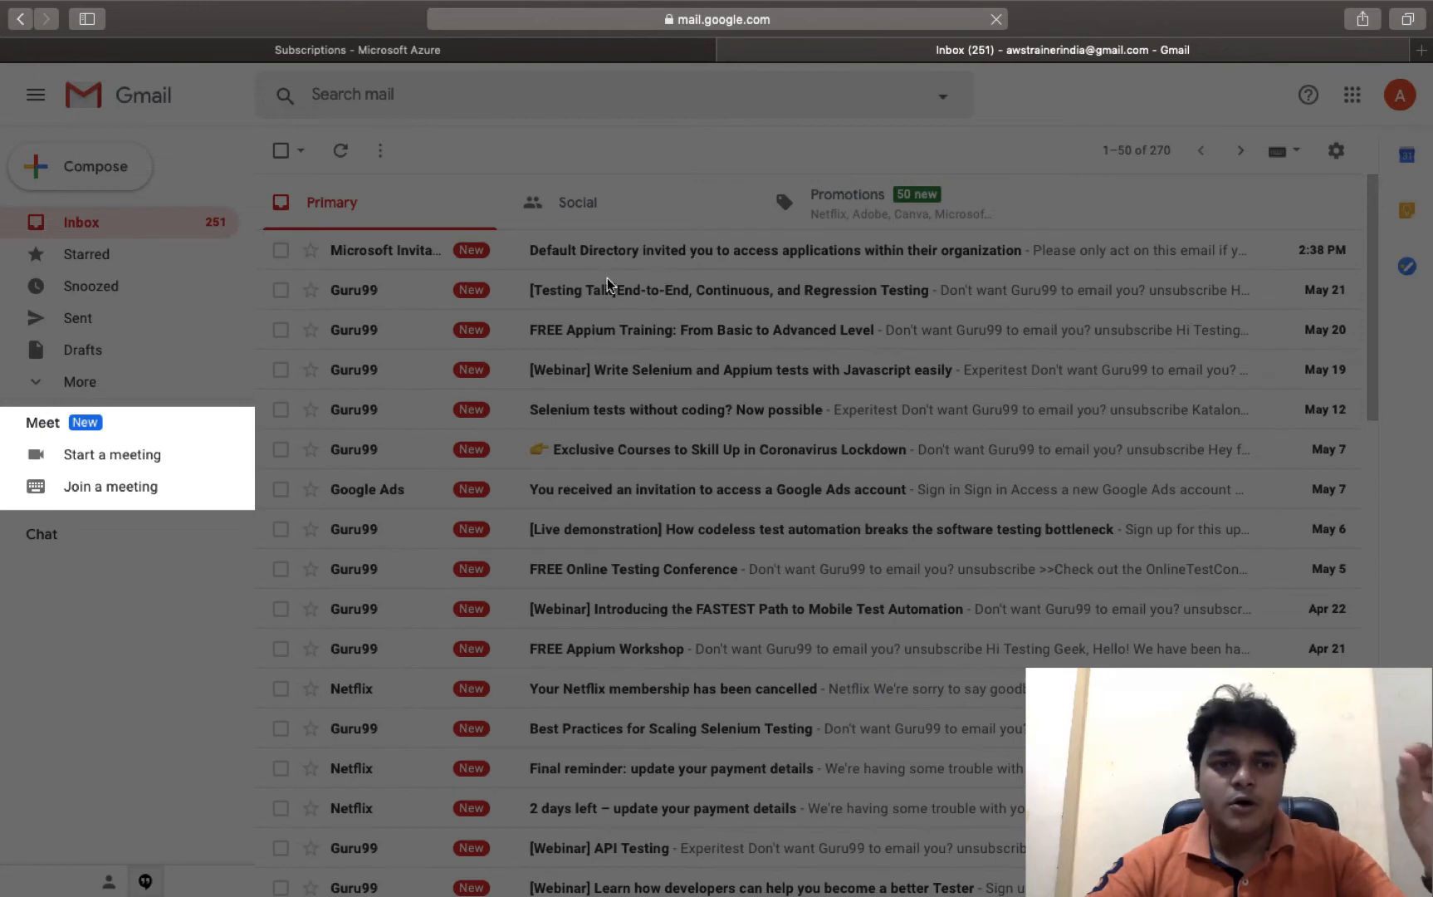
pyautogui.click(536, 556)
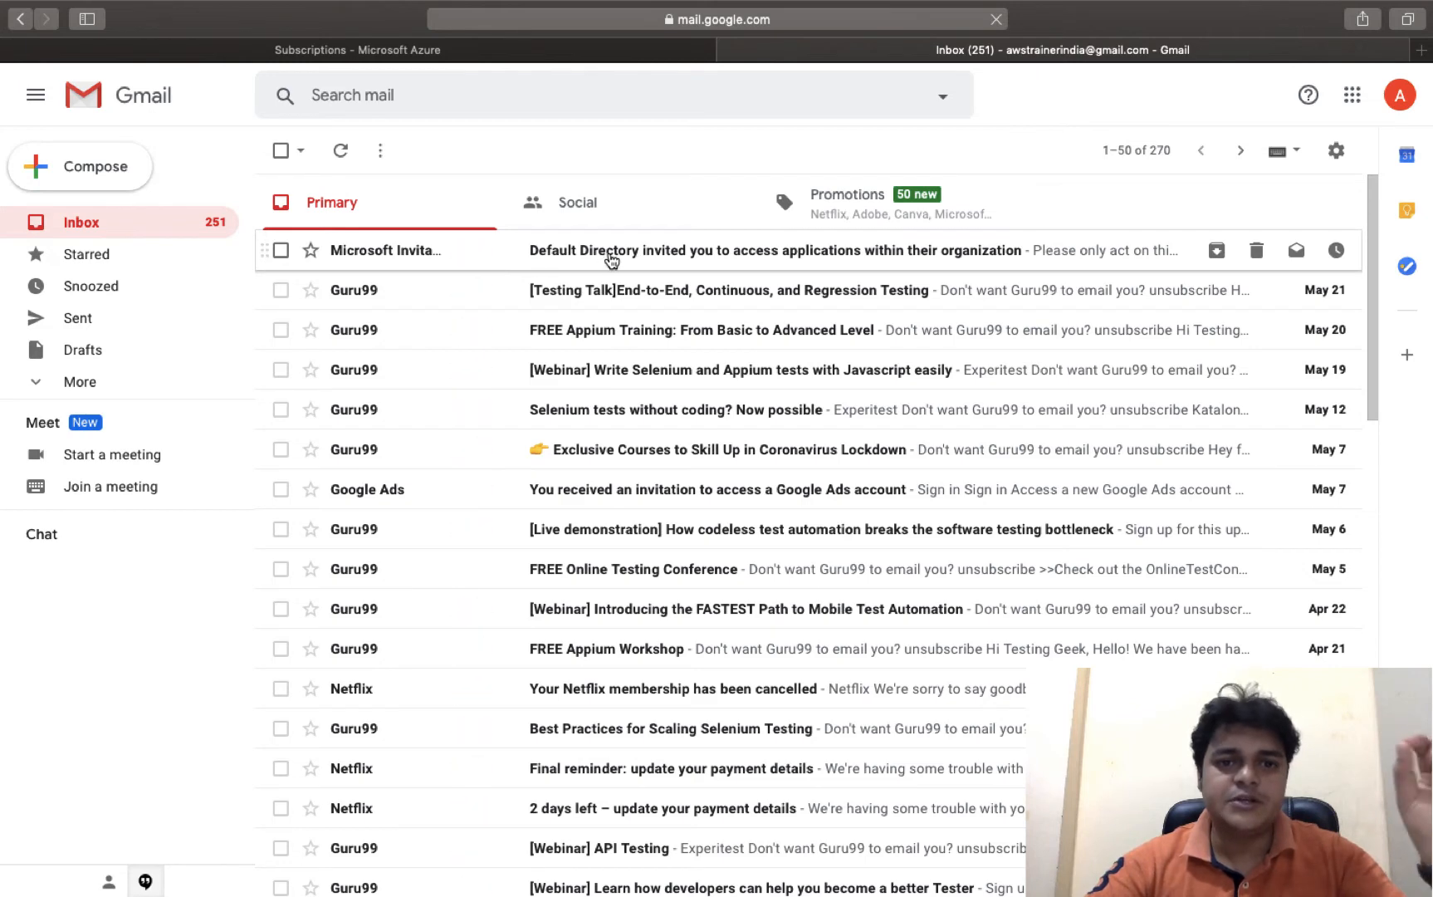
pyautogui.click(612, 261)
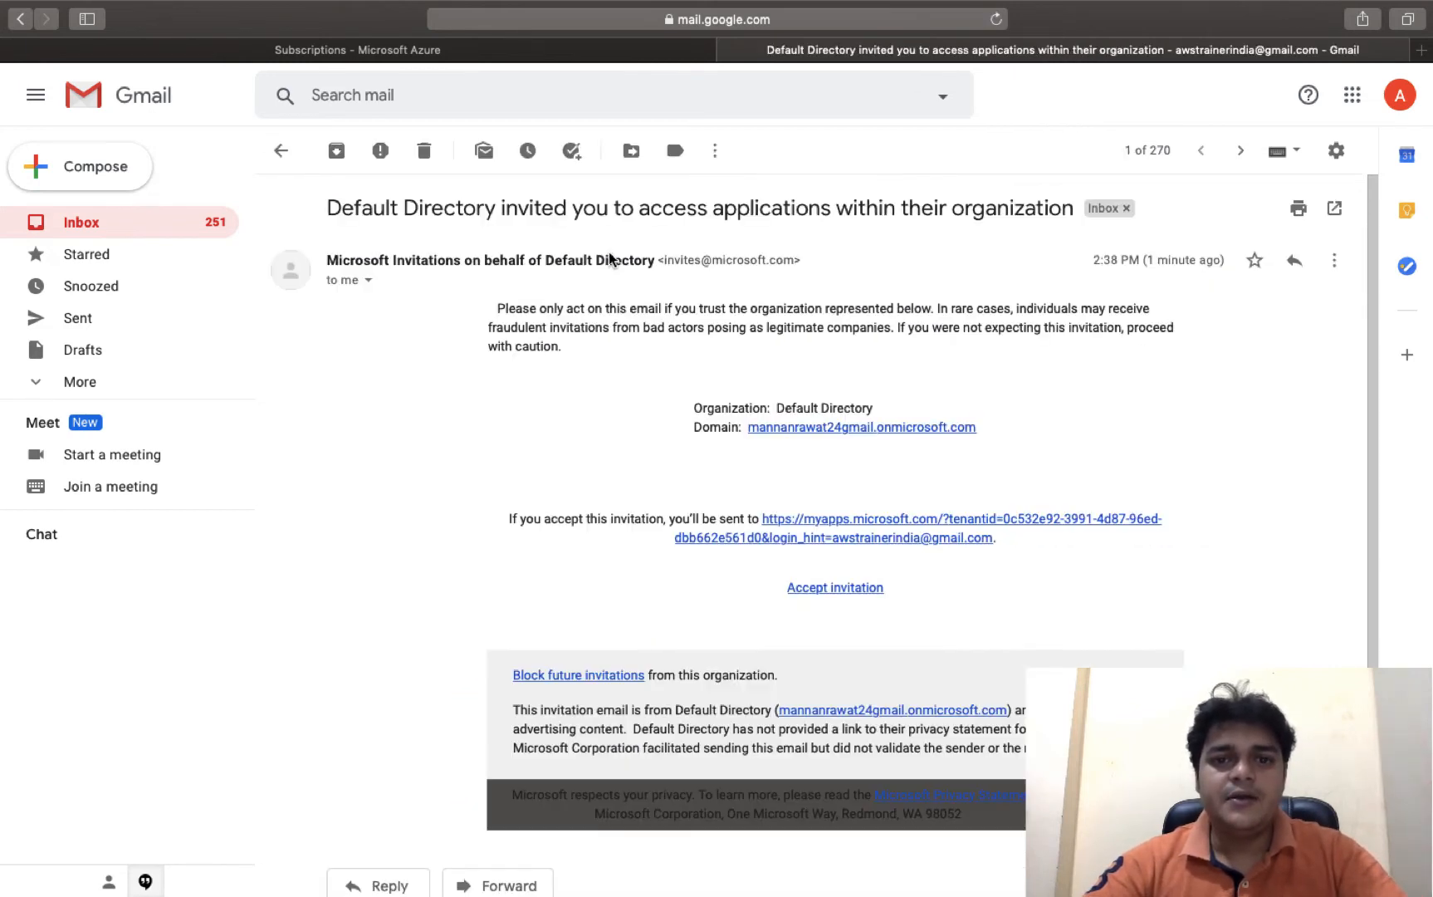
pyautogui.click(833, 590)
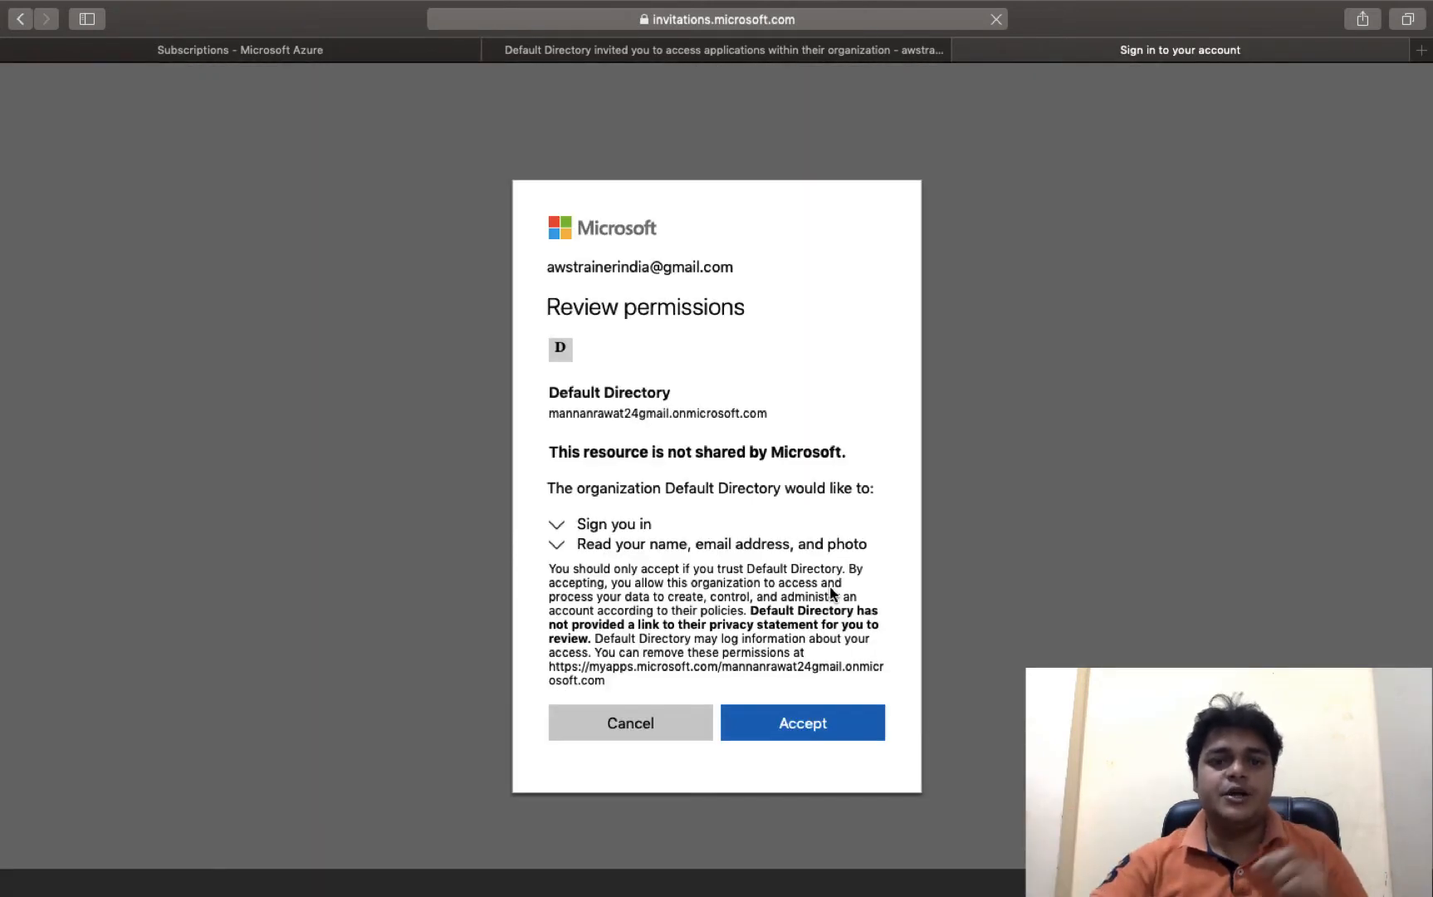
pyautogui.click(810, 729)
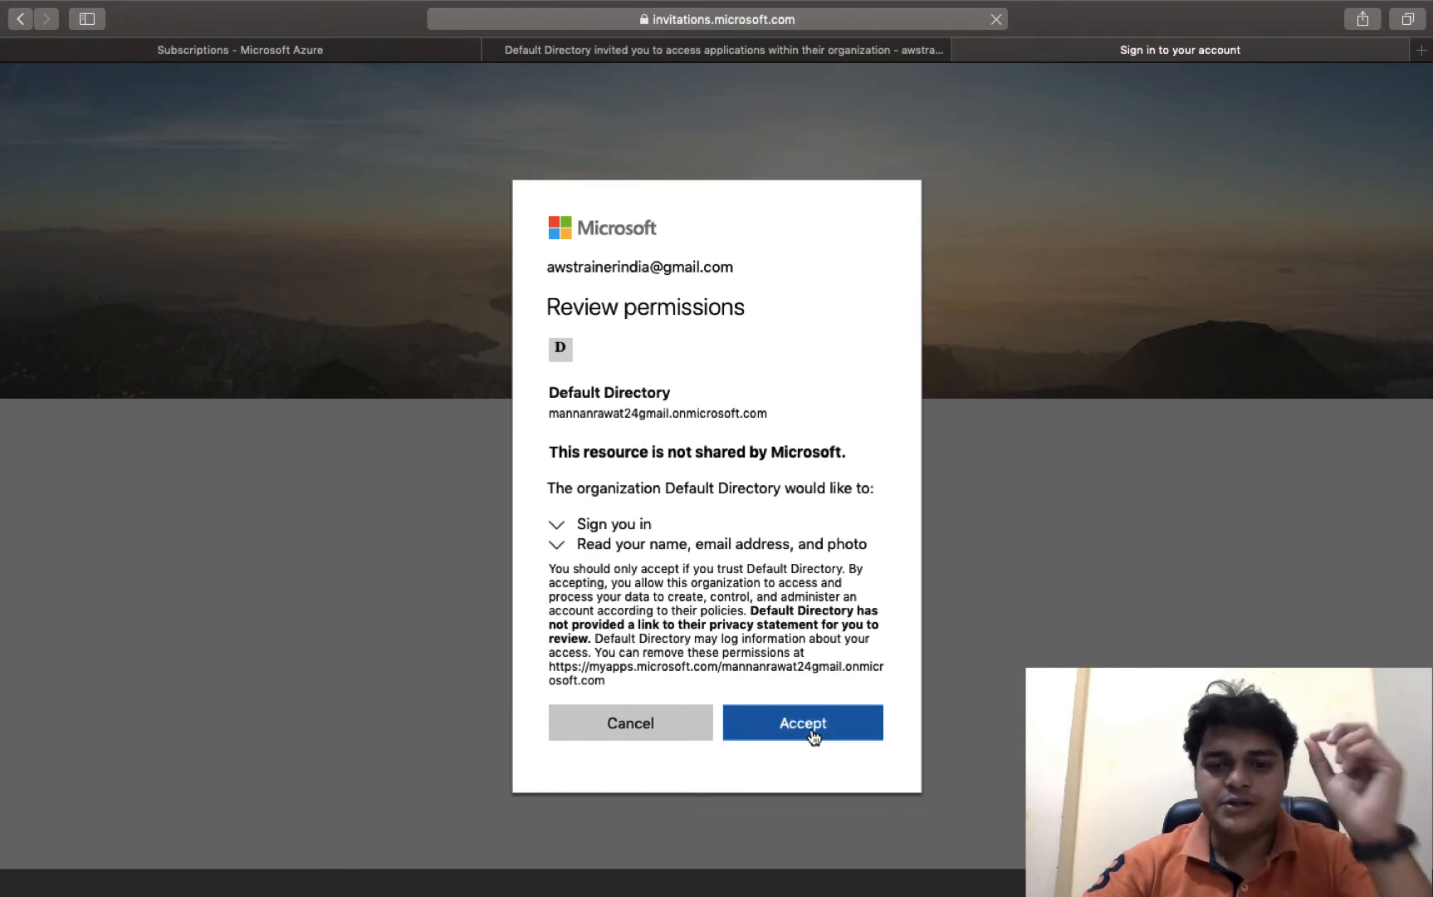
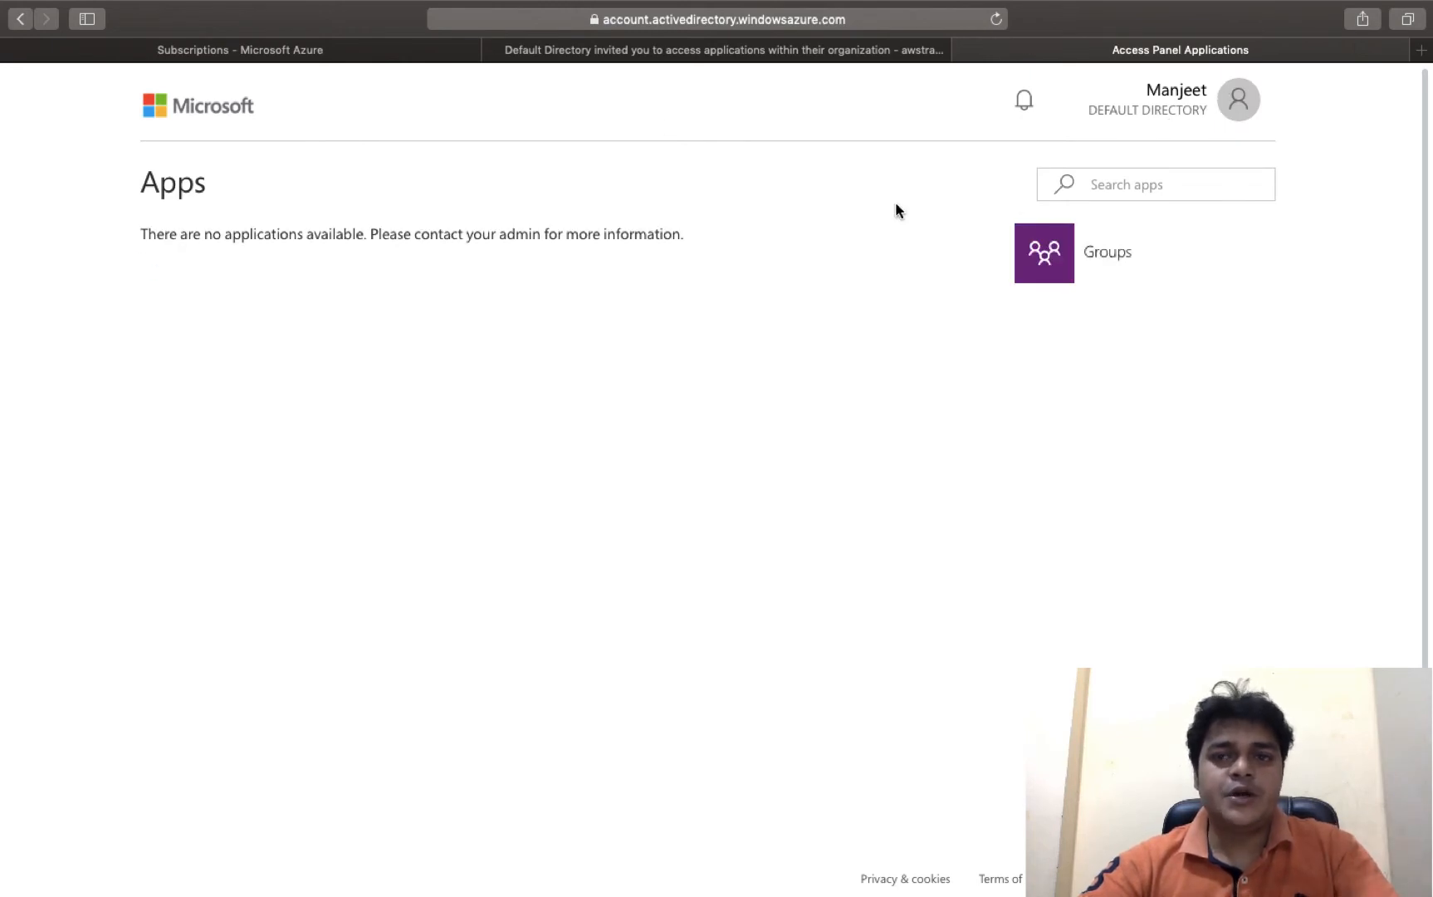
# - Reload the Subscriptions page and sign out of the current Azure account
pyautogui.click(344, 55)
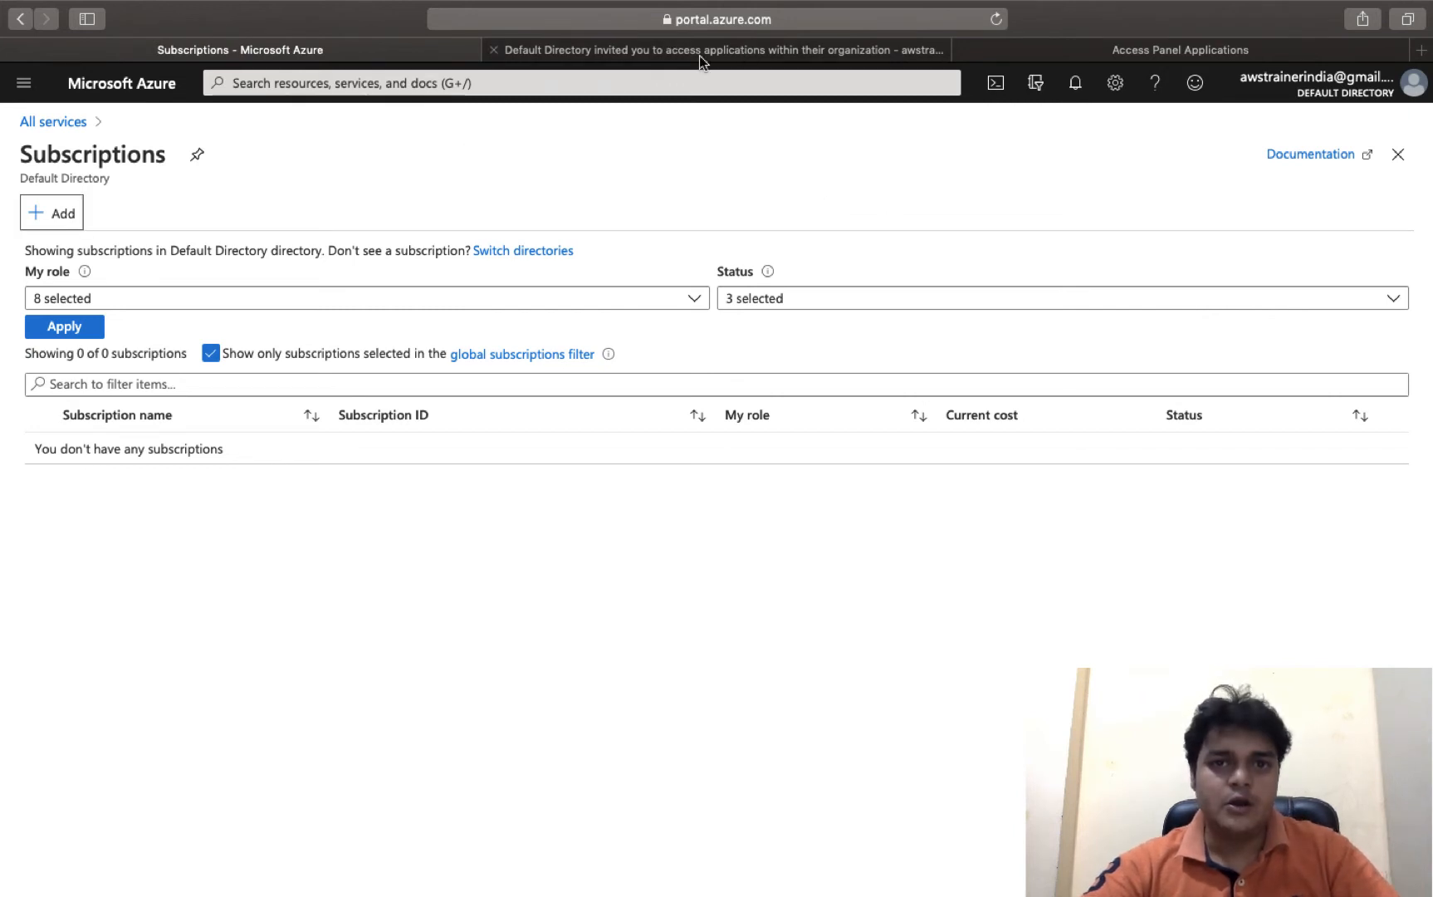
pyautogui.click(765, 19)
pyautogui.press('Return')
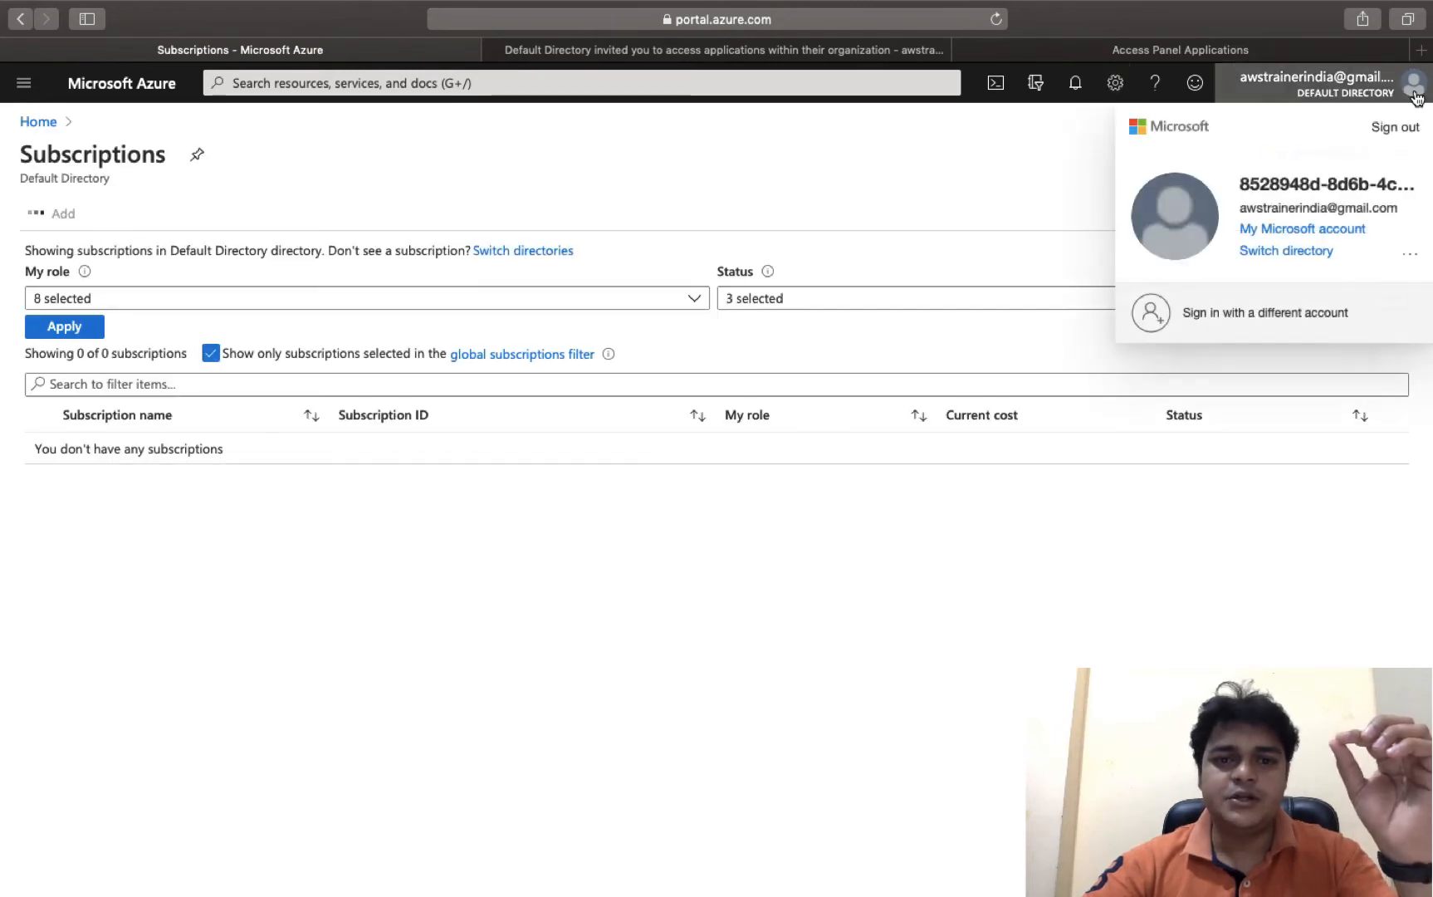
pyautogui.click(1414, 91)
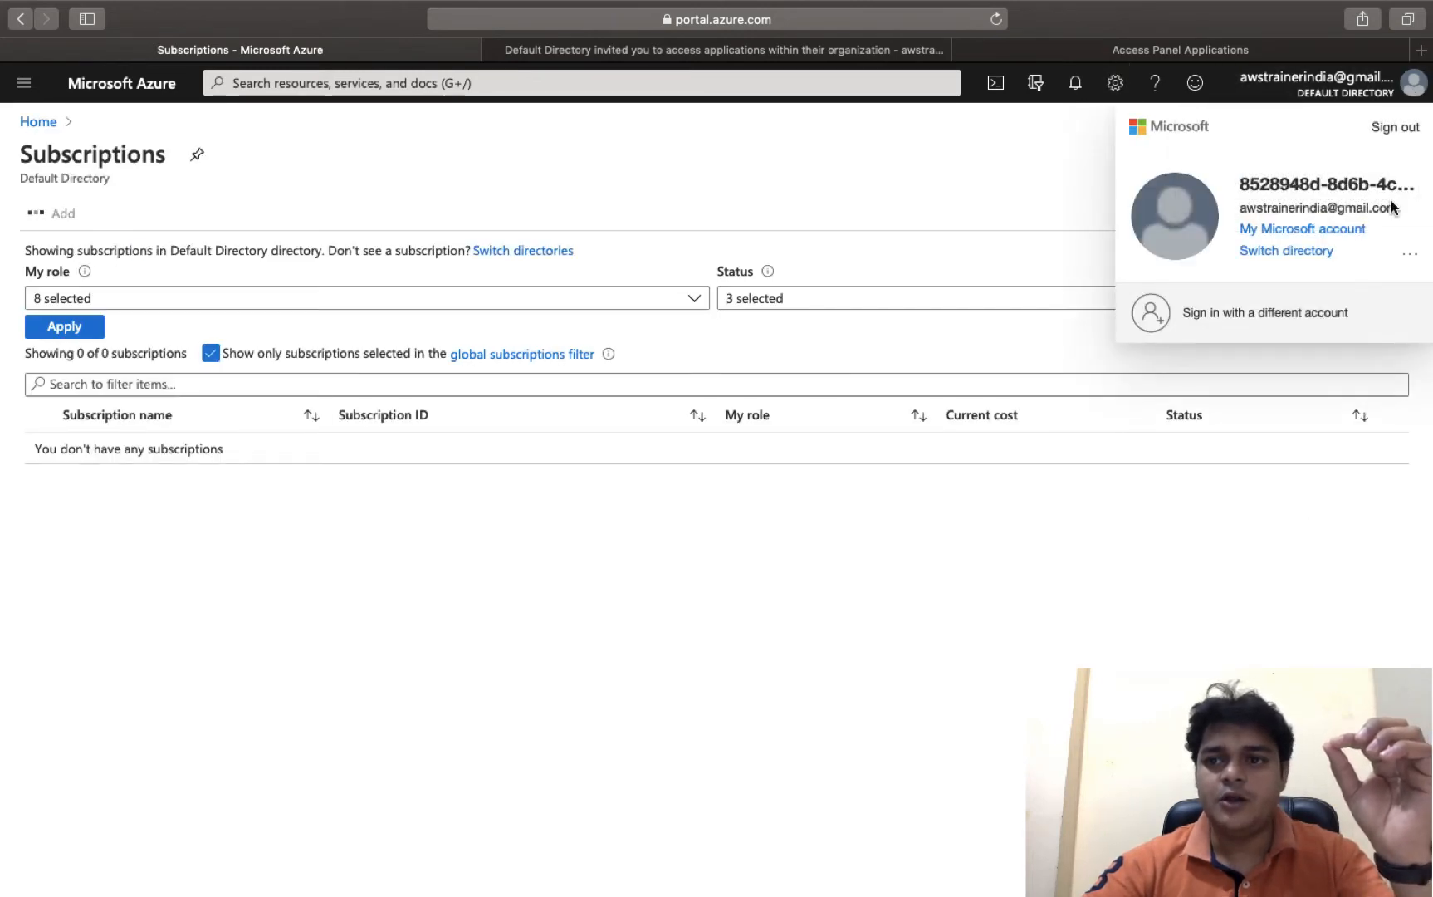
pyautogui.click(1395, 130)
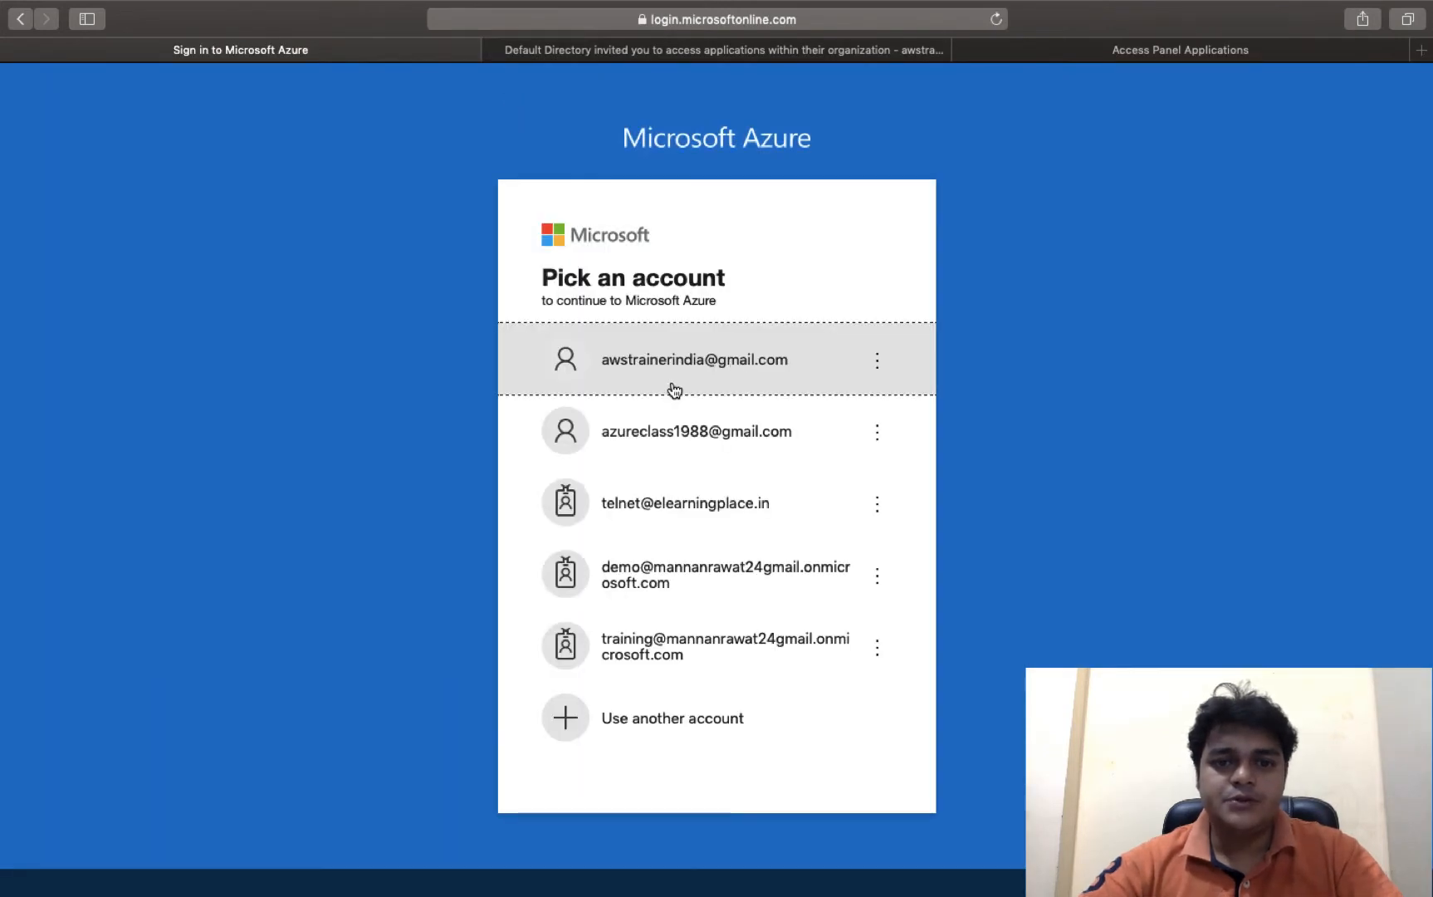
# - Sign back in as the first saved account with its password and go to All services
pyautogui.click(674, 389)
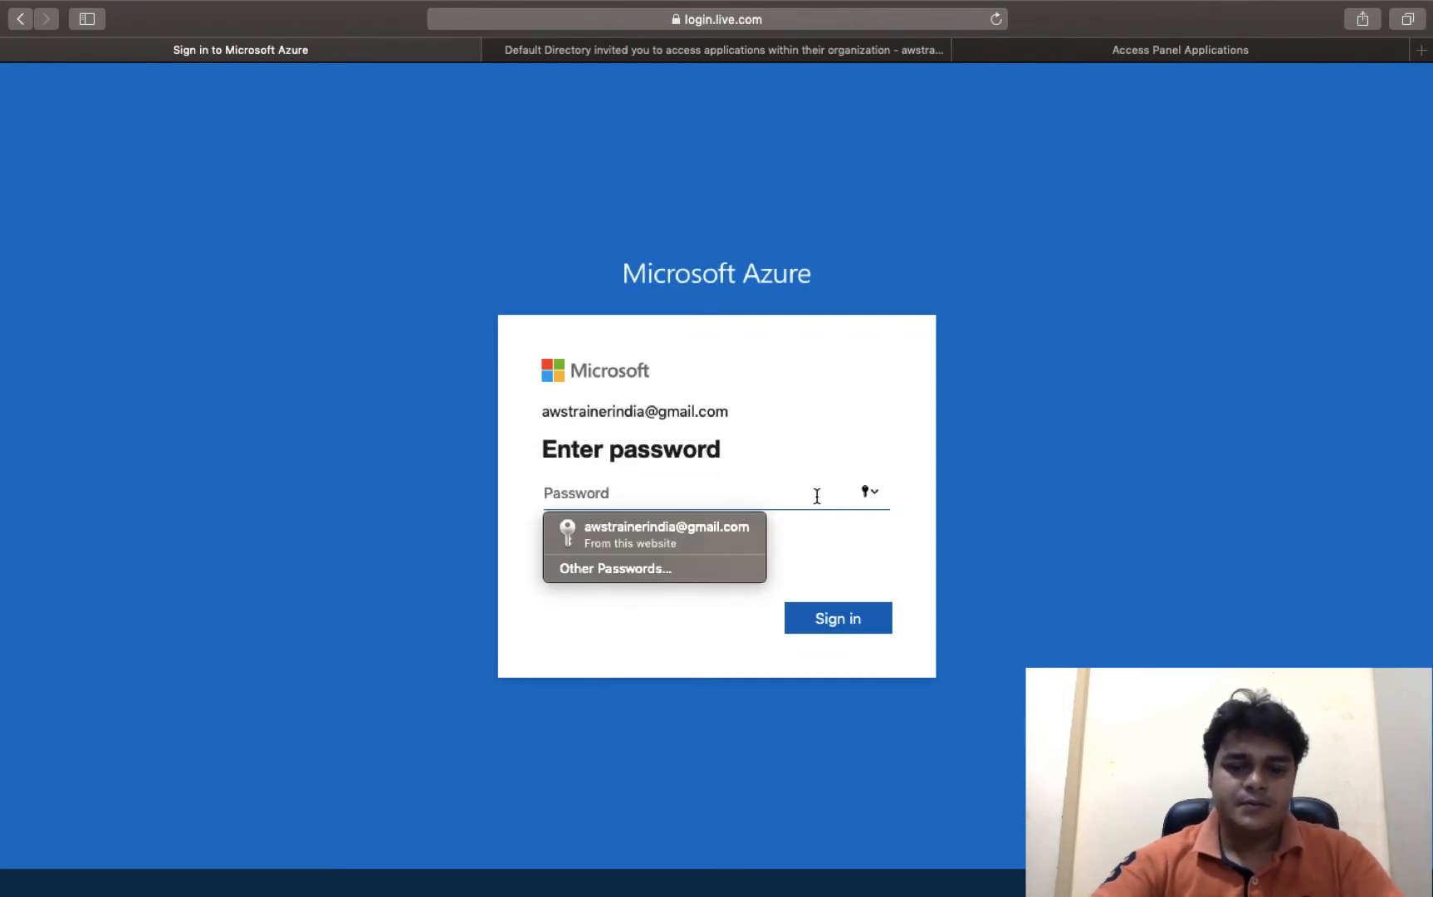
pyautogui.write('•••••••••')
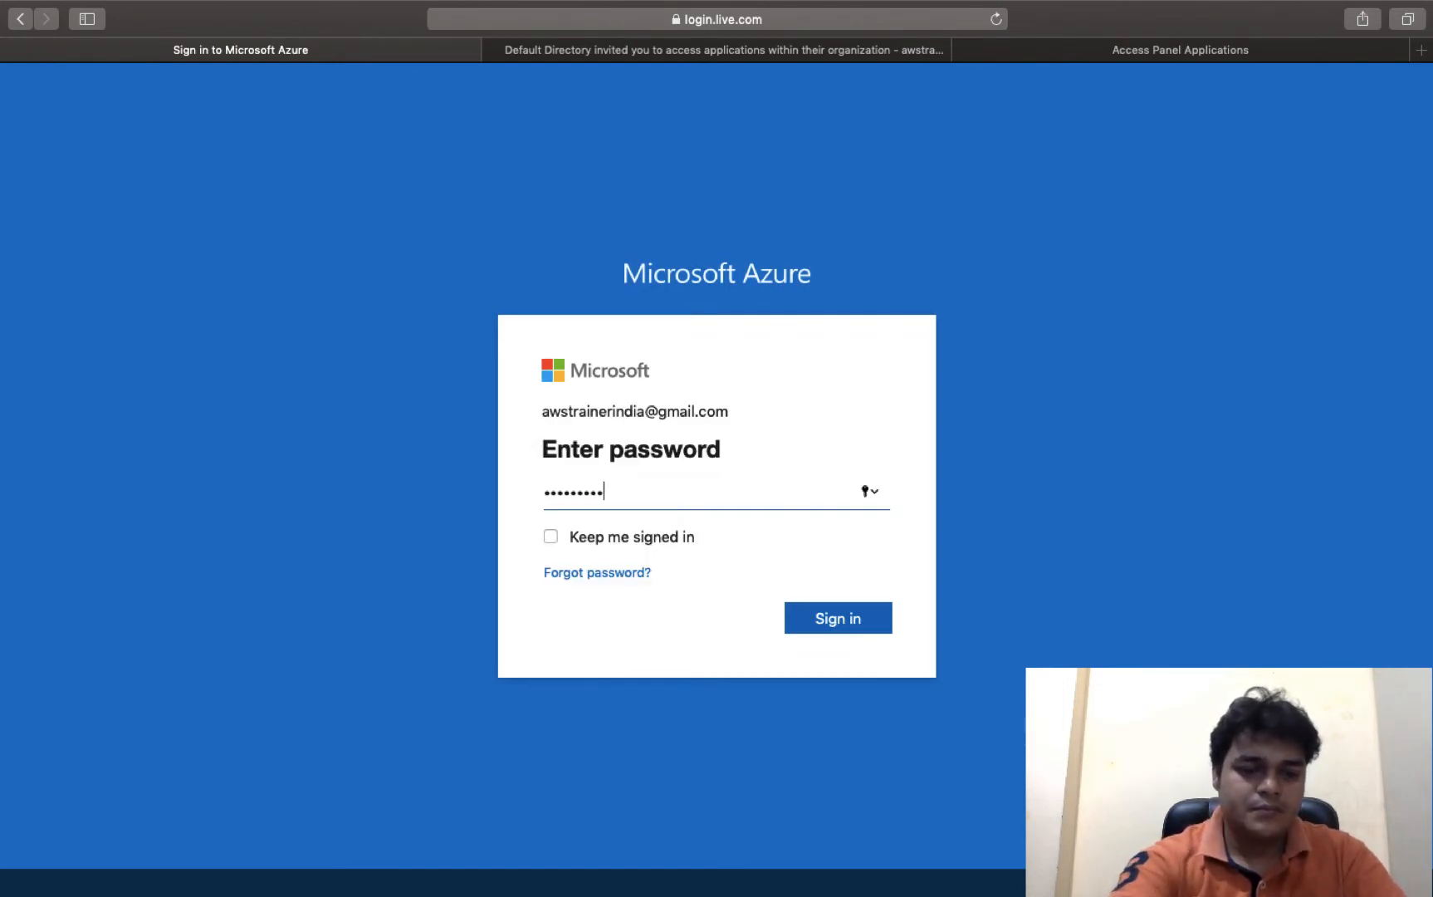
pyautogui.press('Return')
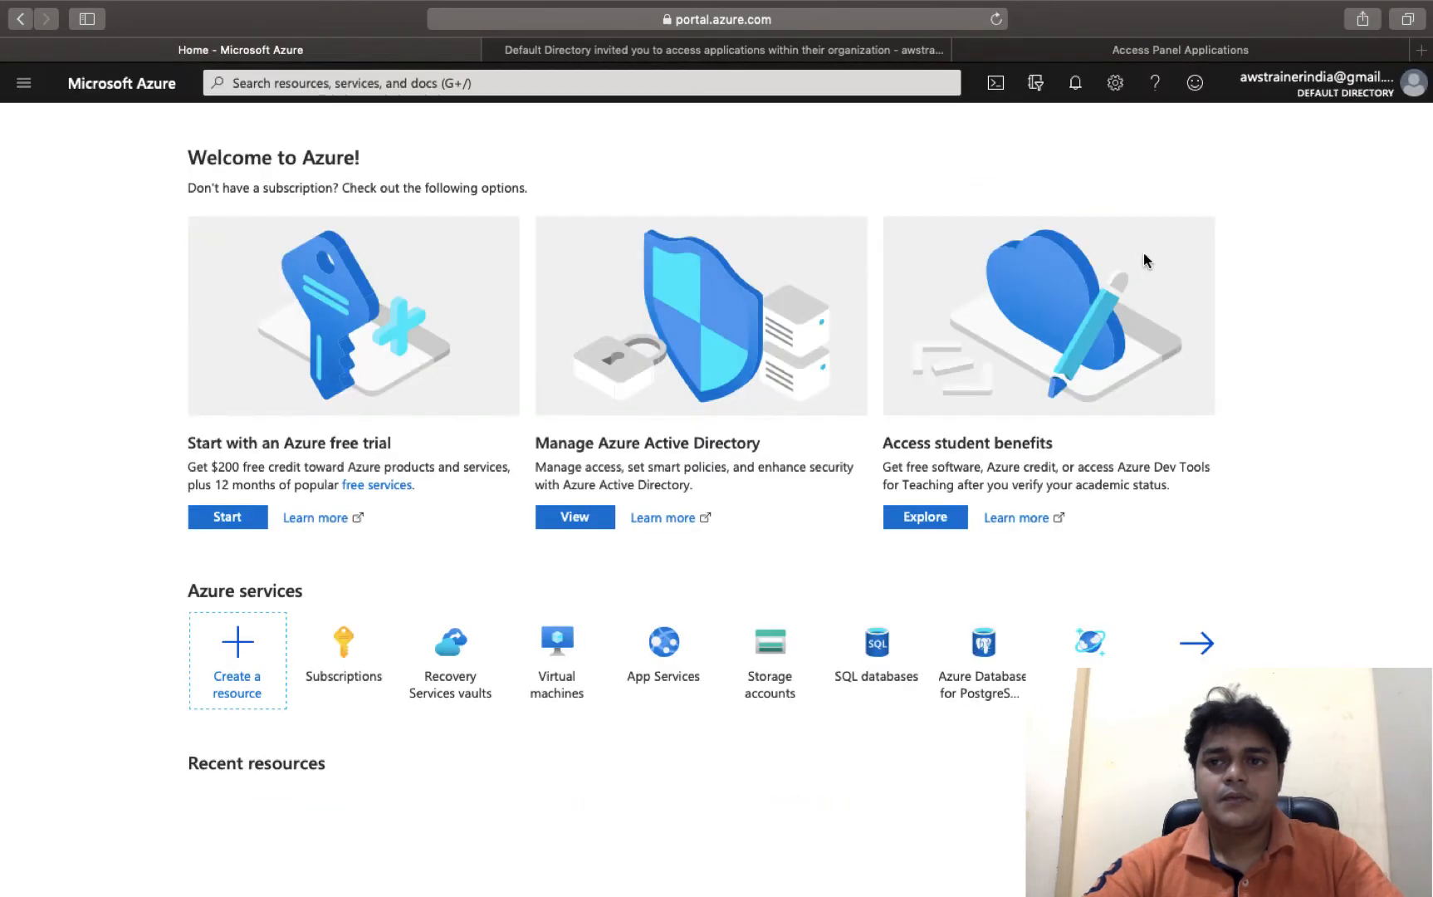
pyautogui.click(1193, 641)
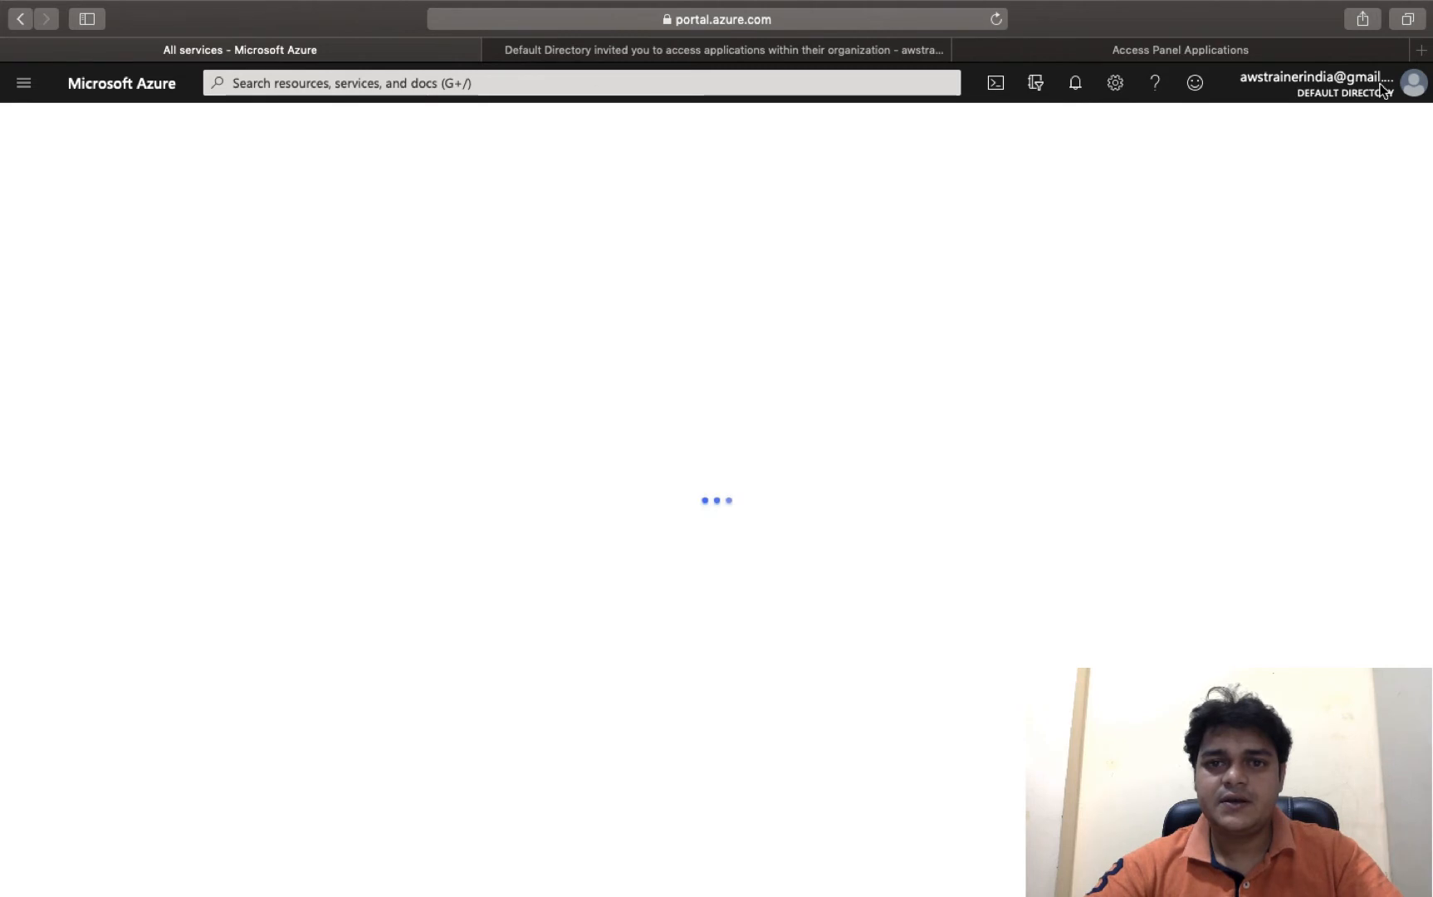
# - Switch the portal into the second Default Directory listed under All Directories
pyautogui.click(1412, 97)
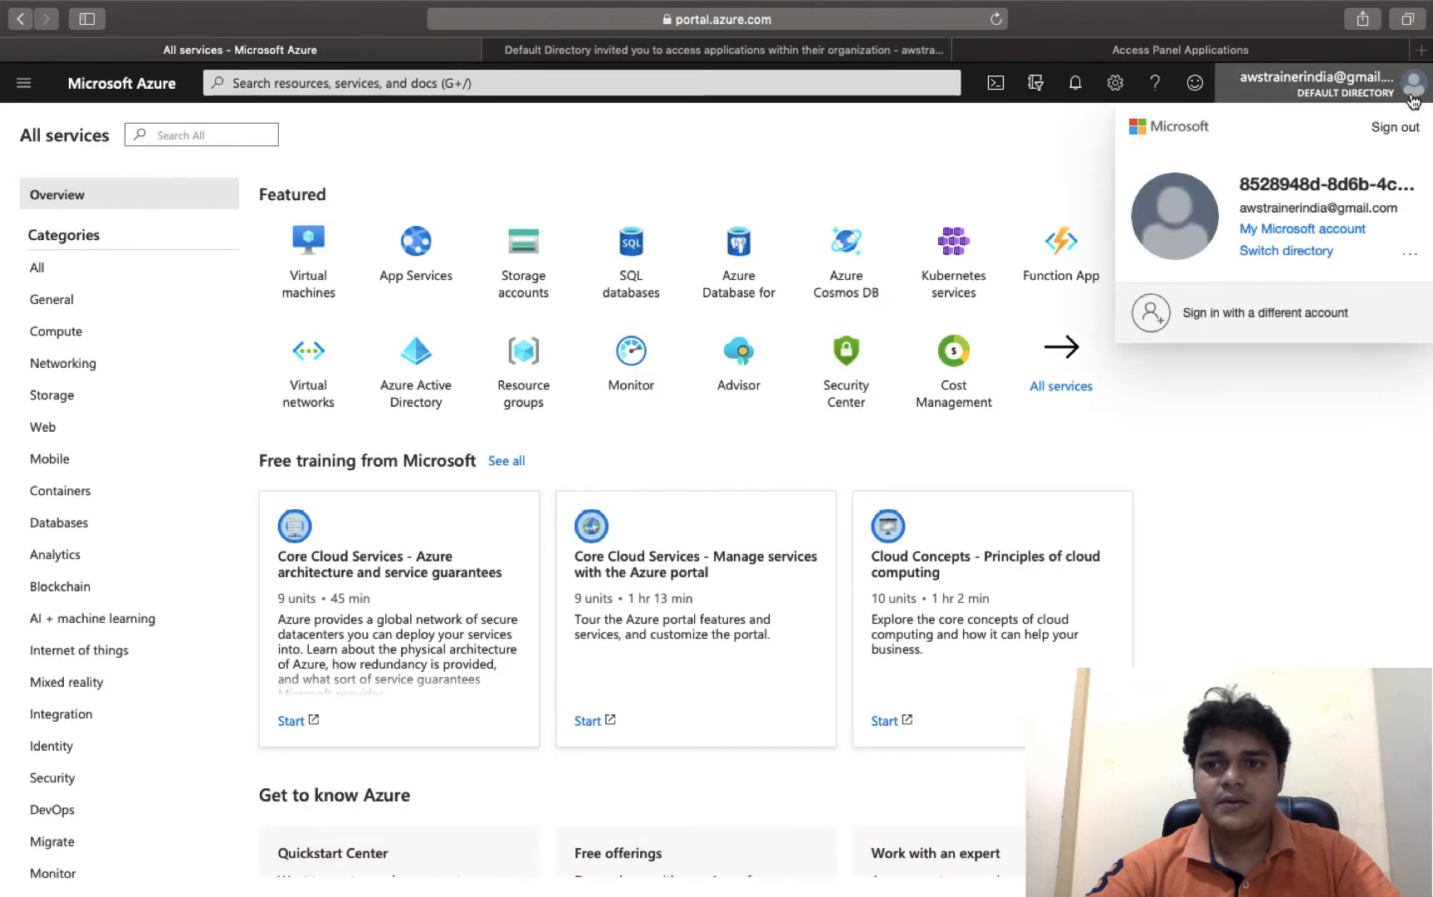
pyautogui.click(1290, 258)
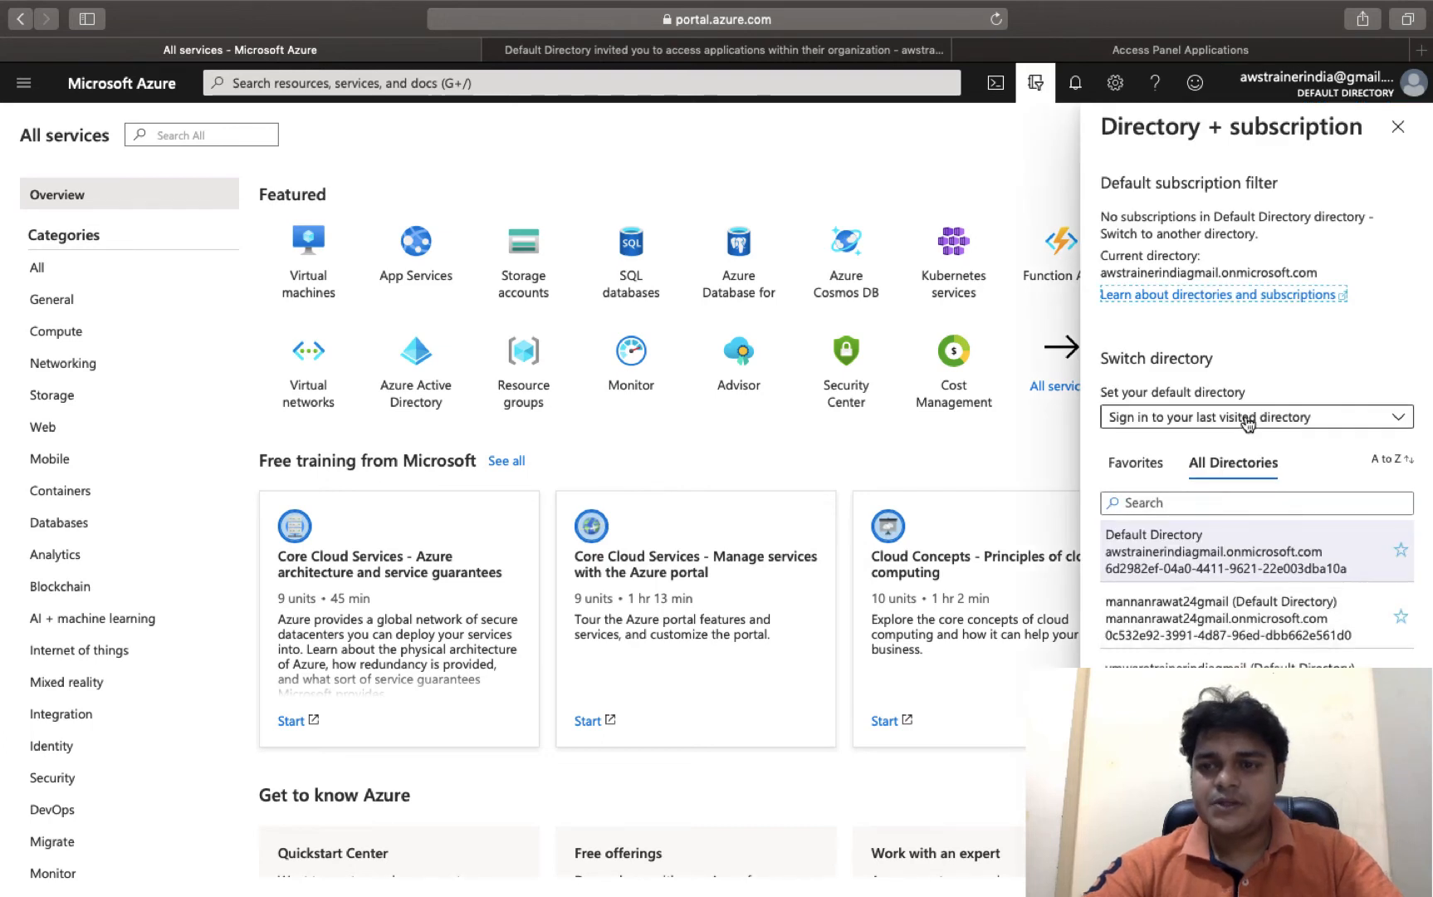
pyautogui.click(1399, 92)
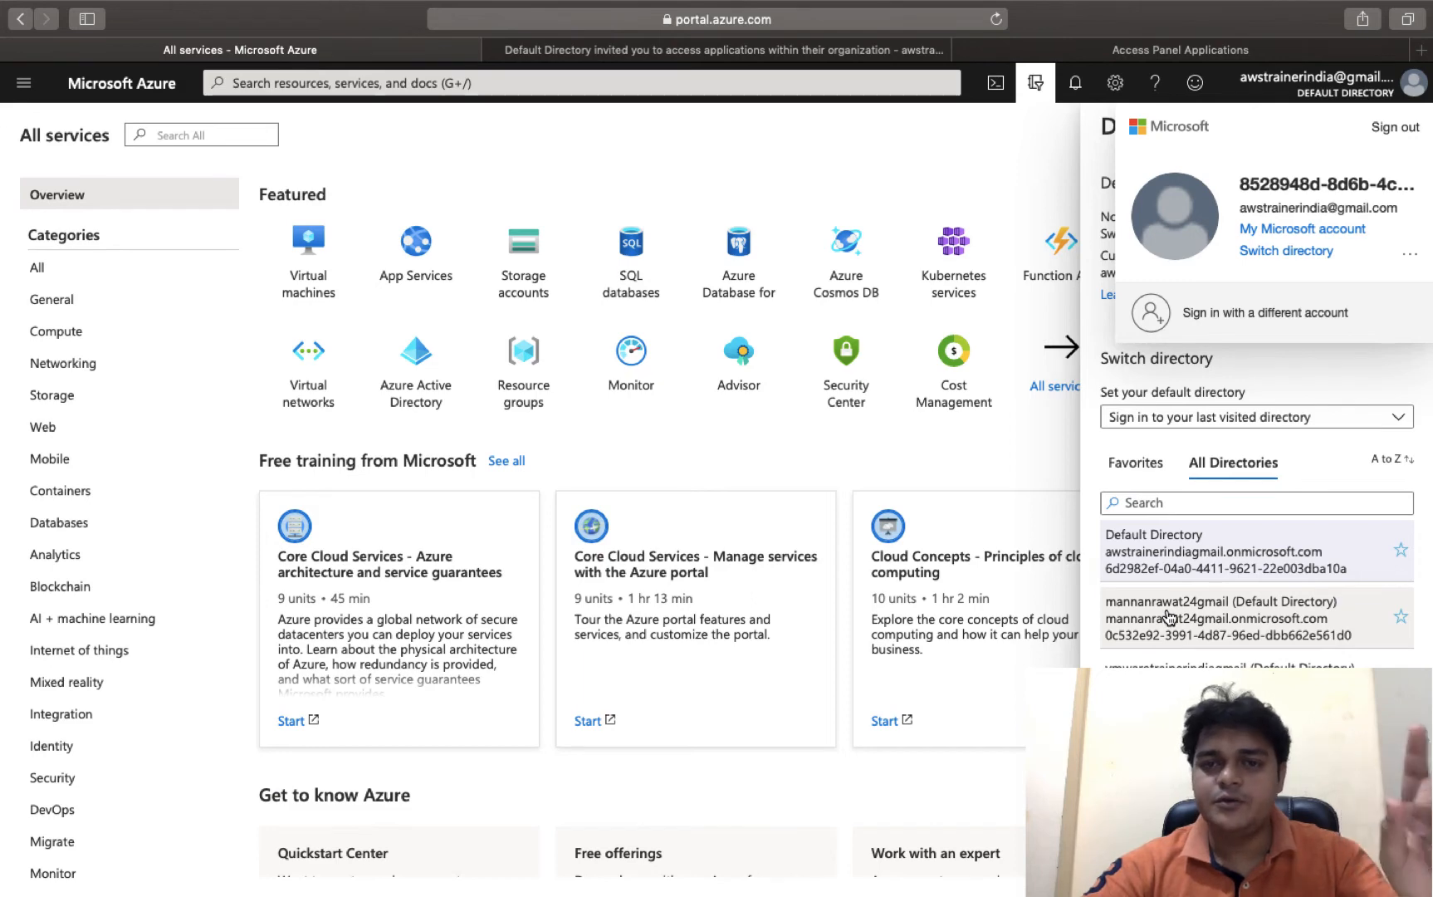
pyautogui.click(1169, 617)
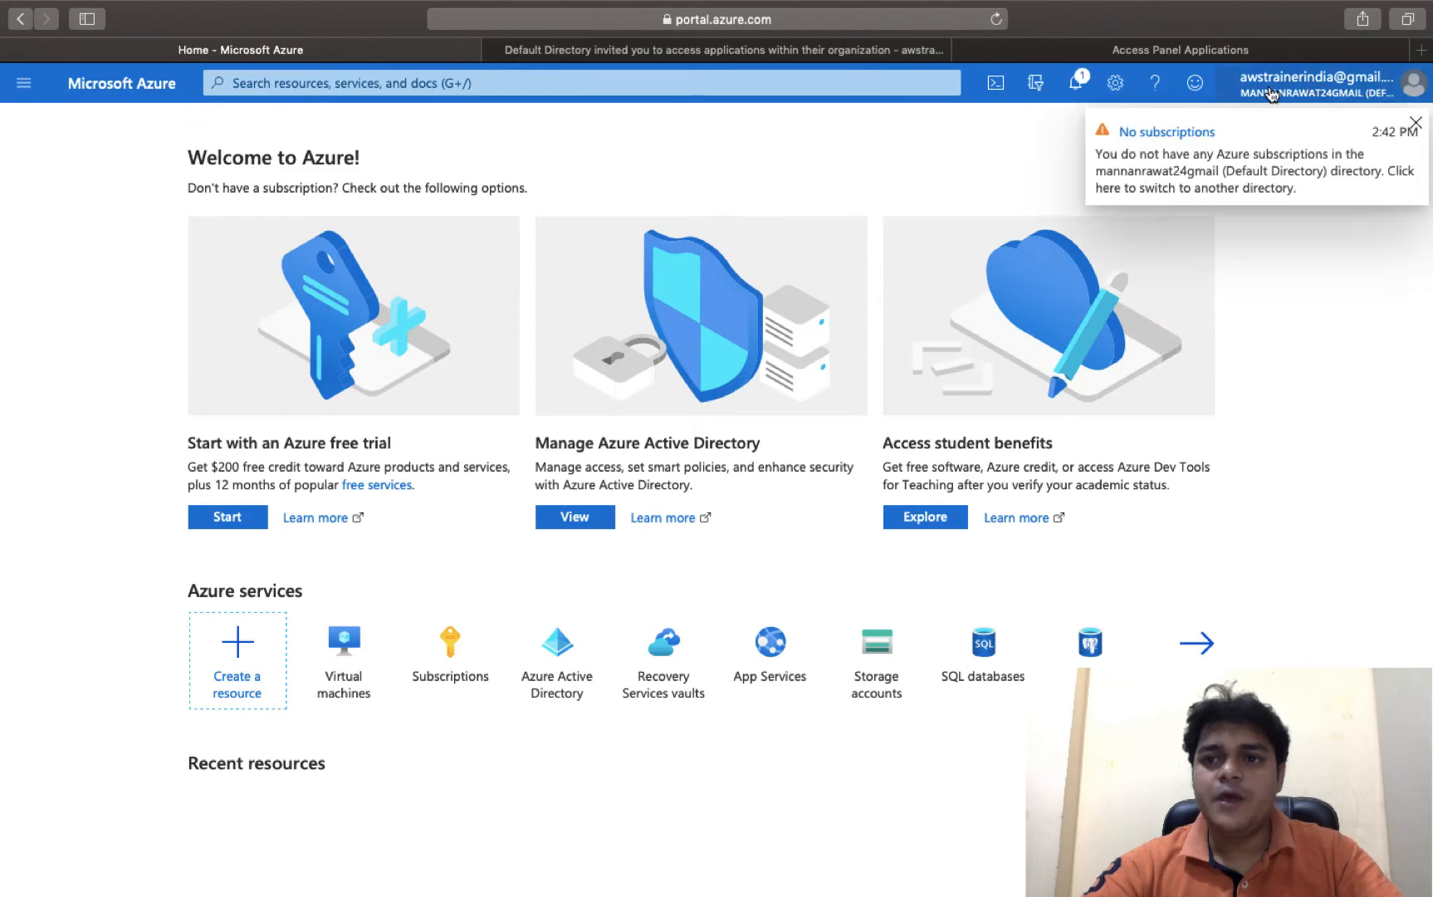
# - Zoom the page out and close the Directory + subscription panel on the Azure home tab
pyautogui.moveTo(1302, 98)
pyautogui.scroll(5, 1300, 99)
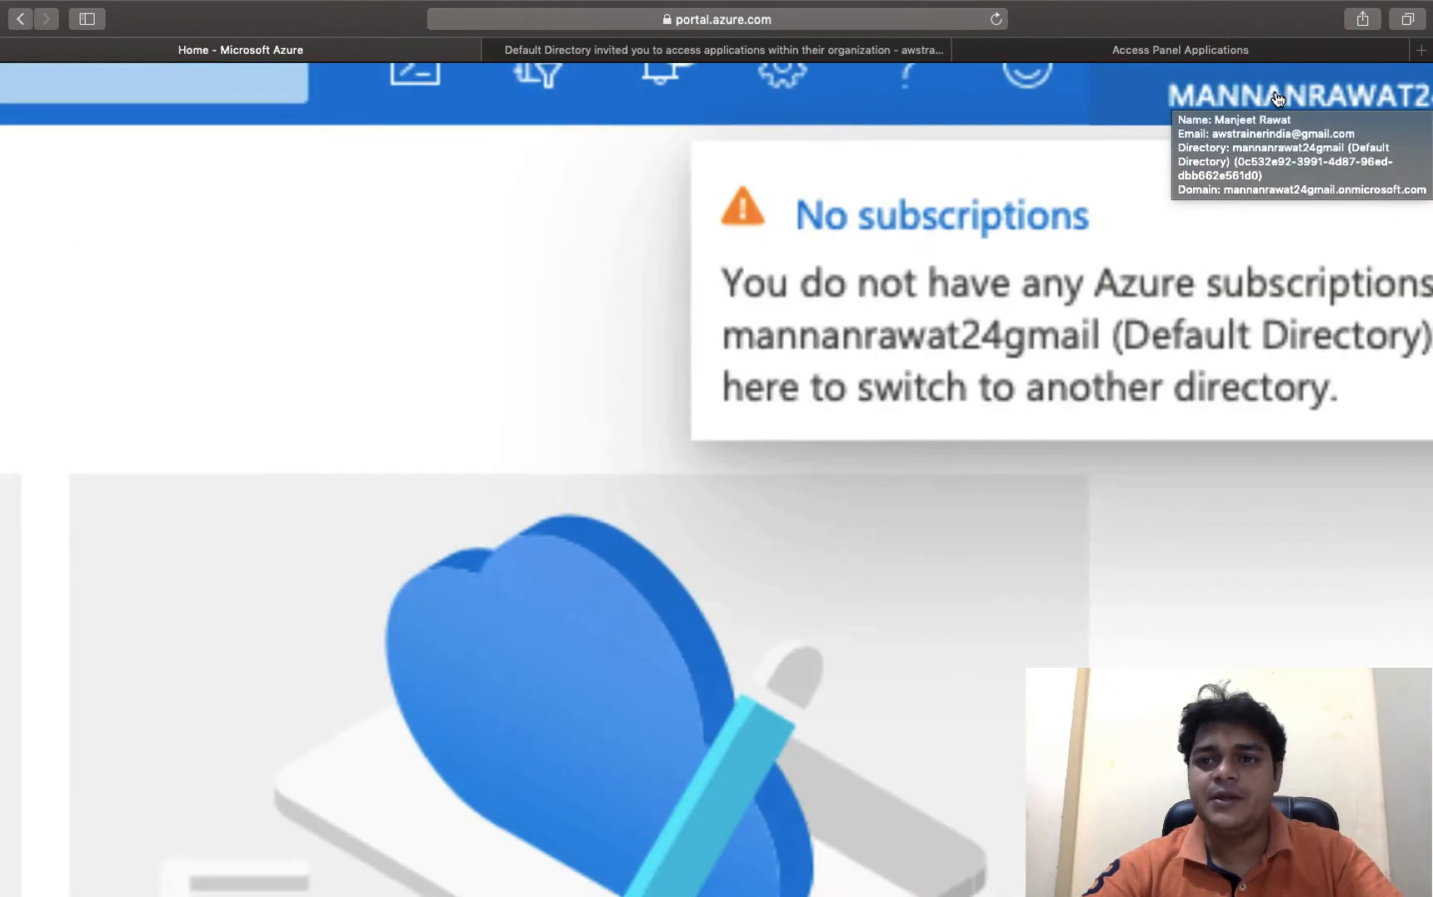
pyautogui.scroll(2, 1277, 98)
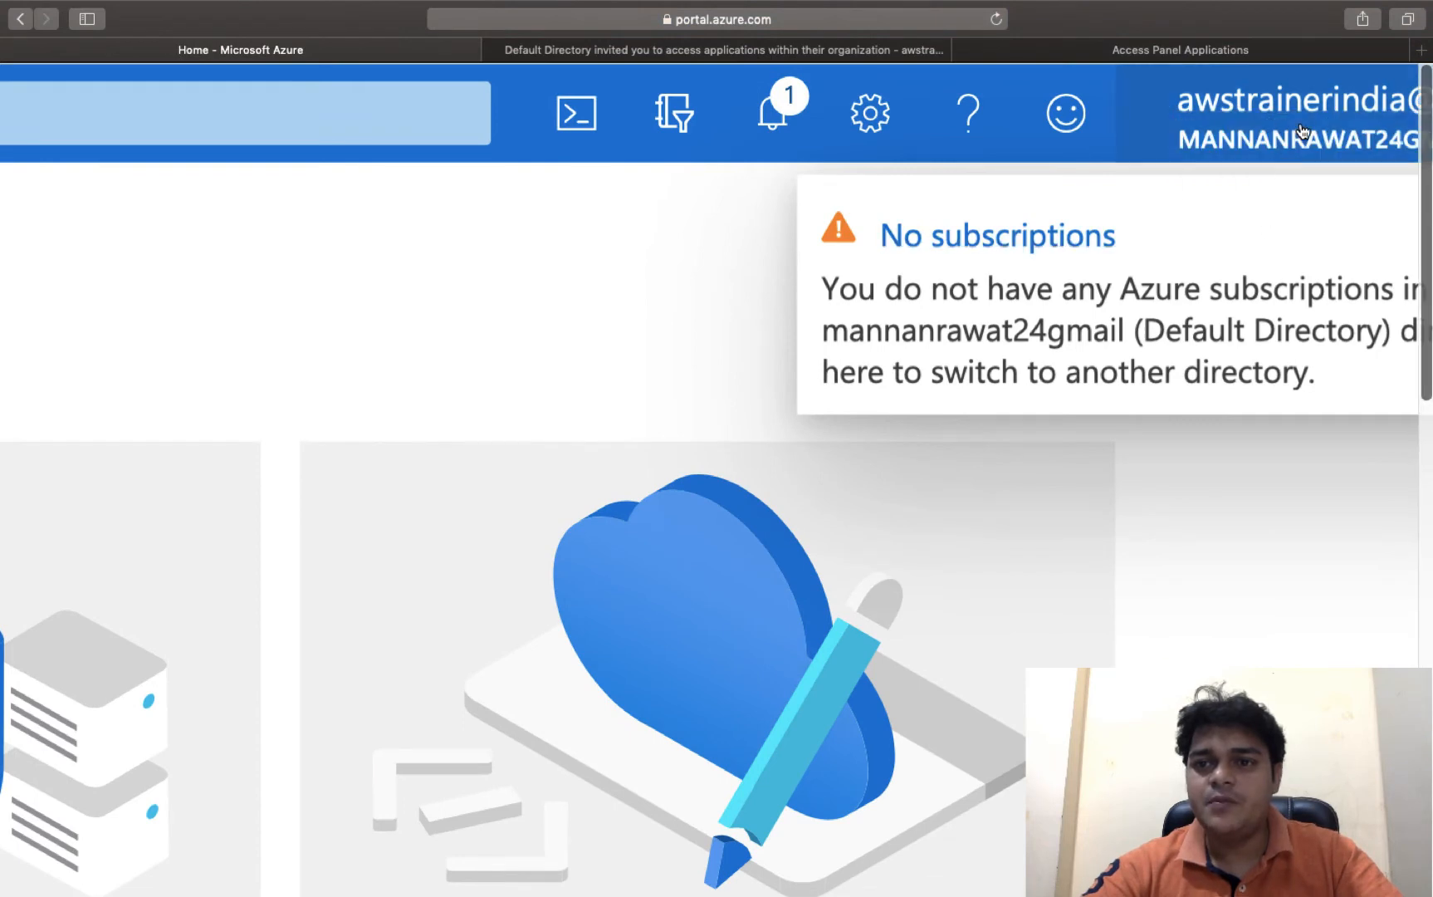
pyautogui.hscroll(5, 1295, 137)
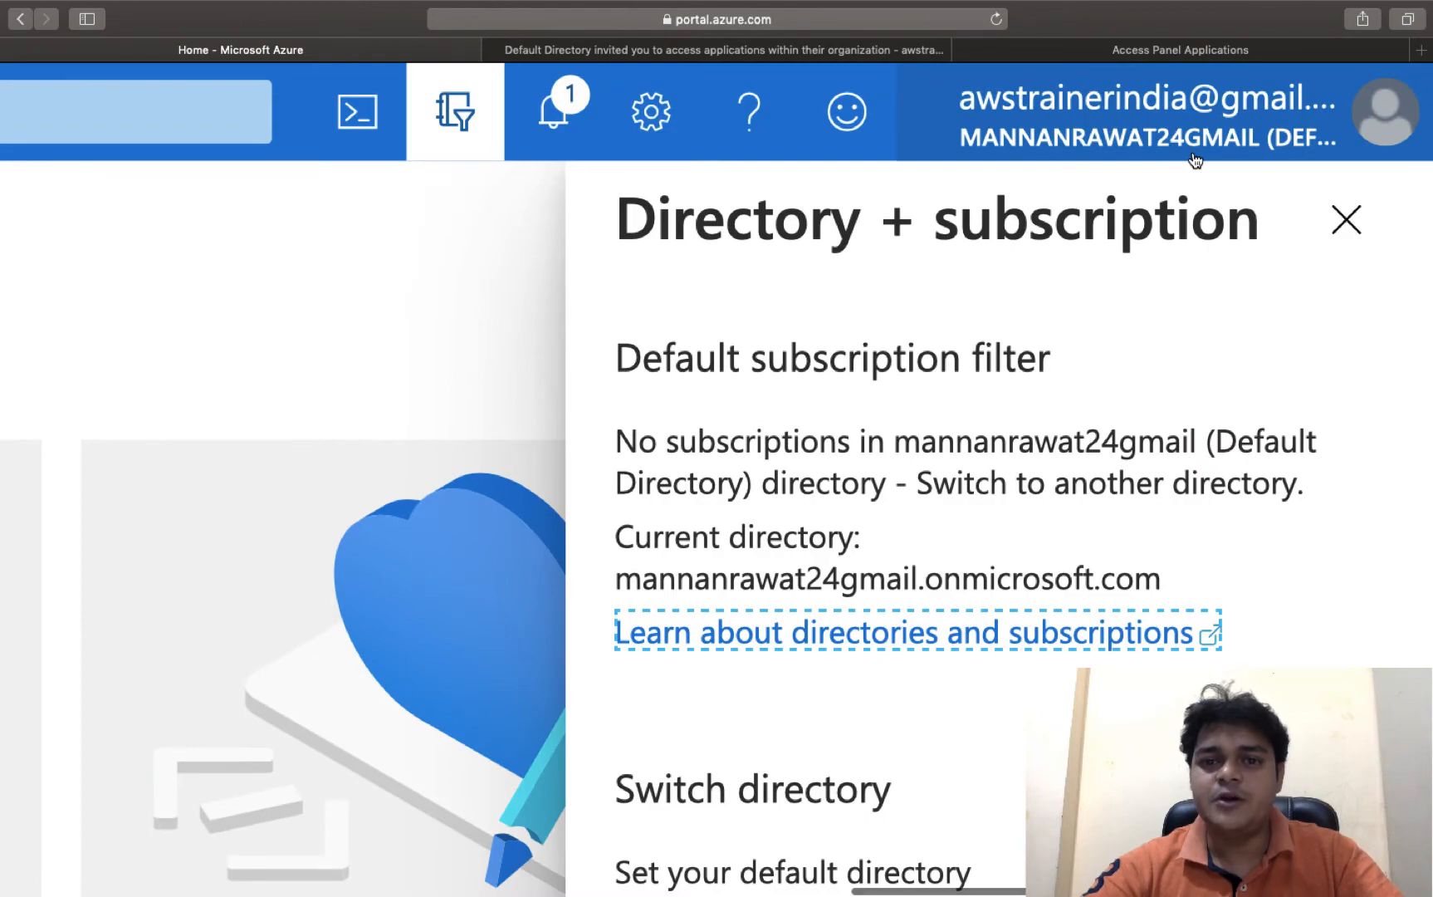
pyautogui.press('super+minus')
pyautogui.press('super+minus')
pyautogui.press('super+minus')
pyautogui.press('super+minus')
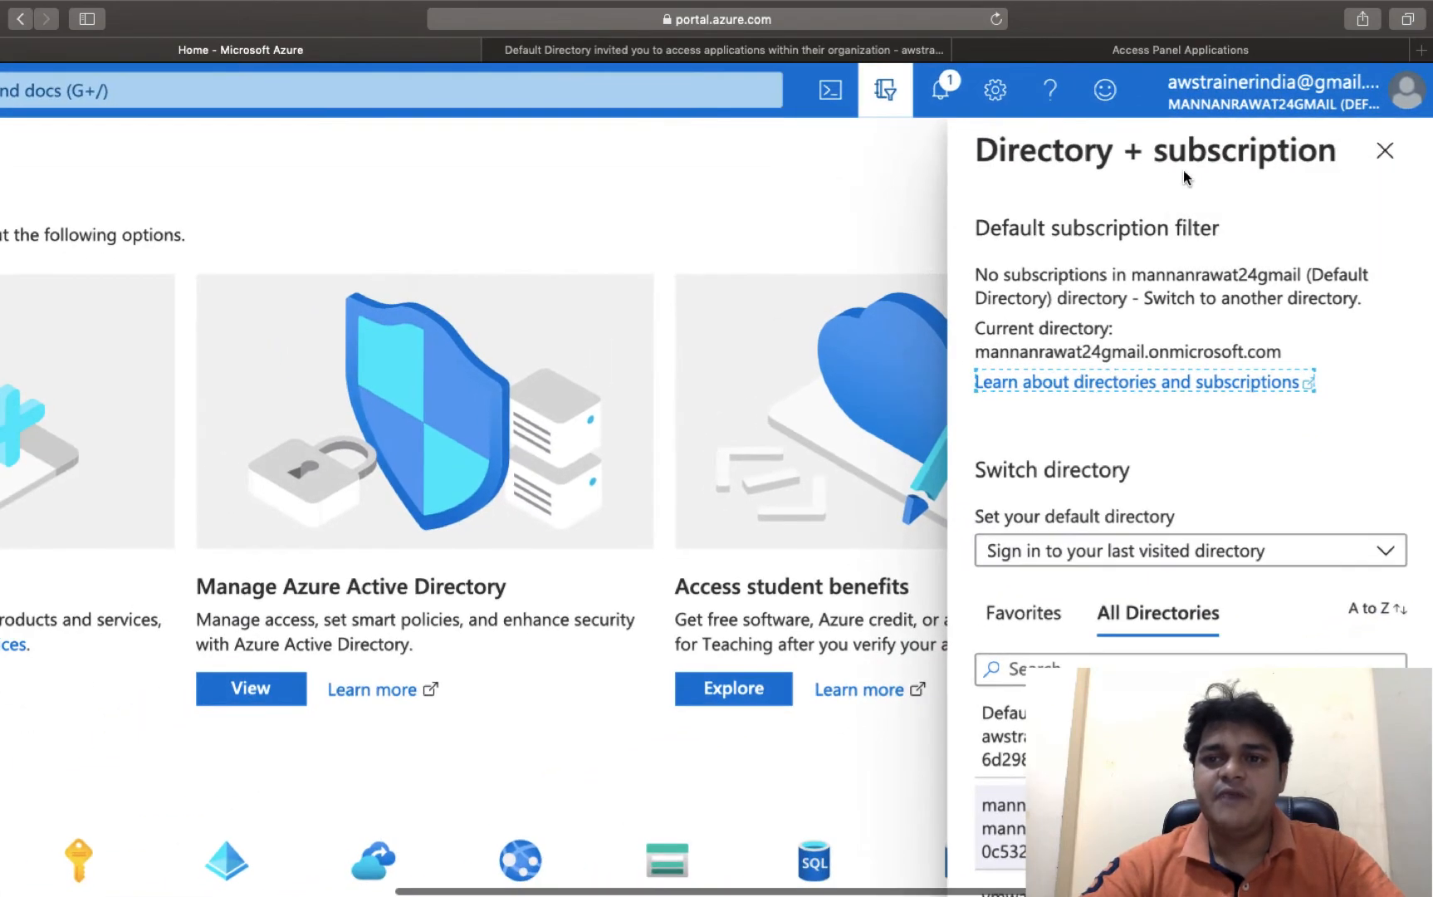
pyautogui.press('super+minus')
pyautogui.press('super+minus')
pyautogui.press('super+shift+backslash')
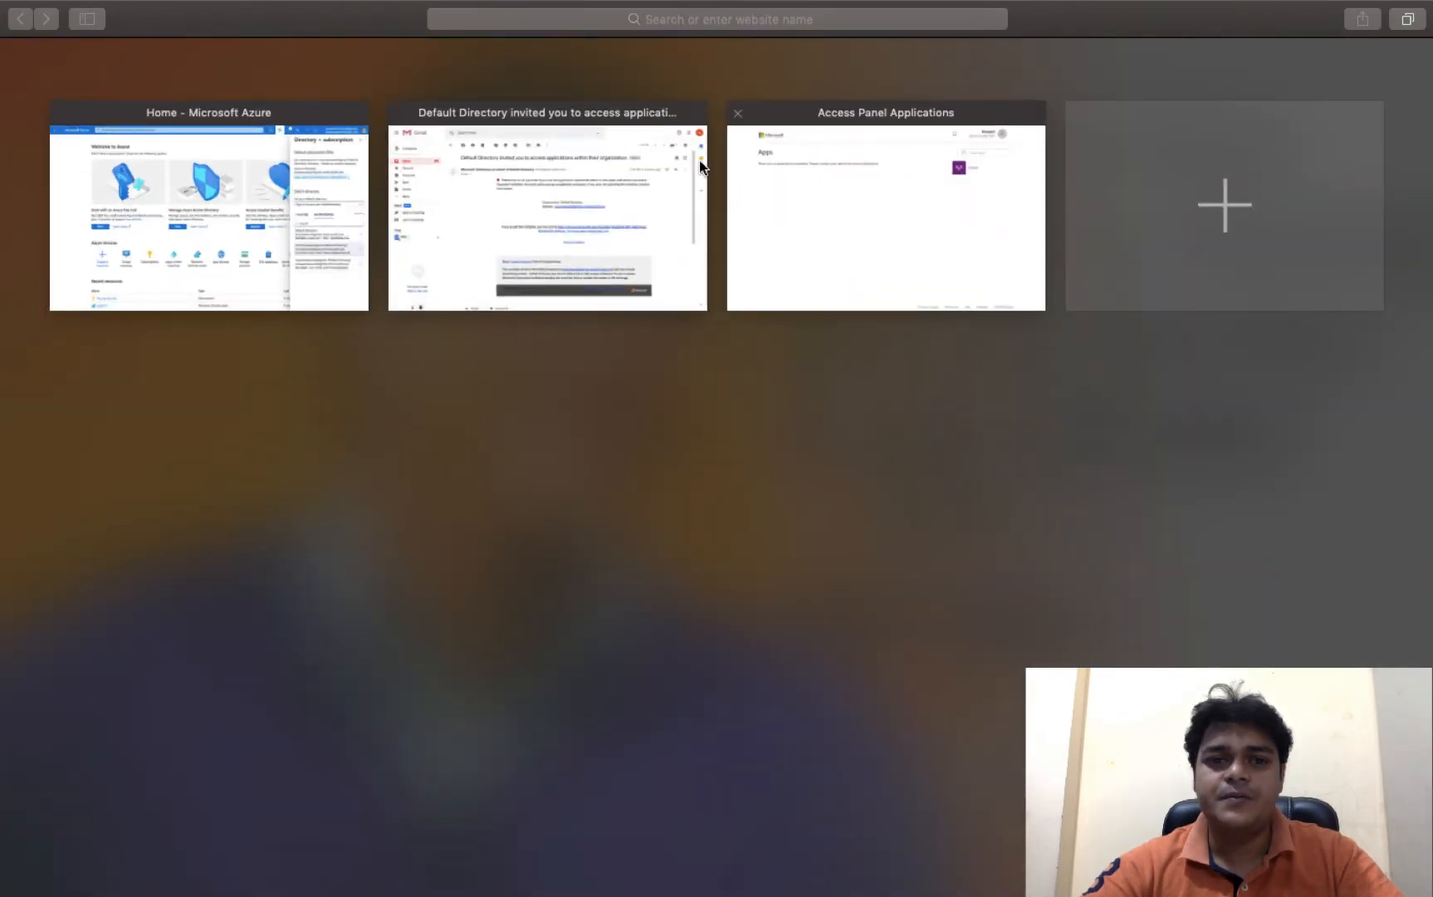
pyautogui.click(198, 181)
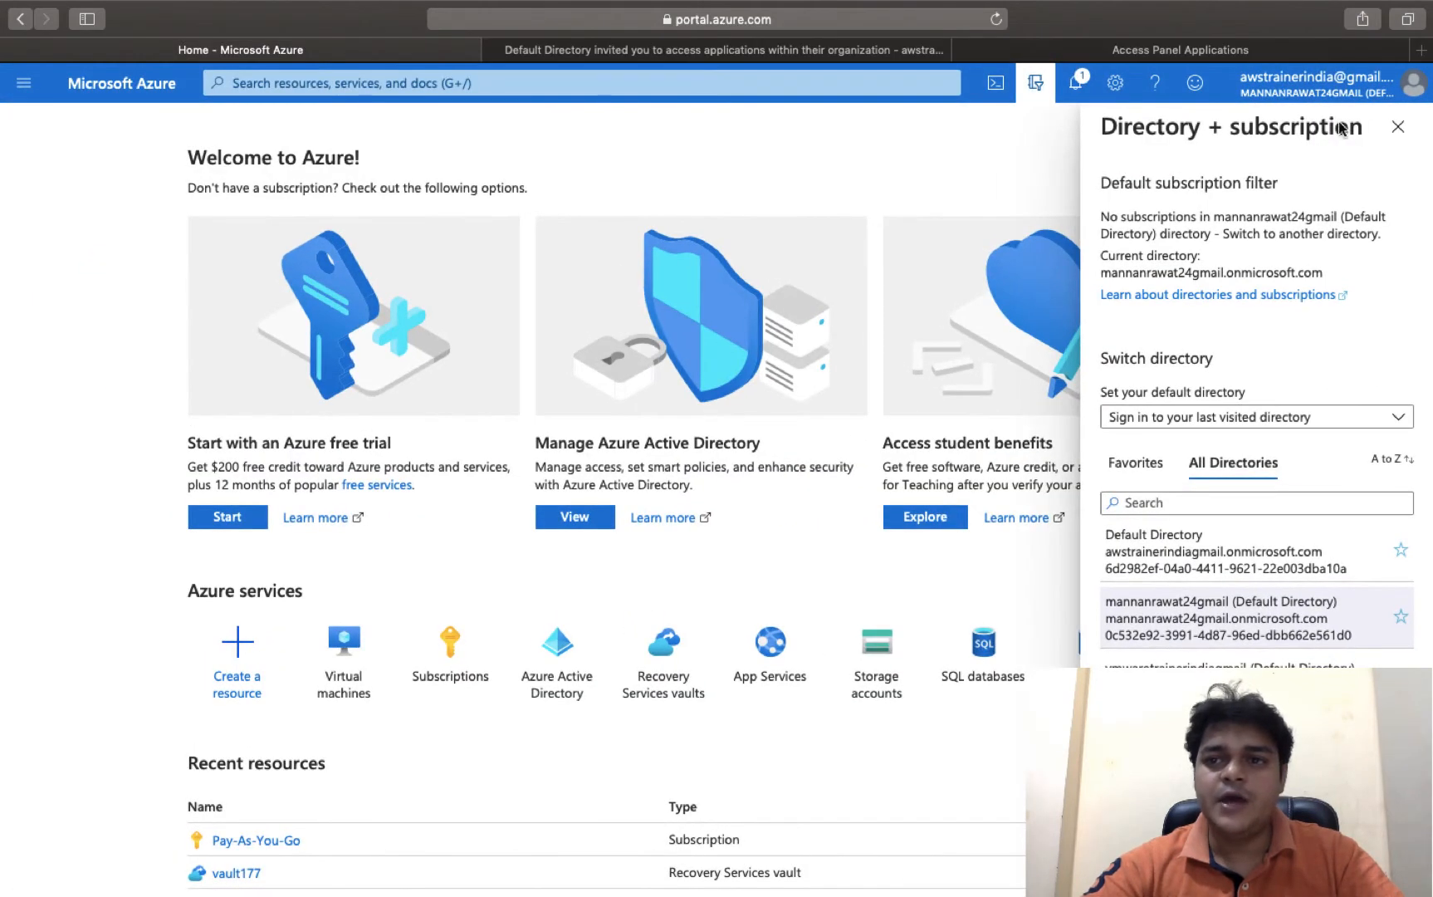
pyautogui.click(1412, 129)
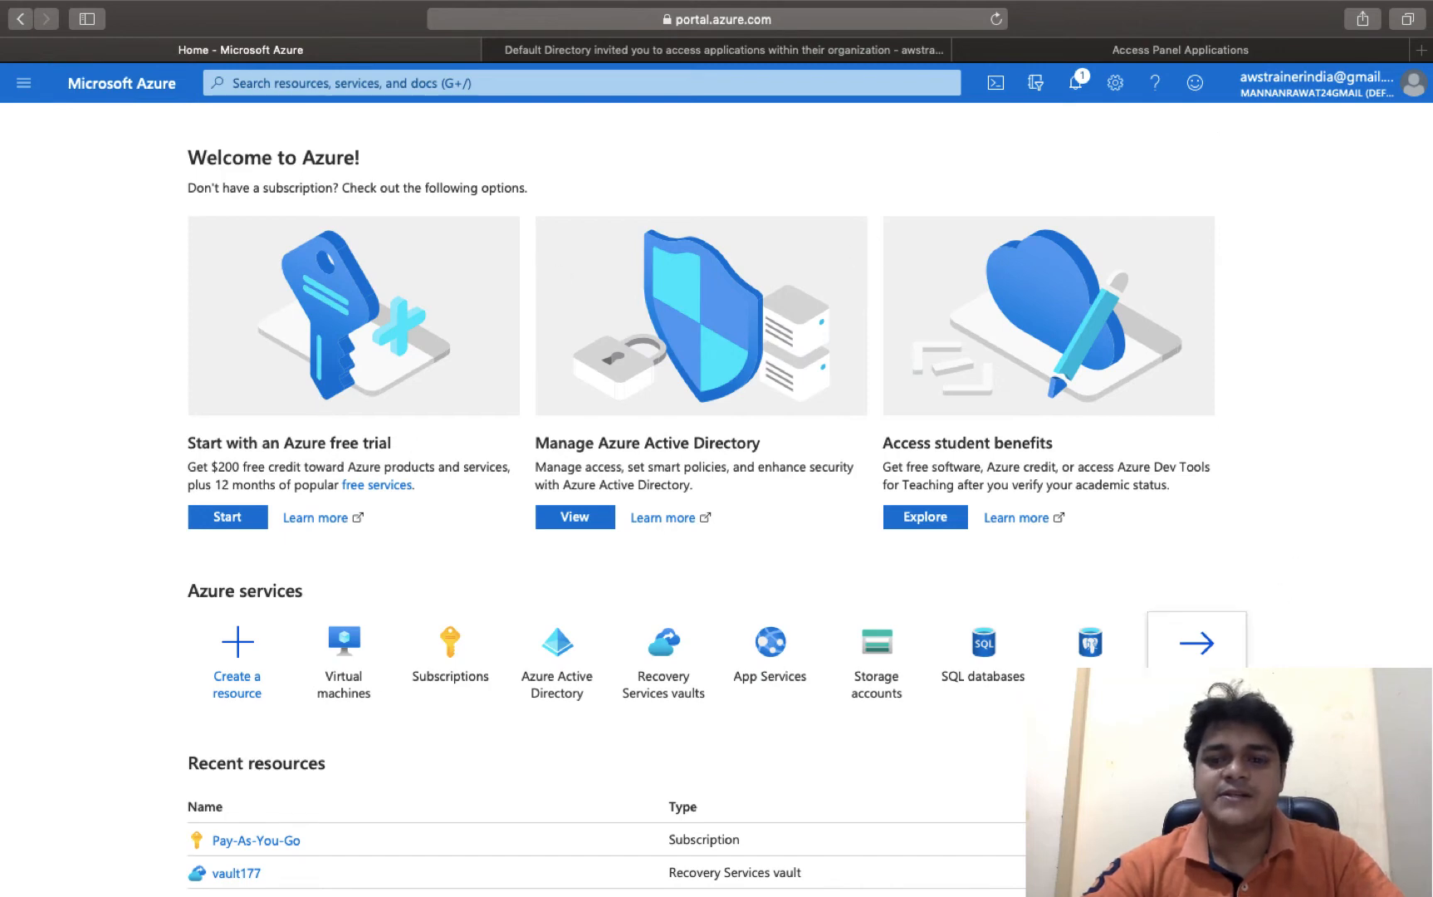
# - Check General > Subscriptions to confirm the new directory has no subscriptions
pyautogui.click(1197, 671)
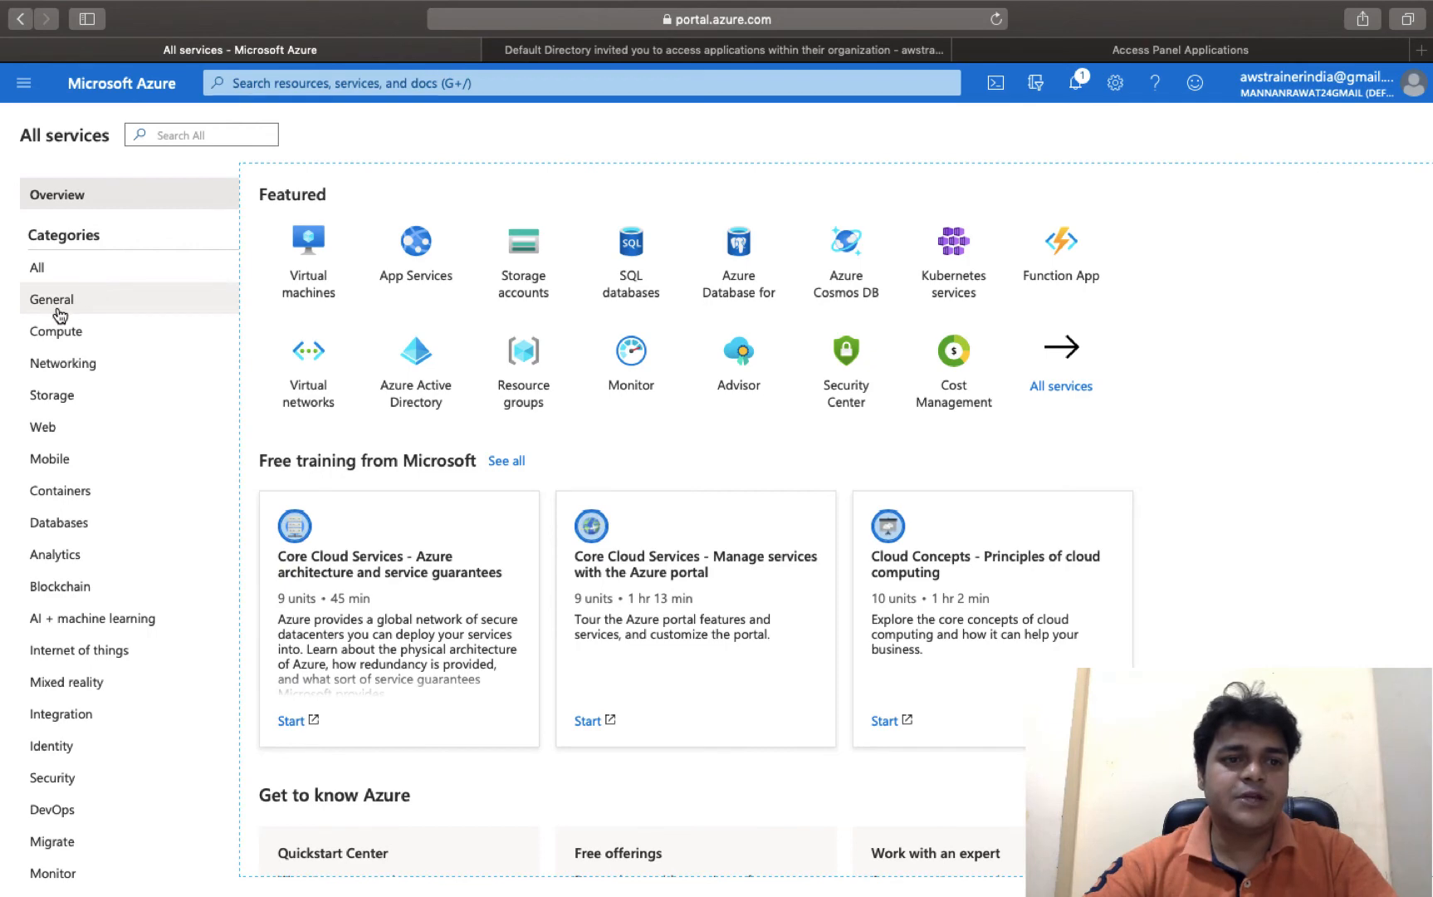
pyautogui.click(59, 300)
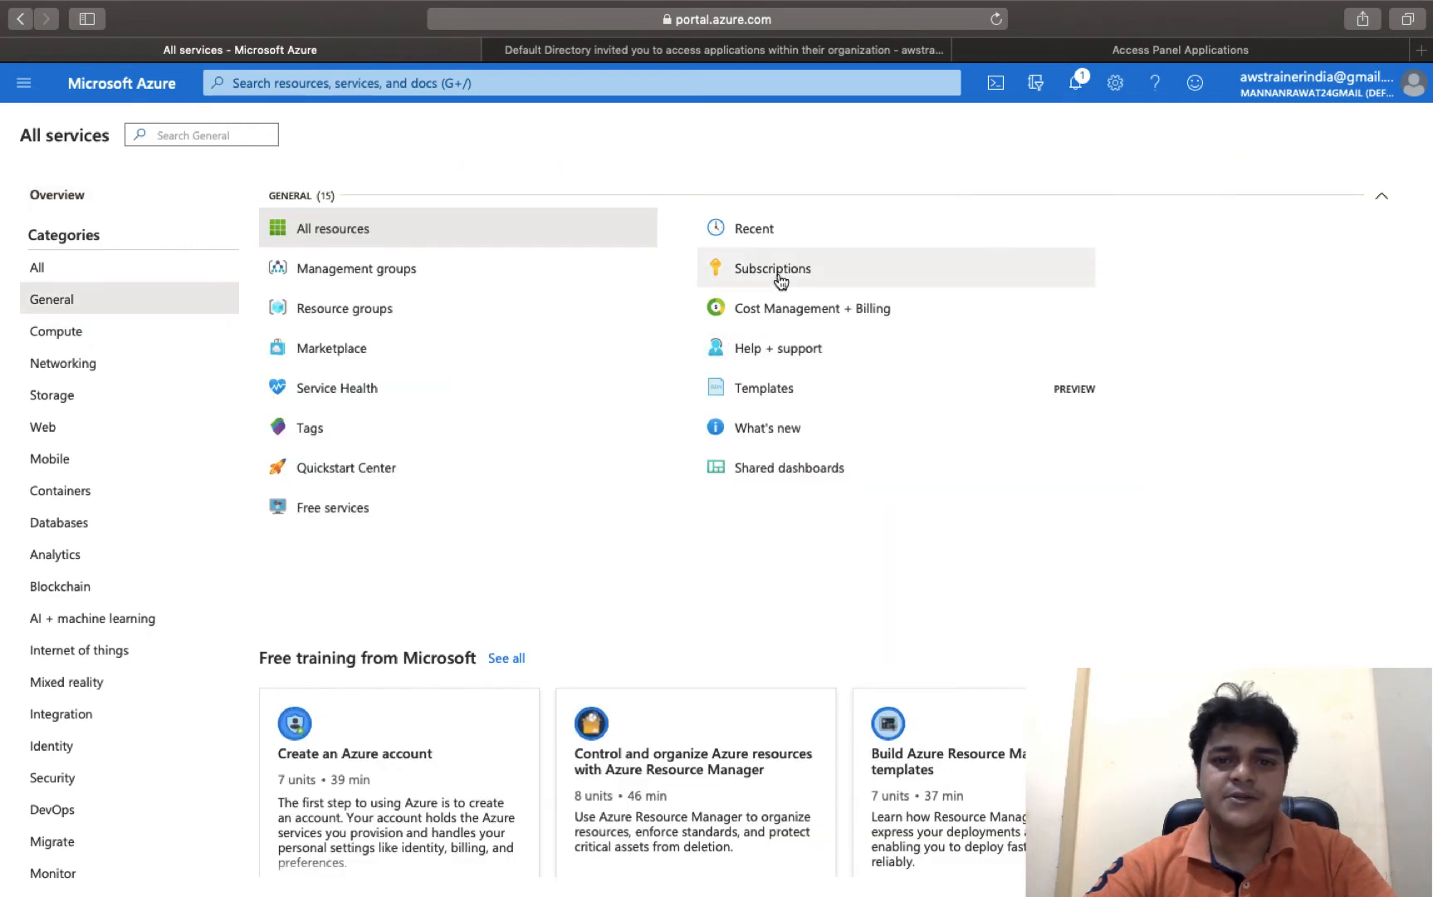
pyautogui.click(779, 270)
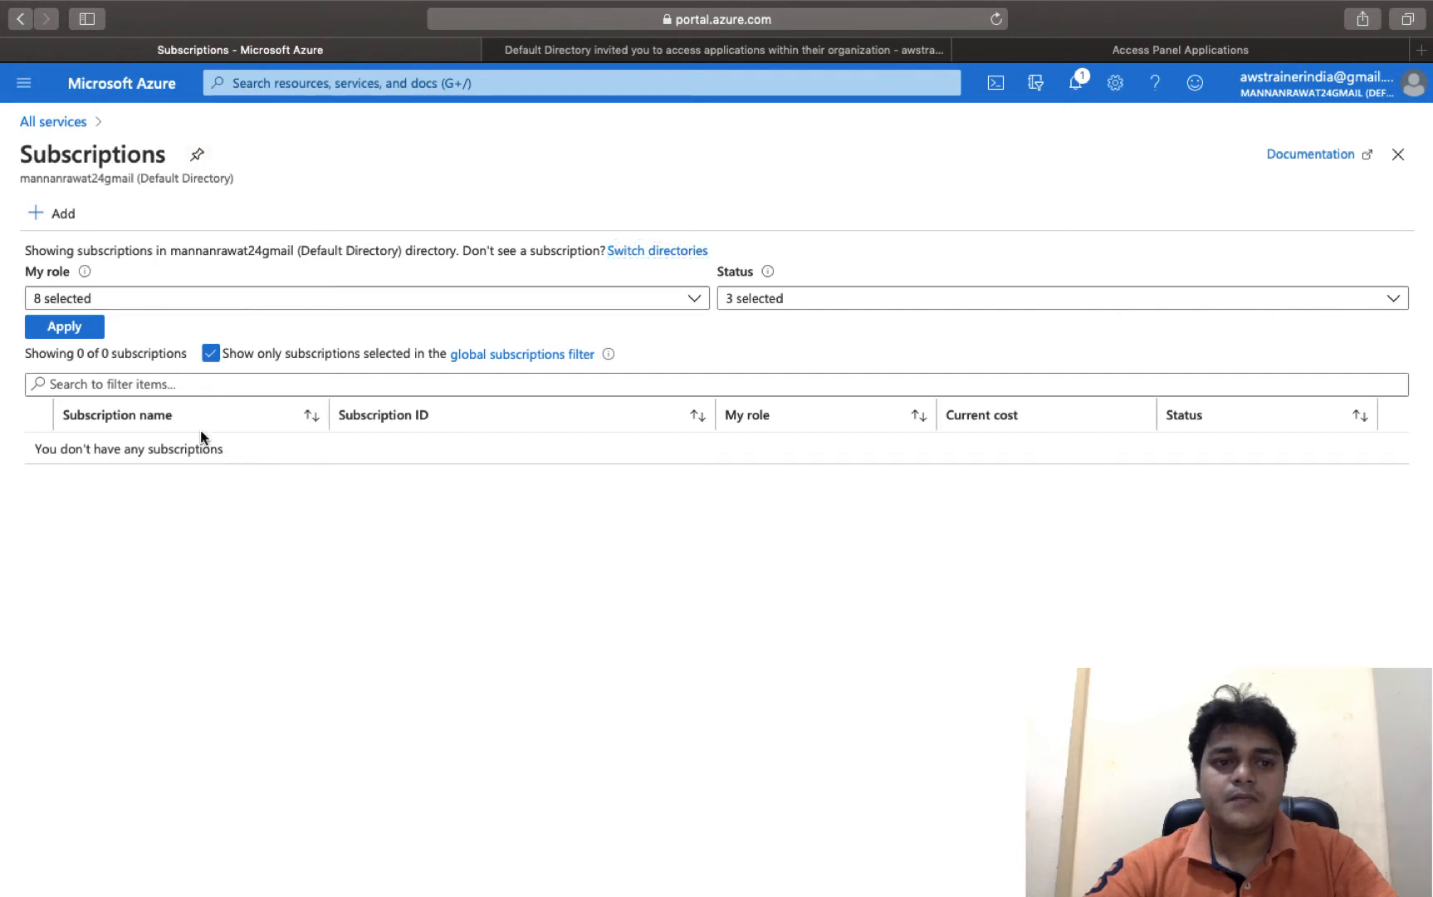
pyautogui.click(390, 577)
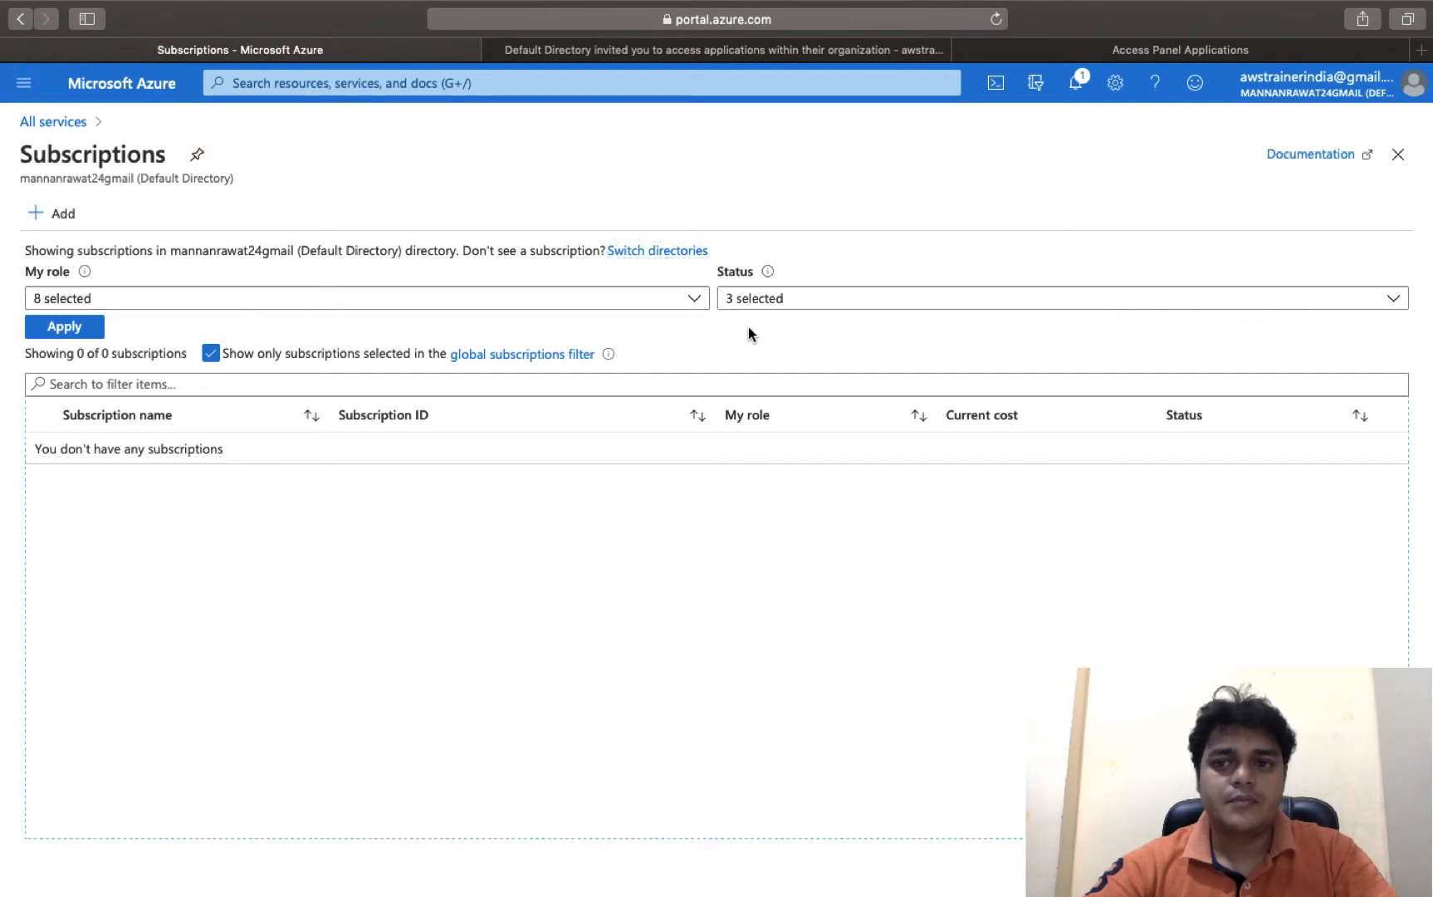
pyautogui.click(52, 122)
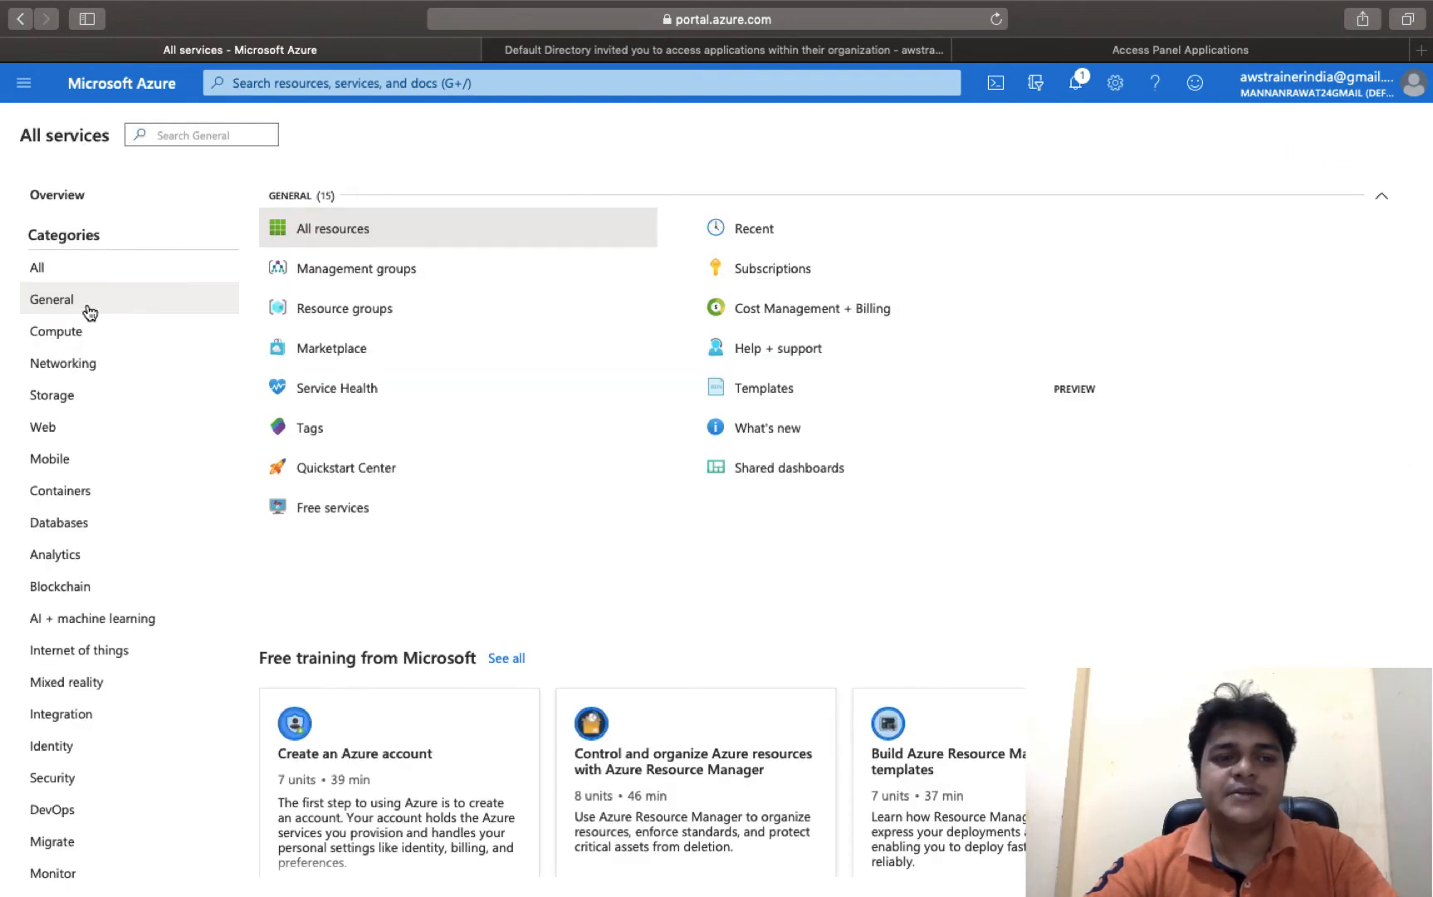
# - Browse the Compute and Web service categories in All services, glancing at notifications
pyautogui.click(69, 326)
pyautogui.moveTo(544, 375)
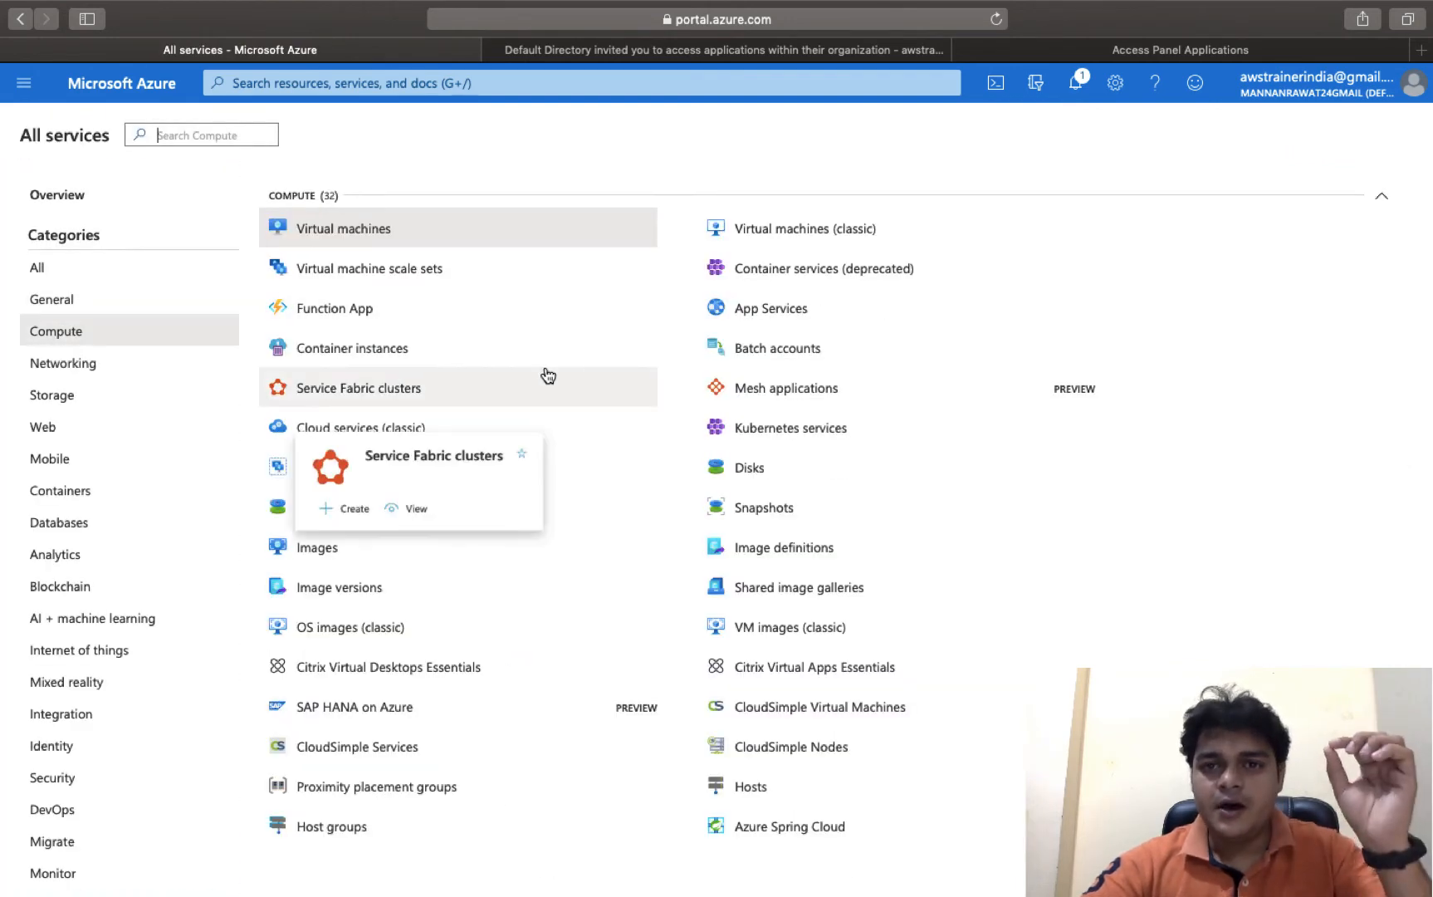
pyautogui.click(1078, 82)
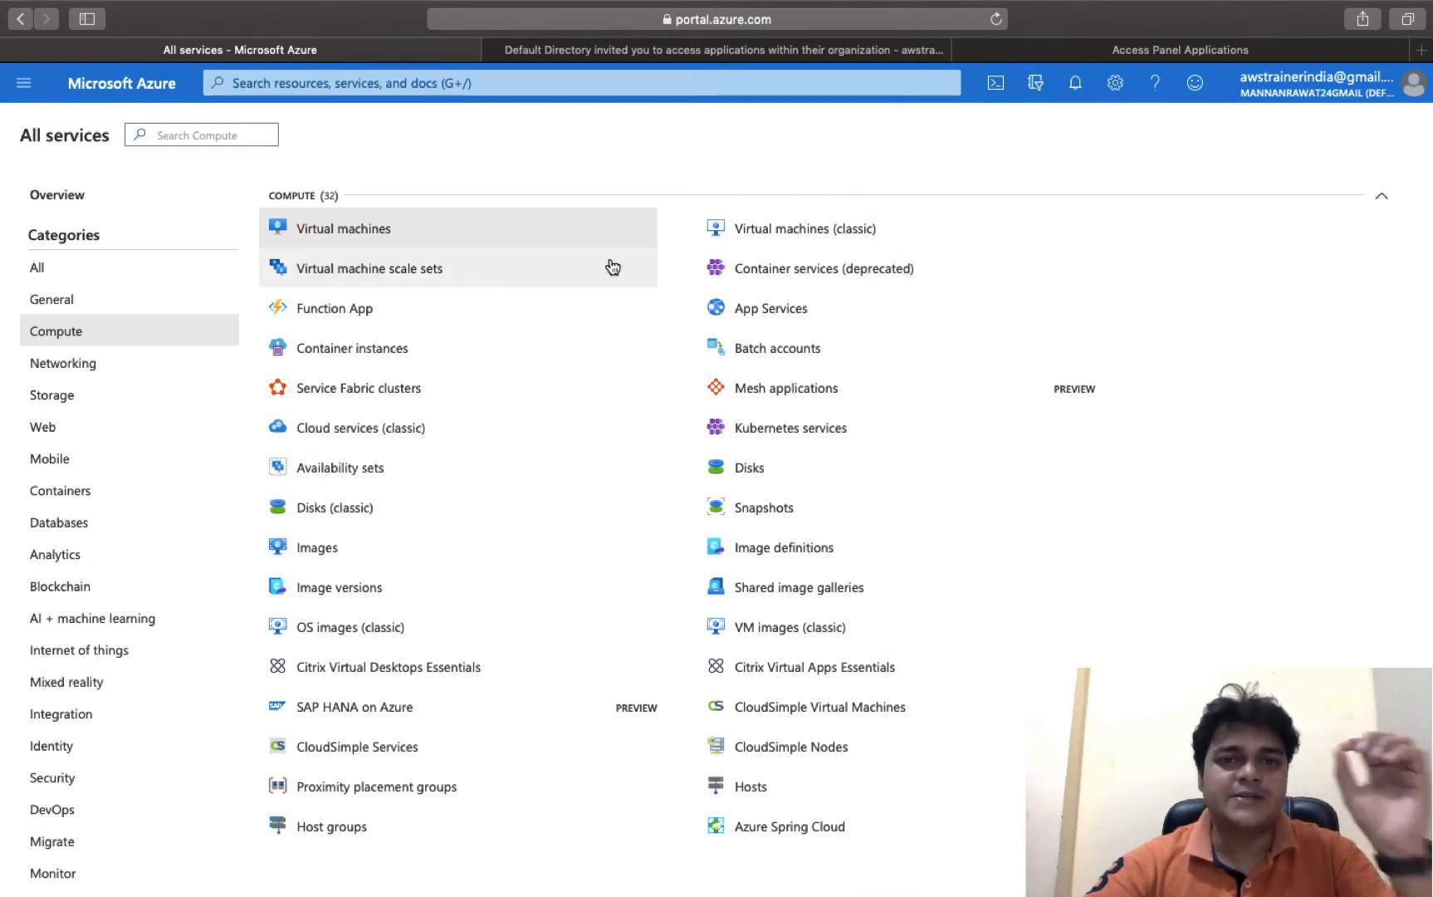
pyautogui.click(42, 427)
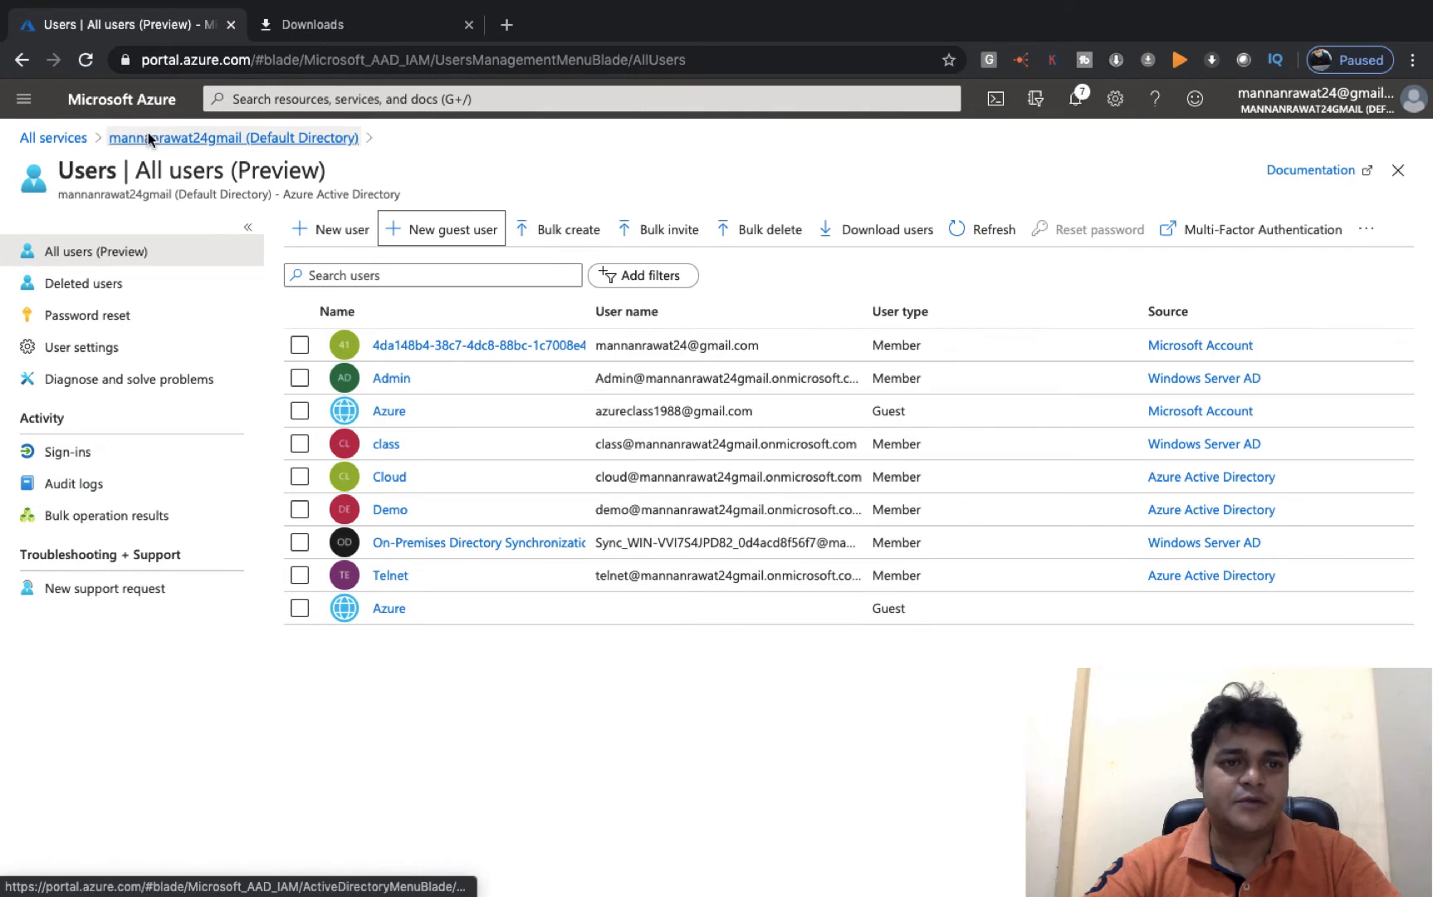
# - Go from the directory overview to All services > Storage > Storage accounts
pyautogui.click(148, 137)
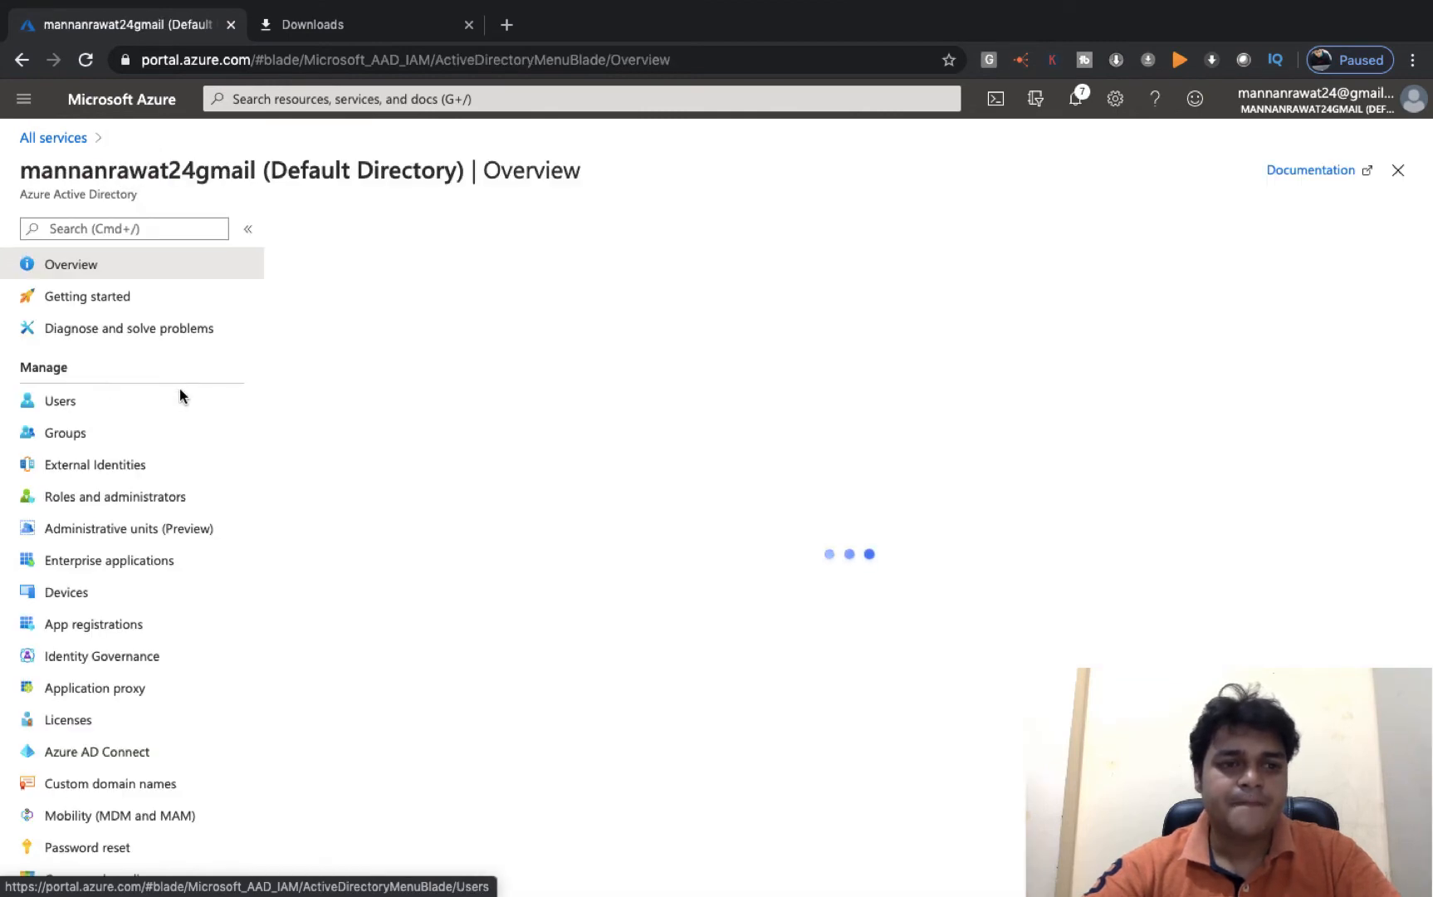
pyautogui.click(66, 138)
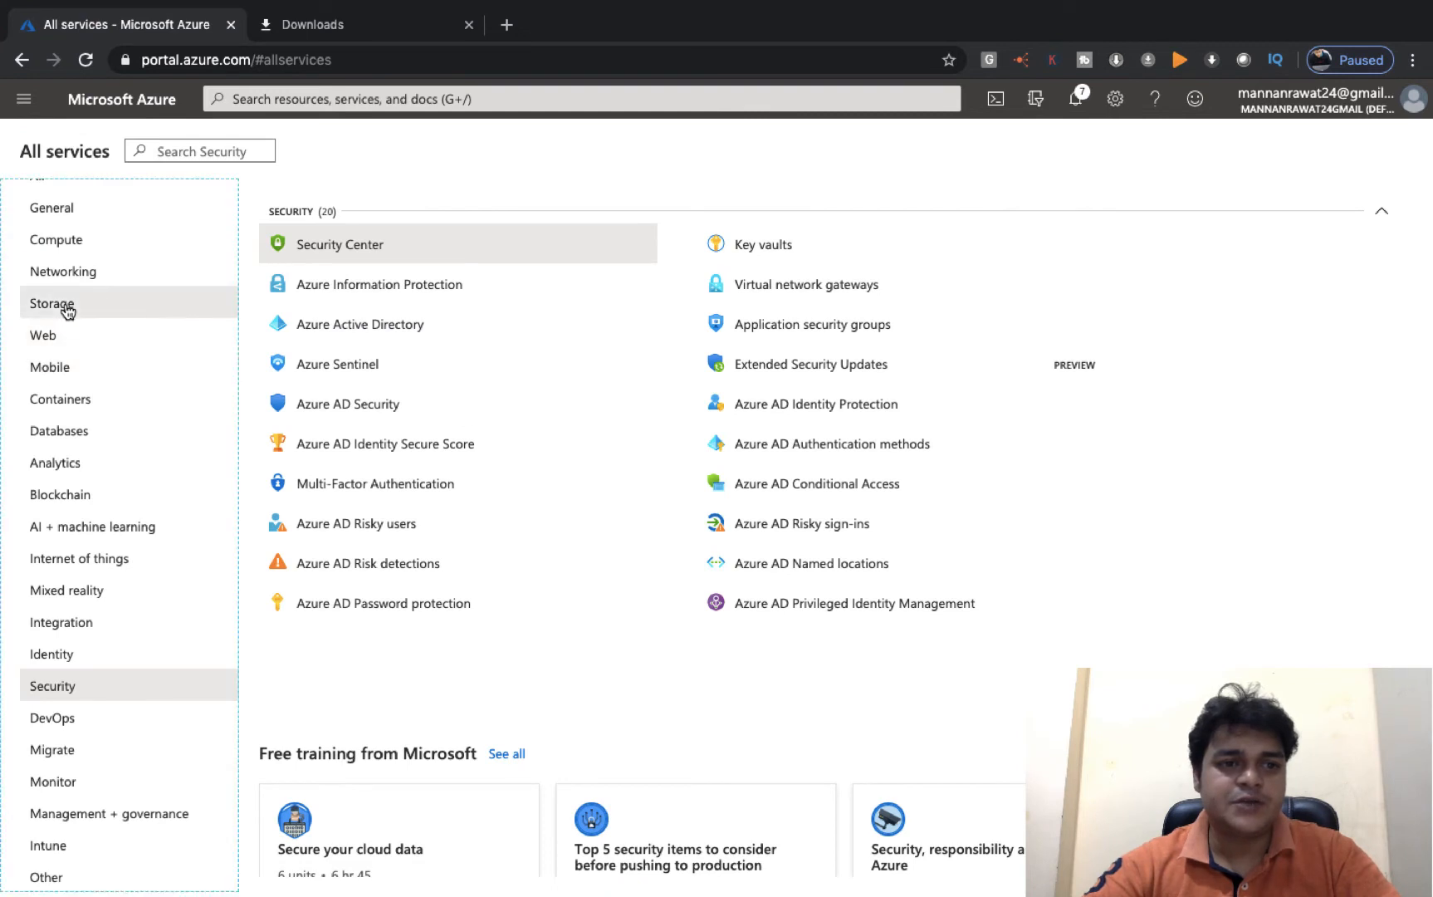
pyautogui.click(67, 312)
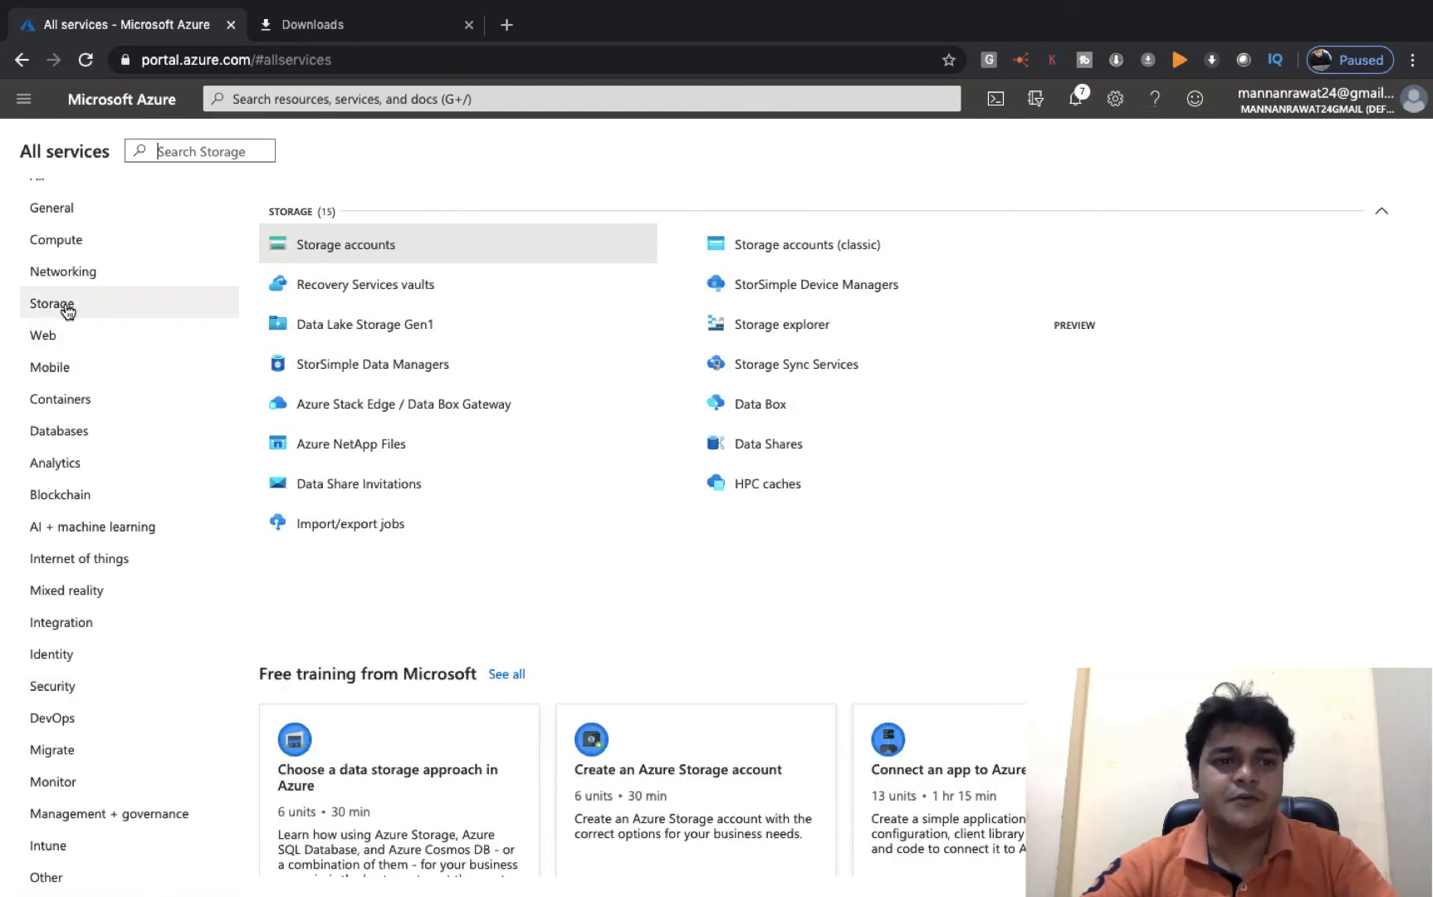
pyautogui.click(354, 247)
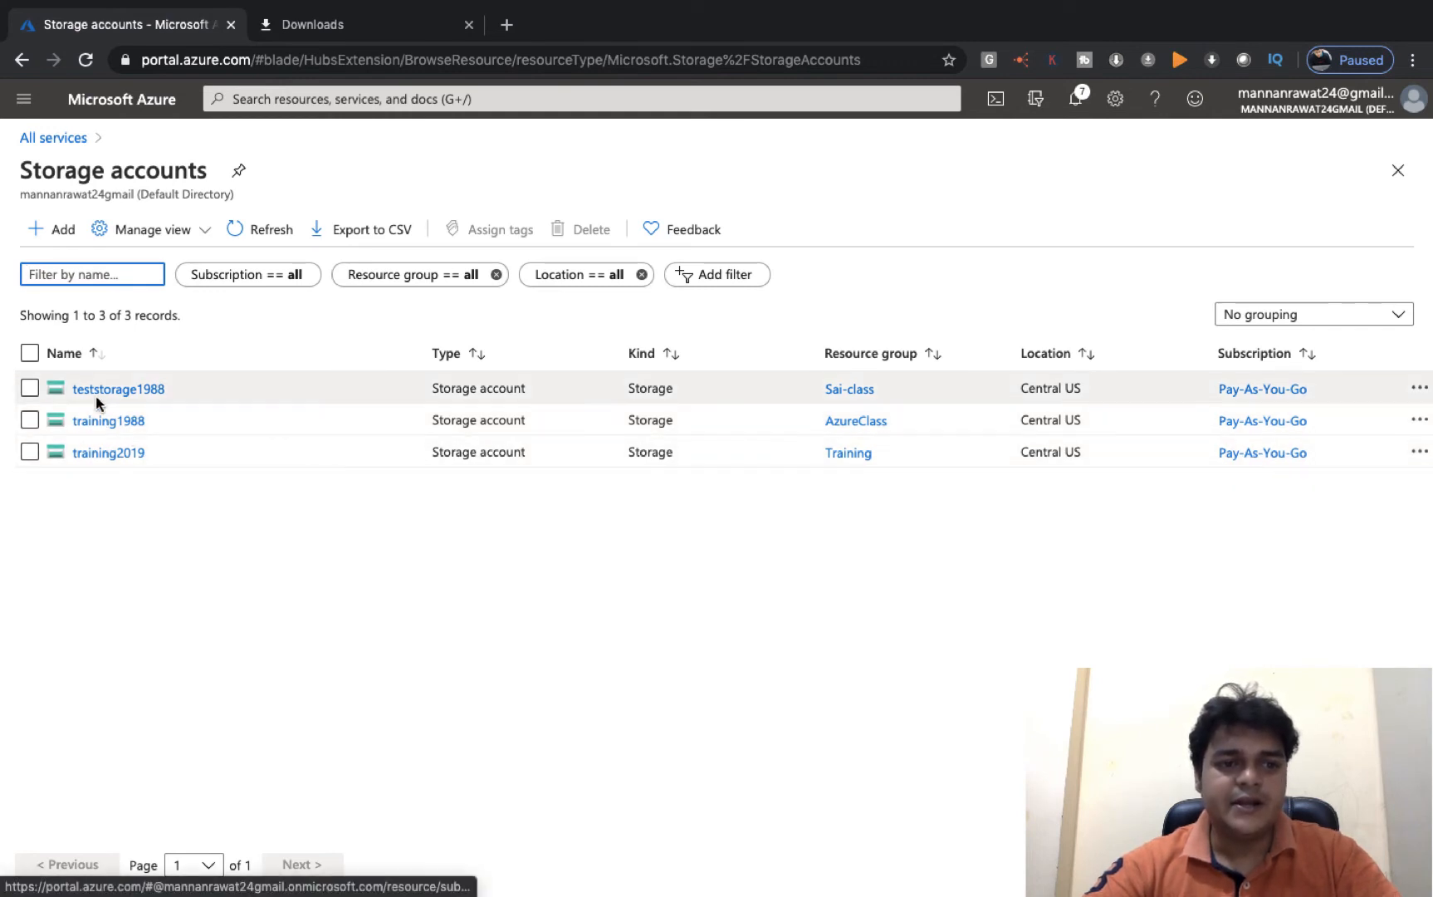
pyautogui.hotkey('ctrl', 'Left')
pyautogui.hotkey('ctrl', 'Left')
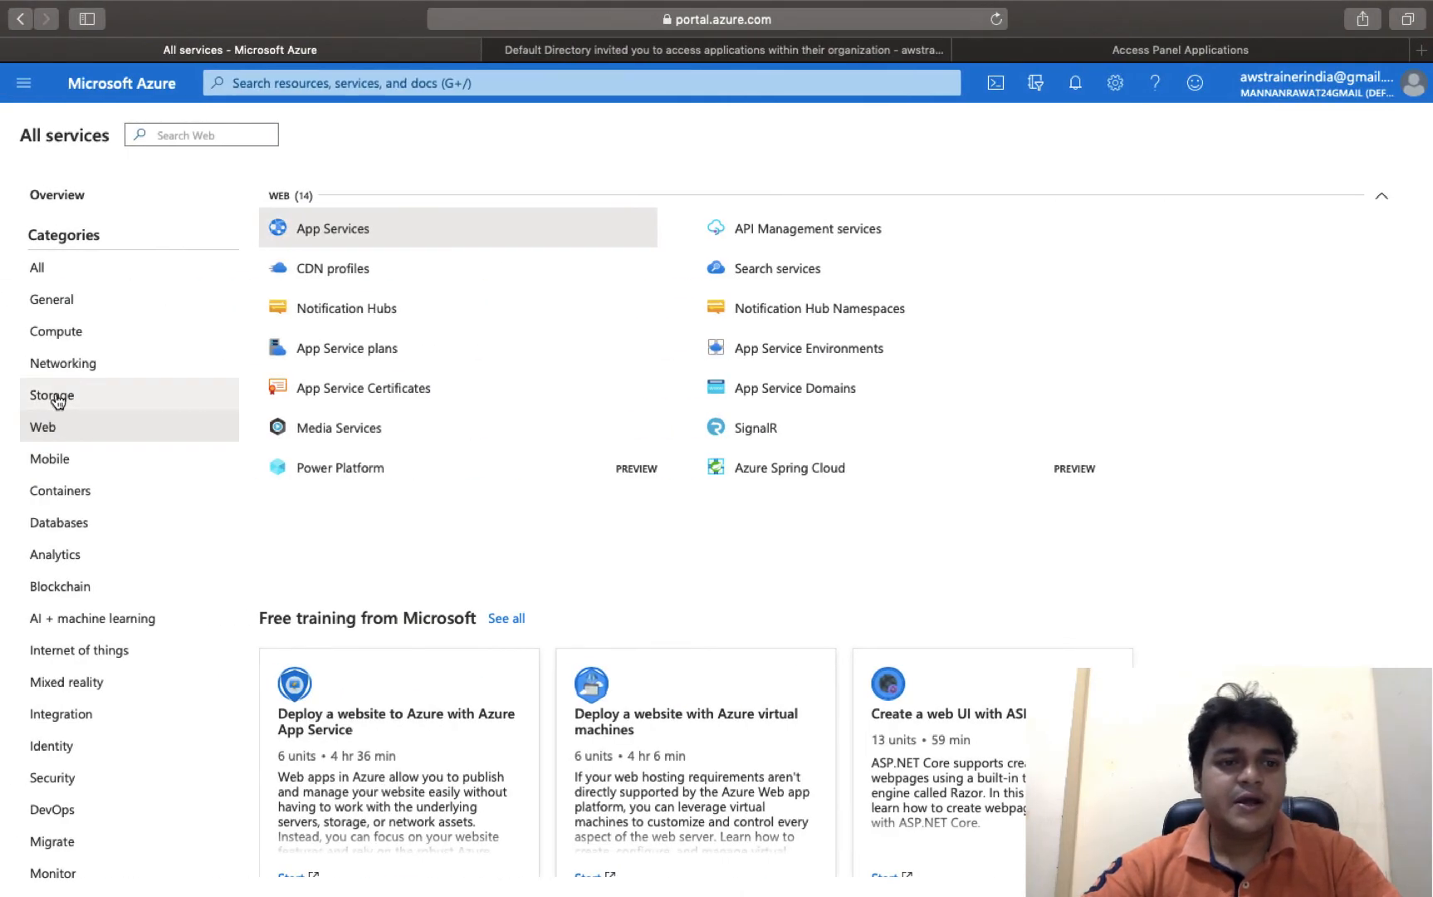
# - List the storage accounts teststorage1988, training1988 and training2019 from the Storage category
pyautogui.click(56, 399)
pyautogui.click(366, 232)
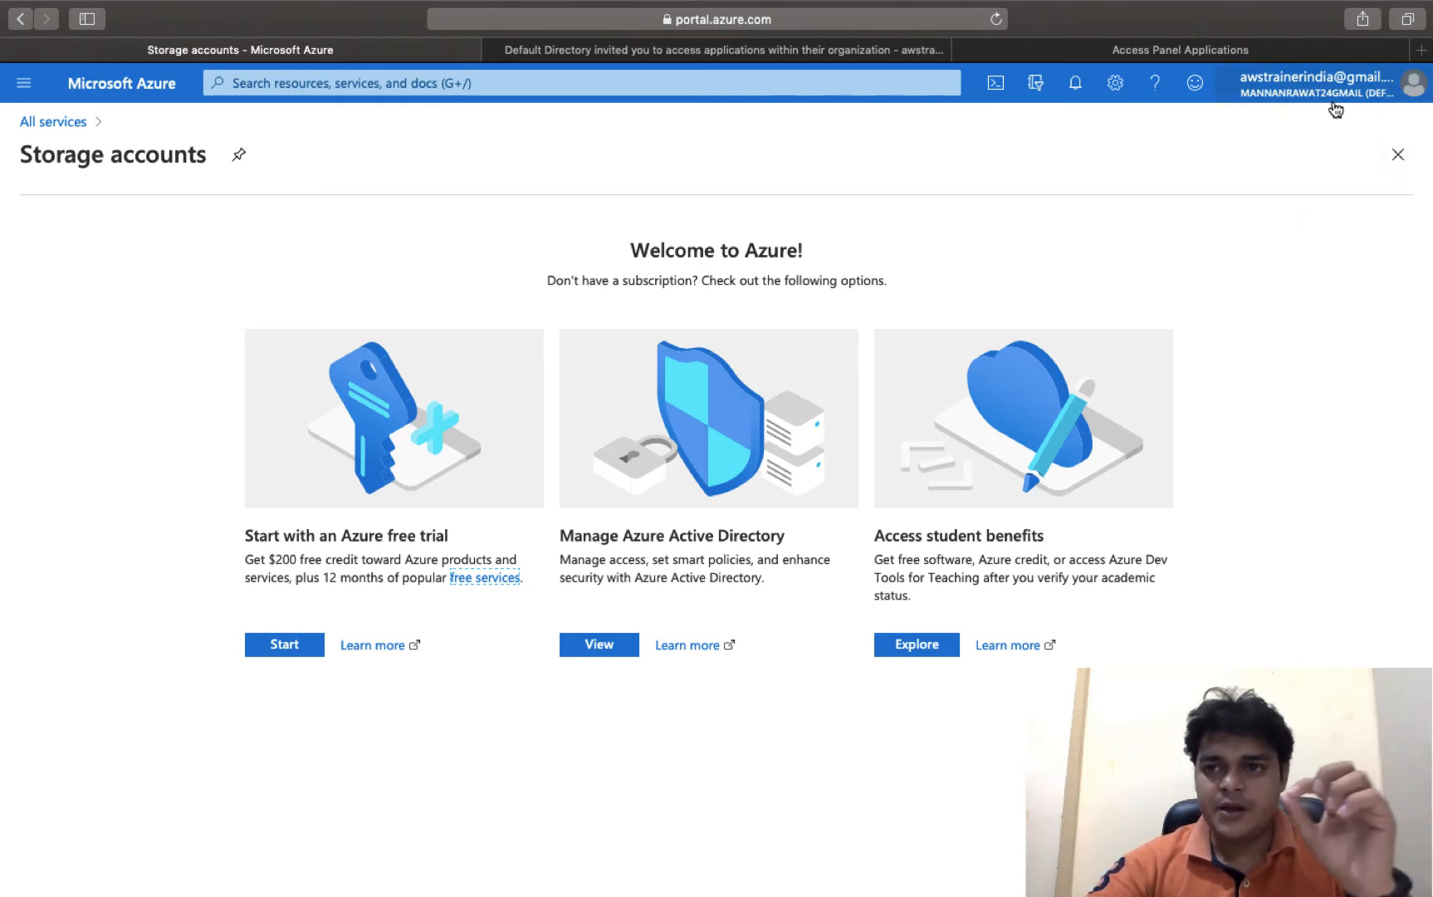
pyautogui.moveTo(1336, 110)
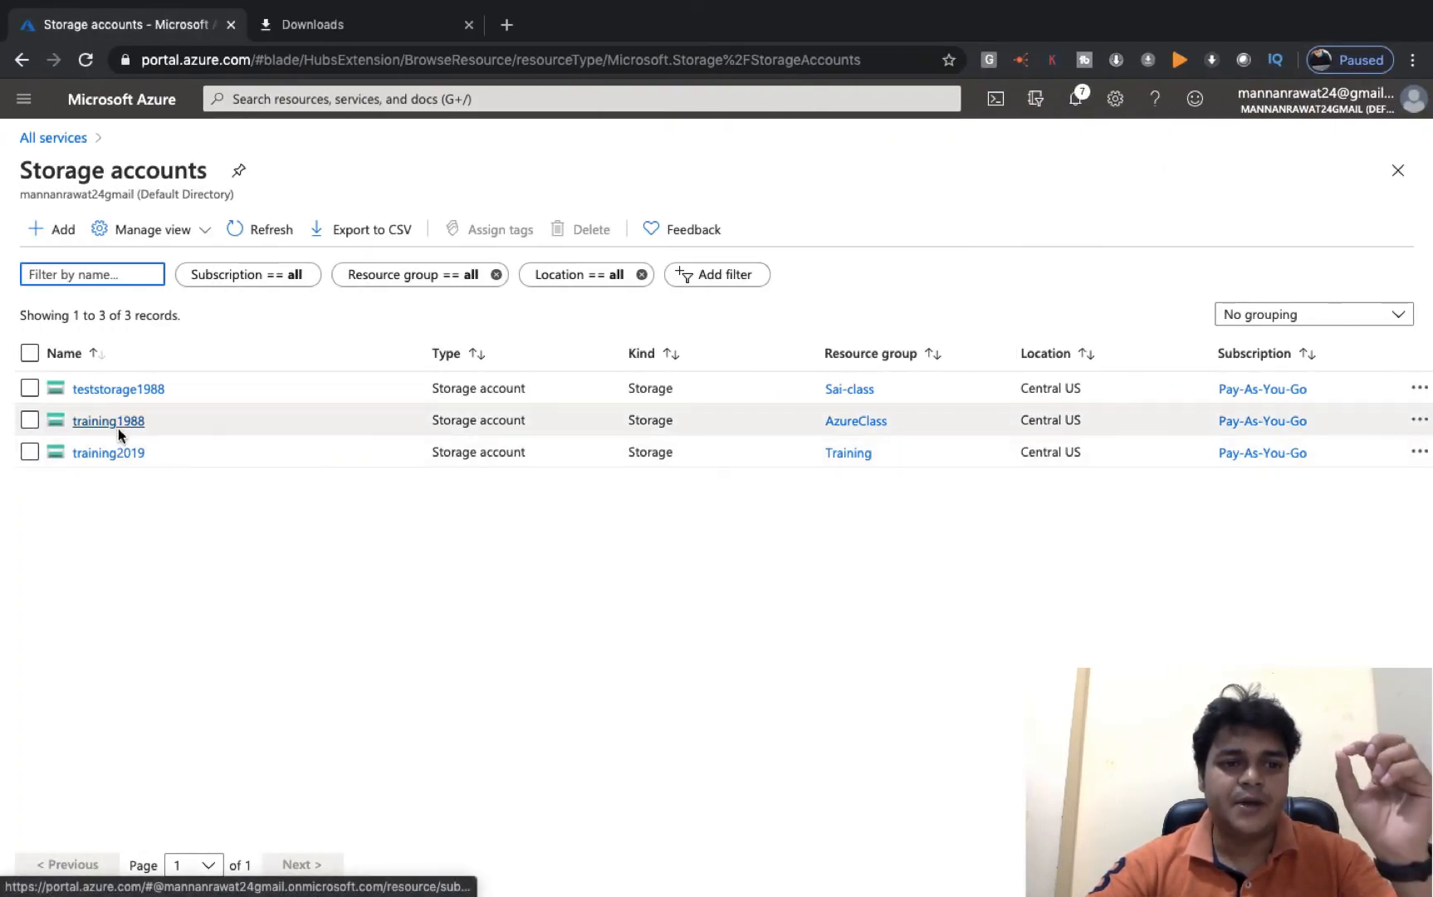
# - Start an Owner role assignment in training1988's Access control (IAM)
pyautogui.click(125, 421)
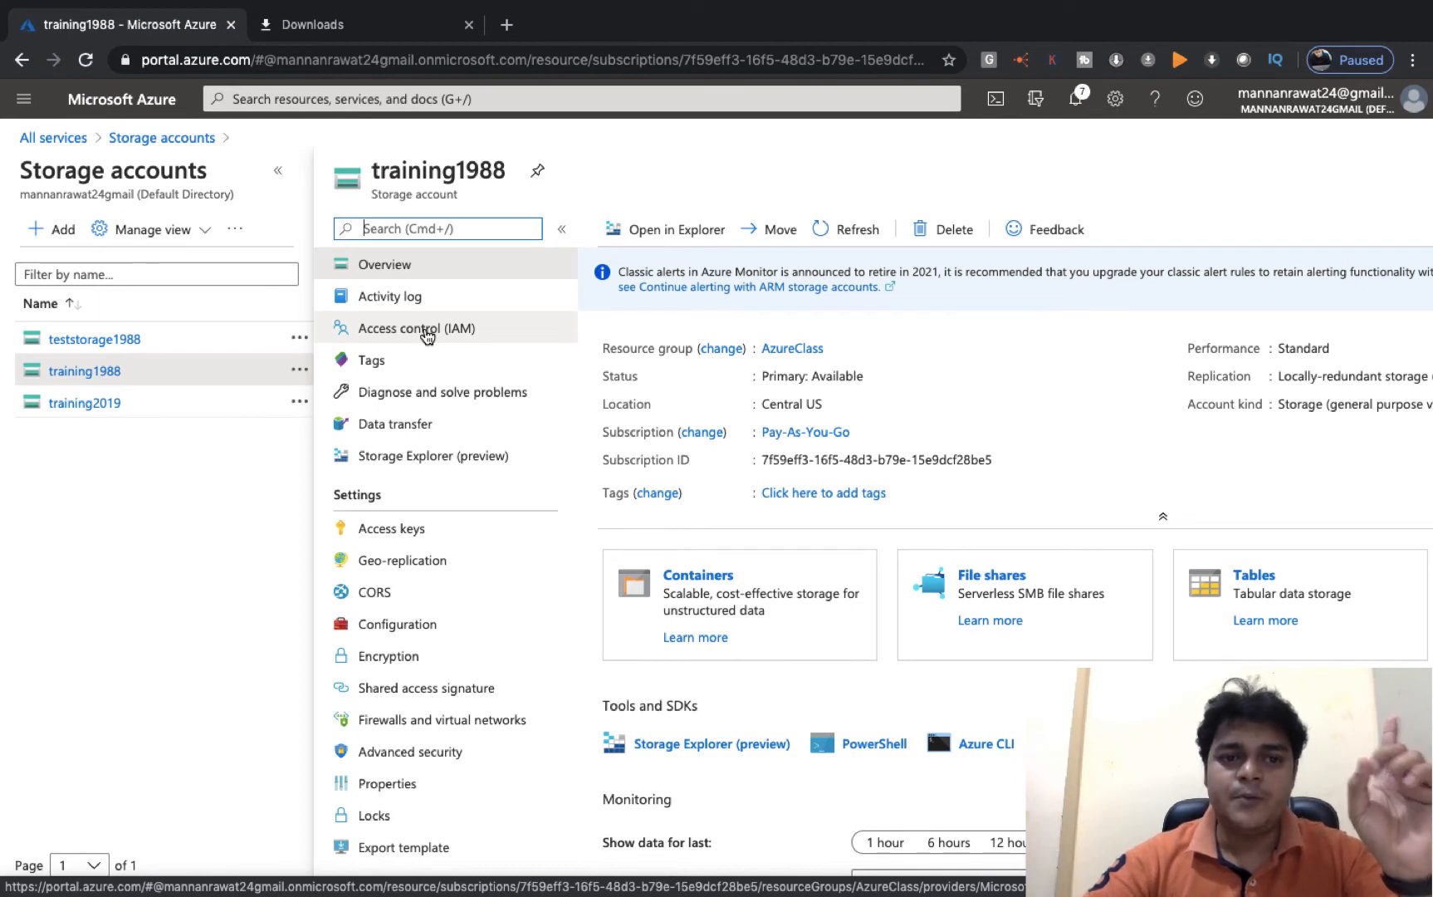
pyautogui.click(444, 337)
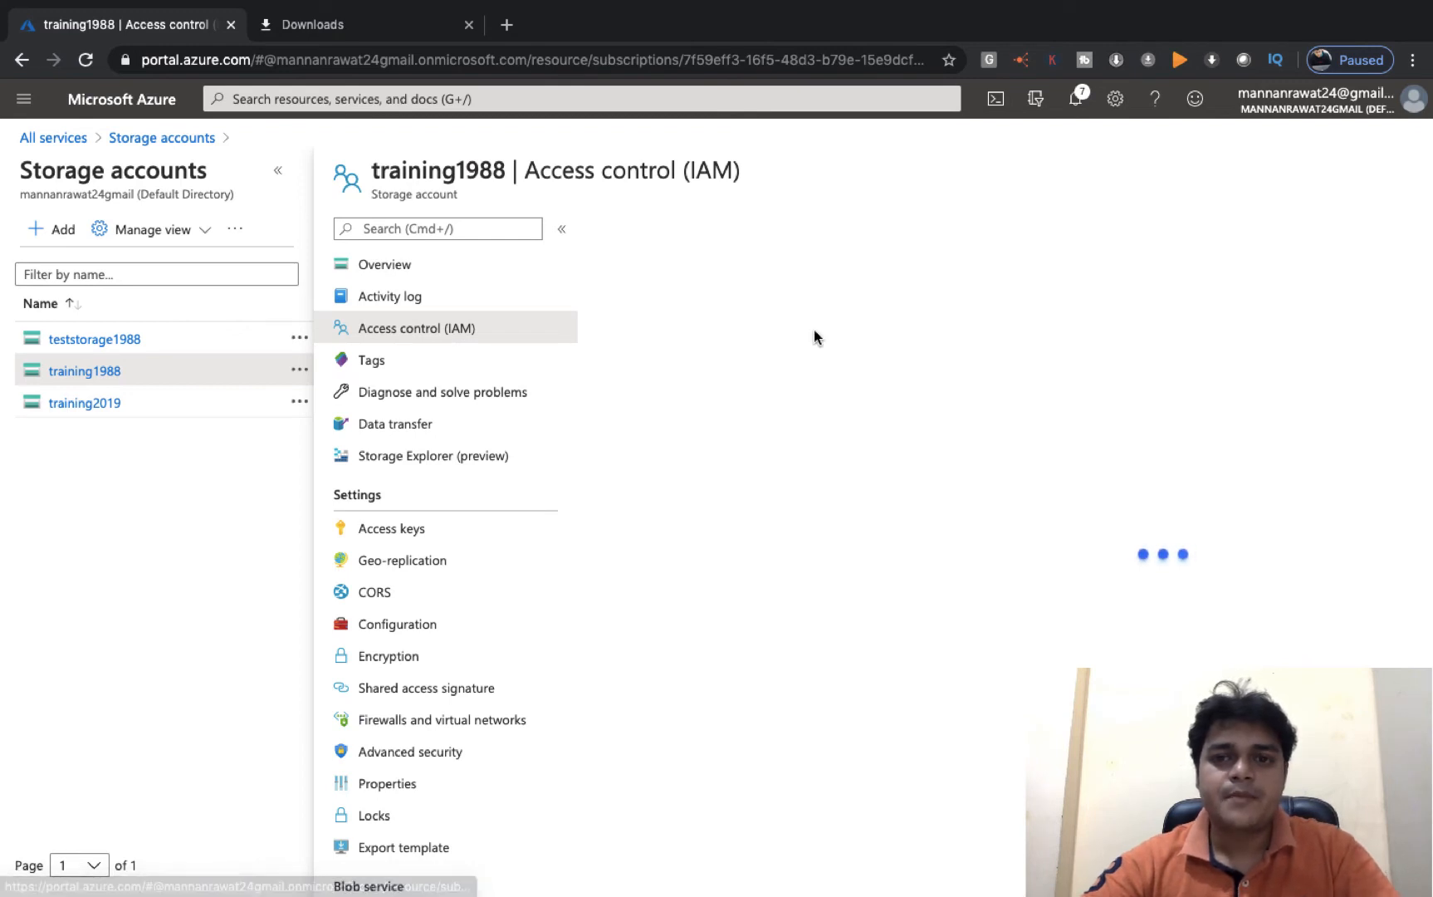
pyautogui.click(638, 237)
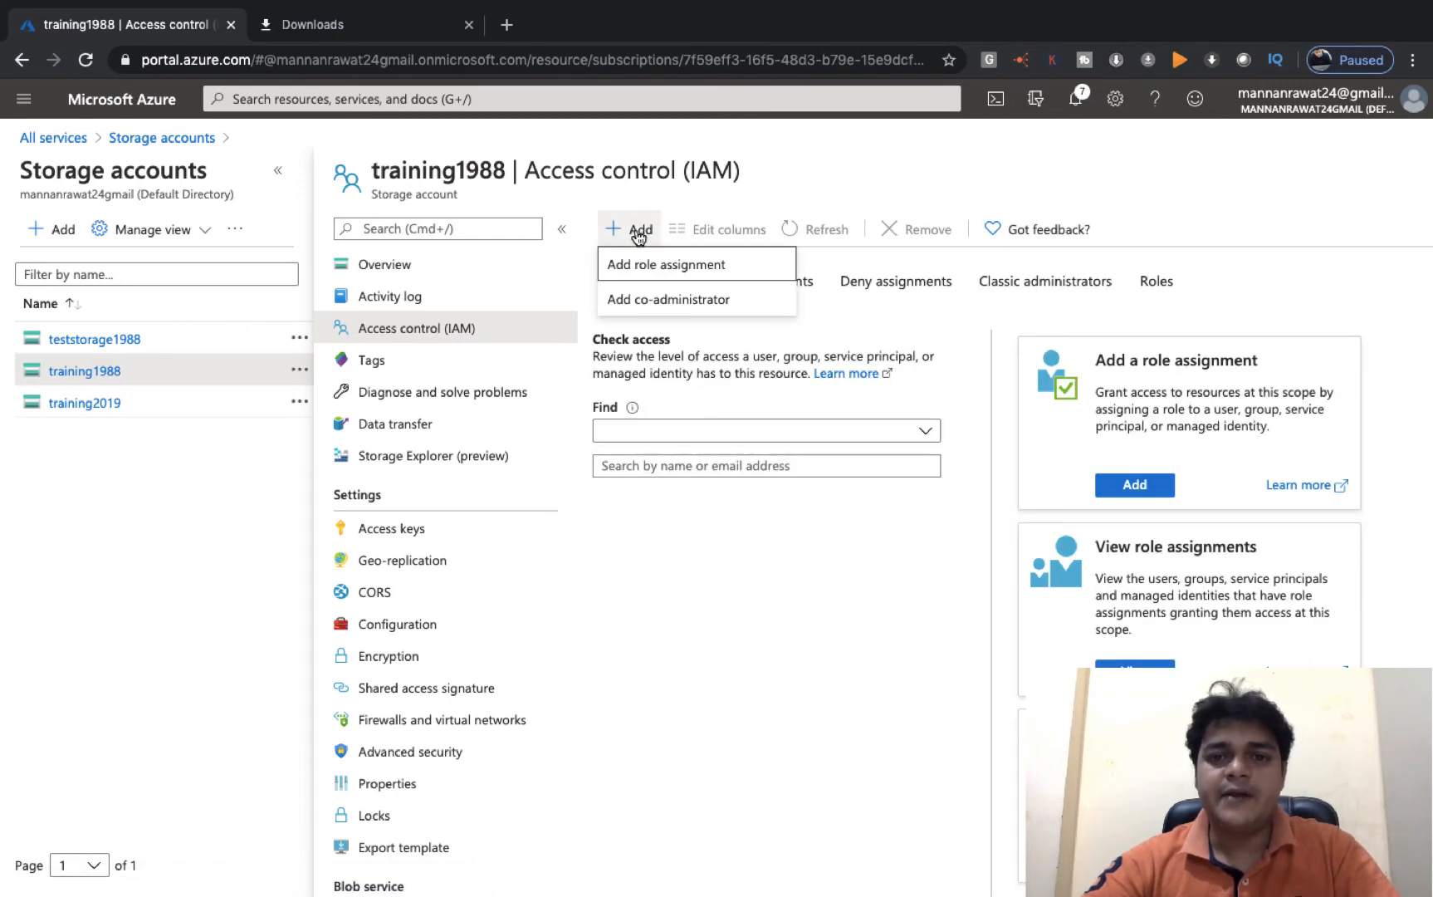
pyautogui.click(646, 270)
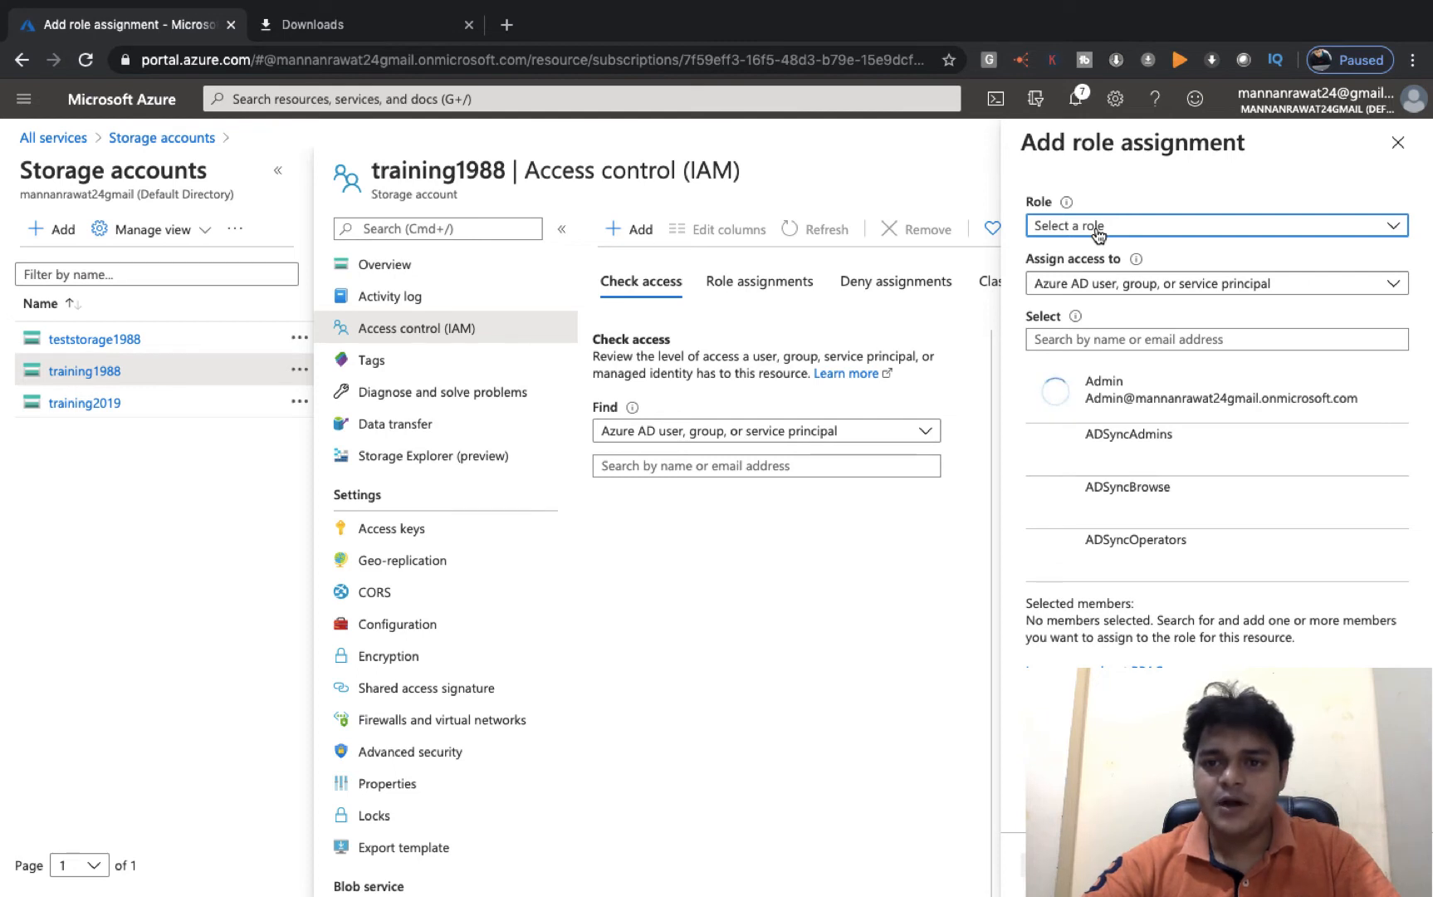
pyautogui.click(1300, 225)
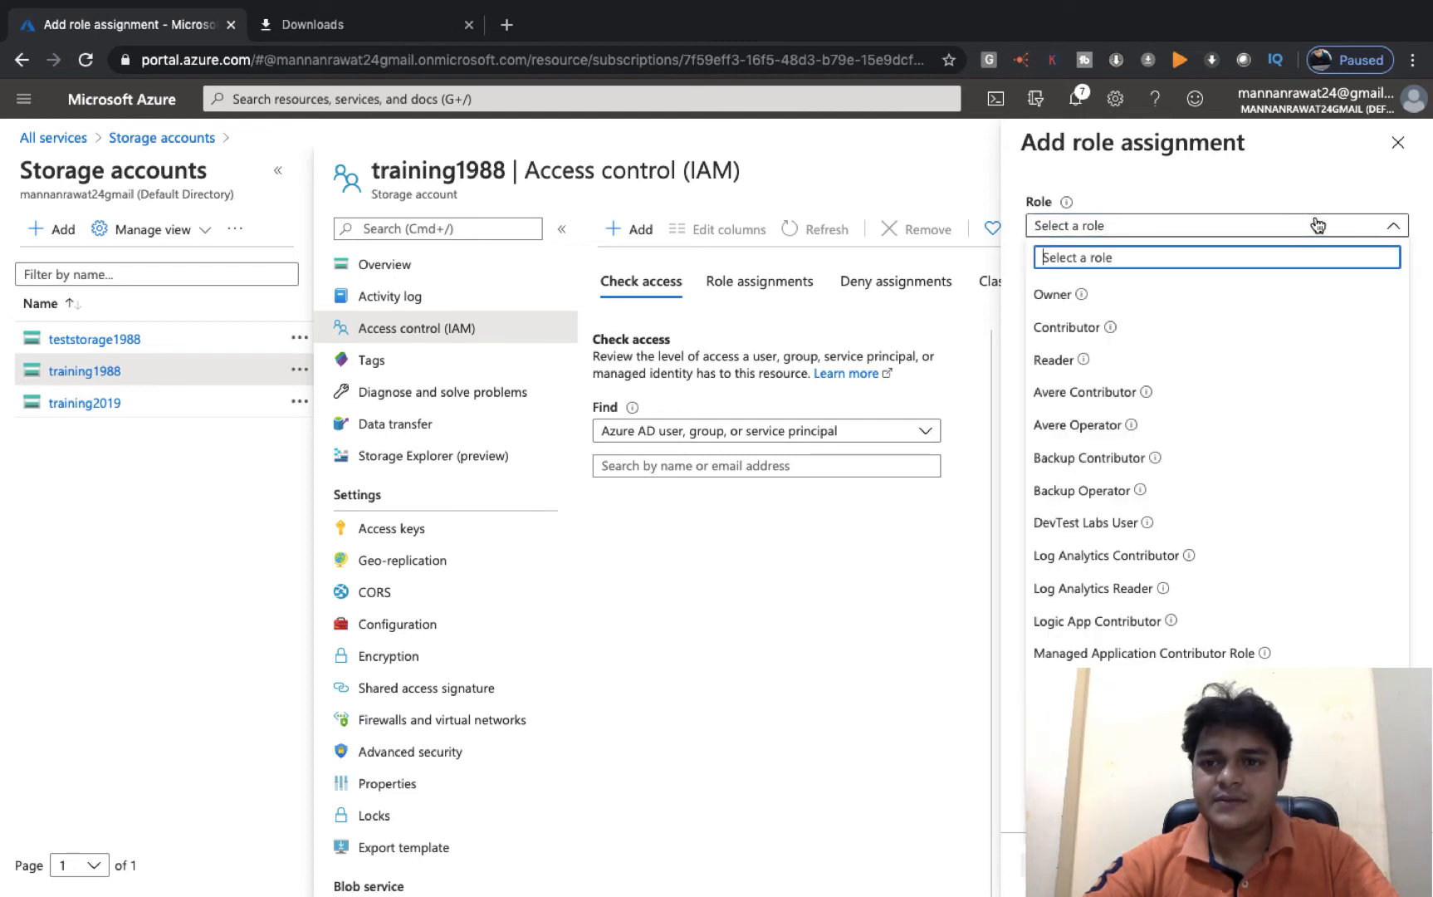
pyautogui.click(1053, 295)
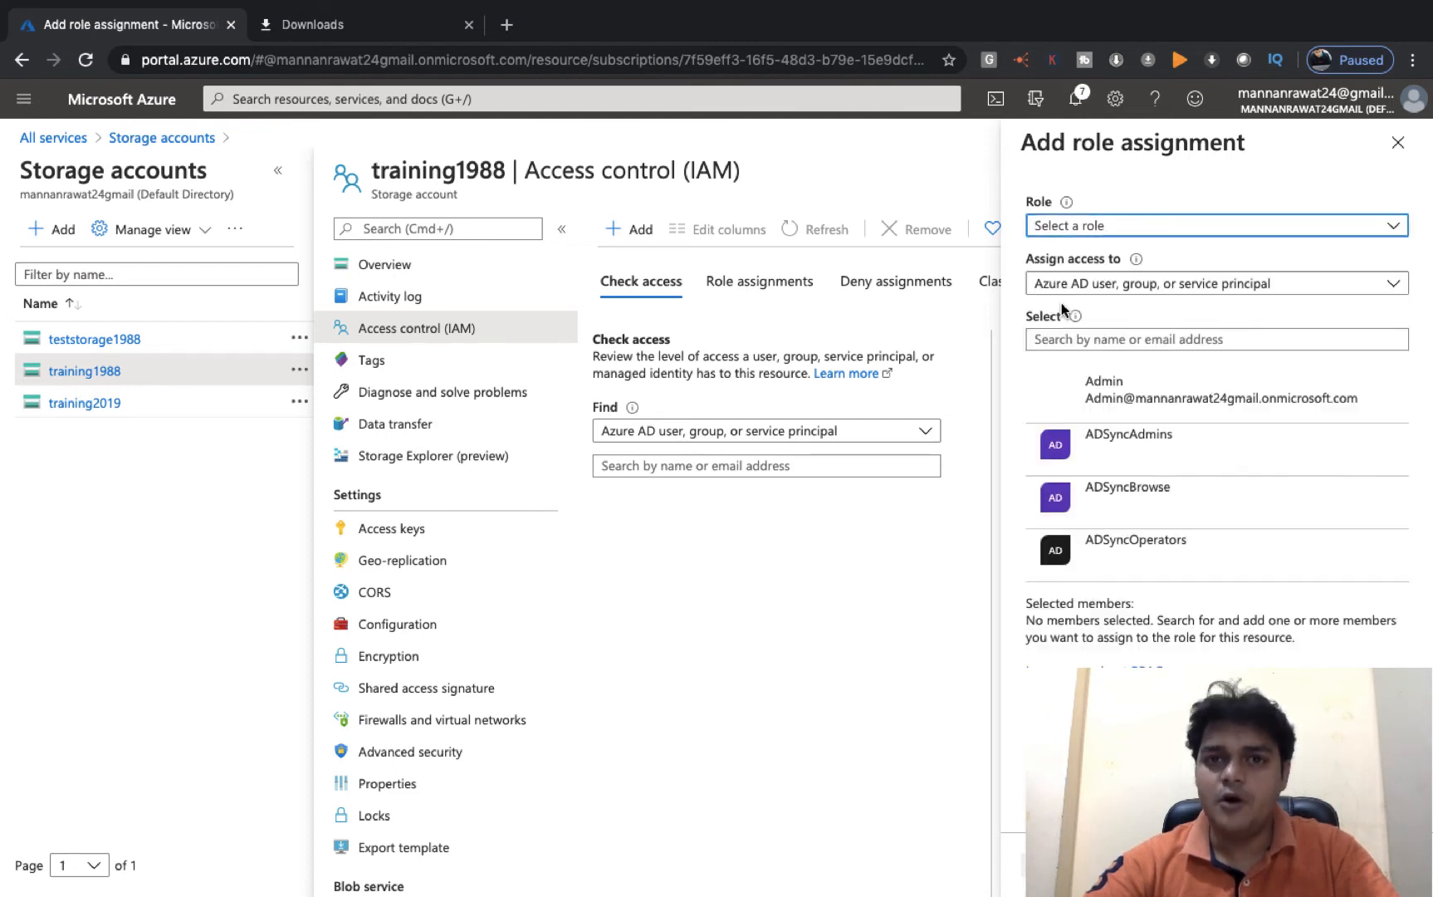
# - Select Azure (Guest) by searching 'awstrain' and save, which fails as read-only
pyautogui.click(1096, 339)
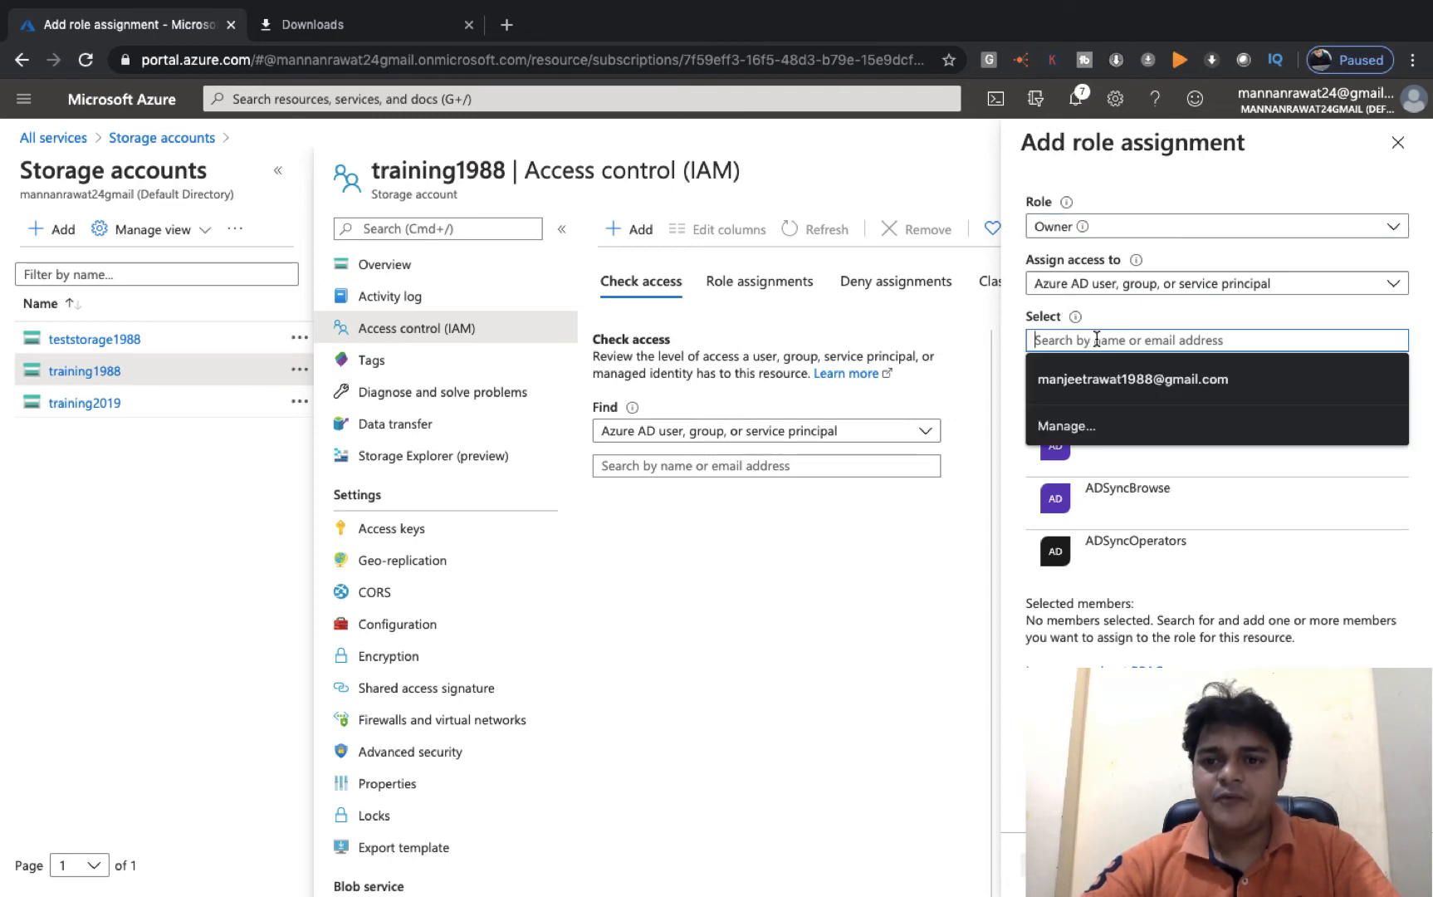
pyautogui.click(1146, 319)
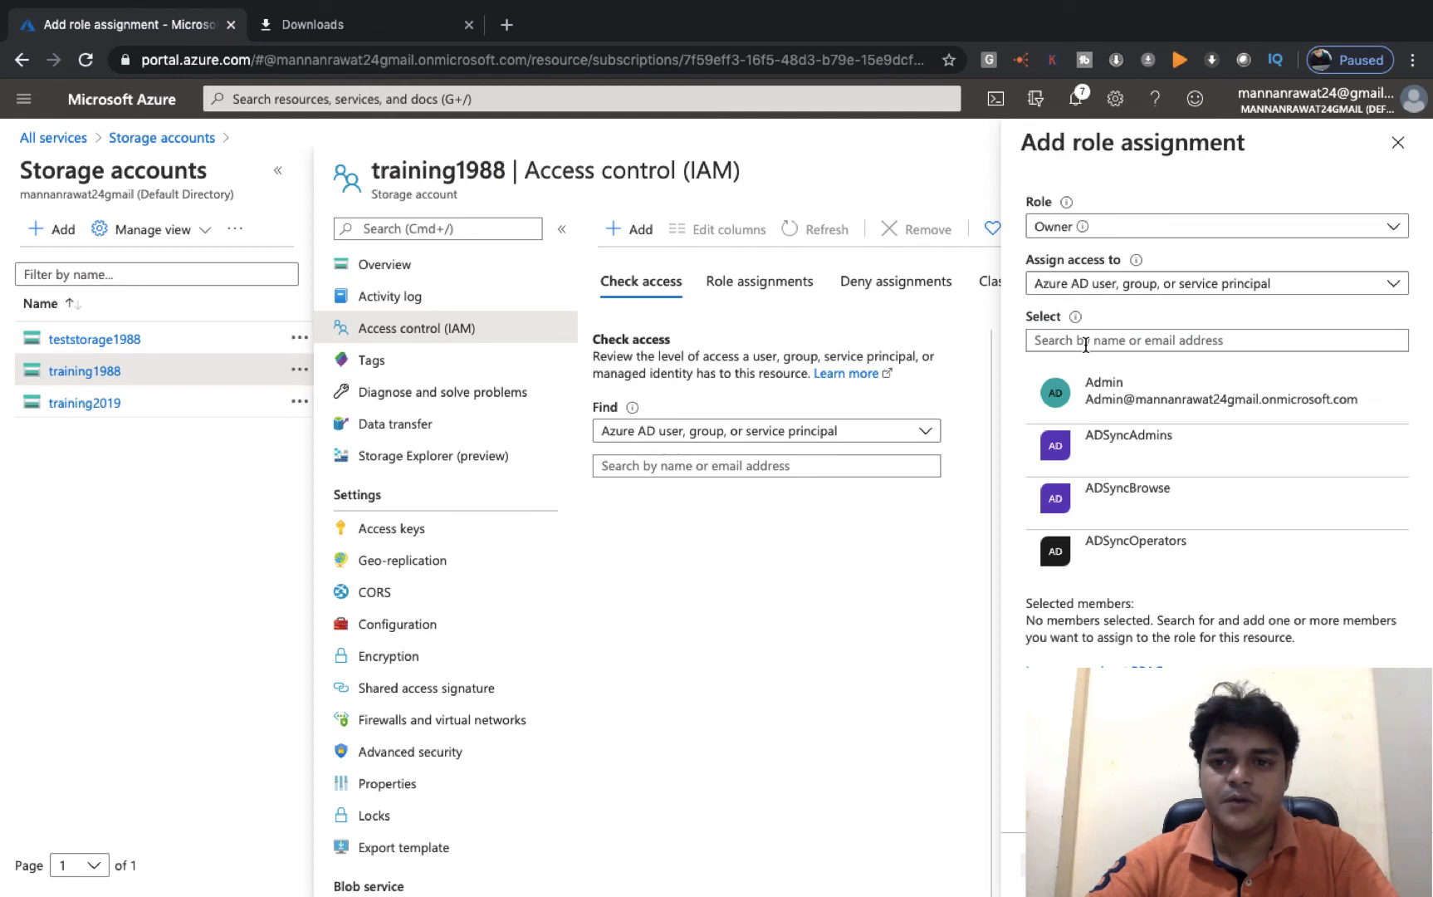
pyautogui.click(1067, 335)
pyautogui.write('aws')
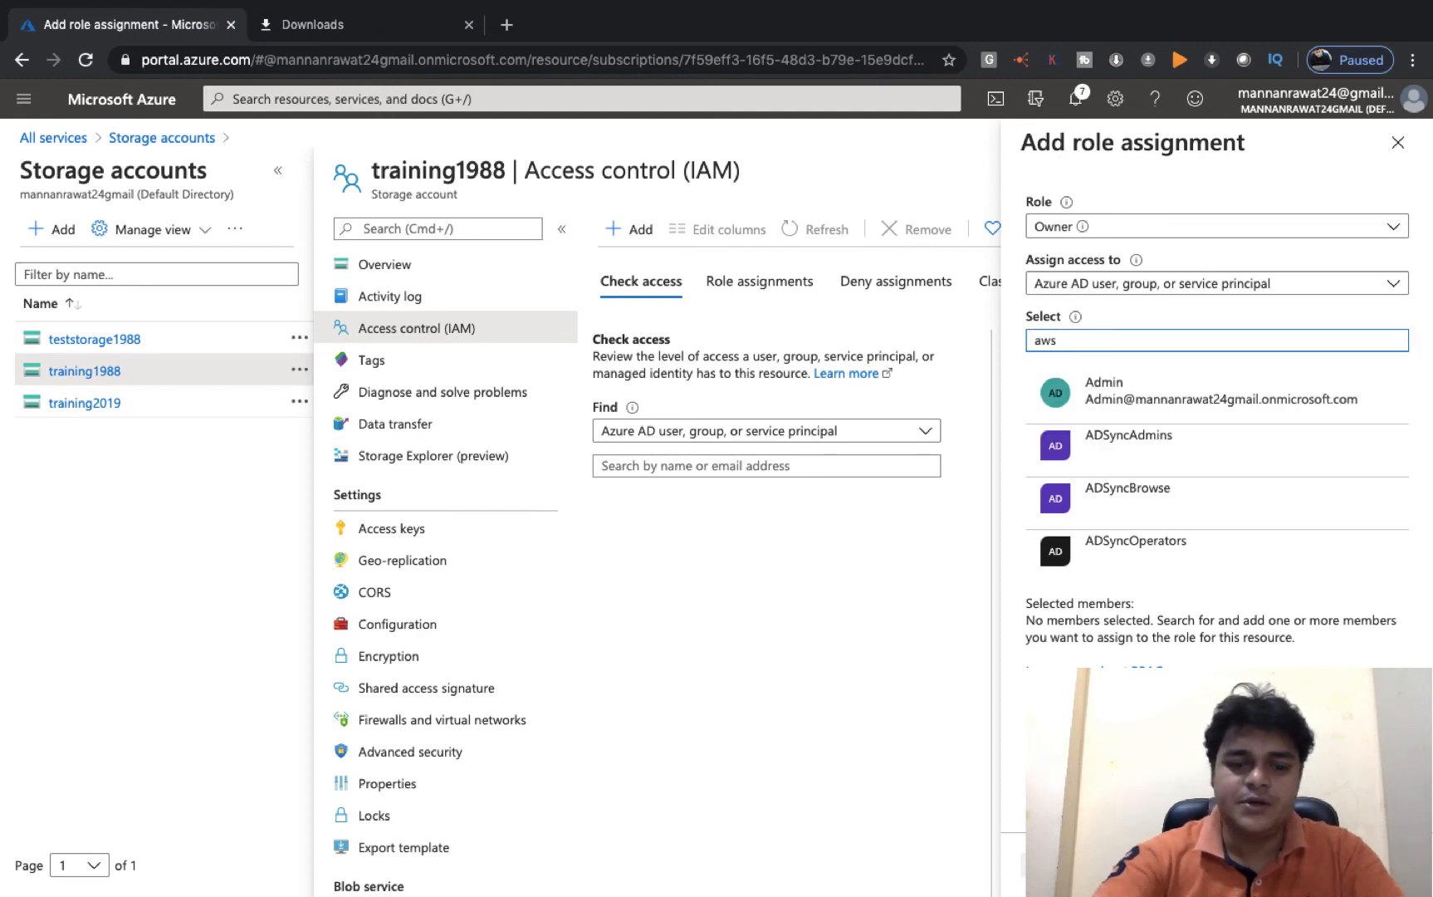
pyautogui.write('tra')
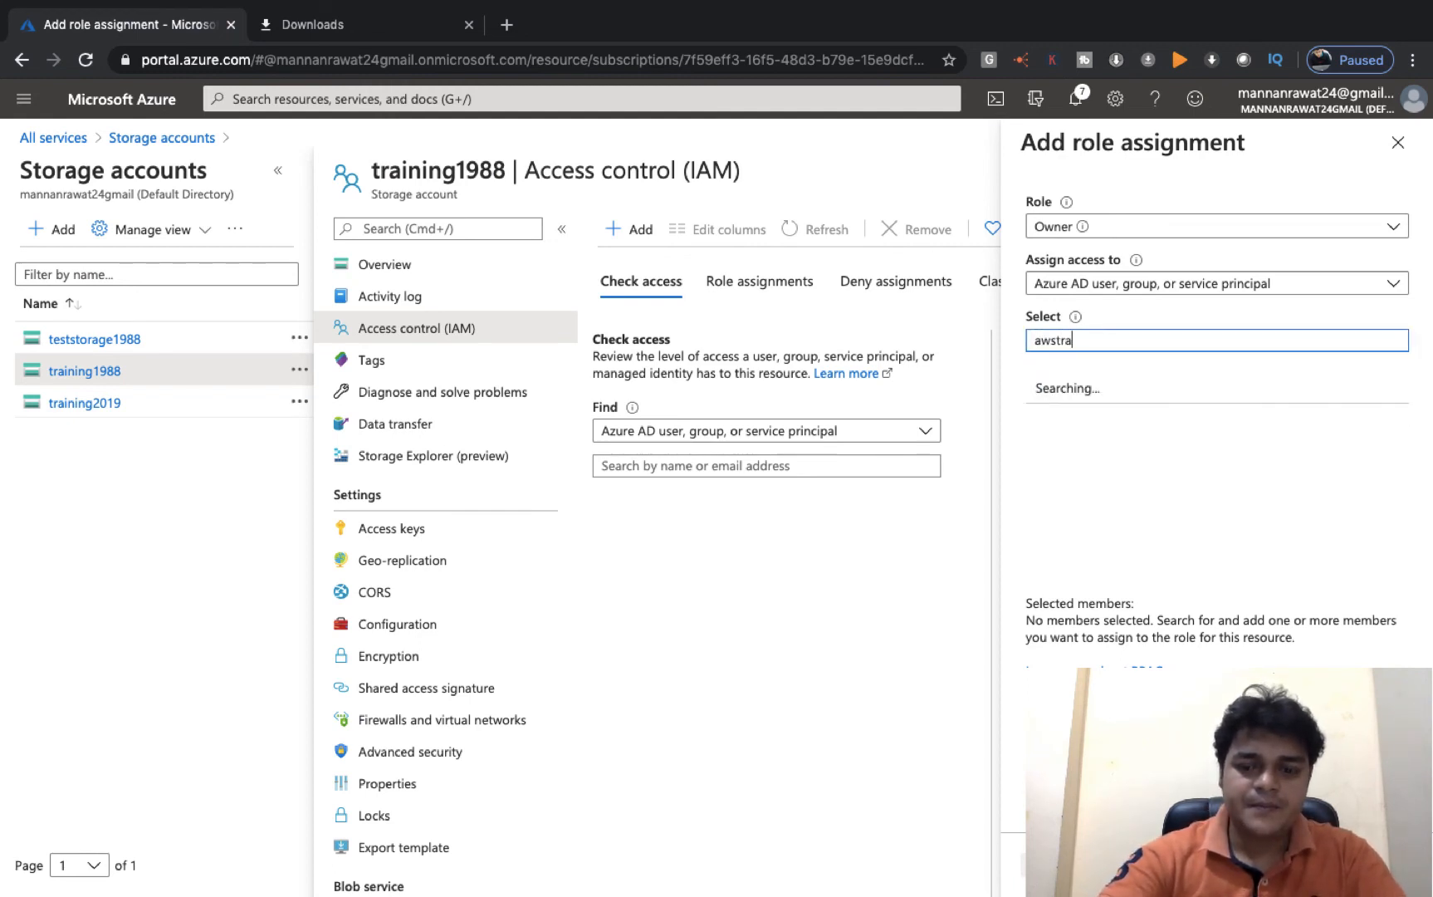
pyautogui.write('iner')
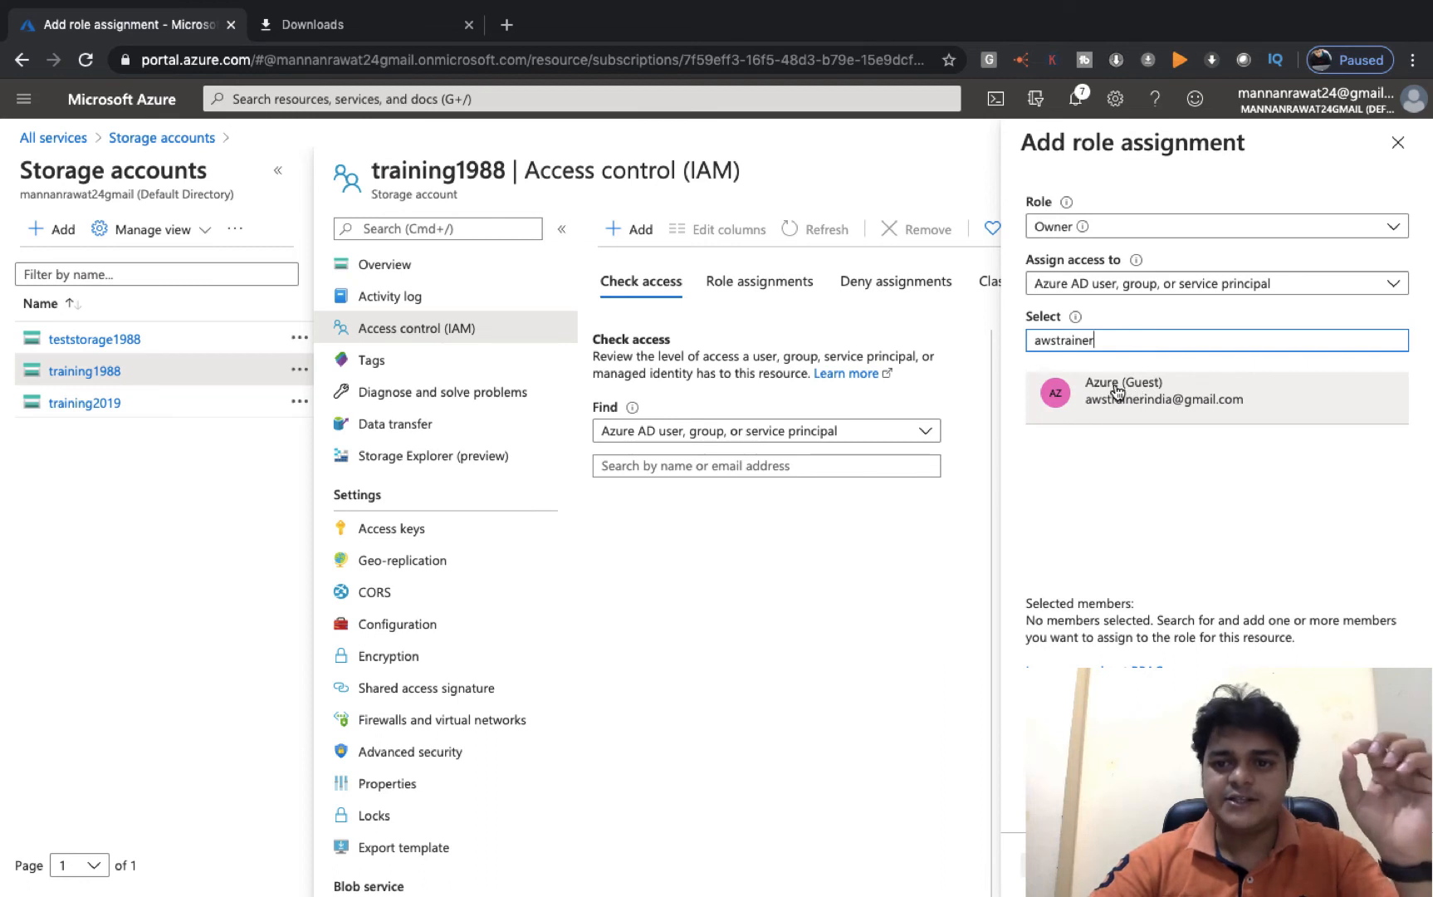
pyautogui.click(1139, 387)
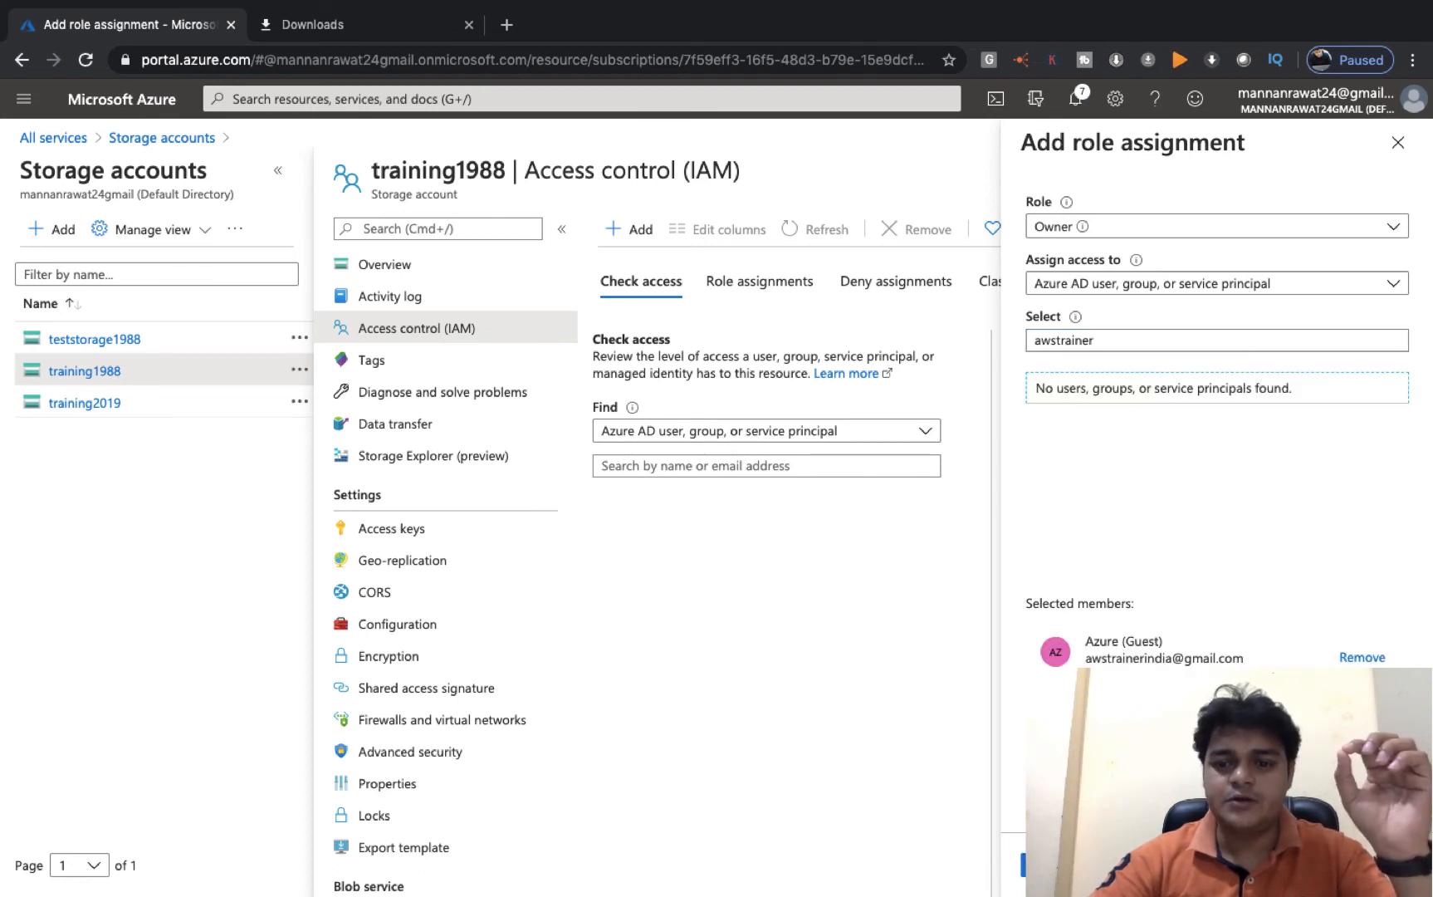
pyautogui.click(1059, 864)
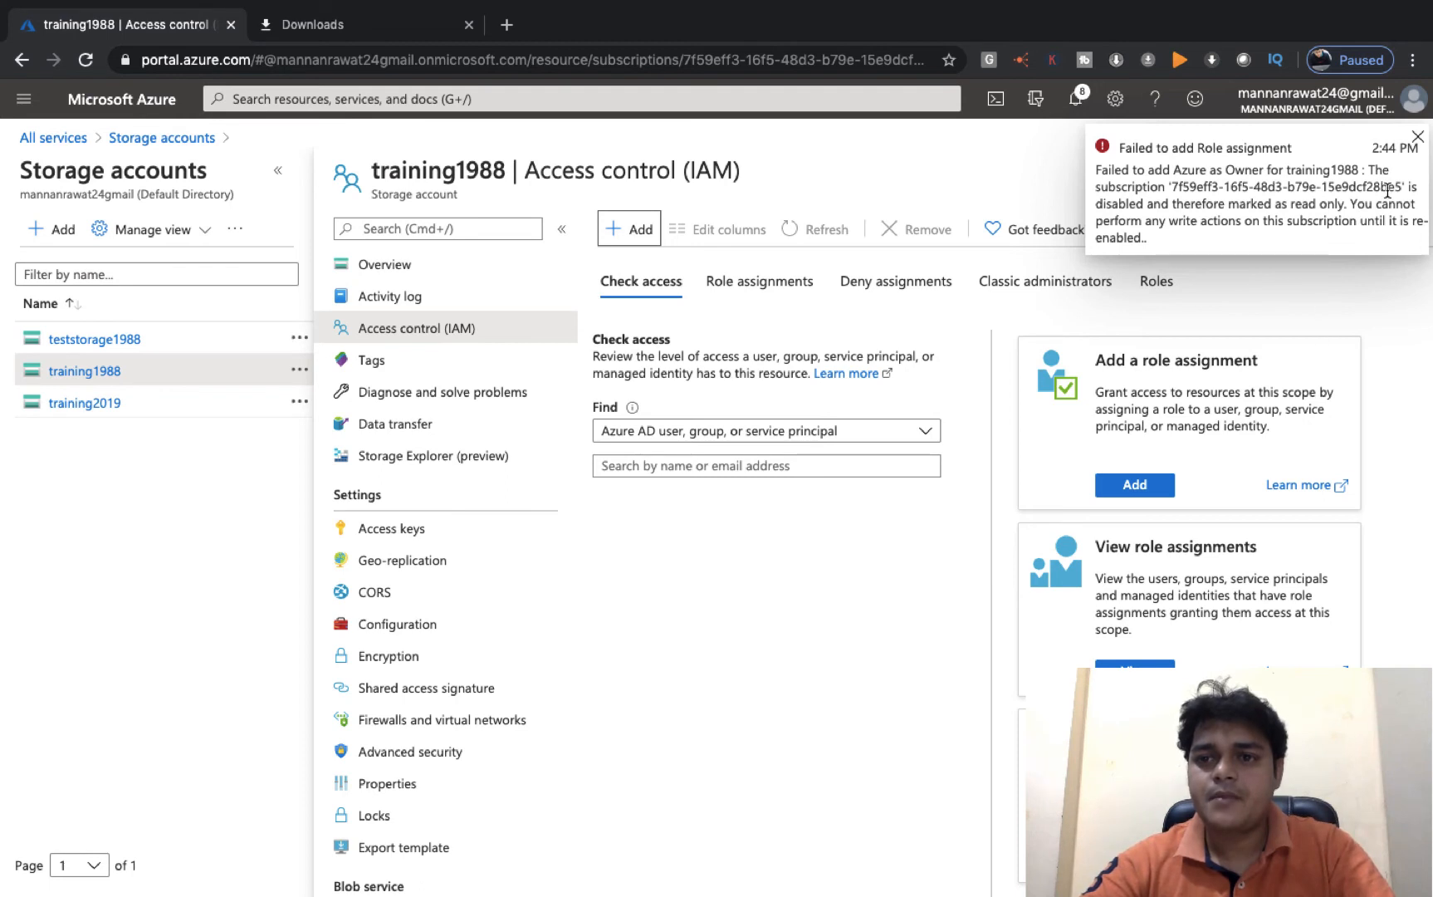
pyautogui.click(1419, 140)
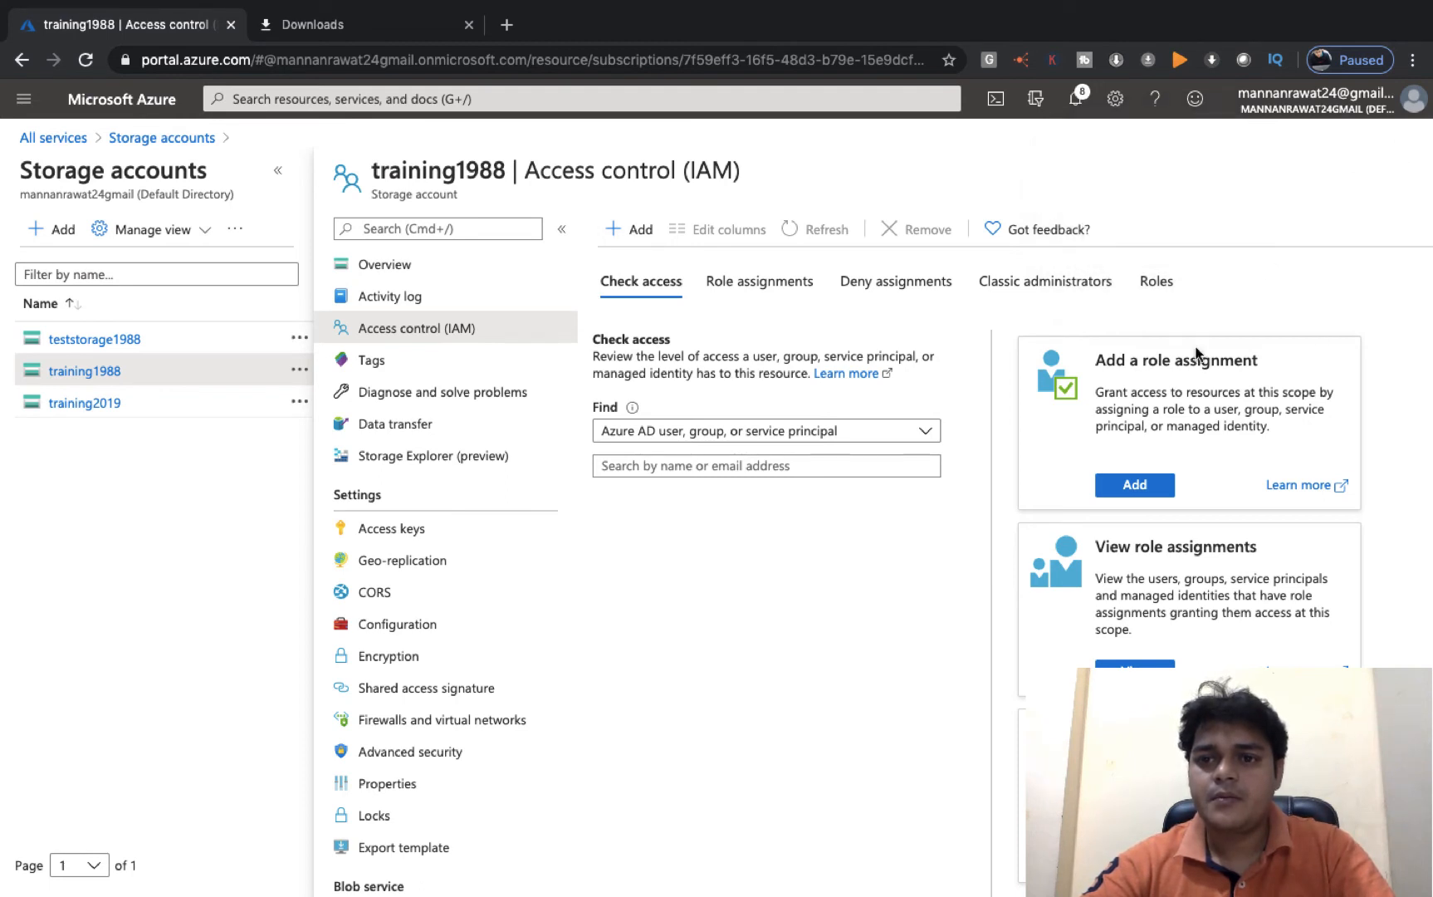
# - Begin a role assignment on training2019 and select the Azure (Guest) user as member
pyautogui.click(87, 410)
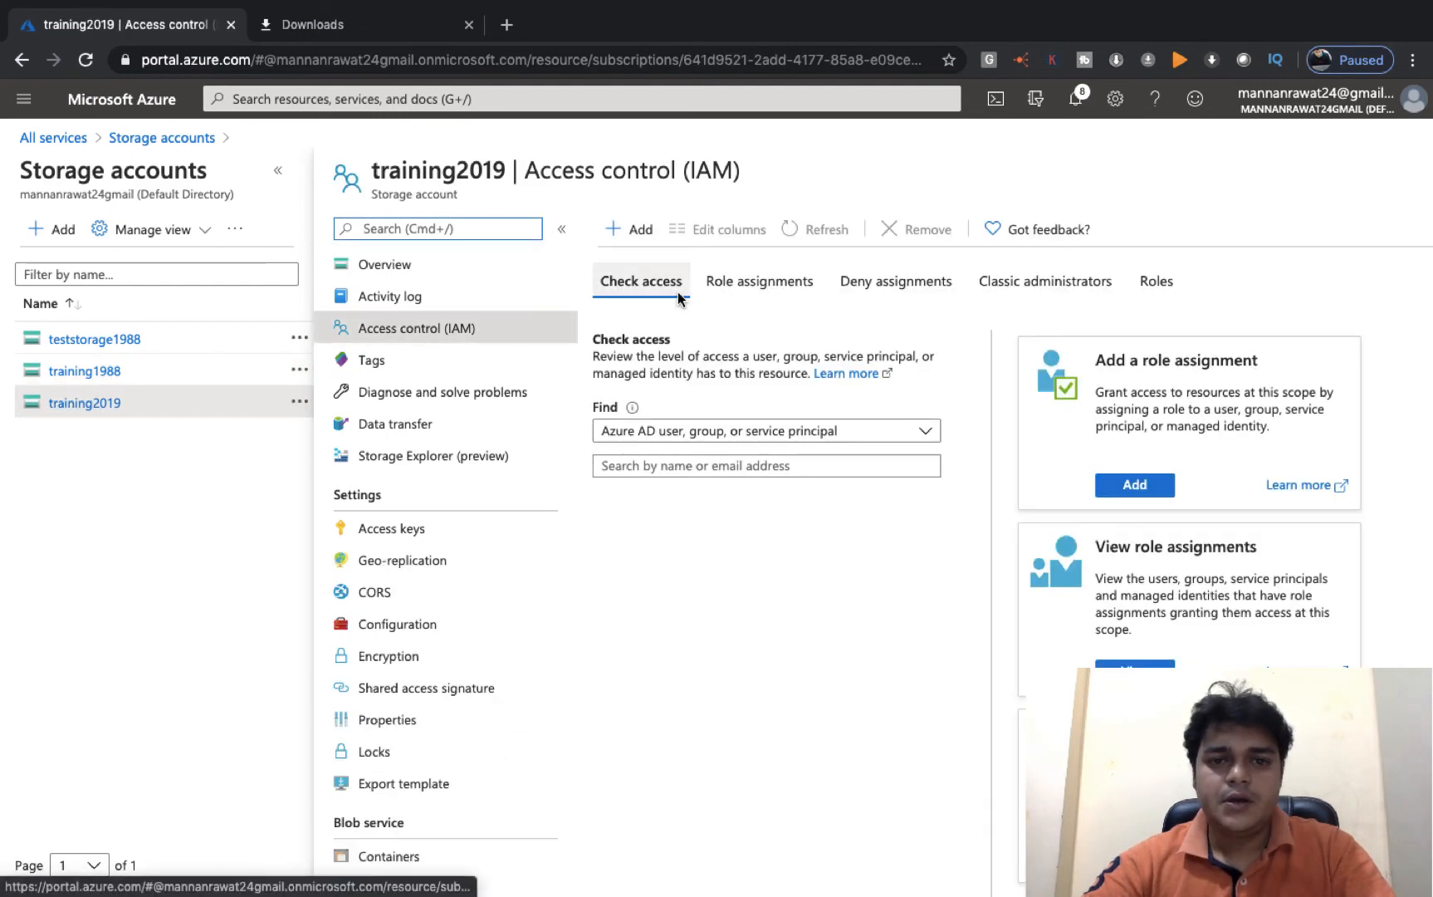
pyautogui.click(644, 222)
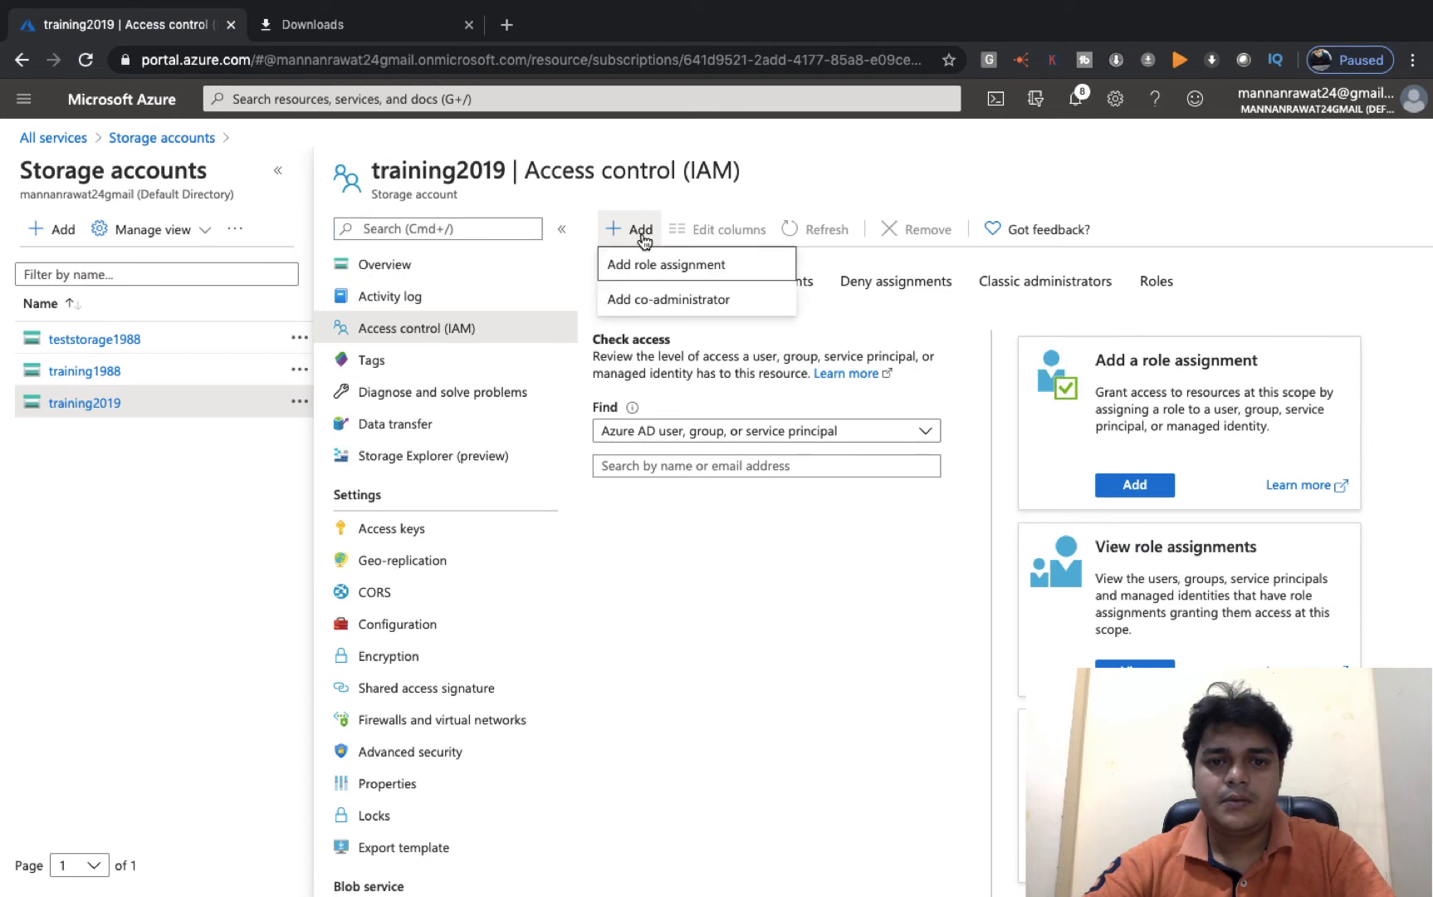
pyautogui.click(666, 263)
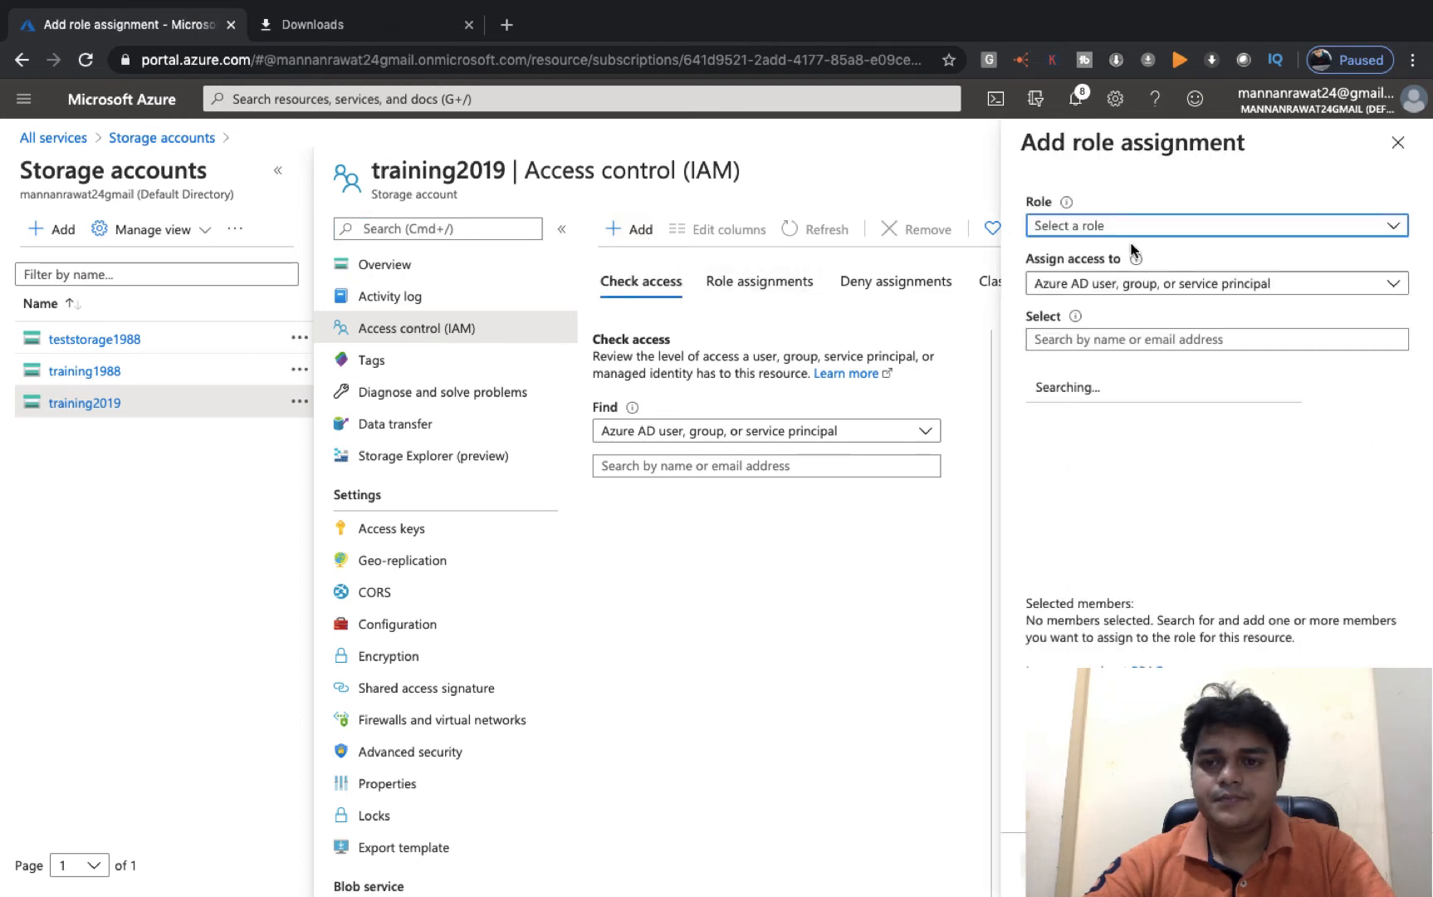
pyautogui.click(1131, 339)
pyautogui.write('aws')
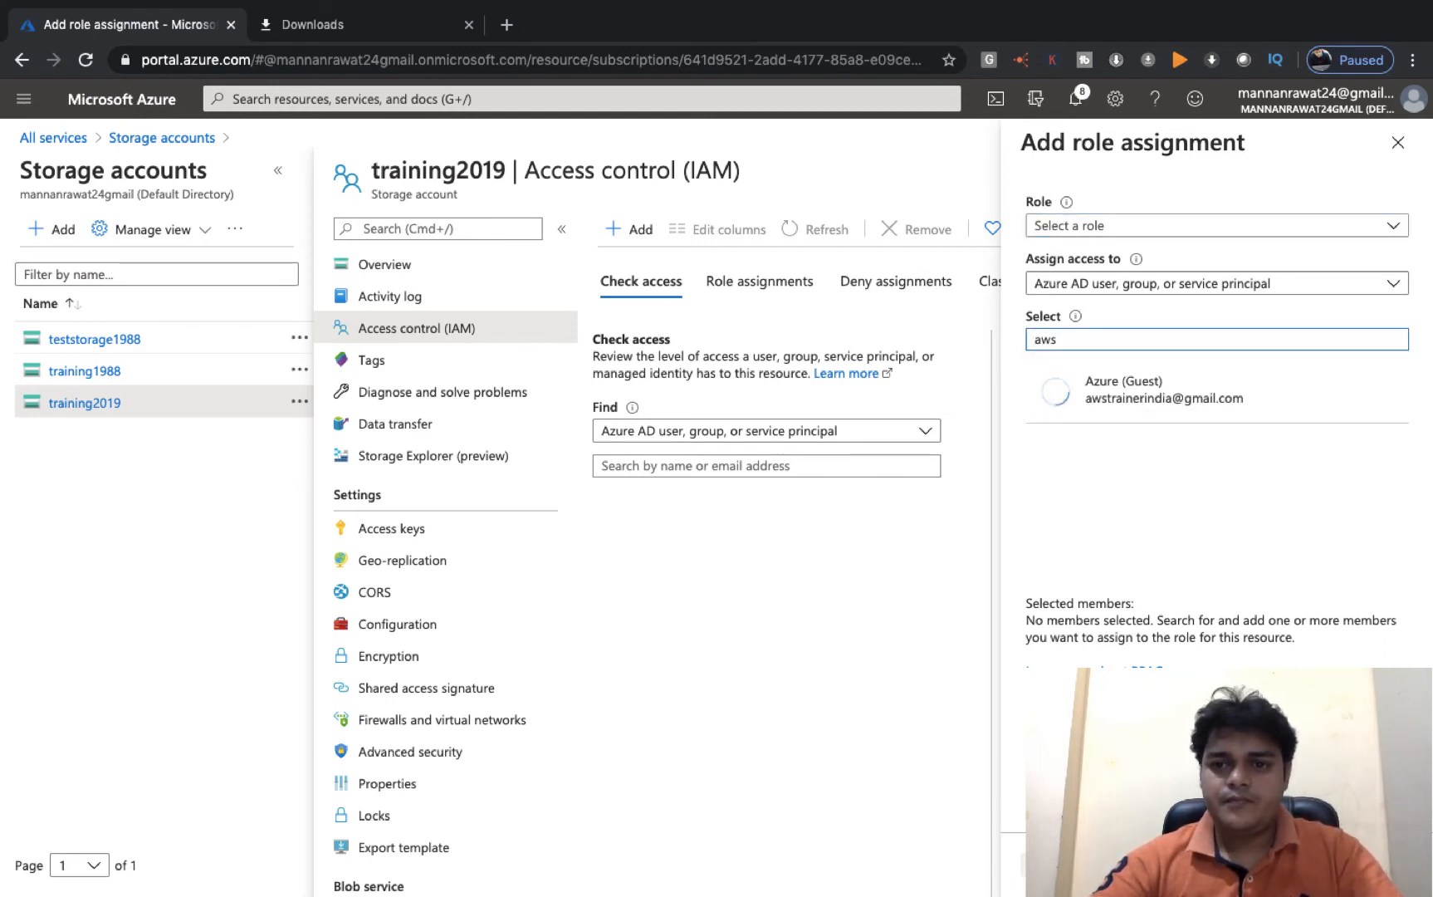
pyautogui.click(1144, 406)
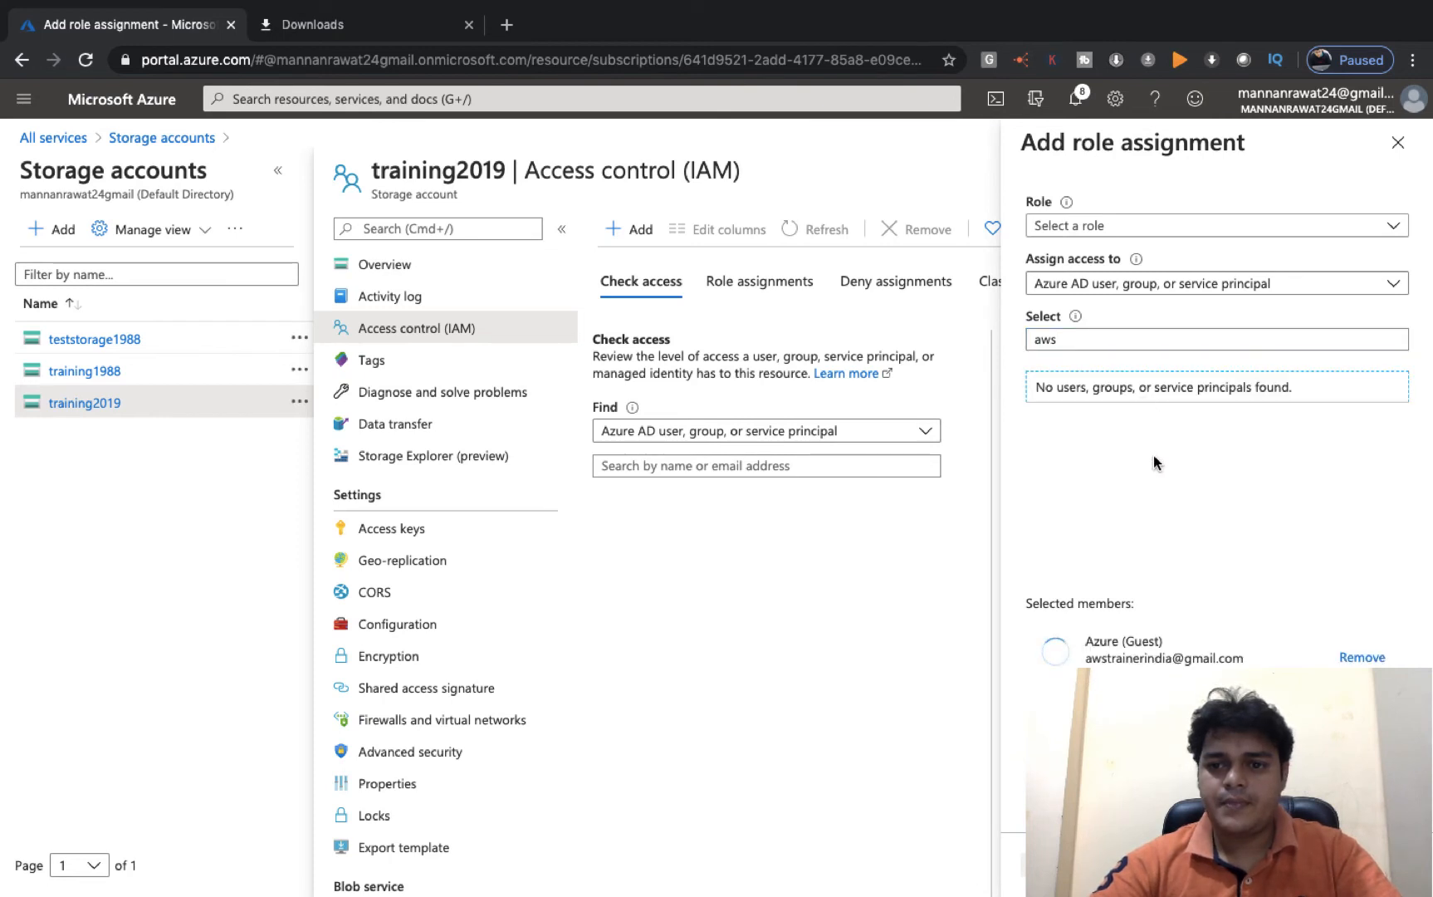
pyautogui.click(1122, 650)
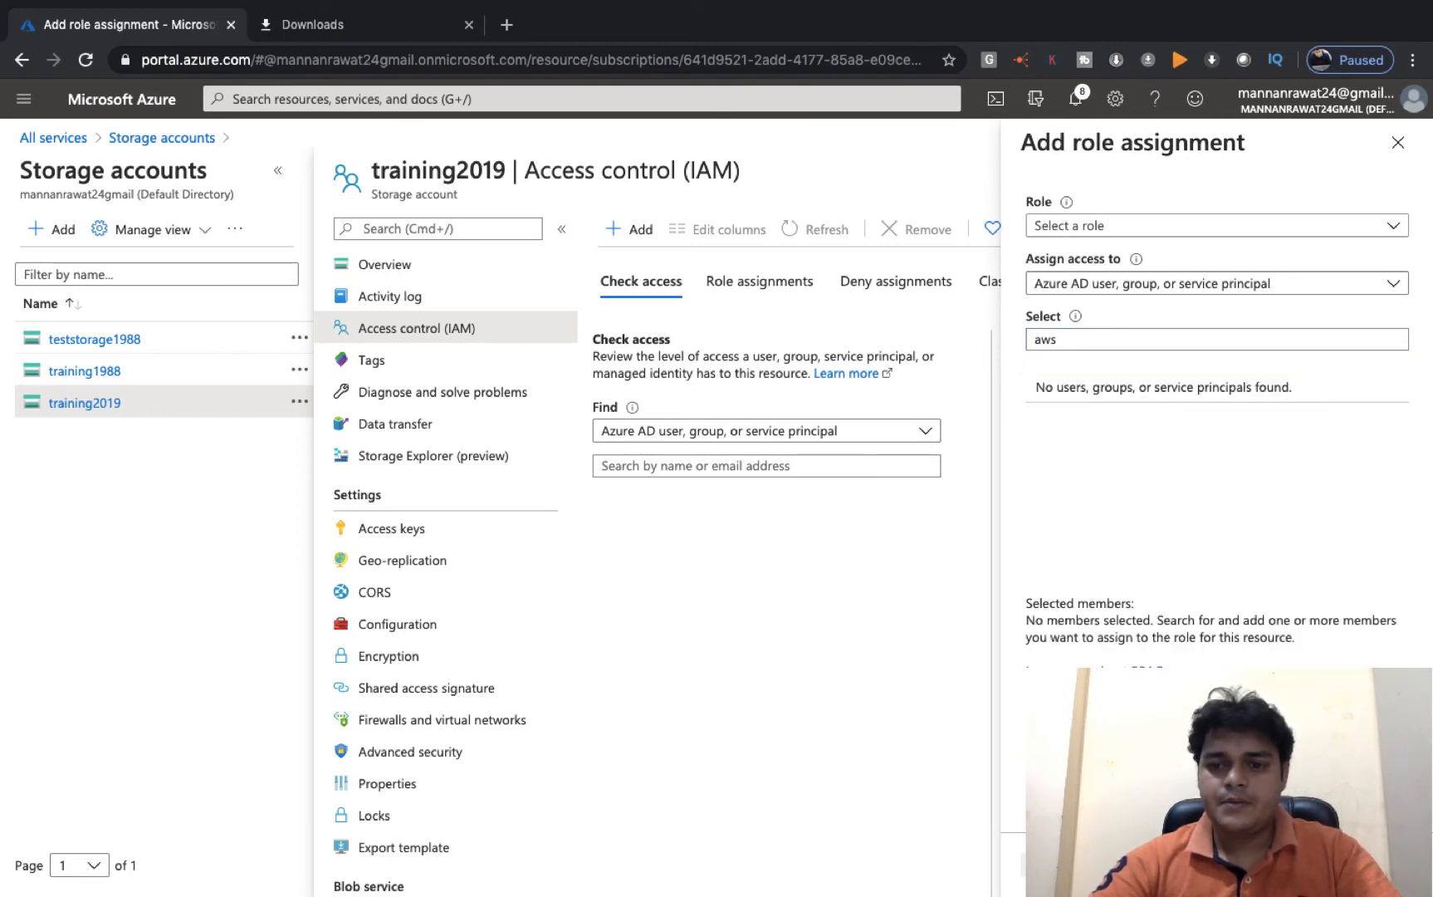
pyautogui.click(1148, 340)
pyautogui.write('tra')
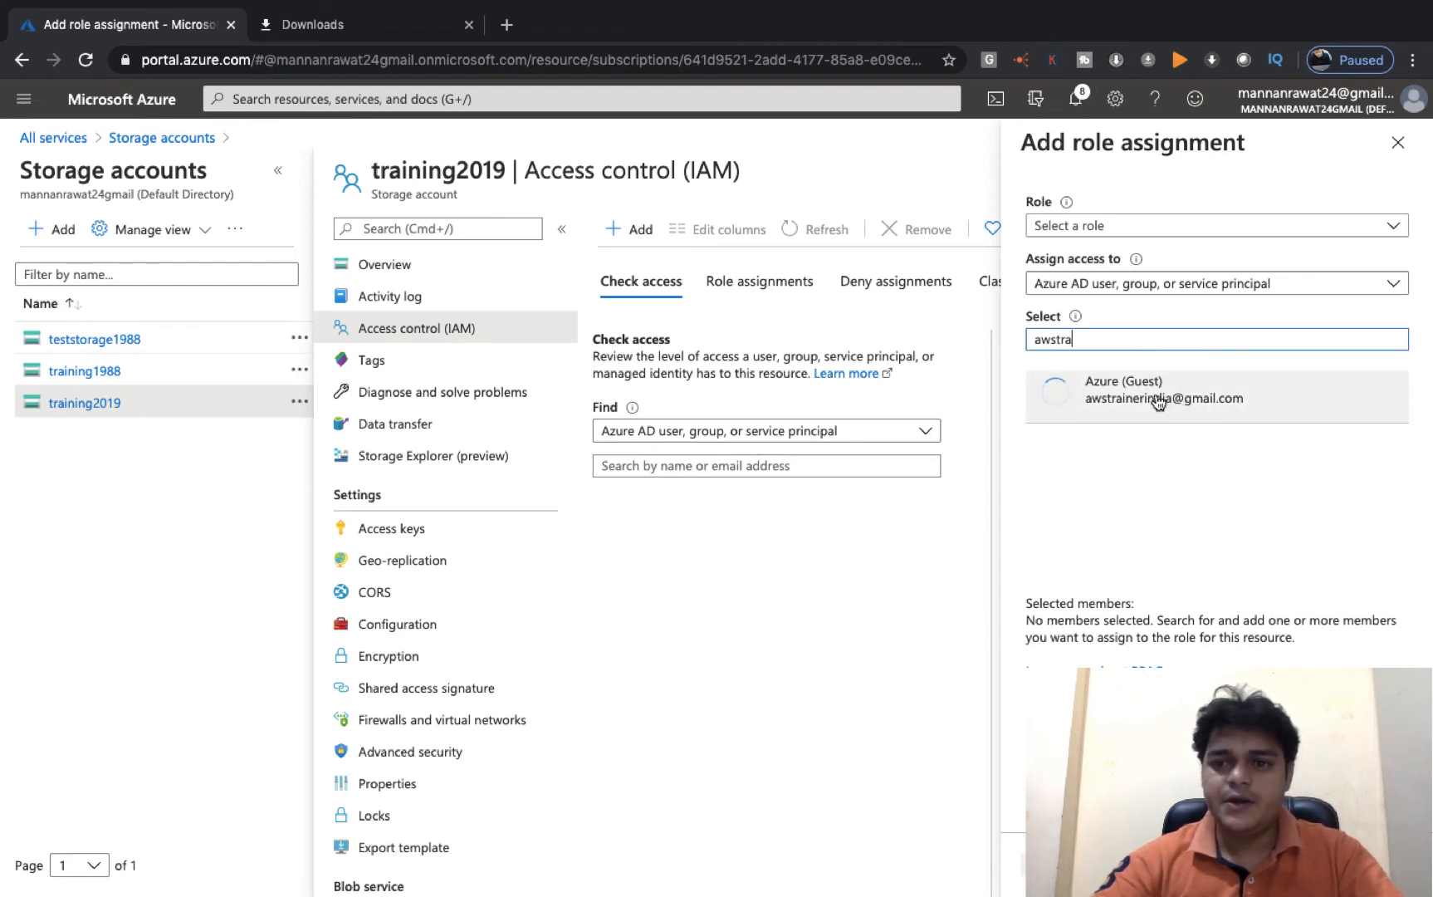
pyautogui.click(1159, 404)
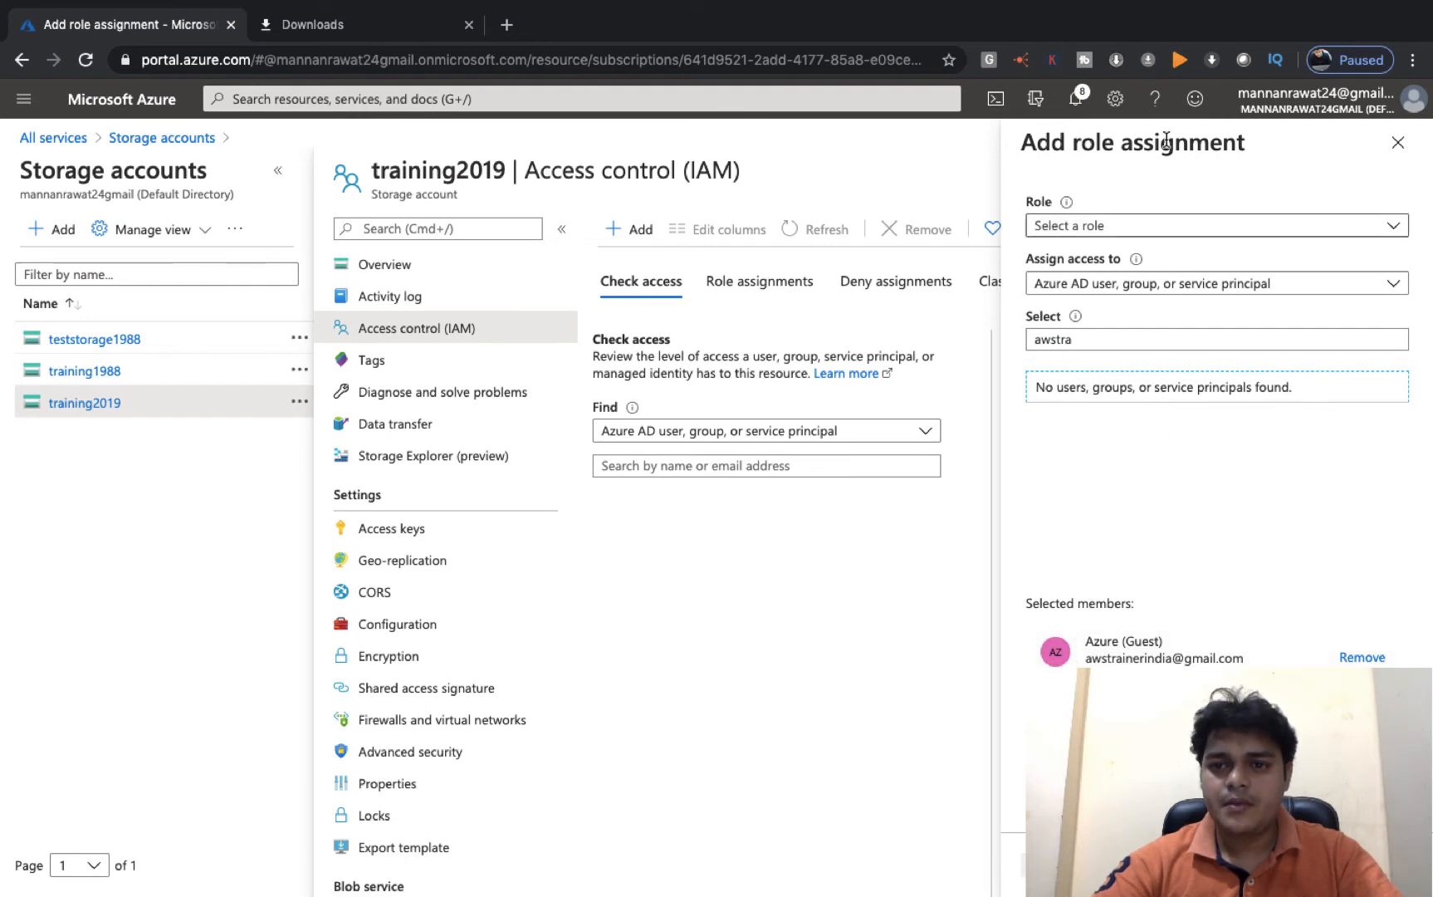
# - Choose the Owner role and save the assignment for the guest
pyautogui.click(1131, 225)
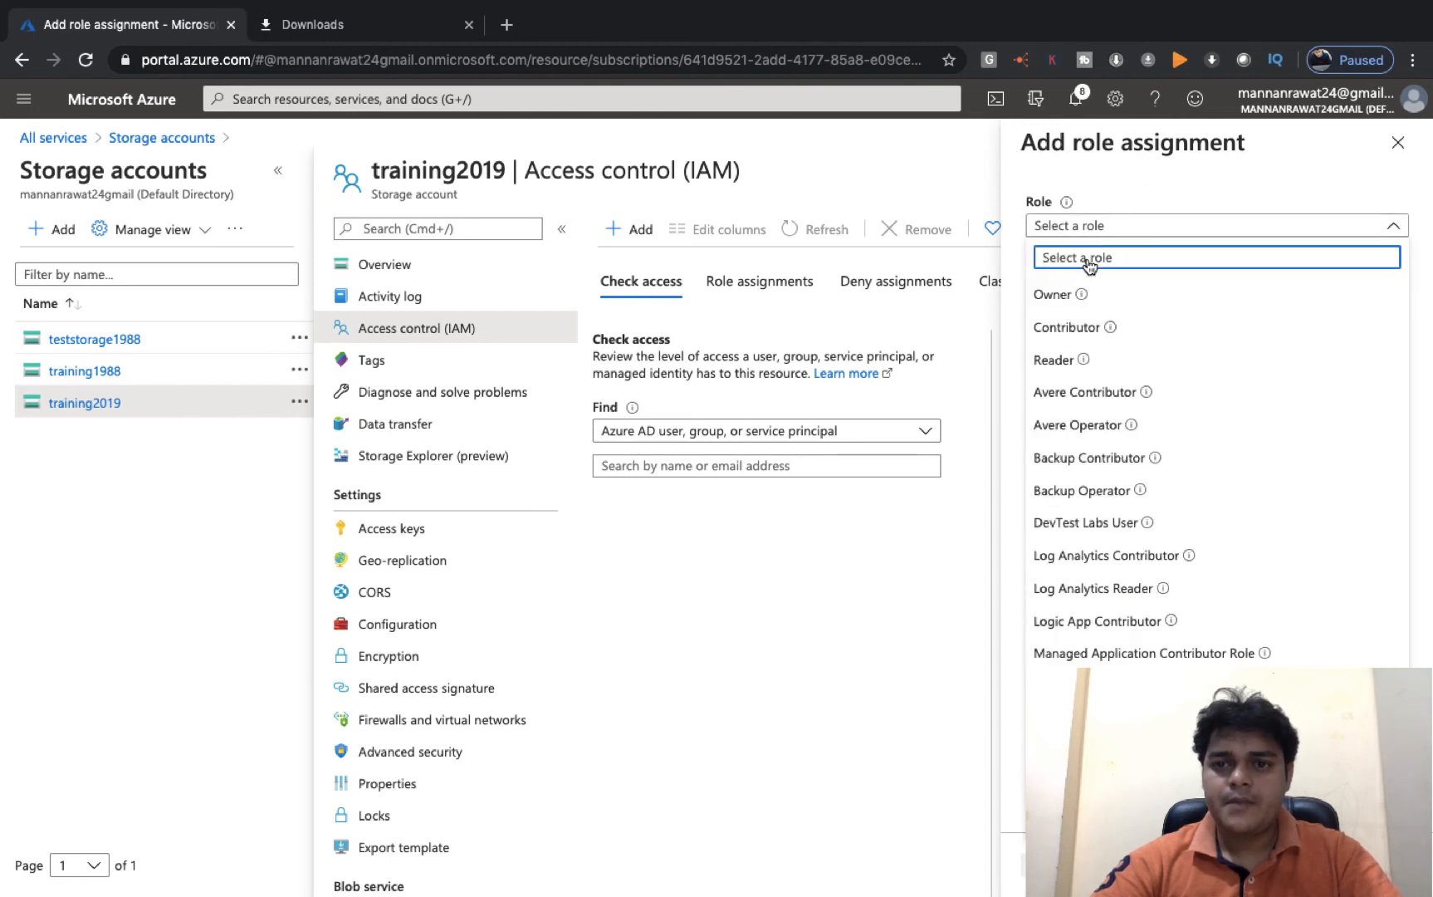
pyautogui.click(1063, 293)
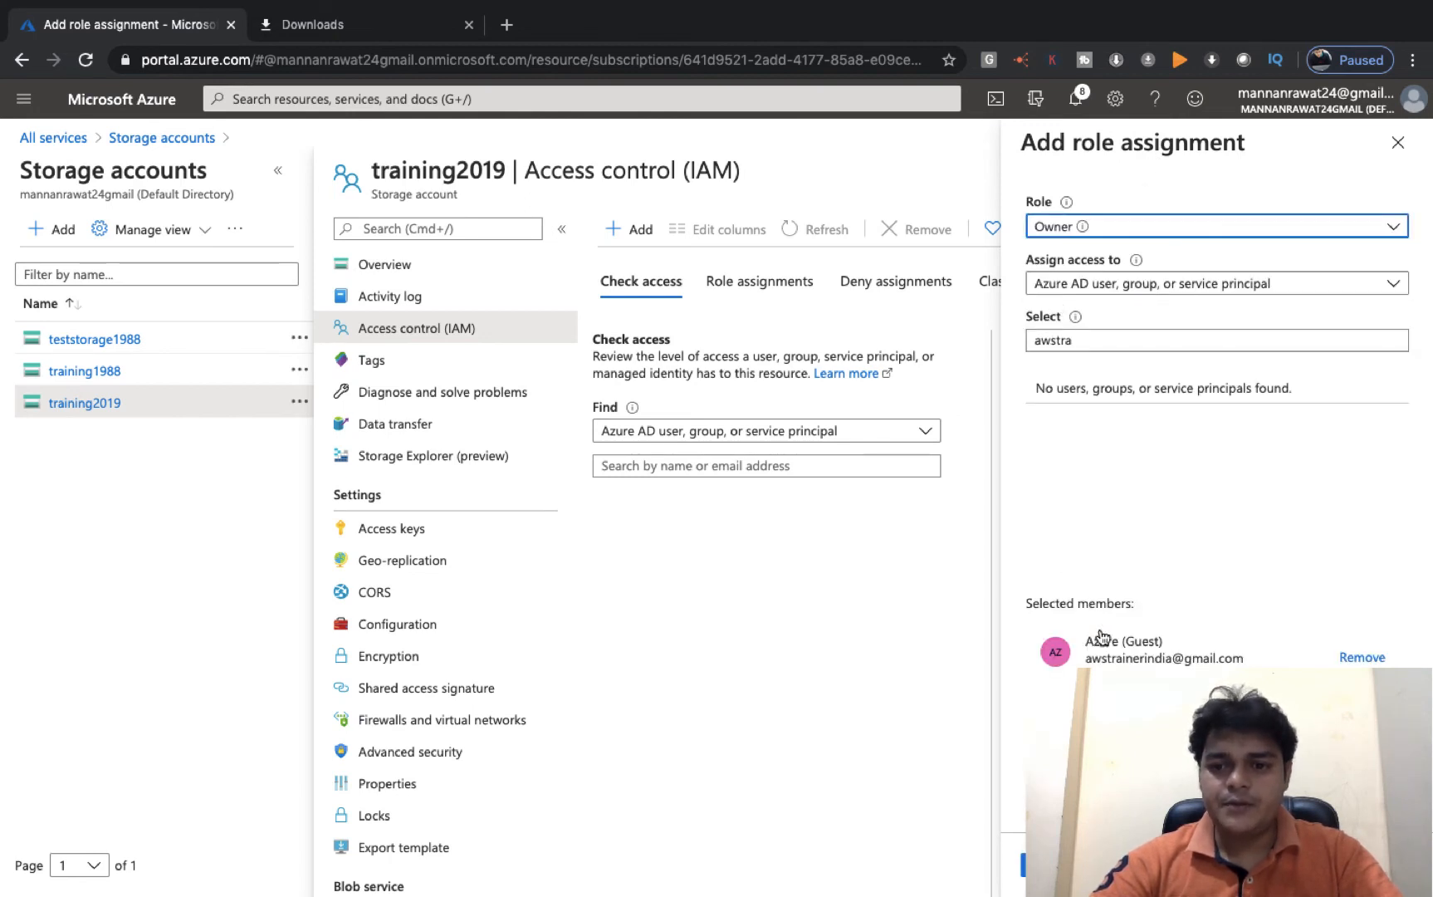
pyautogui.click(1063, 865)
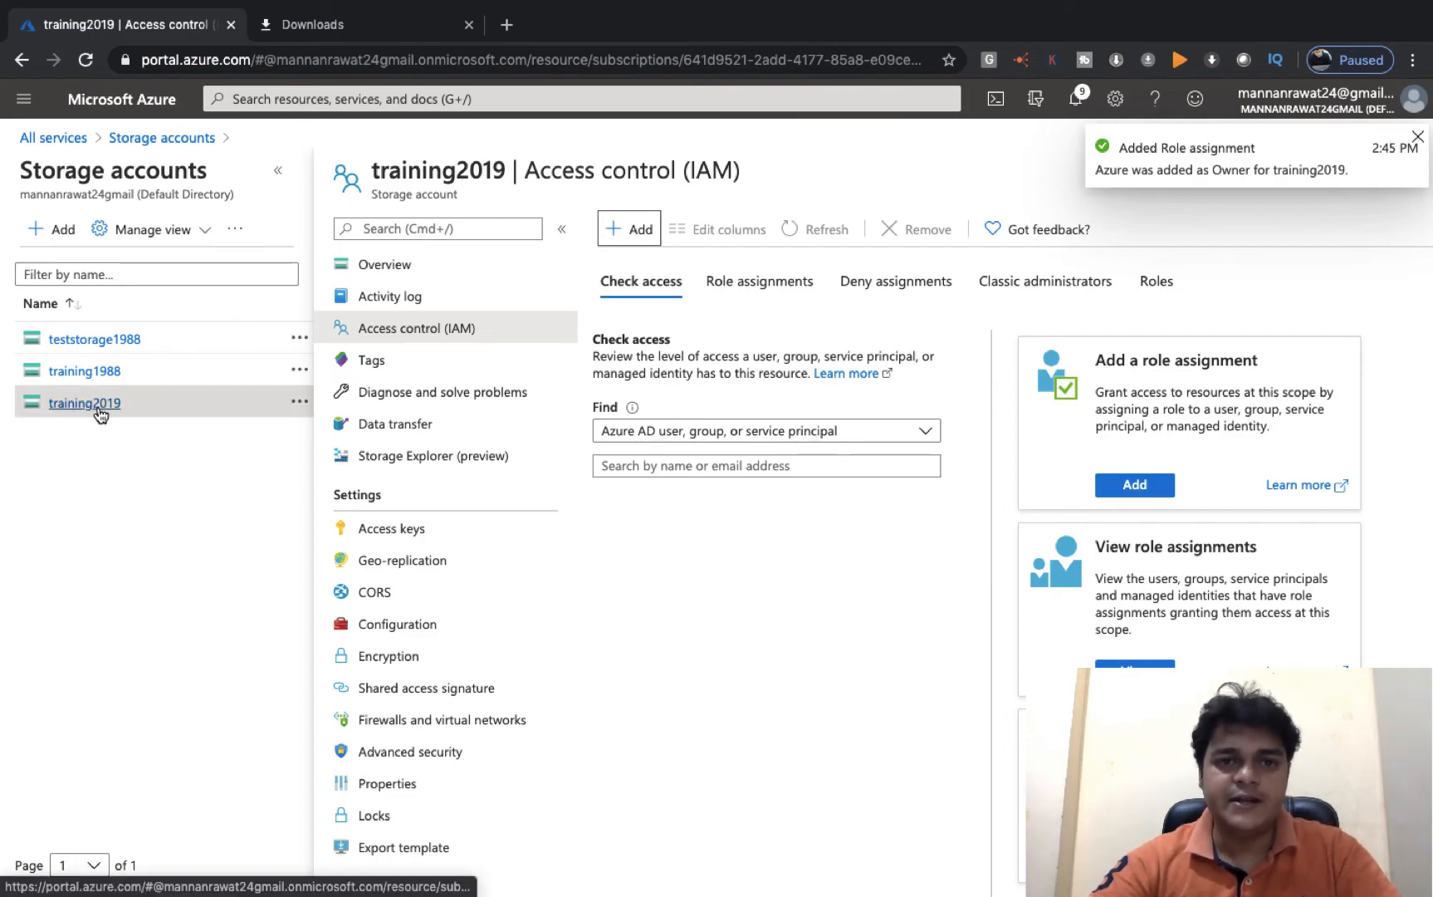
pyautogui.hotkey('ctrl', 'Left')
pyautogui.hotkey('ctrl', 'Left')
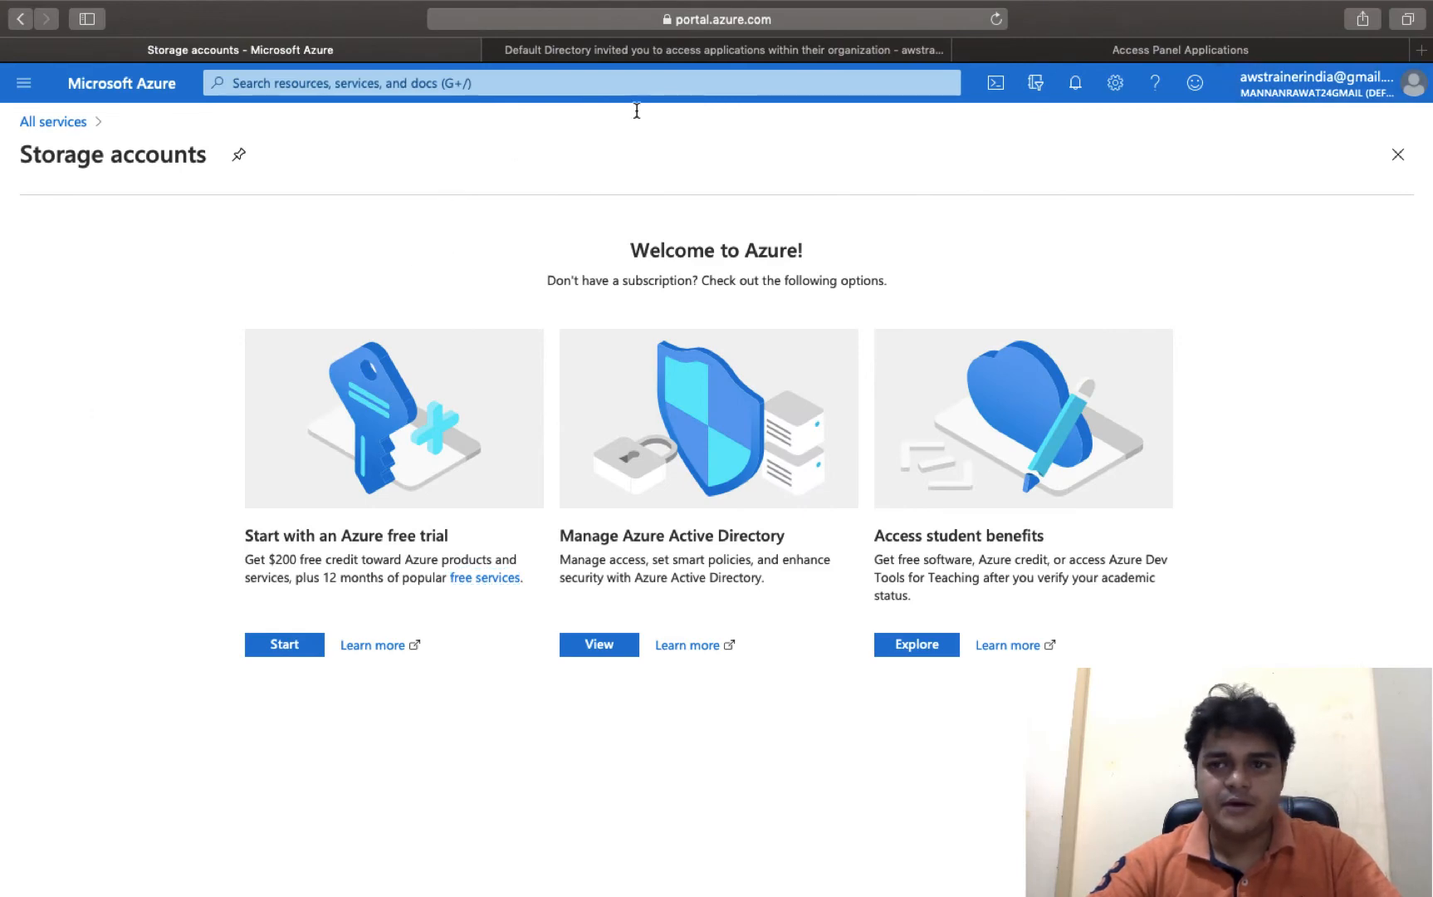
# - Return to All services and reload the Azure portal page
pyautogui.click(56, 124)
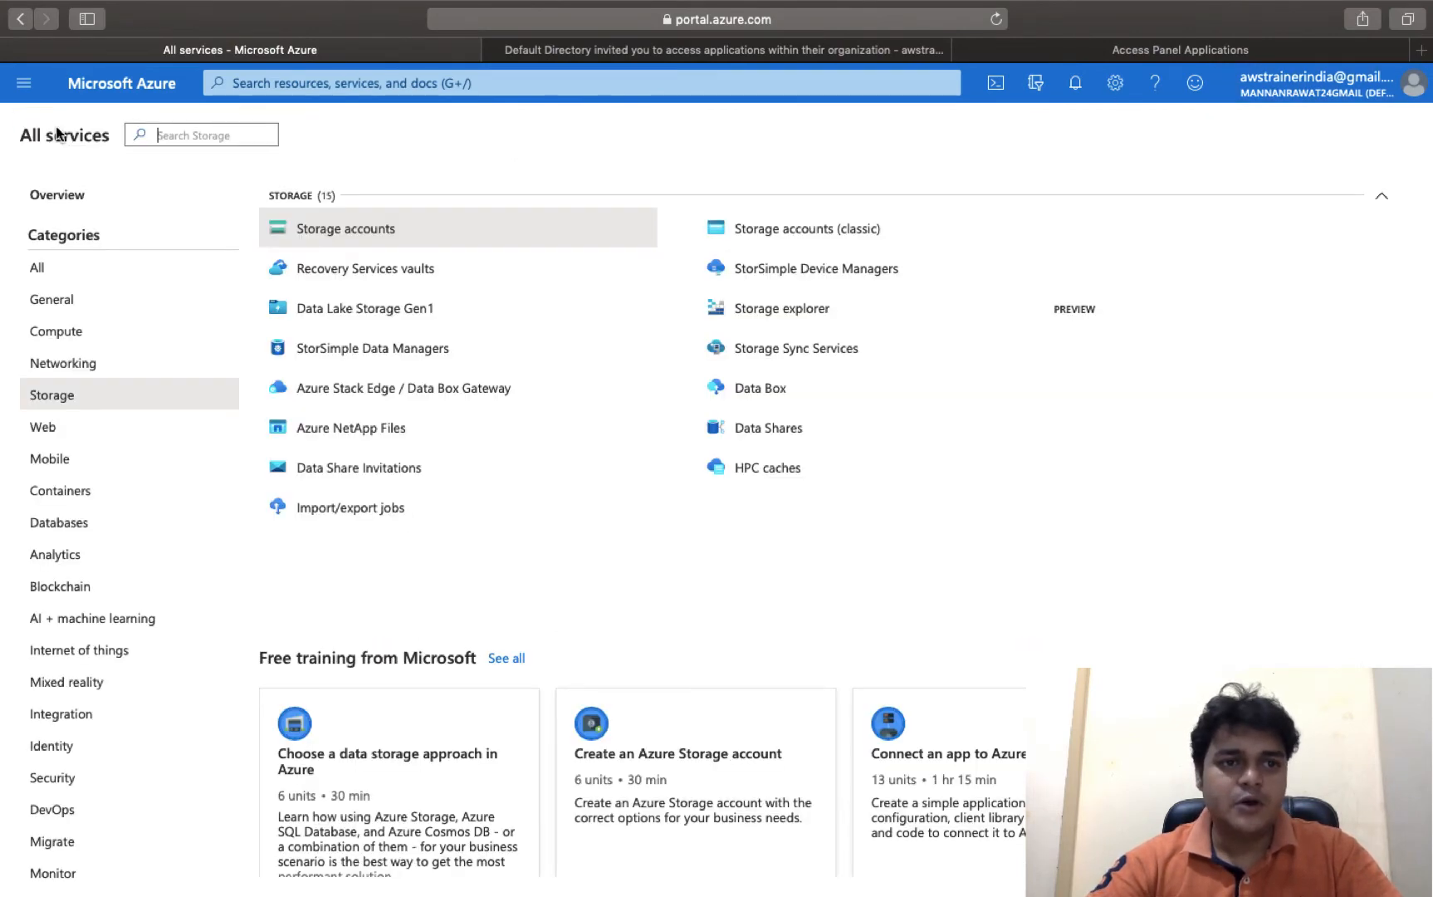
pyautogui.click(637, 51)
pyautogui.click(715, 19)
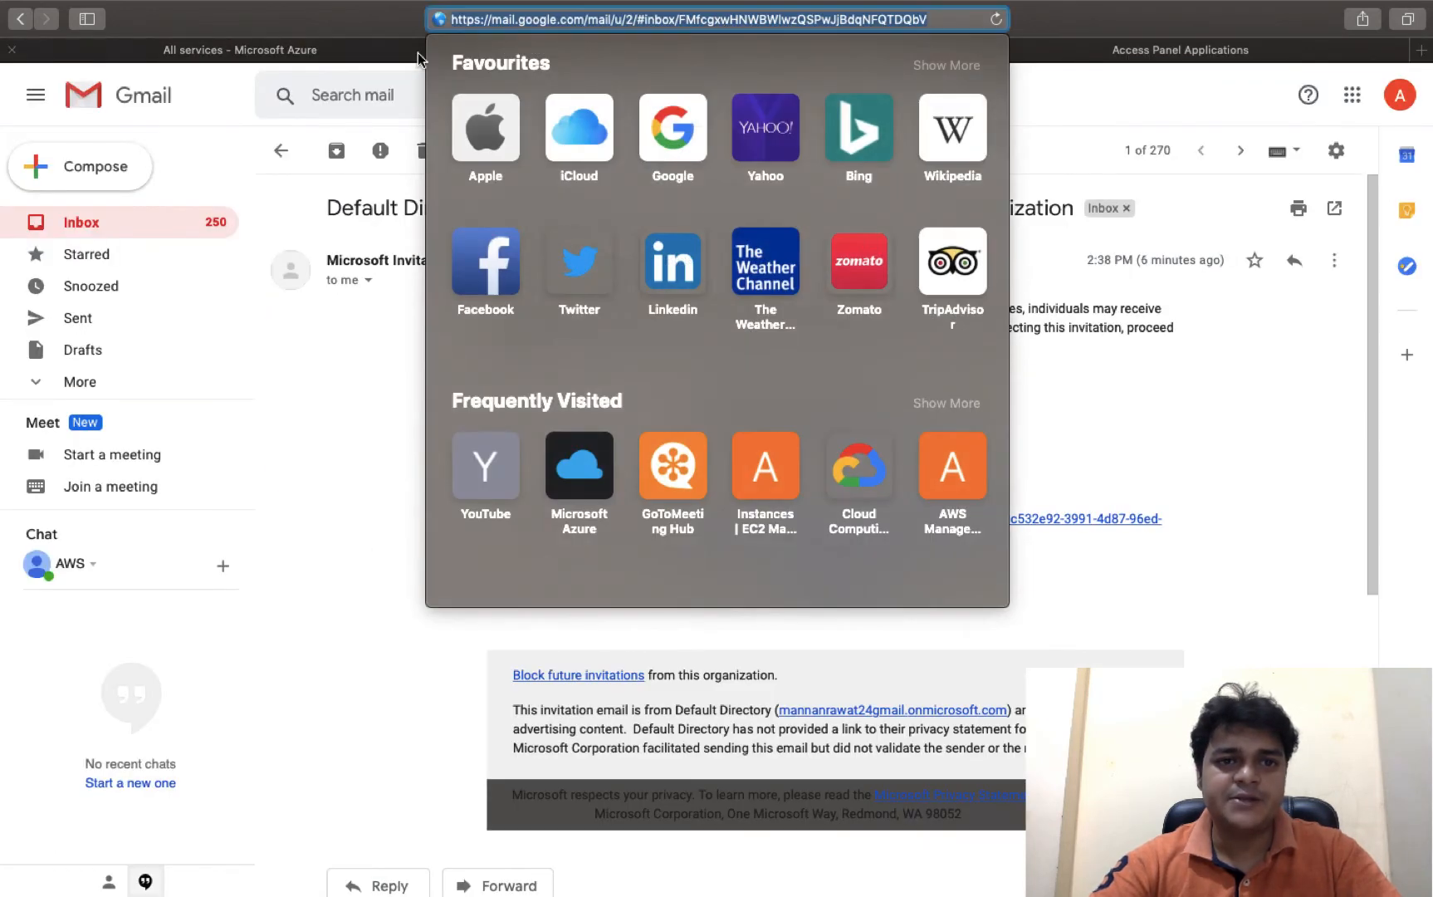
pyautogui.click(361, 54)
pyautogui.click(614, 24)
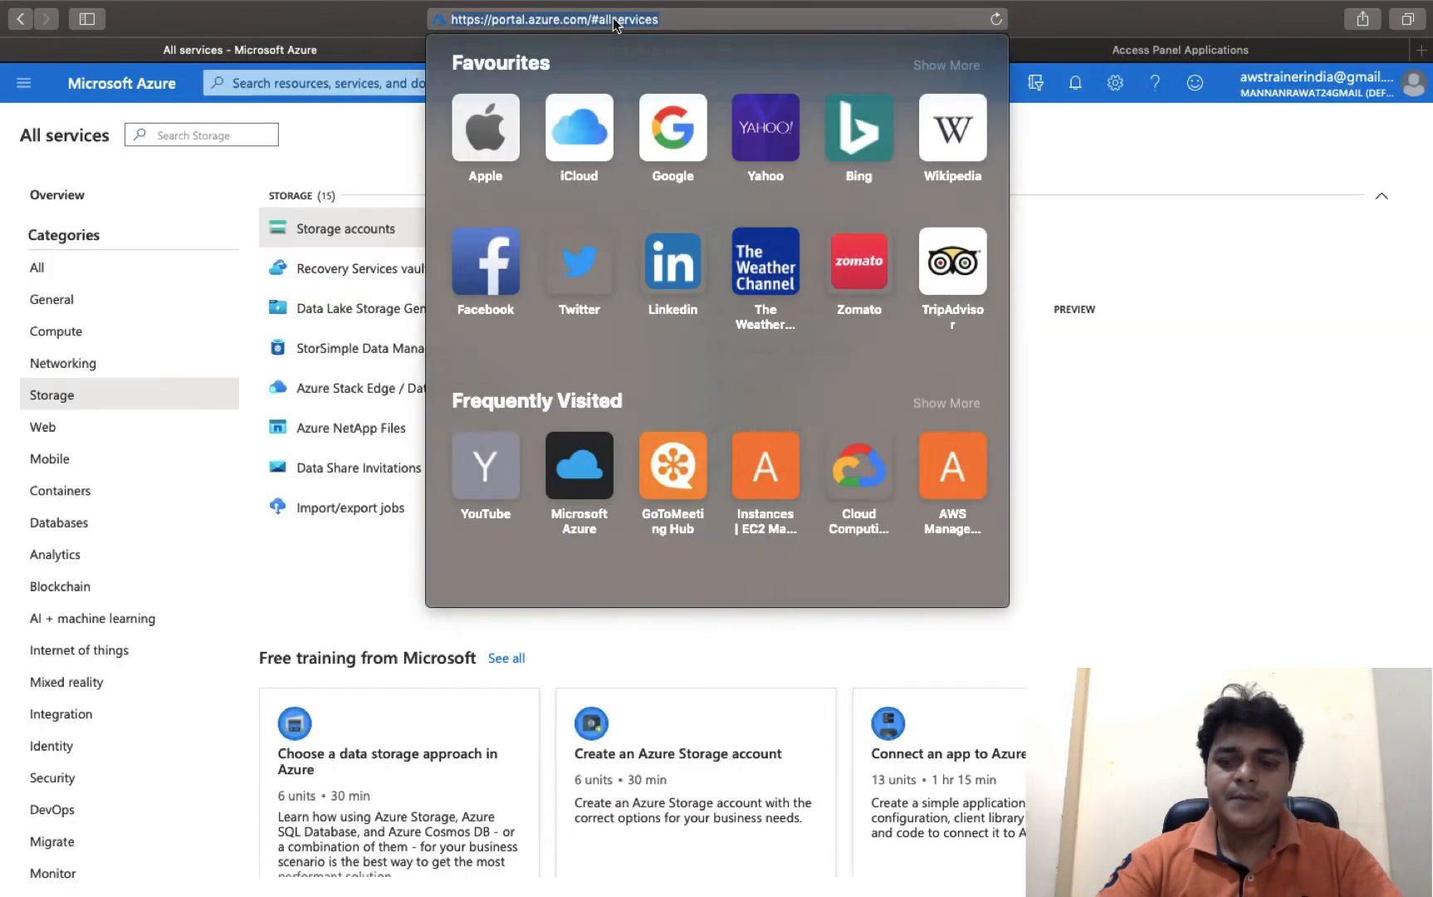
pyautogui.press('Return')
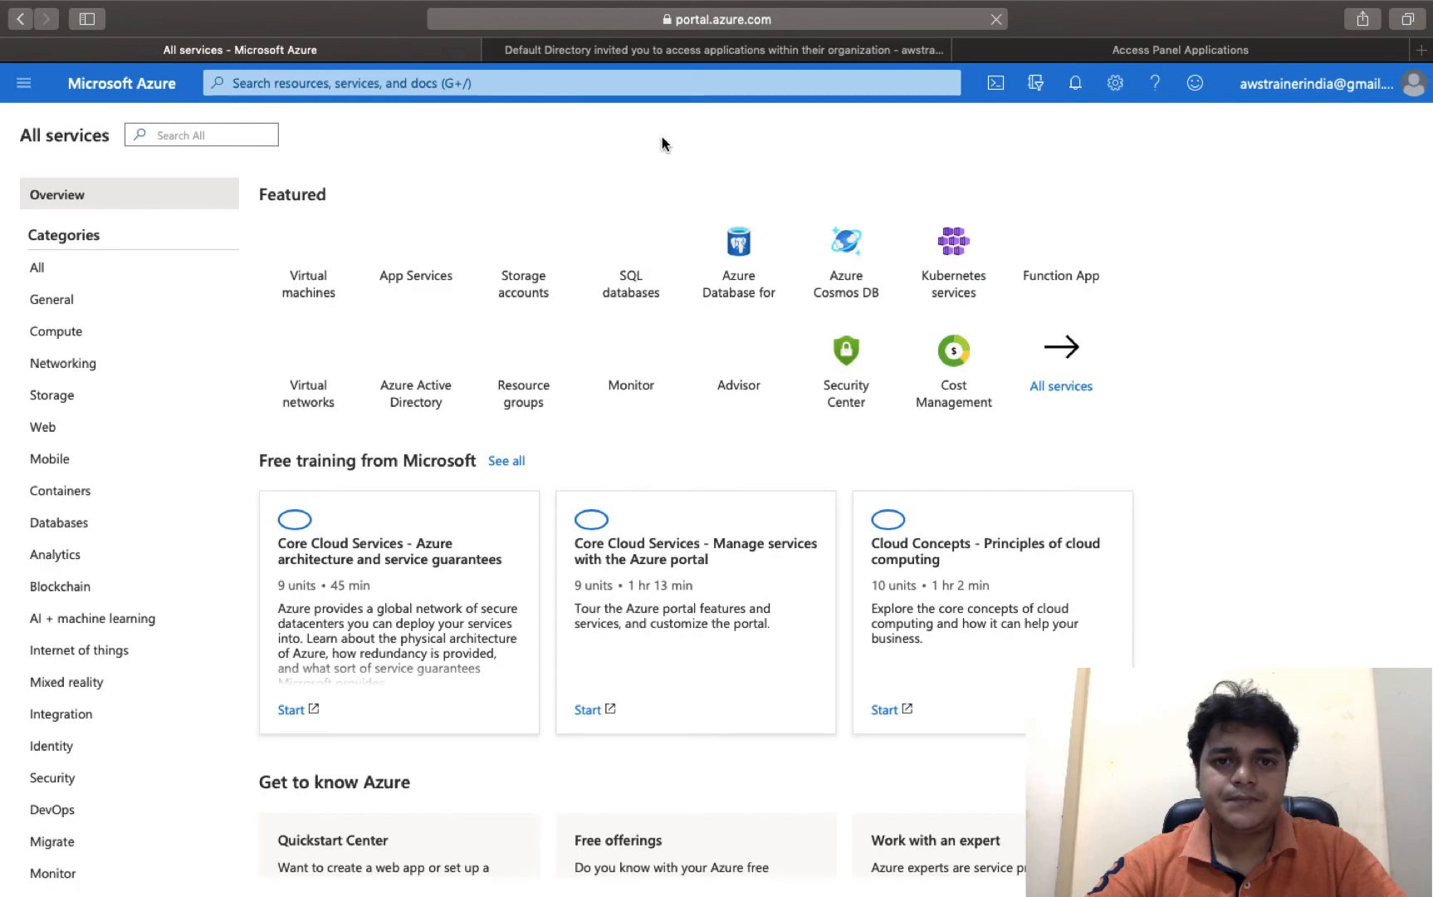
# - Open Storage accounts, refresh the access-denied list, and sign out
pyautogui.click(53, 397)
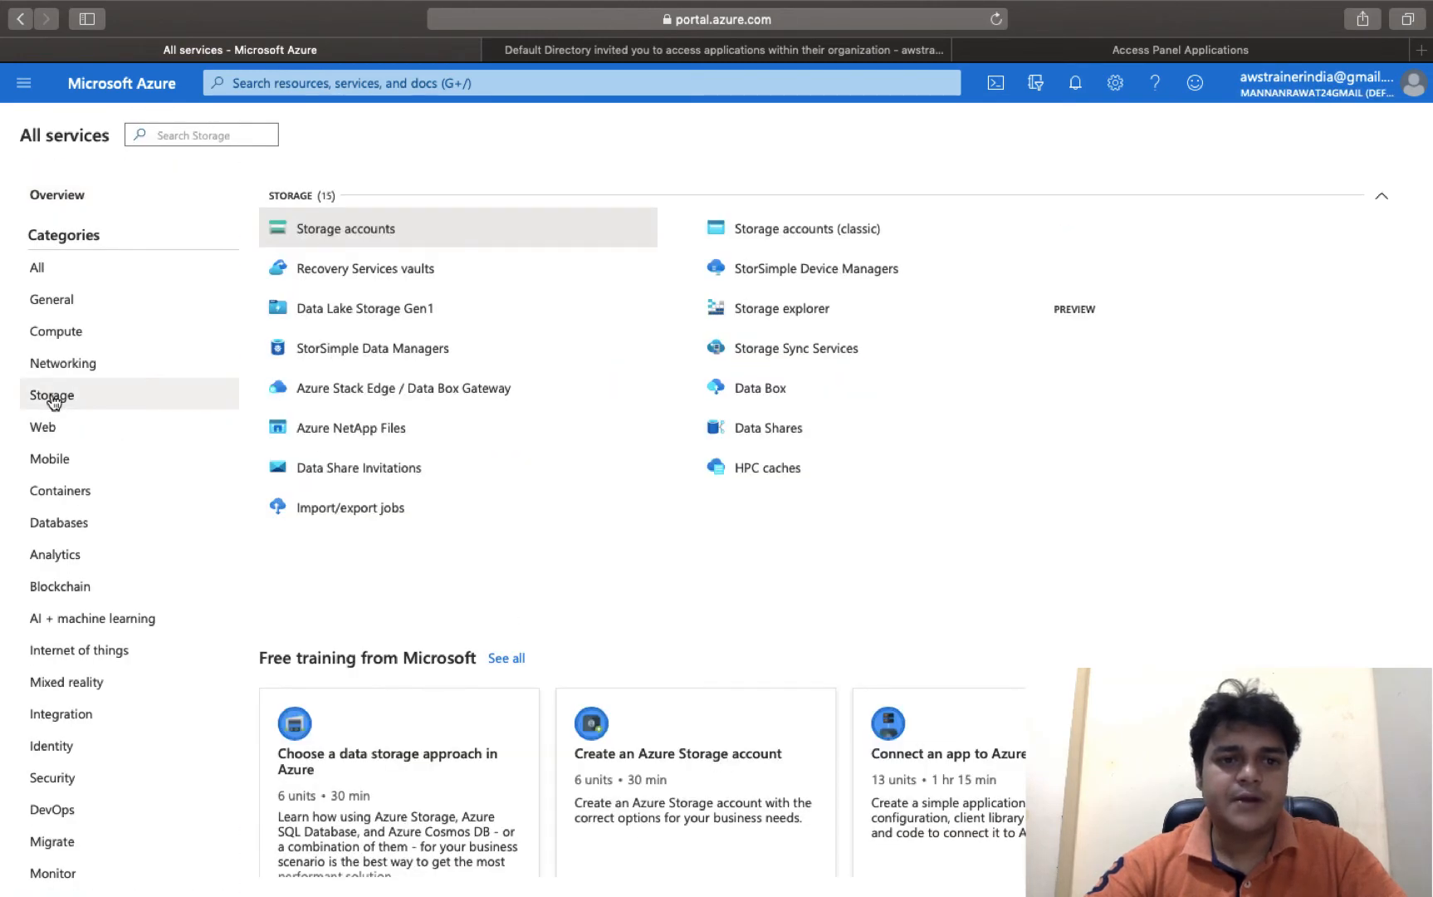
pyautogui.click(367, 243)
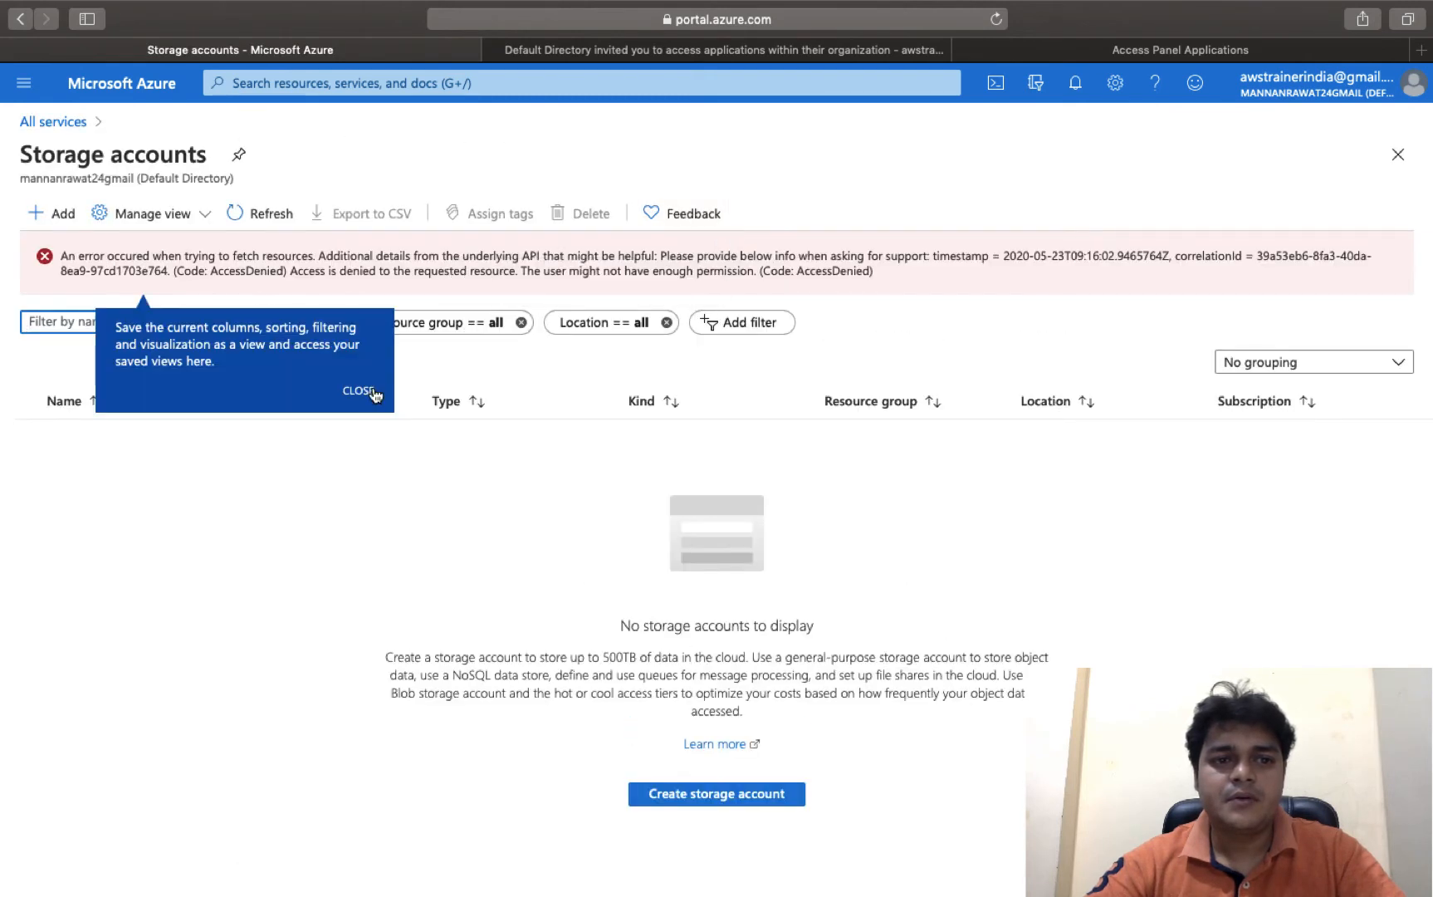
pyautogui.click(356, 390)
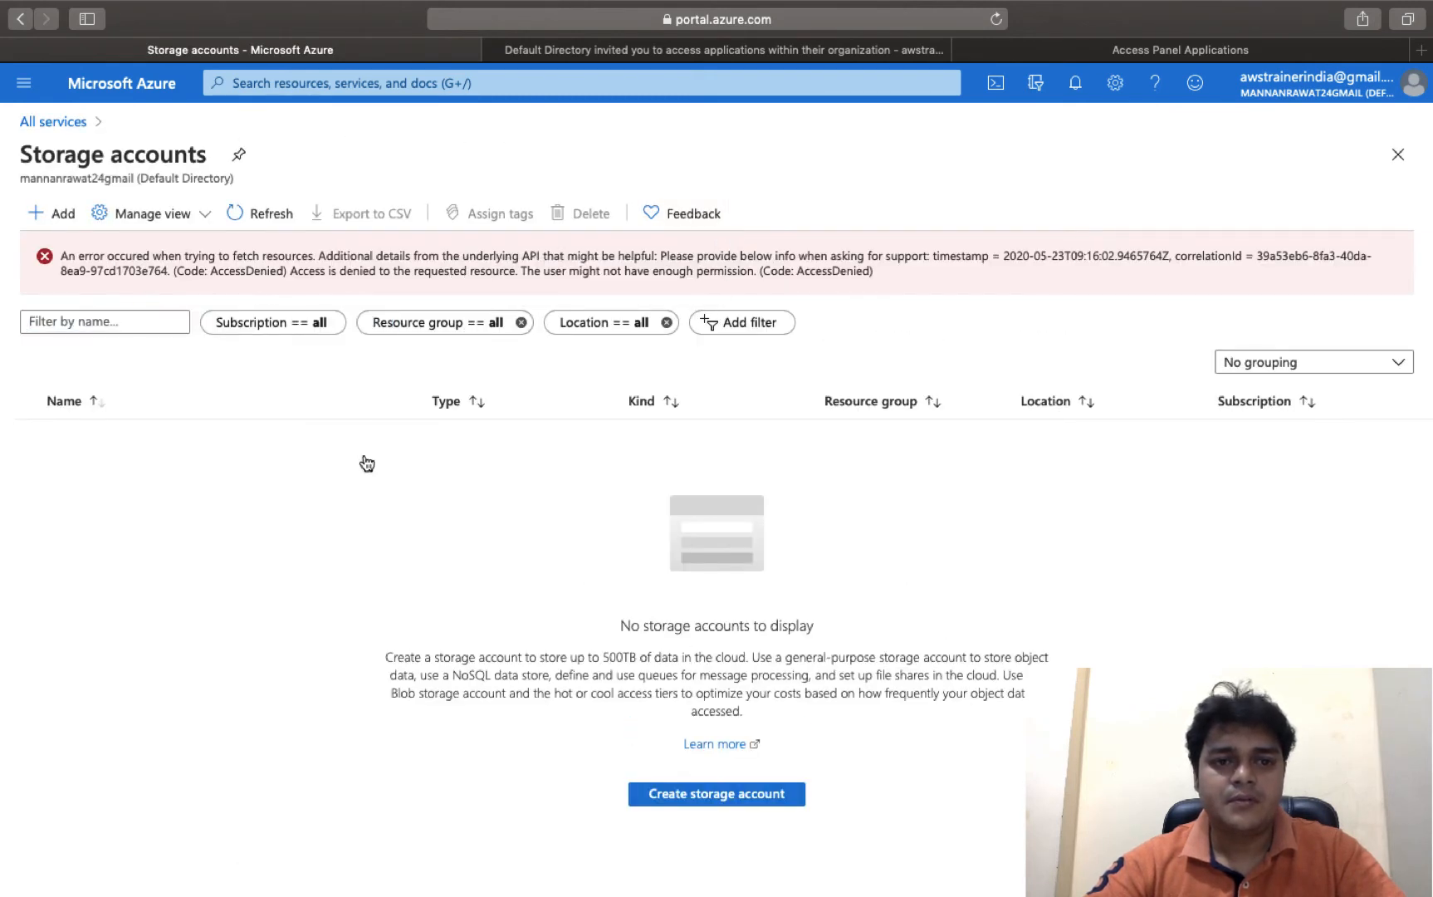
pyautogui.click(264, 213)
pyautogui.click(264, 213)
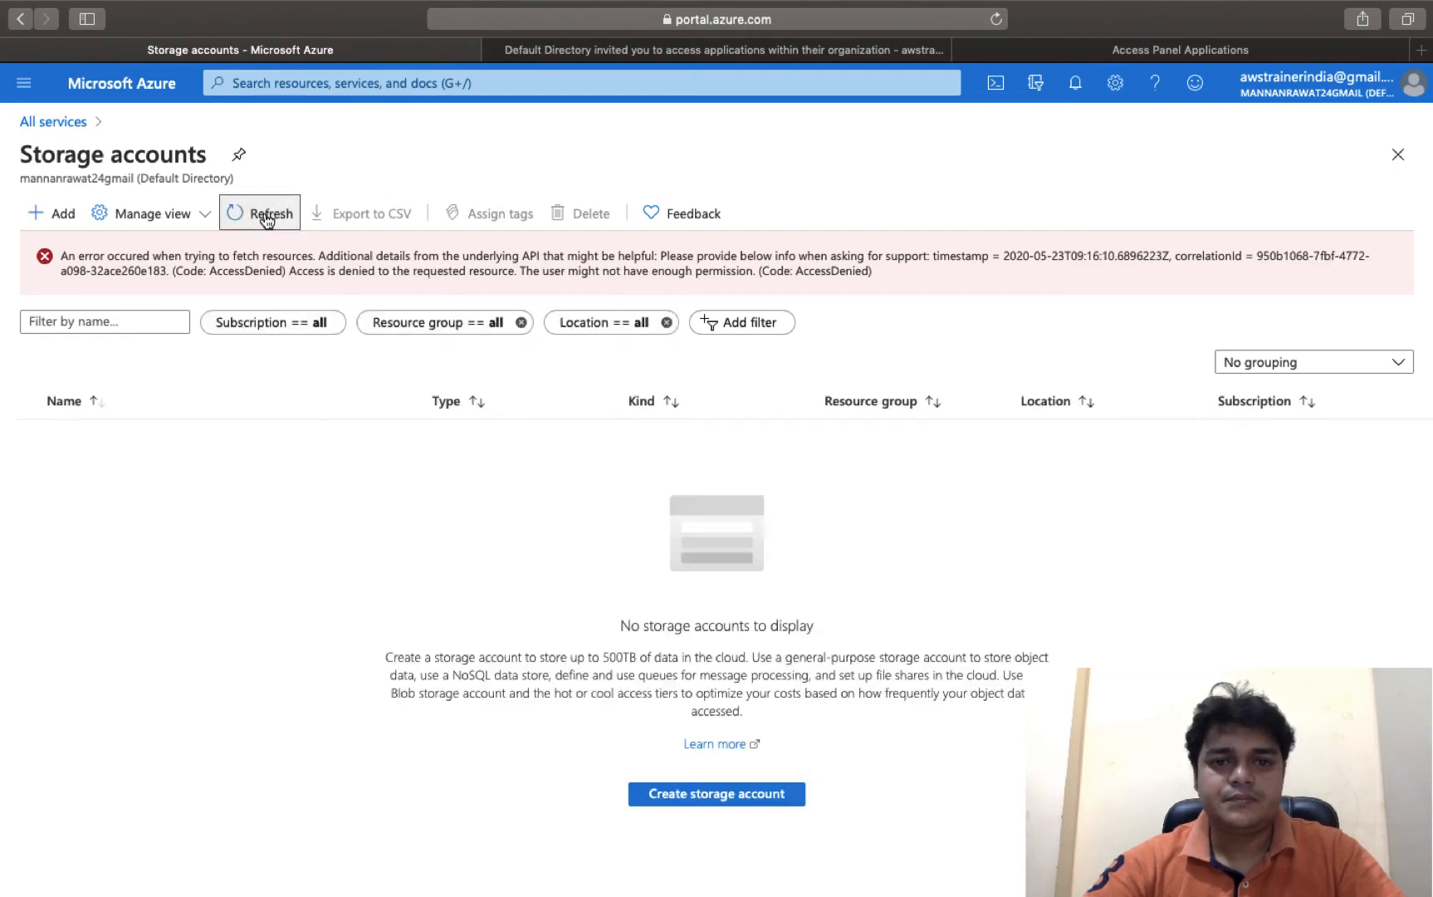
pyautogui.click(264, 213)
pyautogui.click(1415, 86)
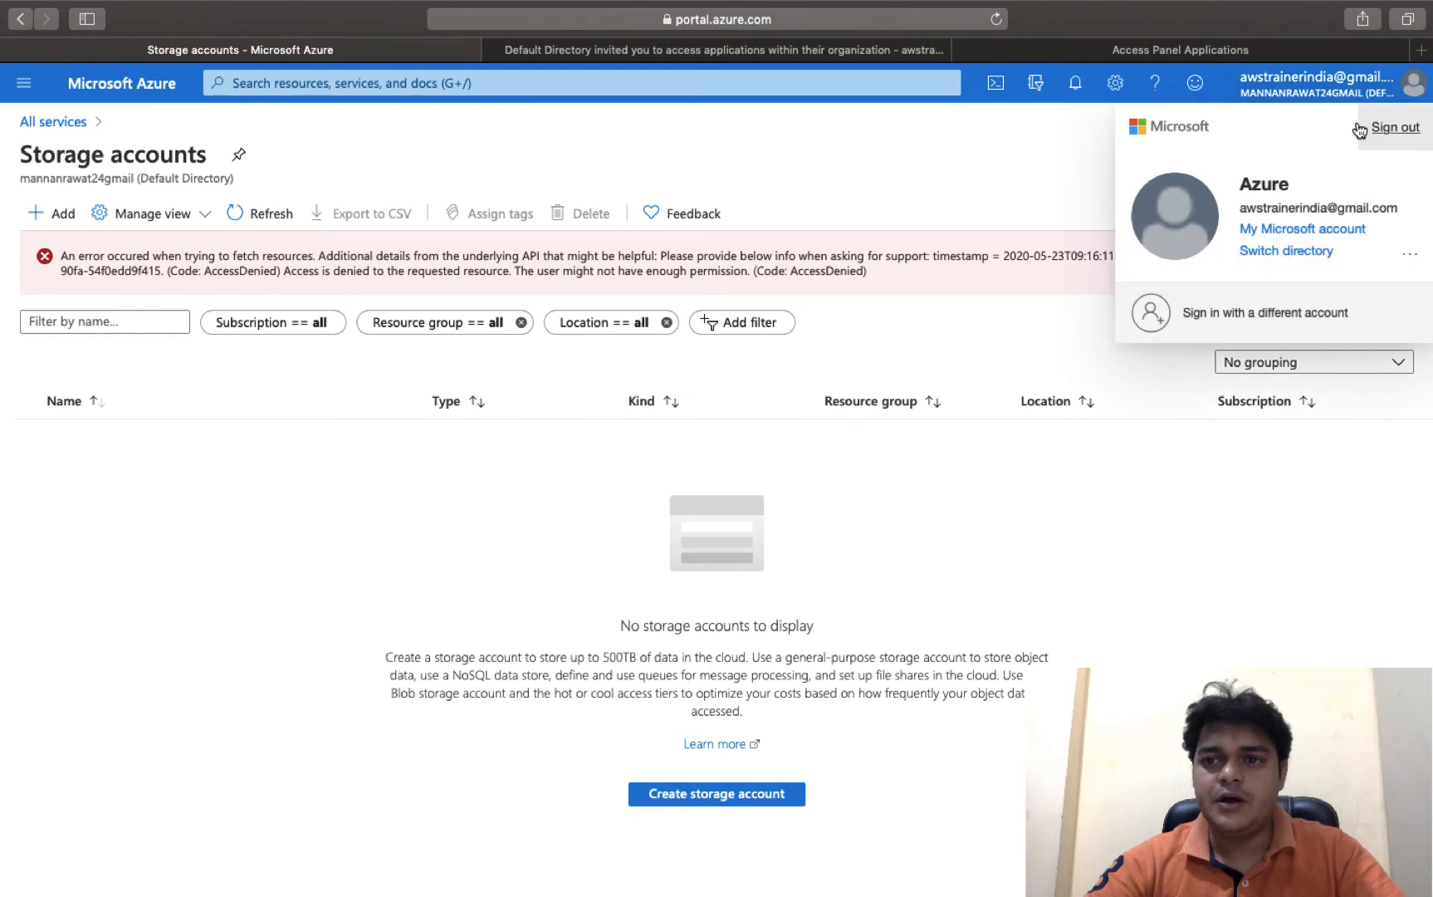
pyautogui.click(1395, 128)
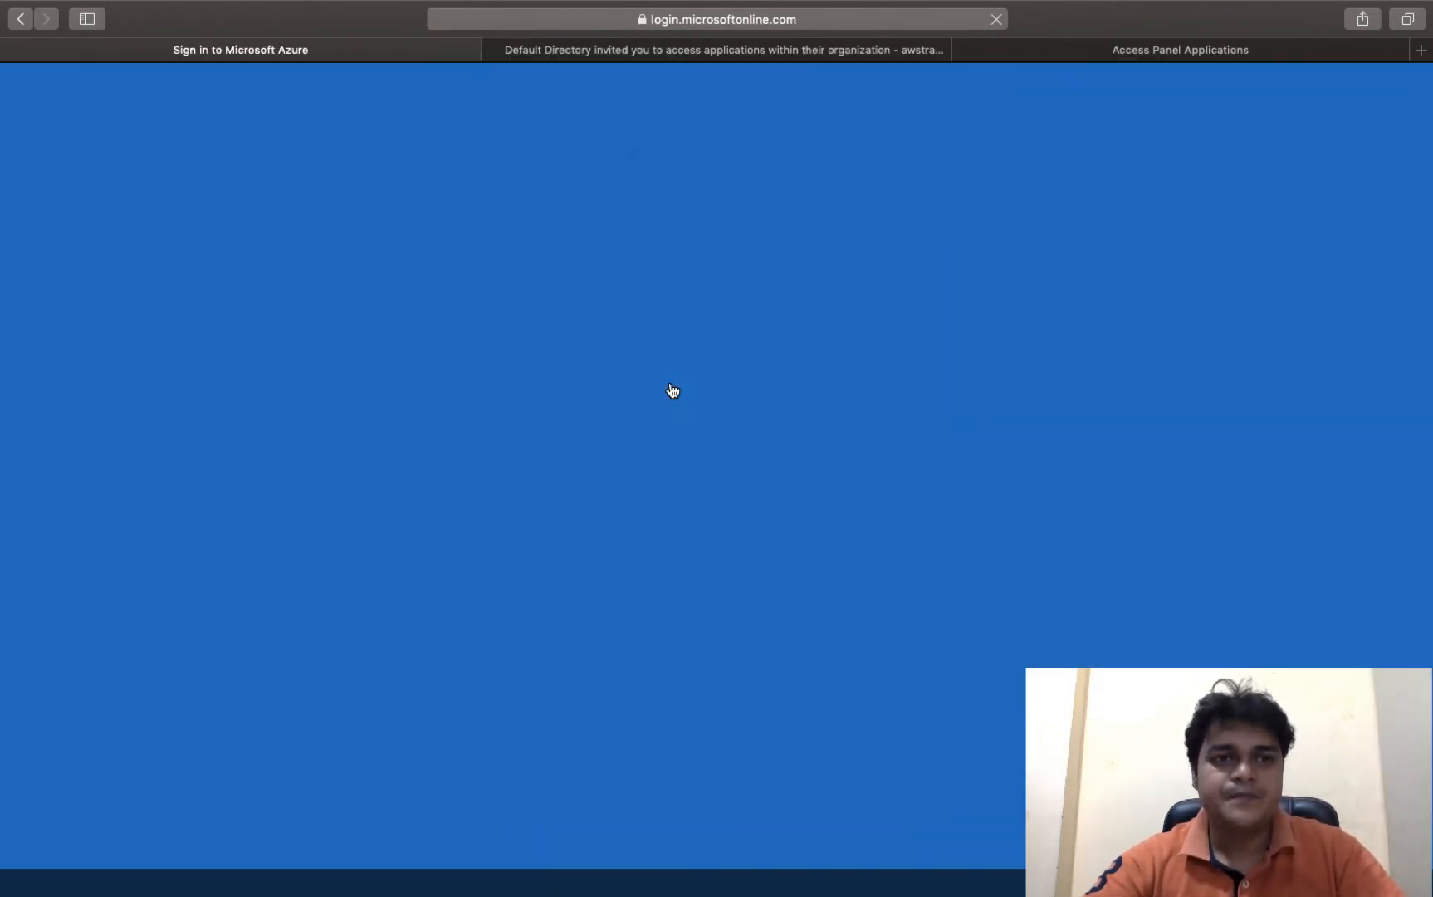
# - Sign back in as the saved account with its password
pyautogui.click(691, 381)
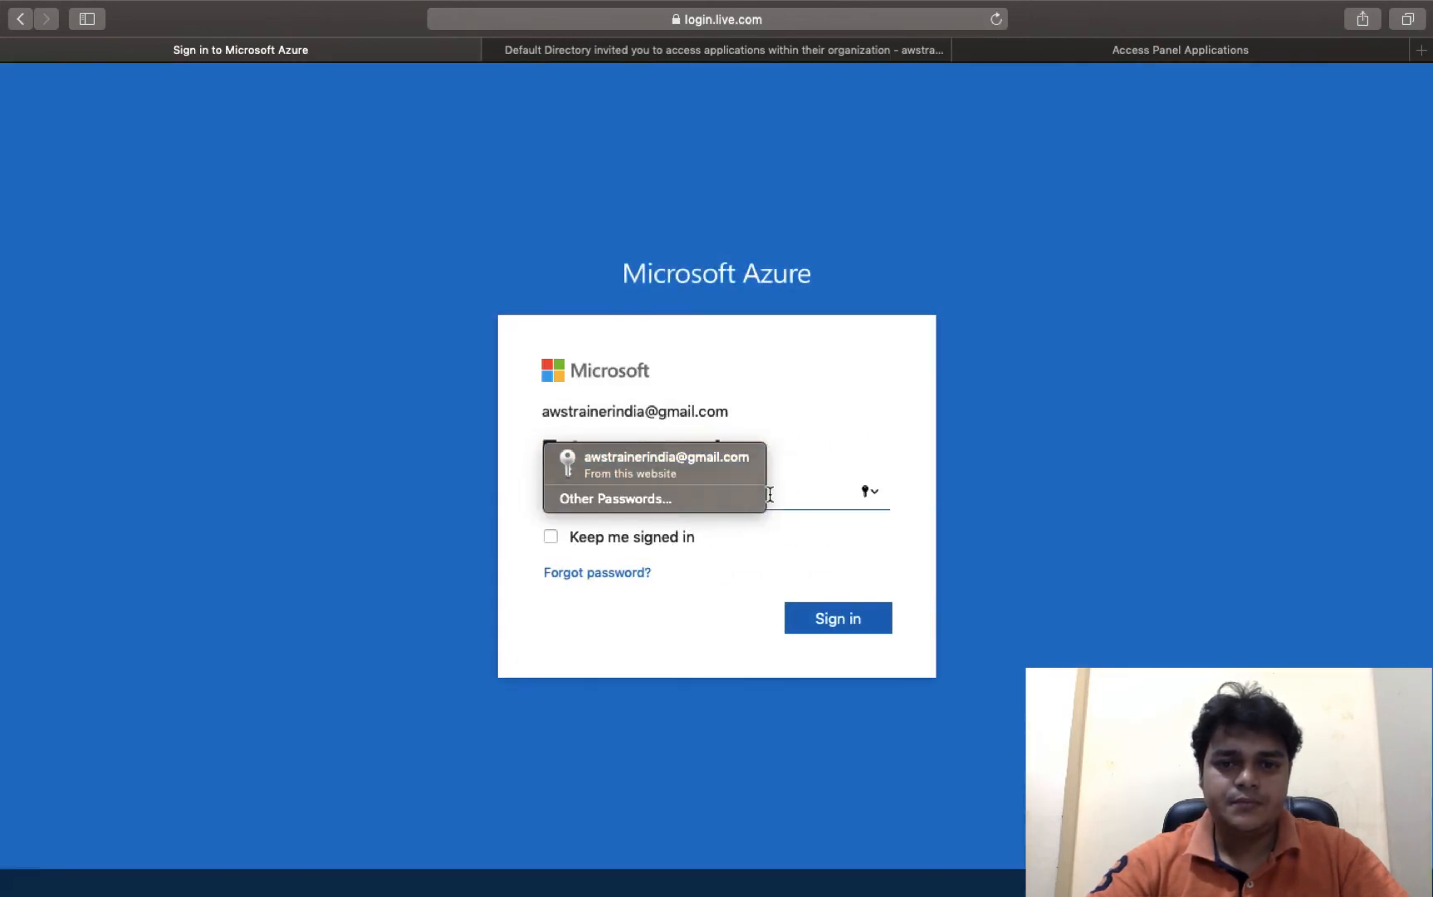
pyautogui.write('••')
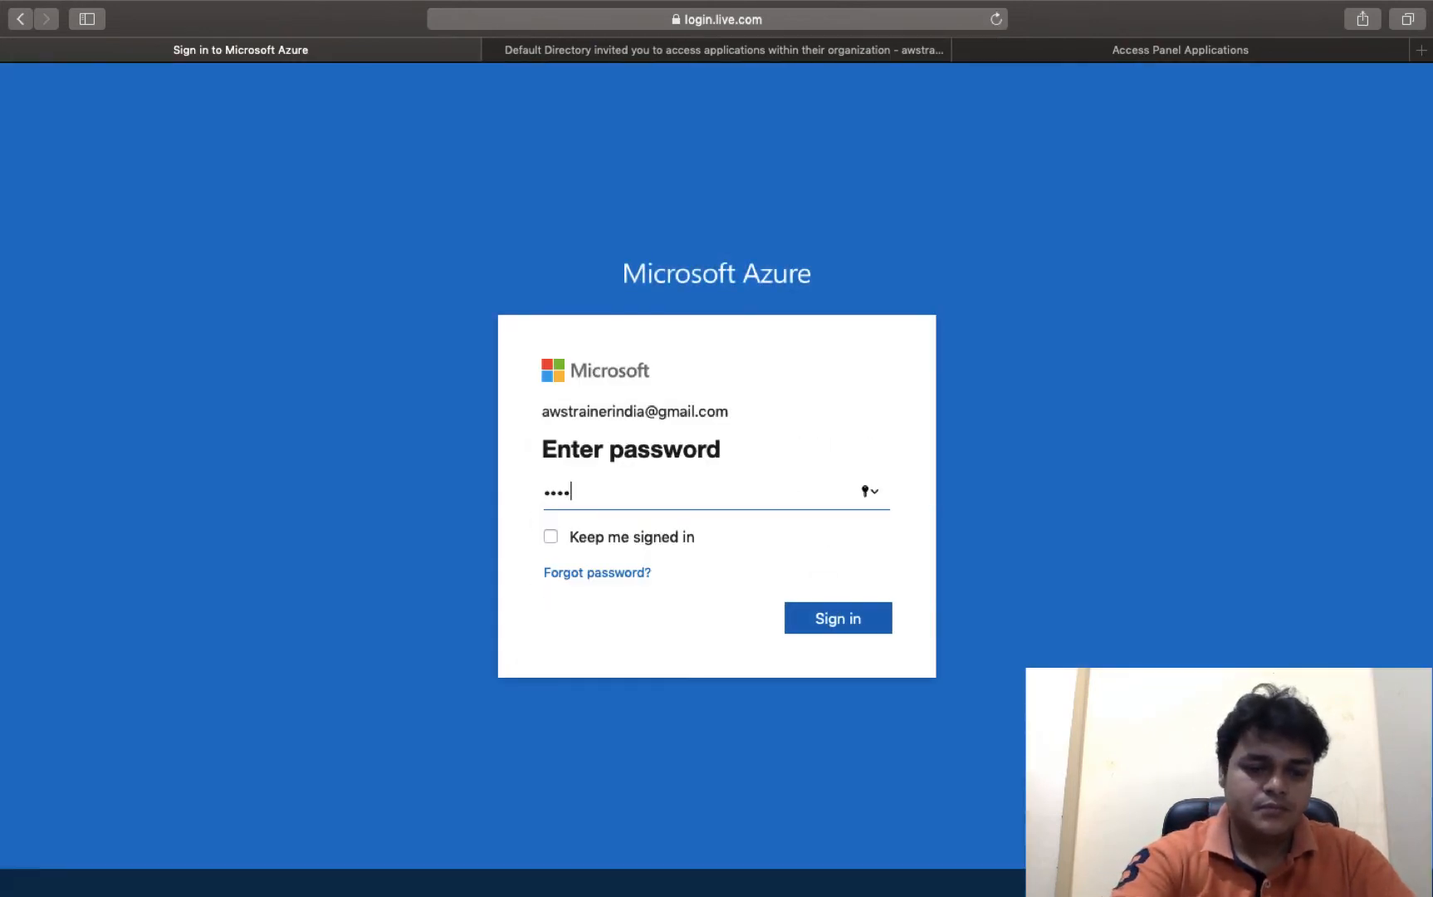
pyautogui.write('••••••••')
pyautogui.press('Return')
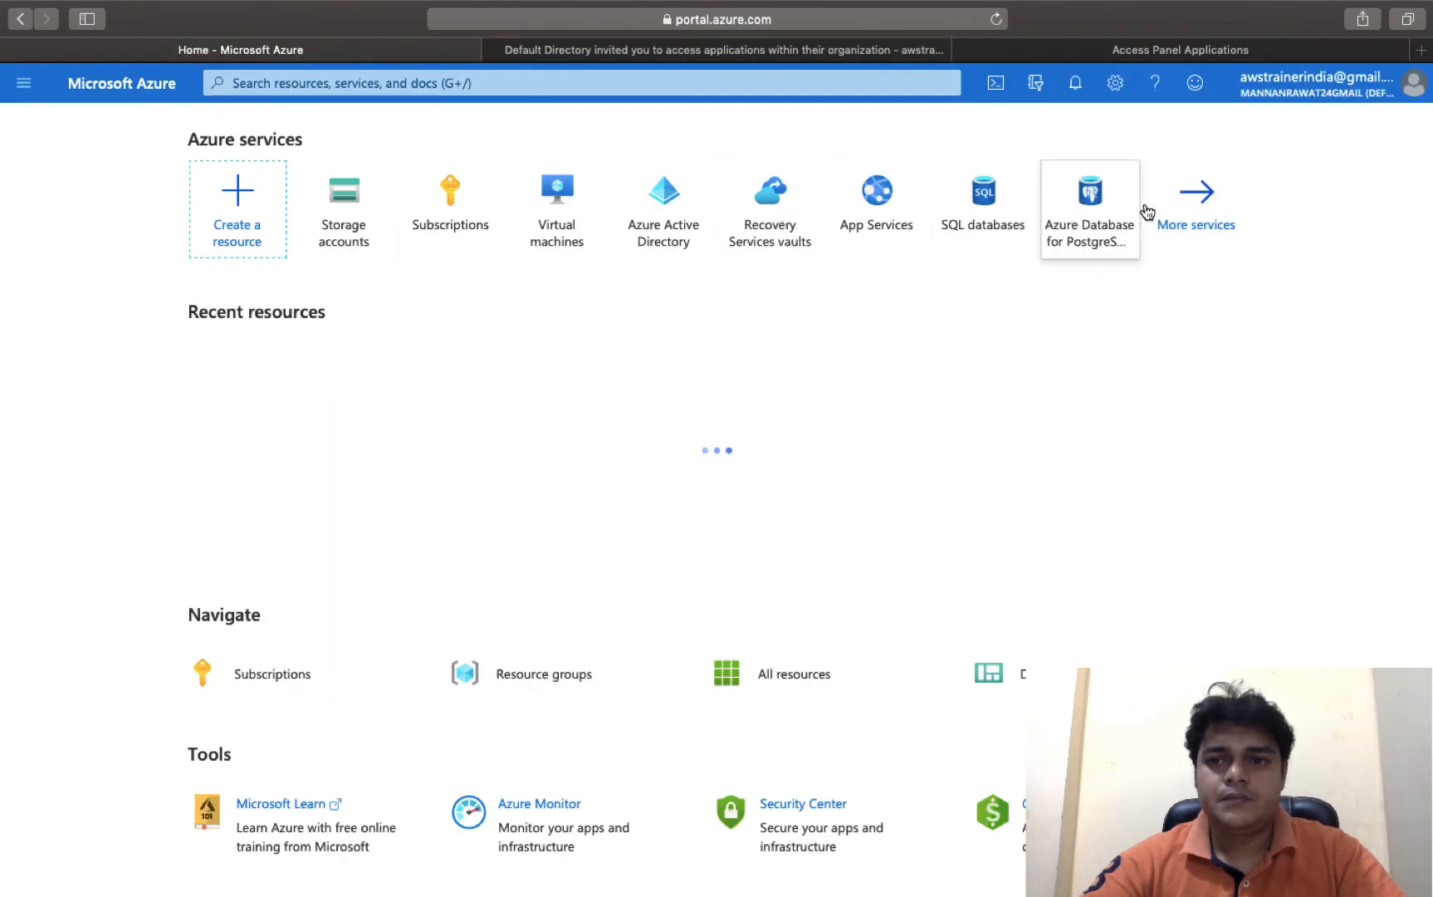
# - Open Storage accounts showing training2019, then view its Access control (IAM) page
pyautogui.click(1195, 206)
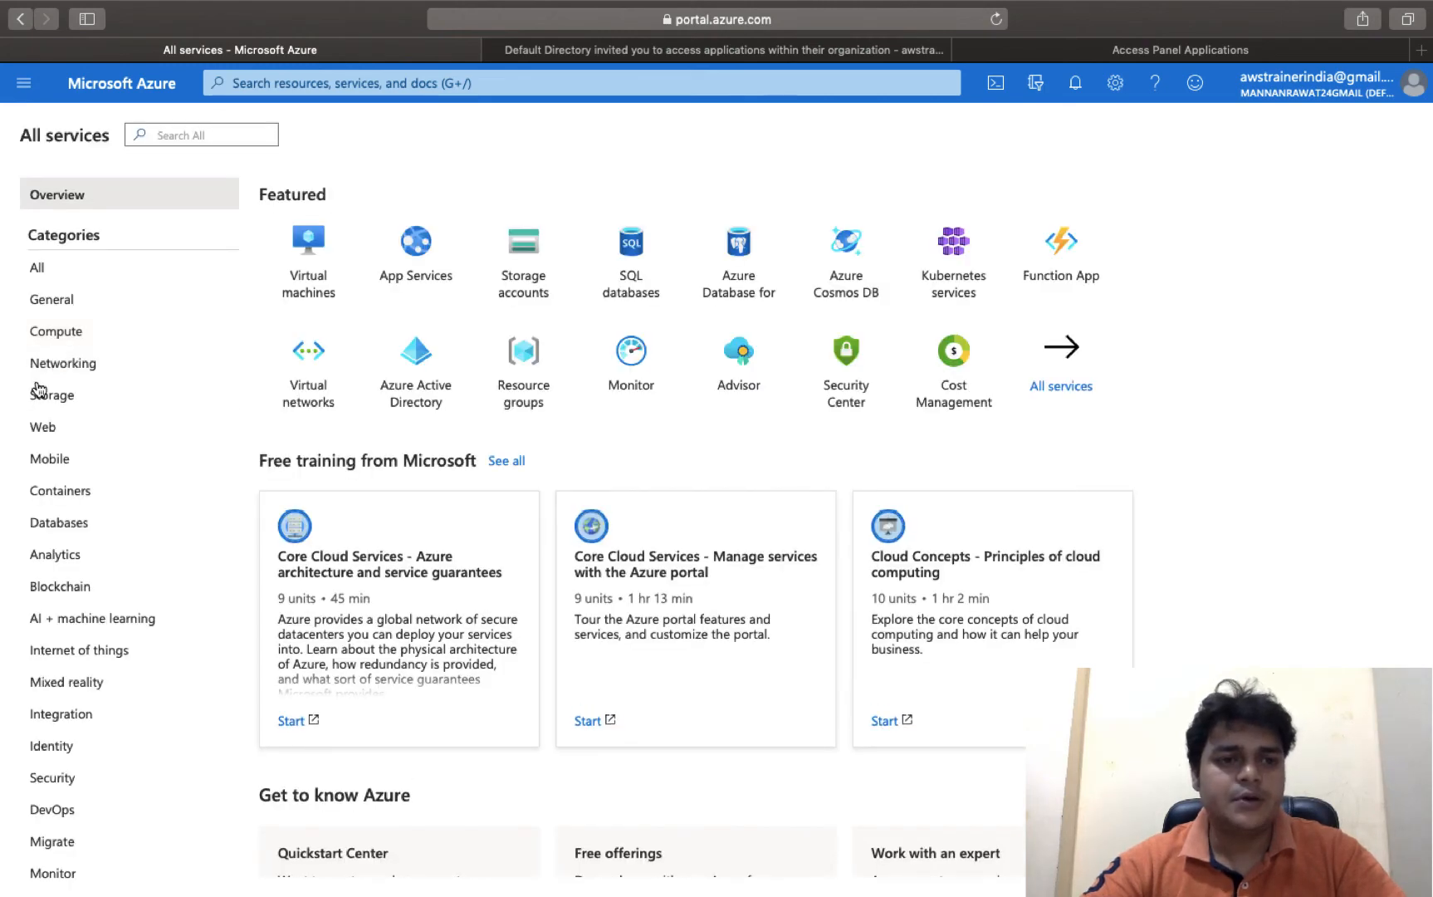
pyautogui.click(66, 403)
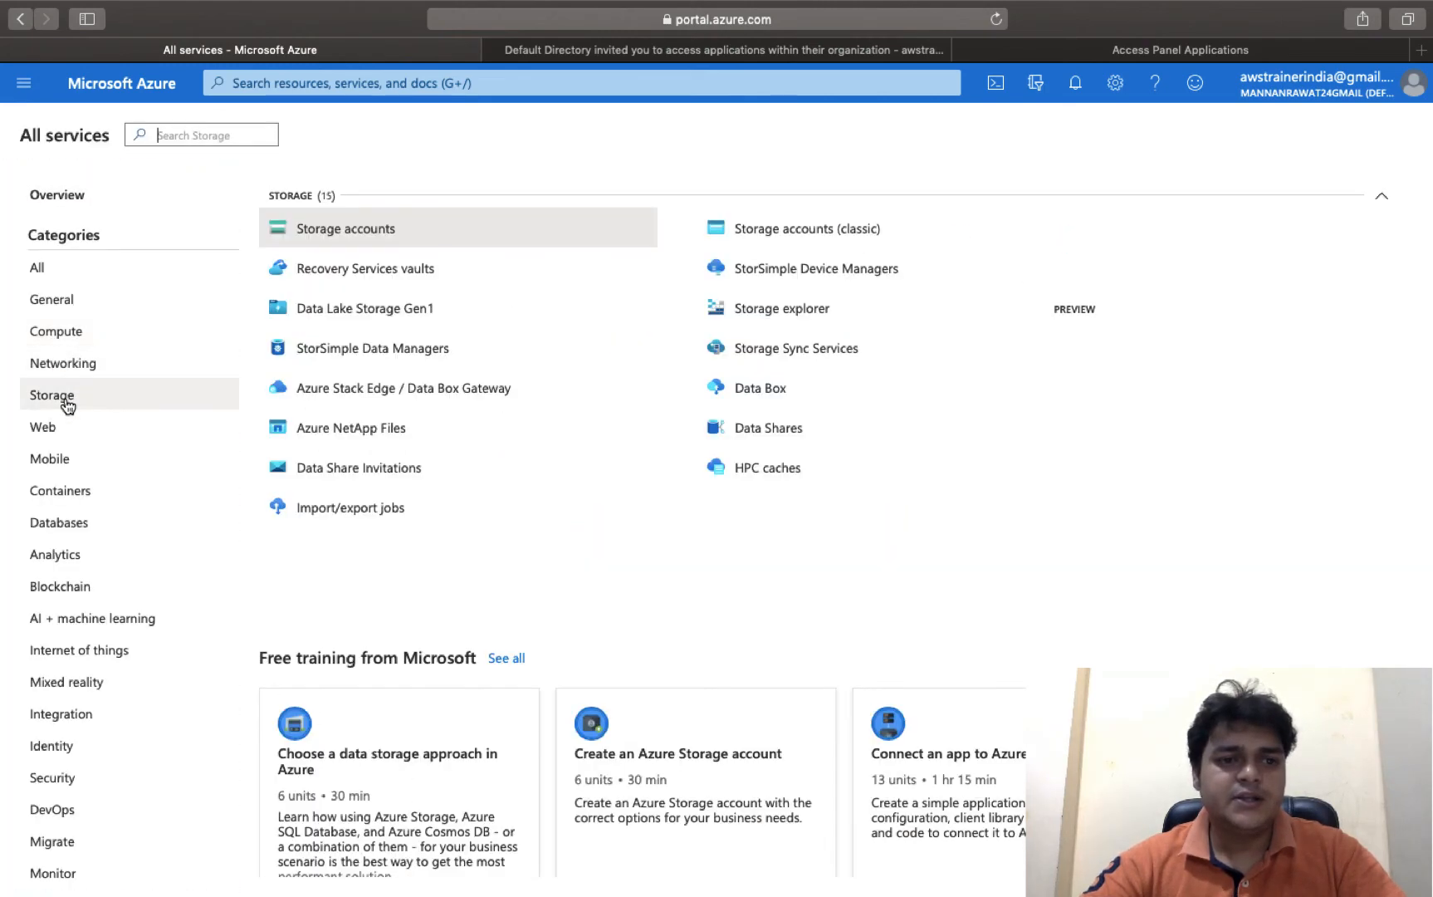
pyautogui.click(357, 235)
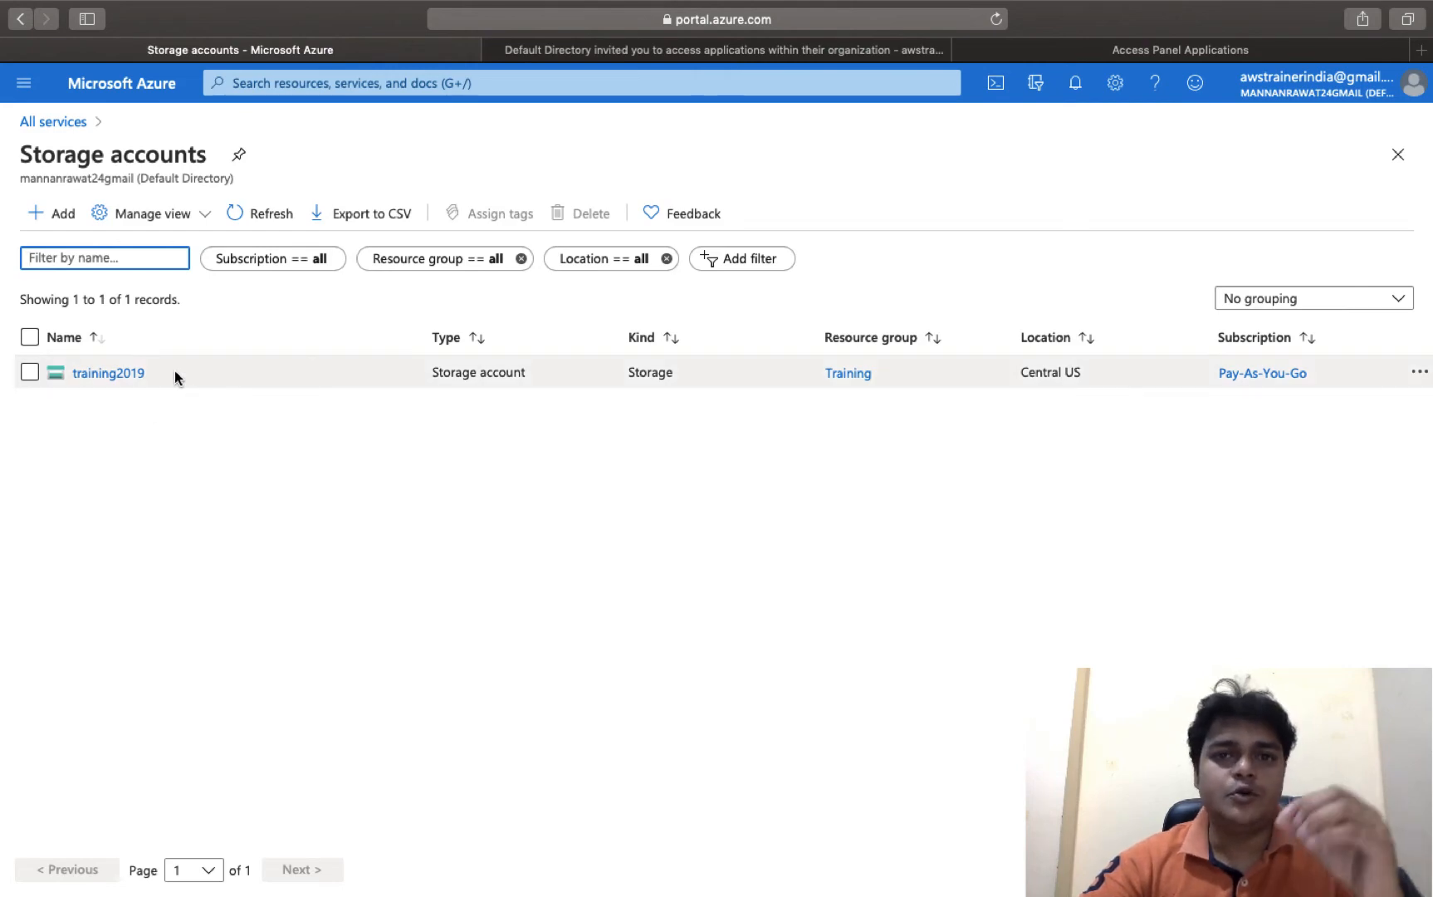
pyautogui.hotkey('ctrl', 'Right')
pyautogui.hotkey('ctrl', 'Right')
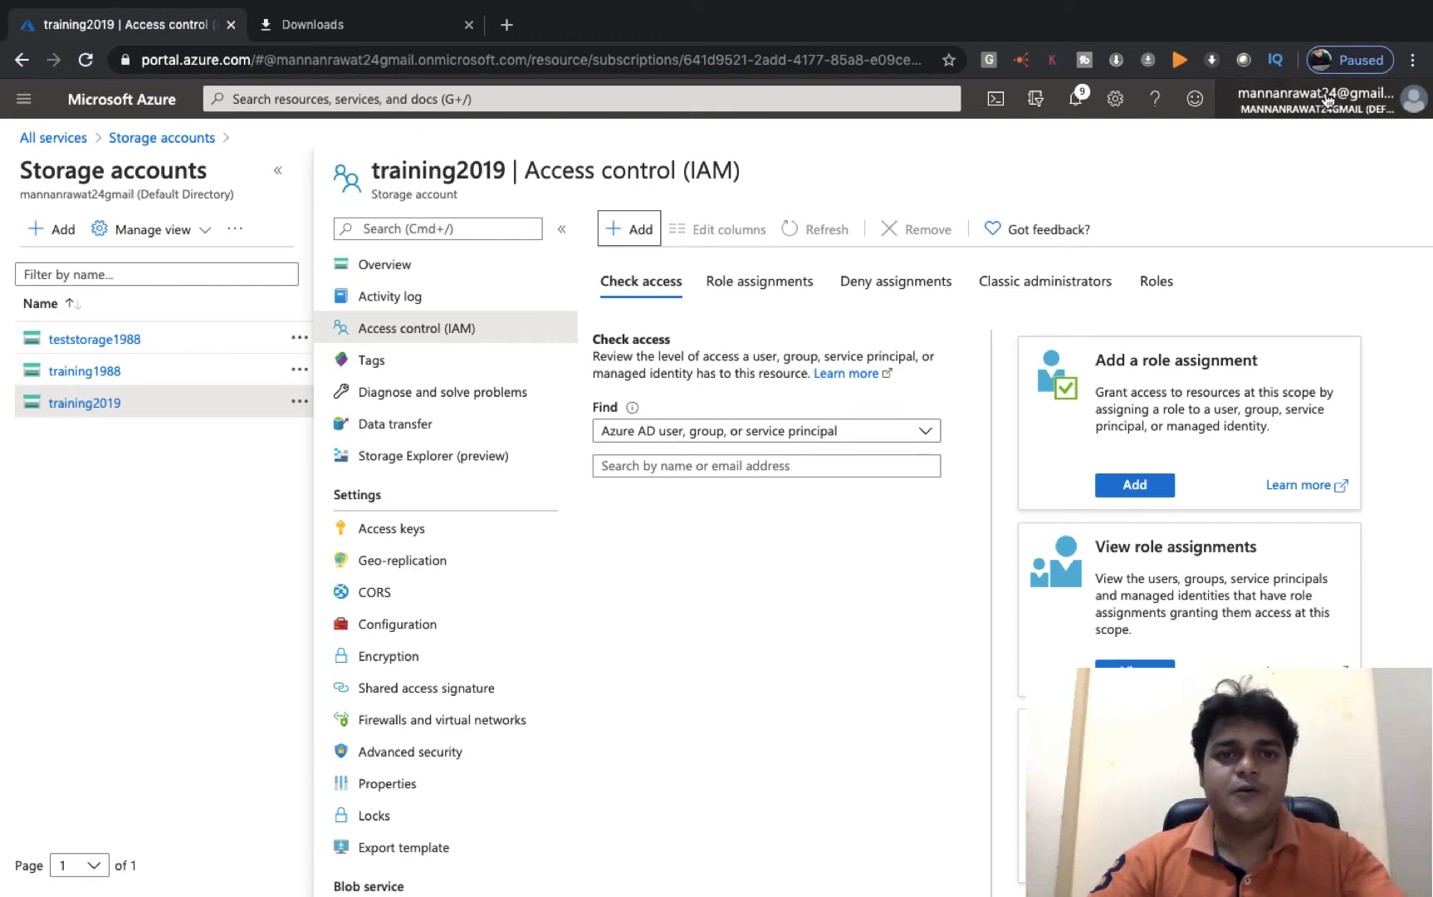
pyautogui.moveTo(1327, 100)
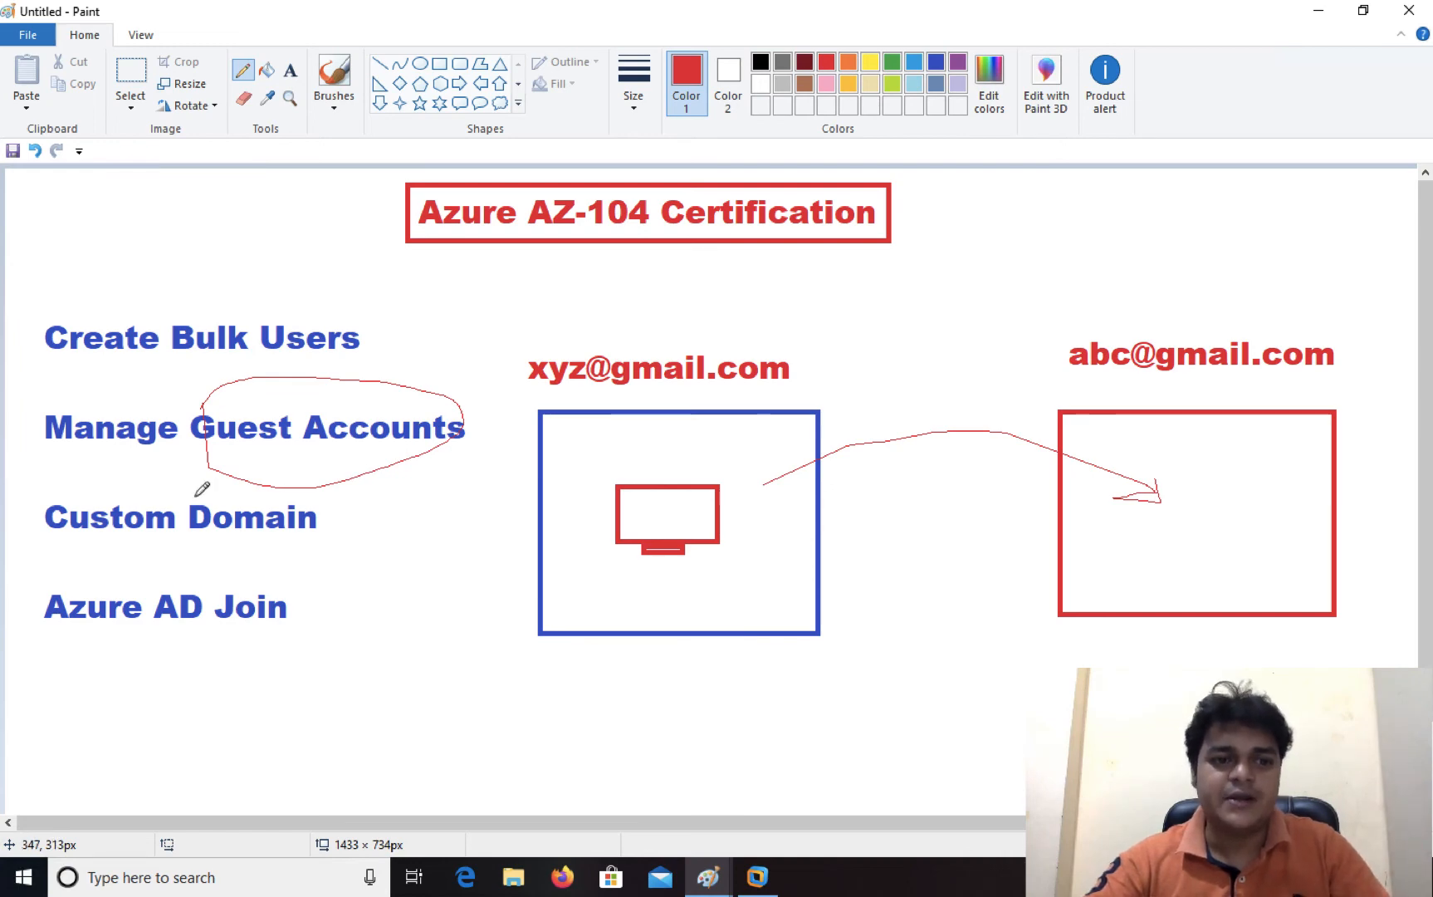
# - Draw a red freehand loop around 'Custom Domain' on the AZ-104 Certification sketch
pyautogui.moveTo(57, 489)
pyautogui.mouseDown()
pyautogui.moveTo(49, 548)
pyautogui.moveTo(244, 545)
pyautogui.moveTo(304, 489)
pyautogui.moveTo(127, 488)
pyautogui.mouseUp()
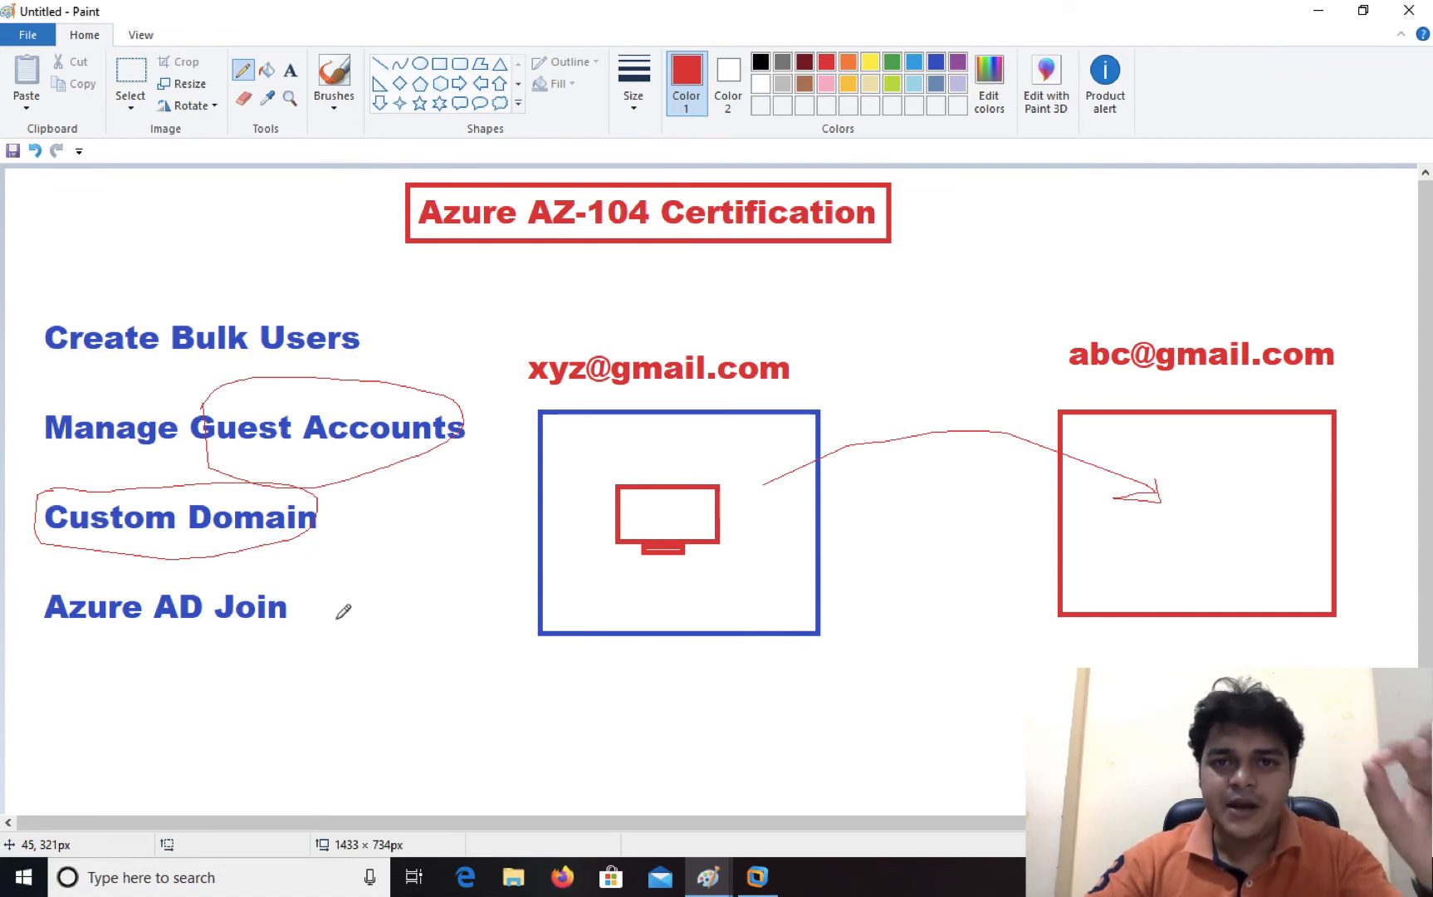
# - Glance at the AZ-104 skills-measured PDF, then return to training2019's Access control (IAM) page
pyautogui.hotkey('ctrl', 'Left')
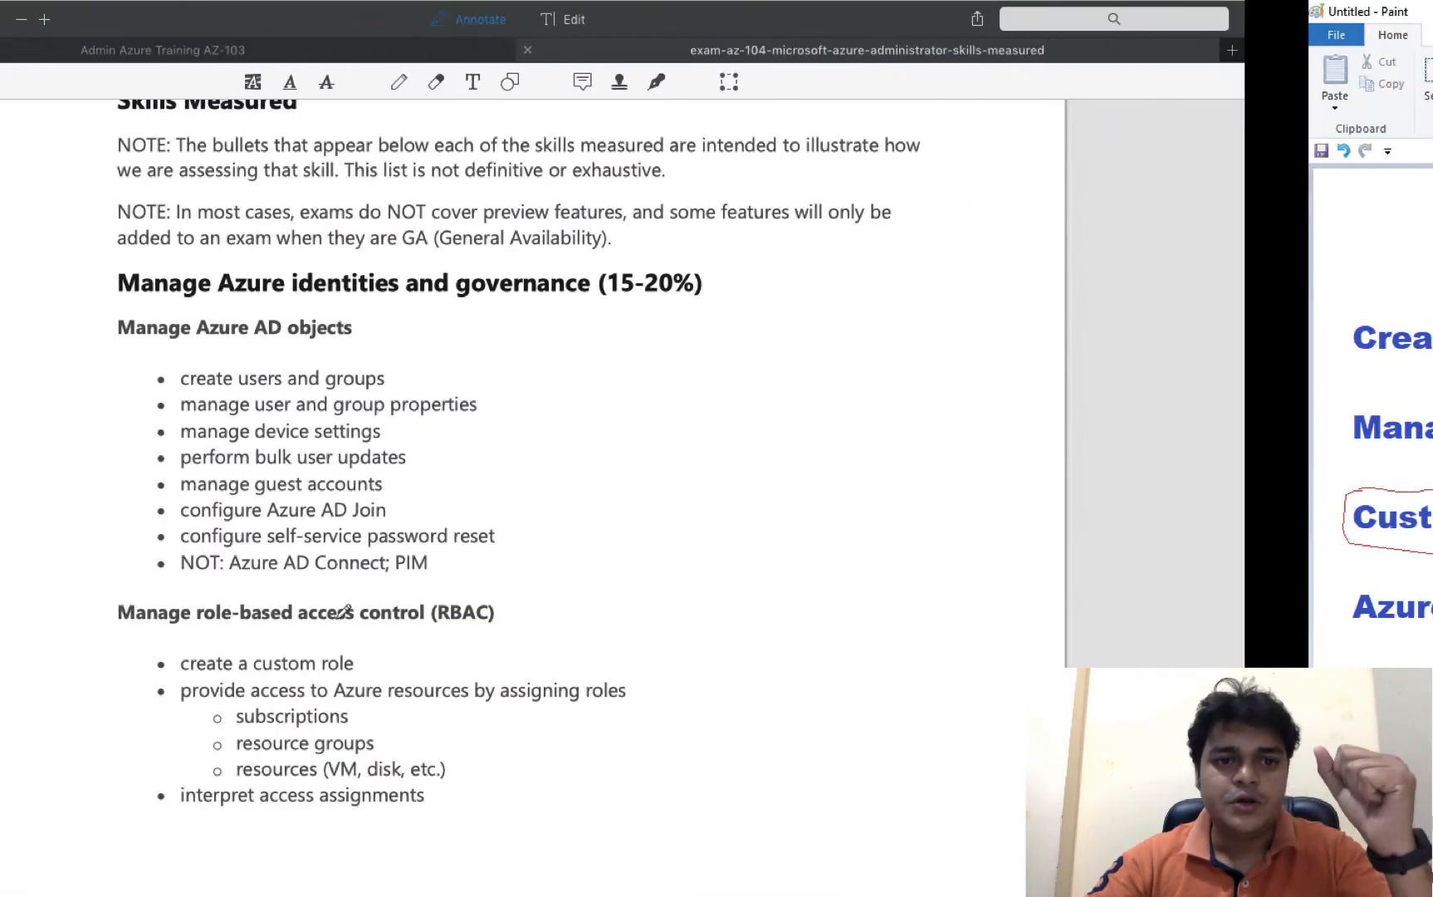
pyautogui.hotkey('ctrl', 'Left')
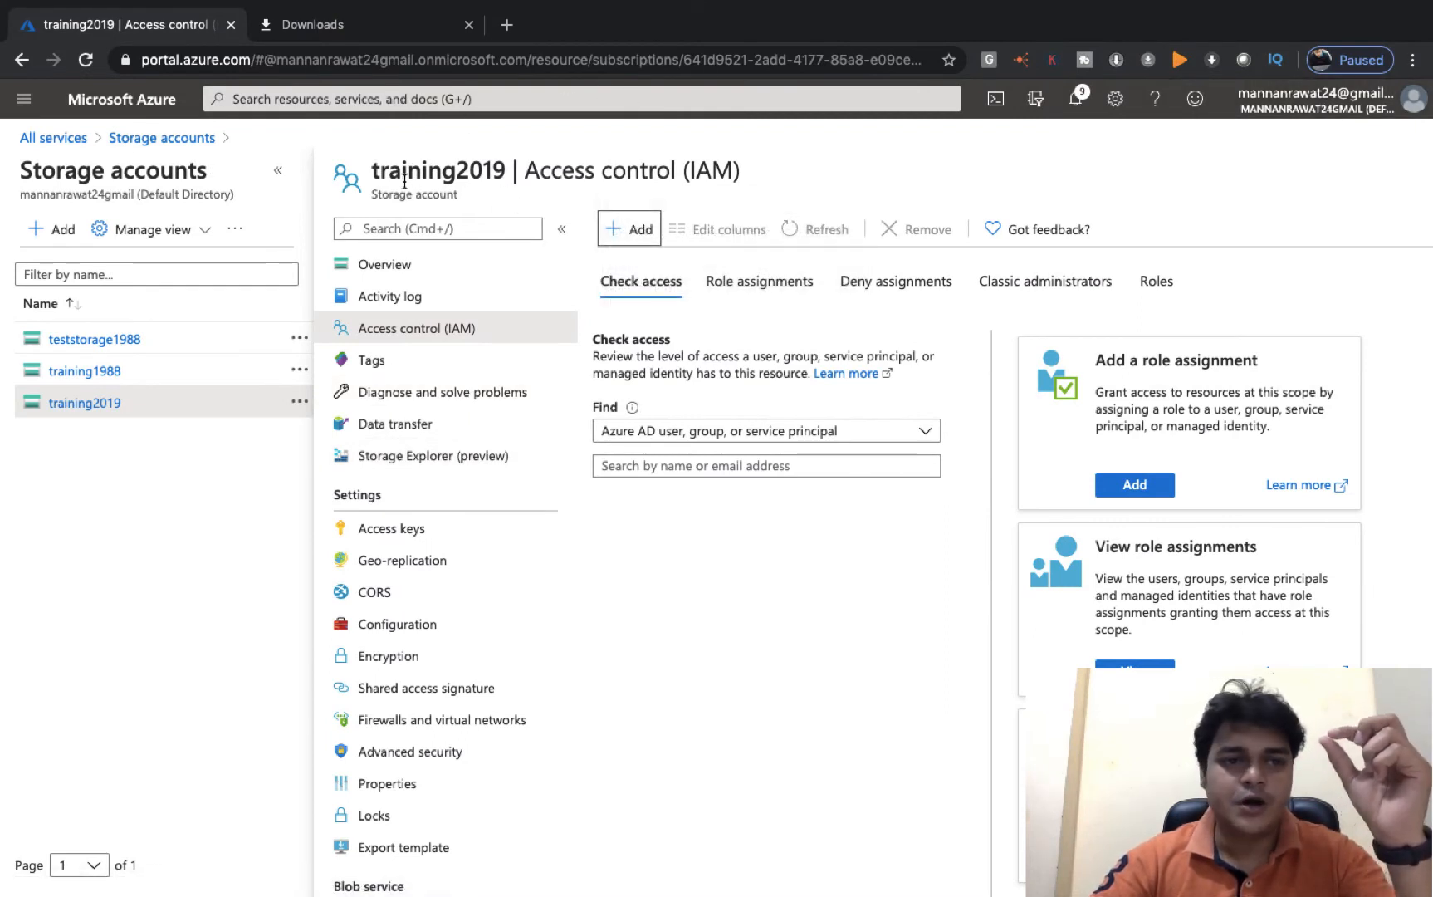
# - Go through Security to Azure Active Directory's Custom domain names and start adding a custom domain
pyautogui.click(62, 142)
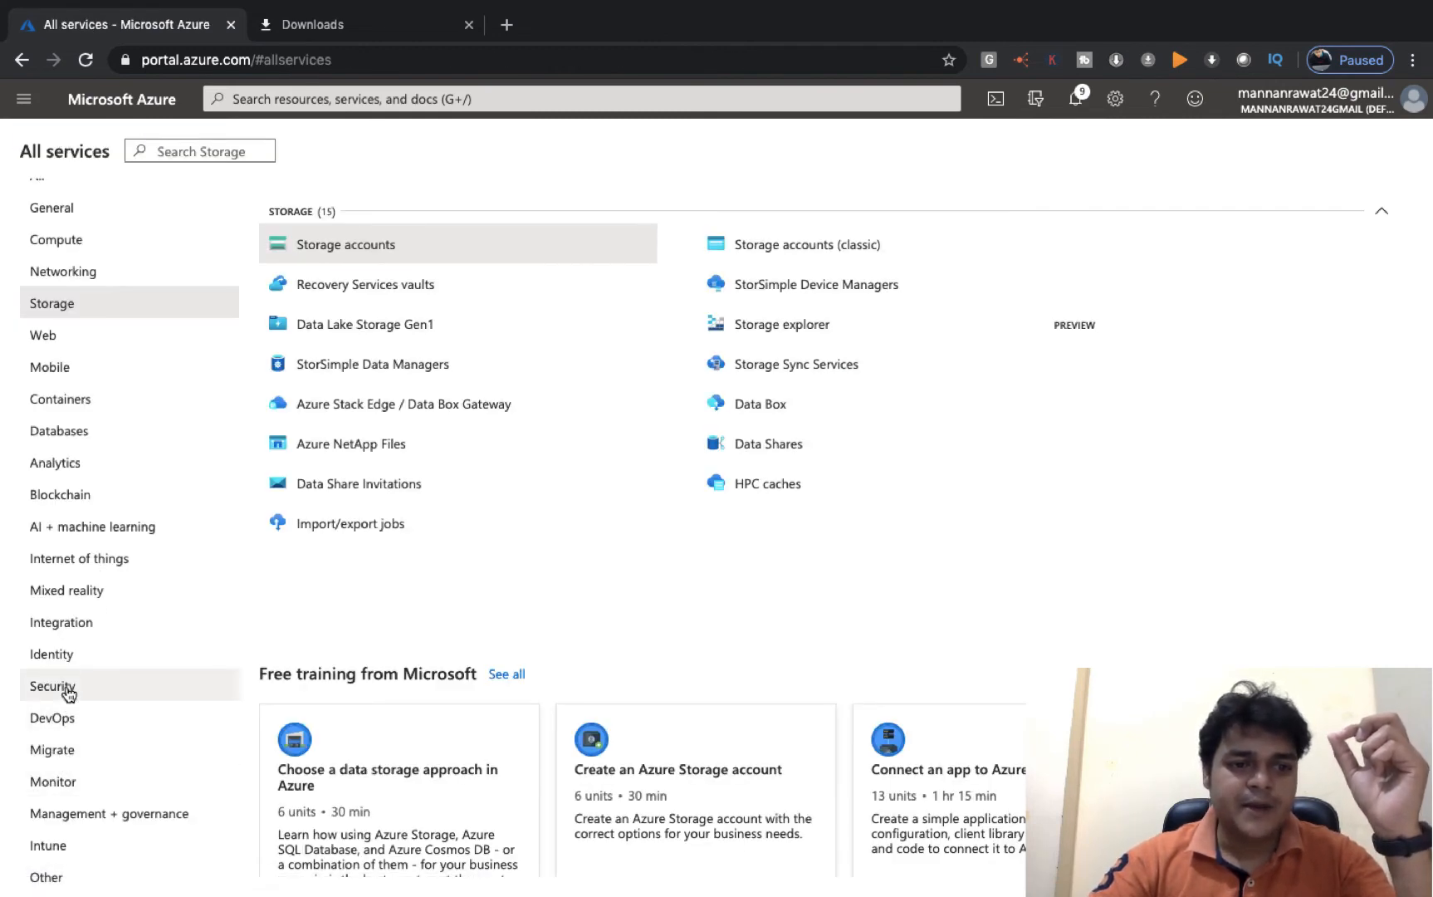
pyautogui.click(67, 689)
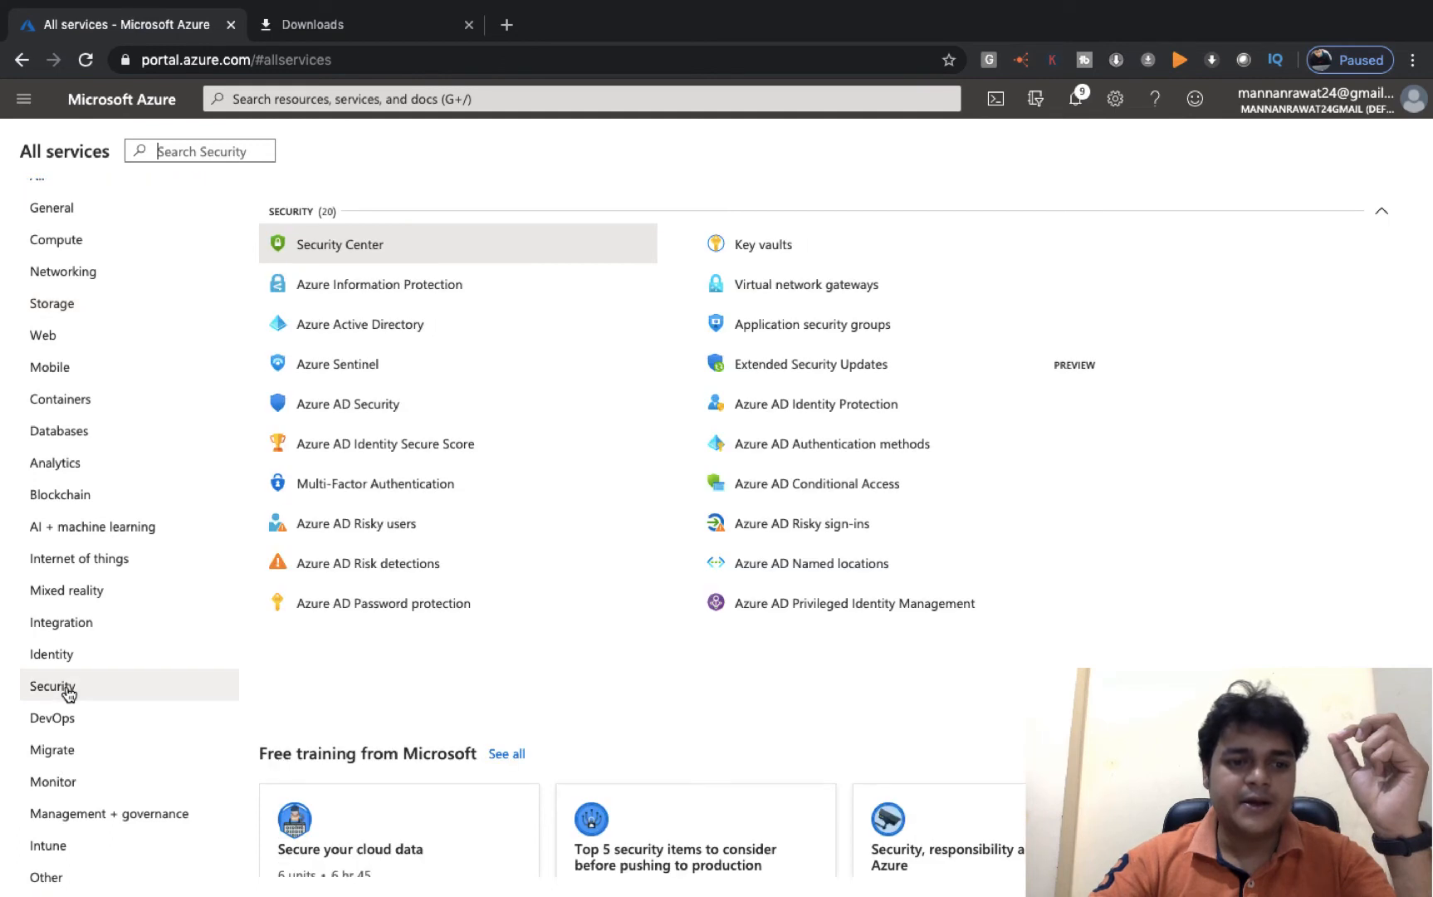
pyautogui.click(357, 327)
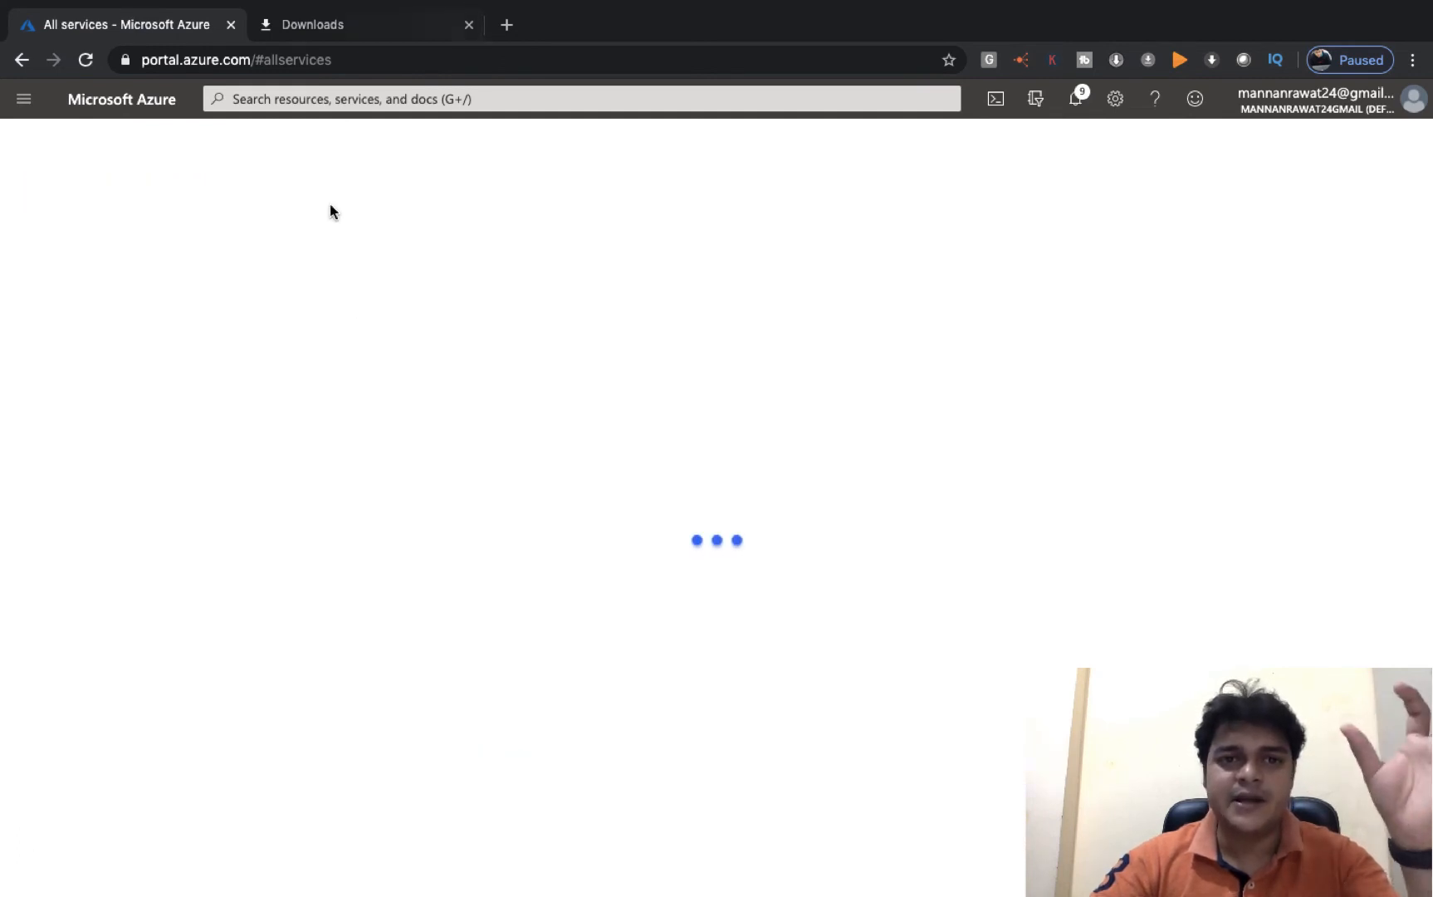
pyautogui.click(469, 25)
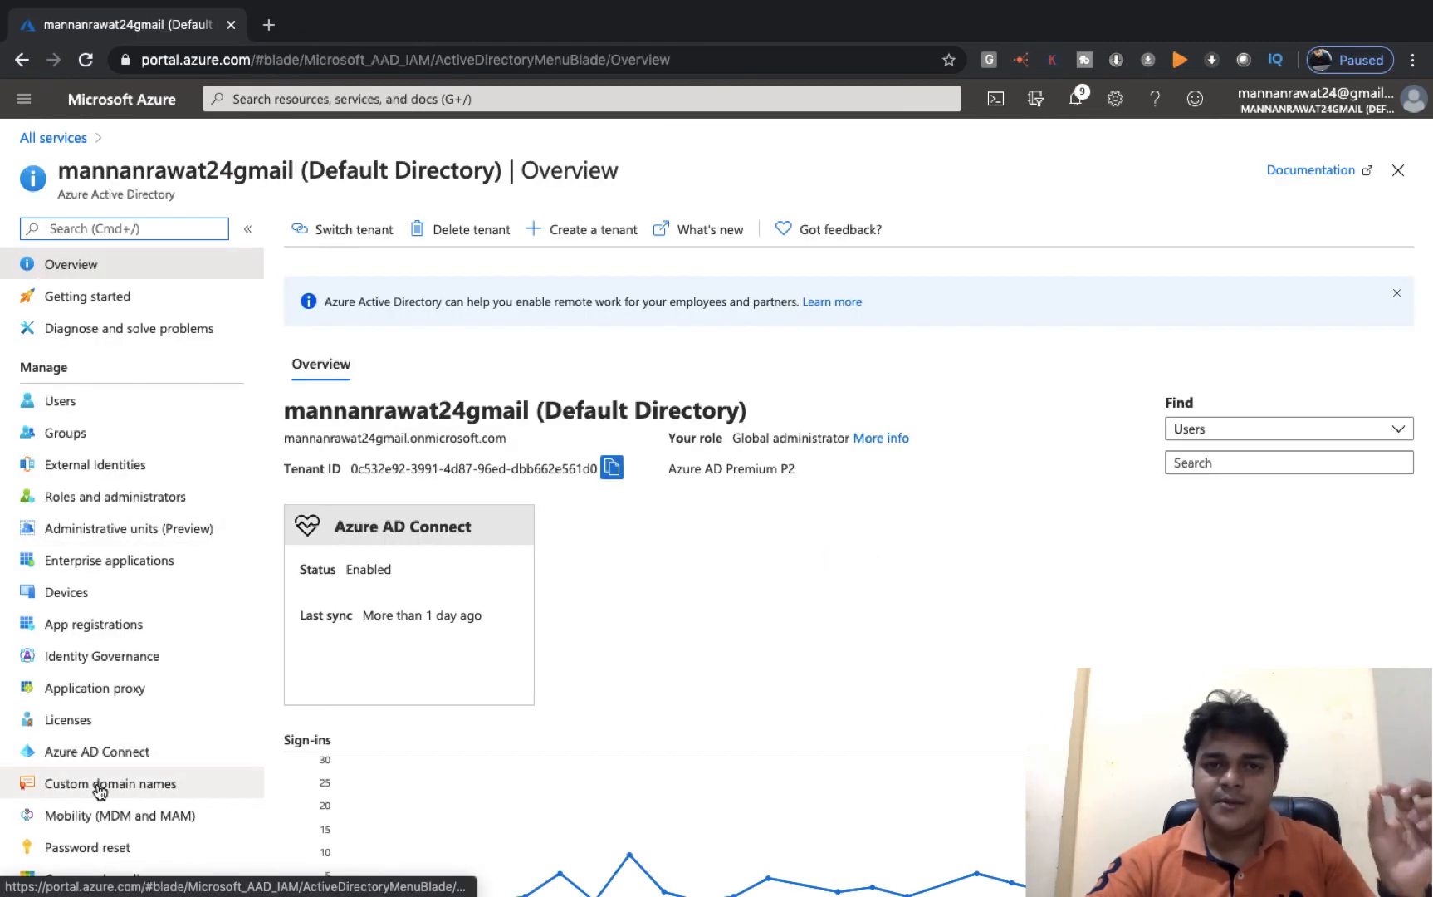
pyautogui.click(99, 790)
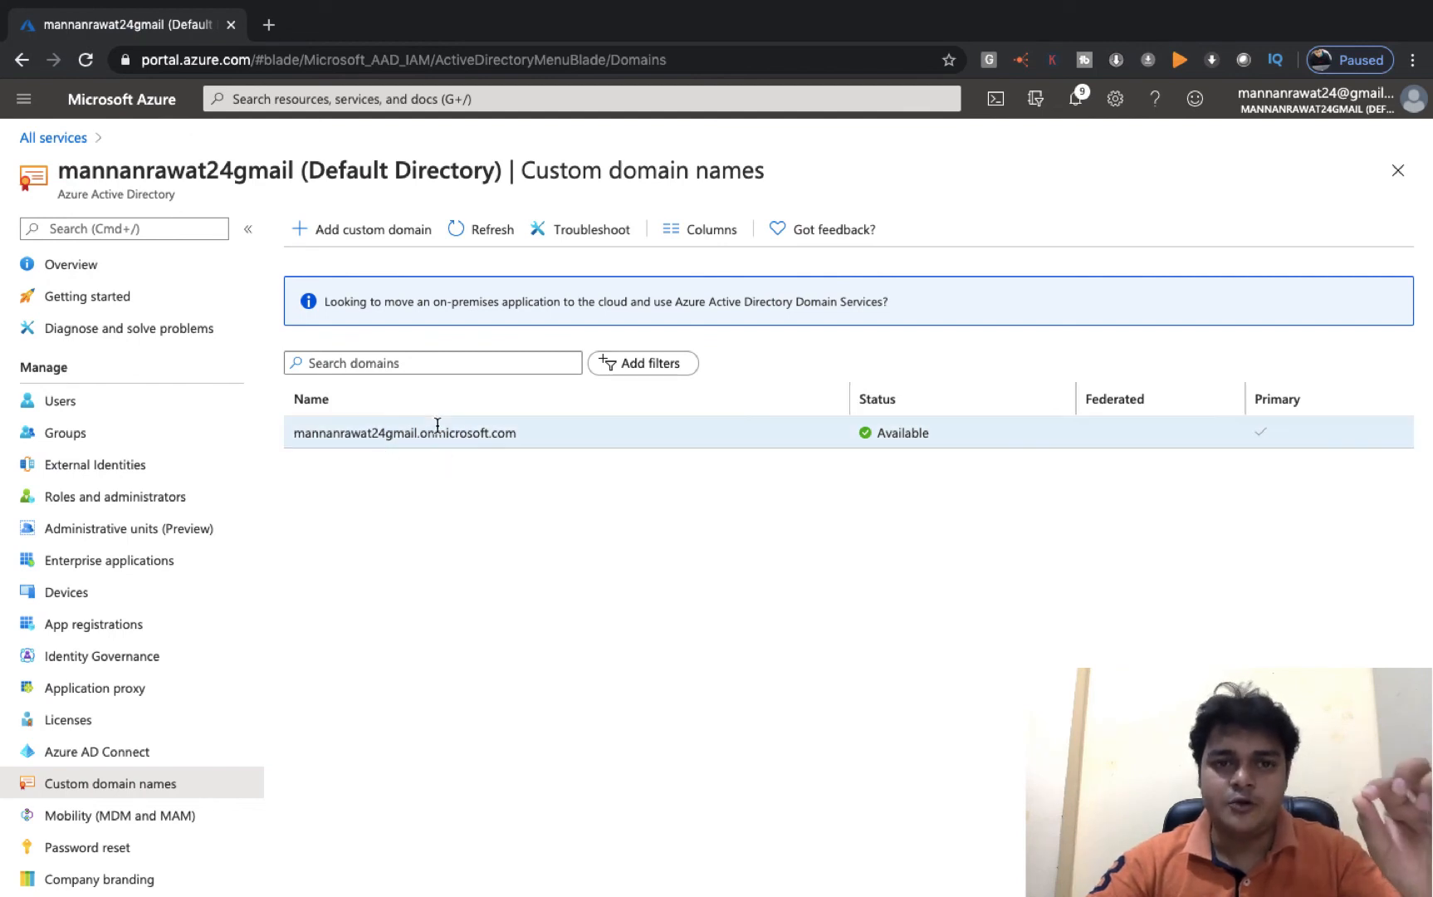
pyautogui.click(381, 236)
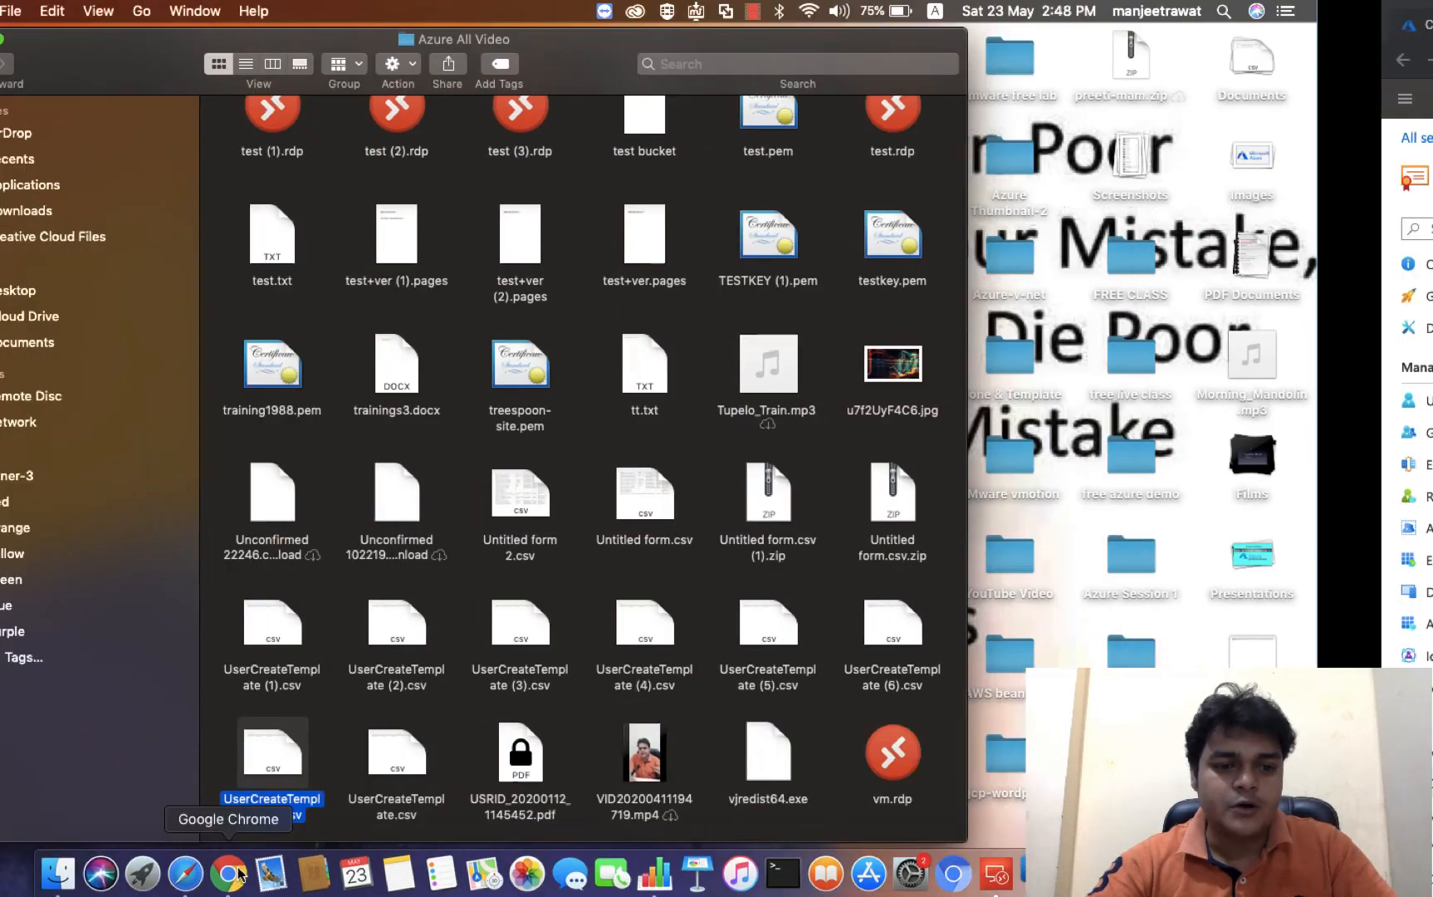
# - Open a new blank browser tab beside the Azure portal and bring up the browser menu
pyautogui.click(236, 872)
pyautogui.click(268, 24)
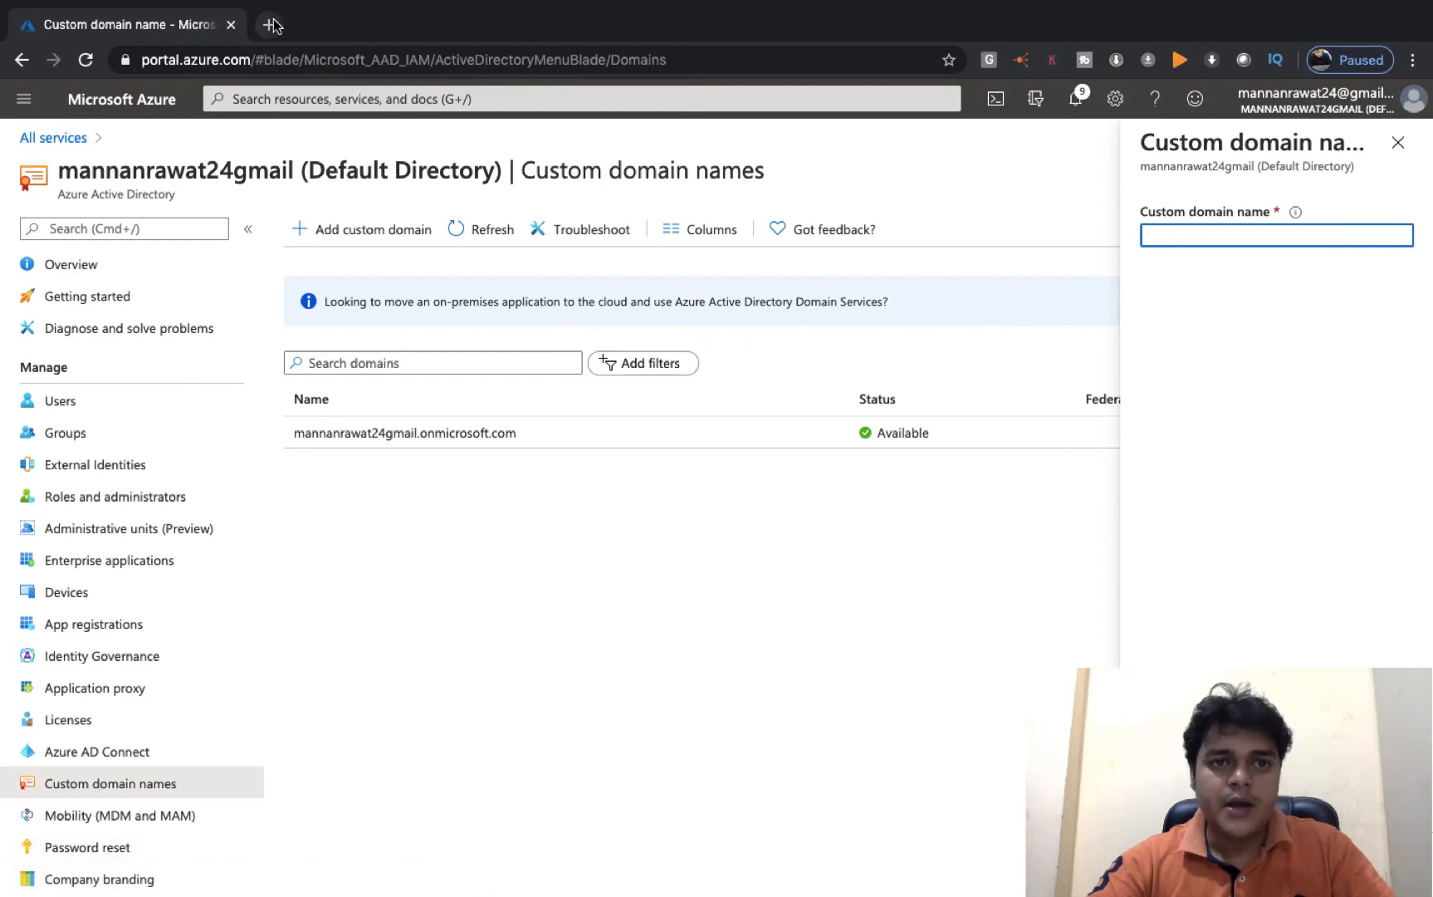
pyautogui.click(1413, 60)
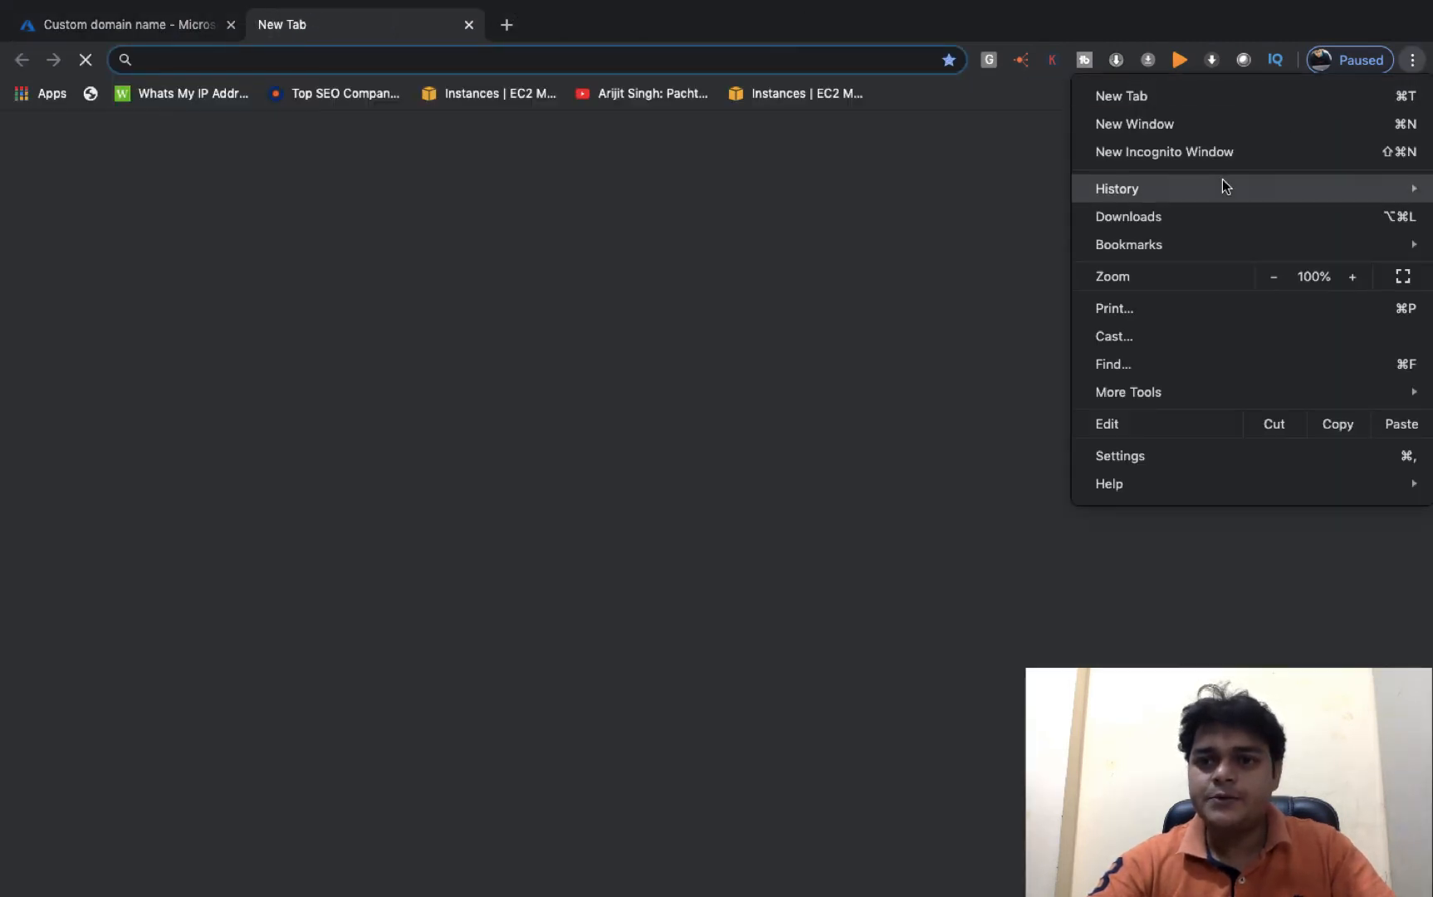
# - In a private window, load godaddy.com and open the Domain Settings for elearningplace.in
pyautogui.click(1150, 151)
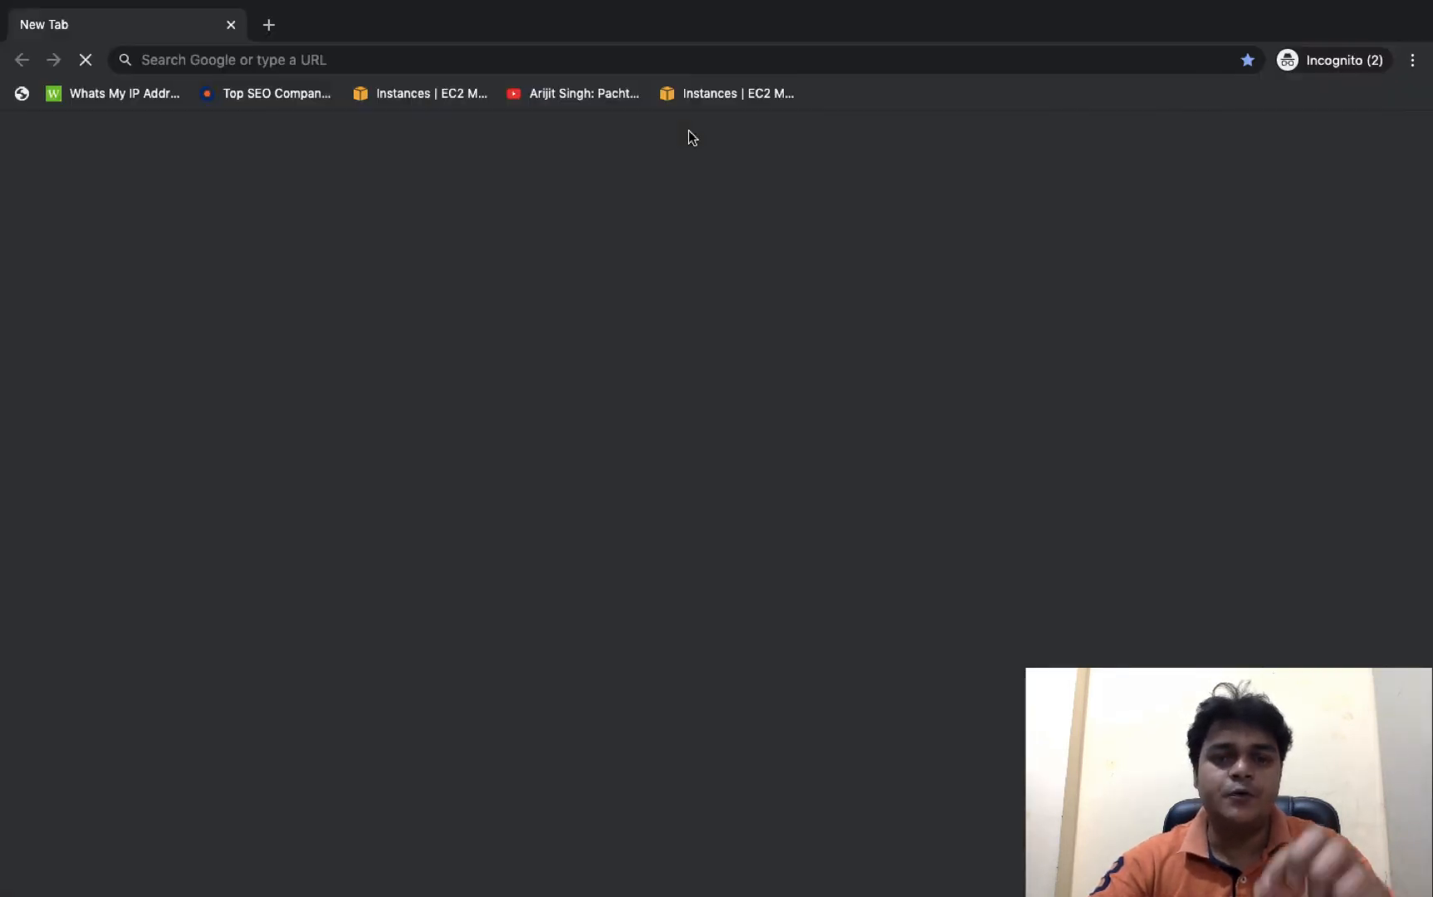
pyautogui.write('goda')
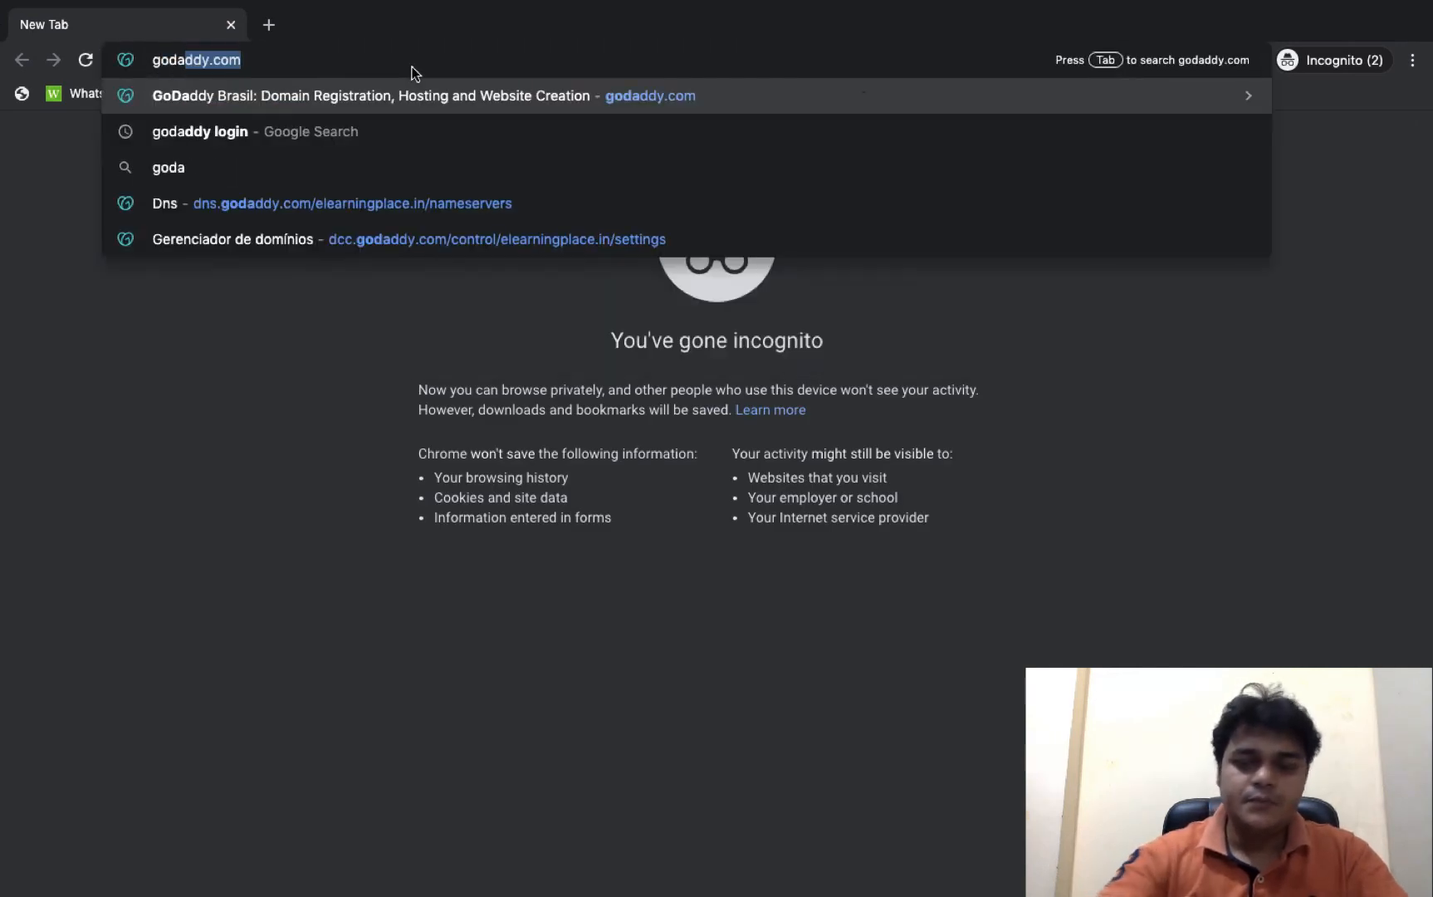
pyautogui.press('Return')
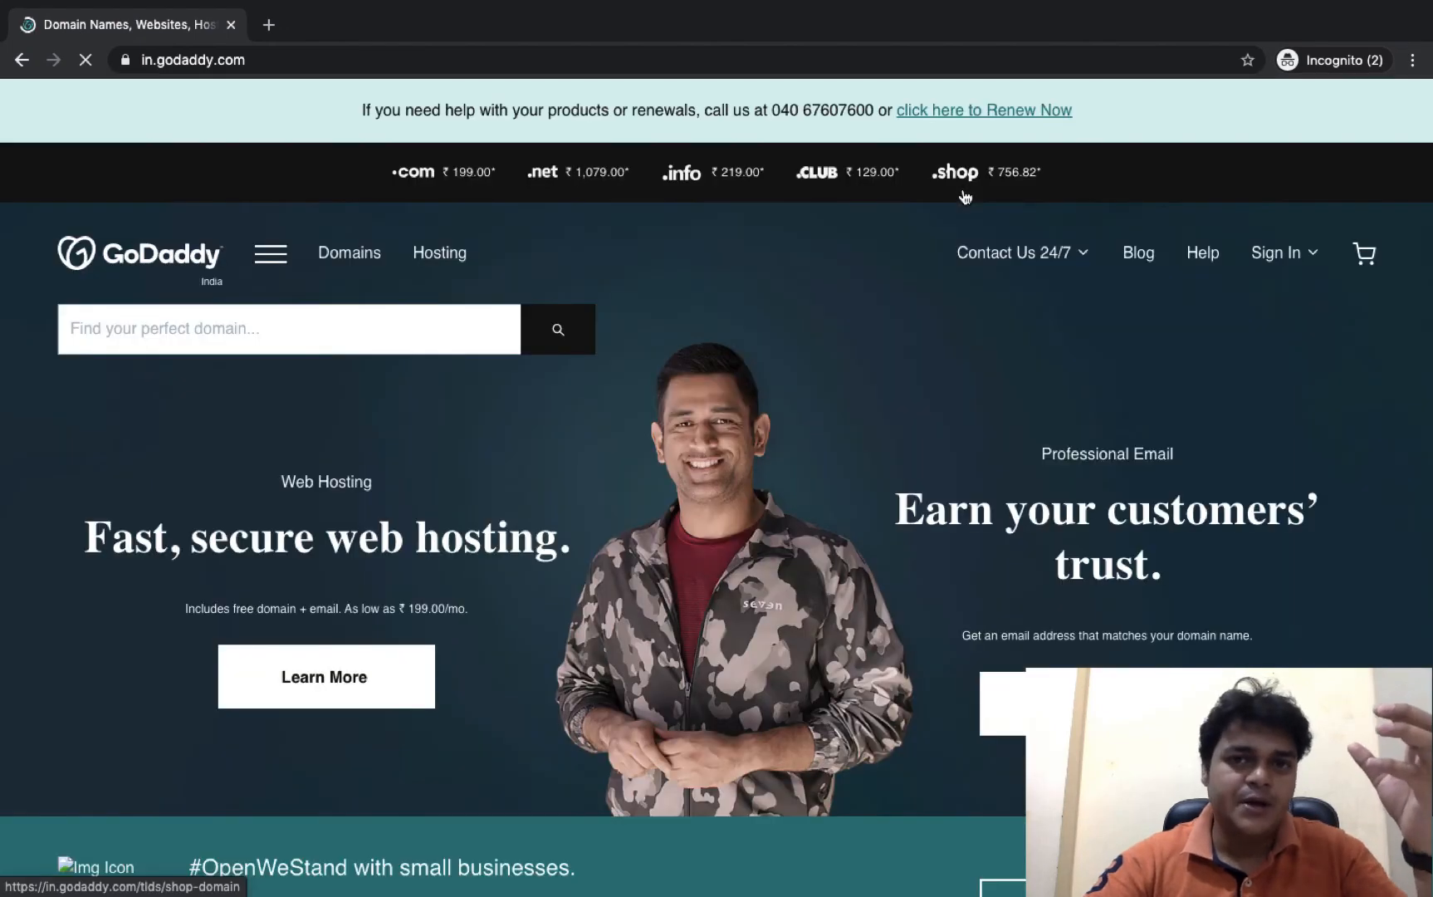
pyautogui.click(1280, 255)
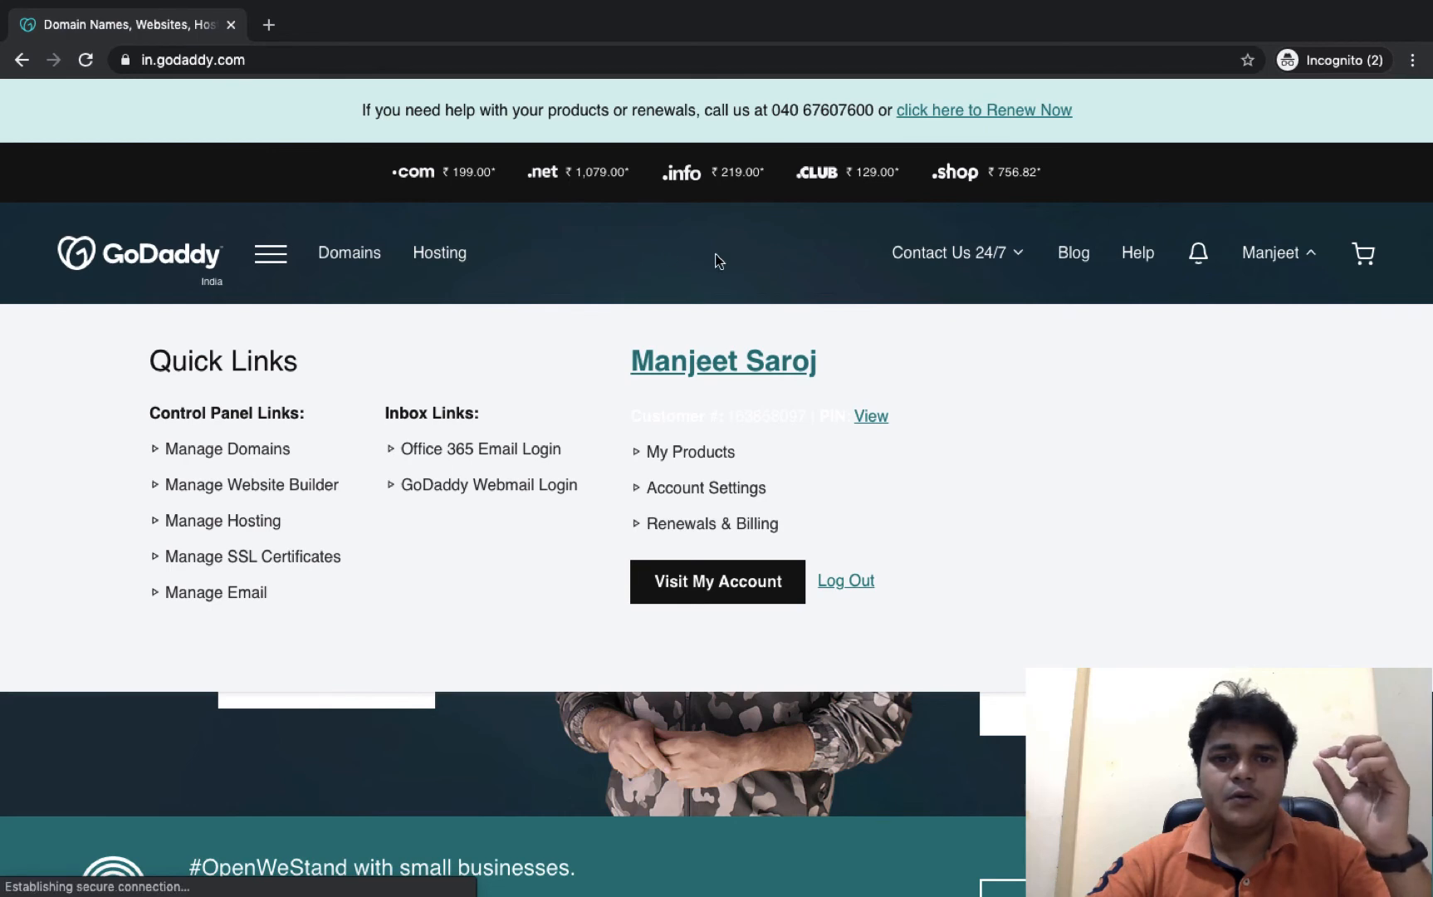
pyautogui.click(340, 254)
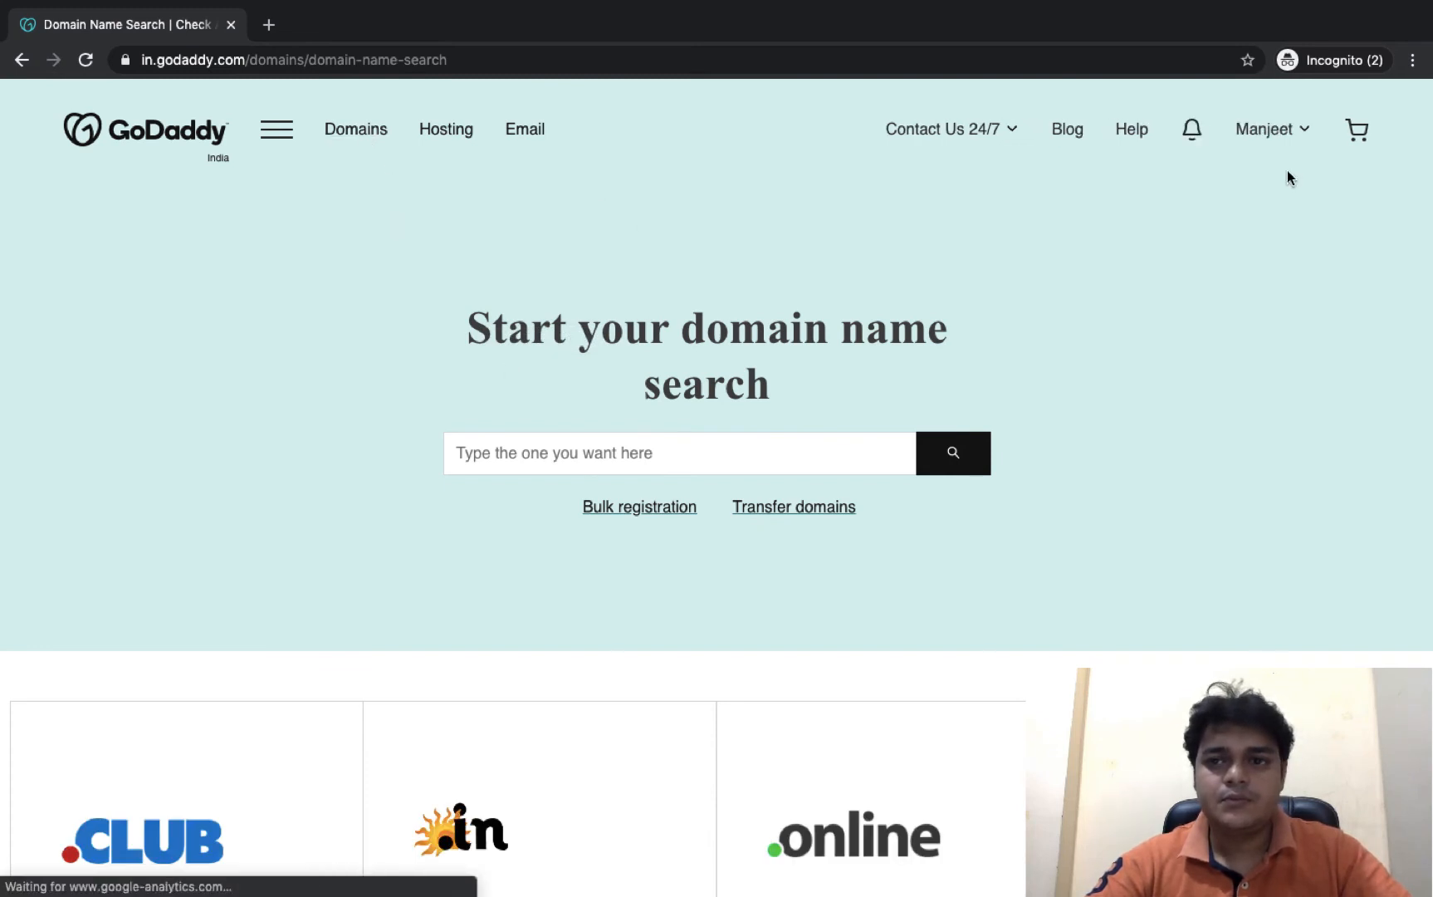
pyautogui.click(1265, 129)
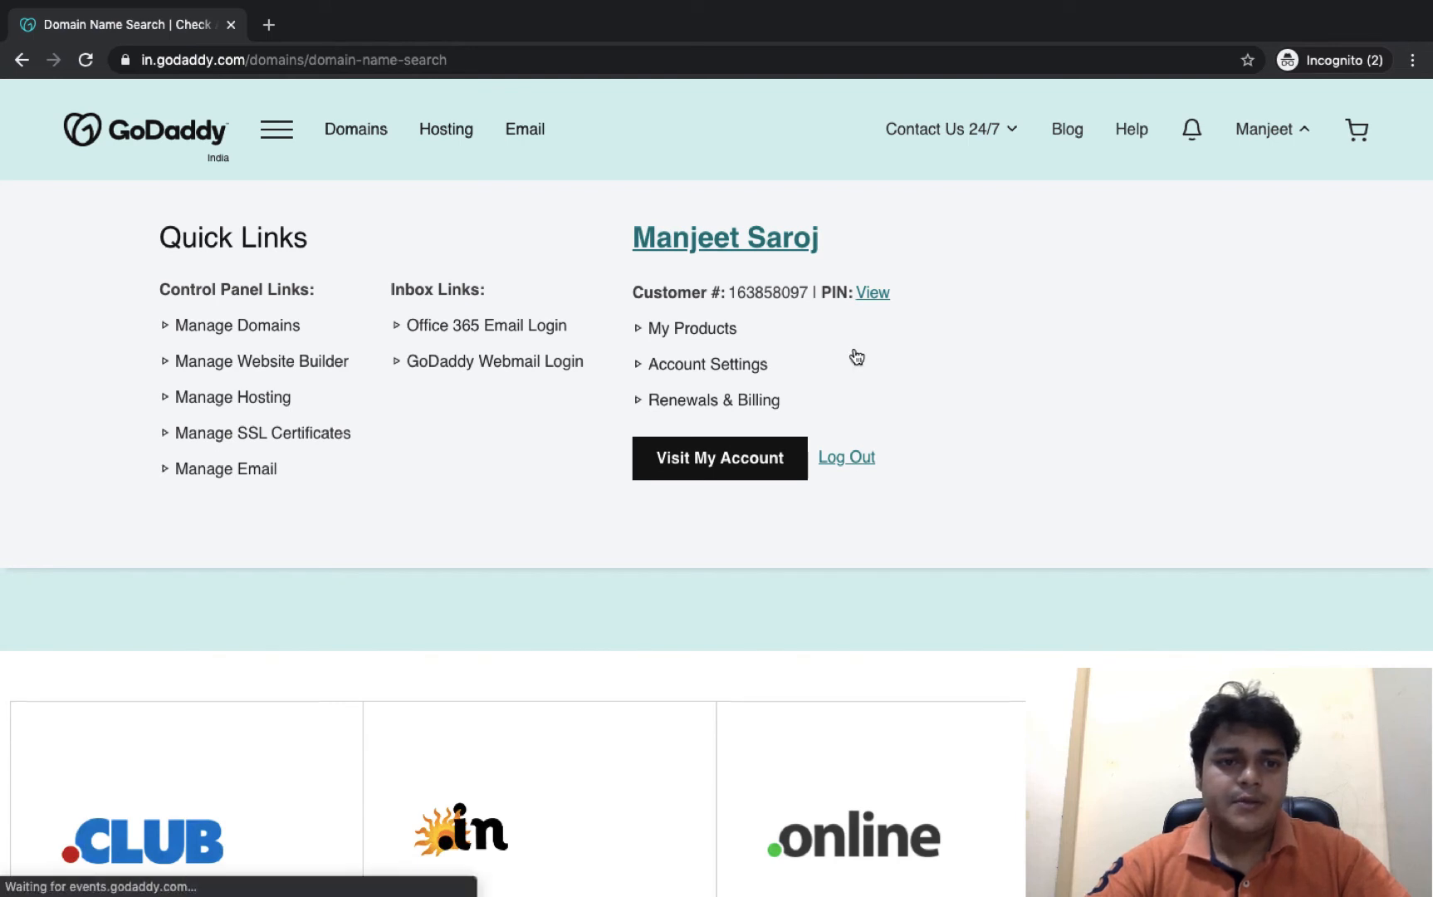
pyautogui.click(240, 327)
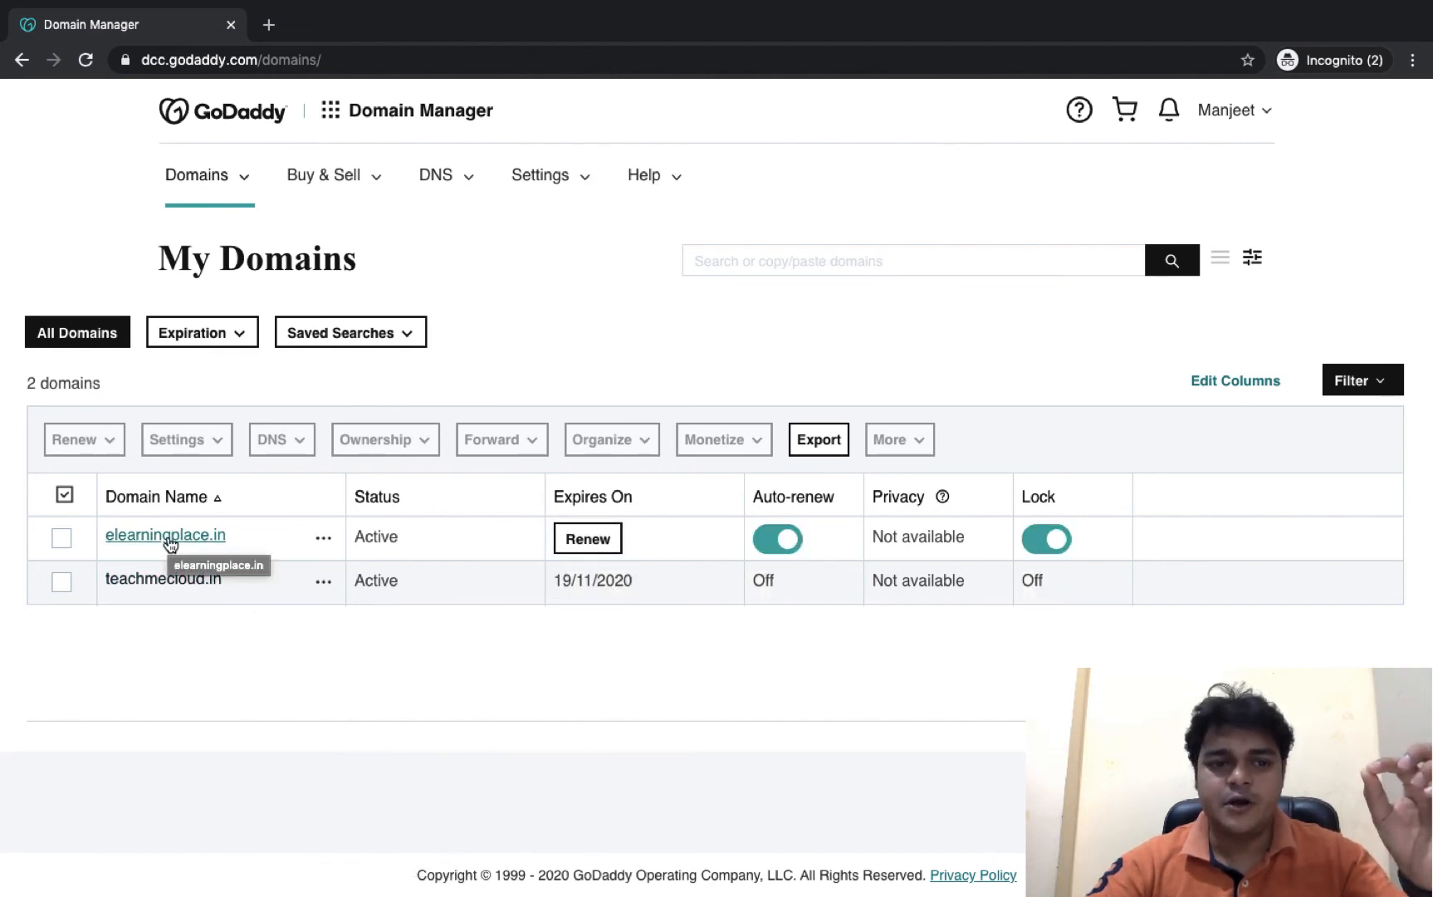
pyautogui.click(198, 540)
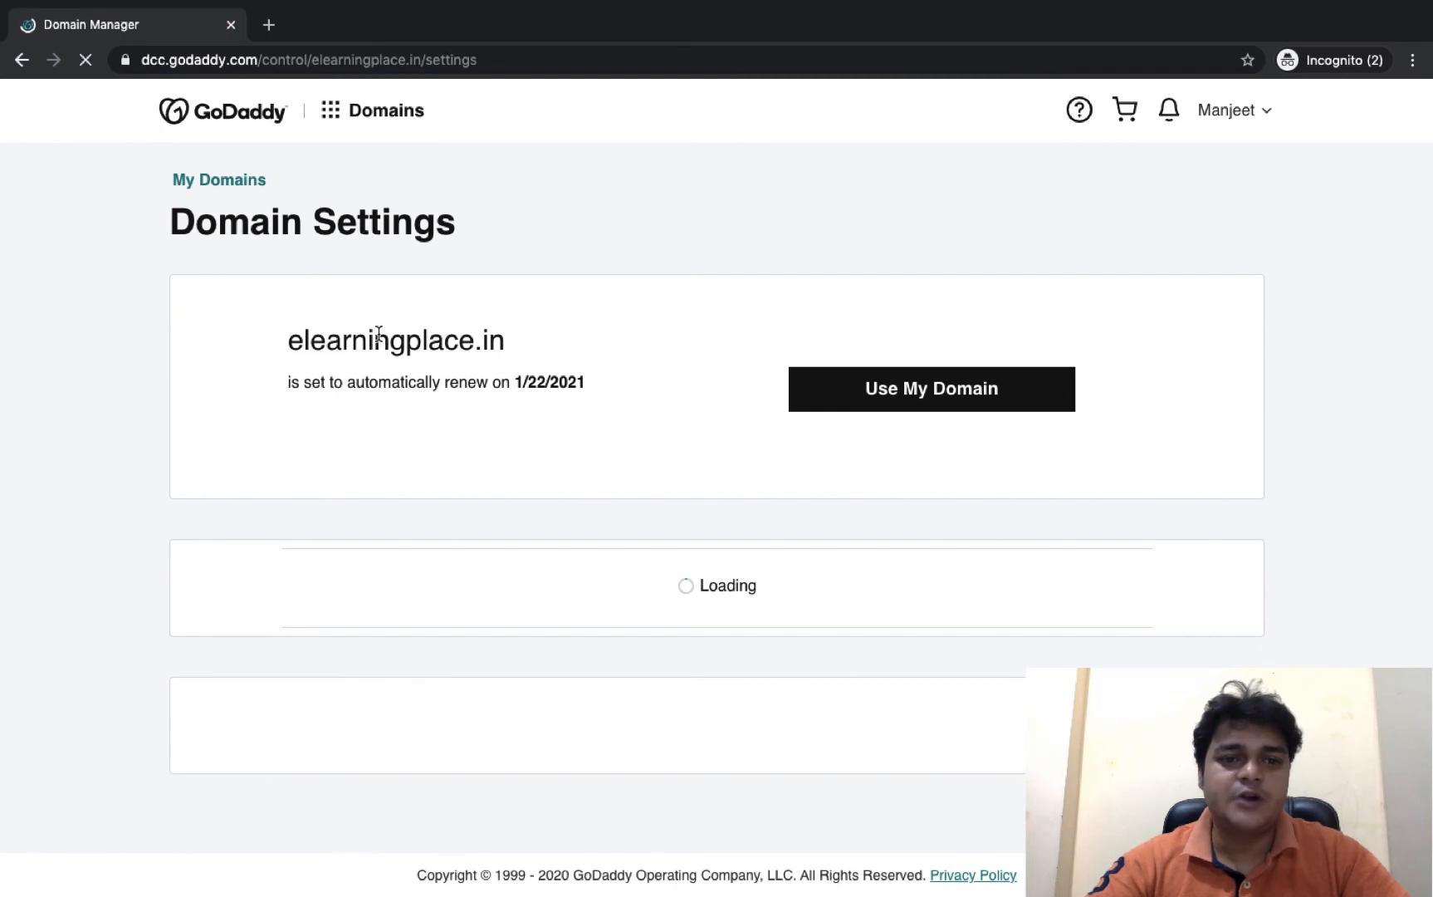
# - Copy the domain name elearningplace.in and return to the Azure custom domain names page
pyautogui.moveTo(379, 333); pyautogui.dragTo(534, 343)
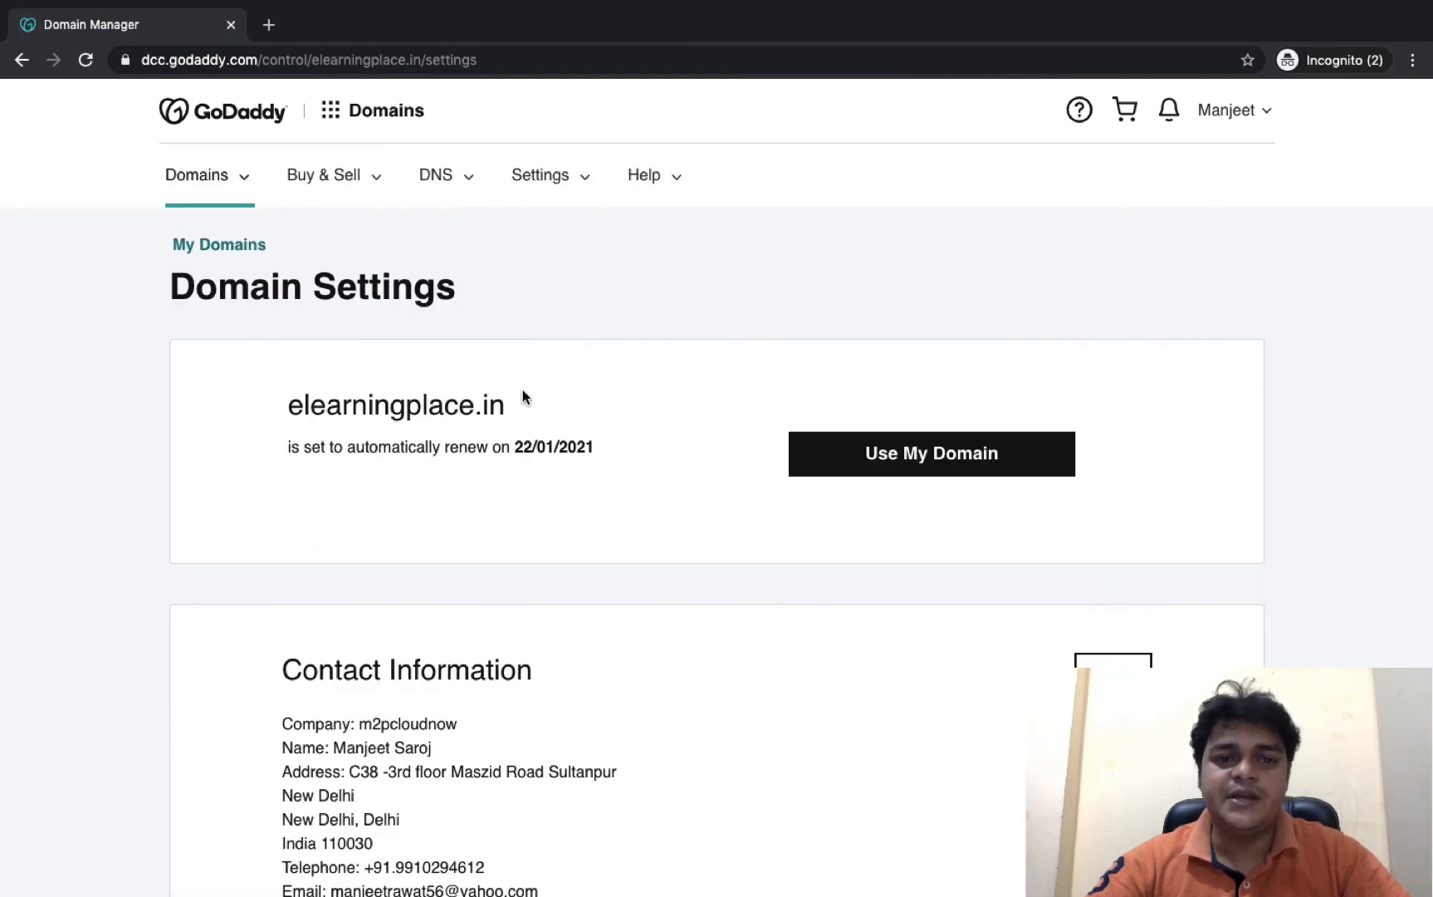
pyautogui.moveTo(462, 406); pyautogui.dragTo(282, 409)
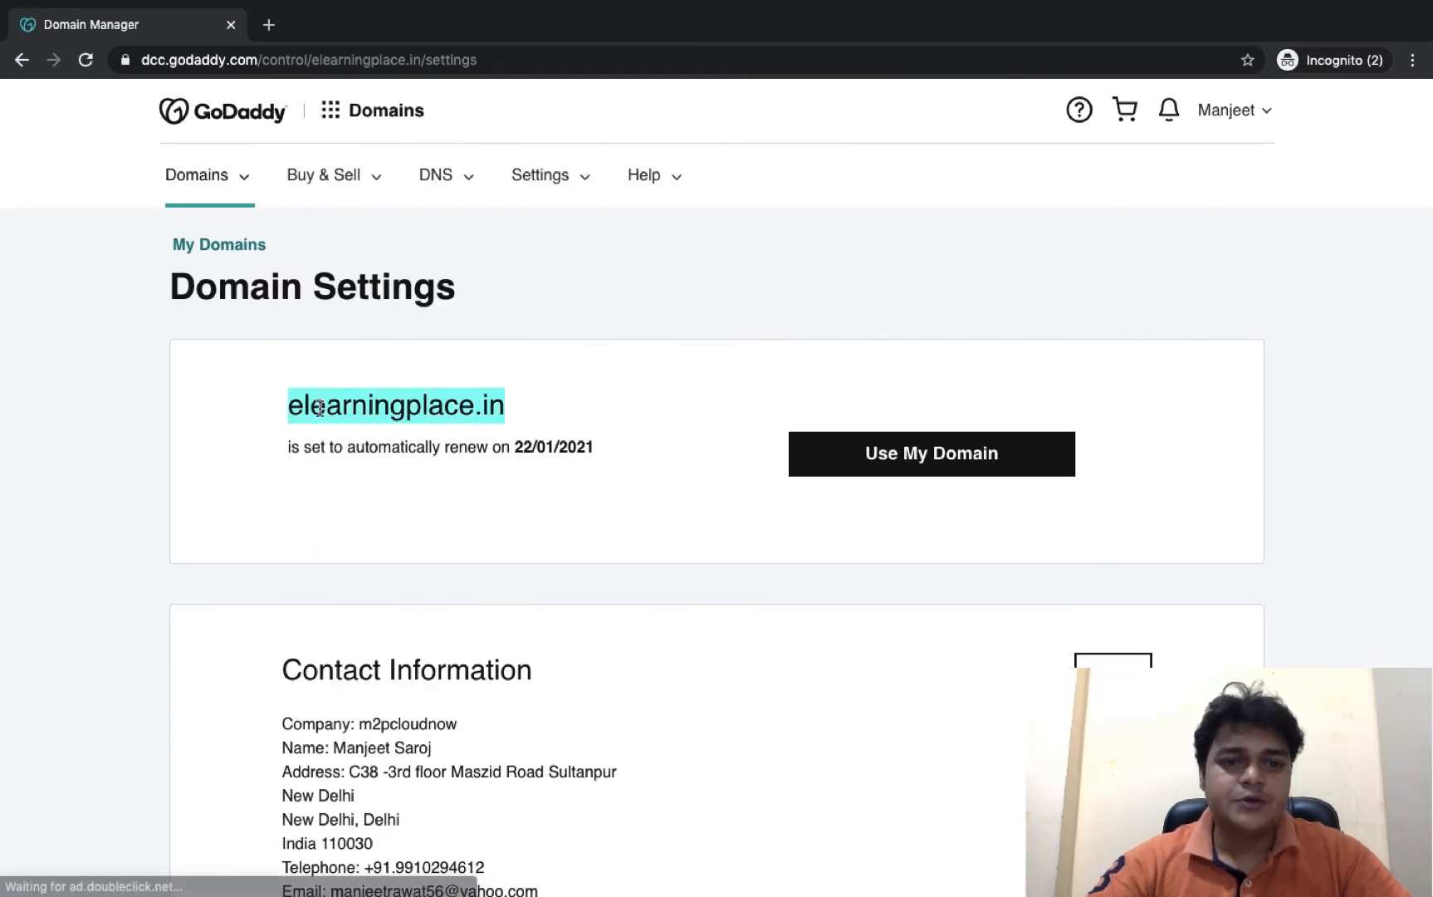
pyautogui.rightClick(320, 409)
pyautogui.click(358, 450)
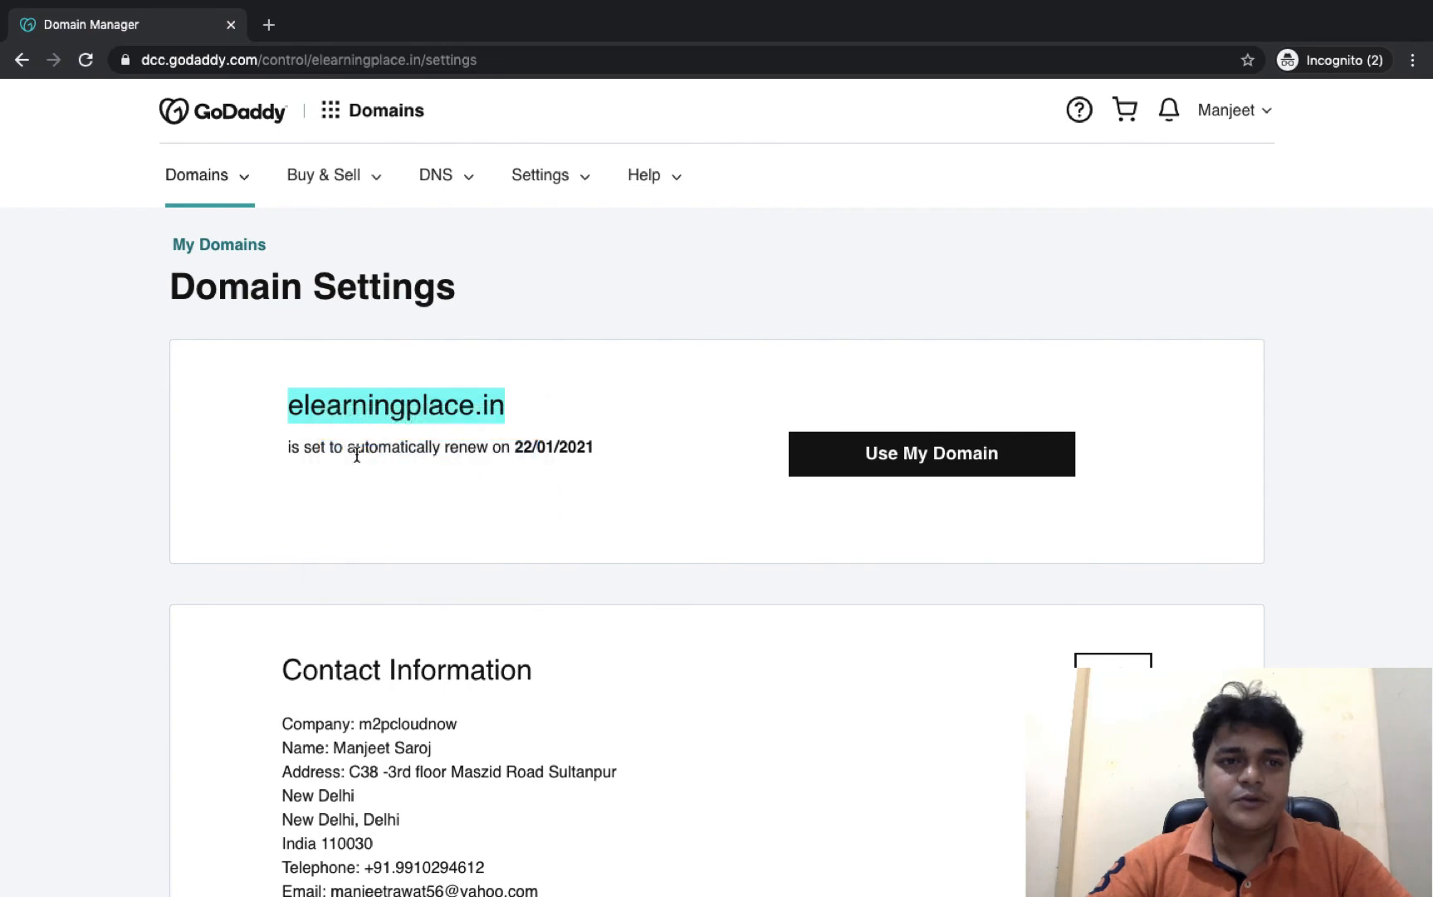
pyautogui.press('super+grave')
pyautogui.click(164, 27)
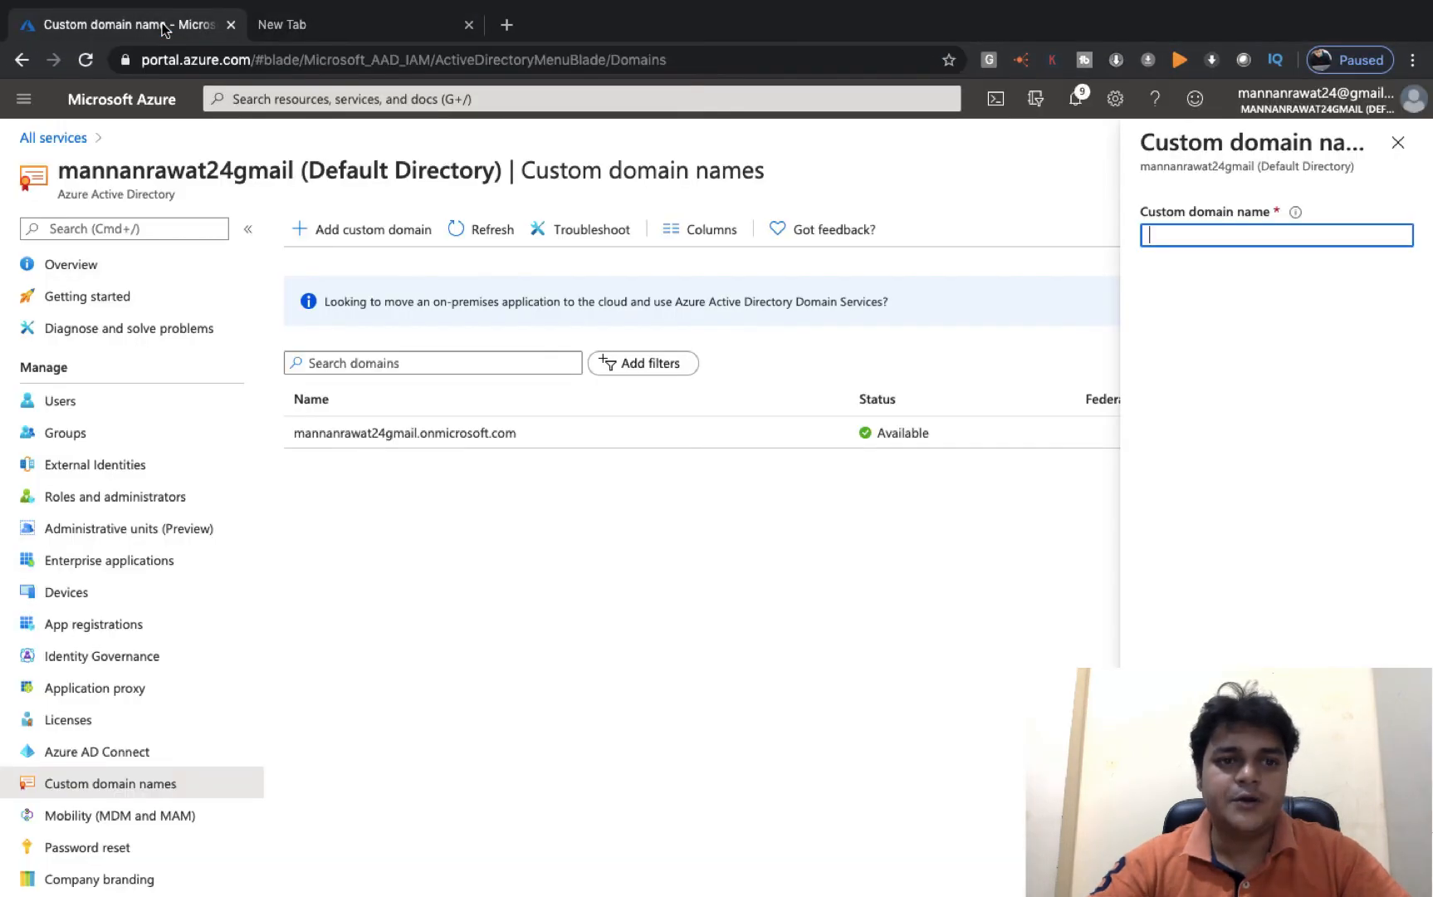
# - Add elearningplace.in as a custom domain and copy its TXT verification value MS=ms22066718
pyautogui.click(359, 237)
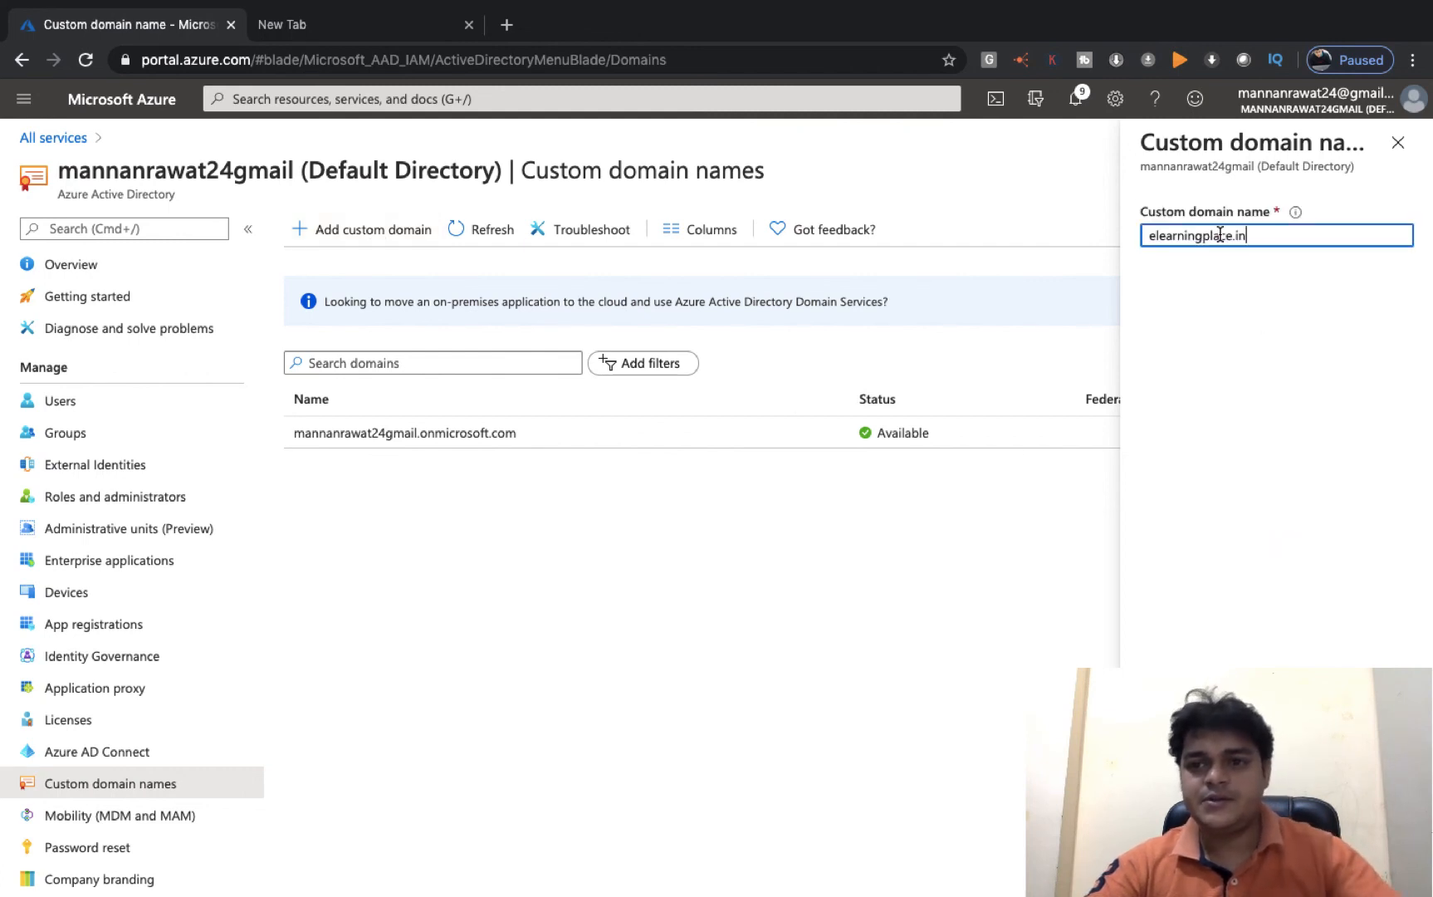
pyautogui.click(1314, 374)
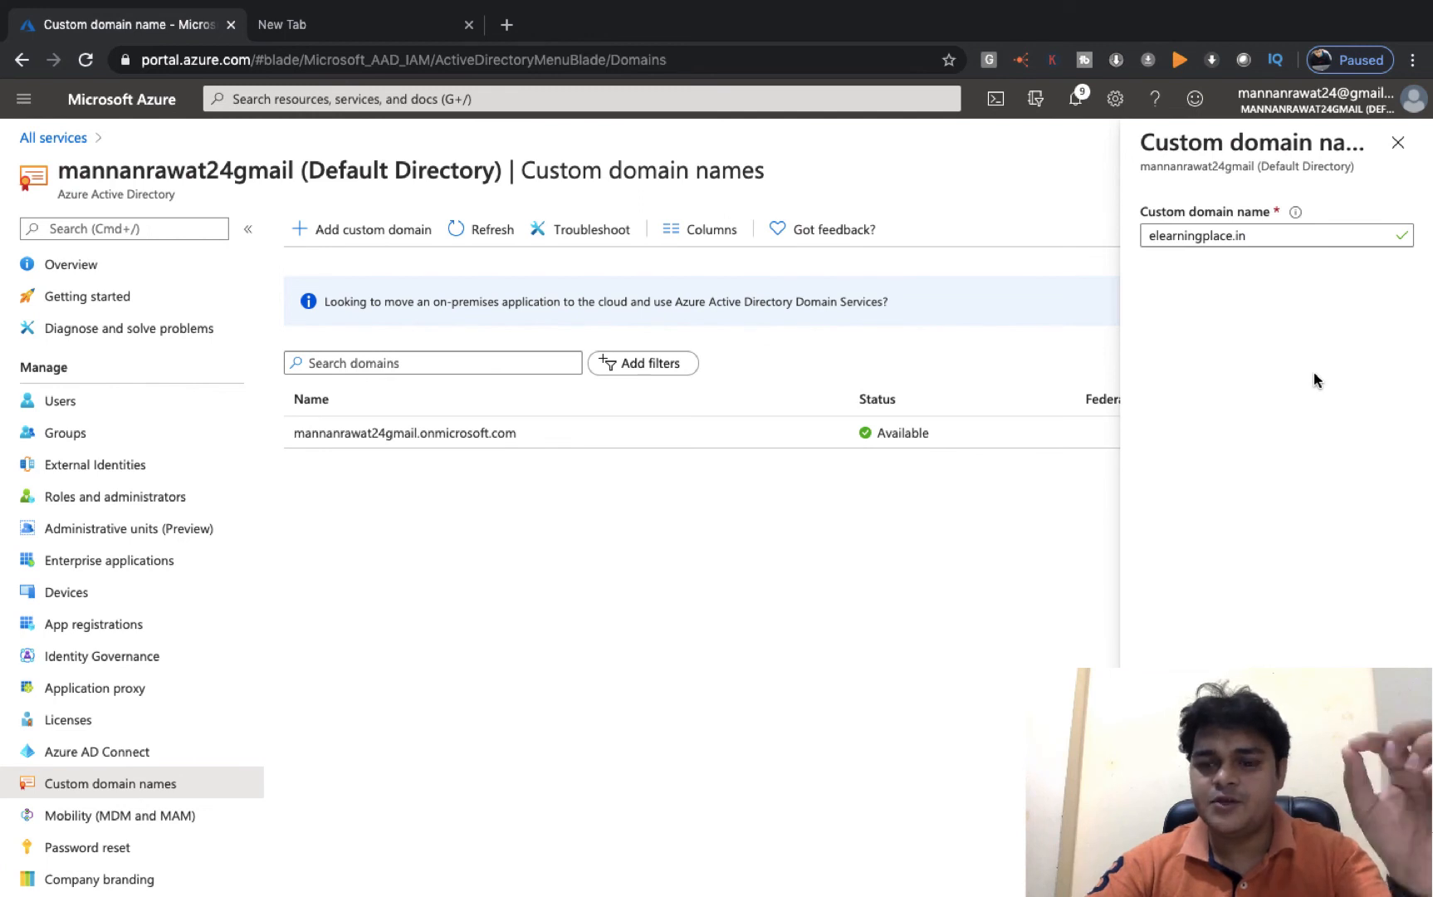
pyautogui.click(1192, 869)
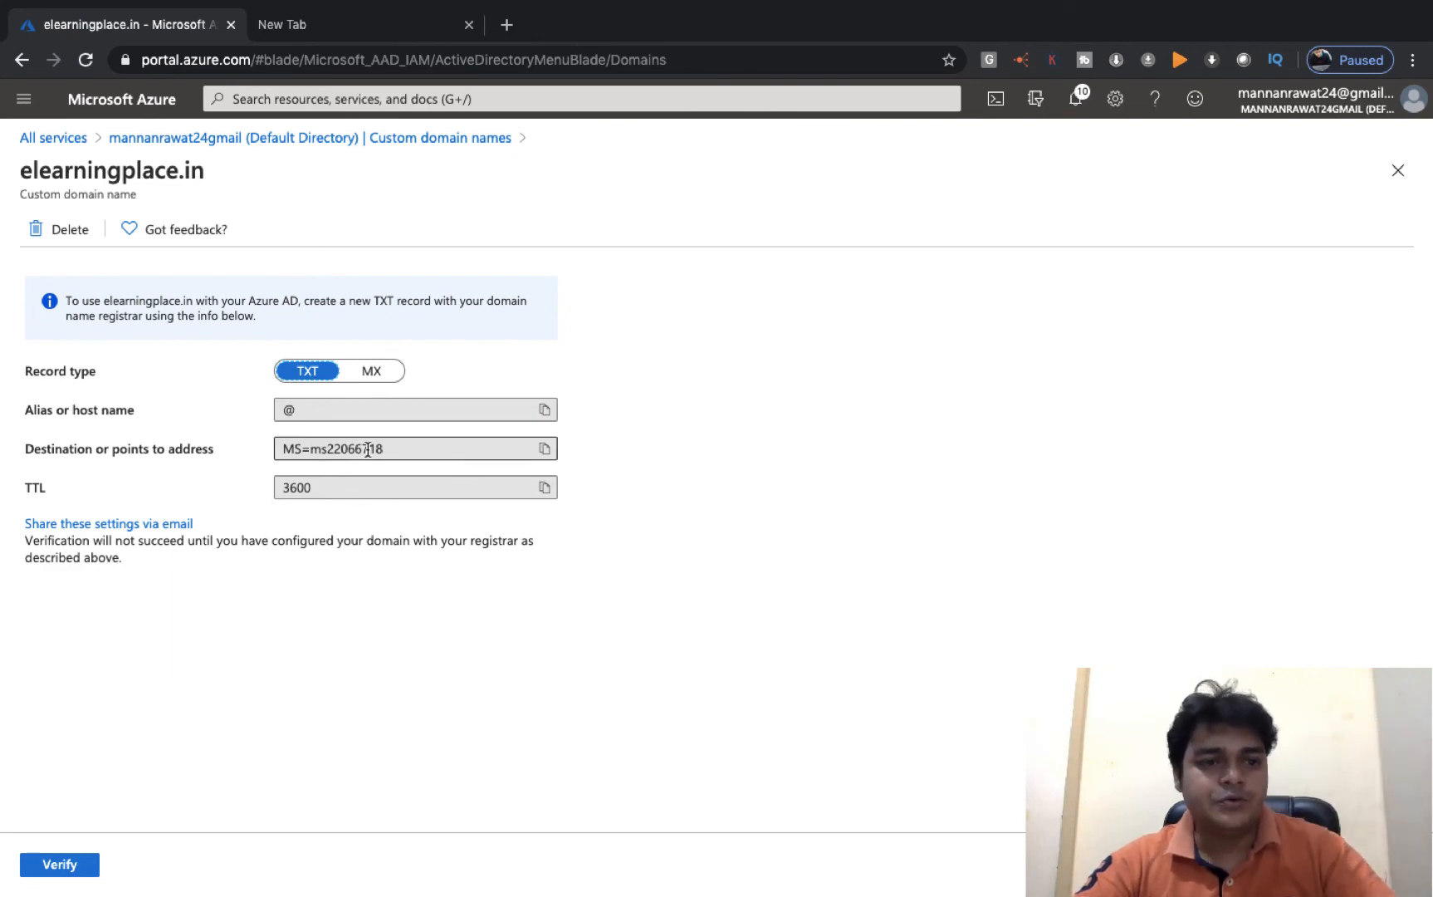
pyautogui.click(546, 450)
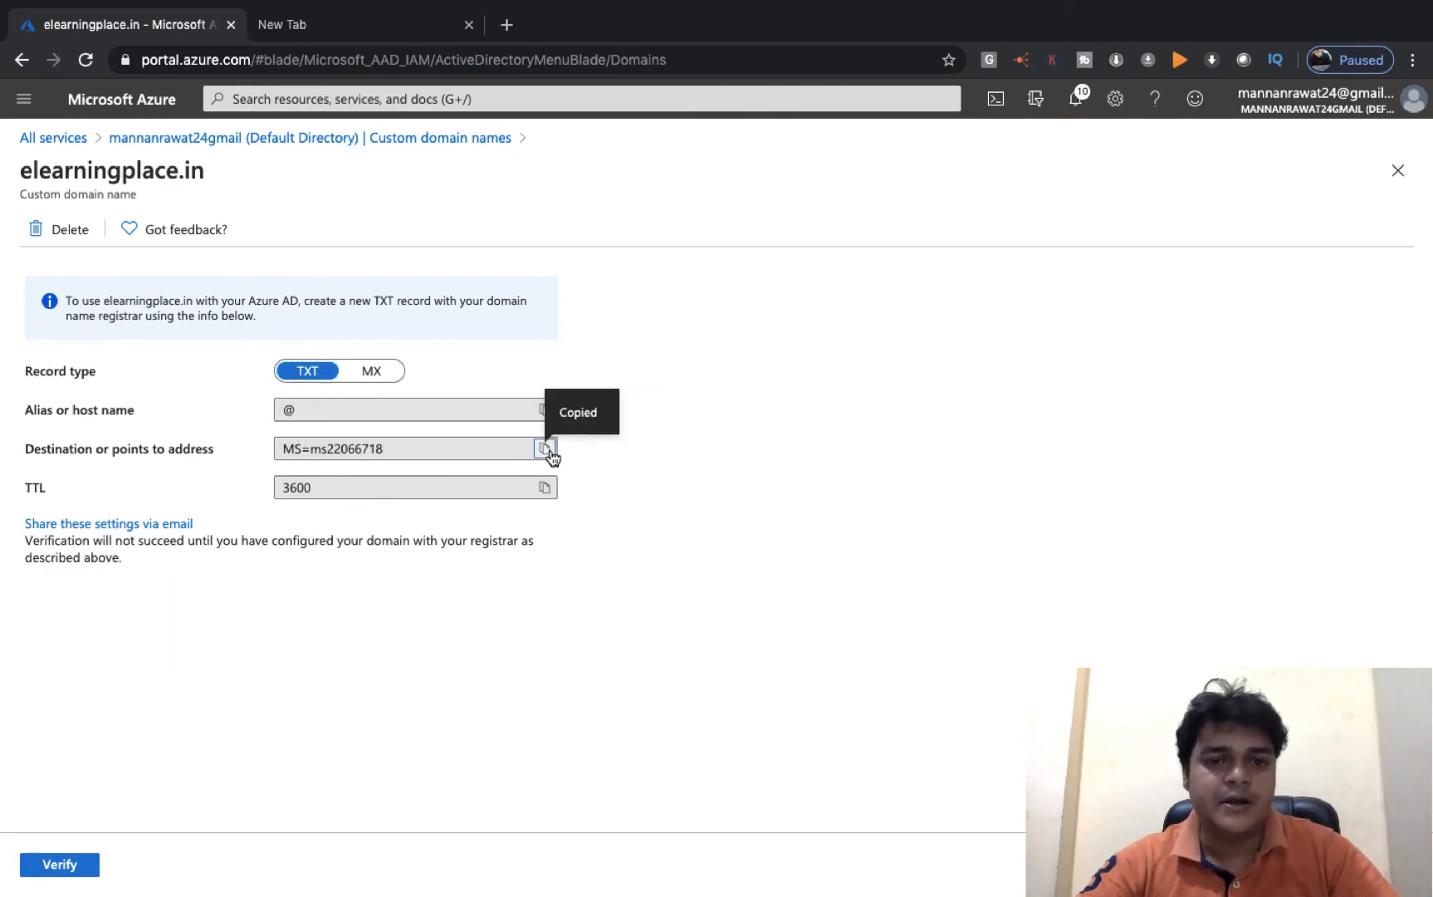
pyautogui.hotkey('ctrl', 'Right')
pyautogui.scroll(-3, 528, 583)
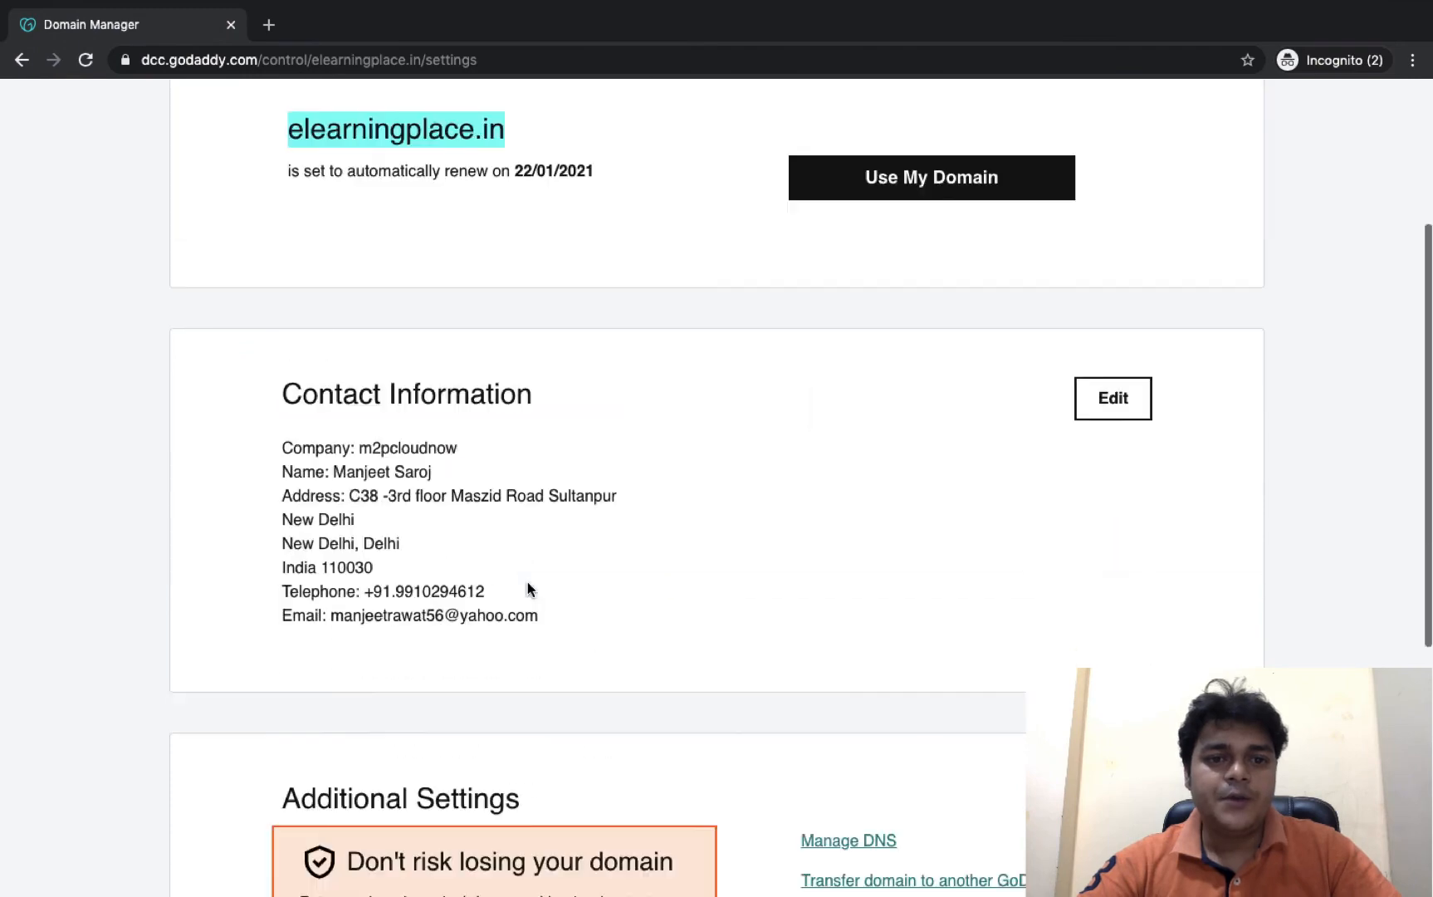
# - Open Manage DNS from Additional Settings on elearningplace.in's GoDaddy Domain Settings page
pyautogui.scroll(1, 528, 583)
pyautogui.scroll(-3, 527, 589)
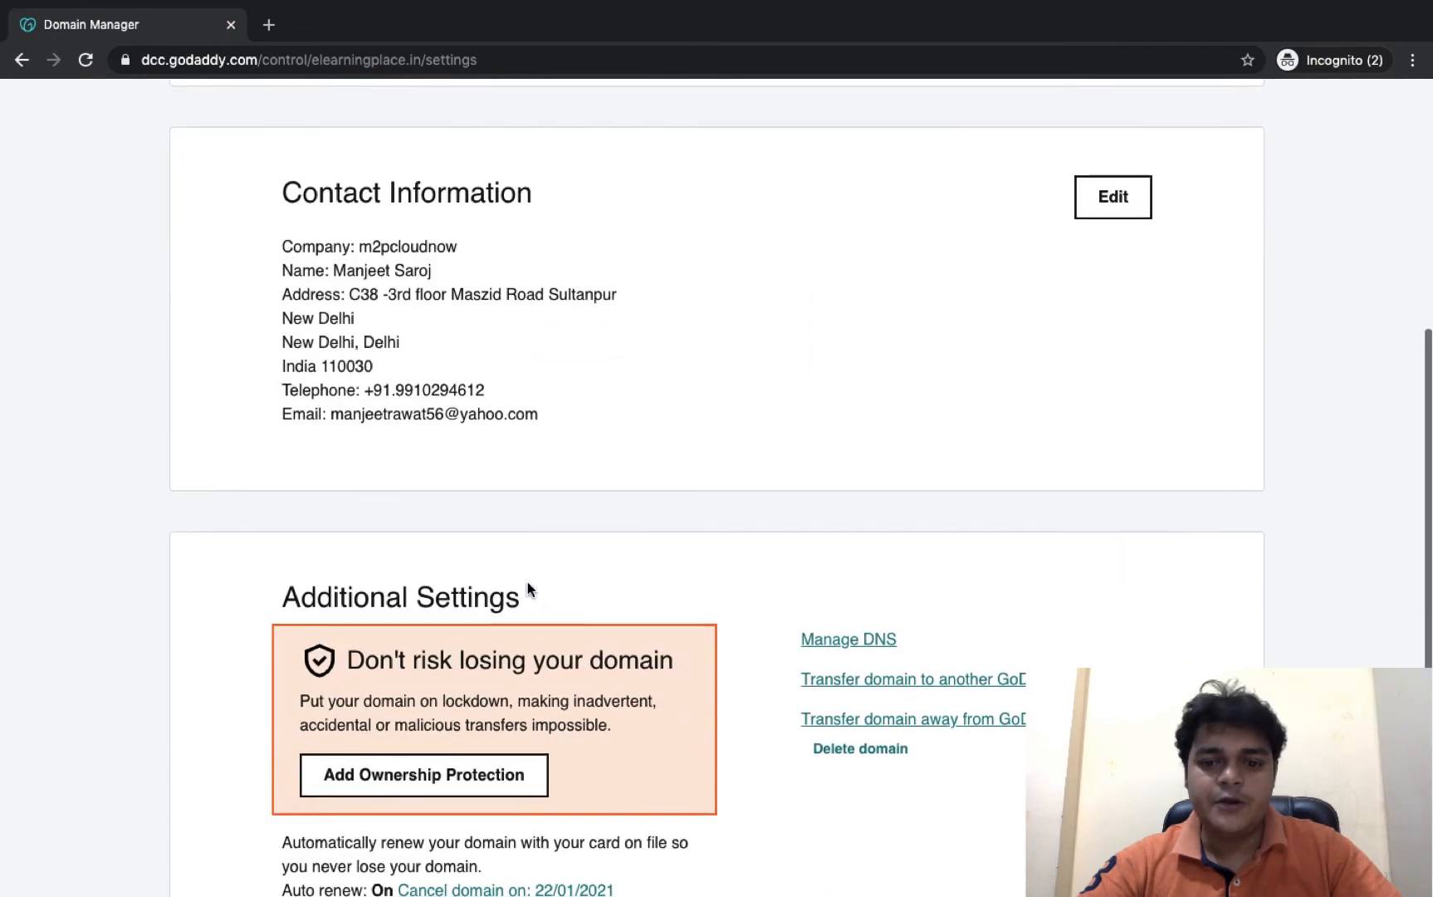
pyautogui.click(851, 637)
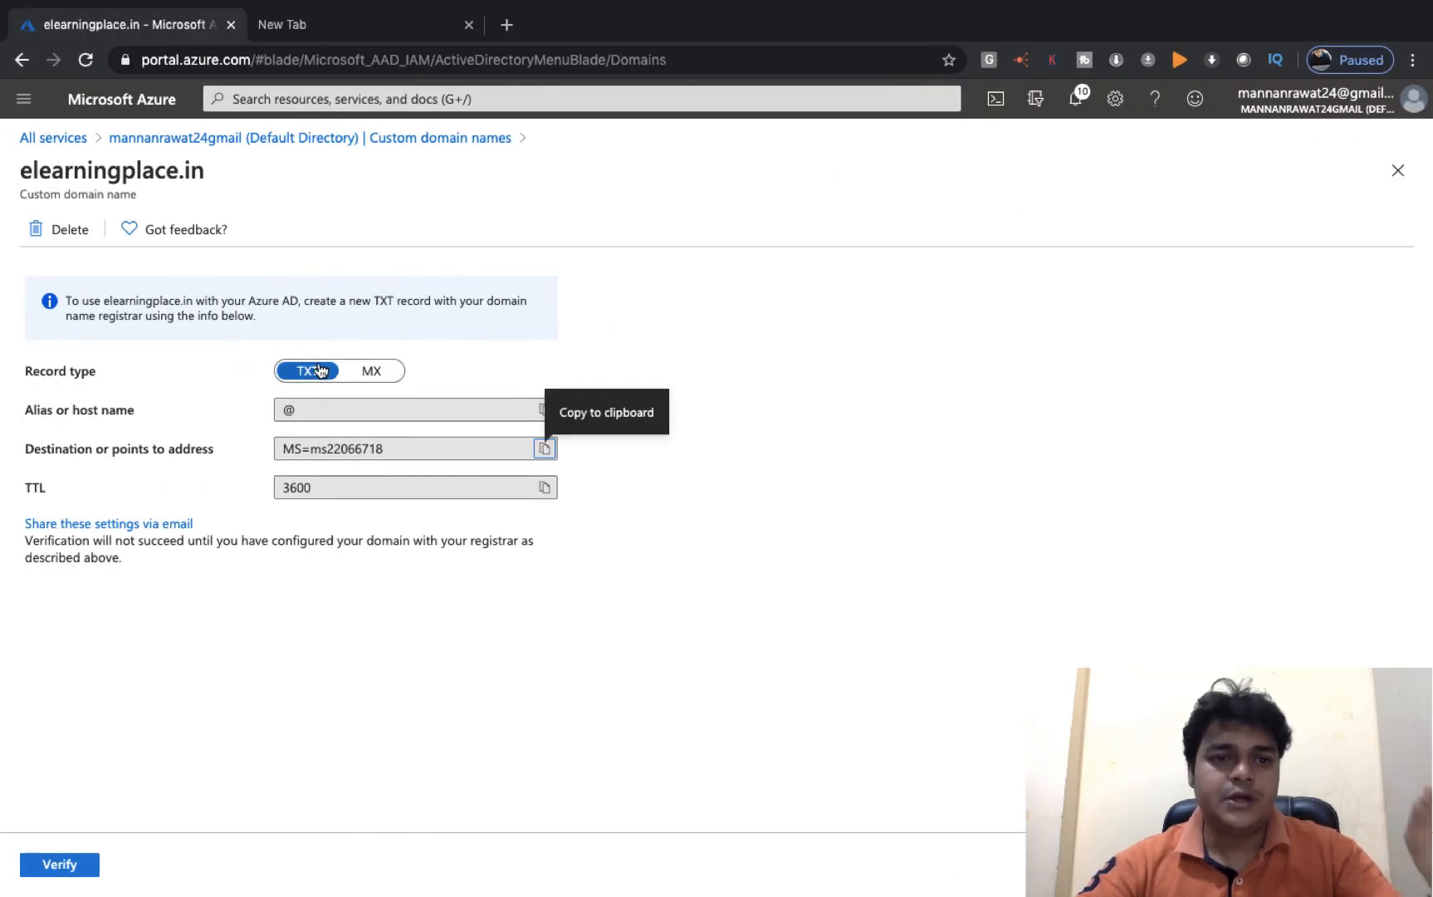
pyautogui.hotkey('ctrl', 'Right')
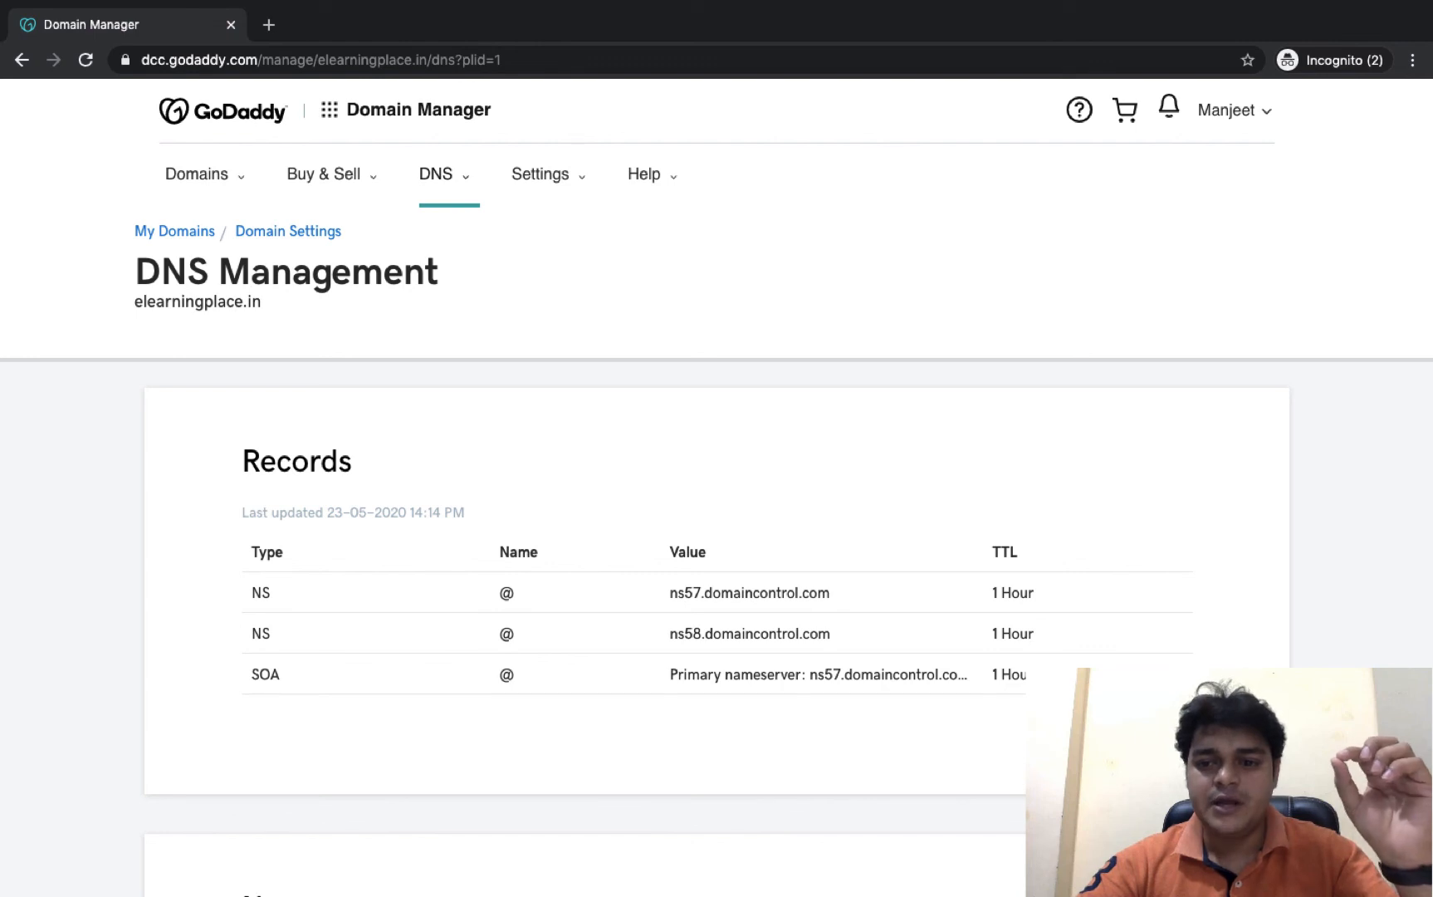
# - Save a TXT record with host @, value MS=ms22066718 and a custom 3600-second TTL
pyautogui.click(1159, 733)
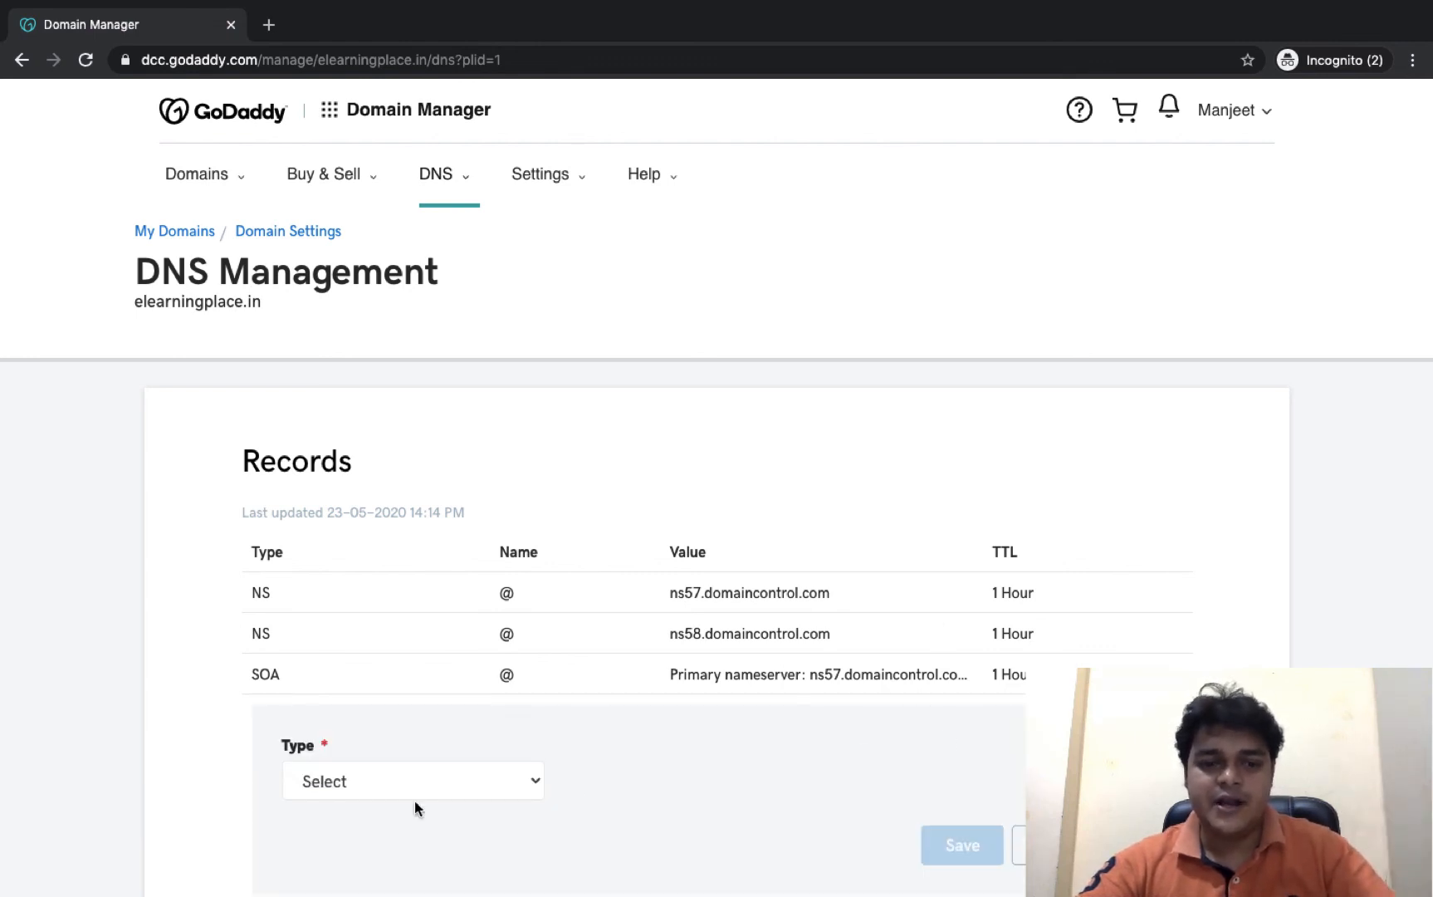
pyautogui.click(388, 785)
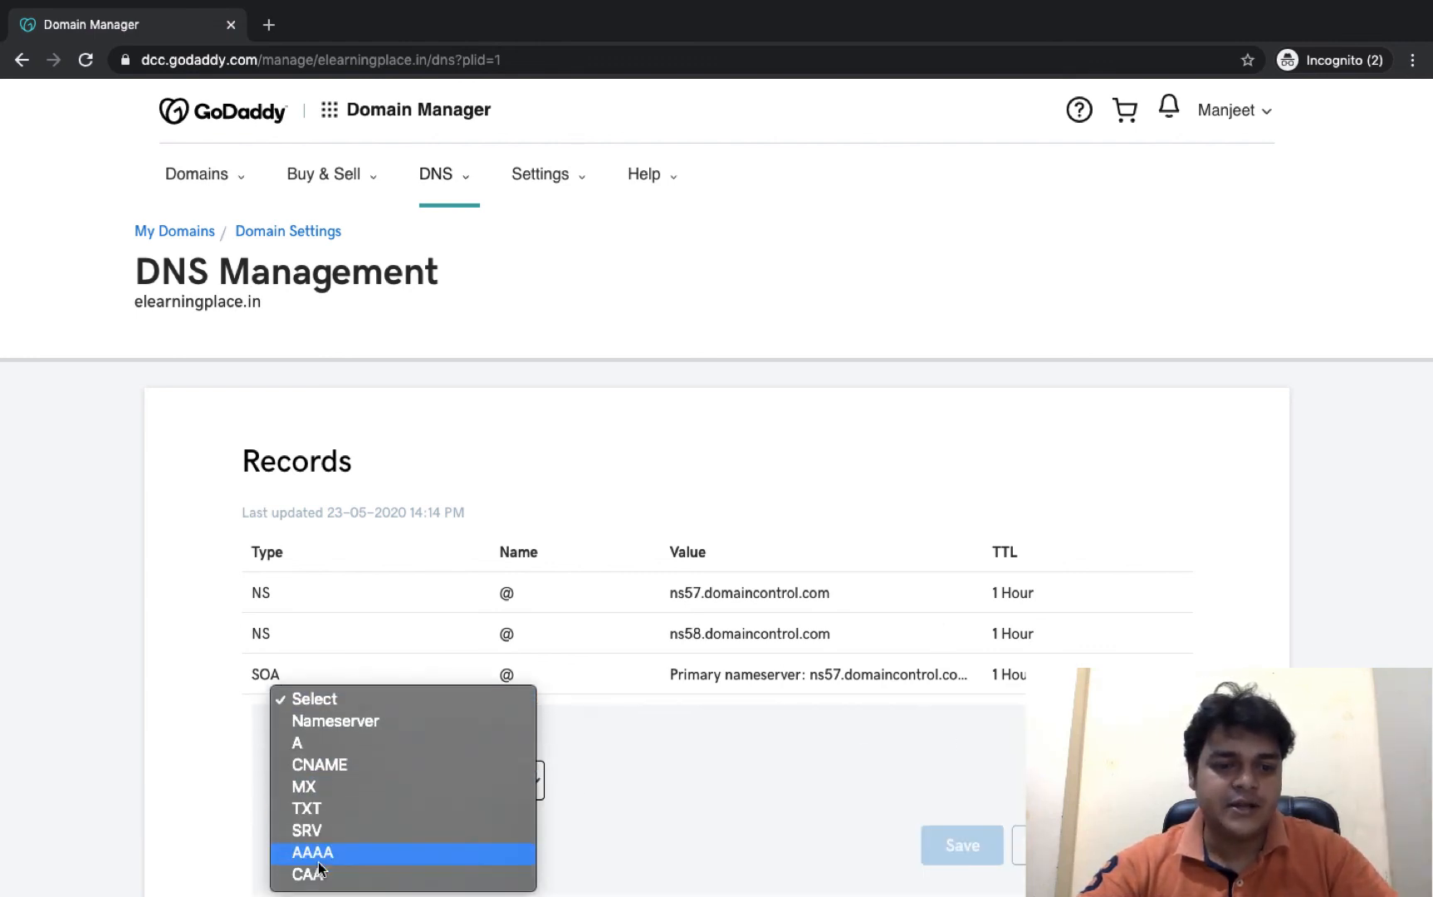
pyautogui.click(312, 810)
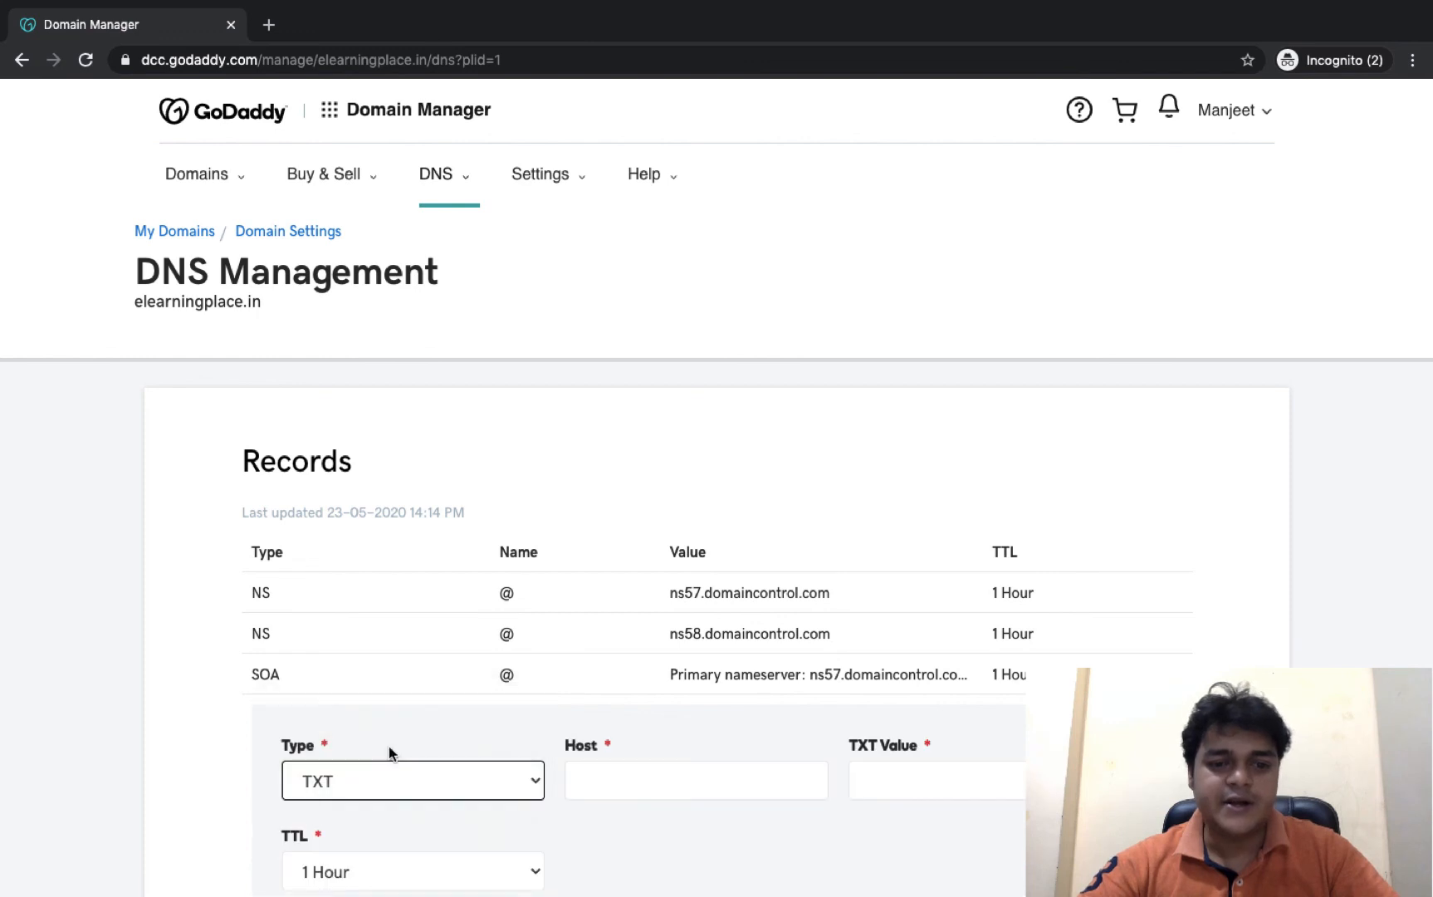
pyautogui.click(682, 789)
pyautogui.click(593, 561)
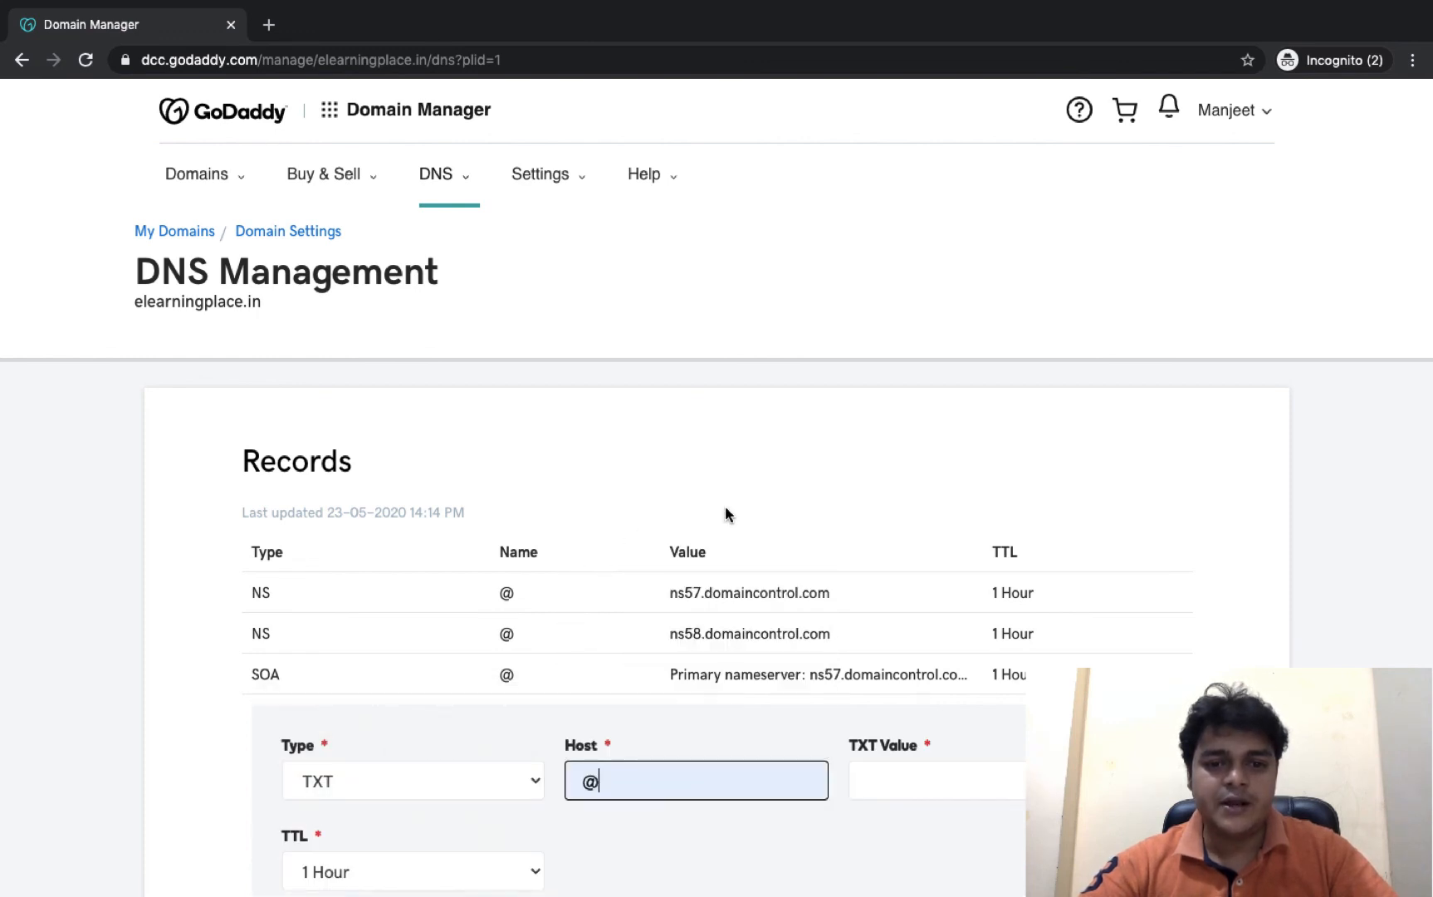
pyautogui.scroll(-5, 725, 507)
pyautogui.click(918, 333)
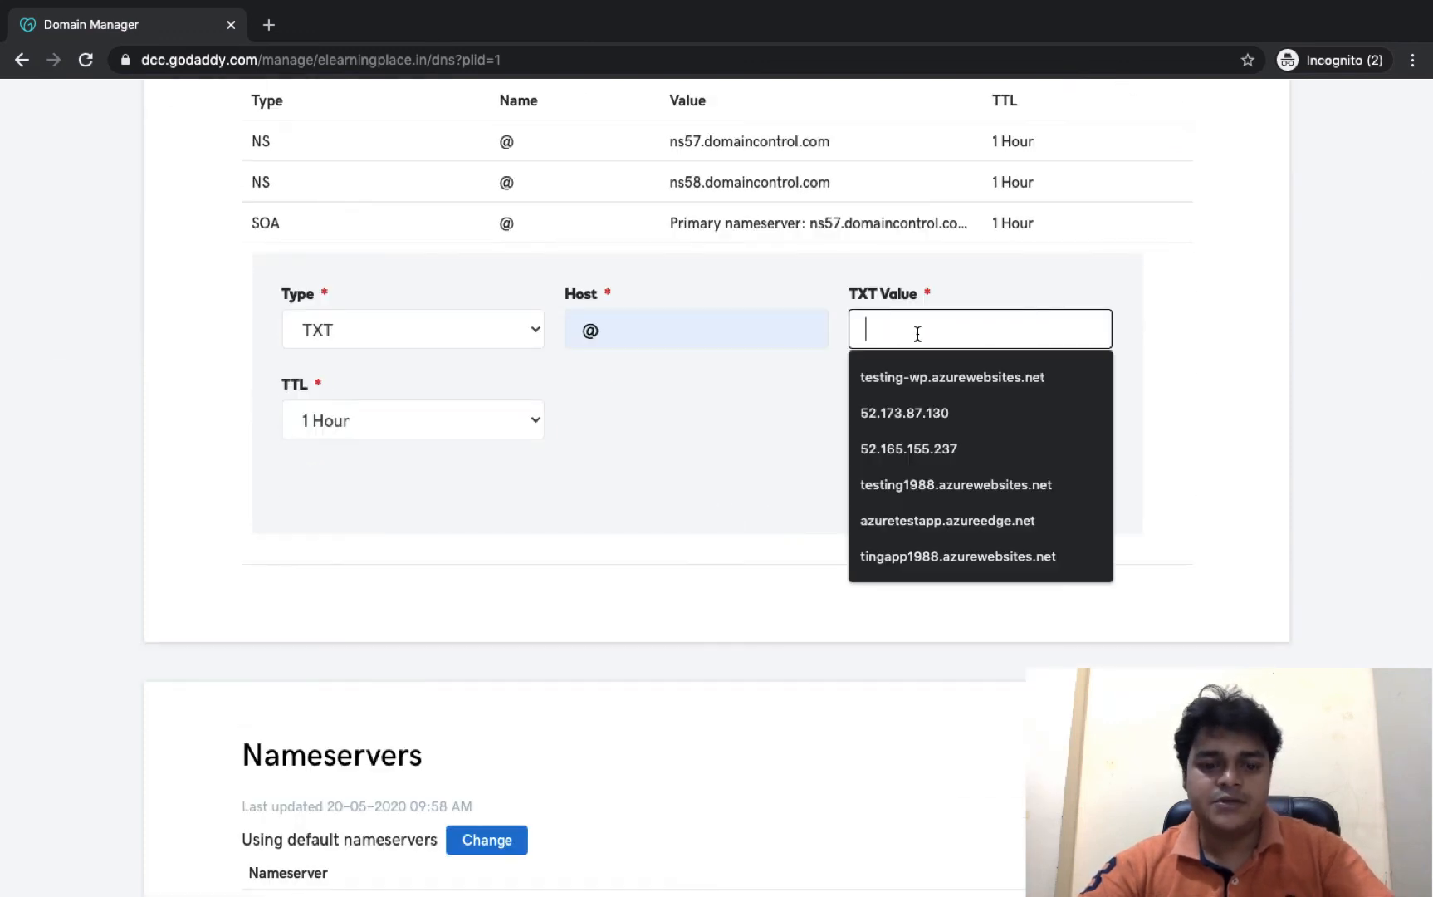
pyautogui.press('super+v')
pyautogui.click(514, 405)
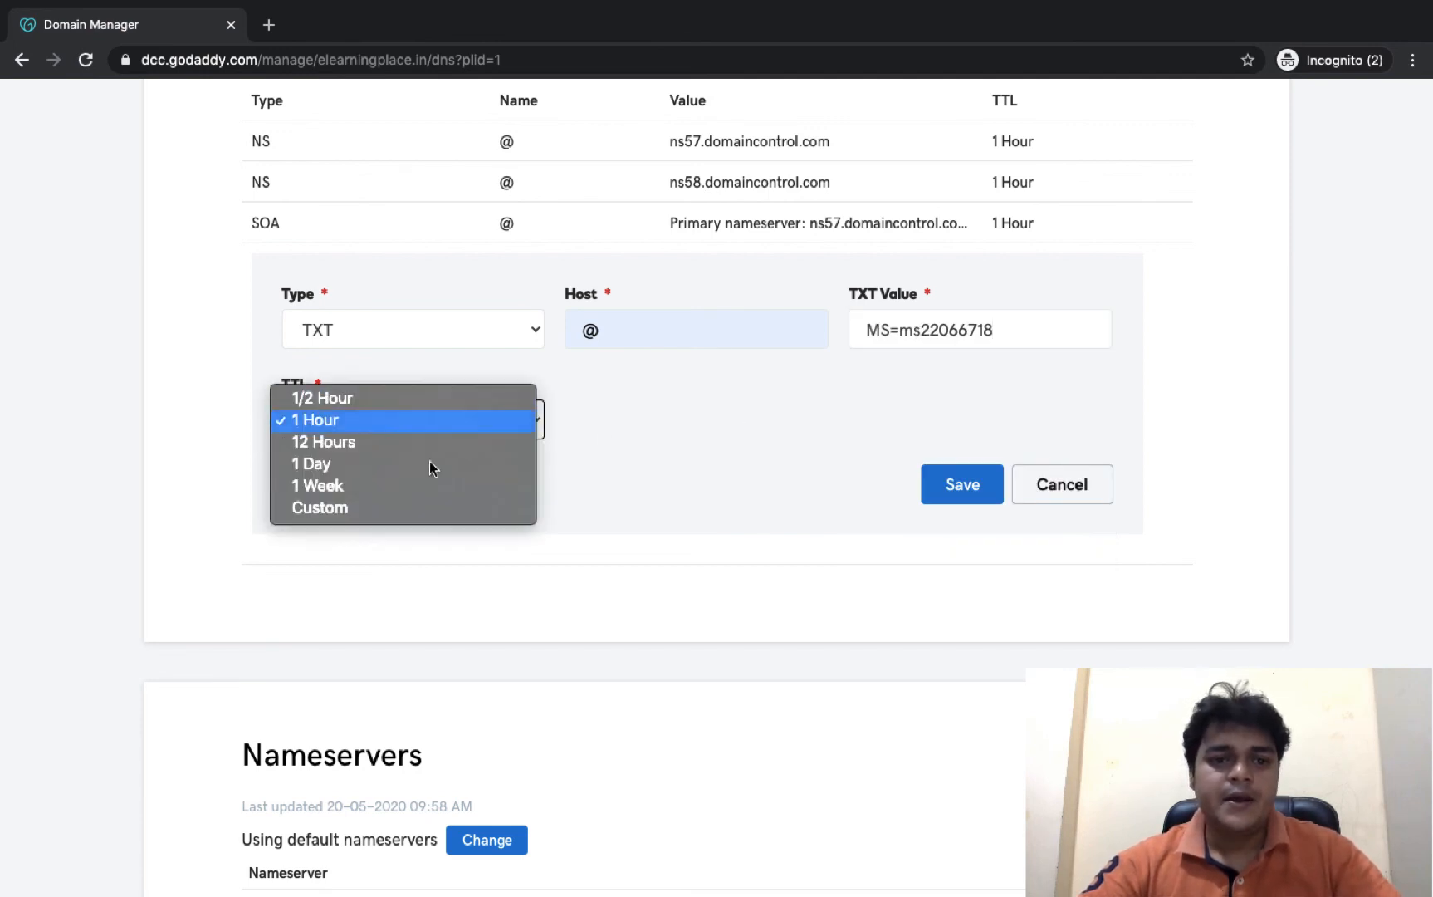
pyautogui.click(332, 512)
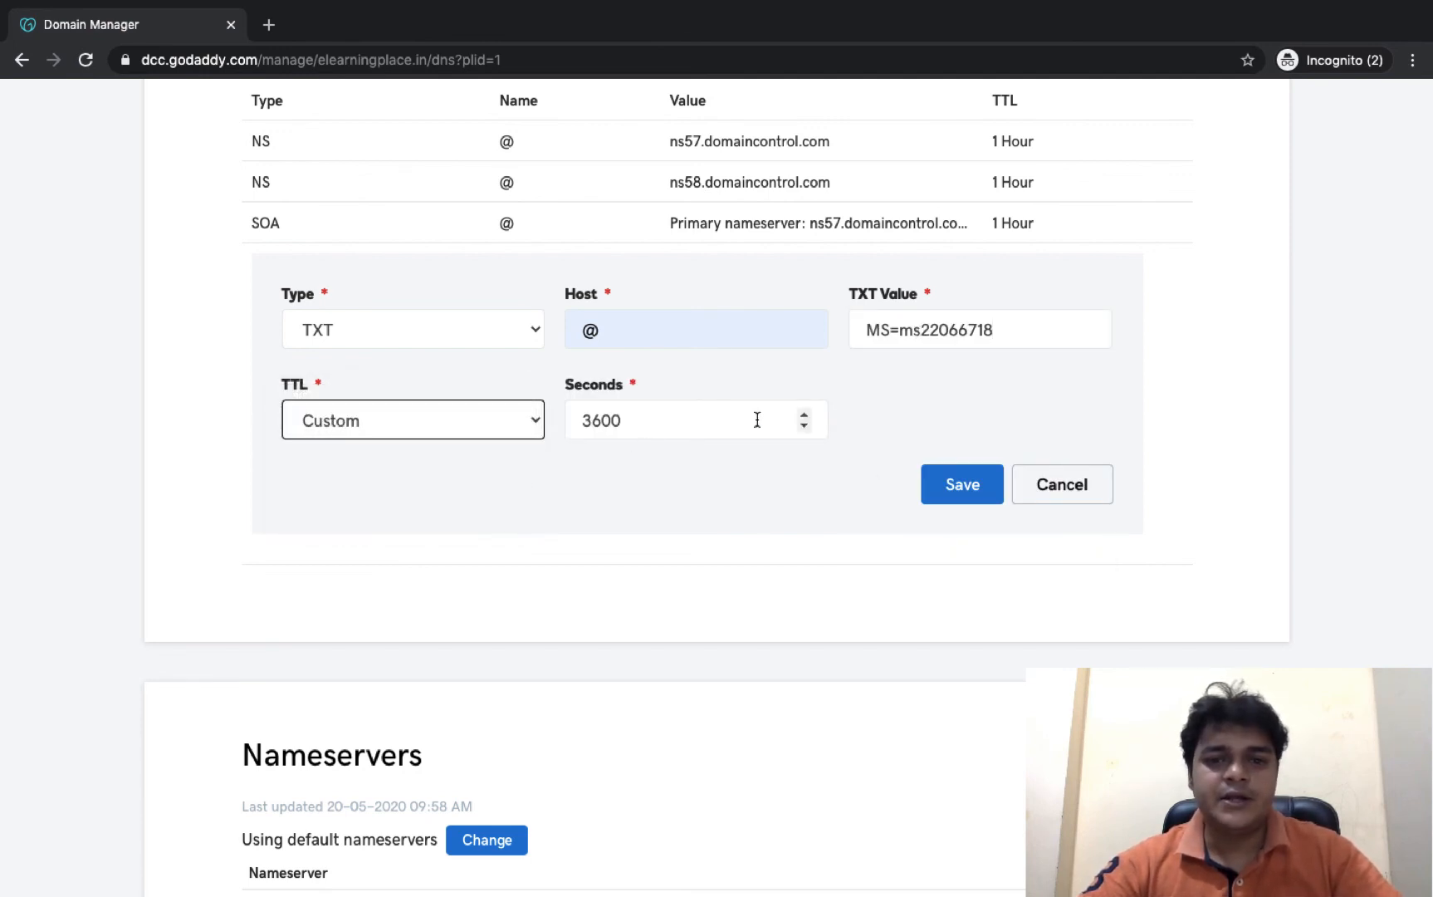
pyautogui.scroll(2, 863, 490)
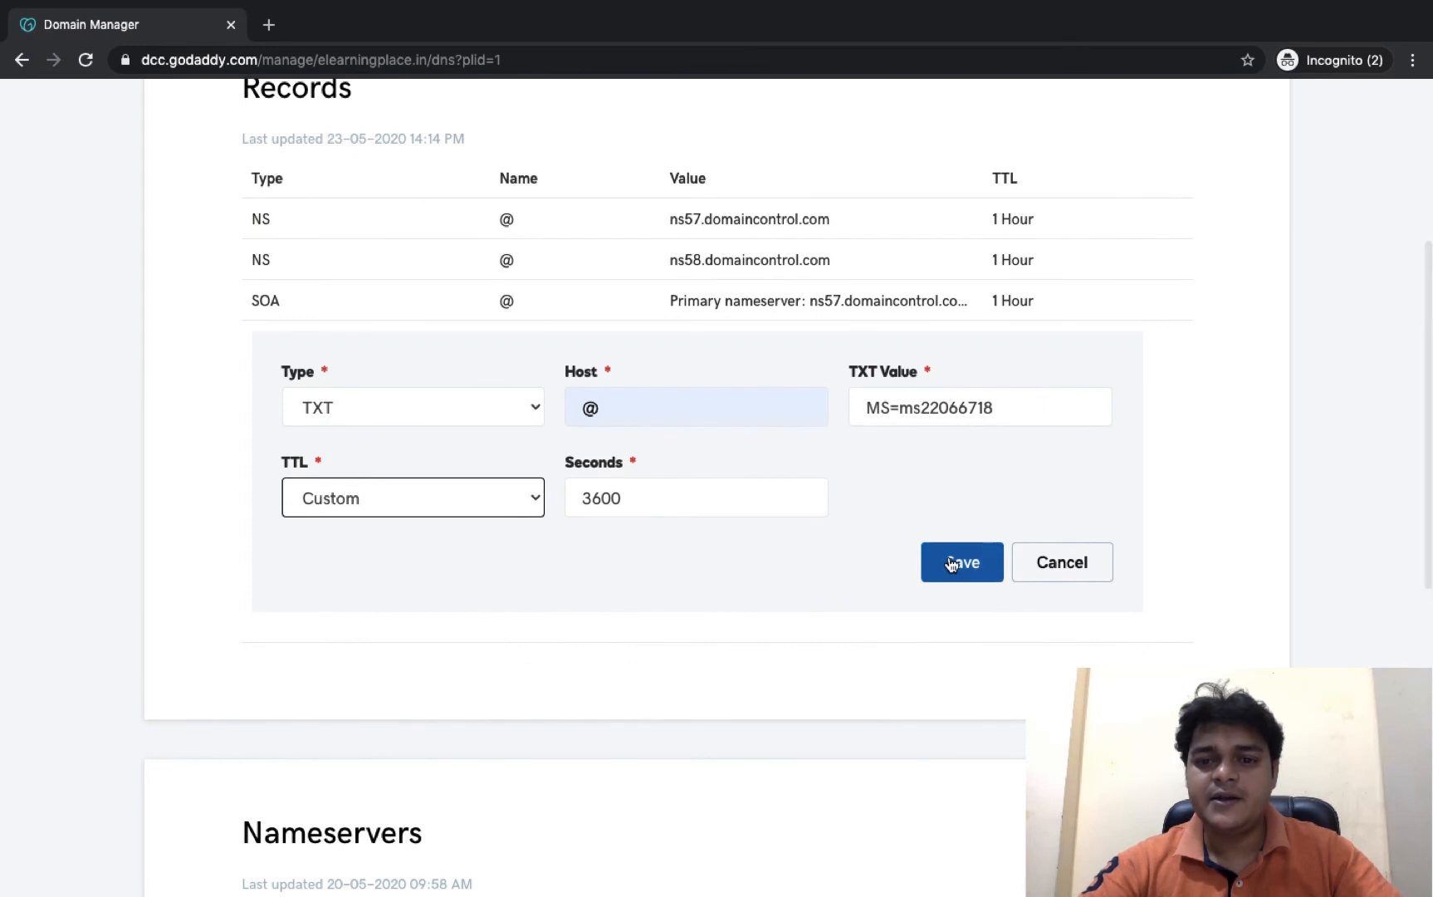
pyautogui.click(869, 407)
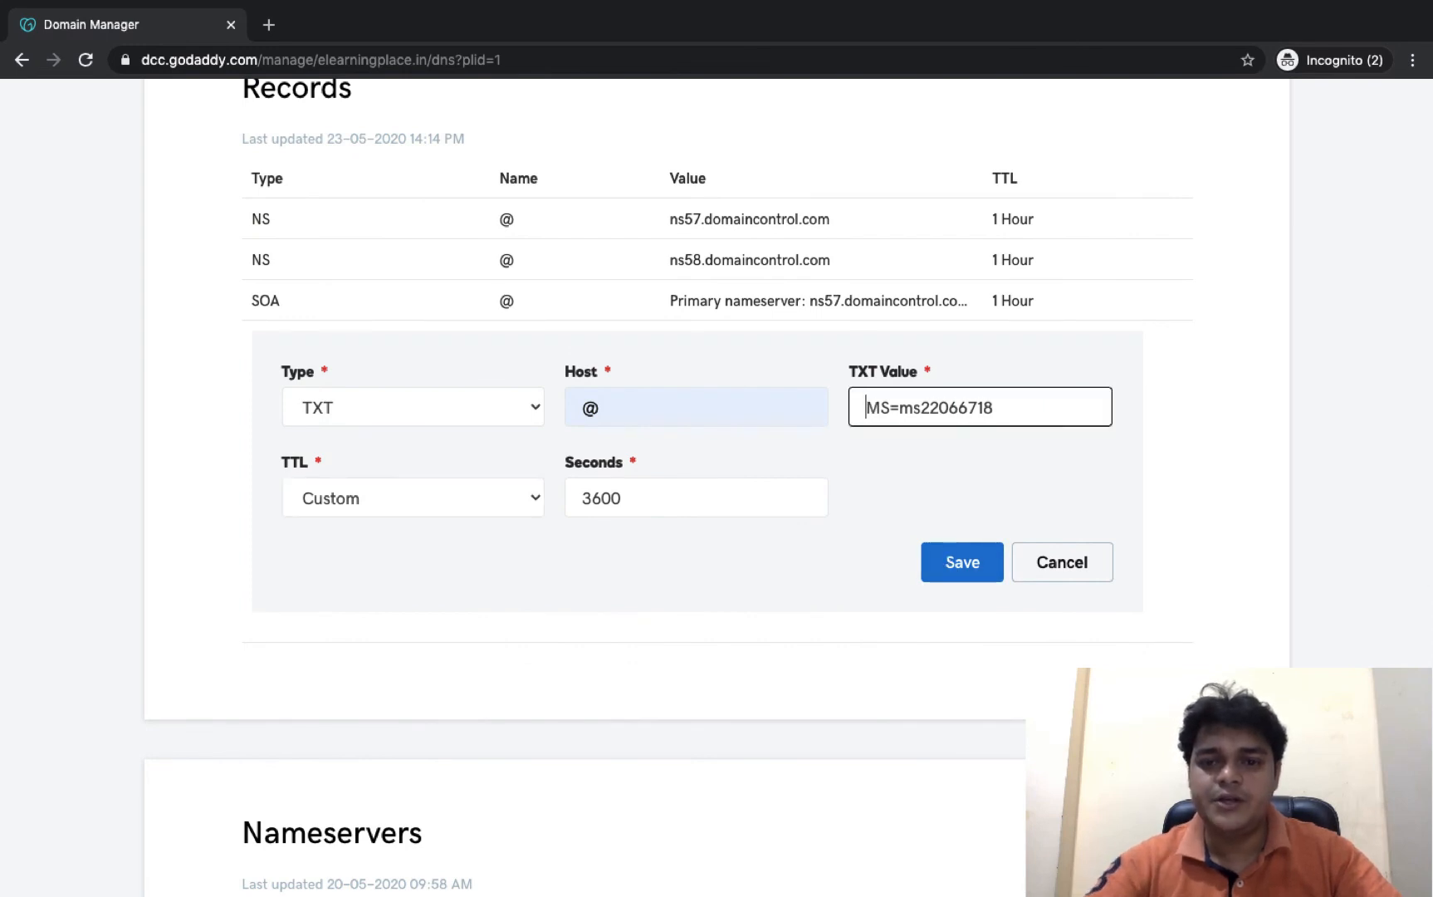
pyautogui.click(965, 564)
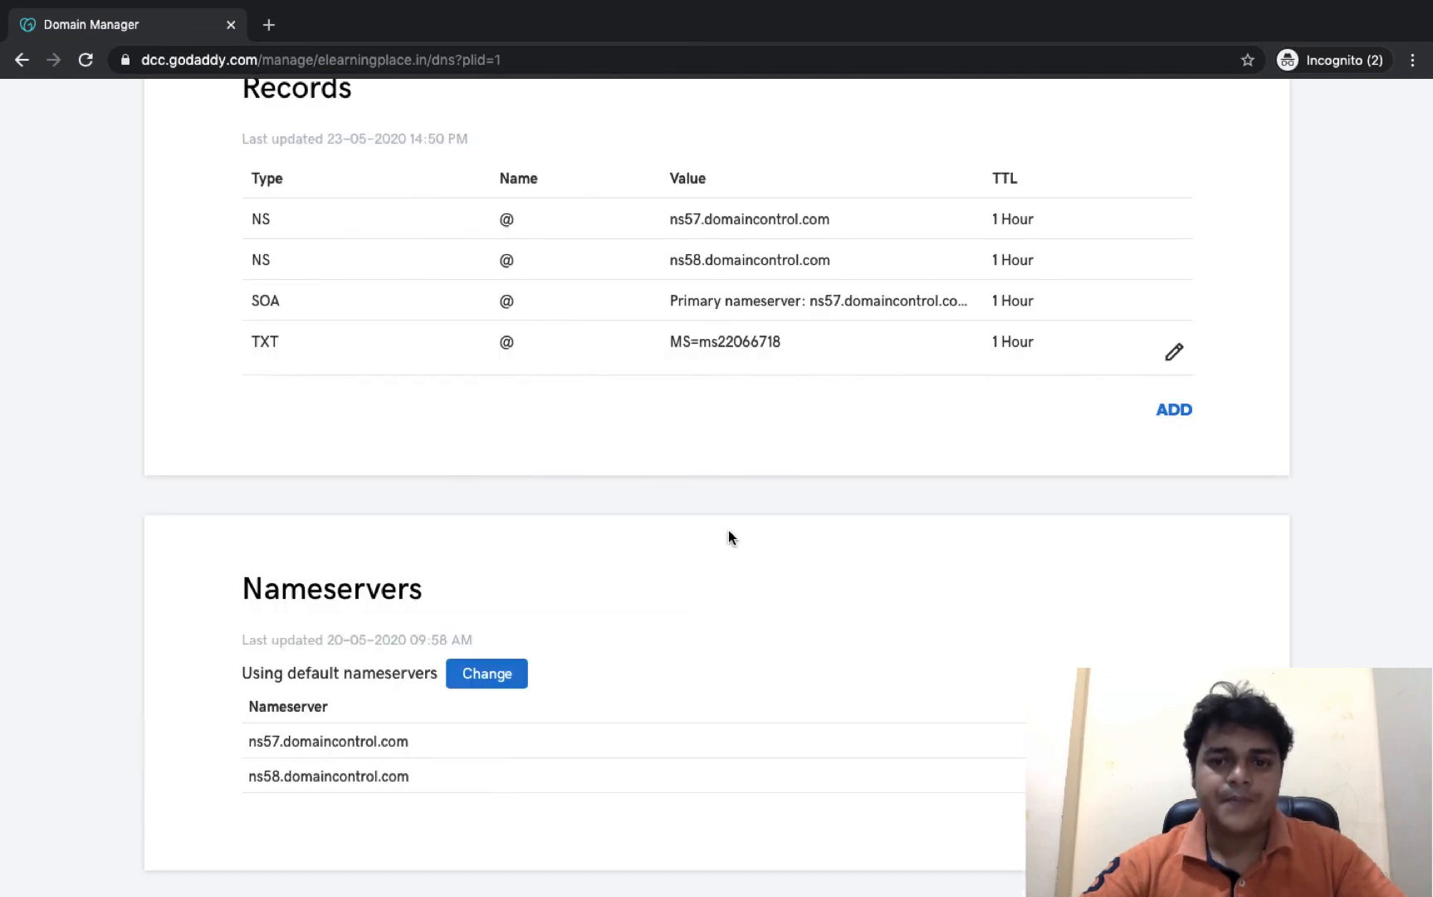
# - Copy the MX destination value from Azure's domain verification details
pyautogui.hotkey('ctrl', 'Left')
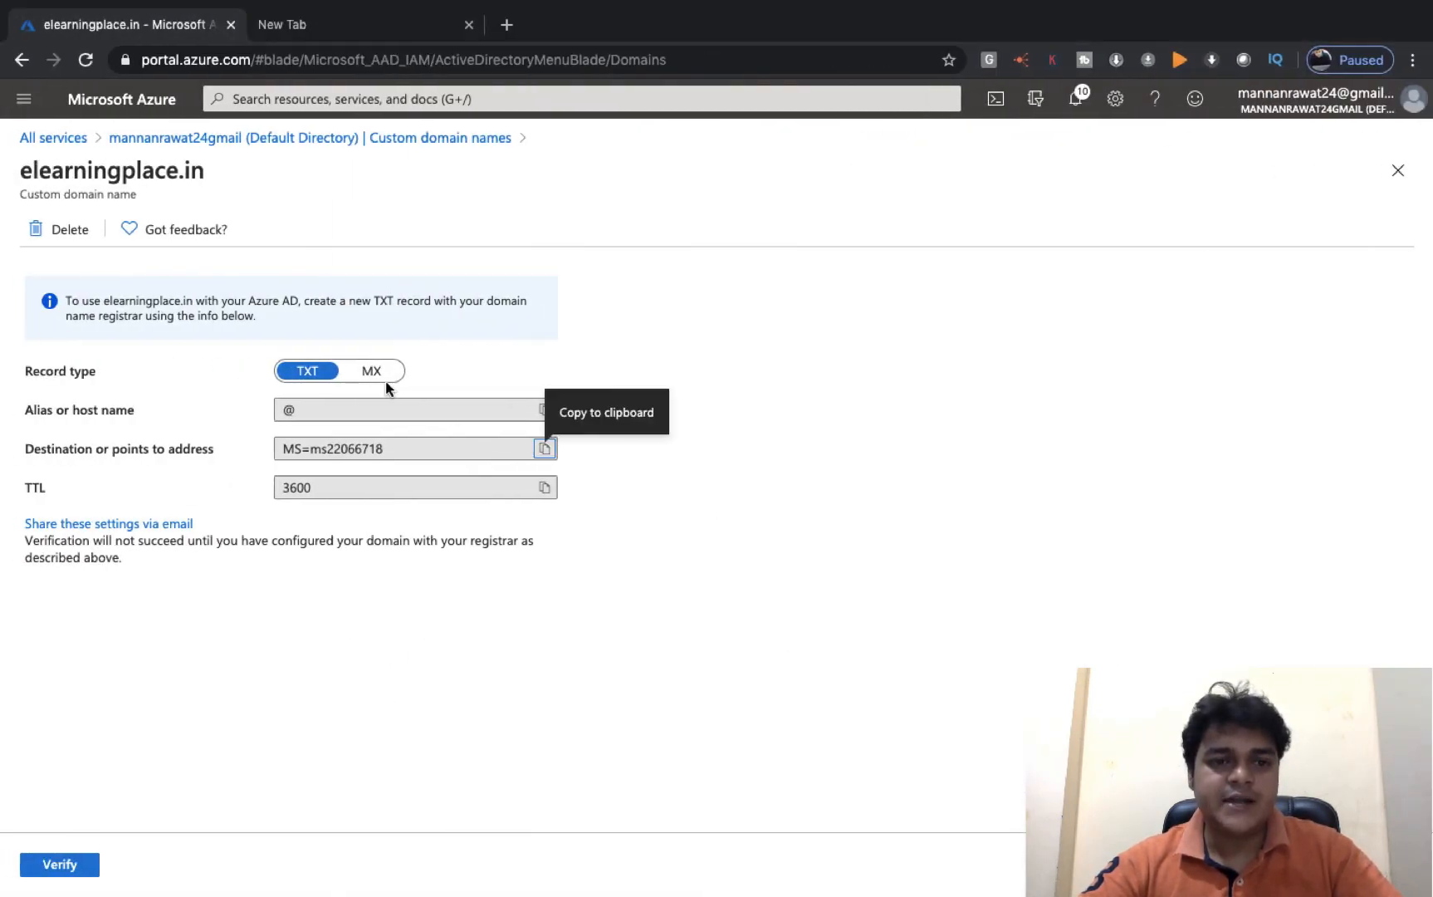
pyautogui.click(373, 373)
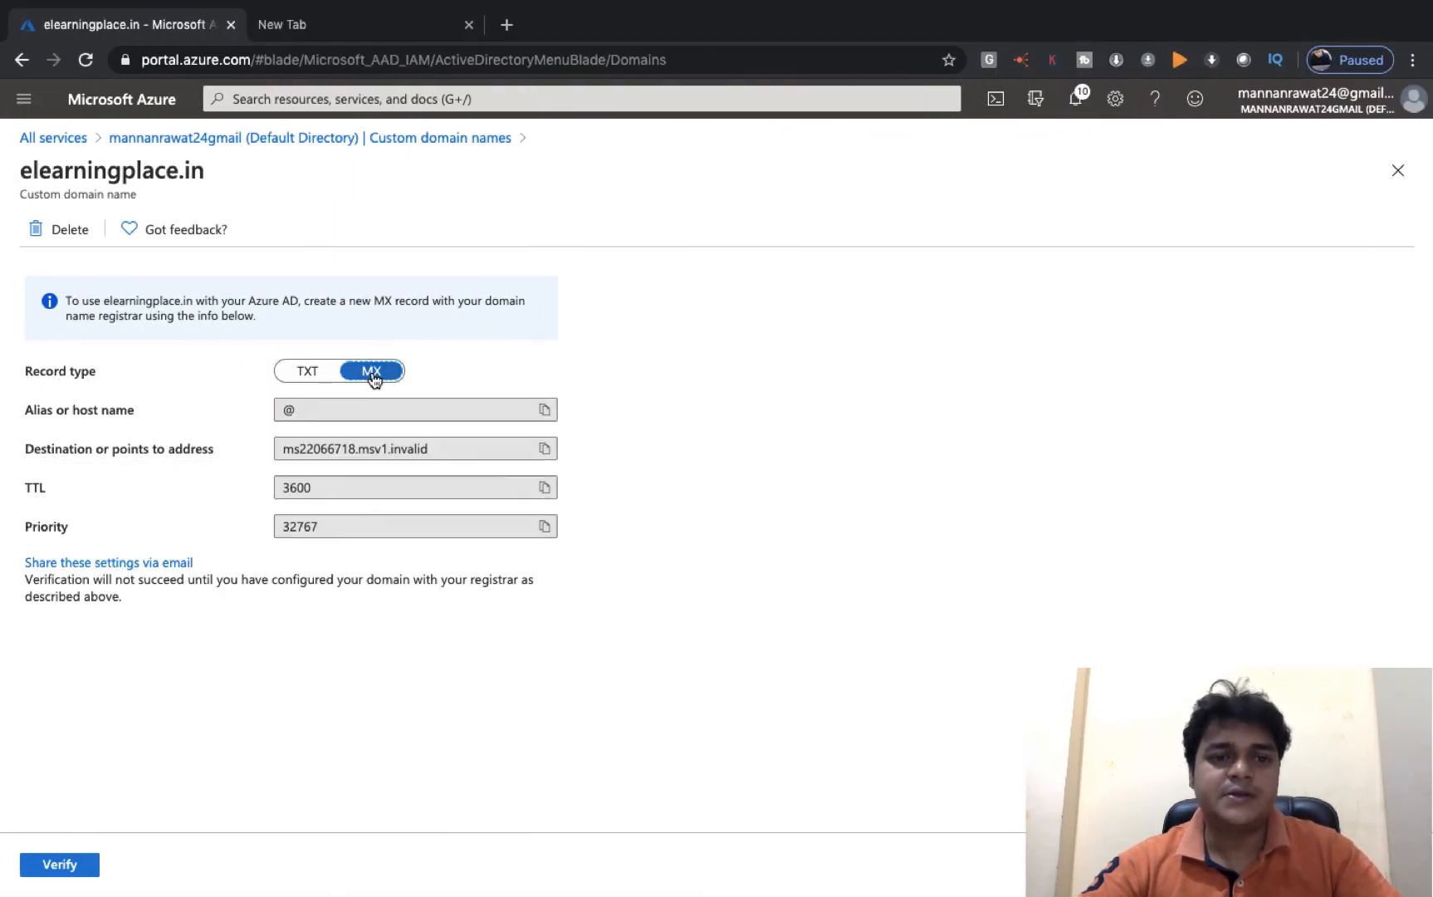
pyautogui.click(548, 449)
pyautogui.hotkey('ctrl', 'Right')
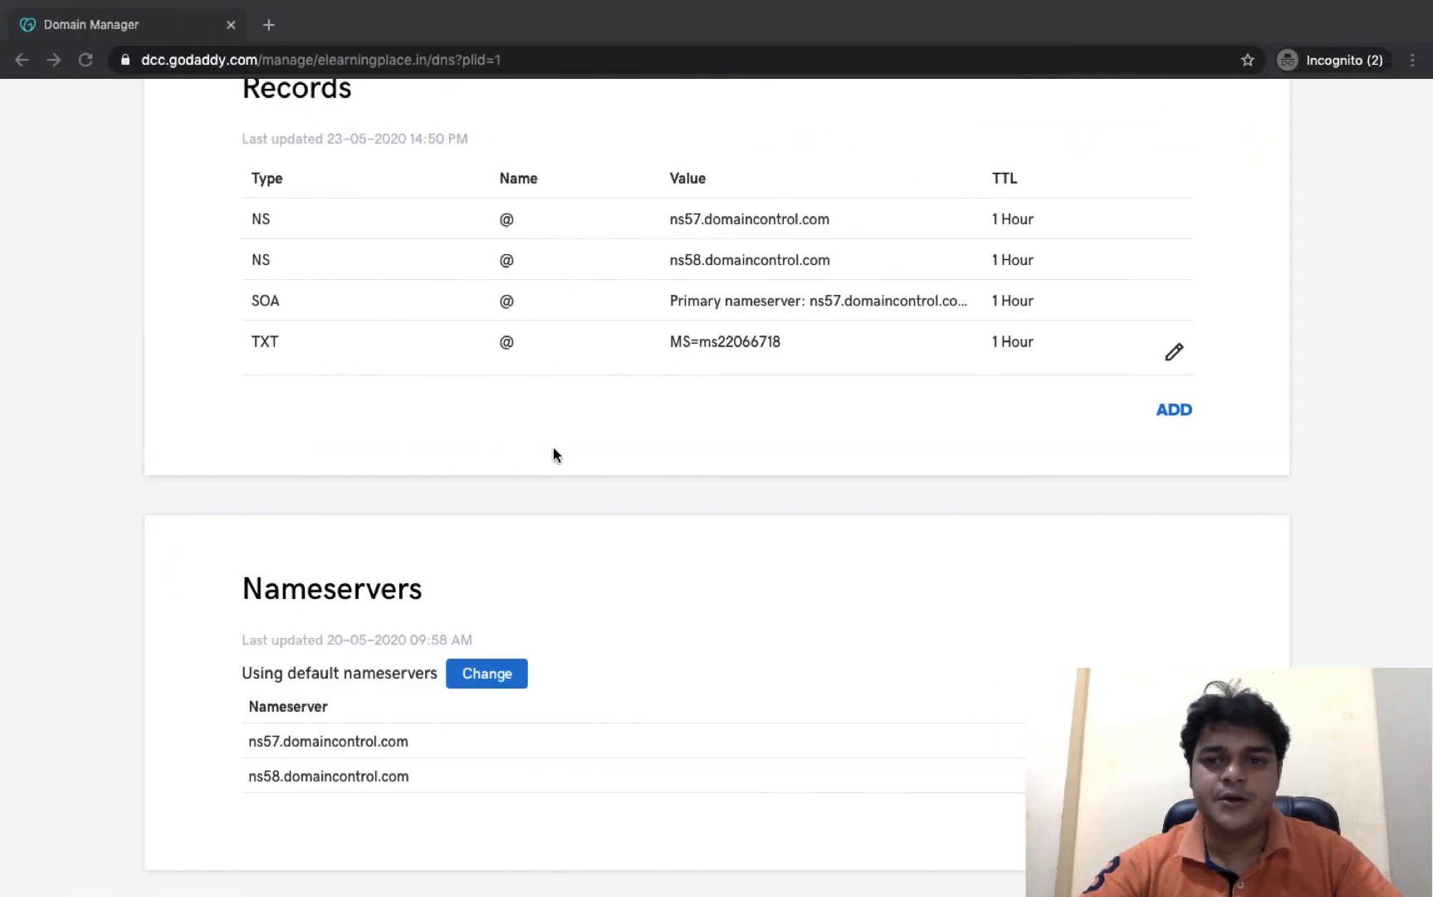
# - Start a new MX record with host @ pointing to ms22066718.msv1.invalid
pyautogui.click(1177, 409)
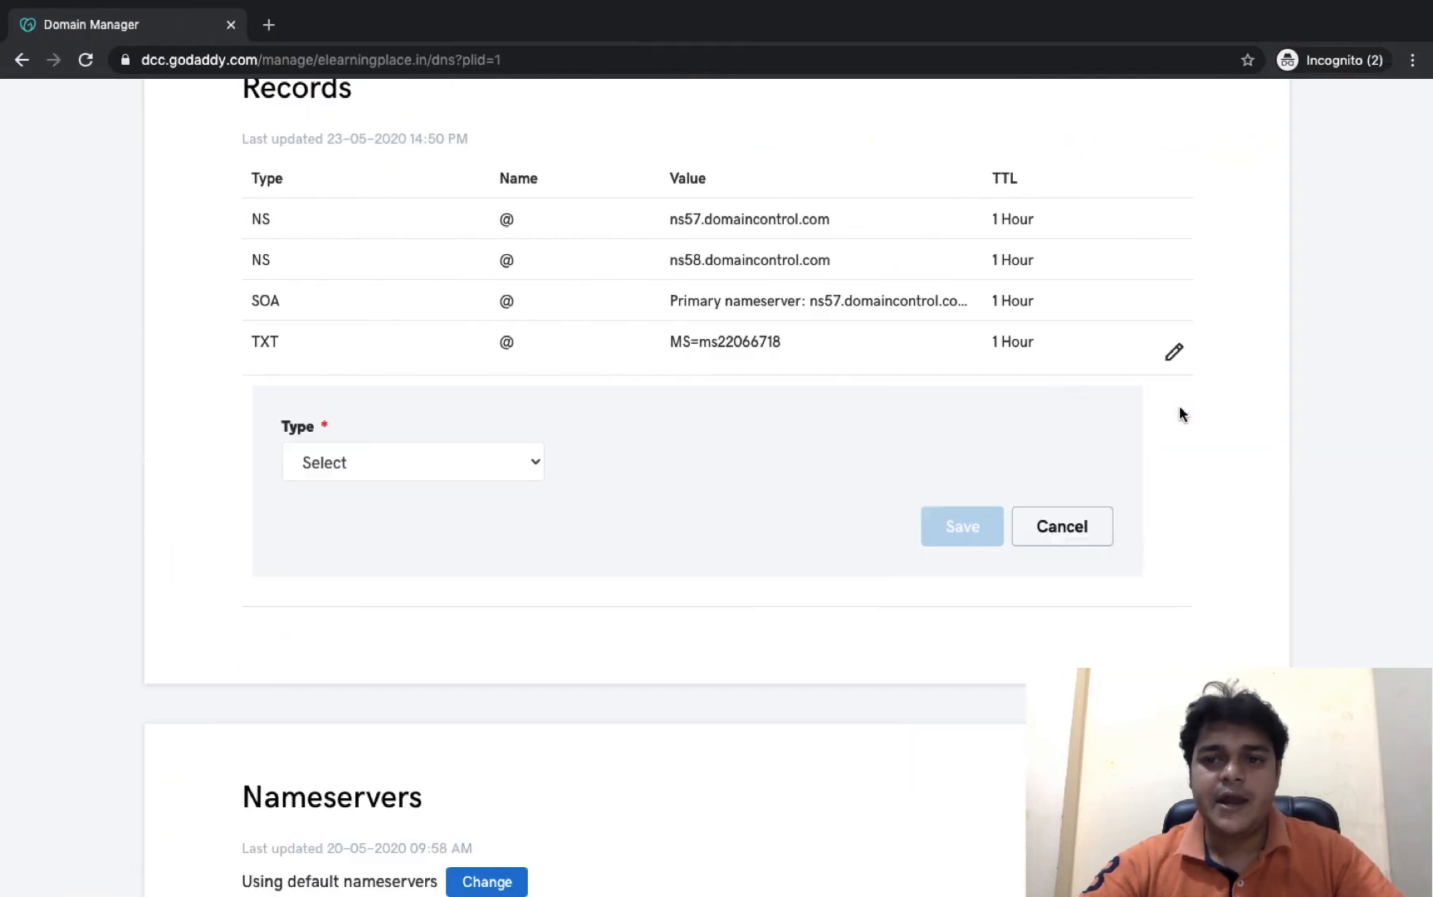
pyautogui.click(490, 464)
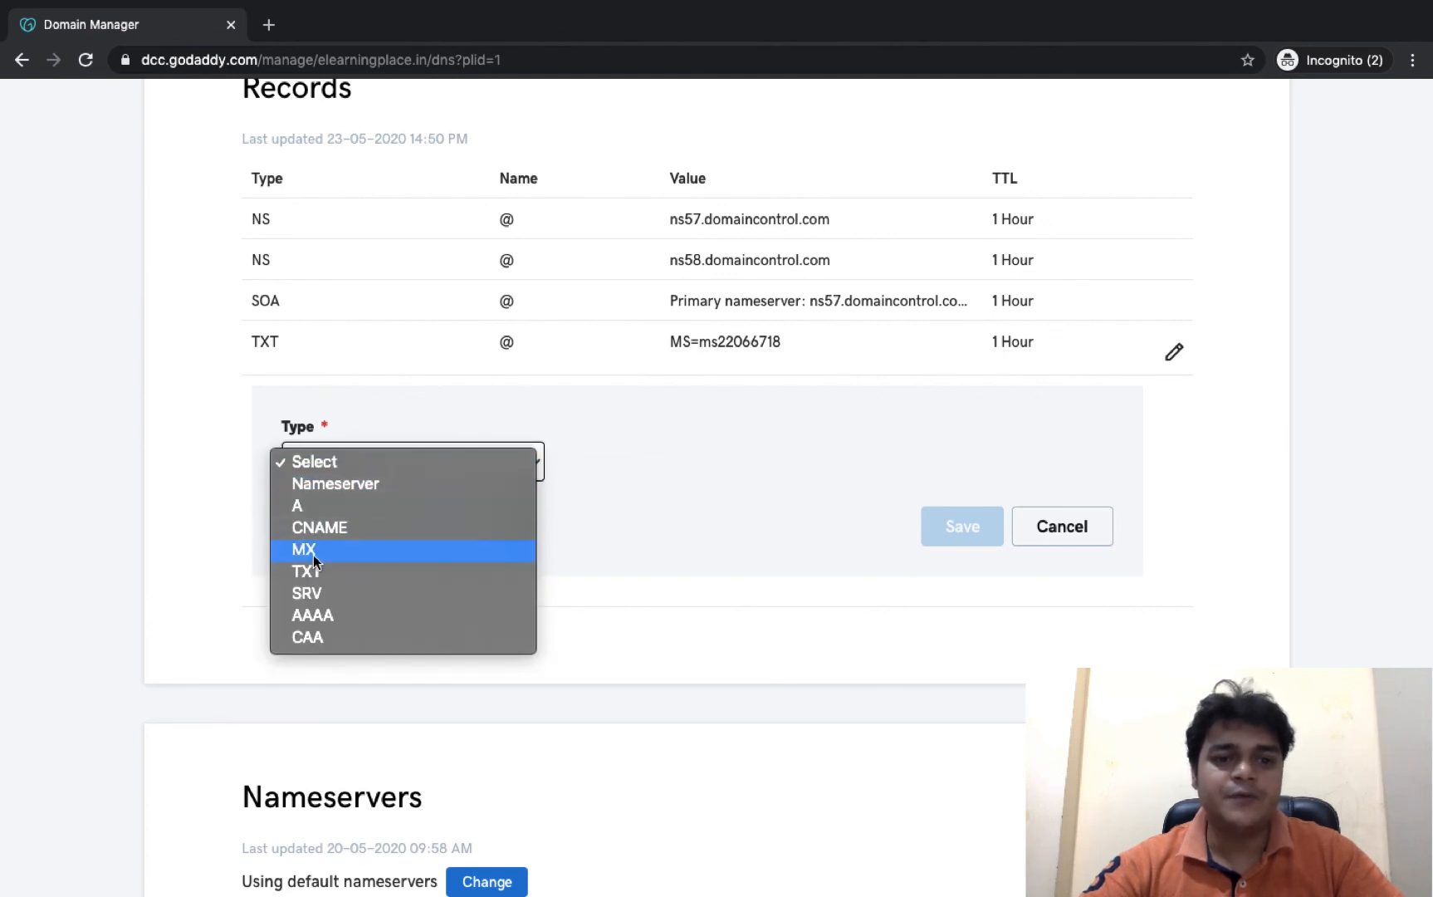
pyautogui.click(314, 550)
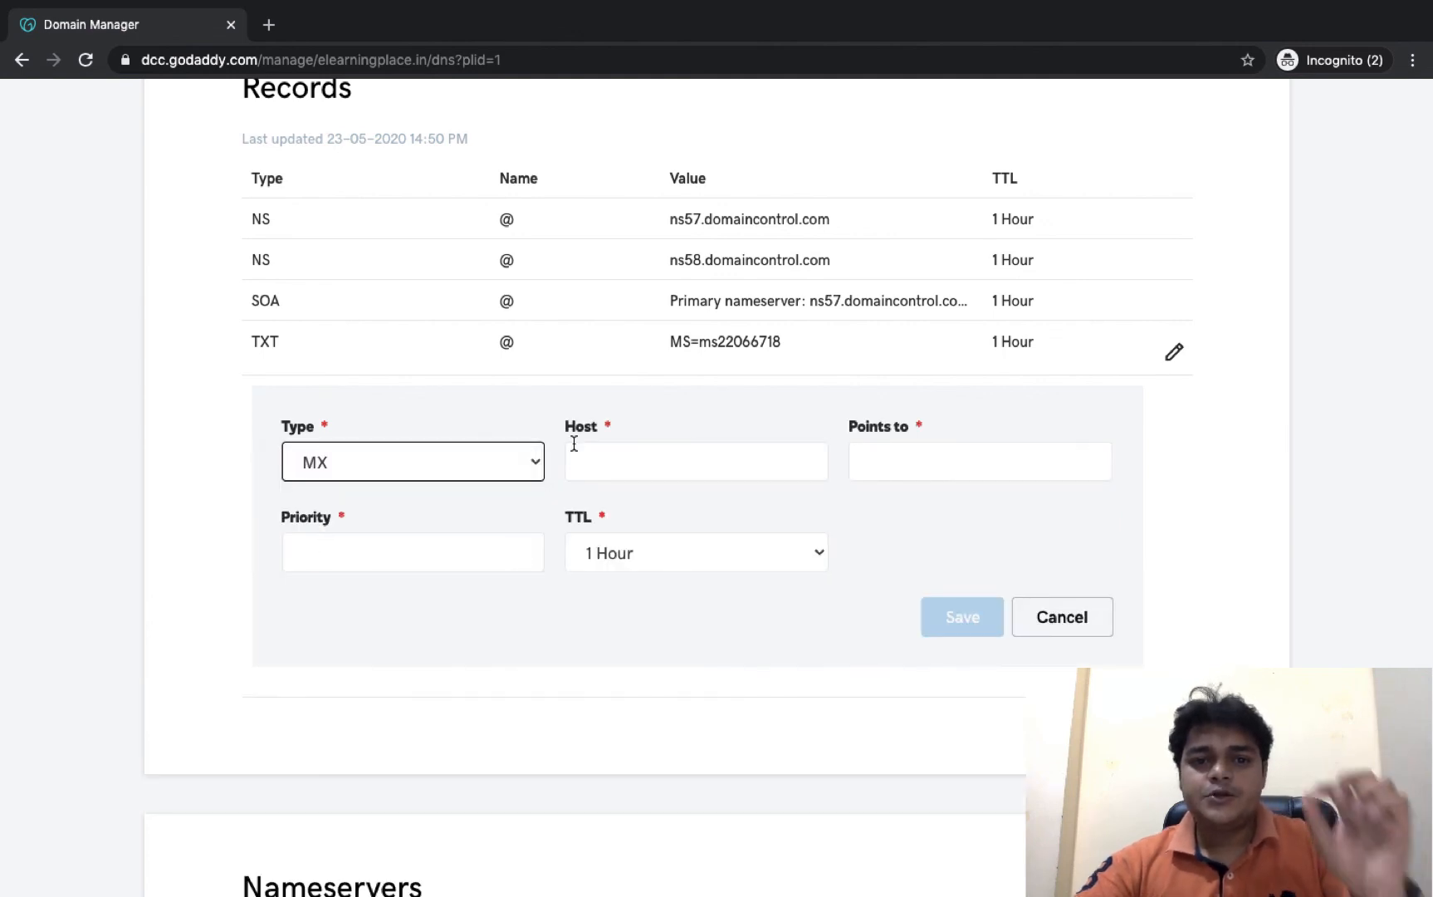
pyautogui.click(619, 447)
pyautogui.click(585, 511)
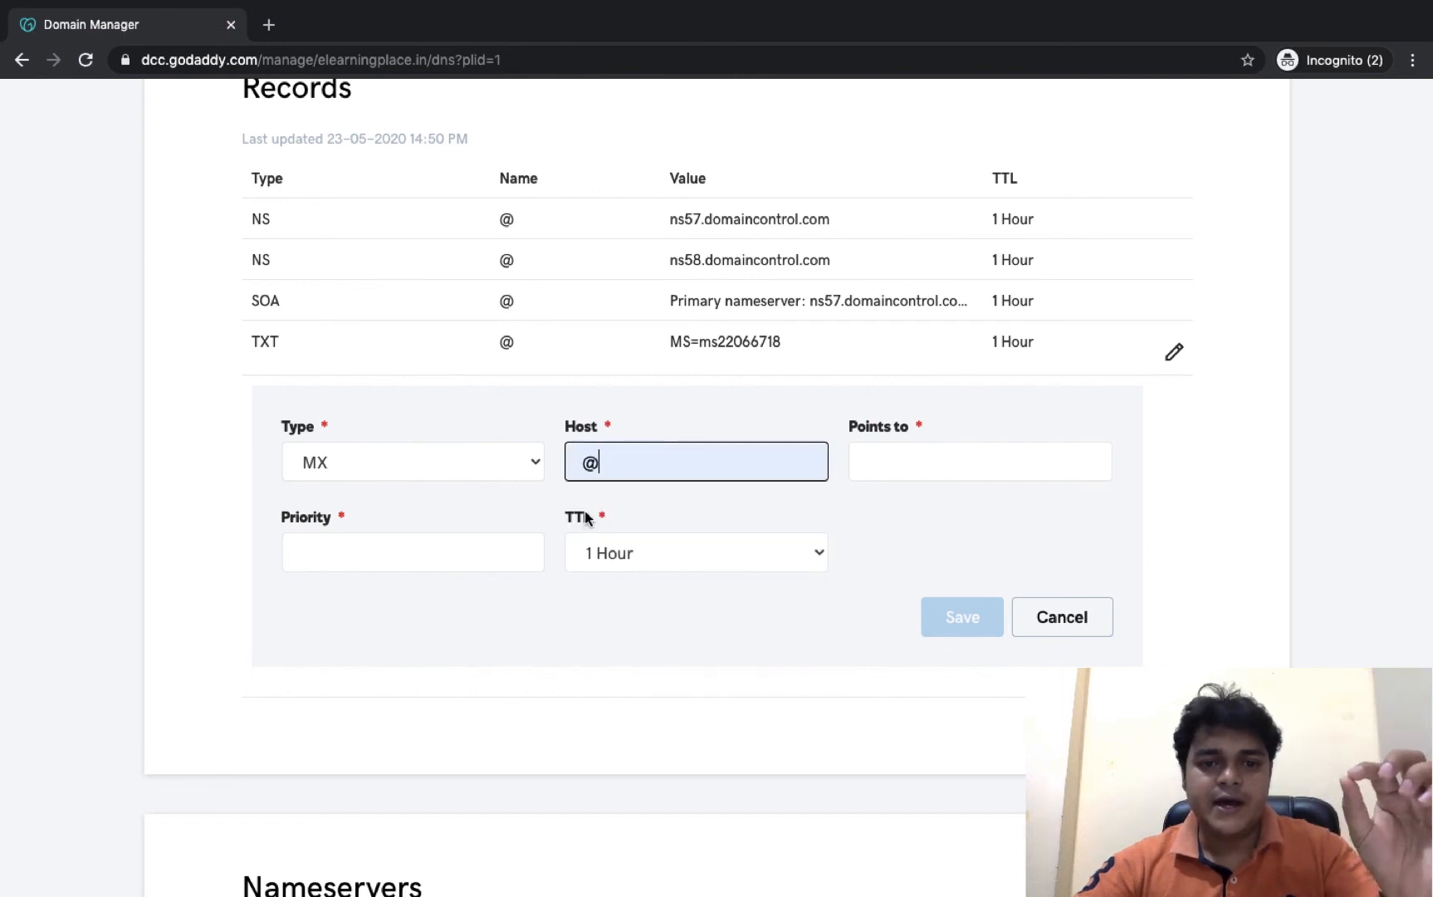
pyautogui.click(913, 469)
pyautogui.hotkey('ctrl', 'v')
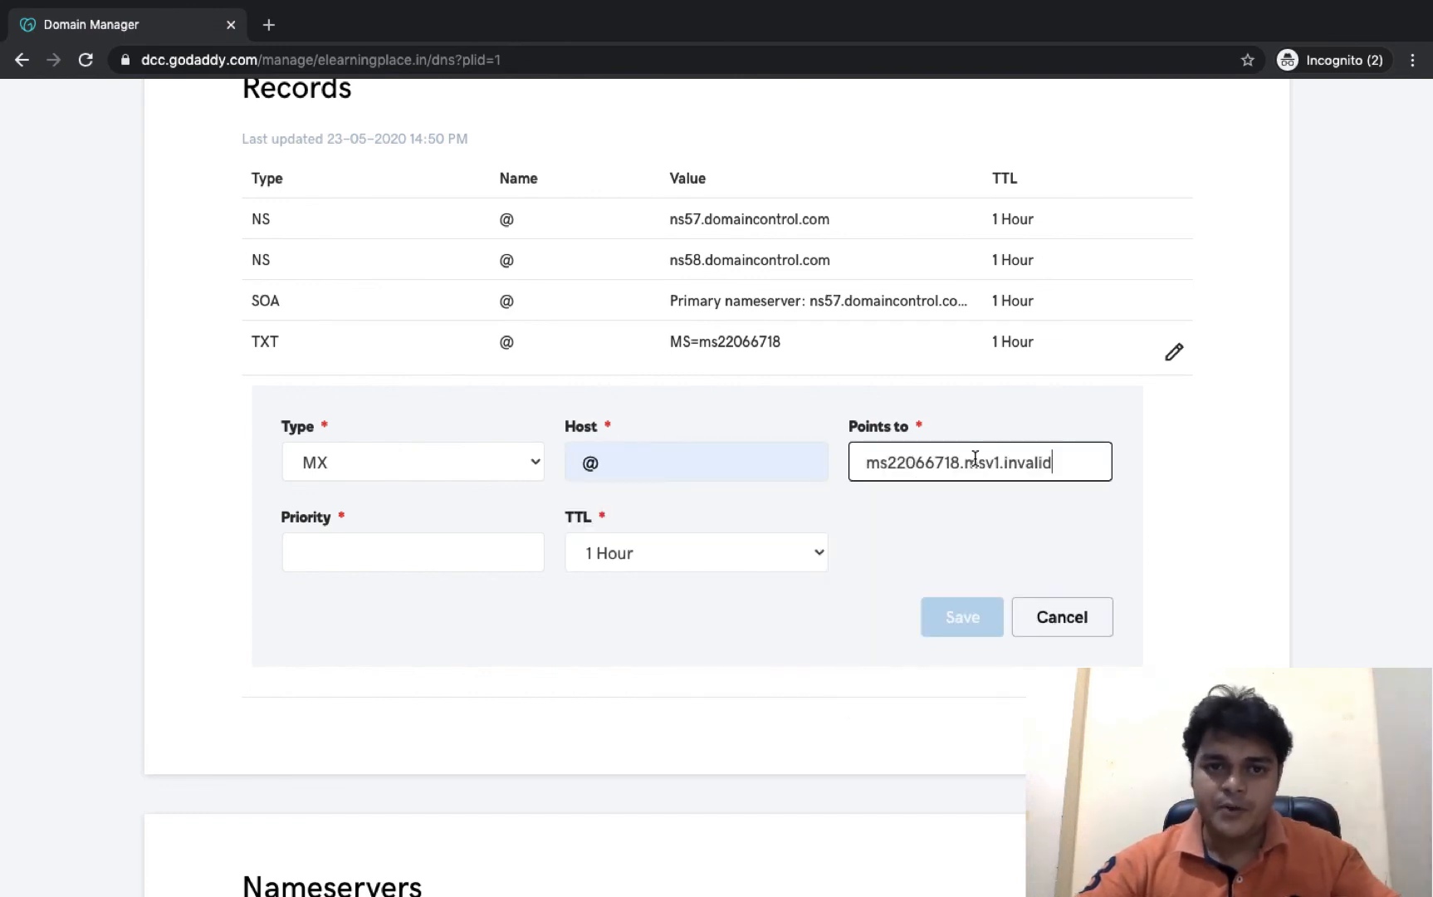
# - Give the MX record Azure's priority 32767 and a custom 3600-second TTL, then save it
pyautogui.hotkey('ctrl', 'Left')
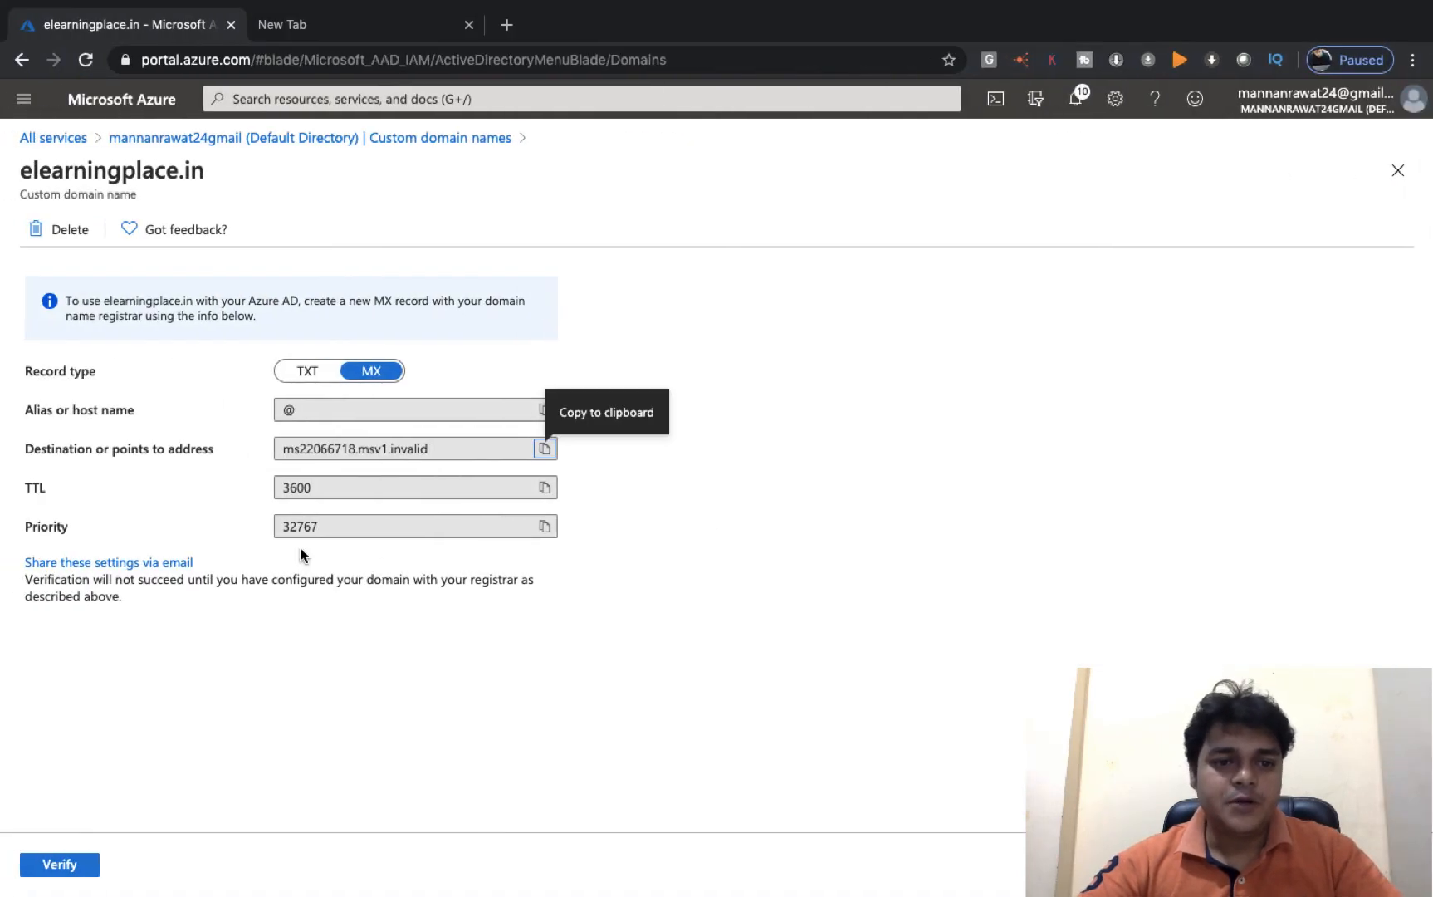
pyautogui.click(544, 526)
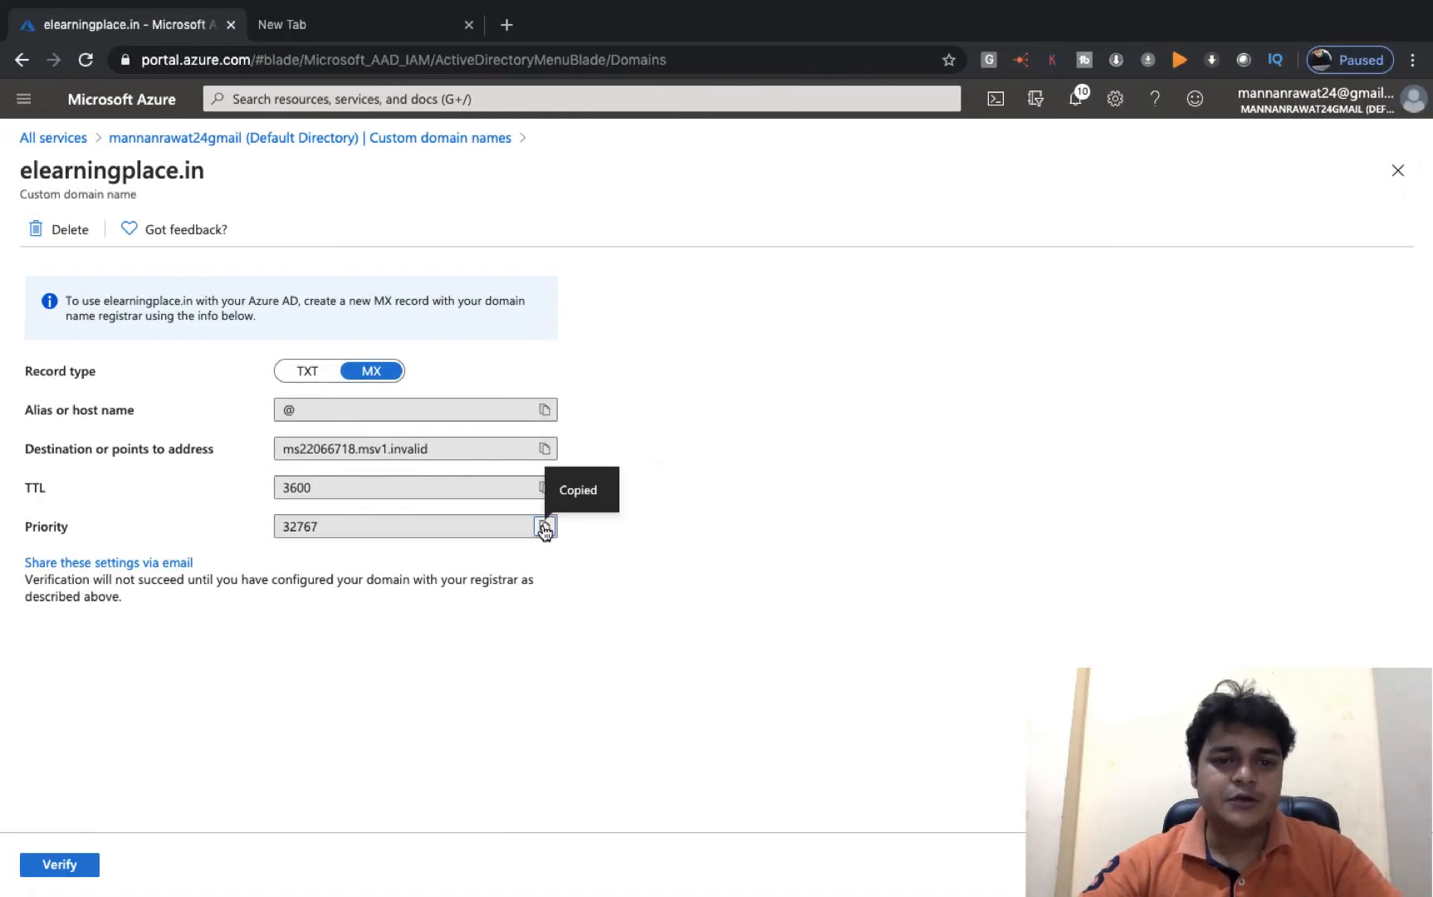
pyautogui.hotkey('ctrl', 'Right')
pyautogui.click(379, 547)
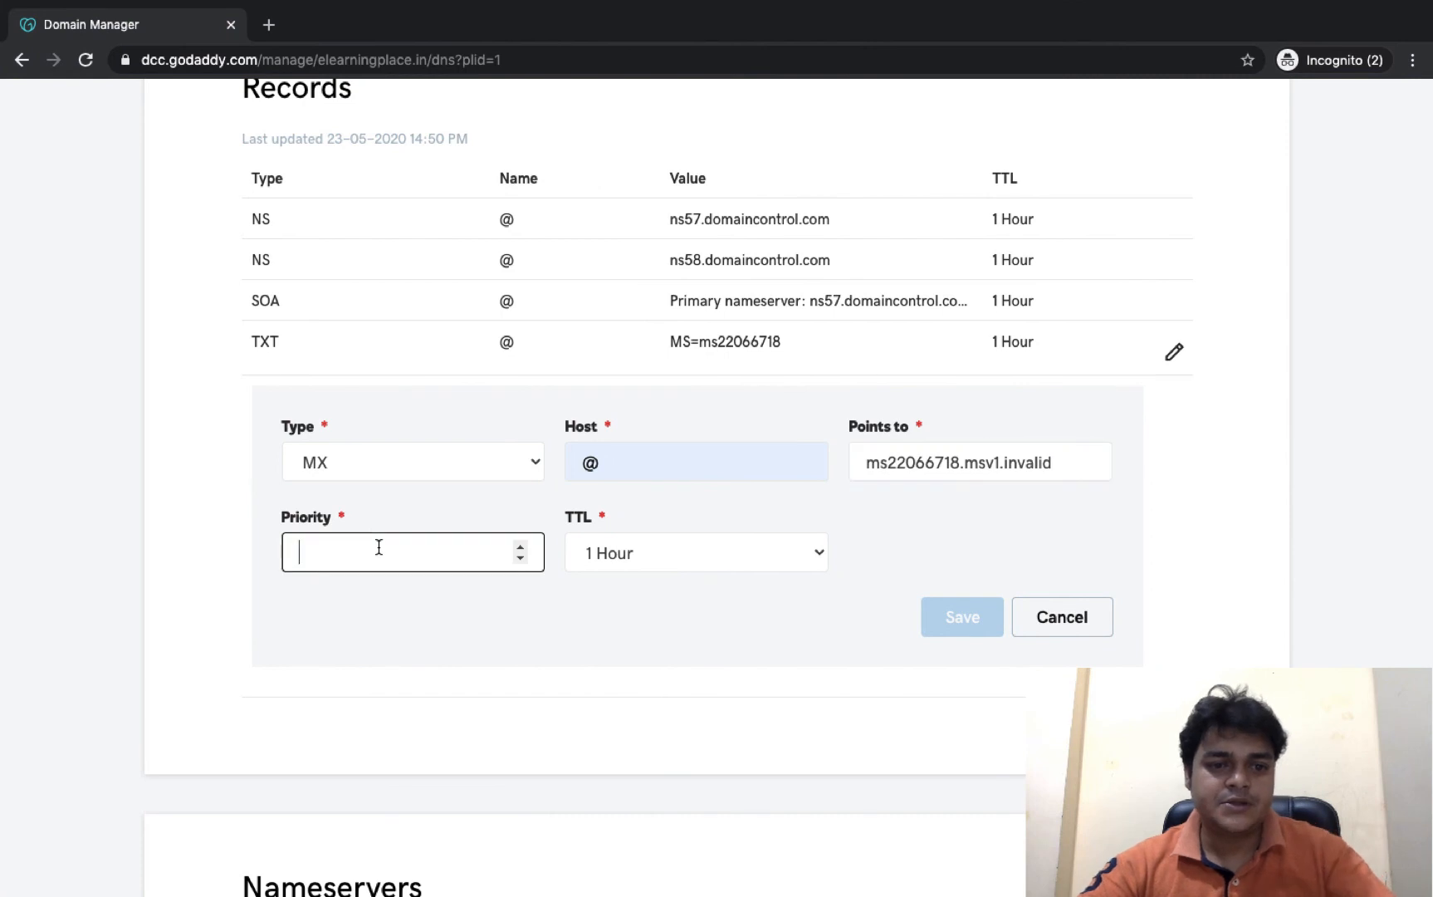
pyautogui.hotkey('ctrl', 'v')
pyautogui.click(729, 551)
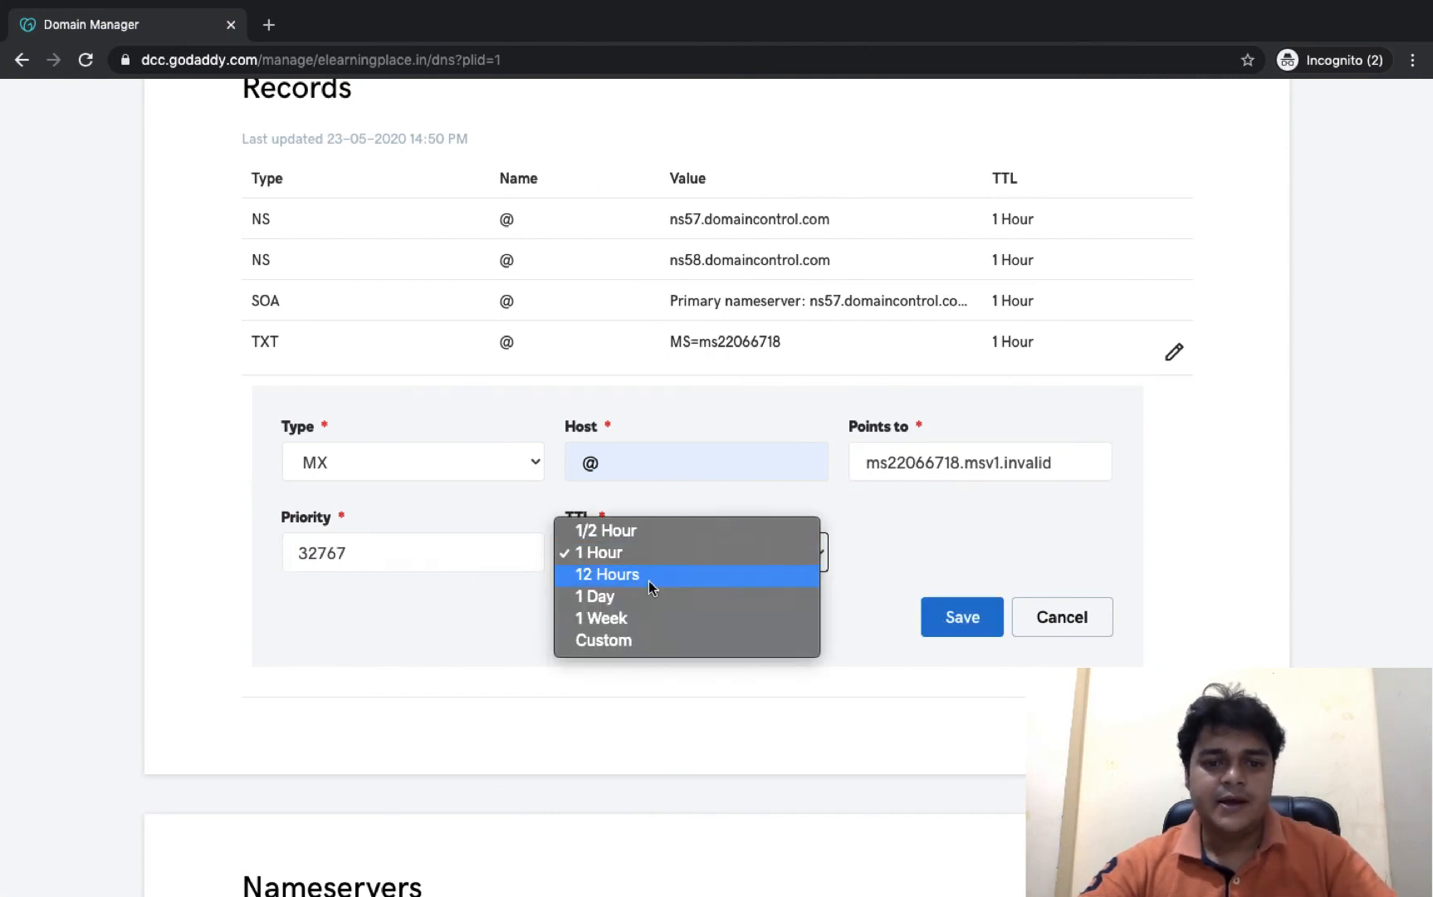
pyautogui.click(597, 642)
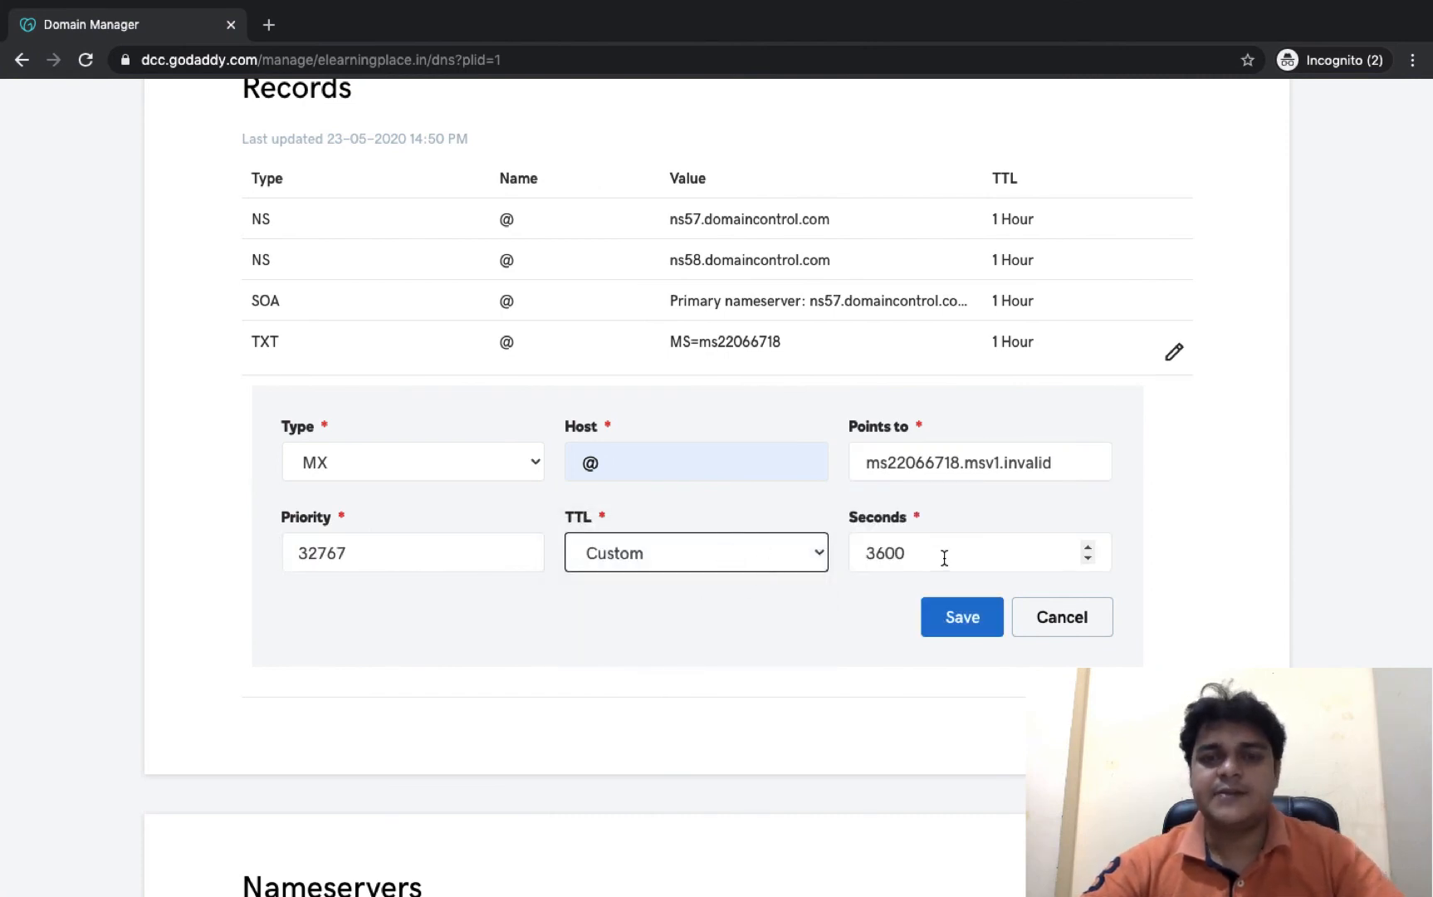
pyautogui.click(962, 621)
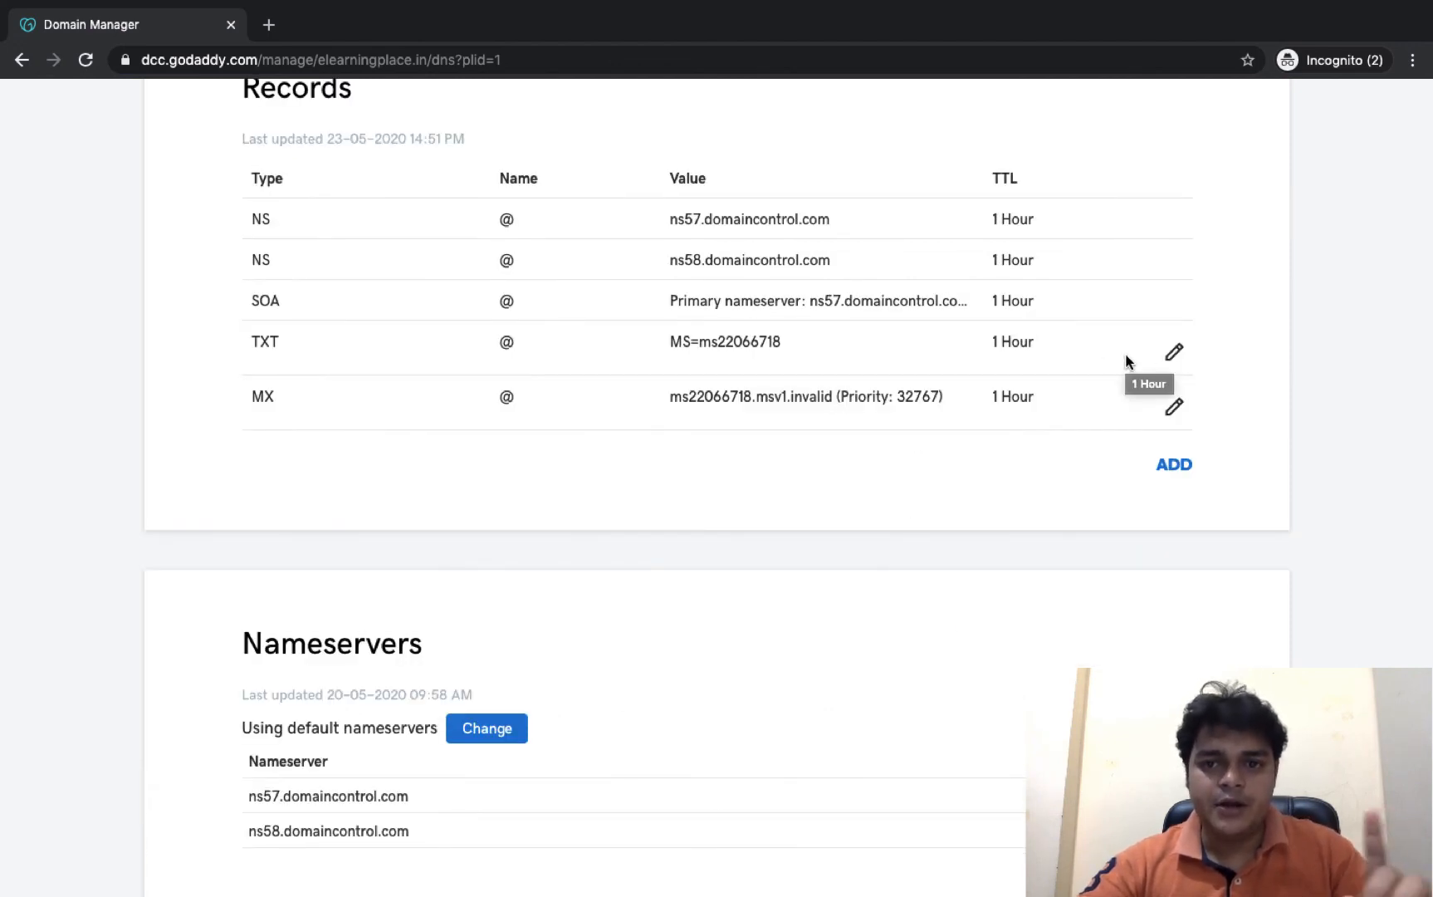
pyautogui.hotkey('ctrl', 'Left')
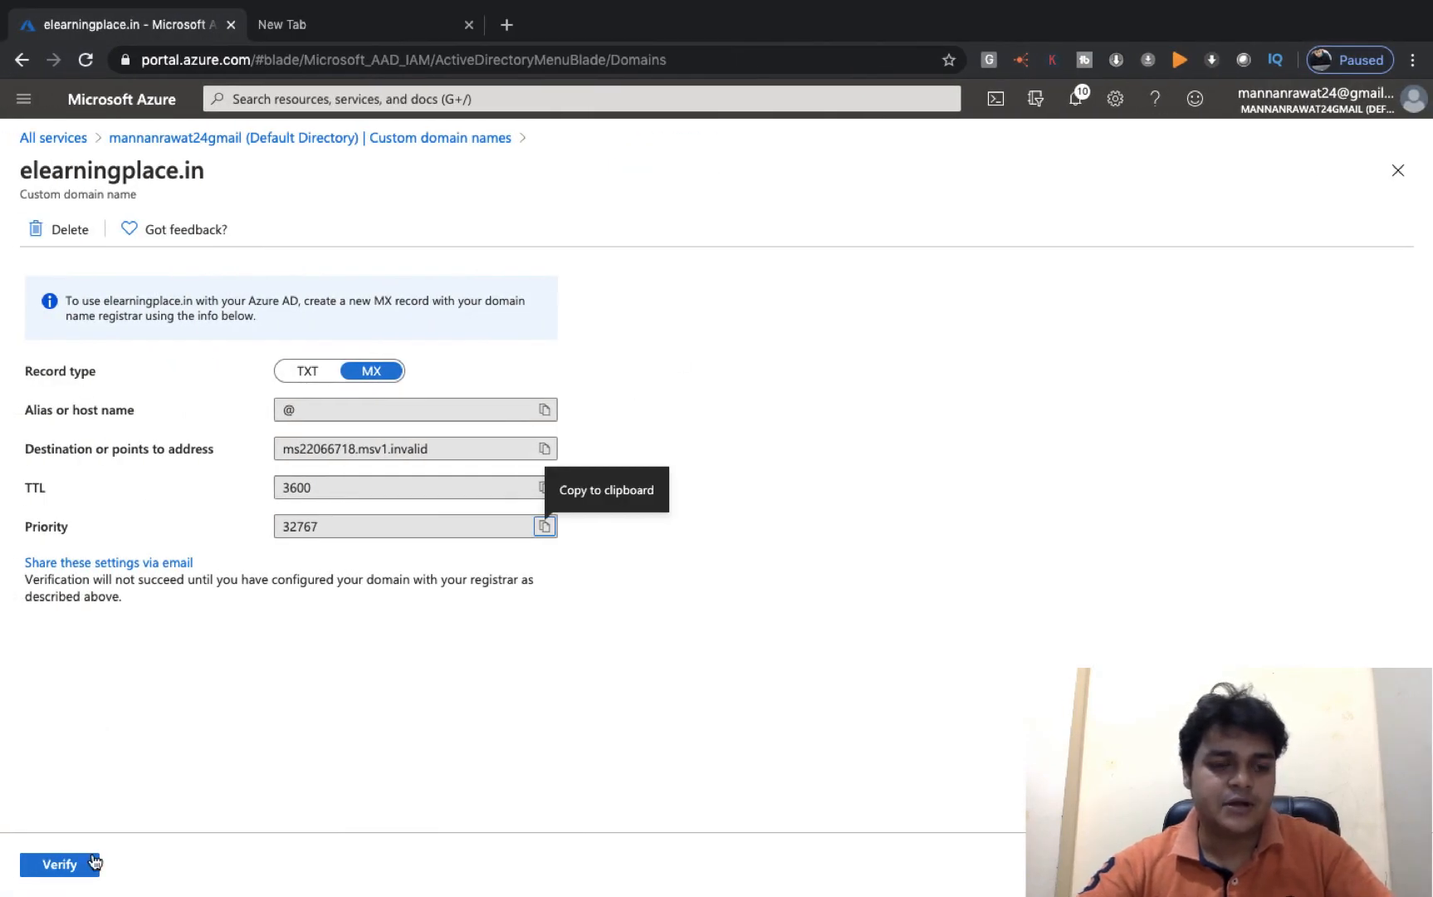
# - Verify elearningplace.in, check it in Custom domain names, then open the directory's All users list
pyautogui.click(64, 873)
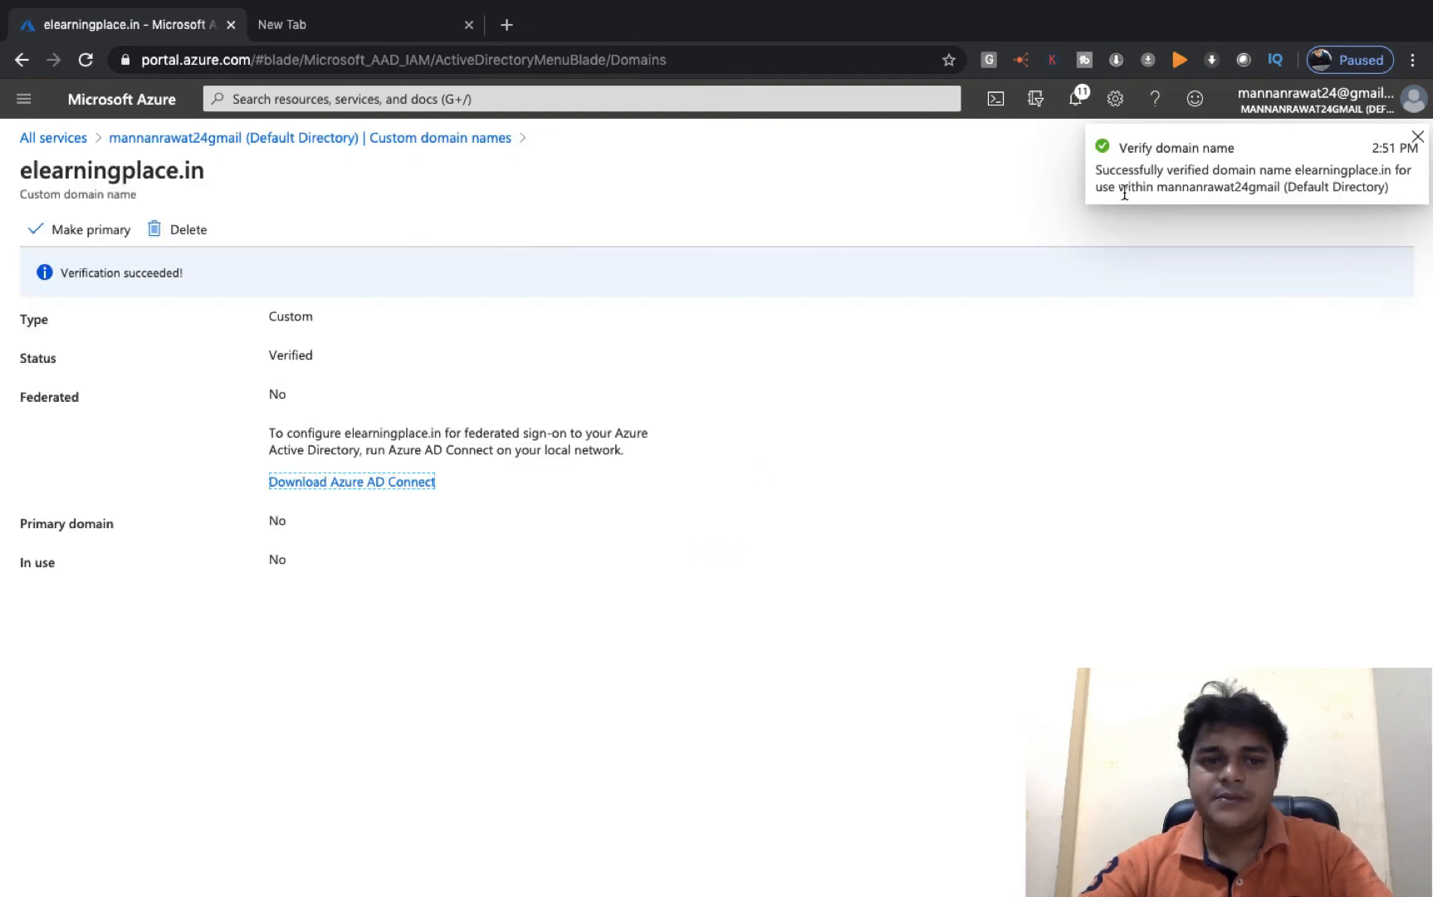
pyautogui.click(1418, 137)
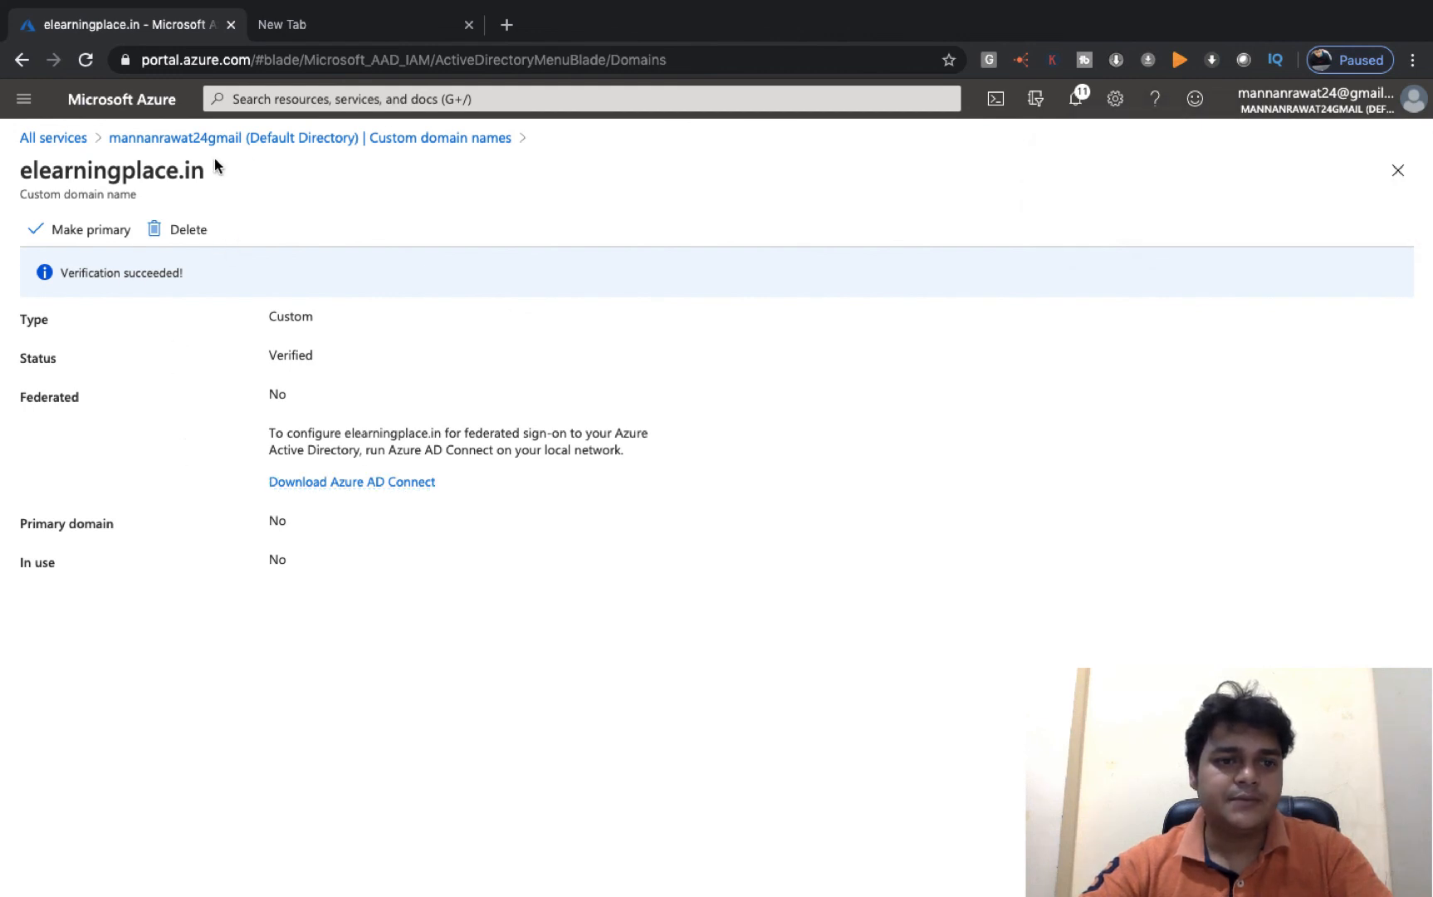
pyautogui.click(310, 140)
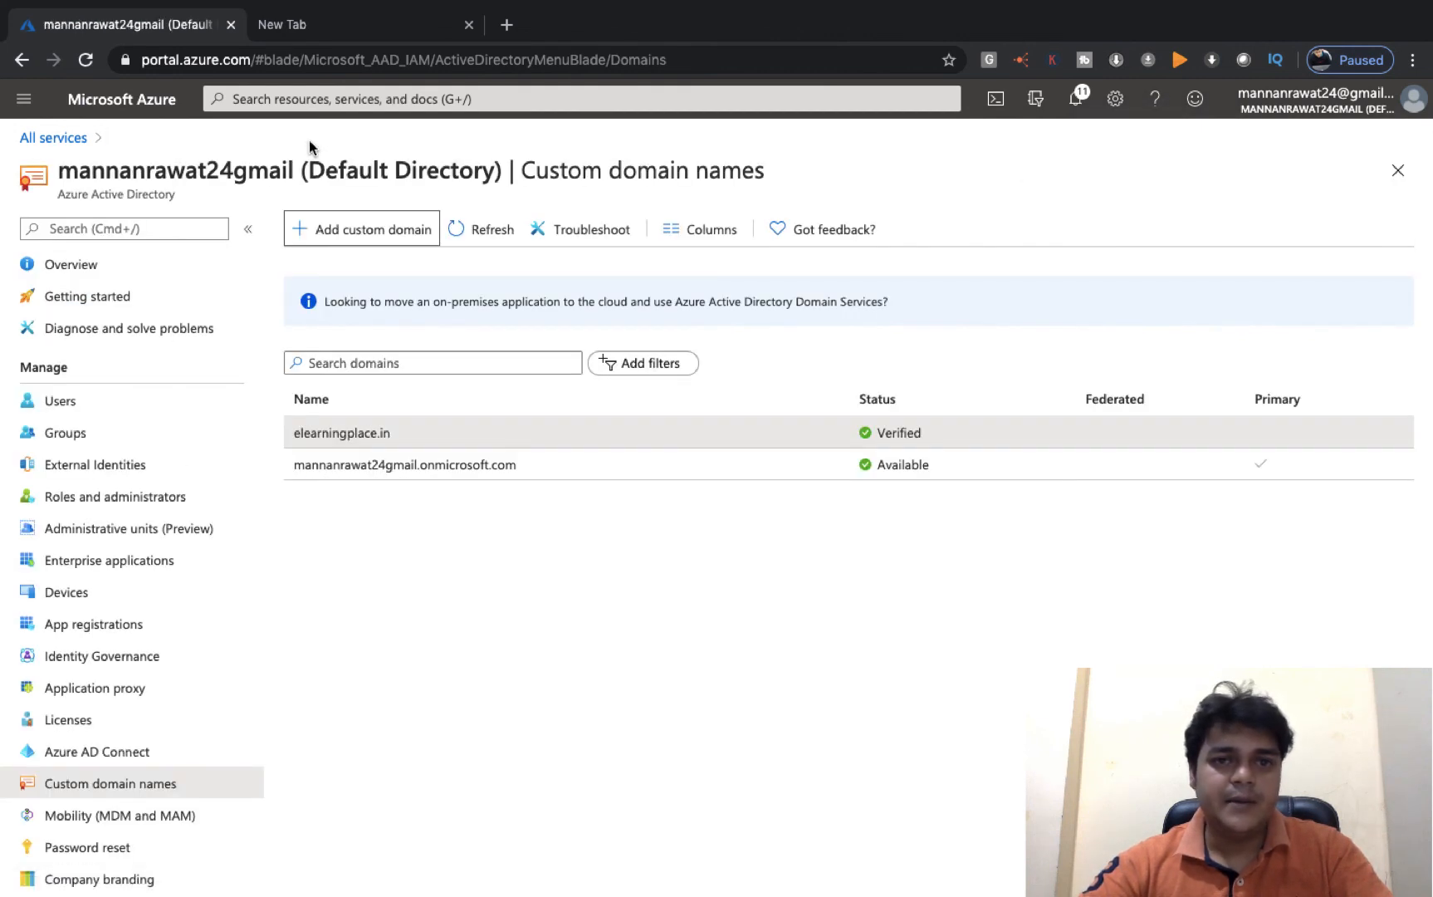
pyautogui.click(91, 777)
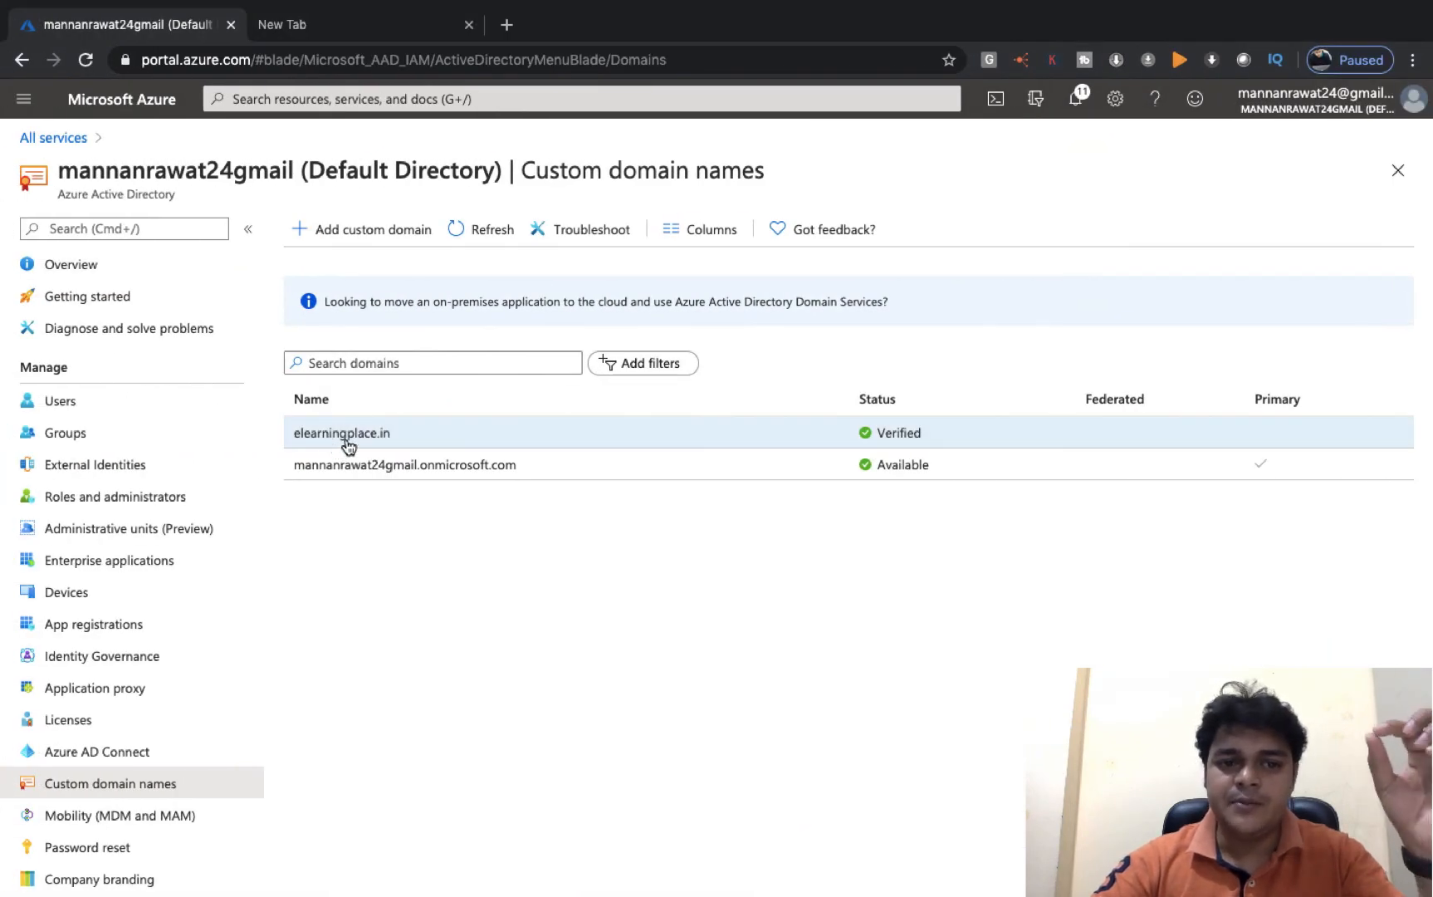
pyautogui.click(71, 406)
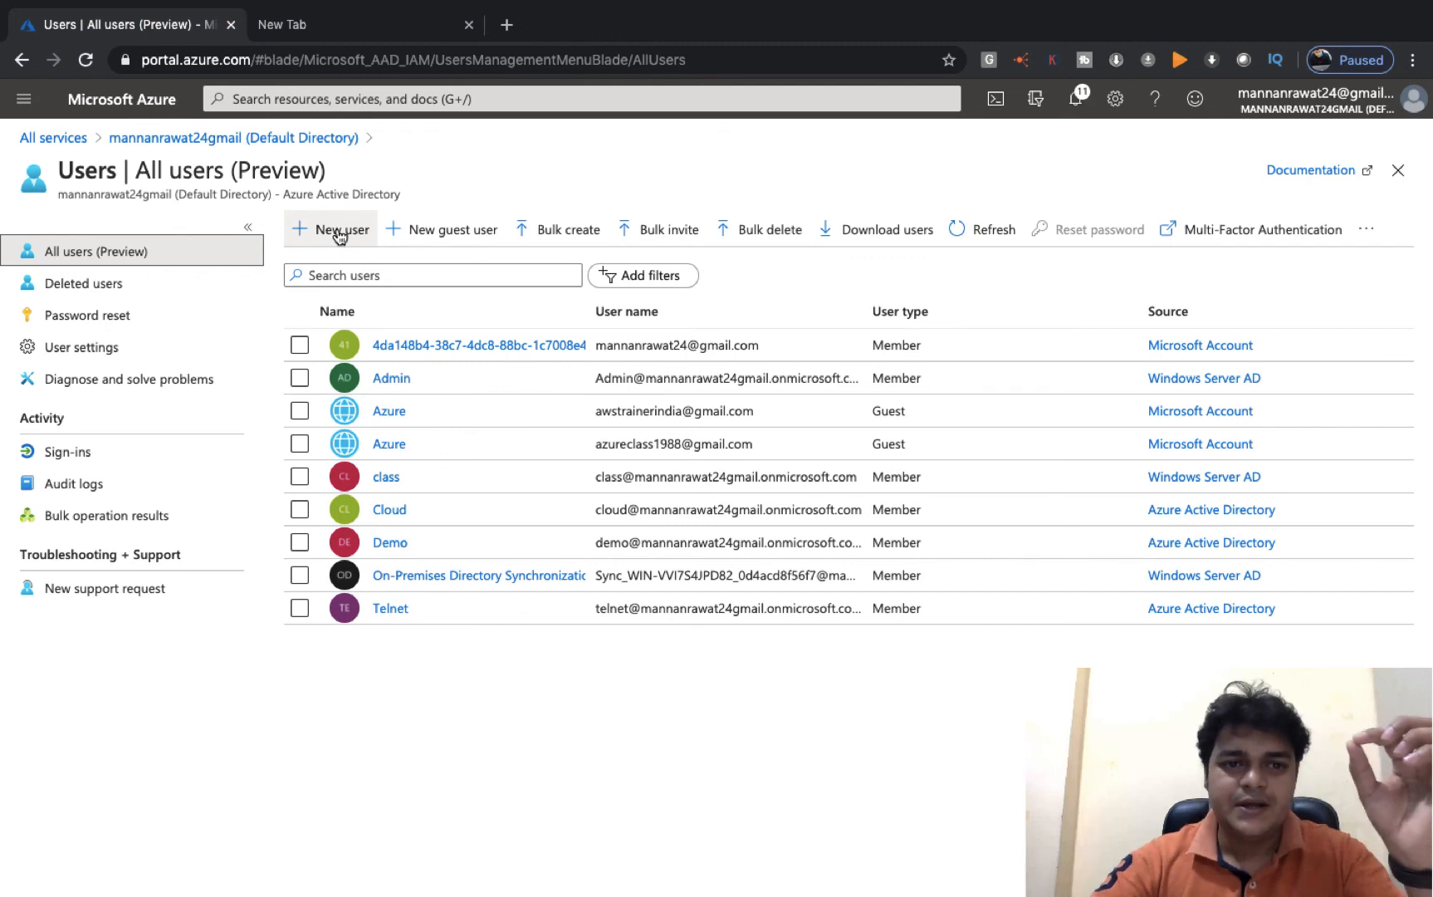
# - Start a new user and enter a user name on the elearningplace.in domain
pyautogui.click(339, 237)
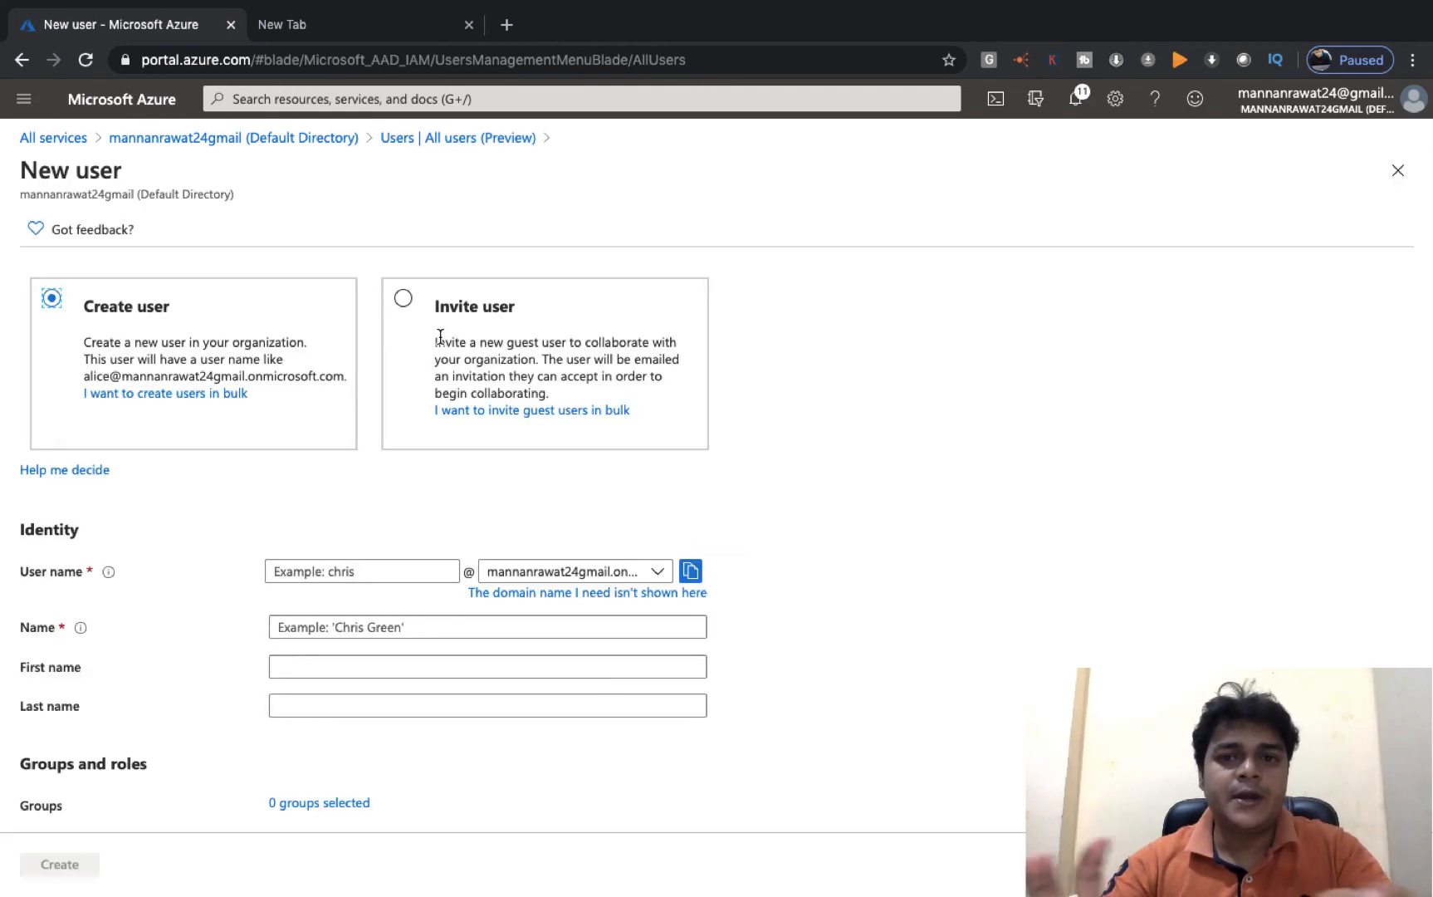
pyautogui.click(389, 579)
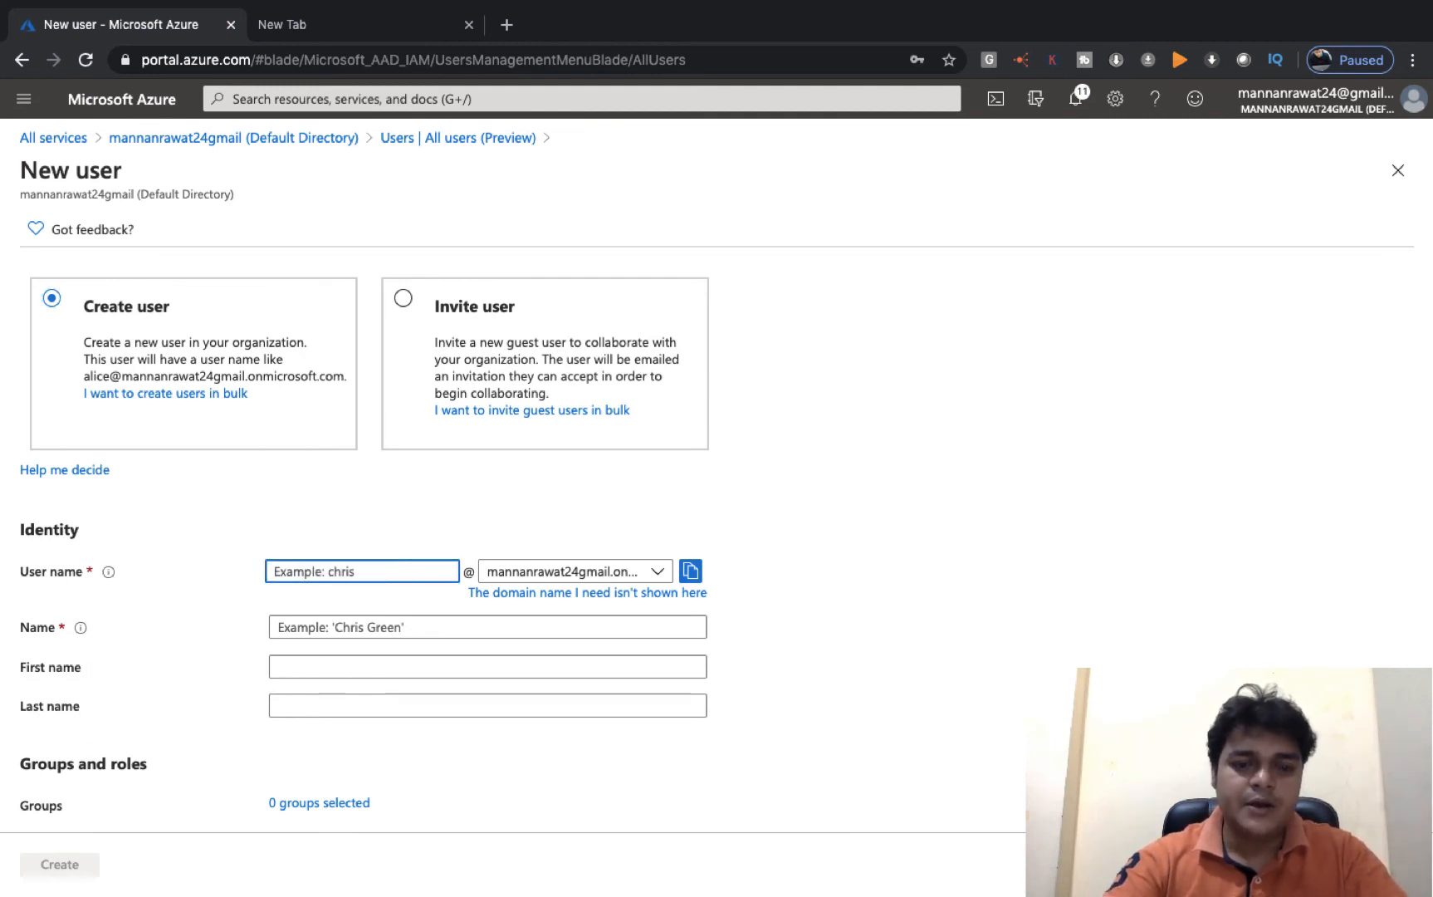
pyautogui.write('Manjeet')
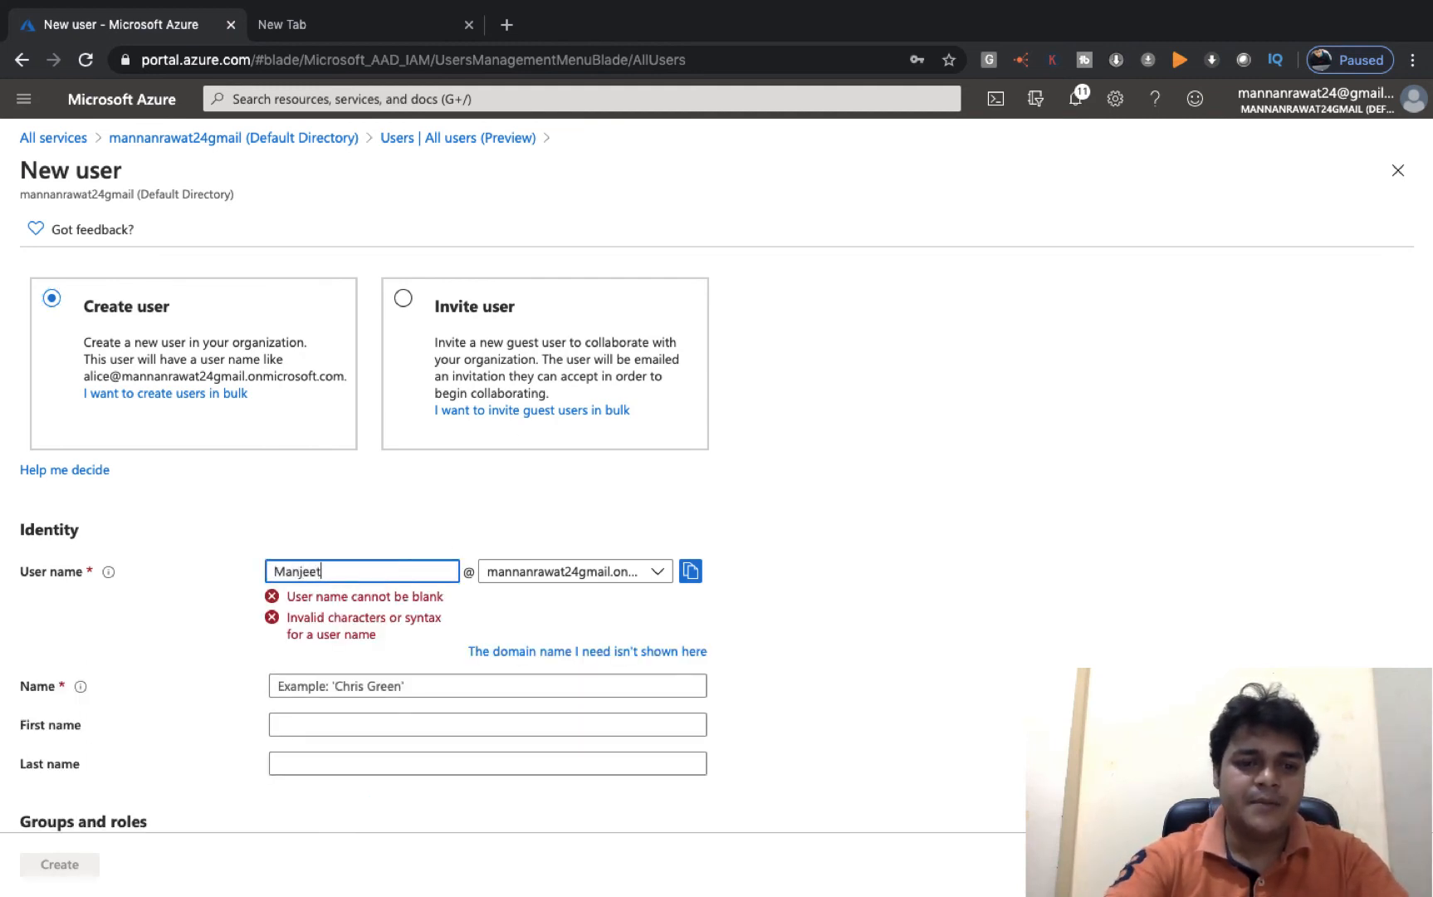
pyautogui.click(612, 579)
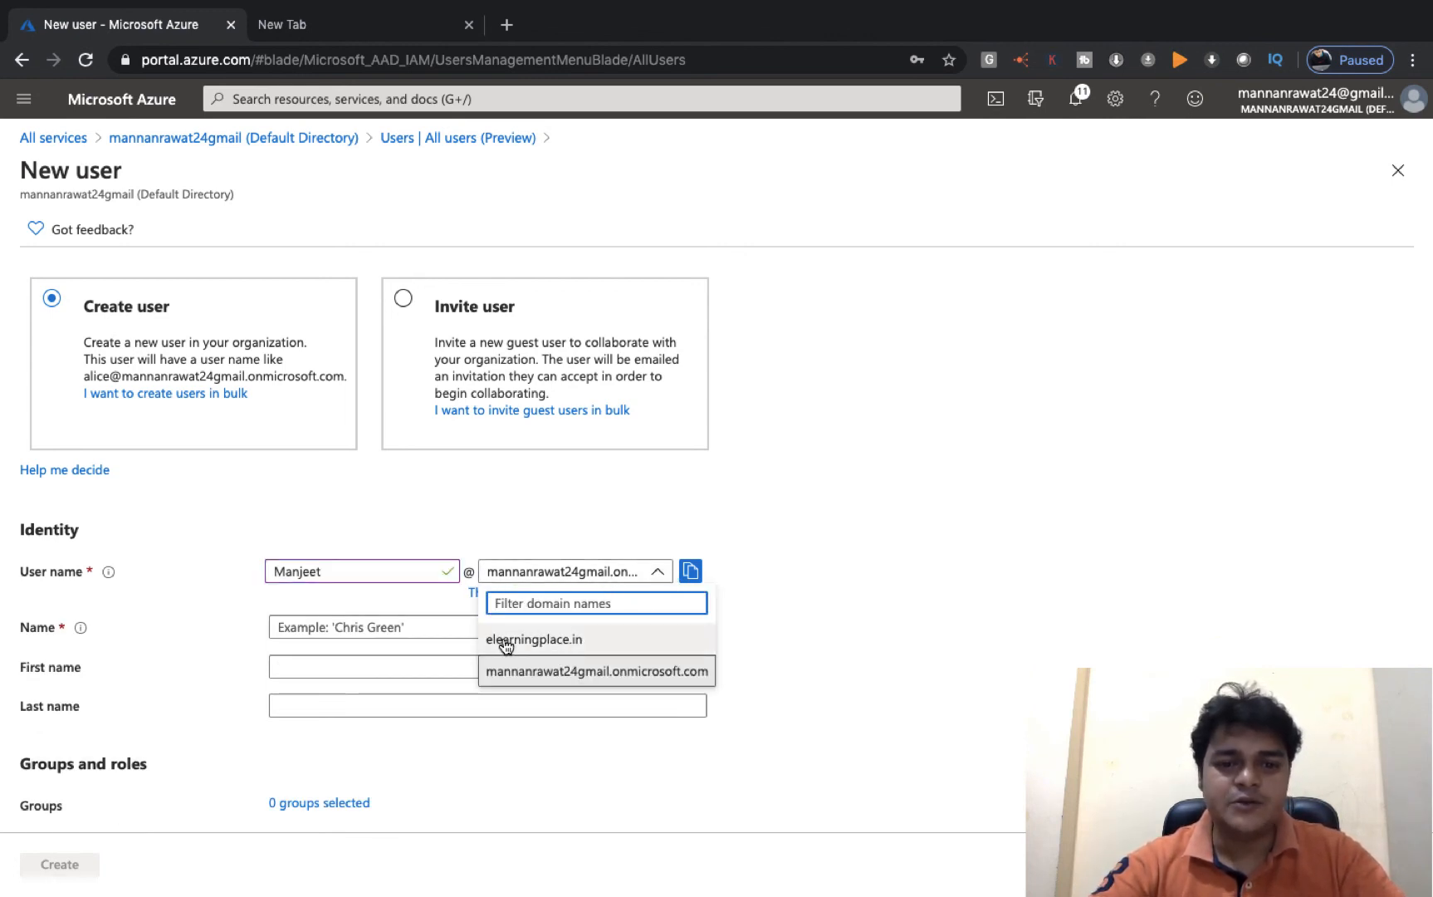
pyautogui.click(535, 646)
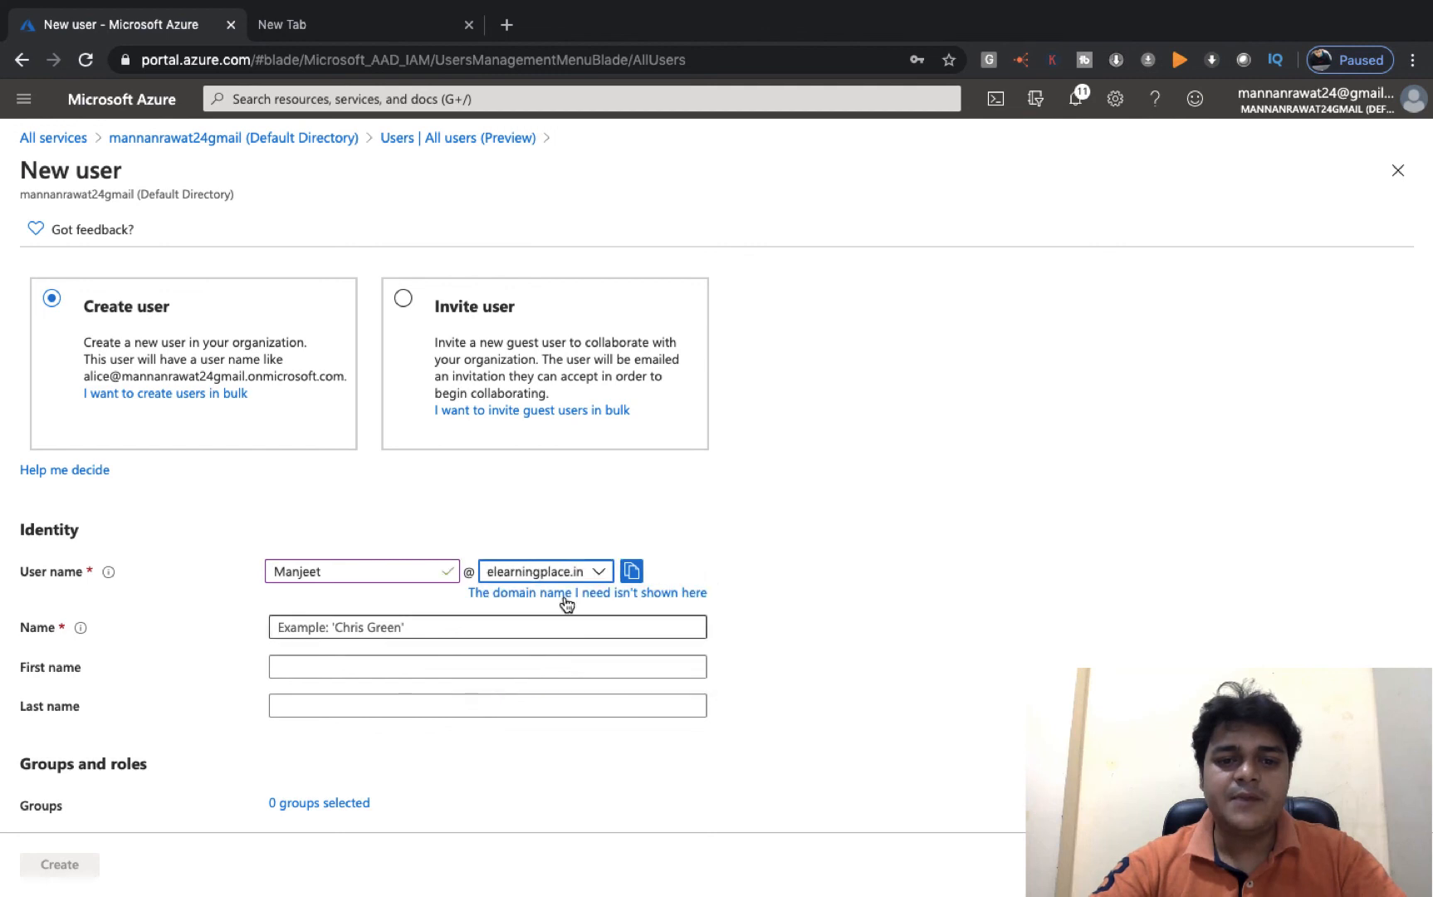
pyautogui.click(598, 572)
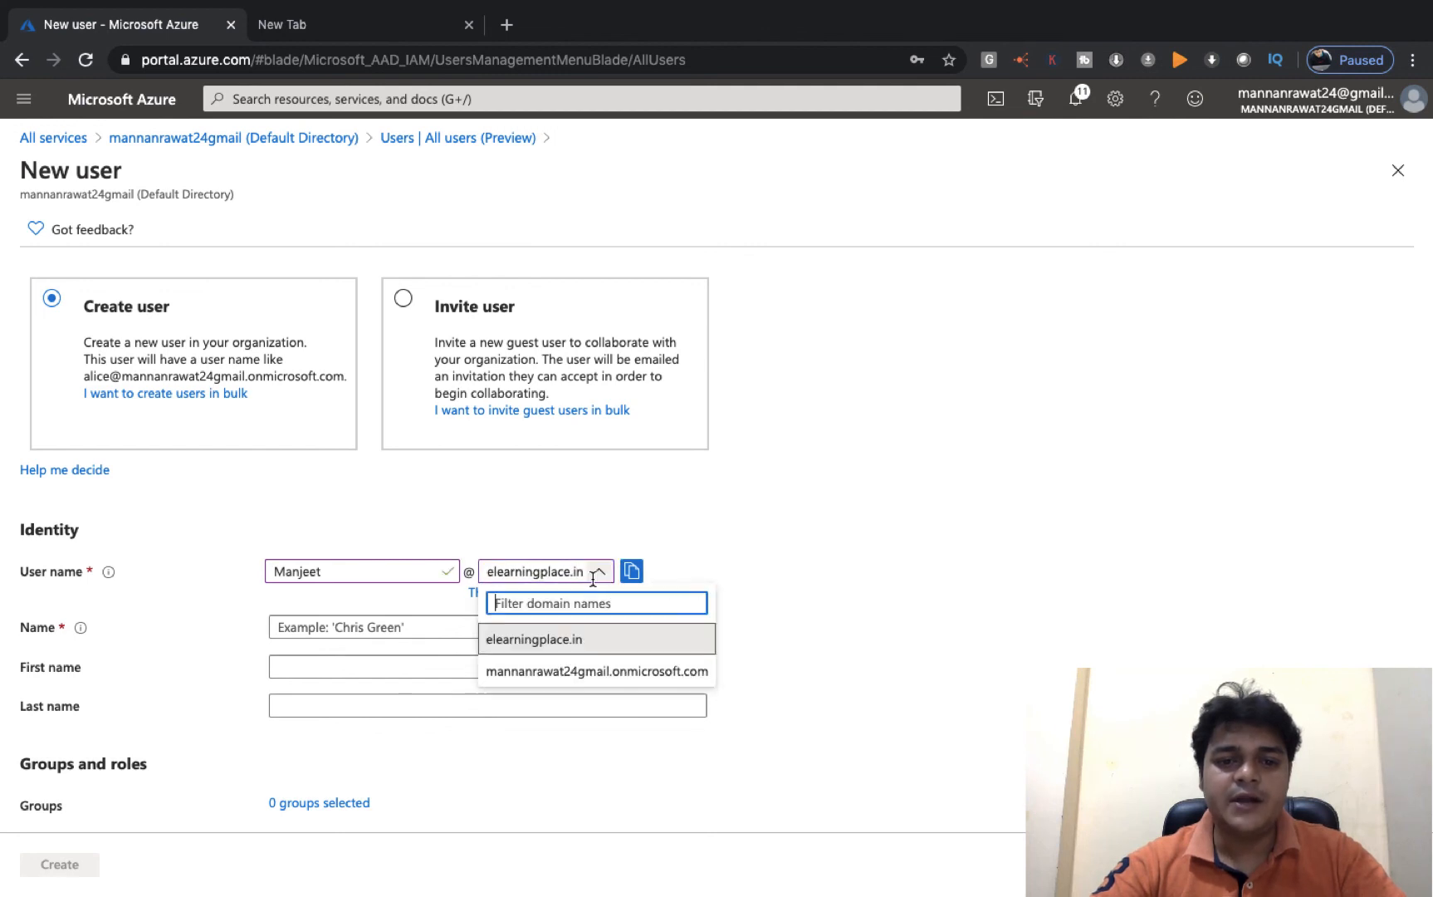
pyautogui.click(572, 641)
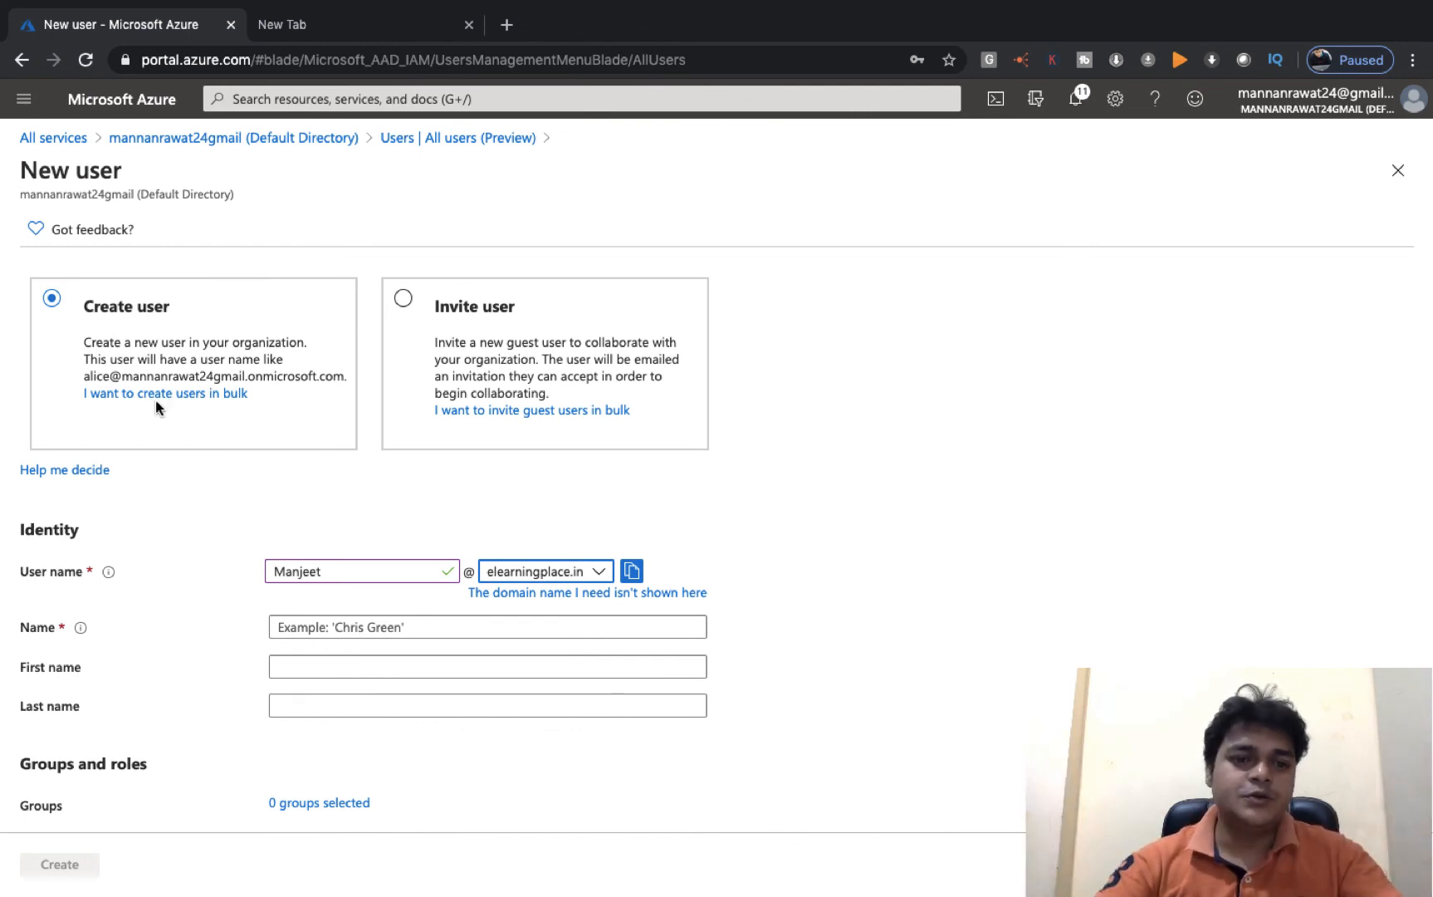
pyautogui.click(596, 572)
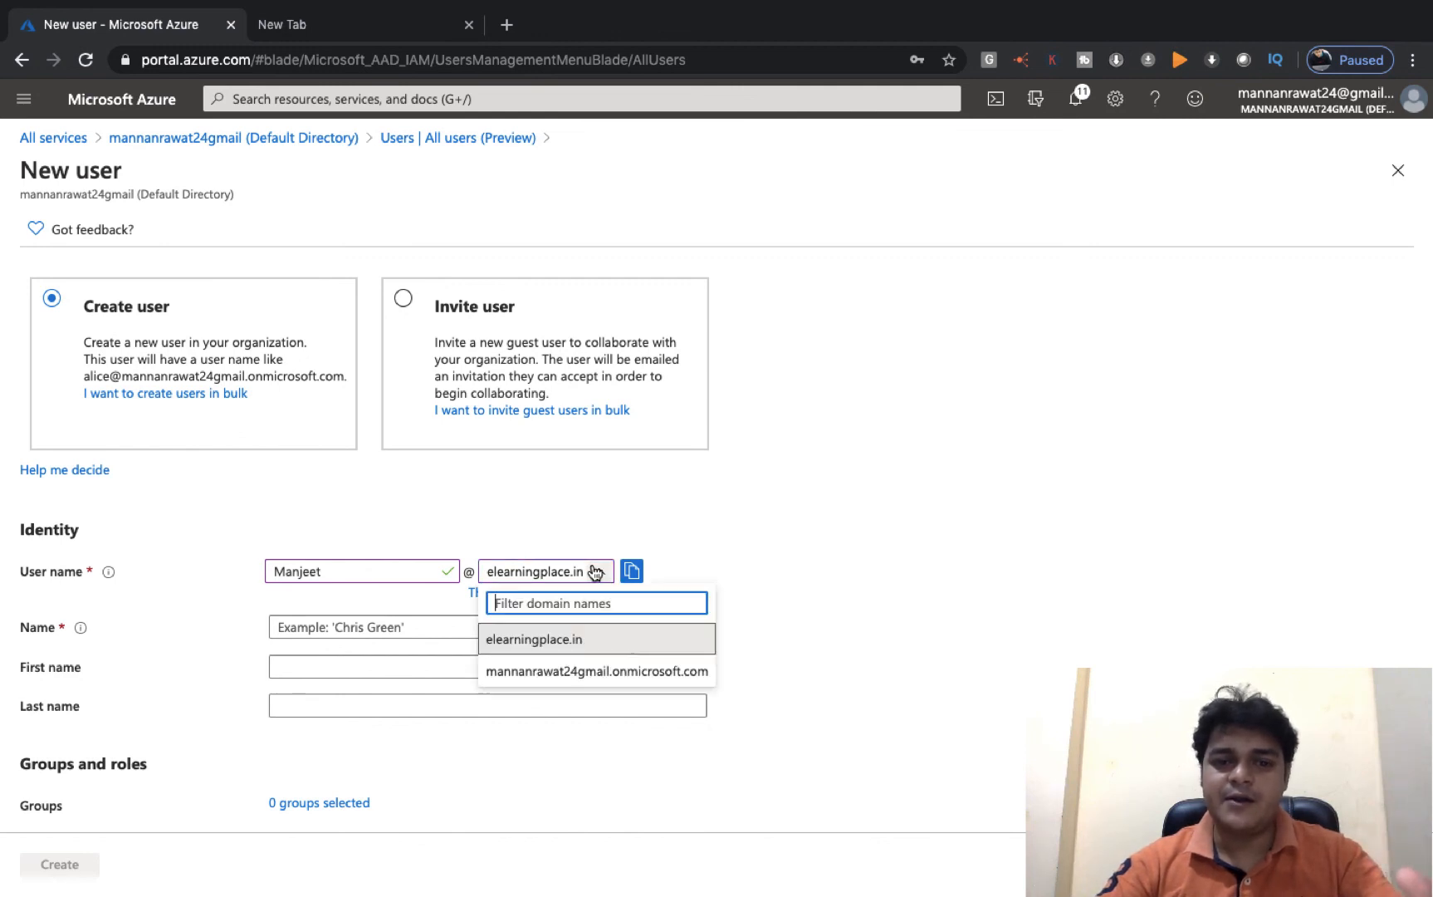
pyautogui.click(526, 638)
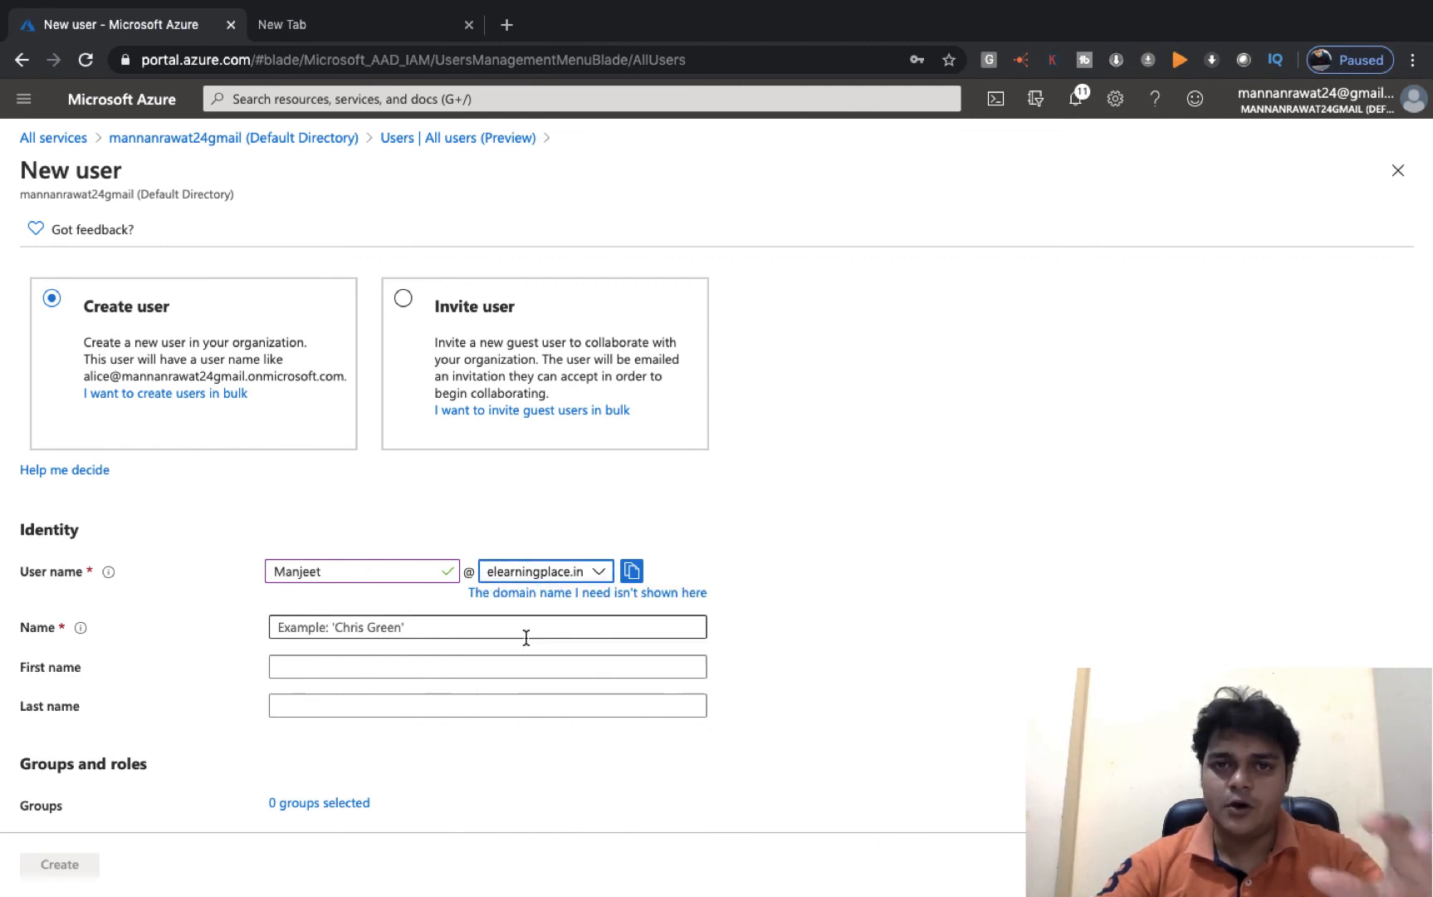
pyautogui.click(356, 658)
pyautogui.scroll(-1, 308, 663)
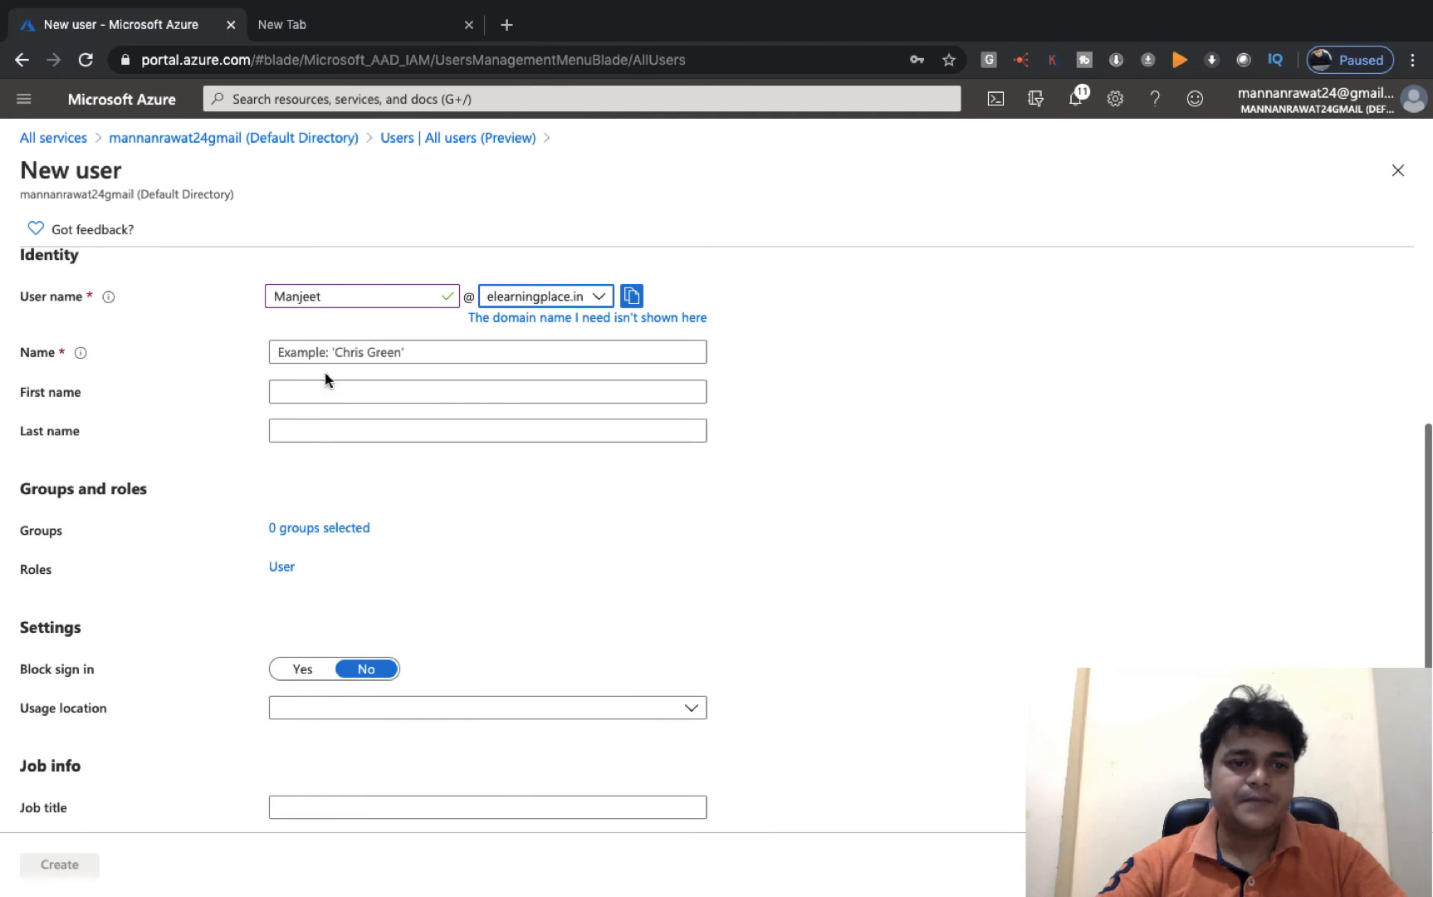
# - Enter the user's display name and choose a self-created initial password
pyautogui.click(376, 355)
pyautogui.write('Manjeet')
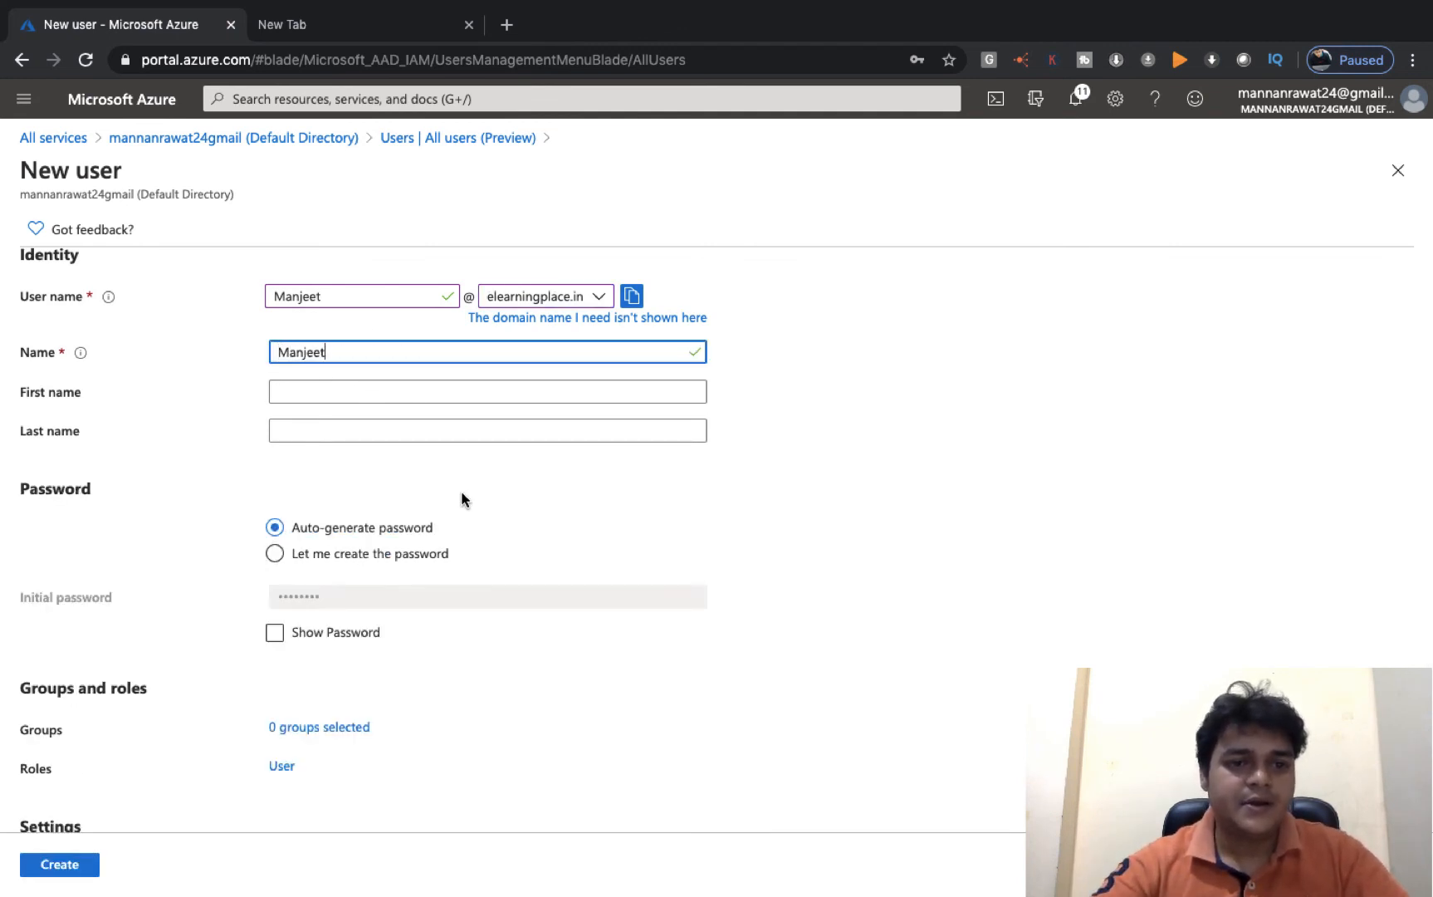
pyautogui.scroll(-3, 464, 497)
pyautogui.click(316, 364)
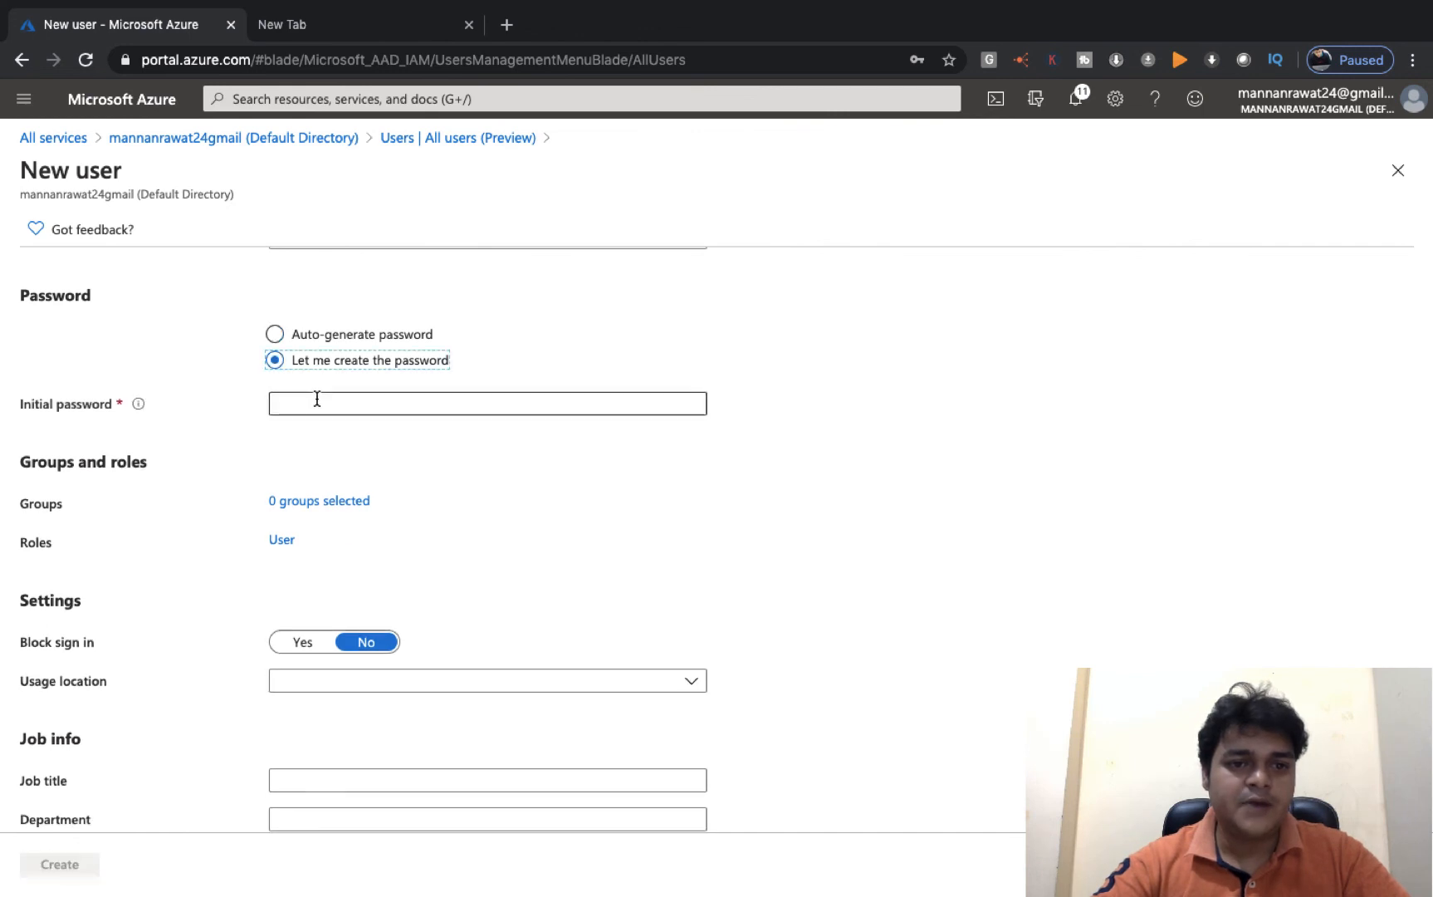
pyautogui.click(316, 397)
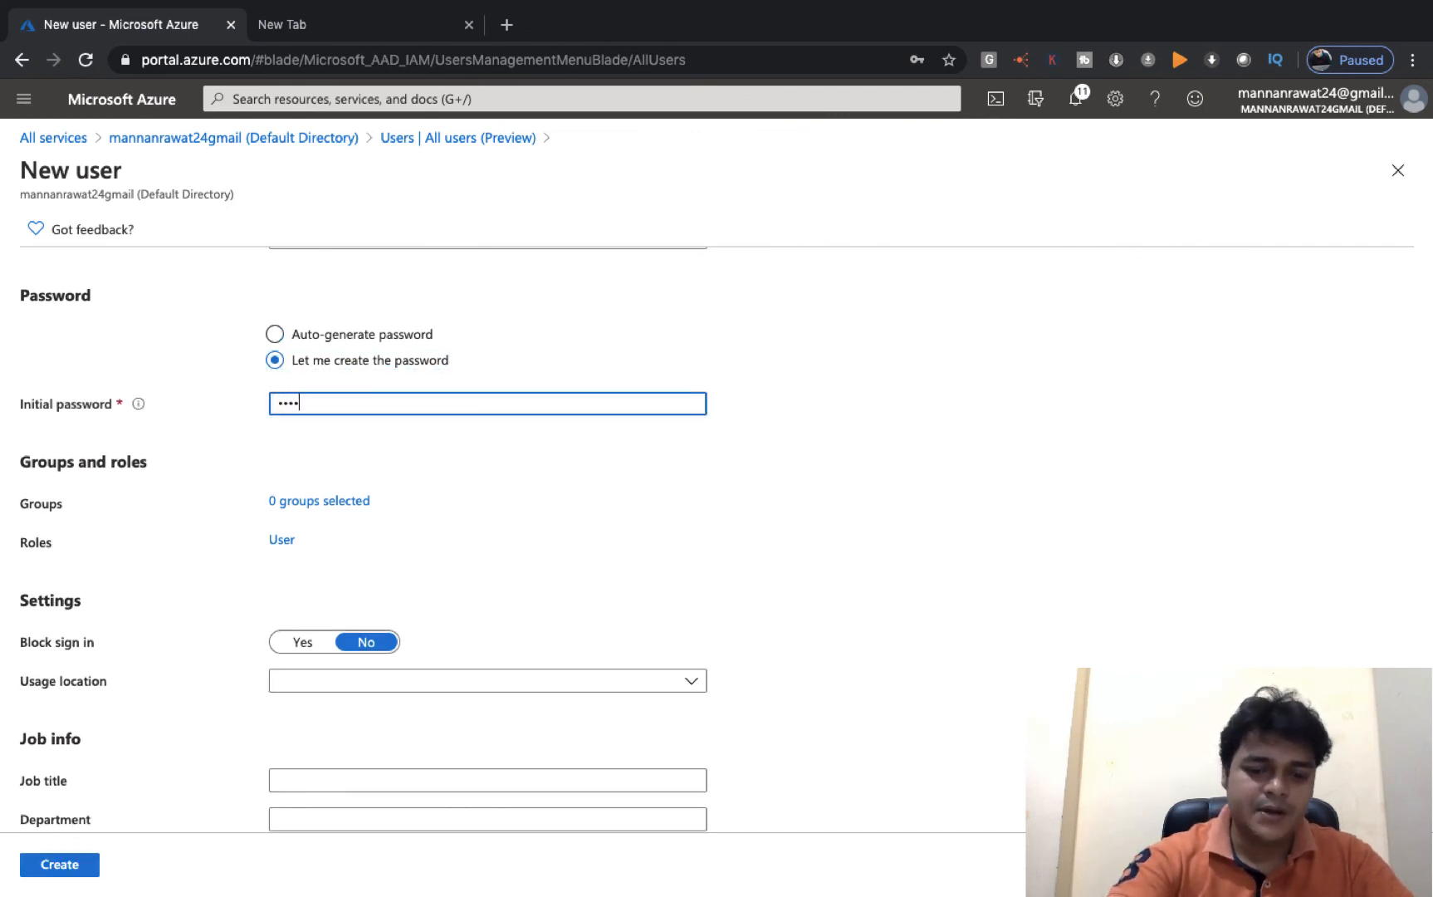
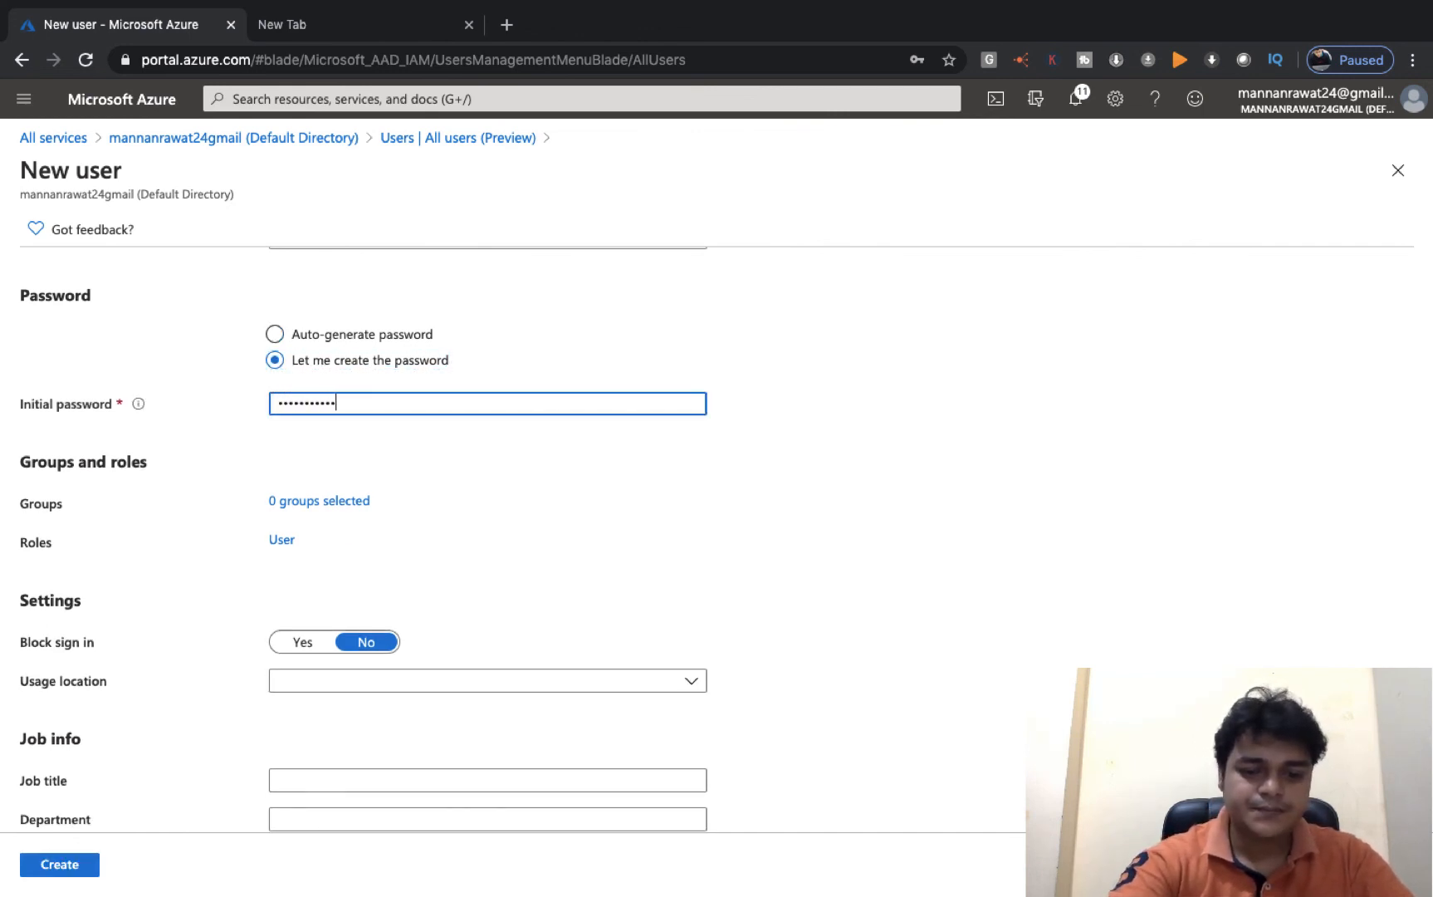
pyautogui.scroll(-1, 420, 574)
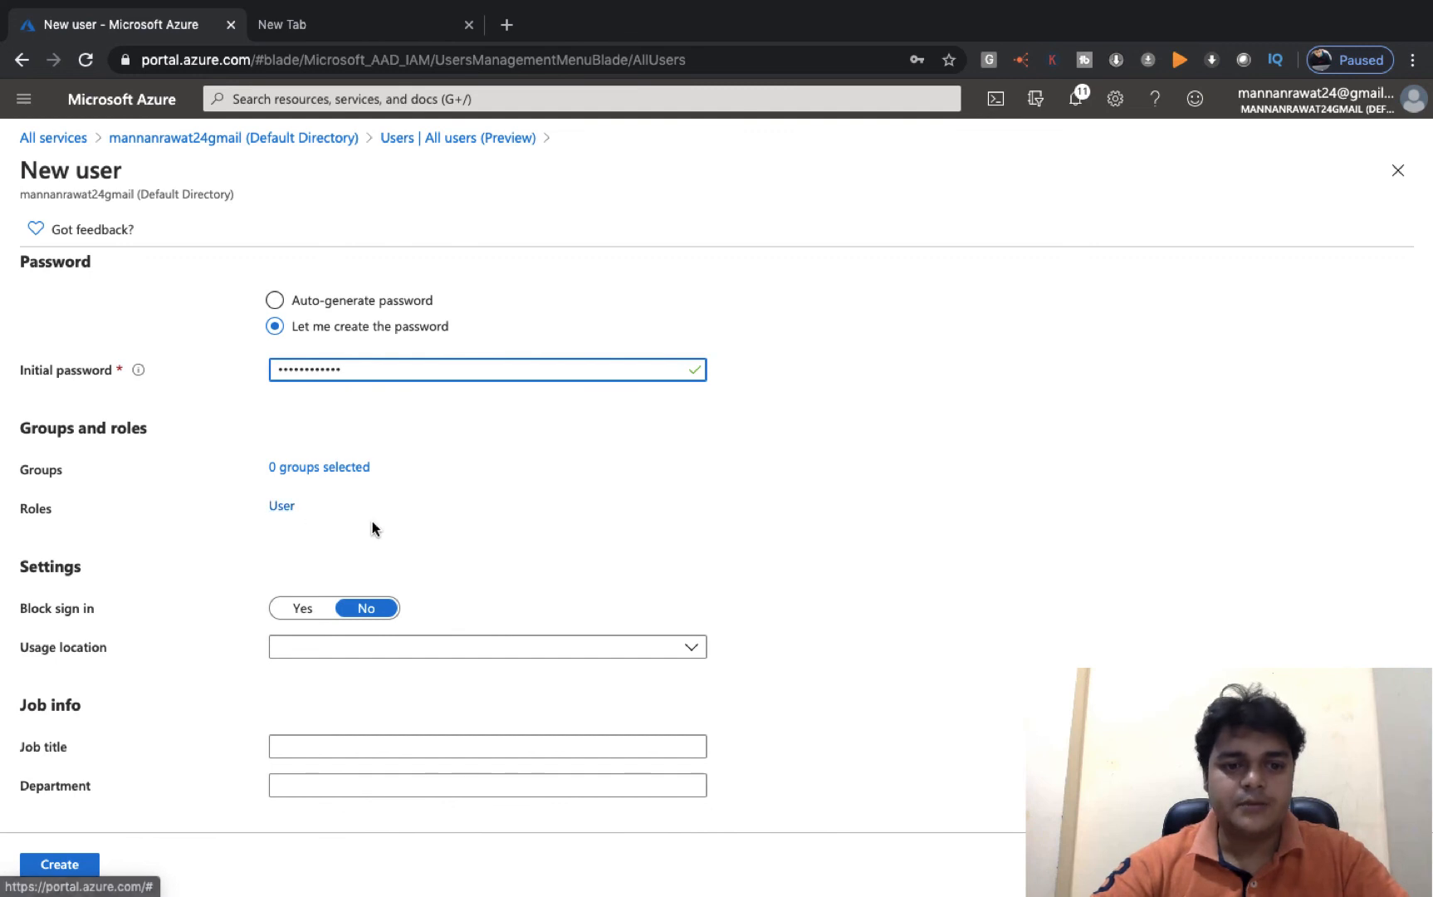
pyautogui.click(63, 864)
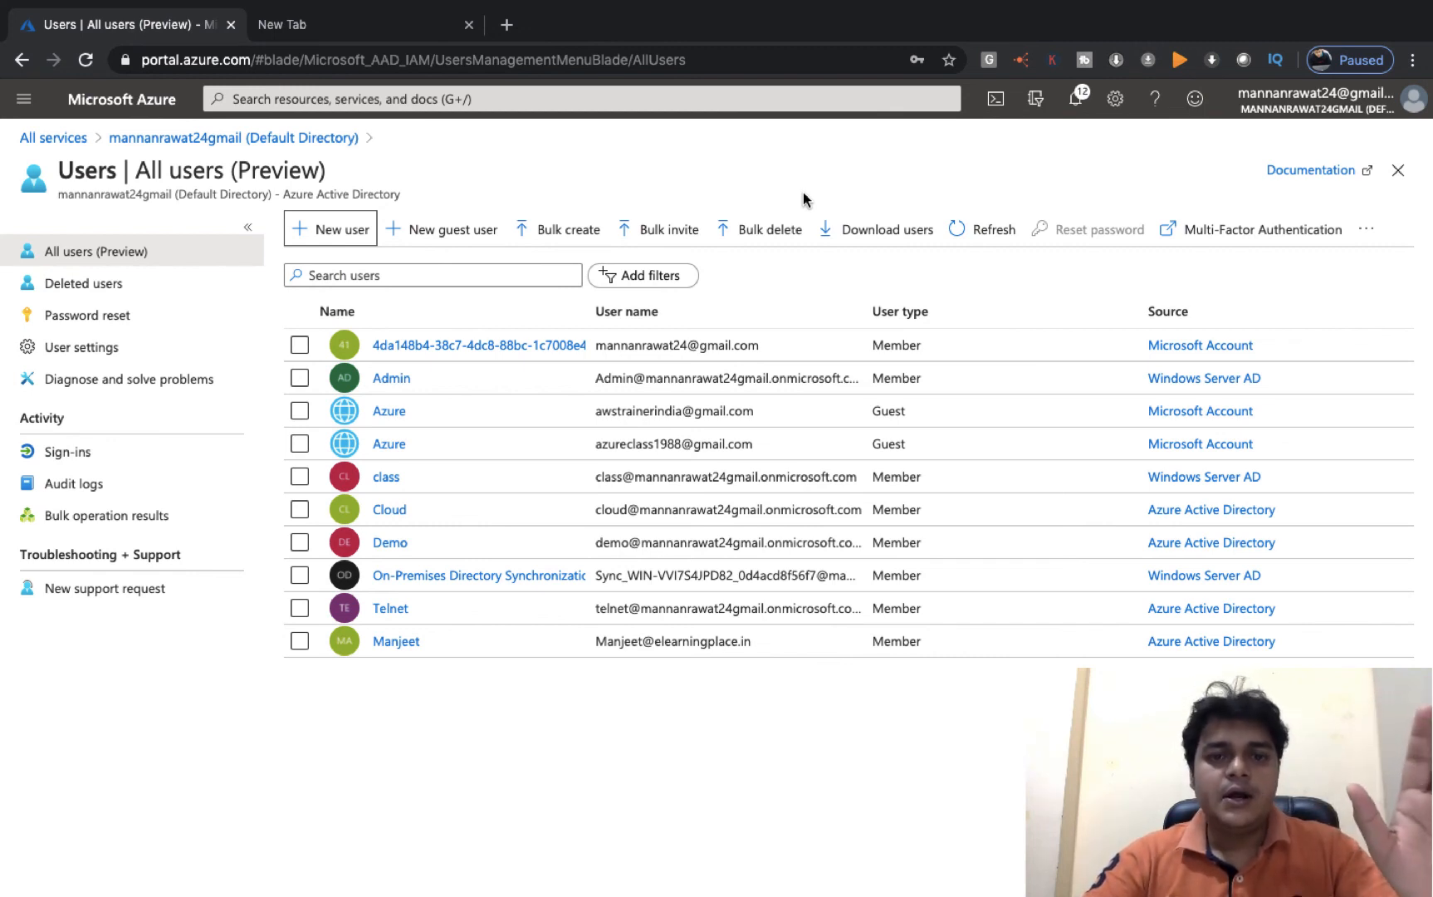
pyautogui.hotkey('ctrl', 'Left')
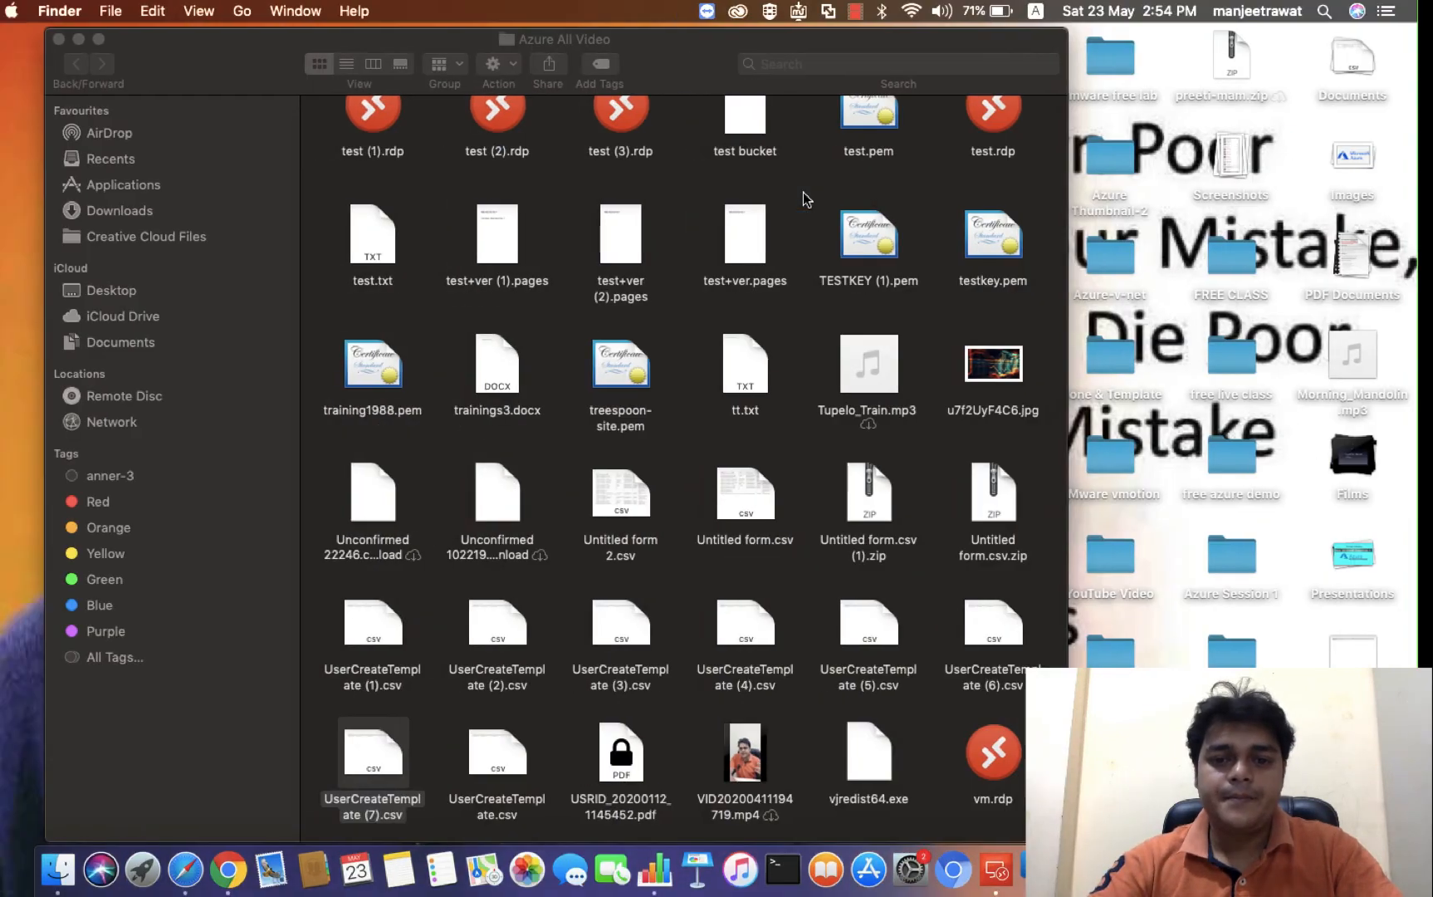